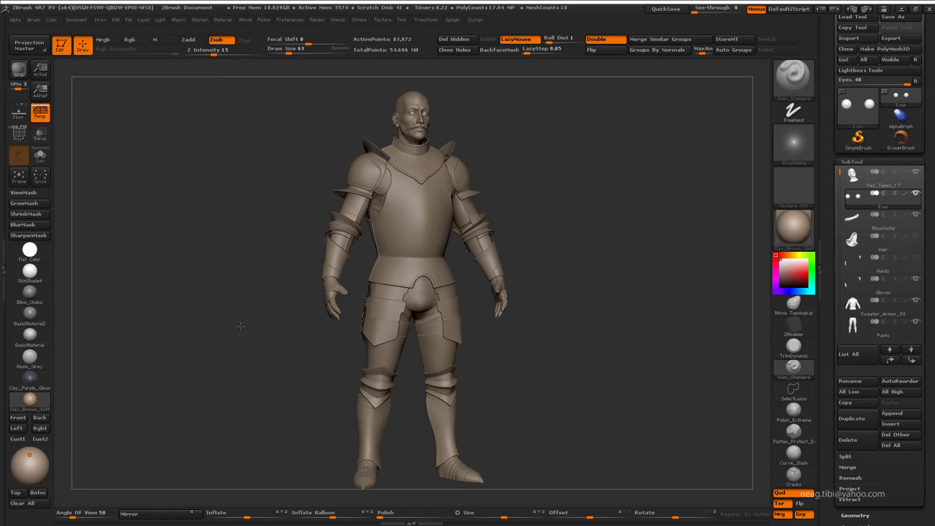
Step: Select Armor_Shoulders2, solo it with PolyF wireframe on, and zoom in on the armour
mouse_move(240, 326)
left_mouse_down()
mouse_move(428, 219)
mouse_move(358, 300)
left_mouse_up()
left_click(358, 299, "alt")
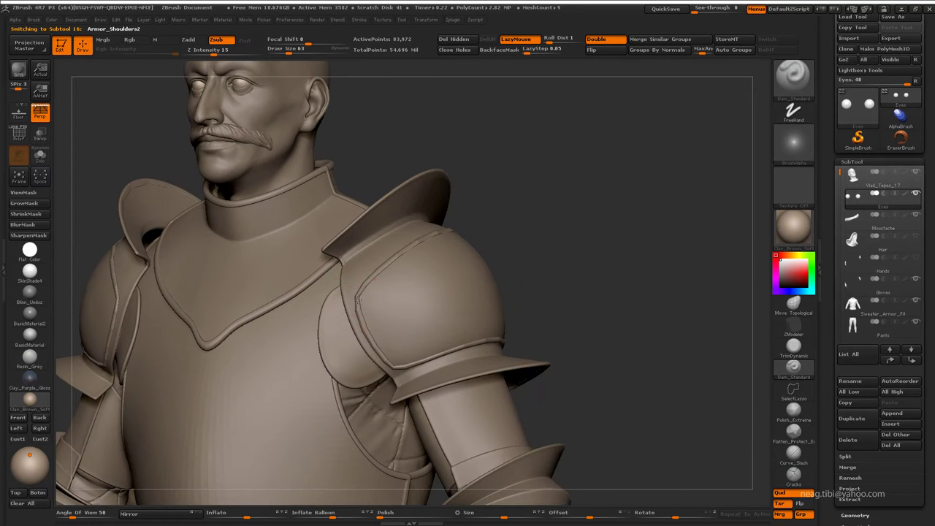
key("ctrl+shift+s")
key("shift+f")
mouse_move(553, 246)
left_mouse_down("alt")
mouse_move(401, 383)
mouse_move(431, 318)
left_mouse_up("alt")
Step: Isolate and frame the green polygroup strip, then unhide the other polygroups
left_click(431, 322, "ctrl+shift")
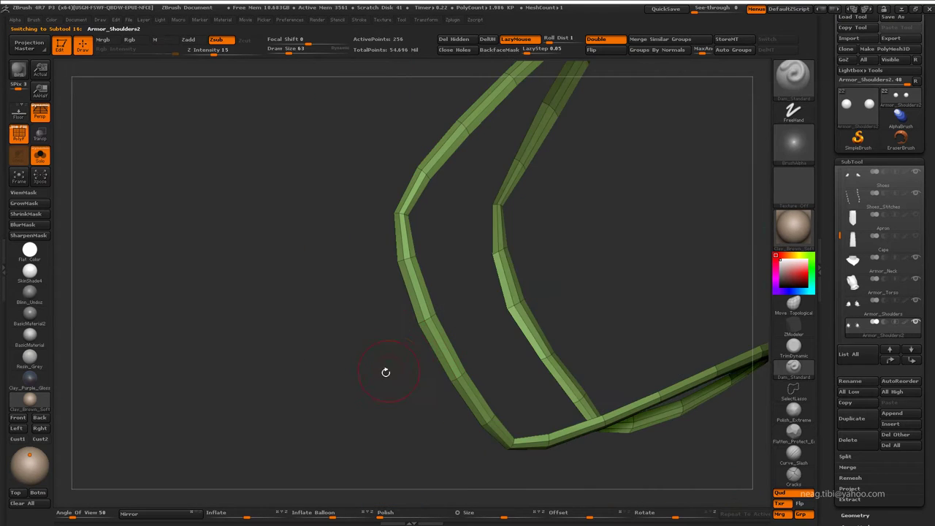
key("f")
left_click(644, 198, "ctrl+shift")
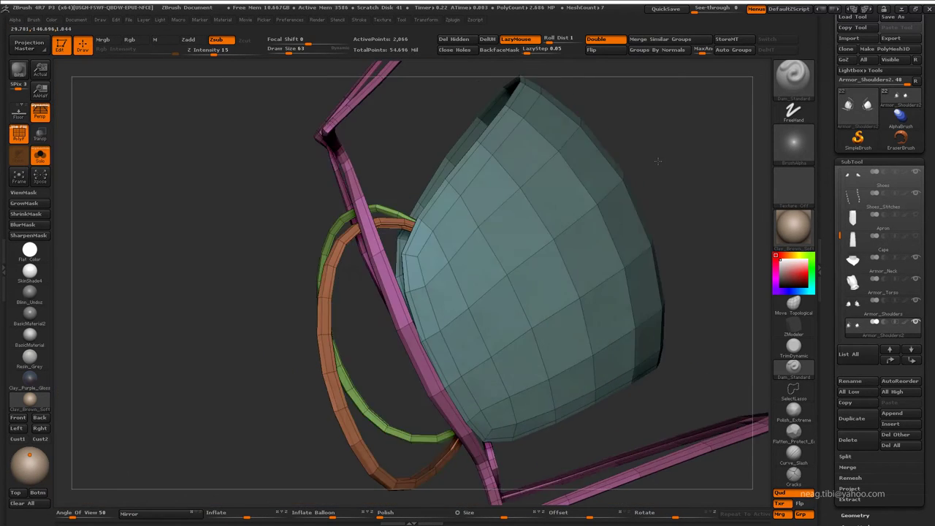
left_click_drag(658, 161, 570, 190)
Step: Switch to the ZModeler brush and bring up its polygon action list
left_click(794, 325)
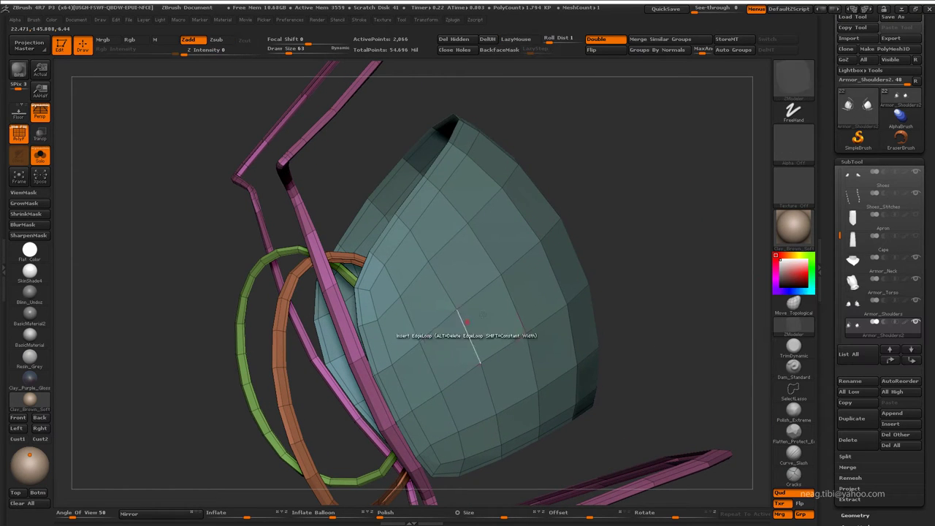
key("space")
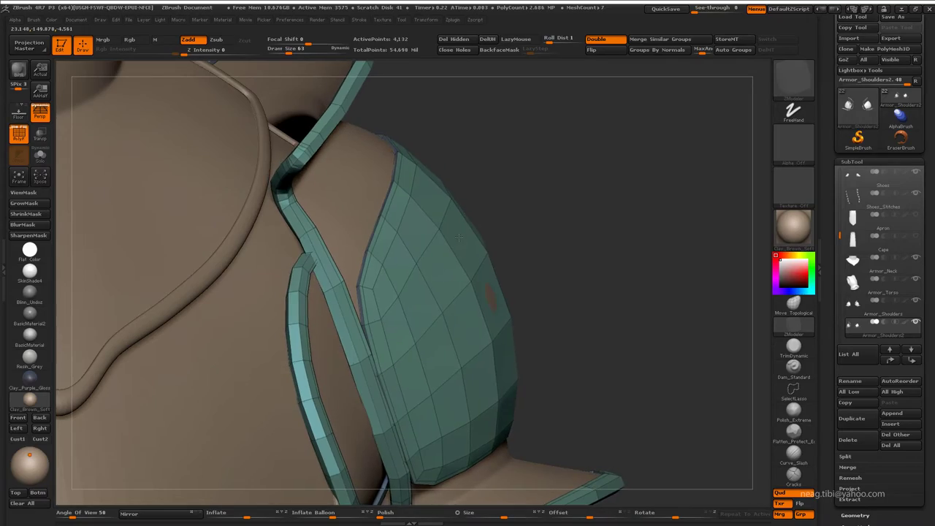
mouse_move(508, 217)
left_mouse_down()
mouse_move(510, 166)
mouse_move(633, 205)
mouse_move(447, 280)
mouse_move(495, 241)
left_mouse_up()
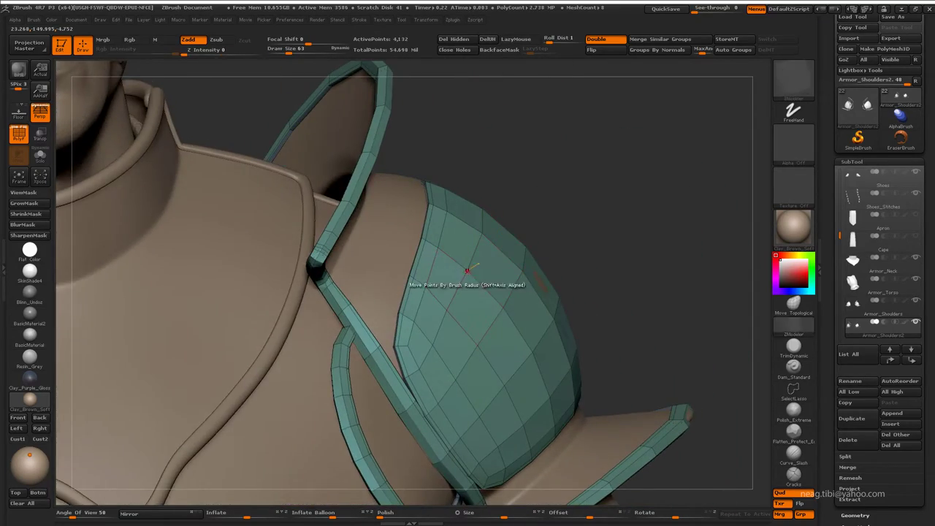
Step: Hide everything except the two shoulder-armour pieces and frame them
left_click_drag(467, 270, 629, 154)
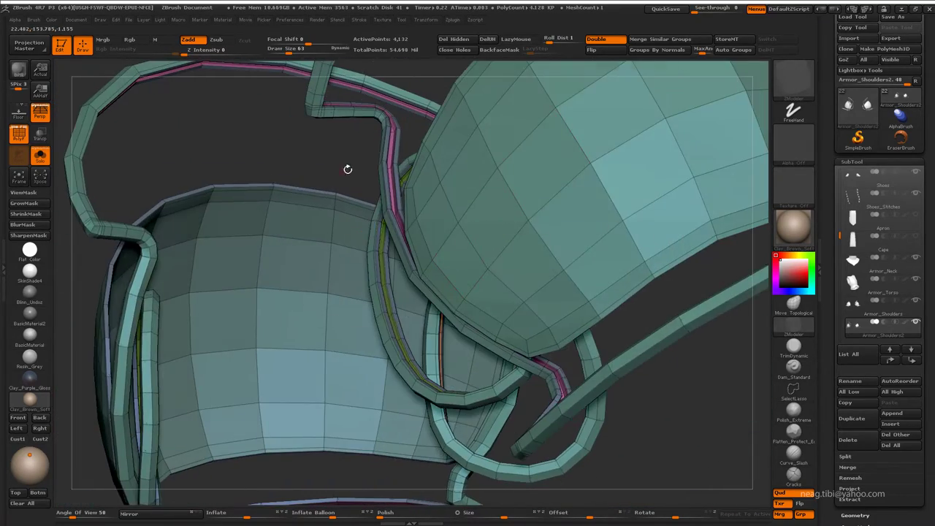
left_click_drag(348, 169, 438, 184, "alt")
left_click(438, 183, "ctrl+shift")
key("f")
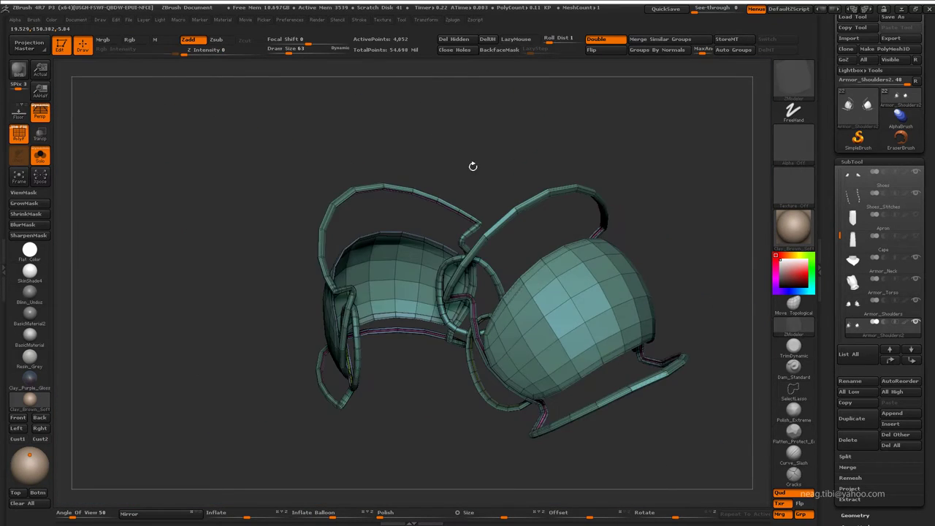
Step: Isolate the large plate, then the orange strap polygroup, restoring the other parts each time
left_click_drag(472, 166, 506, 139)
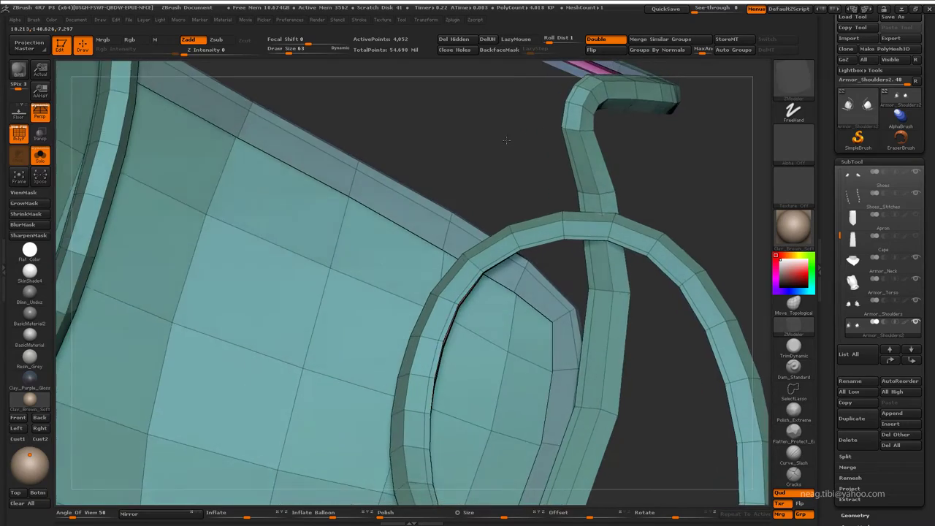
left_click(491, 148, "ctrl+shift")
left_click(487, 152, "ctrl+shift")
mouse_move(507, 167)
left_mouse_down()
mouse_move(658, 200)
mouse_move(595, 231)
mouse_move(627, 203)
mouse_move(527, 102)
left_mouse_up()
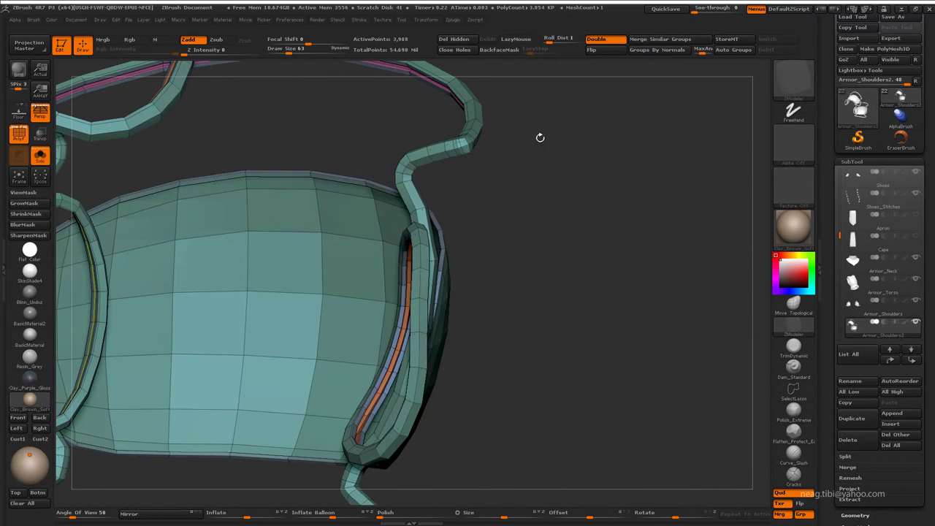
mouse_move(540, 137)
left_mouse_down()
mouse_move(584, 190)
mouse_move(647, 221)
mouse_move(409, 236)
left_mouse_up()
left_click(404, 229, "ctrl+shift")
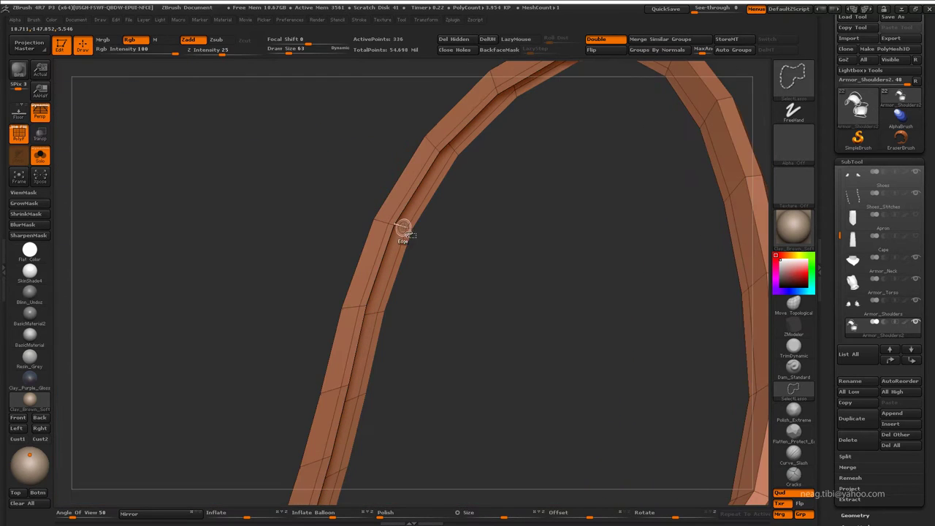
left_click(572, 212, "ctrl+shift")
mouse_move(572, 212)
left_mouse_down()
mouse_move(591, 161)
mouse_move(445, 226)
mouse_move(347, 143)
mouse_move(331, 178)
left_mouse_up()
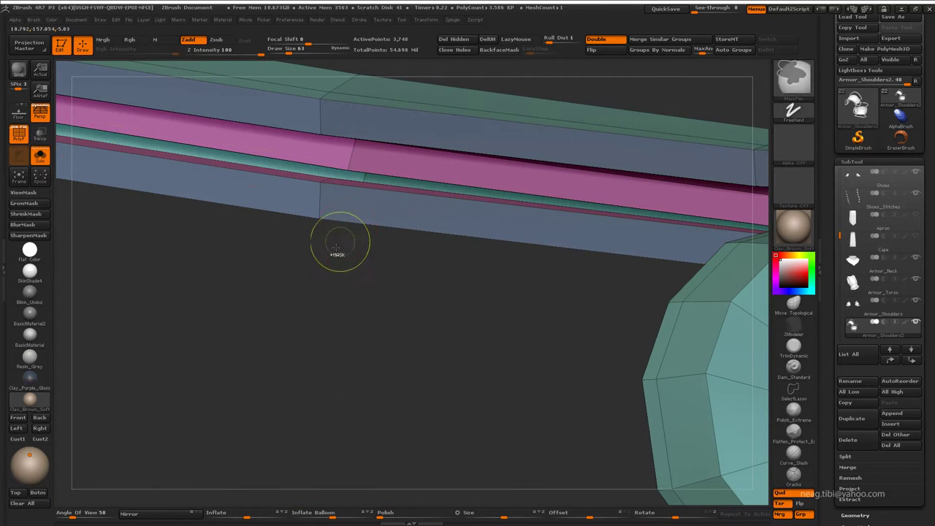
Step: Clear the mask, Del Hidden down to 2,670 points, and turn on Double display
mouse_move(340, 241)
left_mouse_down()
mouse_move(328, 180)
mouse_move(307, 276)
mouse_move(482, 121)
mouse_move(437, 180)
mouse_move(329, 241)
mouse_move(298, 286)
mouse_move(219, 307)
mouse_move(160, 306)
mouse_move(175, 313)
mouse_move(154, 326)
mouse_move(231, 390)
mouse_move(307, 256)
mouse_move(278, 220)
mouse_move(299, 194)
mouse_move(395, 227)
mouse_move(431, 220)
mouse_move(446, 183)
left_mouse_up()
left_click(455, 40)
mouse_move(512, 88)
left_mouse_down()
mouse_move(568, 109)
mouse_move(558, 71)
left_mouse_up()
left_click(597, 38)
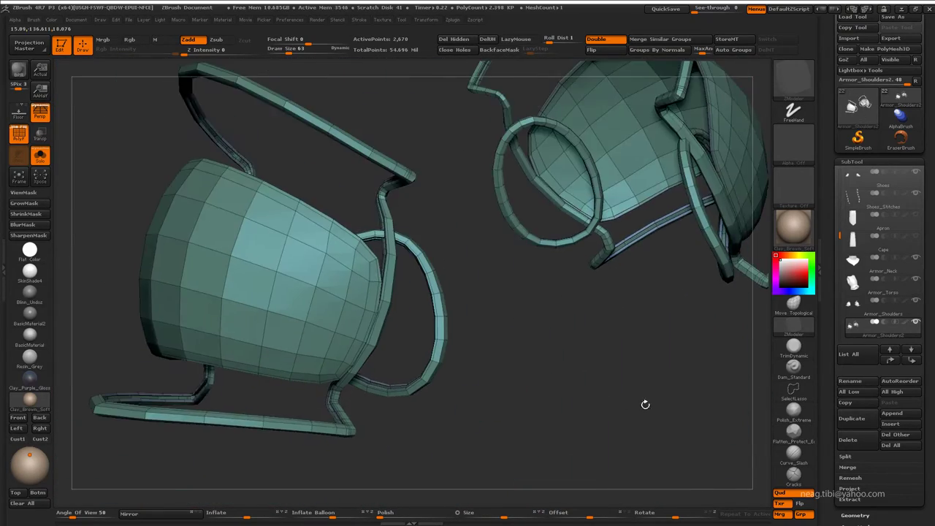
scroll(856, 420, "down", 2)
scroll(856, 420, "down", 2)
scroll(857, 421, "down", 2)
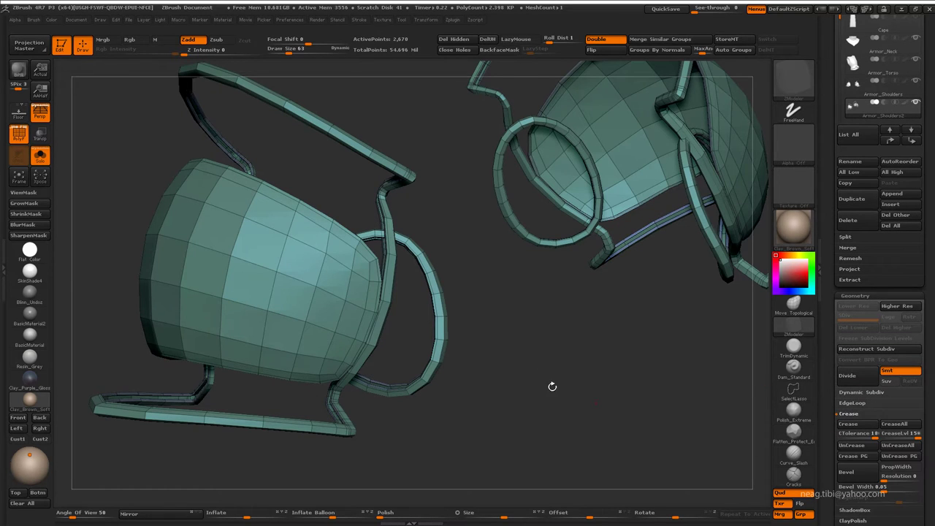
Step: Turn Solo off, jump to SDiv 4, hide PolyF, and frame the full knight
left_click_drag(552, 386, 543, 429)
key("shift+ctrl+s")
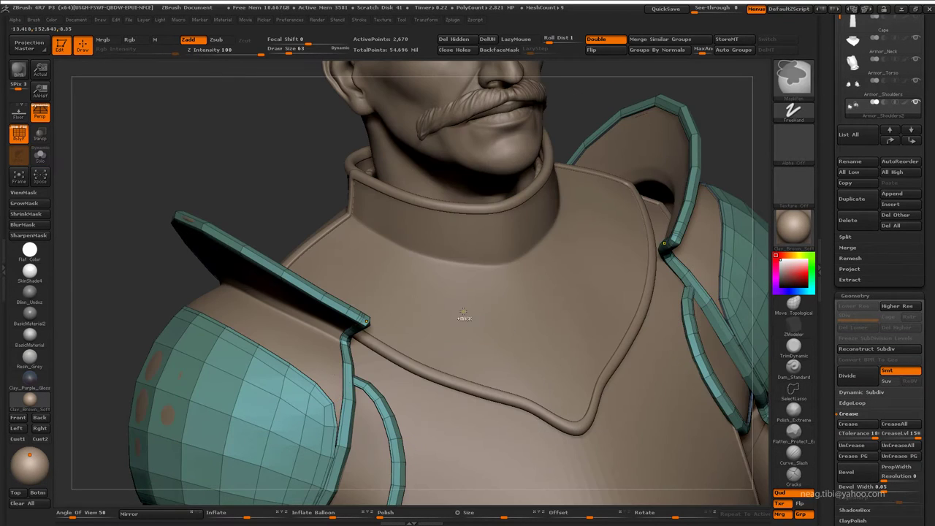
key("d")
key("d")
key("d")
key("shift+f")
key("f")
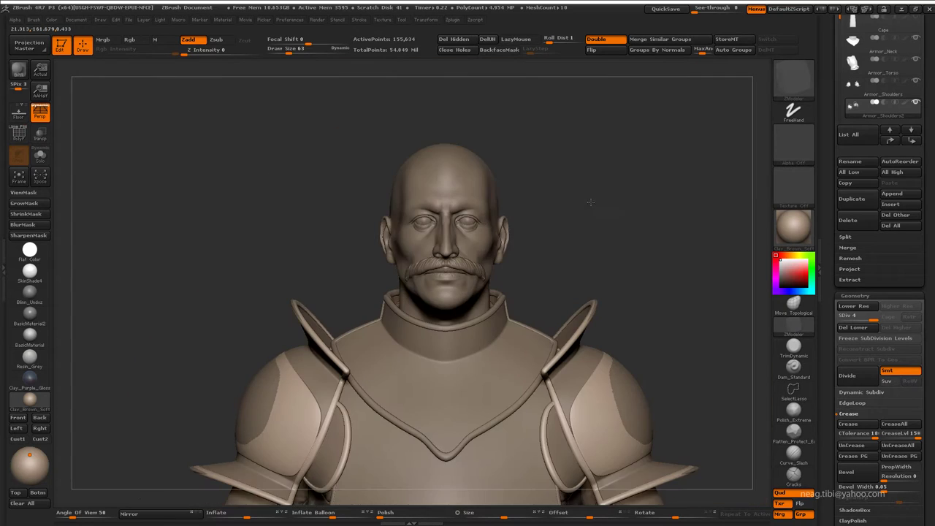
left_click_drag(555, 190, 581, 185)
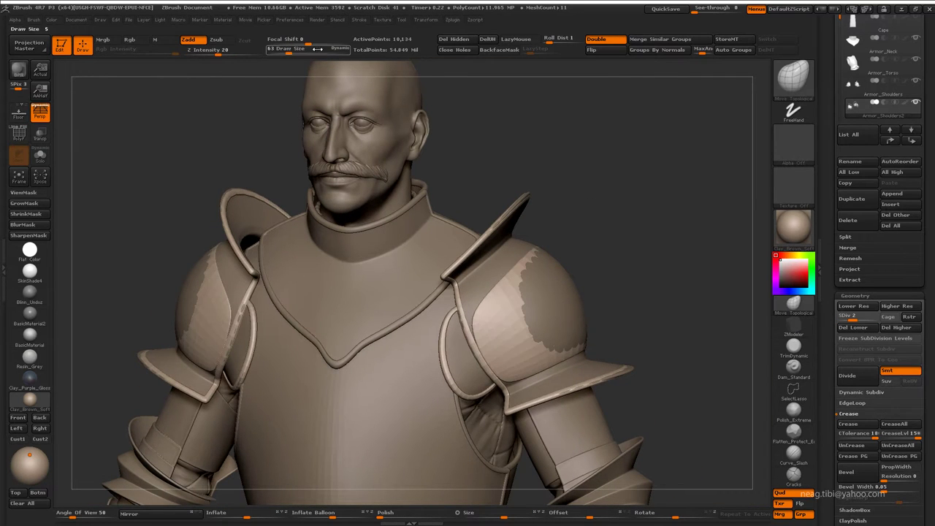
mouse_move(484, 241)
left_mouse_down()
mouse_move(584, 294)
mouse_move(587, 286)
mouse_move(534, 273)
mouse_move(538, 309)
mouse_move(395, 409)
mouse_move(380, 307)
mouse_move(358, 271)
mouse_move(344, 271)
mouse_move(362, 273)
mouse_move(343, 247)
mouse_move(275, 355)
mouse_move(481, 207)
mouse_move(455, 217)
mouse_move(438, 281)
mouse_move(472, 273)
mouse_move(472, 217)
mouse_move(324, 198)
mouse_move(382, 200)
mouse_move(349, 221)
mouse_move(436, 307)
mouse_move(449, 355)
mouse_move(439, 349)
mouse_move(462, 378)
mouse_move(457, 322)
mouse_move(424, 270)
mouse_move(395, 328)
mouse_move(357, 289)
mouse_move(449, 209)
mouse_move(438, 278)
mouse_move(402, 344)
mouse_move(414, 343)
mouse_move(453, 410)
mouse_move(325, 282)
mouse_move(317, 314)
mouse_move(331, 330)
mouse_move(512, 261)
mouse_move(485, 247)
left_mouse_up()
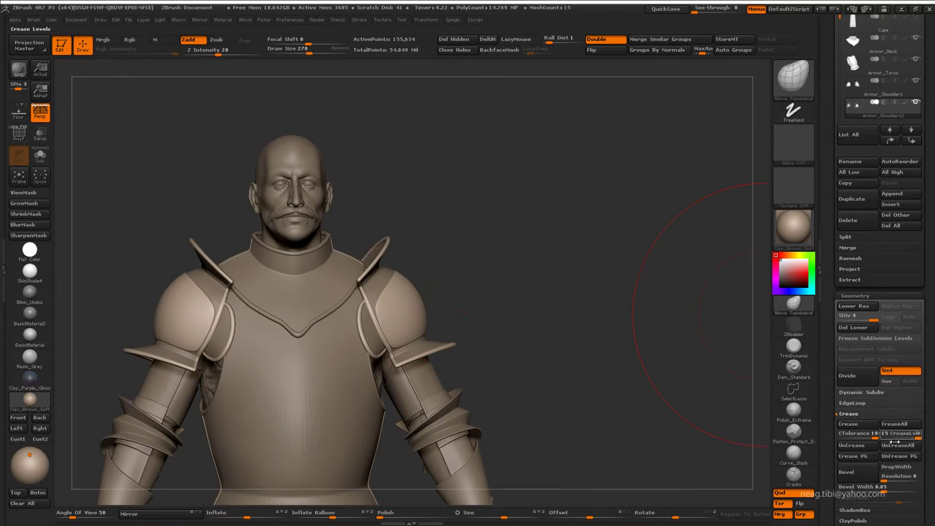
Step: Set Draw Size to 82, smooth the shoulder rim bands at lower SDiv, then select Armor_Shoulders
left_click_drag(517, 309, 536, 57)
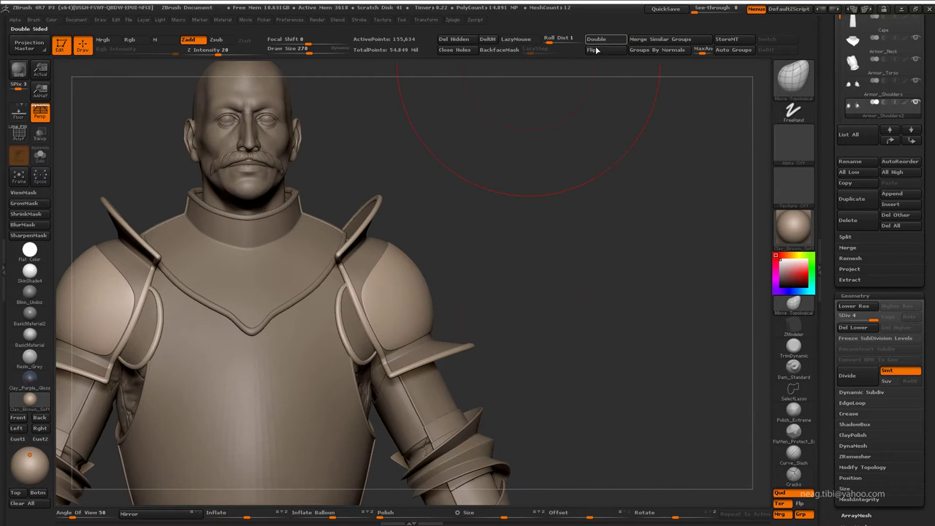
key("space")
mouse_move(483, 167)
left_mouse_down()
mouse_move(468, 167)
mouse_move(508, 179)
left_mouse_up()
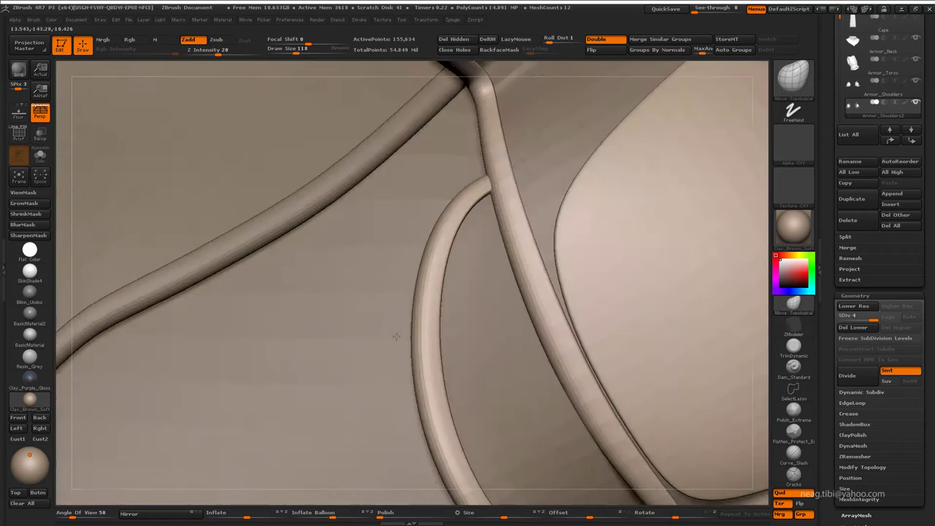
left_click_drag(398, 307, 457, 270)
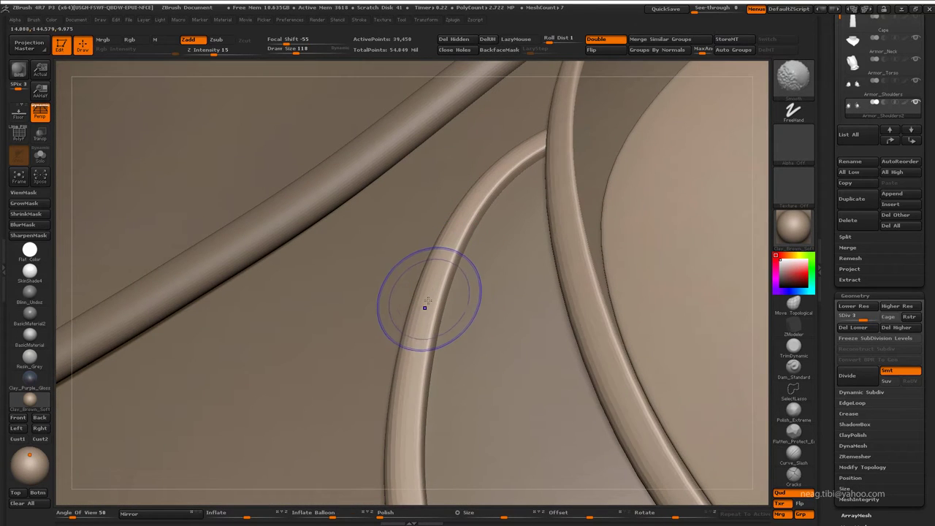
key("shift+d")
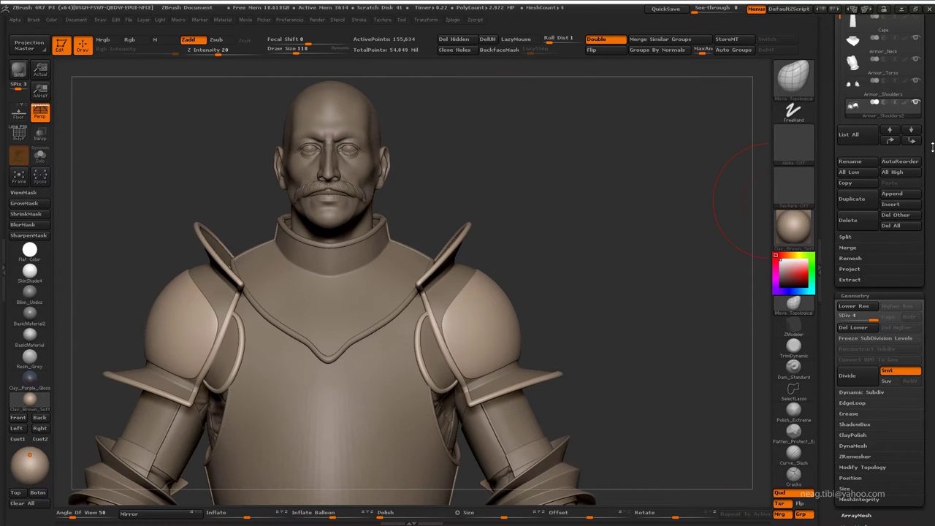
left_click_drag(933, 147, 933, 180)
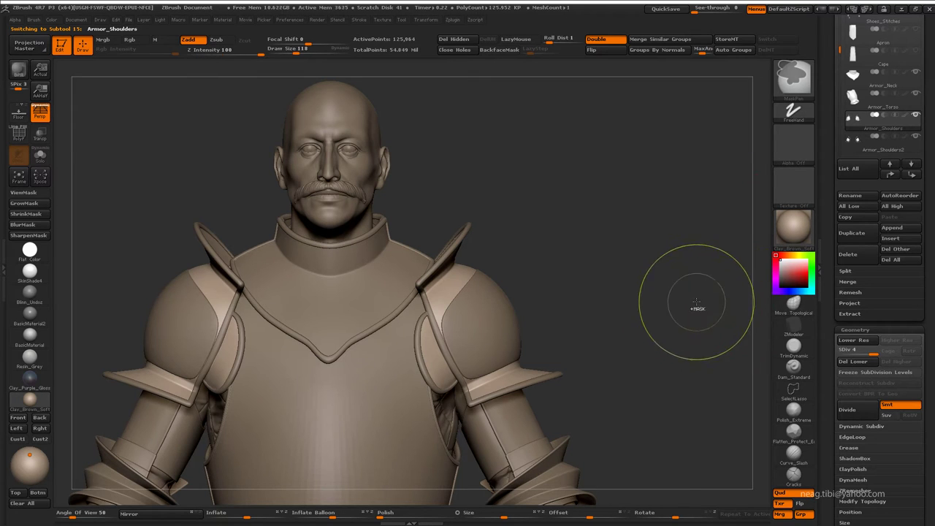
Step: MergeDown the two shoulder-armour subtools and solo the merged result with PolyF on
left_click(859, 292)
left_click(754, 311)
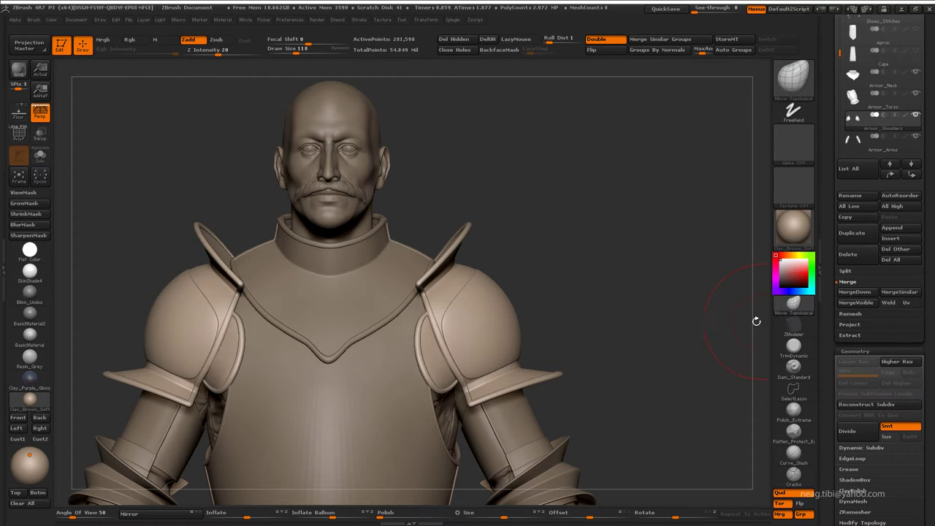
key("shift+f")
left_click_drag(679, 300, 738, 349, "alt")
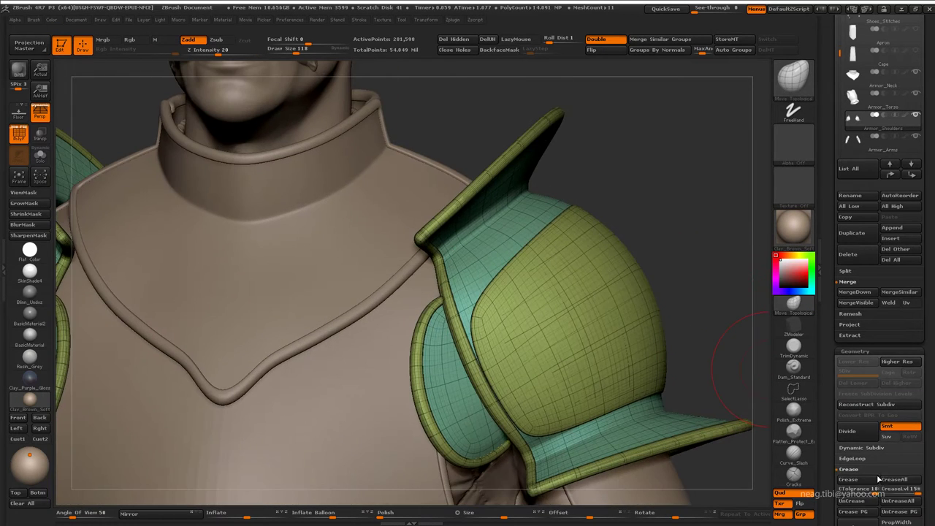
key("ctrl+shift+s")
left_click_drag(678, 242, 738, 260)
Step: Split the merged armour with Split To Parts, unsolo, and select Armor_Torso
left_click(845, 271)
left_click(893, 284)
left_click(752, 301)
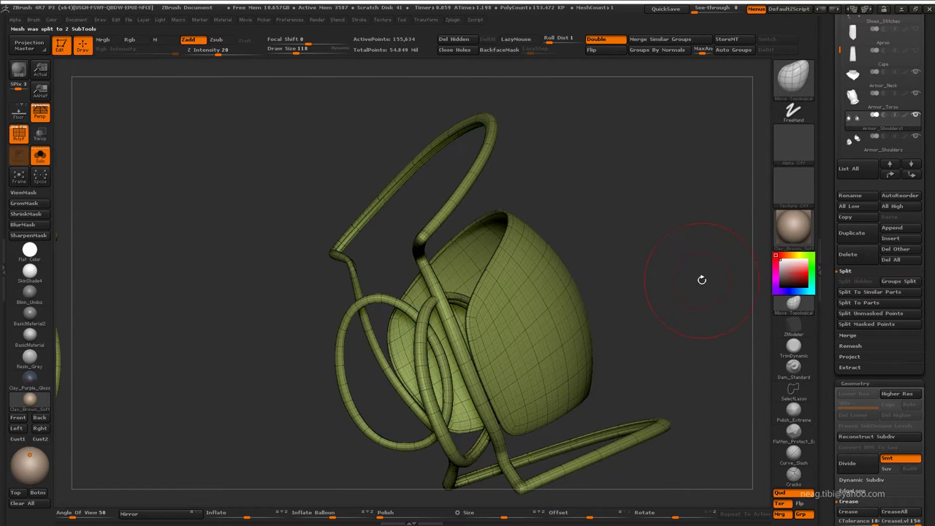
left_click_drag(696, 337, 679, 283, "alt")
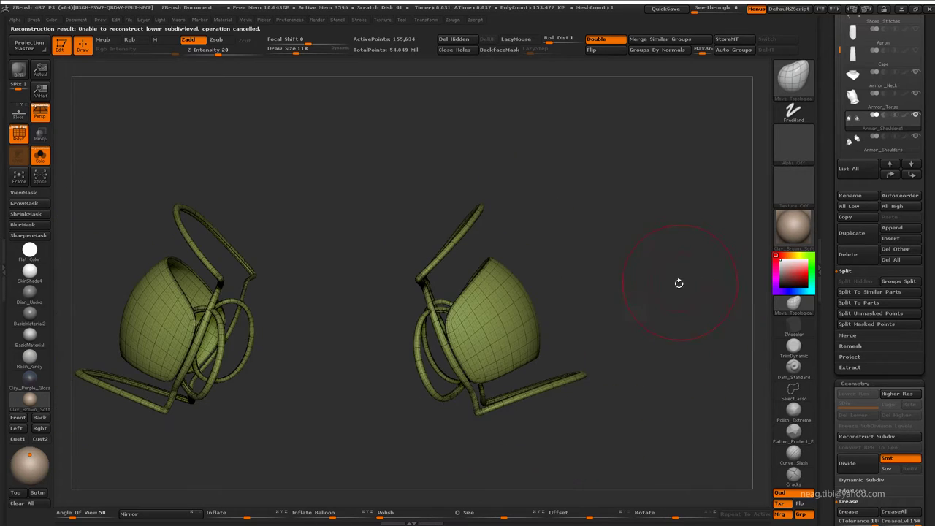
left_click_drag(616, 297, 606, 268)
key("ctrl+shift+s")
mouse_move(597, 211)
left_mouse_down()
mouse_move(699, 213)
mouse_move(636, 209)
mouse_move(432, 334)
mouse_move(603, 239)
mouse_move(622, 251)
mouse_move(746, 222)
left_mouse_up()
left_click(432, 334, "alt")
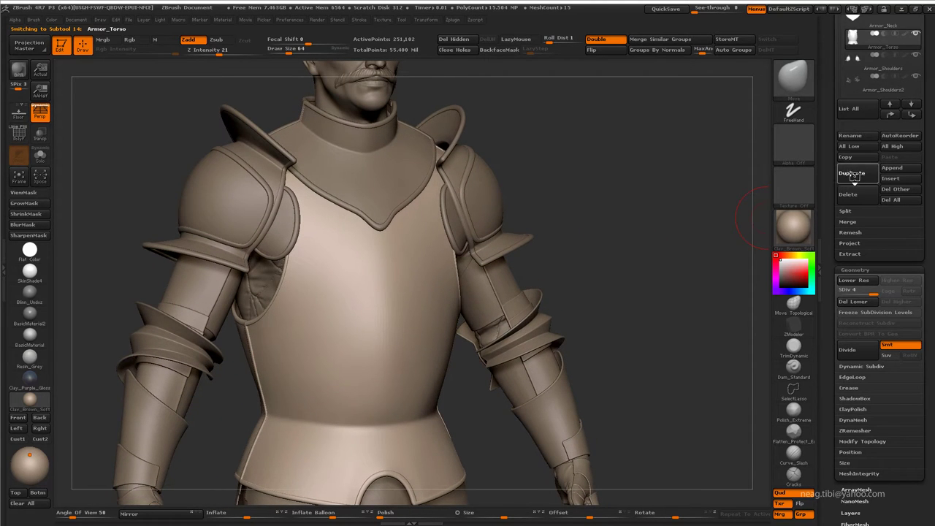
Step: Solo Armor_Torso, delete its lower subdivision levels, and isolate its orange polygroup
key("alt+s")
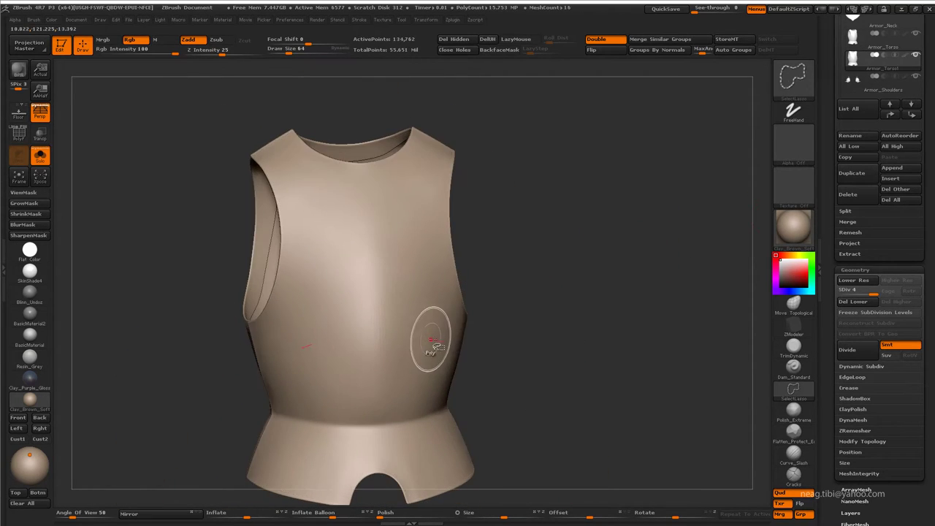
left_click_drag(512, 336, 733, 69)
key("shift+f")
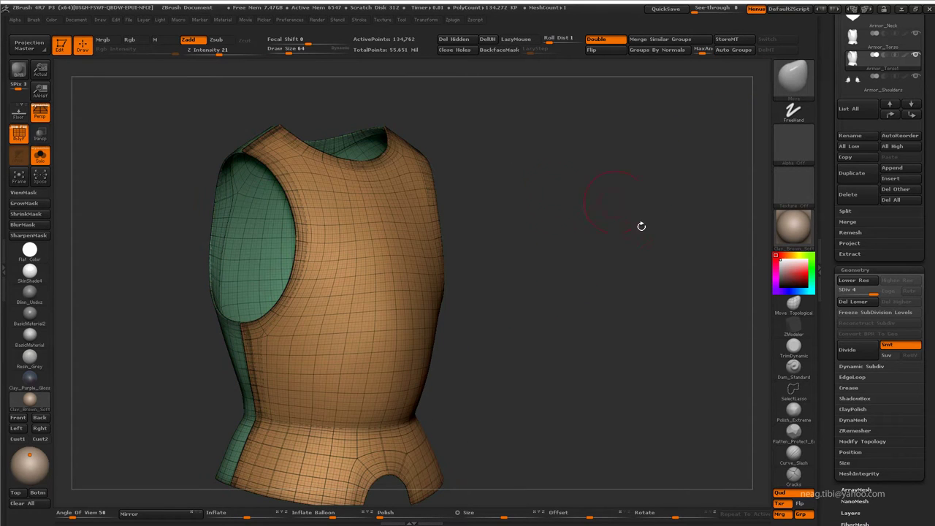
left_click(848, 302)
left_click(438, 271, "ctrl+shift")
left_click(470, 265, "ctrl+shift")
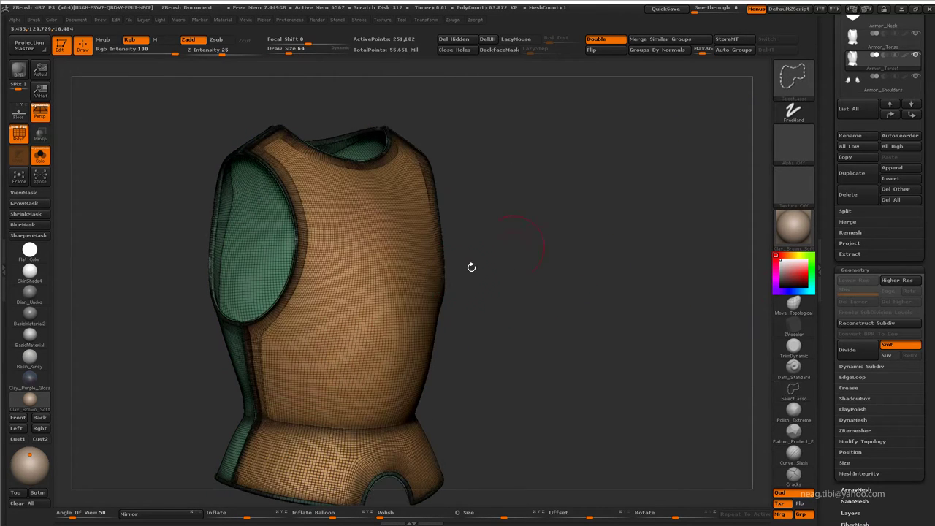
left_click(439, 241, "ctrl+shift")
Step: Show the green group instead, try Reconstruct Subdiv, apply Groups By Normals, and unsolo
left_click_drag(490, 134, 614, 164)
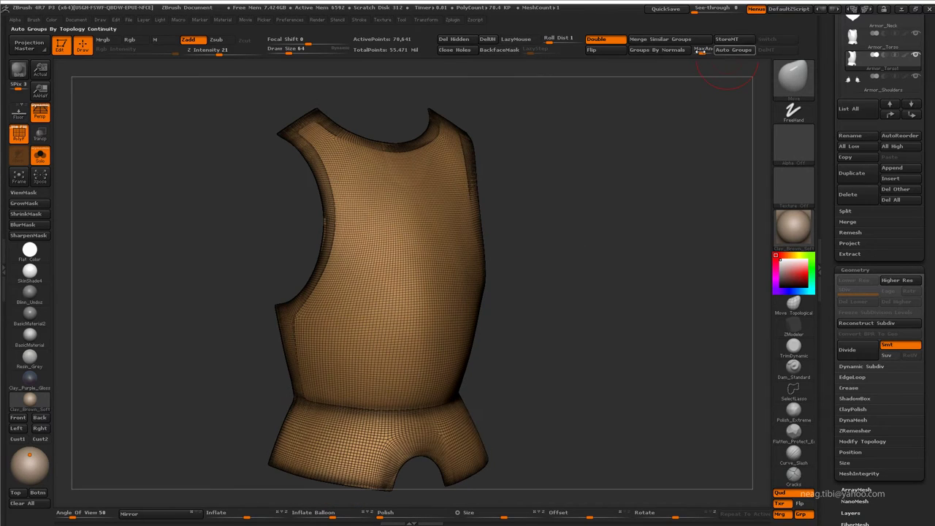
left_click(635, 171, "ctrl+shift")
key("shift+f")
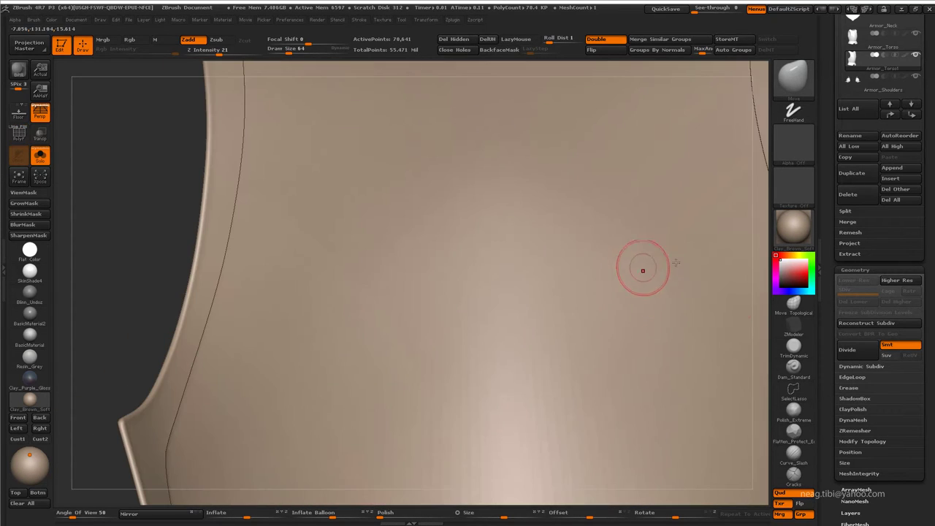
left_click(853, 327)
key("f")
mouse_move(601, 244)
left_mouse_down()
mouse_move(585, 314)
mouse_move(622, 188)
mouse_move(415, 256)
left_mouse_up()
key("shift+f")
left_click(675, 50)
mouse_move(552, 258)
left_mouse_down()
mouse_move(616, 240)
mouse_move(666, 209)
mouse_move(745, 258)
left_mouse_up()
left_click(40, 155)
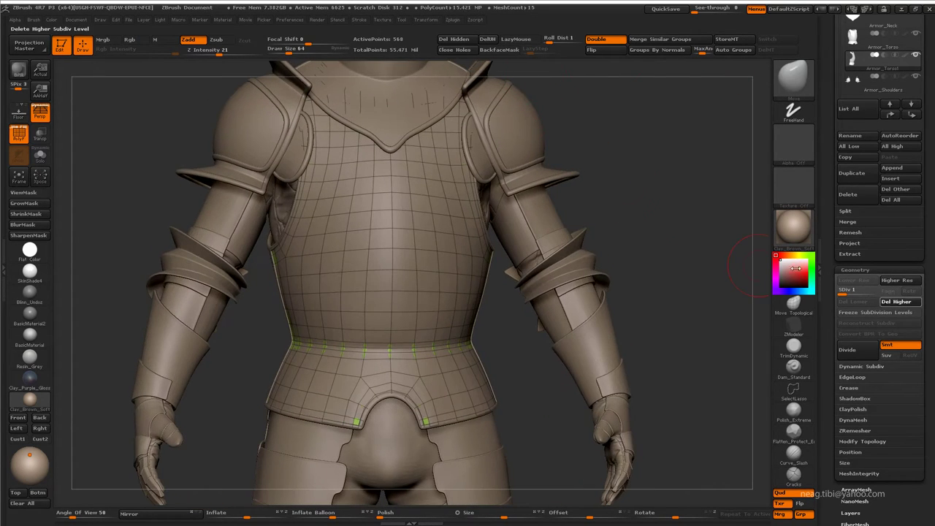
Step: Delete the torso's hidden geometry and toggle Solo to compare it against the full knight
left_click(454, 39)
mouse_move(555, 69)
left_mouse_down()
mouse_move(639, 94)
mouse_move(626, 215)
mouse_move(505, 235)
mouse_move(574, 164)
left_mouse_up()
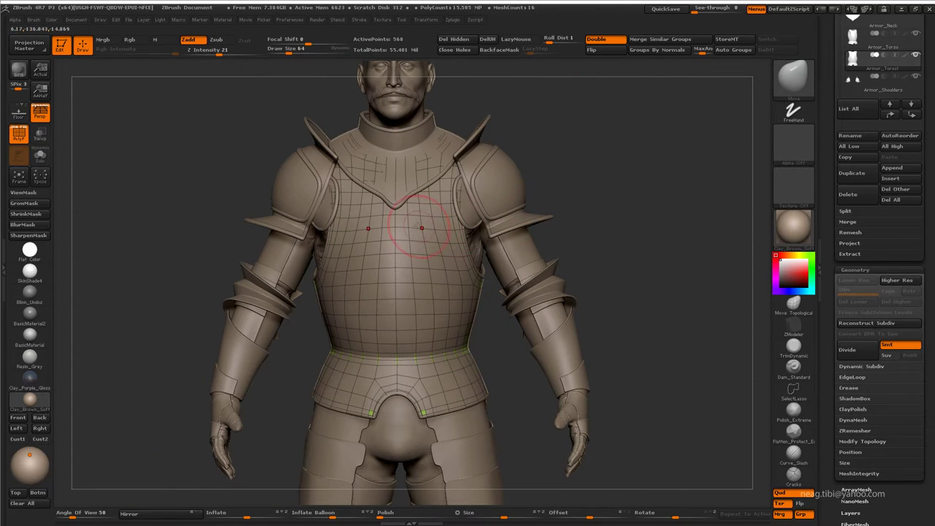
key("ctrl+shift+s")
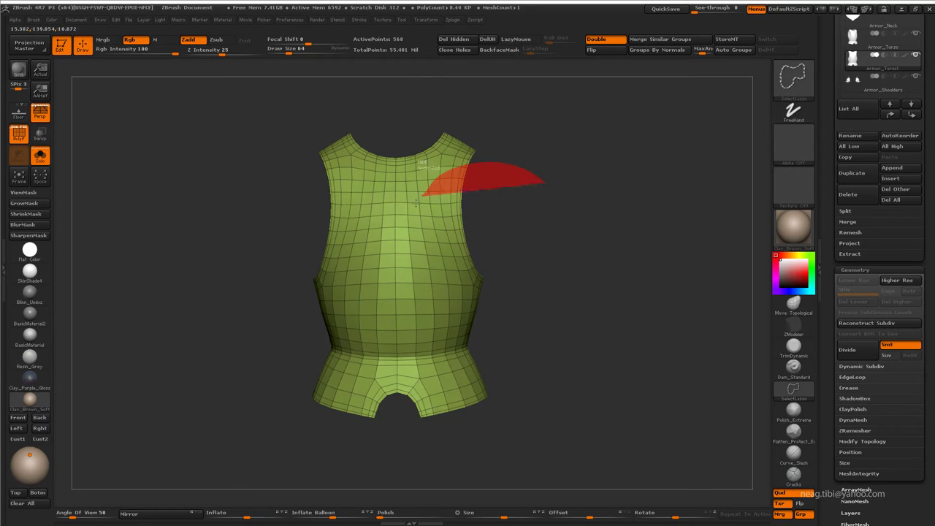
key("ctrl+shift+s")
left_click_drag(578, 182, 312, 278)
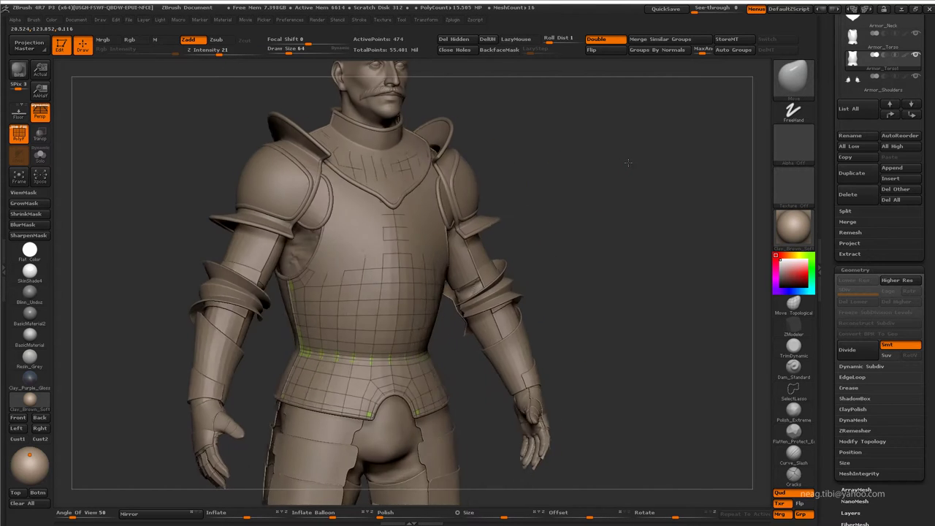
key("ctrl+shift+s")
key("ctrl+shift+s")
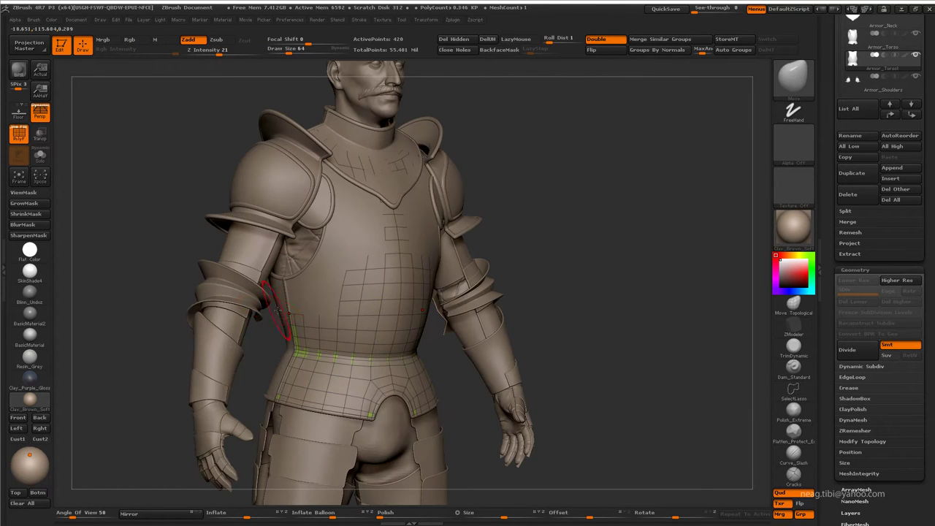
key("ctrl+shift+s")
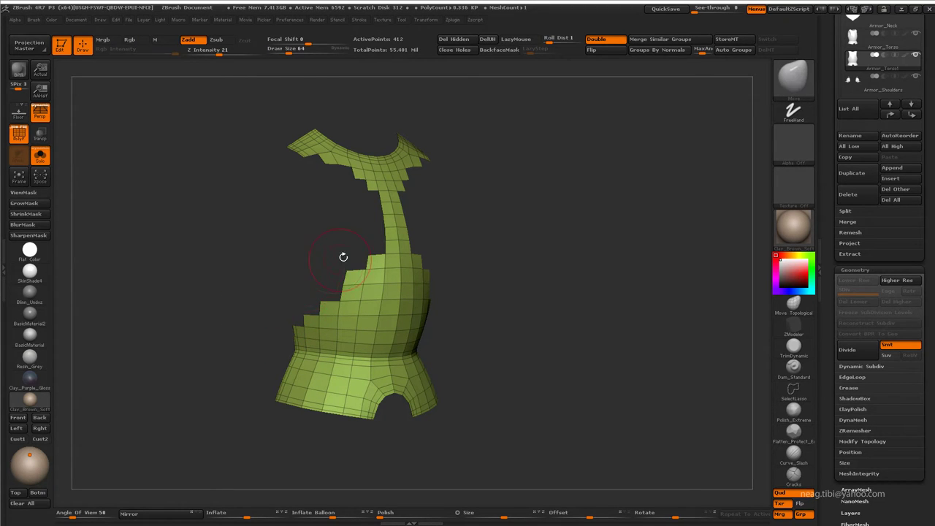
Step: Lasso-hide the torso's side, apply Groups By Normals, and hide the orange waist band
key("ctrl+shift+s")
key("ctrl+shift+s")
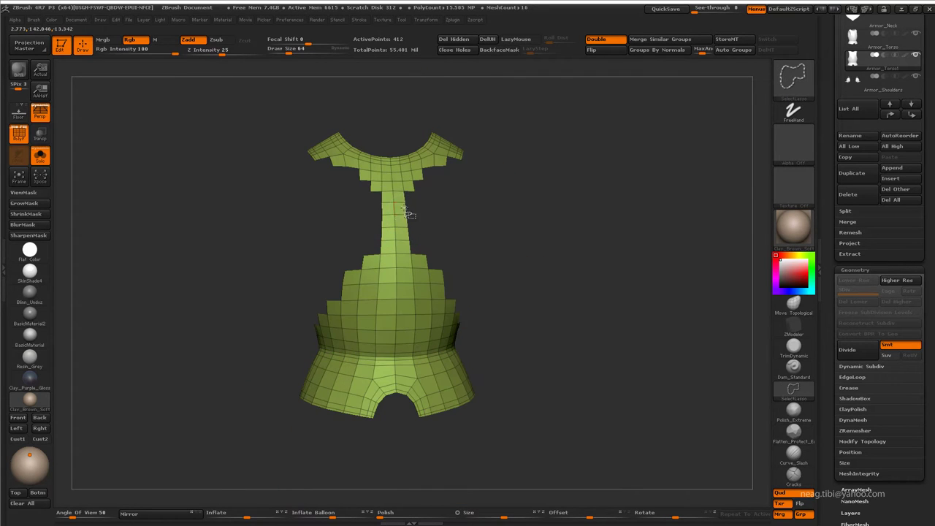
left_click_drag(380, 205, 382, 201, "ctrl+shift")
key("ctrl+shift+s")
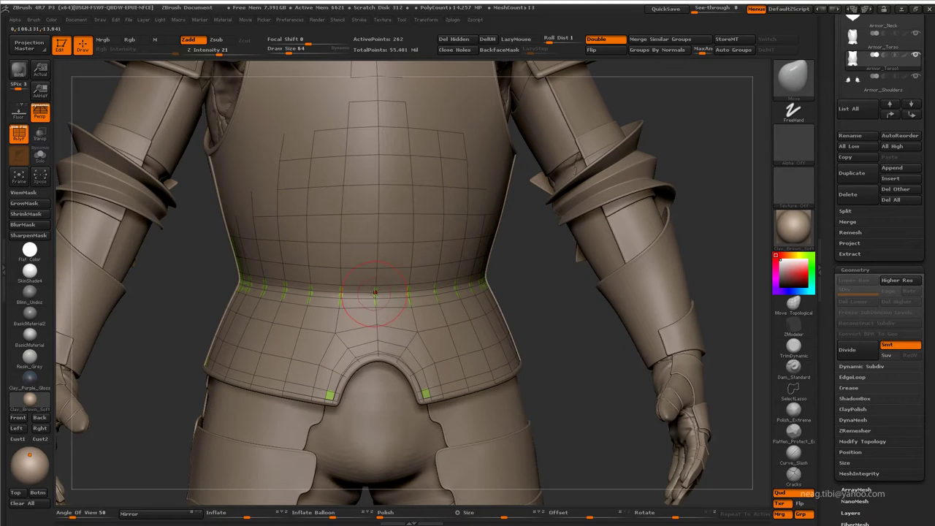
key("ctrl+shift+s")
left_click(734, 50)
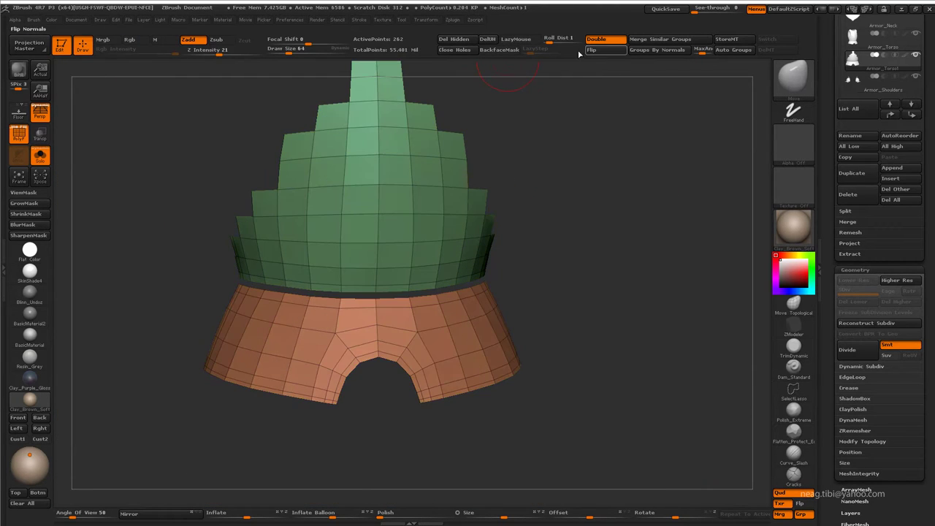
left_click(413, 217, "ctrl+shift")
Step: Inspect the remaining green front plate from several angles, snapping to front view and toggling Solo
mouse_move(475, 80)
left_mouse_down()
mouse_move(607, 288)
mouse_move(499, 311)
mouse_move(591, 335)
left_mouse_up()
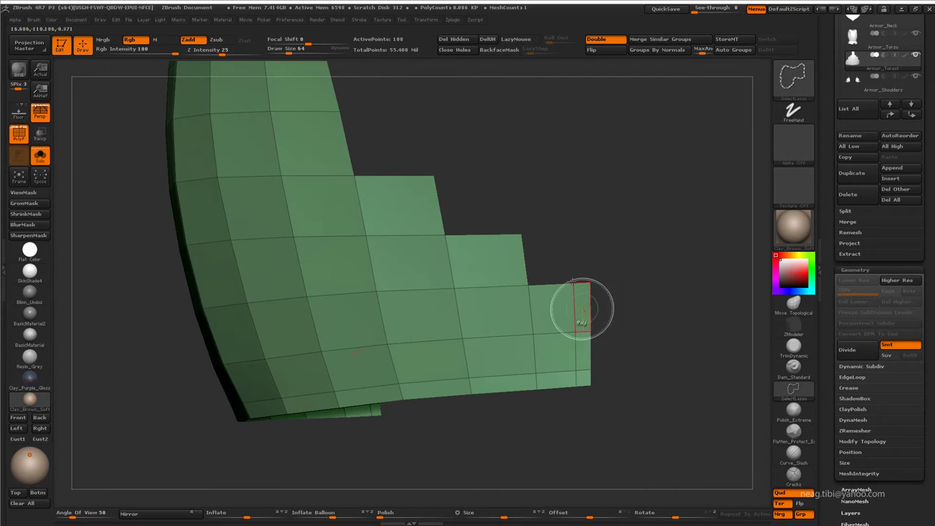
mouse_move(507, 141)
left_mouse_down()
mouse_move(657, 271)
mouse_move(753, 323)
mouse_move(488, 320)
left_mouse_up()
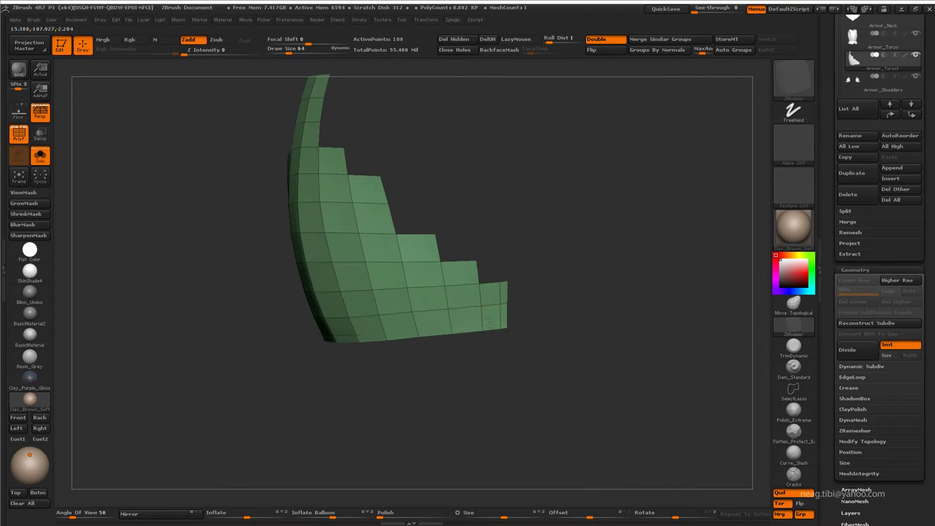
mouse_move(516, 362)
left_mouse_down()
mouse_move(545, 355)
mouse_move(563, 376)
mouse_move(507, 154)
left_mouse_up()
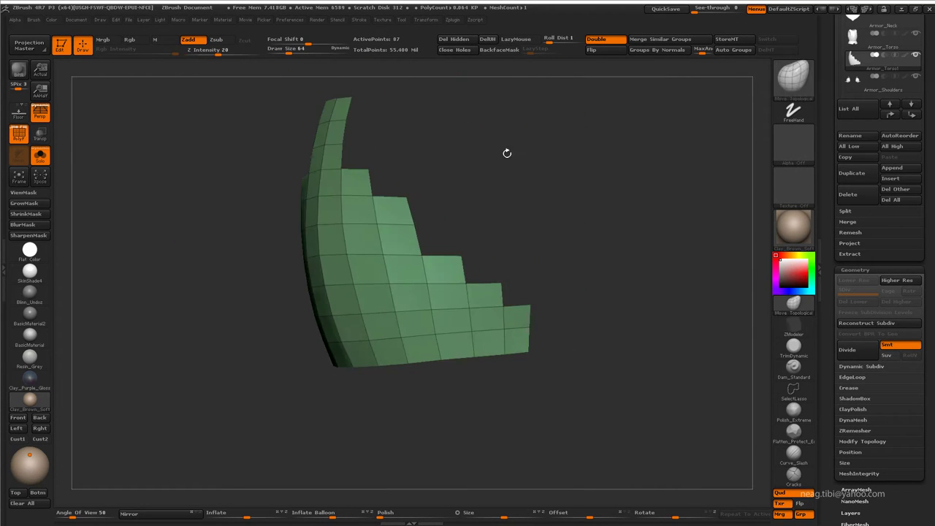
mouse_move(388, 117)
left_mouse_down()
mouse_move(366, 183)
mouse_move(453, 154)
left_mouse_up()
key("shift+s")
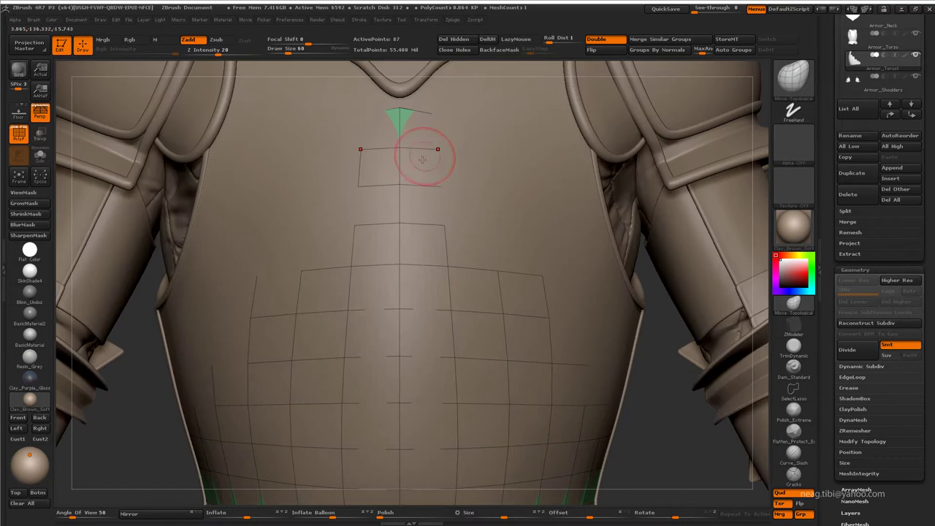
mouse_move(403, 125)
left_mouse_down("alt")
mouse_move(402, 113)
mouse_move(435, 170)
mouse_move(410, 196)
mouse_move(445, 193)
mouse_move(344, 209)
mouse_move(382, 219)
left_mouse_up("alt")
key("shift+s")
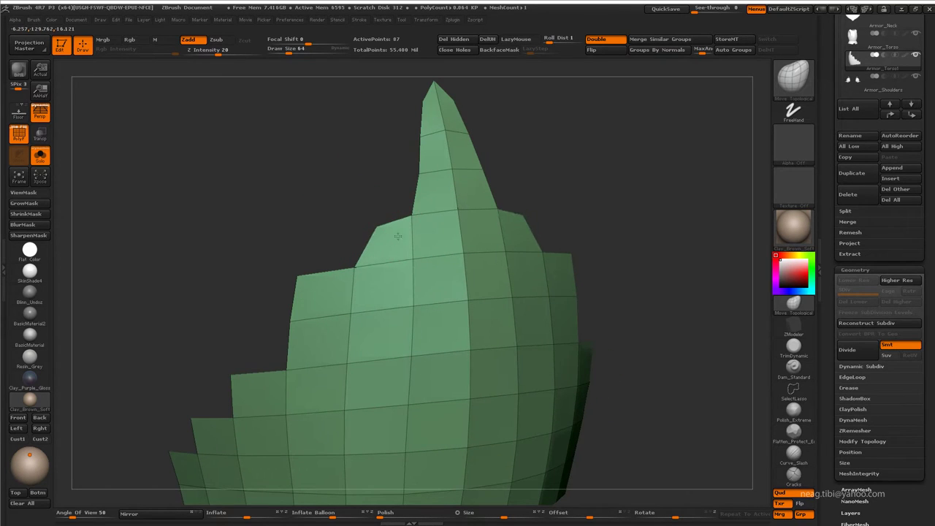
Step: Work around the pointed plate's curved edge from several angles, then expand Geometry > ZRemesher
mouse_move(354, 277)
left_mouse_down()
mouse_move(374, 227)
mouse_move(334, 343)
left_mouse_up()
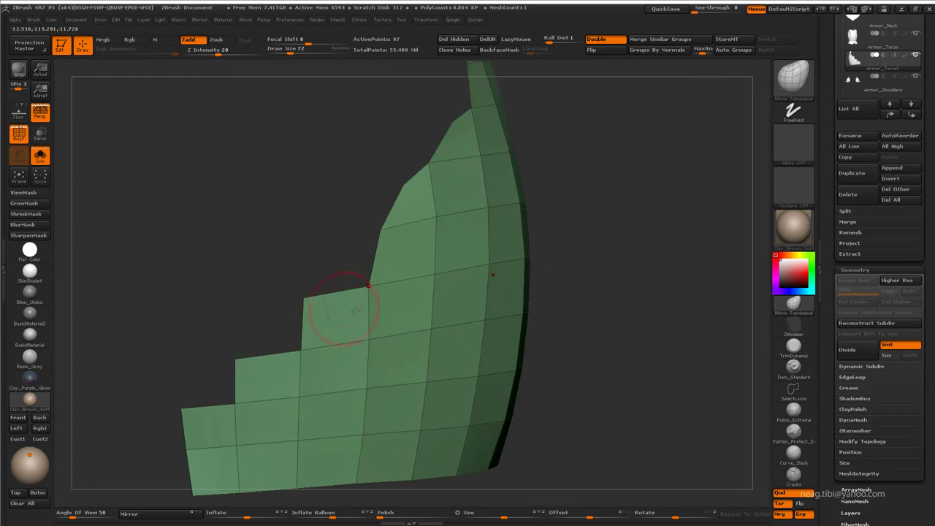
mouse_move(344, 303)
left_mouse_down()
mouse_move(362, 331)
mouse_move(384, 315)
left_mouse_up()
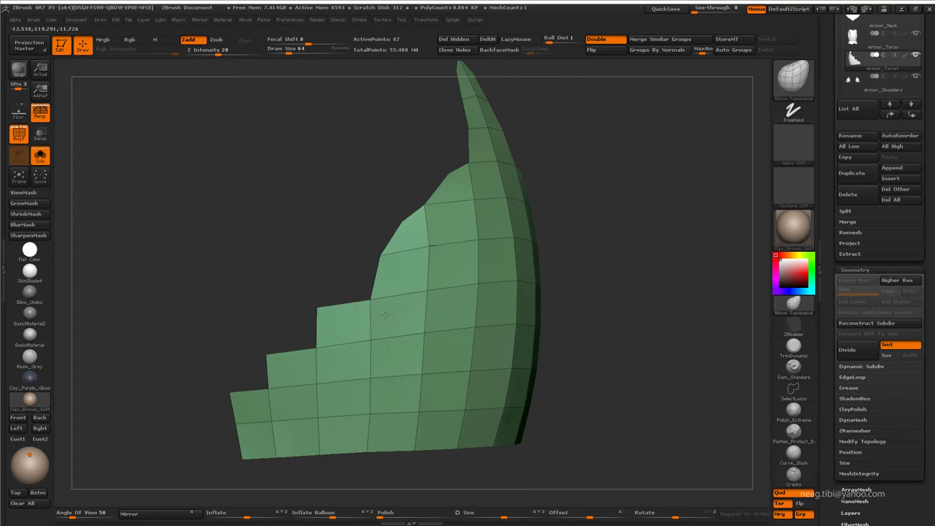
left_click_drag(326, 316, 306, 339)
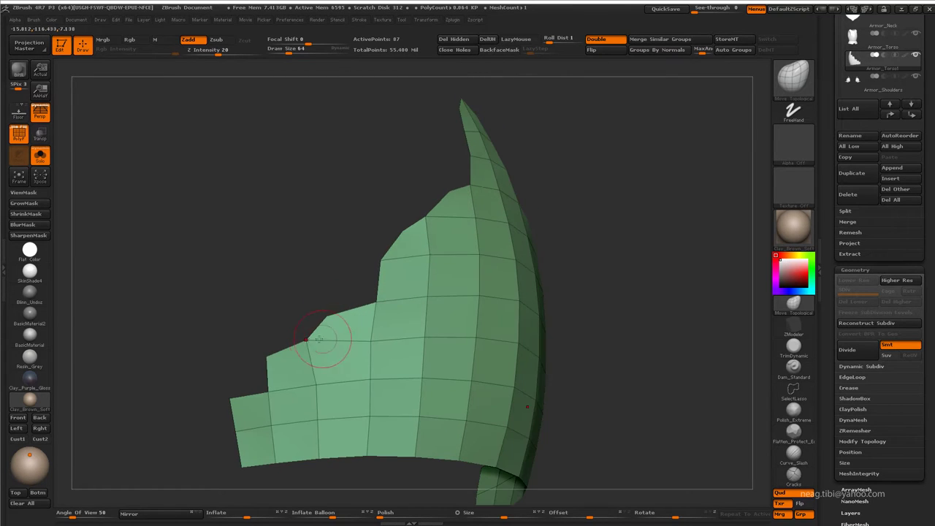
mouse_move(324, 388)
left_mouse_down()
mouse_move(293, 344)
mouse_move(310, 345)
left_mouse_up()
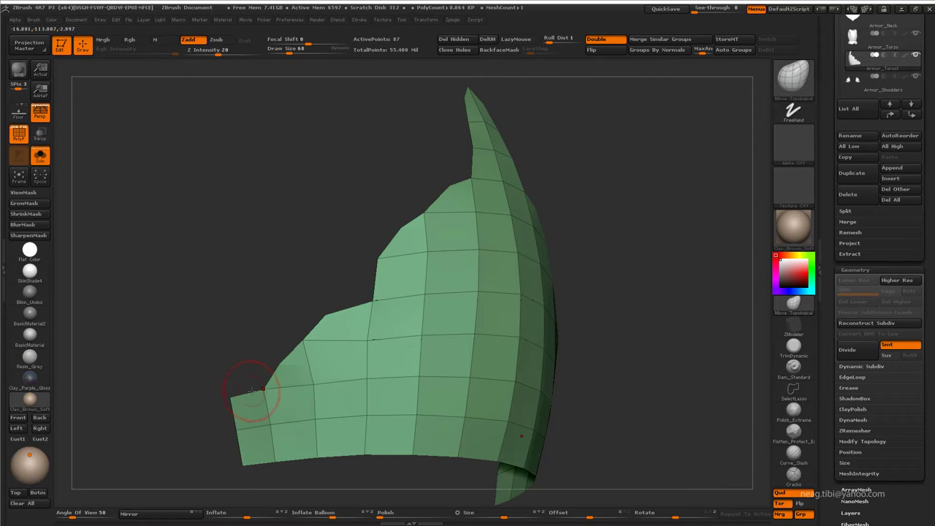
mouse_move(250, 390)
left_mouse_down()
mouse_move(298, 371)
mouse_move(246, 307)
mouse_move(356, 227)
mouse_move(487, 271)
mouse_move(399, 393)
mouse_move(355, 293)
mouse_move(332, 307)
left_mouse_up()
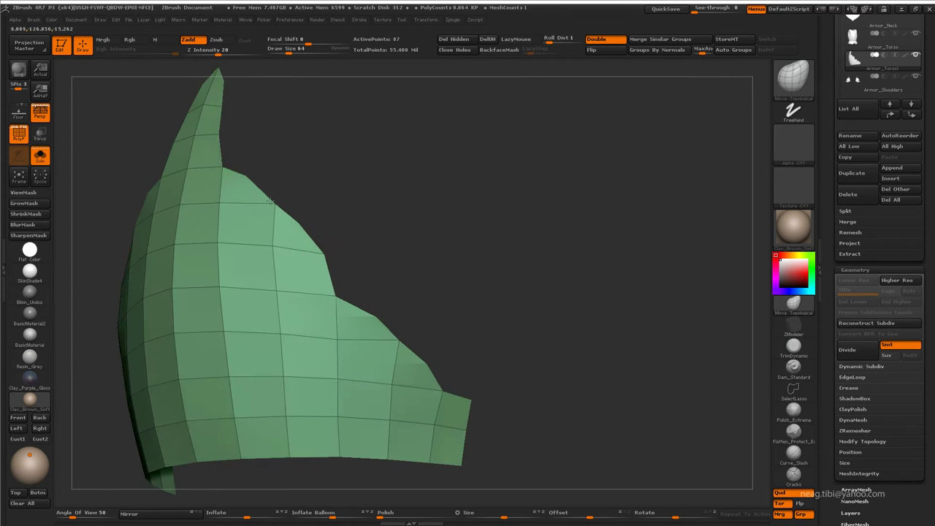
left_click_drag(269, 202, 420, 240)
left_click(855, 430)
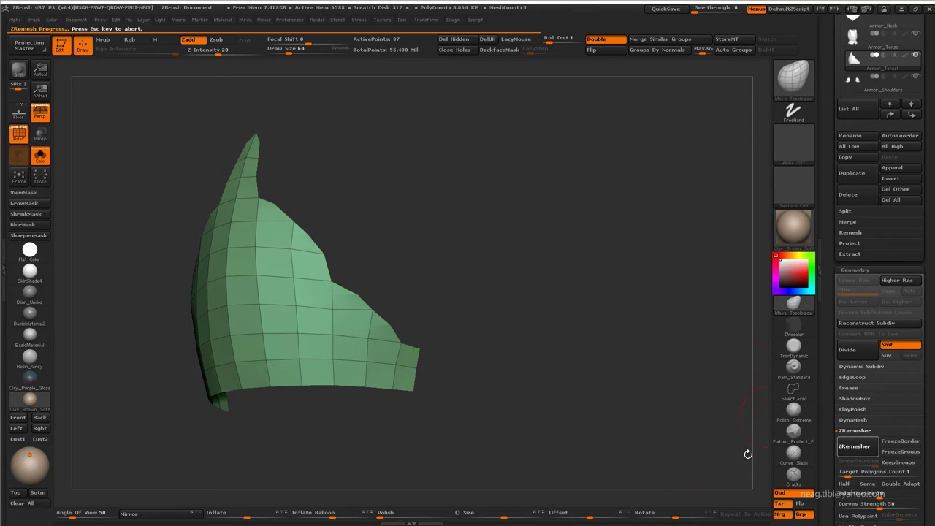
Step: Try ZRemesher on the pointed plate and undo the overly dense remesh results
mouse_move(748, 451)
left_mouse_down()
mouse_move(618, 436)
mouse_move(605, 407)
mouse_move(697, 346)
left_mouse_up()
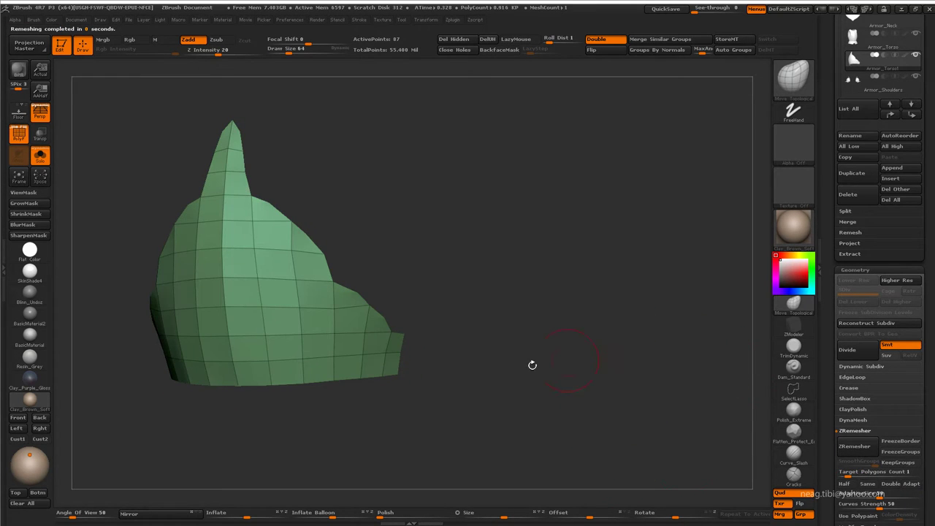
left_click(854, 446)
mouse_move(760, 416)
left_mouse_down()
mouse_move(750, 403)
mouse_move(704, 387)
left_mouse_up()
key("ctrl+z")
left_click(854, 446)
key("ctrl+z")
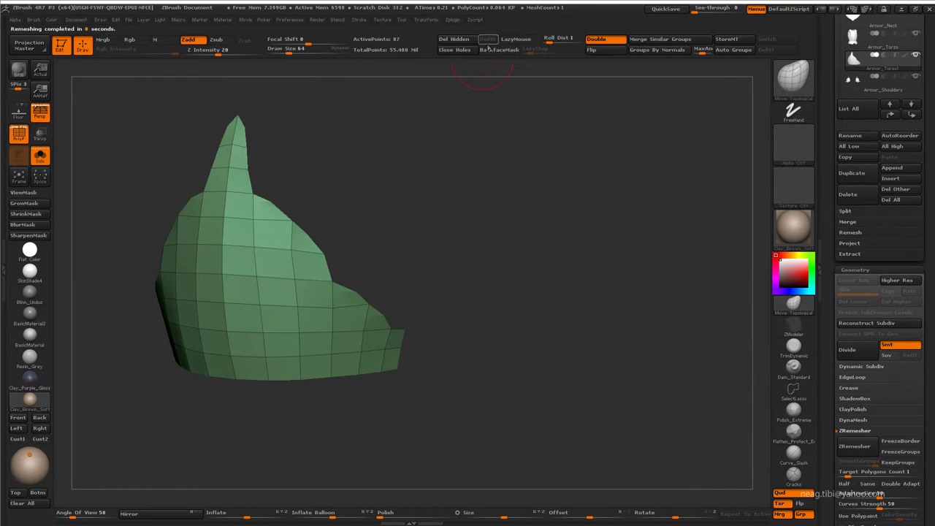
left_click_drag(713, 311, 762, 364)
left_click(841, 451)
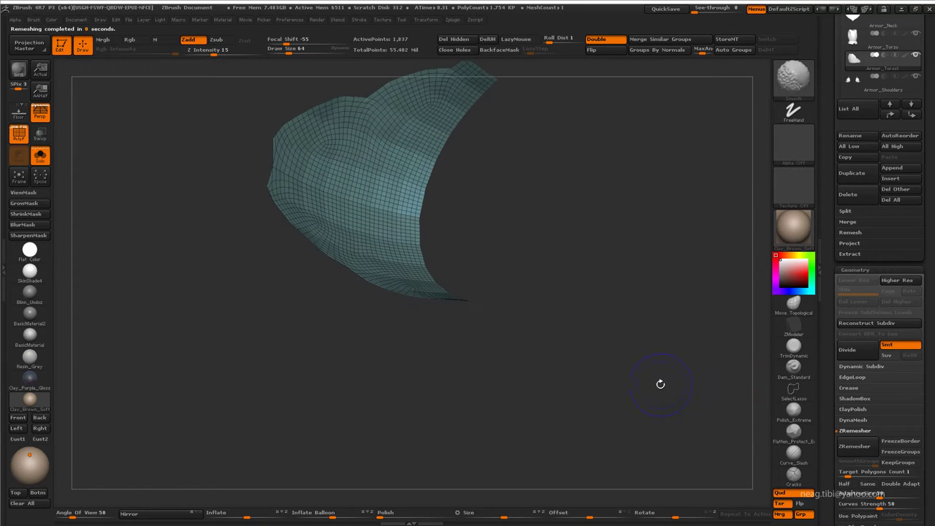
key("shift+f")
key("ctrl+z")
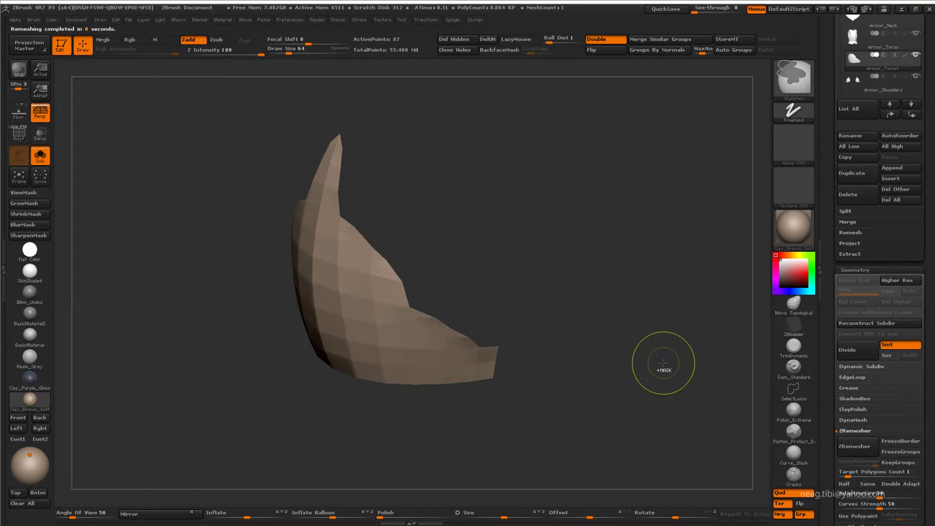
key("ctrl+z")
key("ctrl+shift+z")
Step: Remesh the plate with Target Polygons Count 0.1 and show it on the full knight
key("shift+f")
left_click_drag(658, 369, 654, 354)
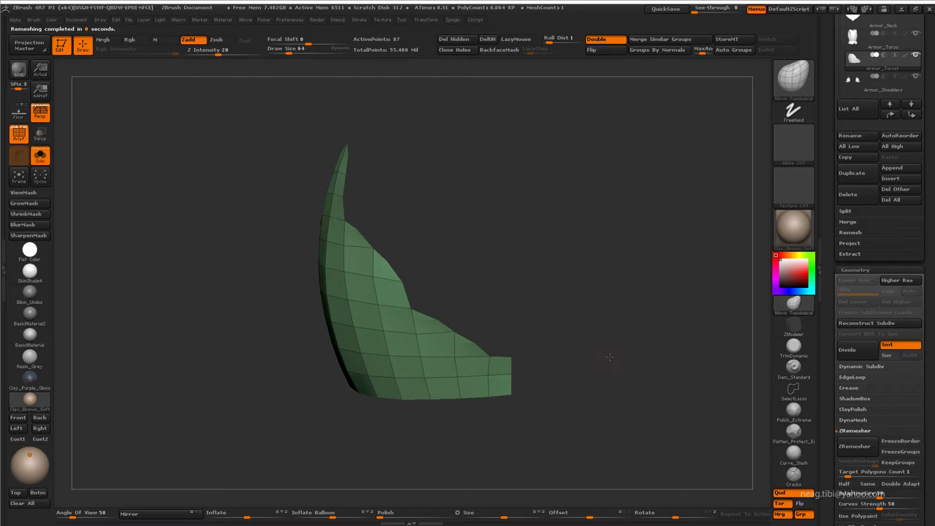
key("f")
left_click_drag(643, 410, 758, 416)
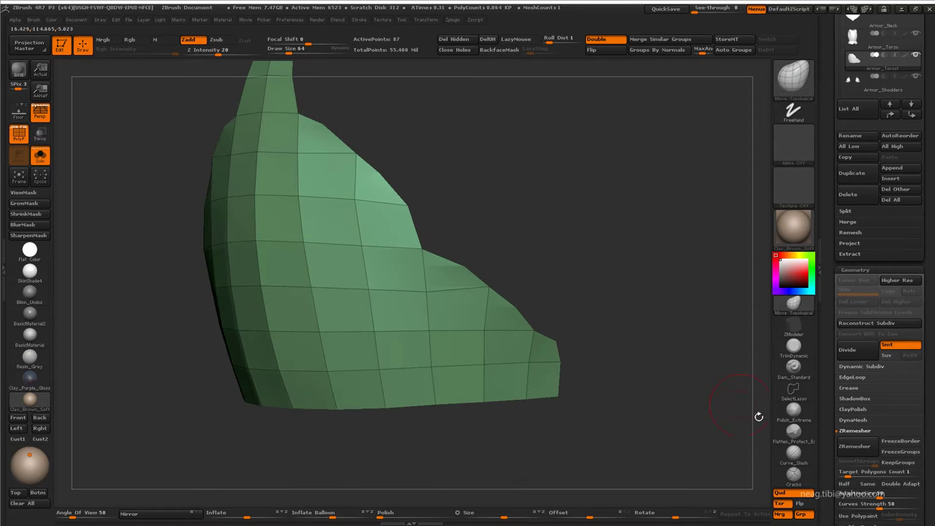
left_click(848, 471)
key("shift+f")
left_click_drag(670, 405, 675, 381)
left_click(837, 447)
key("alt+s")
Step: Select the Armor_Torso subtool and hide its red inner polygroup
scroll(930, 170, "up", 5)
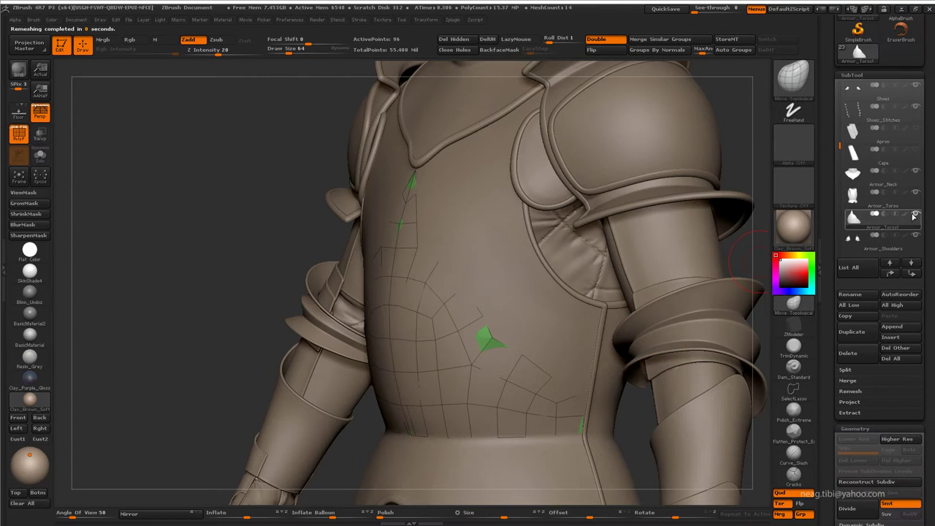
left_click(862, 197)
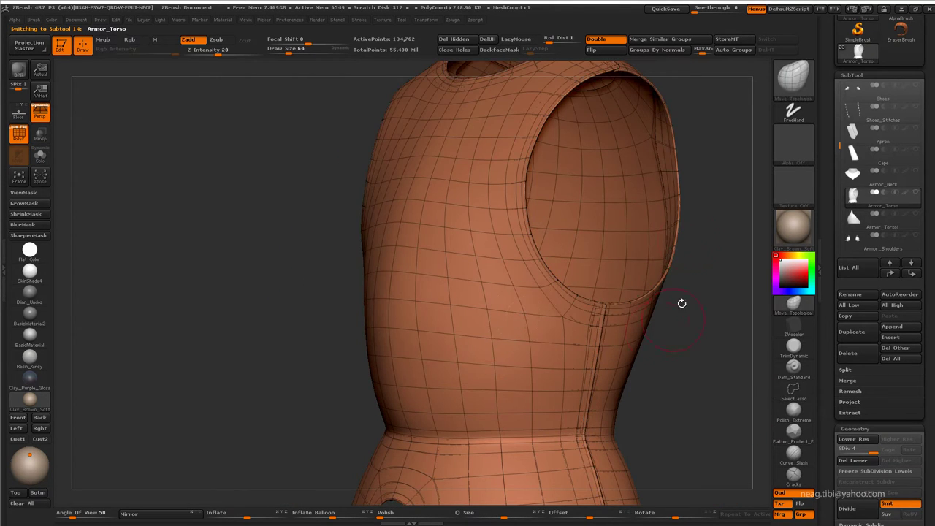
key("shift+f")
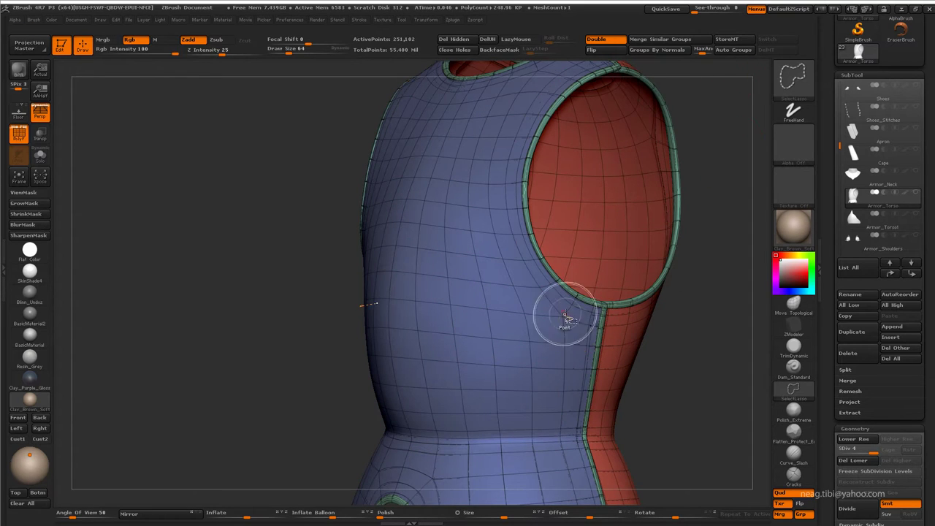
left_click(563, 317, "ctrl+shift")
key("shift+f")
mouse_move(674, 339)
left_mouse_down()
mouse_move(428, 361)
mouse_move(612, 351)
left_mouse_up()
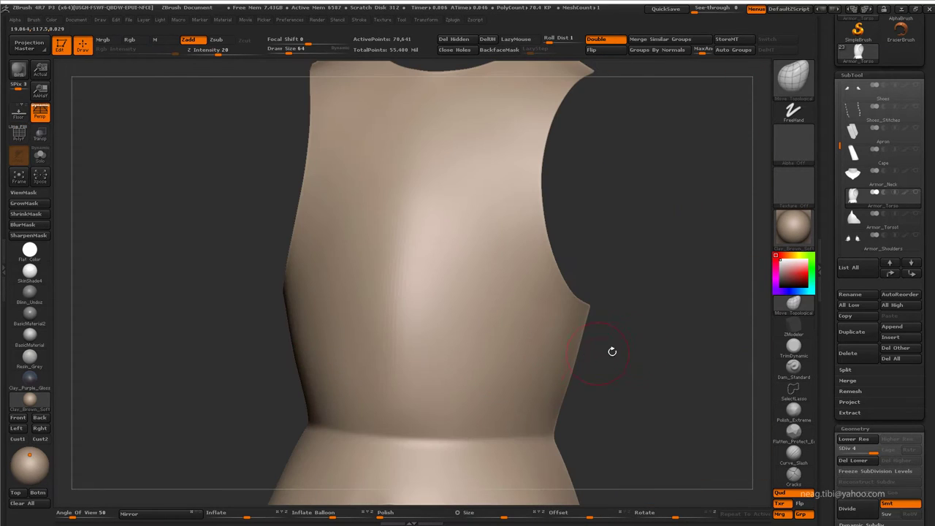
Step: Make Armor_Torso1 visible, select it, and isolate it with Solo and PolyF
left_click(910, 236)
left_click_drag(731, 234, 657, 267)
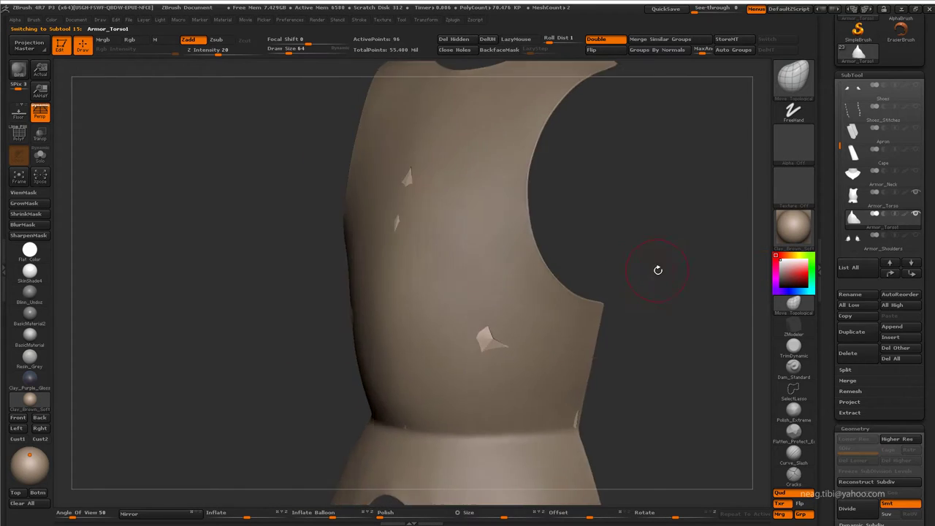
key("f")
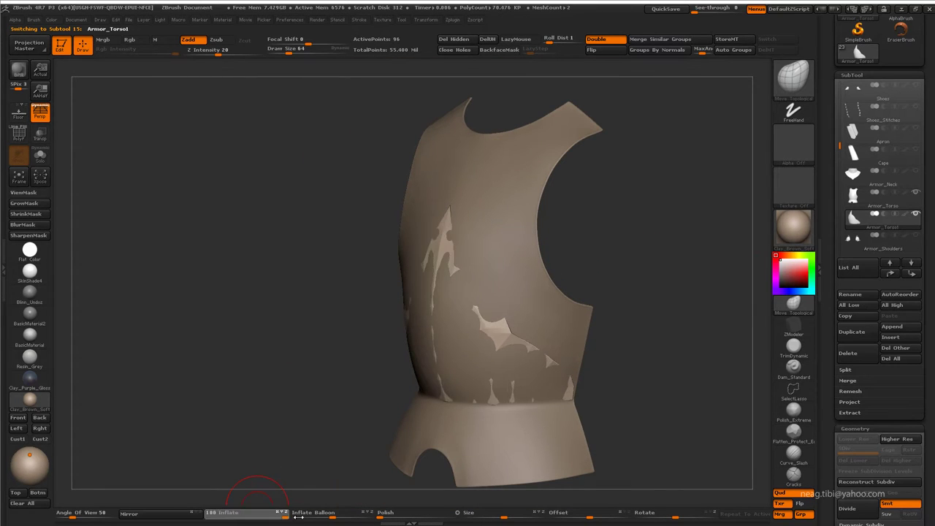
left_click_drag(664, 378, 679, 376)
left_click(920, 403)
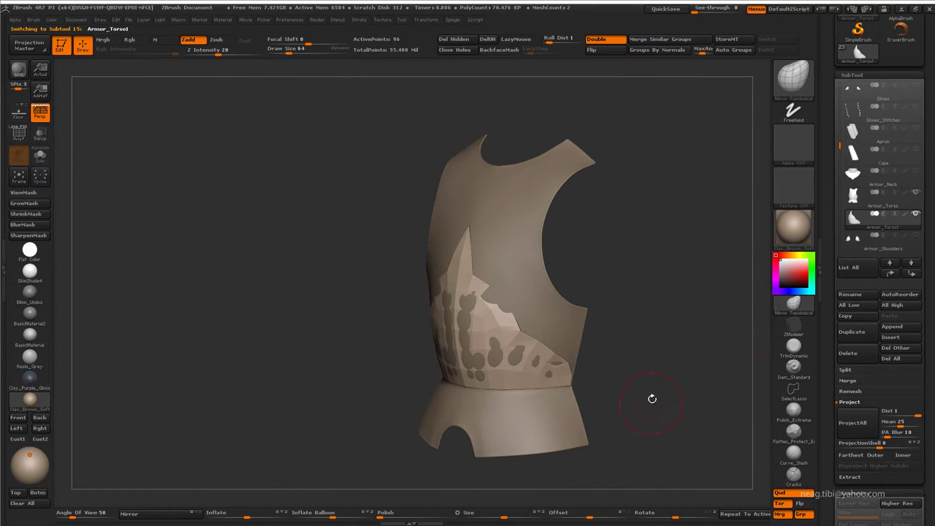
key("shift+ctrl+s")
key("shift+f")
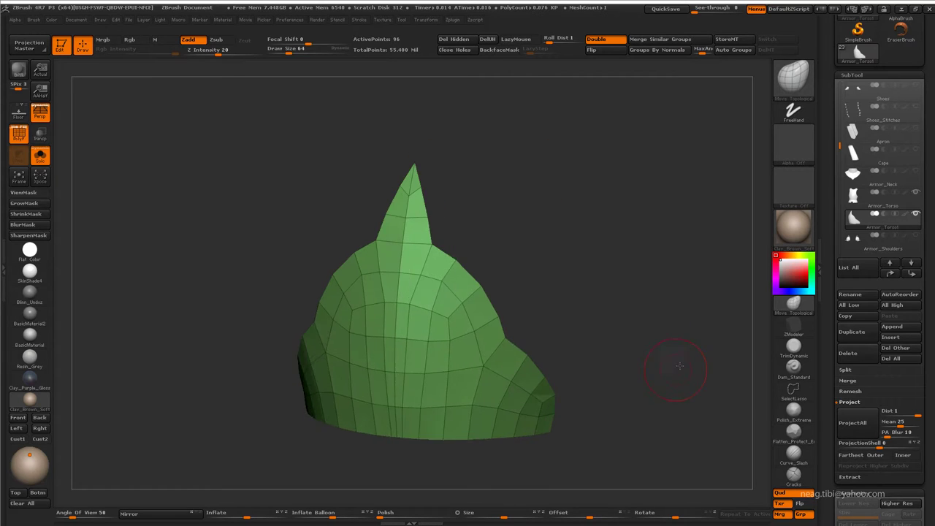
mouse_move(670, 343)
left_mouse_down()
mouse_move(555, 330)
mouse_move(418, 219)
mouse_move(361, 302)
left_mouse_up()
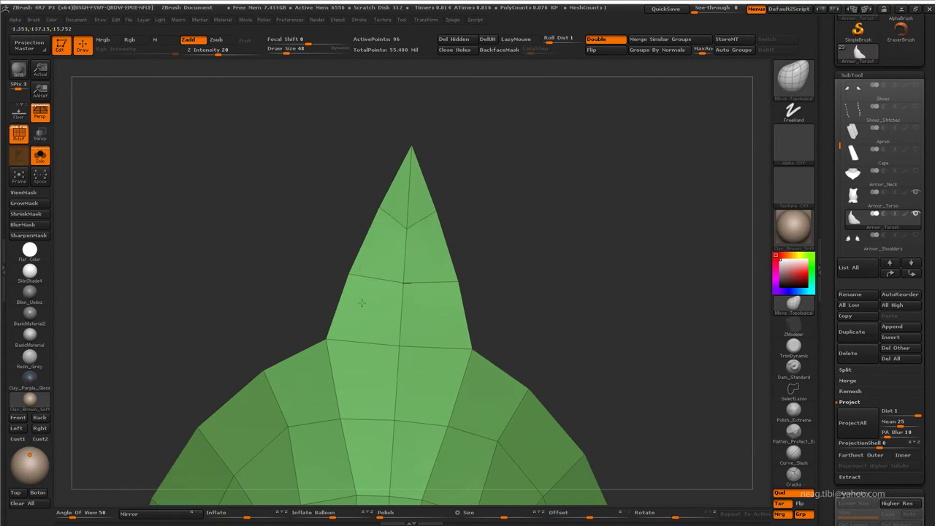
mouse_move(357, 258)
left_mouse_down()
mouse_move(407, 226)
mouse_move(370, 286)
mouse_move(422, 177)
mouse_move(401, 136)
left_mouse_up()
mouse_move(416, 190)
left_mouse_down()
mouse_move(388, 434)
mouse_move(514, 387)
mouse_move(456, 365)
mouse_move(487, 334)
left_mouse_up()
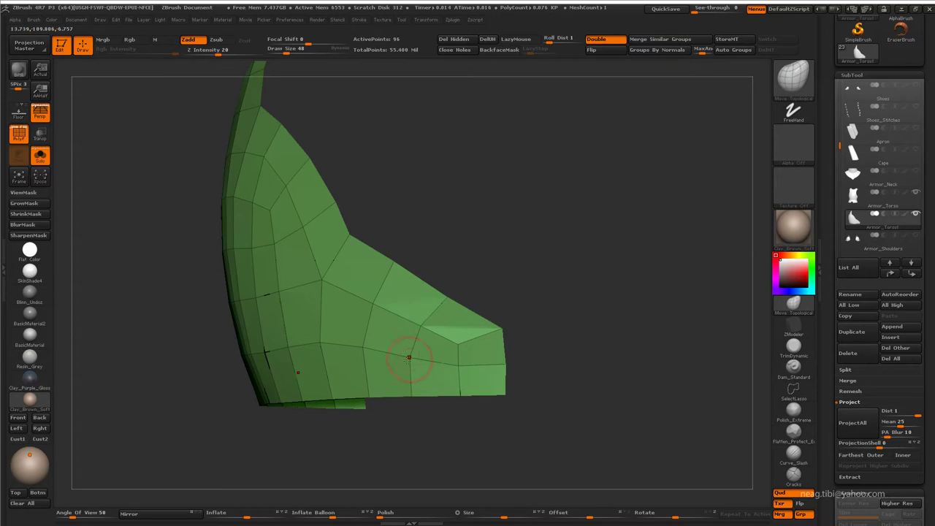
mouse_move(410, 358)
left_mouse_down()
mouse_move(351, 345)
mouse_move(324, 314)
mouse_move(312, 278)
left_mouse_up()
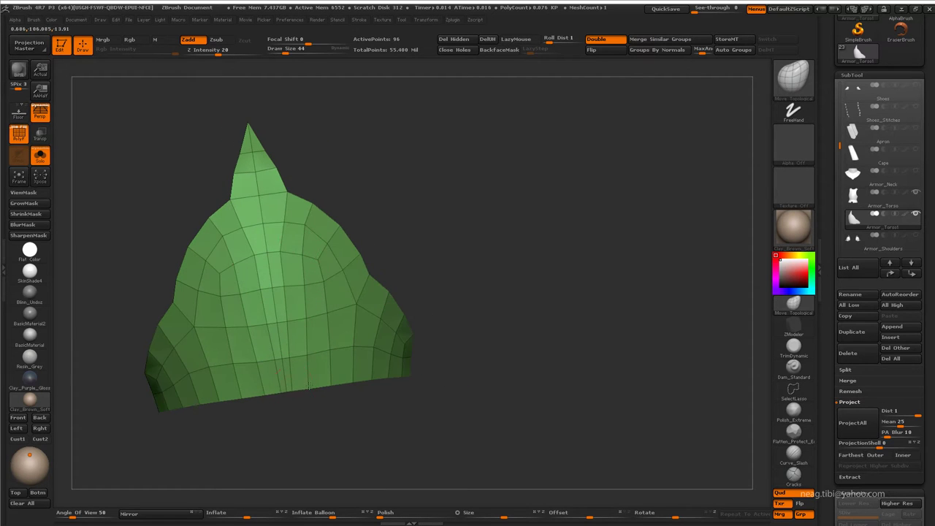
left_click_drag(307, 354, 364, 399)
left_click_drag(933, 423, 934, 181)
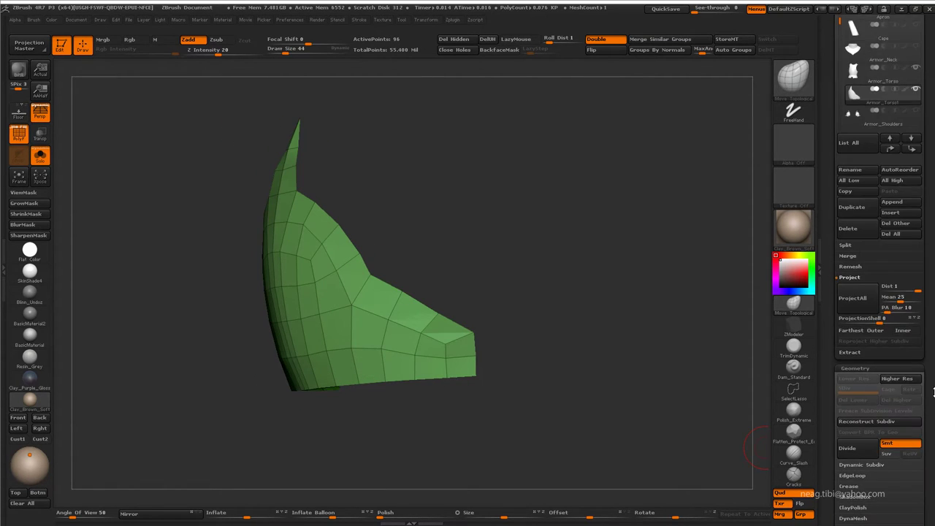
Step: Re-run ZRemesher on the plate for a cleaner, even quad grid
left_click(854, 427)
mouse_move(580, 403)
left_mouse_down()
mouse_move(516, 376)
mouse_move(610, 288)
left_mouse_up()
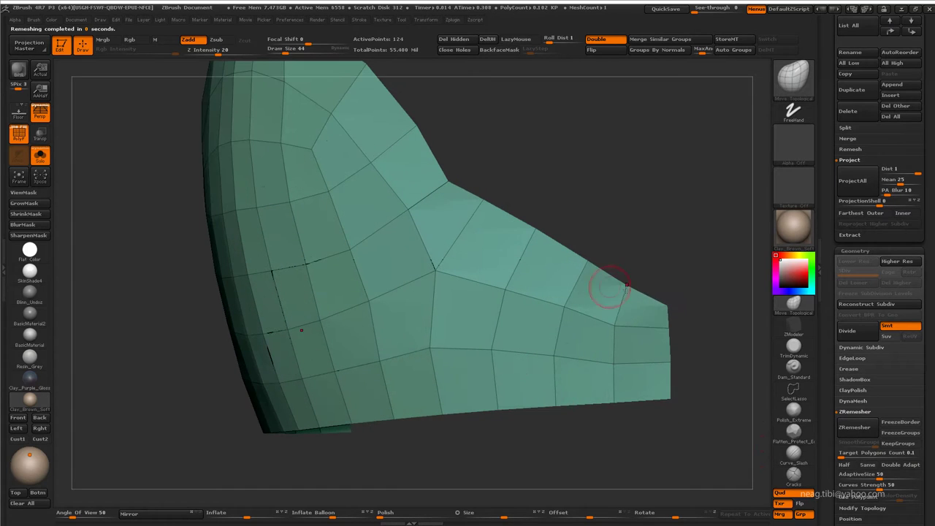
mouse_move(545, 271)
left_mouse_down("alt")
mouse_move(563, 194)
mouse_move(647, 234)
mouse_move(623, 189)
left_mouse_up("alt")
mouse_move(350, 352)
left_mouse_down()
mouse_move(324, 322)
mouse_move(379, 331)
left_mouse_up()
key("ctrl+r")
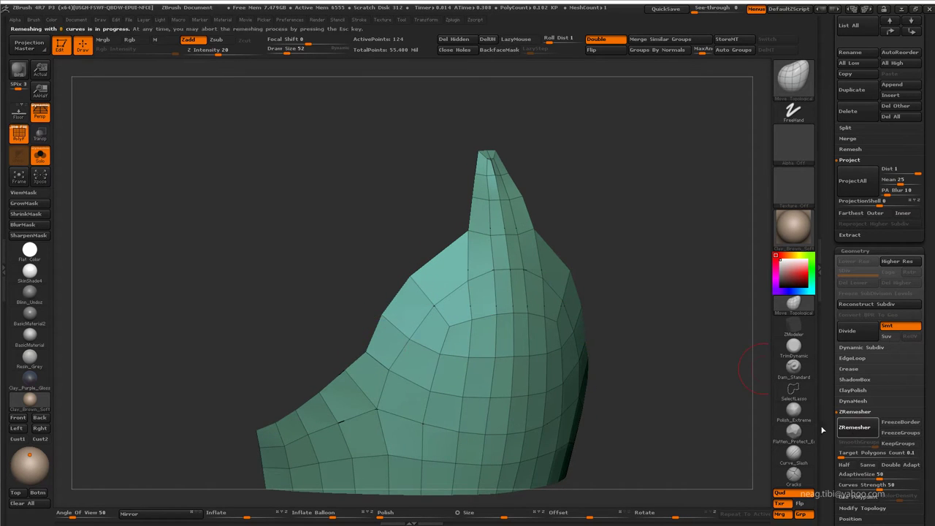
key("ctrl+r")
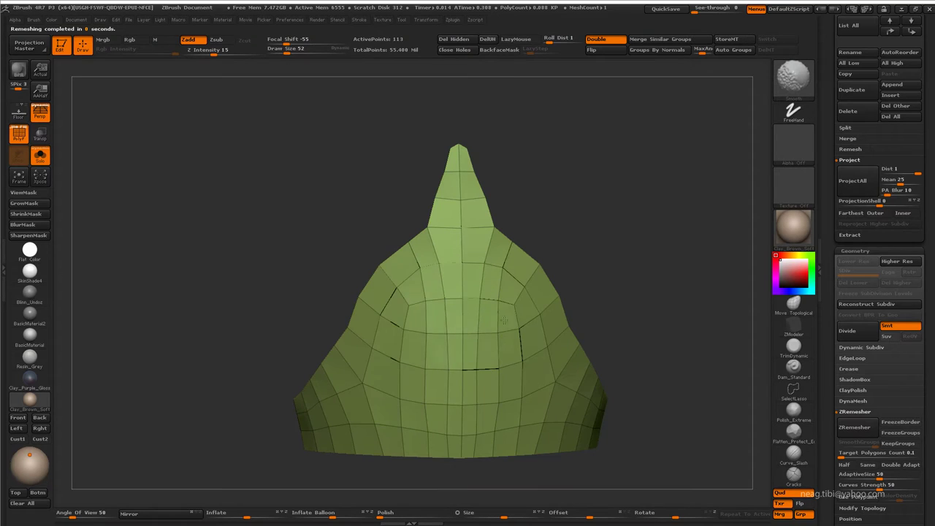
Step: Polish the plate to smooth and tighten its spike
left_click_drag(511, 467, 580, 458)
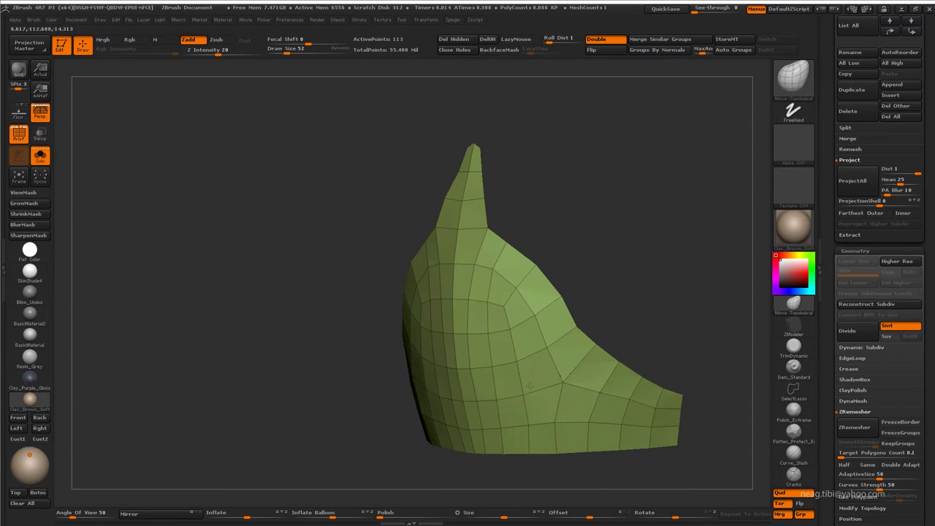
left_click_drag(512, 457, 480, 456, "shift")
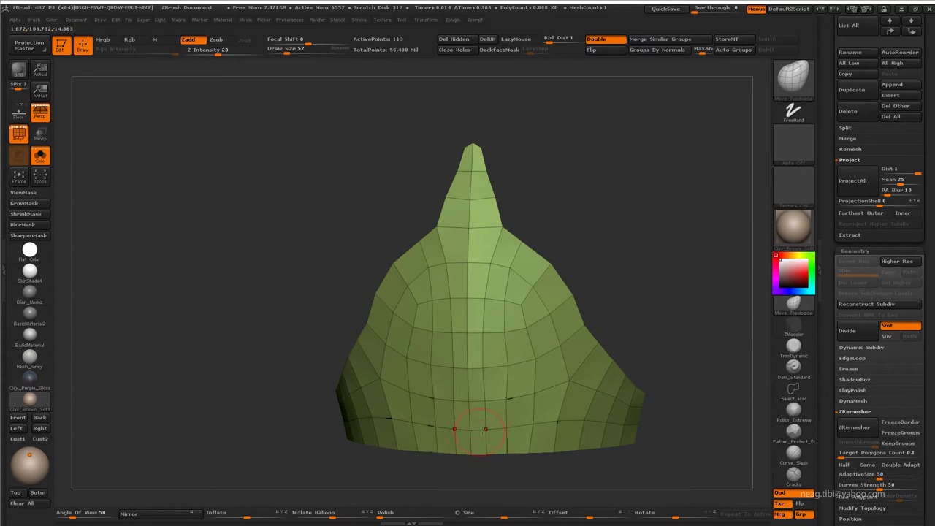
left_click(379, 515)
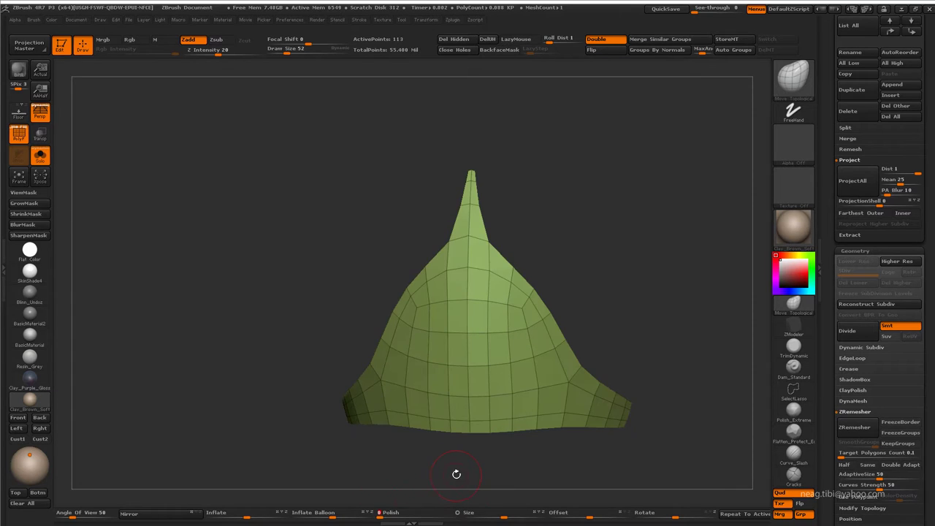
Step: Orbit and zoom around the plate on the torso to inspect its lower edge and fit
left_click_drag(456, 474, 465, 455)
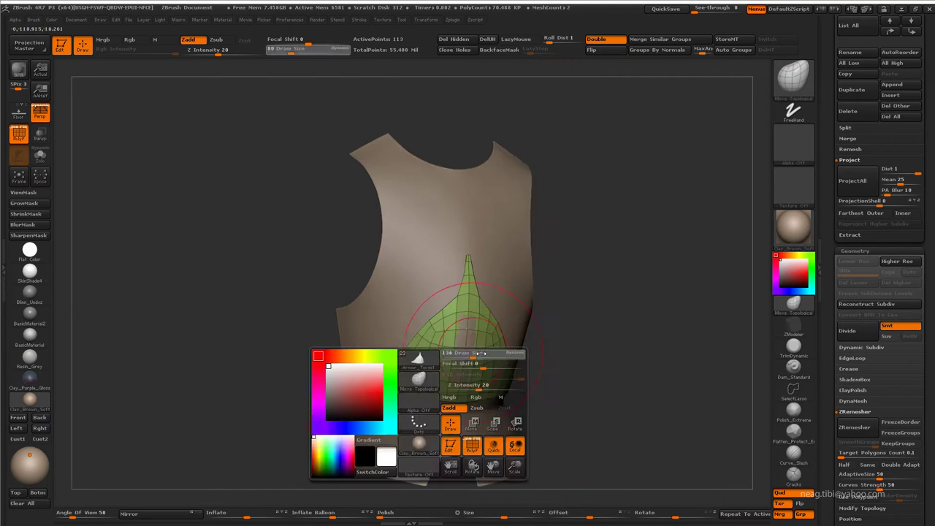
mouse_move(403, 373)
left_mouse_down()
mouse_move(522, 347)
mouse_move(471, 329)
mouse_move(518, 376)
mouse_move(521, 345)
left_mouse_up()
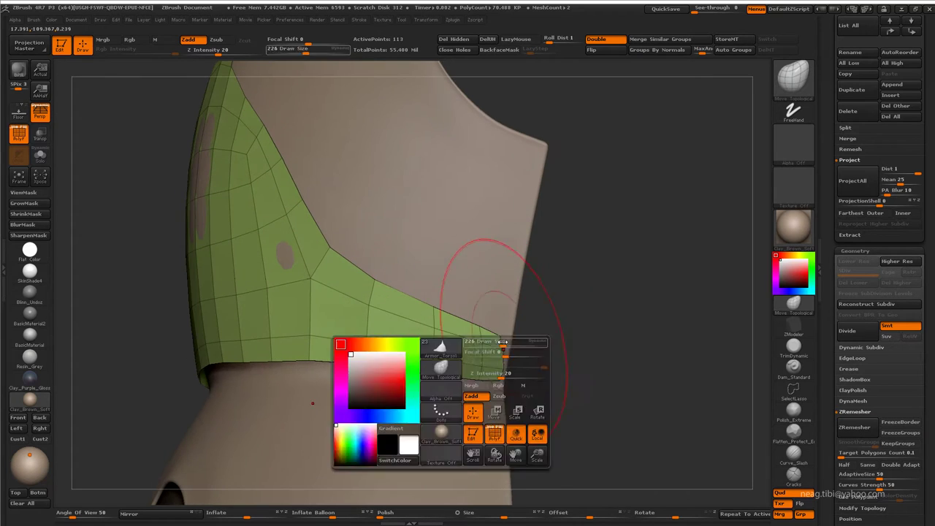
left_click_drag(492, 393, 522, 424)
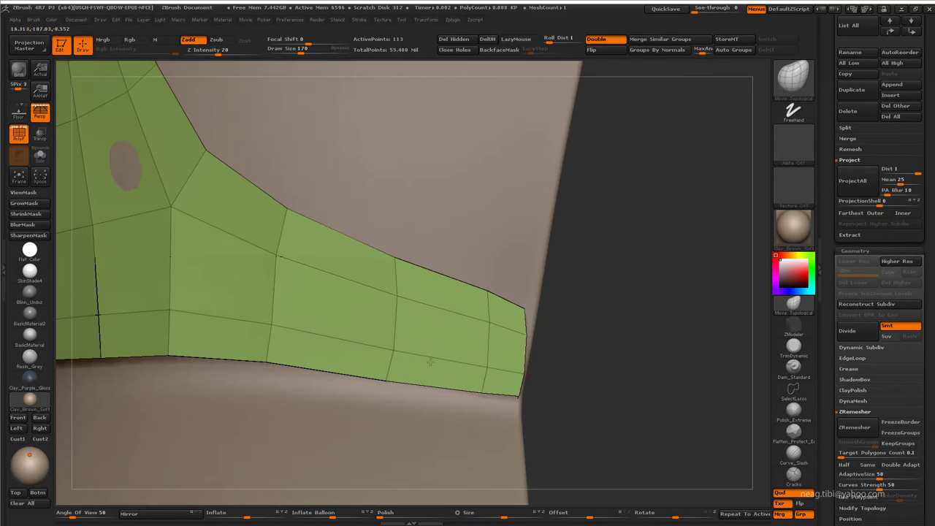
mouse_move(430, 362)
left_mouse_down()
mouse_move(290, 383)
mouse_move(349, 329)
mouse_move(292, 334)
mouse_move(337, 313)
mouse_move(328, 271)
mouse_move(250, 397)
mouse_move(339, 355)
mouse_move(257, 480)
mouse_move(331, 249)
mouse_move(289, 235)
left_mouse_up()
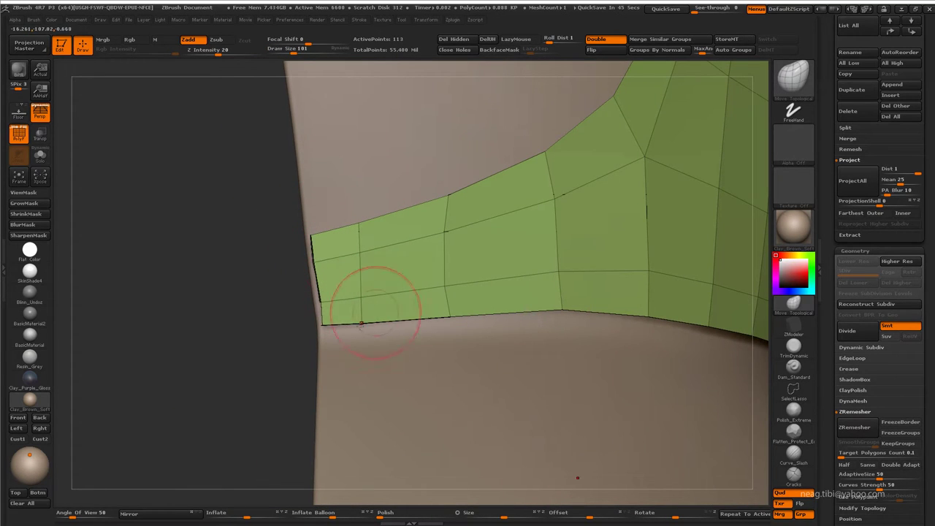
mouse_move(361, 323)
left_mouse_down()
mouse_move(731, 232)
mouse_move(337, 357)
mouse_move(337, 374)
mouse_move(382, 324)
mouse_move(345, 261)
mouse_move(439, 307)
left_mouse_up()
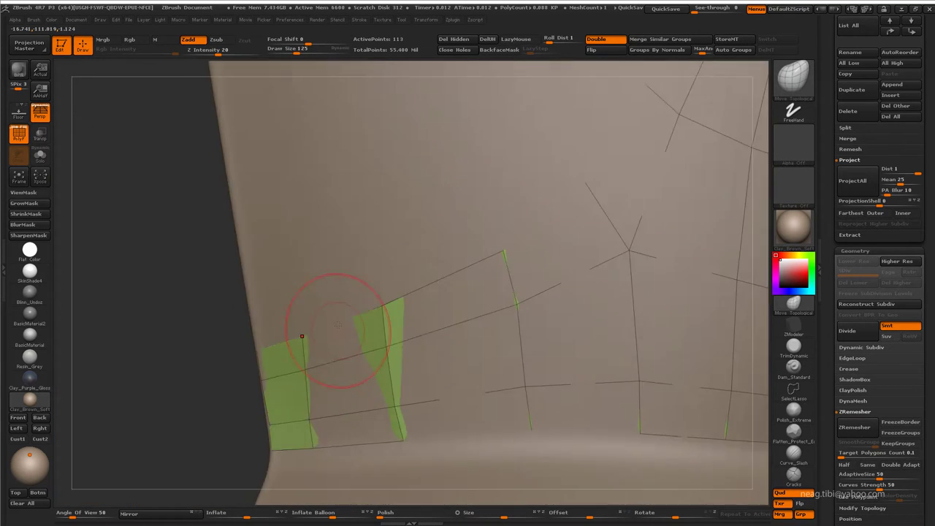
Step: Isolate the plate and turn it to a front view
left_click(40, 155)
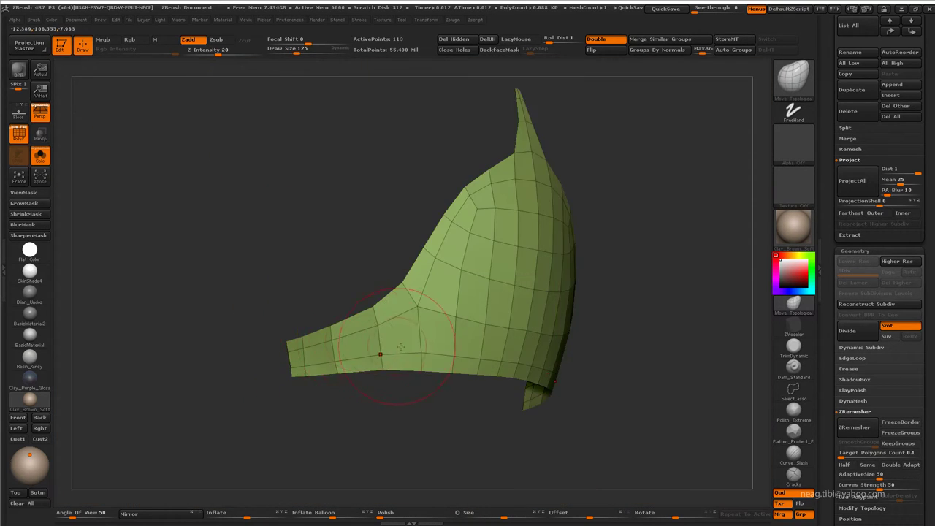
mouse_move(351, 394)
left_mouse_down()
mouse_move(376, 376)
mouse_move(394, 332)
mouse_move(512, 380)
mouse_move(494, 355)
mouse_move(488, 300)
left_mouse_up()
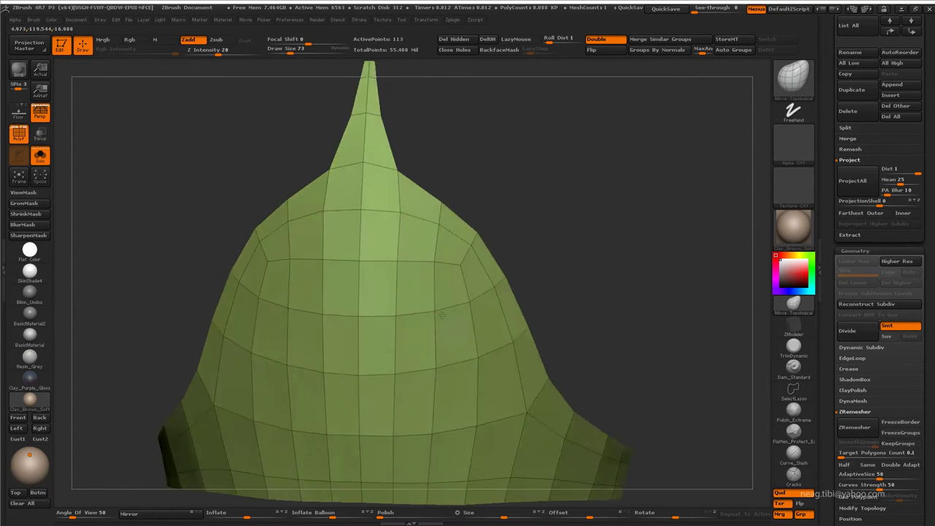
mouse_move(402, 273)
left_mouse_down()
mouse_move(407, 314)
mouse_move(421, 326)
left_mouse_up()
left_click_drag(518, 232, 505, 249)
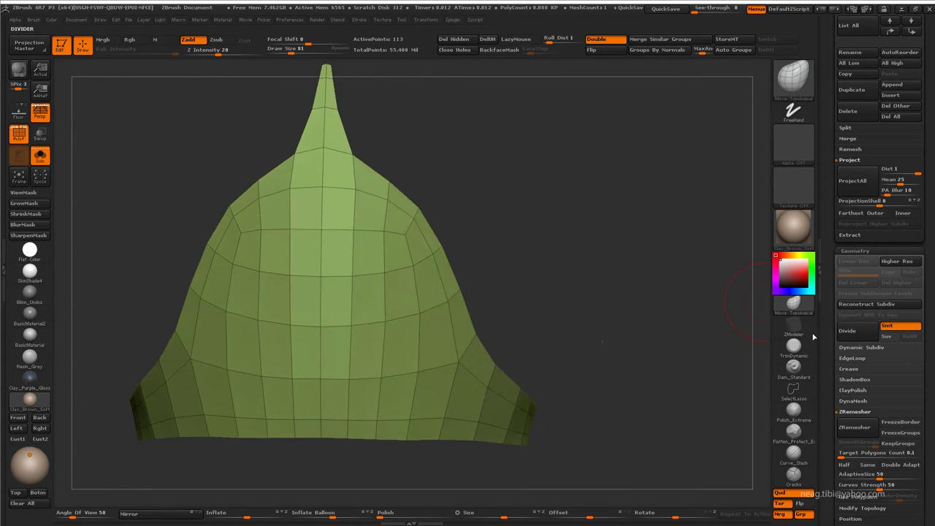
Step: With ZModeler's Slide EdgeLoop Complete action, slide a vertical edge loop toward the left
key("b")
key("z")
key("m")
mouse_move(456, 273)
left_mouse_down()
mouse_move(386, 309)
mouse_move(417, 271)
left_mouse_up()
key("space")
left_click(465, 270)
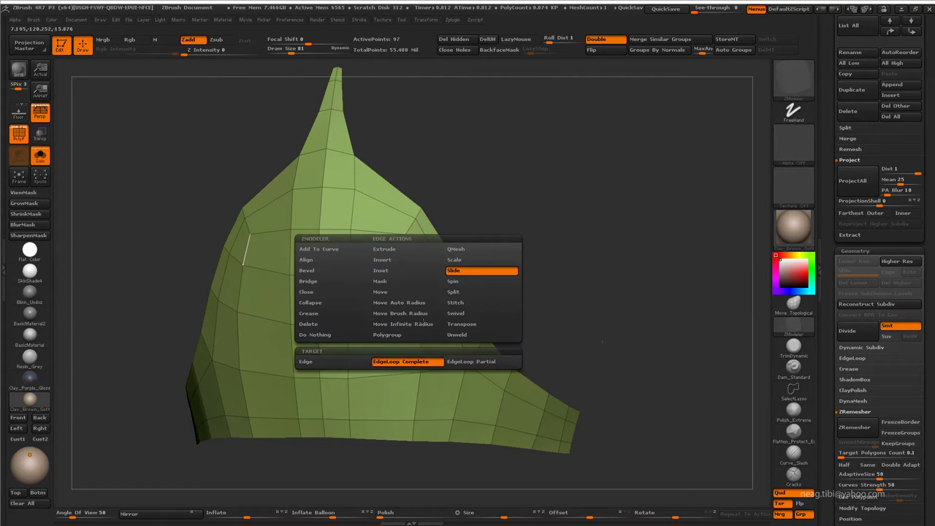
left_click_drag(380, 317, 360, 305)
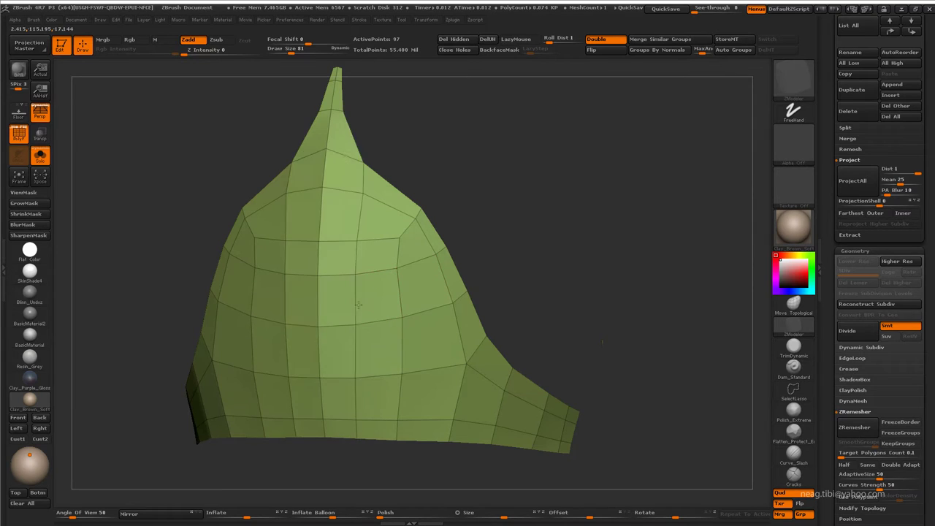
left_click_drag(493, 212, 738, 146)
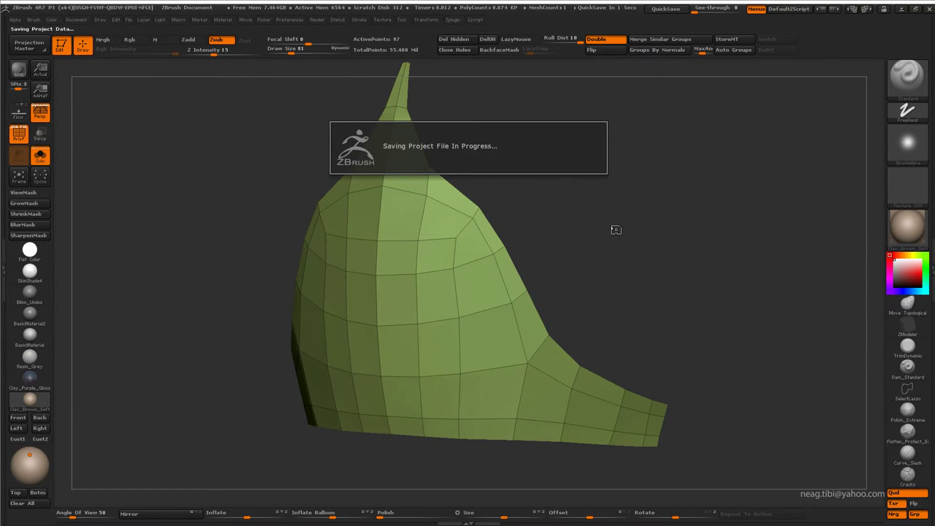
Step: Bevel a partial edge loop into the plate's lower edge with ZModeler
mouse_move(616, 230)
left_mouse_down()
mouse_move(420, 156)
mouse_move(356, 157)
mouse_move(367, 170)
left_mouse_up()
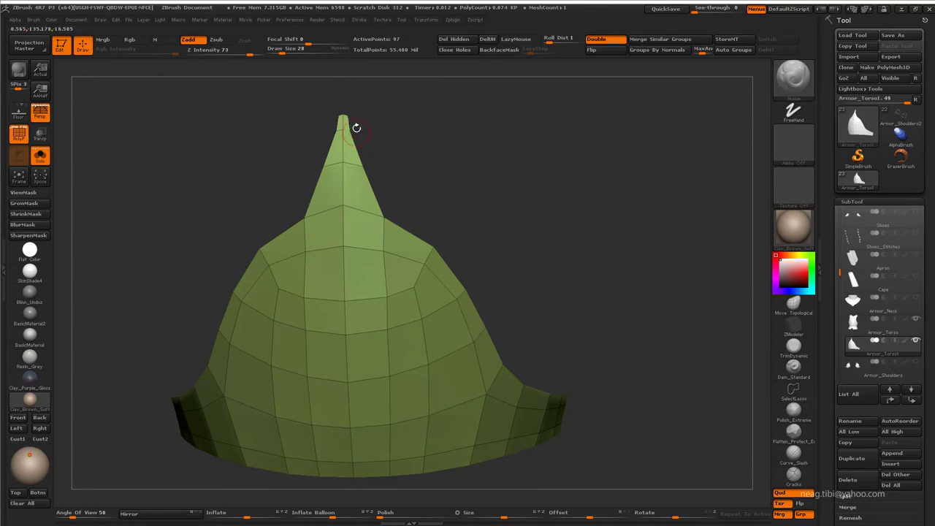
left_click_drag(356, 128, 364, 182)
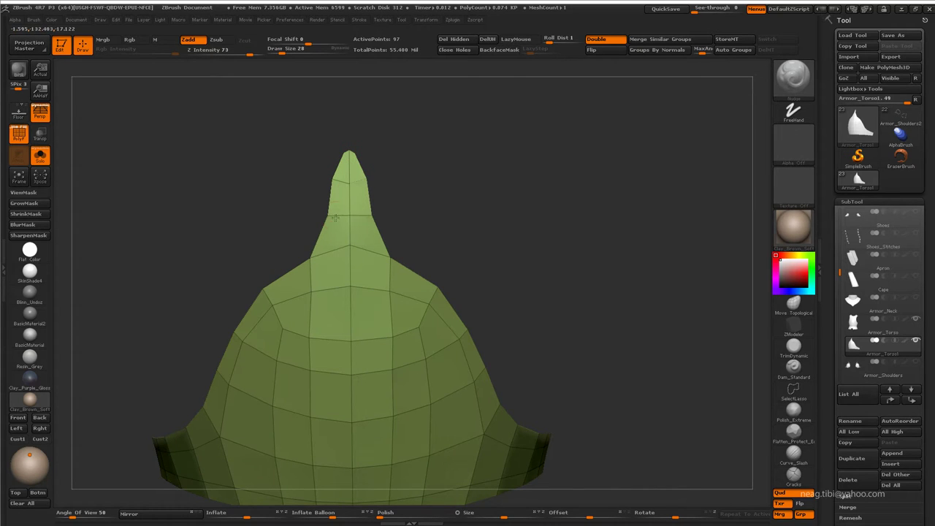
mouse_move(362, 243)
left_mouse_down()
mouse_move(451, 214)
mouse_move(355, 291)
mouse_move(440, 232)
left_mouse_up()
left_click_drag(402, 263, 386, 250)
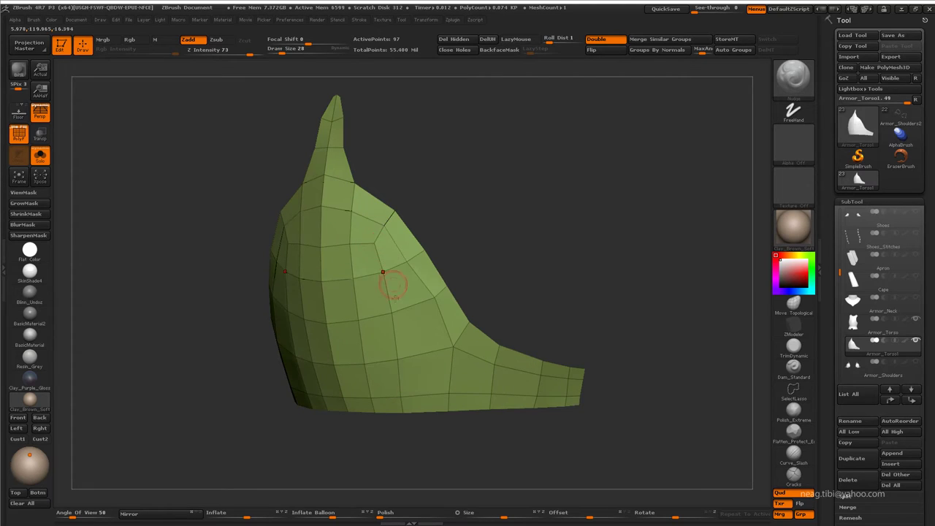
mouse_move(424, 300)
left_mouse_down()
mouse_move(402, 359)
mouse_move(443, 344)
mouse_move(363, 344)
mouse_move(296, 367)
left_mouse_up()
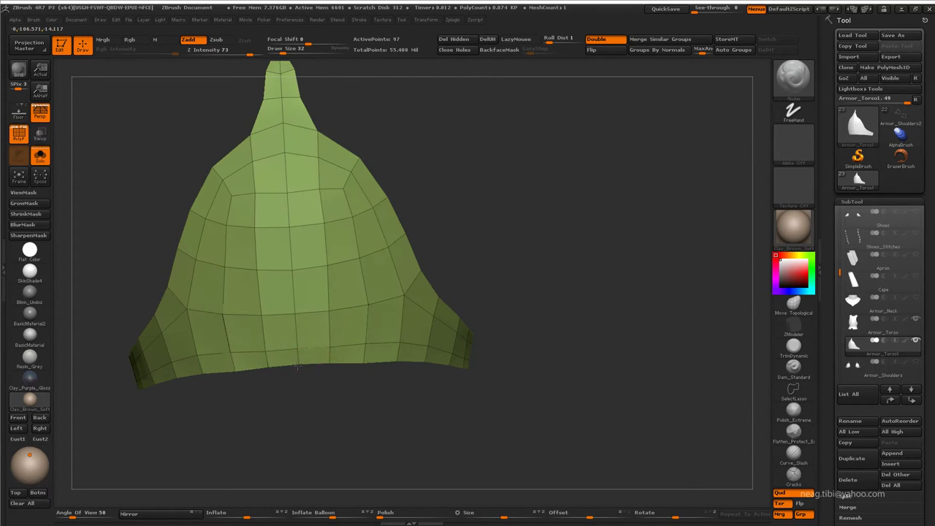
mouse_move(389, 312)
left_mouse_down()
mouse_move(396, 335)
mouse_move(409, 307)
mouse_move(349, 269)
mouse_move(414, 211)
mouse_move(424, 217)
mouse_move(387, 227)
mouse_move(643, 313)
mouse_move(501, 357)
left_mouse_up()
key("space")
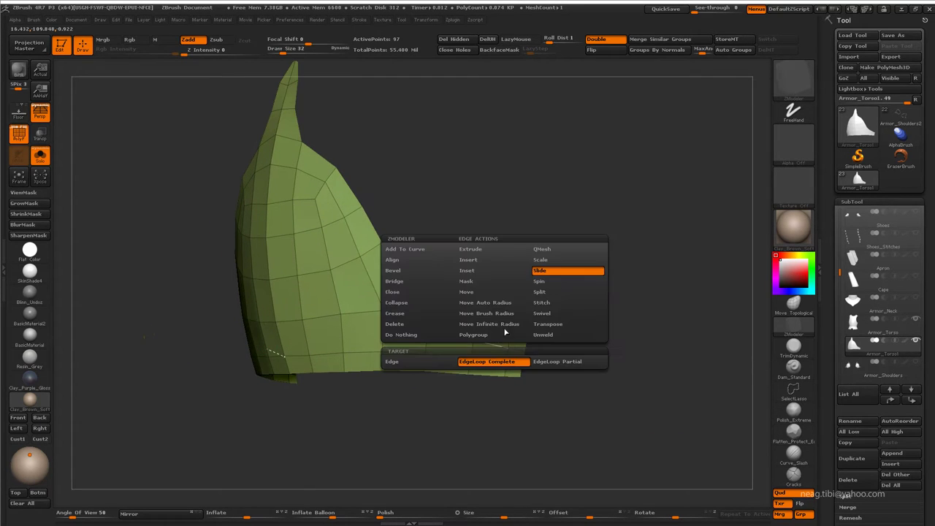
left_click(468, 260)
mouse_move(543, 217)
left_mouse_down()
mouse_move(438, 292)
mouse_move(375, 265)
left_mouse_up()
key("space")
left_click(376, 270)
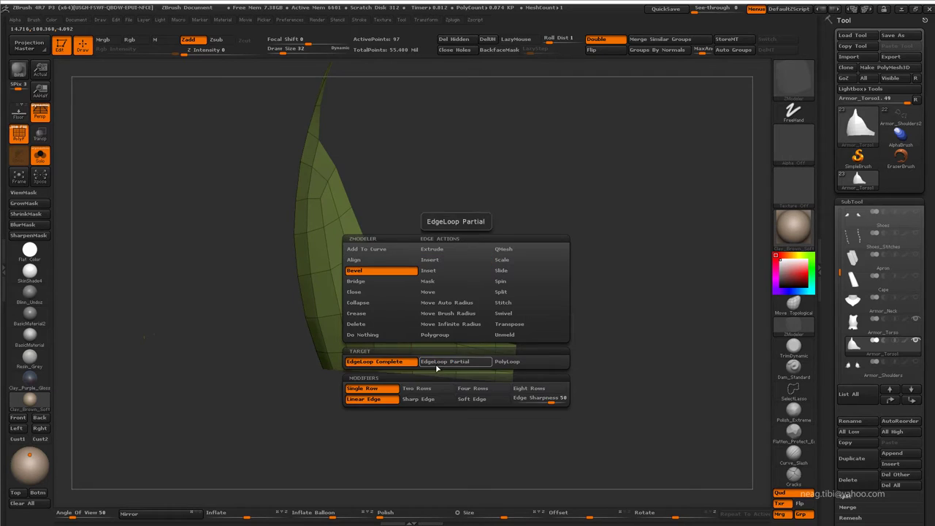
left_click(443, 362)
Step: Slide the new lower edge loop, as a complete loop, slightly downward
left_click_drag(556, 242, 307, 270)
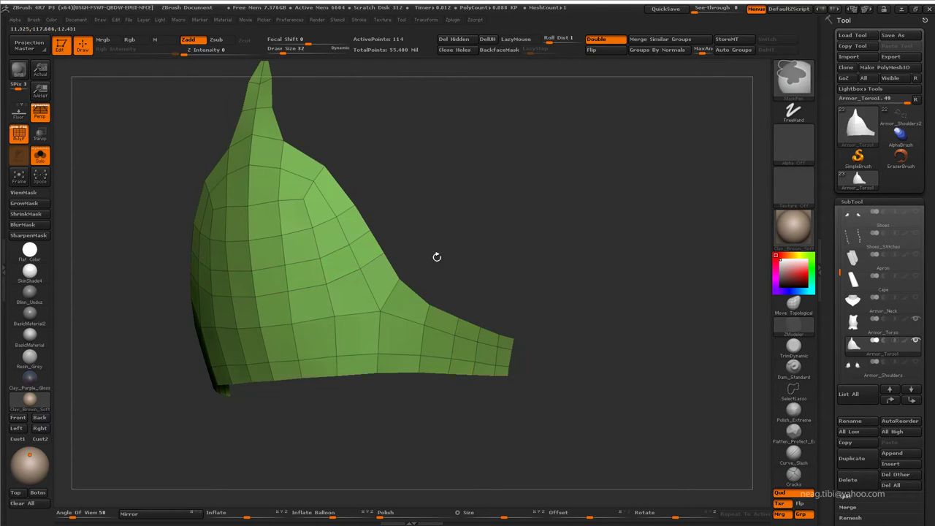
left_click_drag(539, 371, 425, 332)
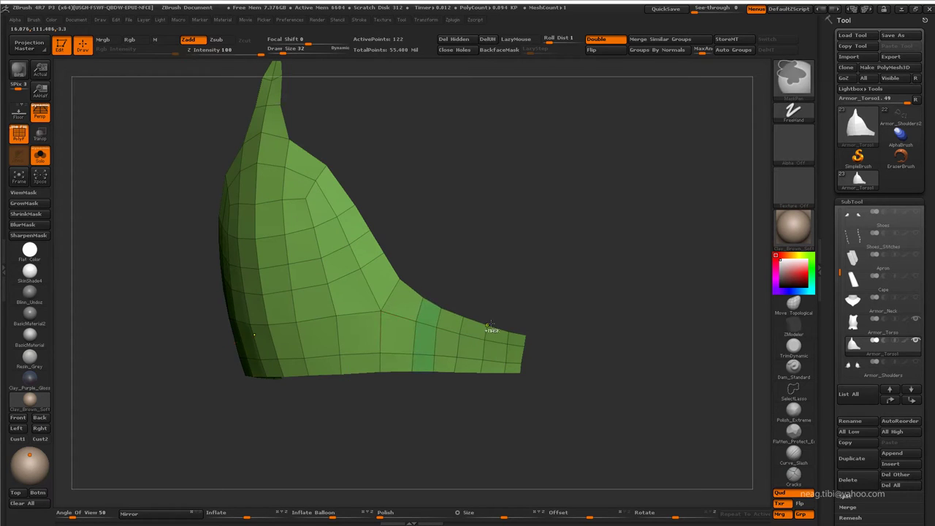
key("space")
left_click(487, 324)
mouse_move(428, 293)
left_mouse_down()
mouse_move(443, 278)
mouse_move(536, 318)
left_mouse_up()
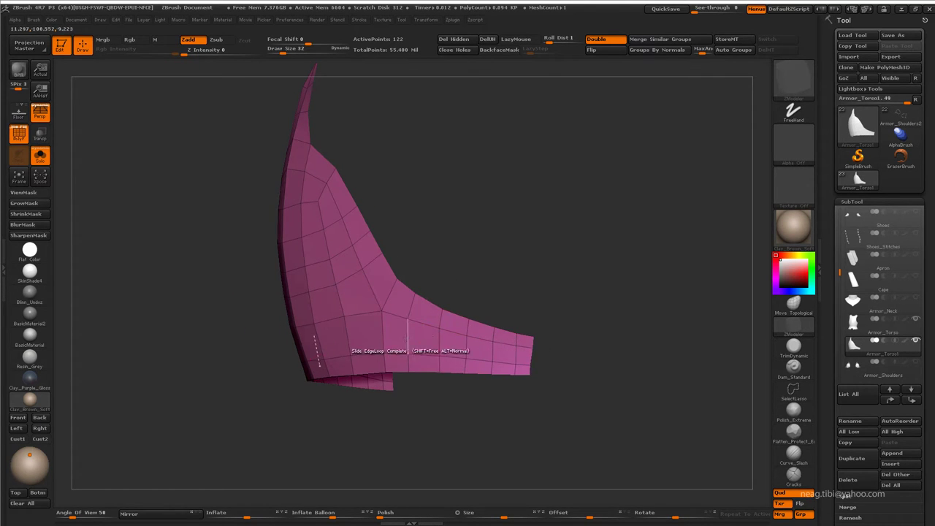
left_click_drag(407, 337, 368, 263)
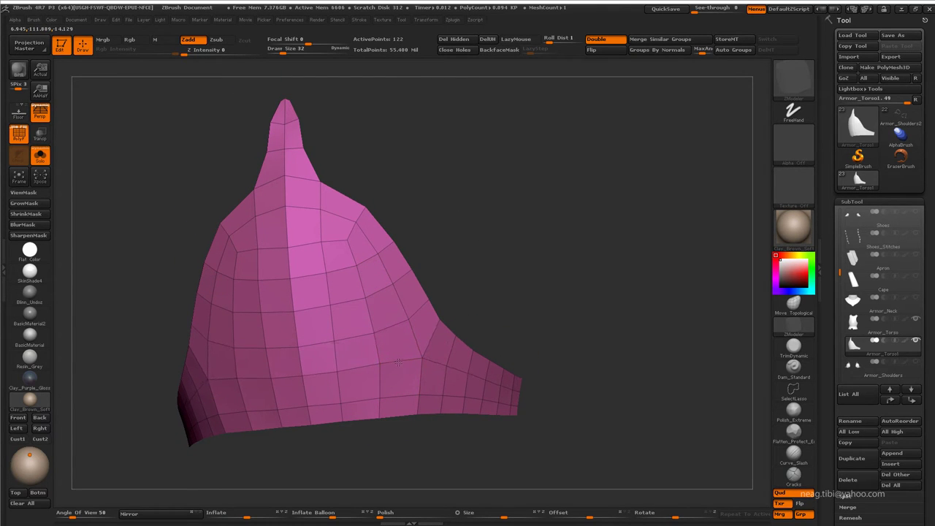
left_click_drag(399, 362, 394, 393)
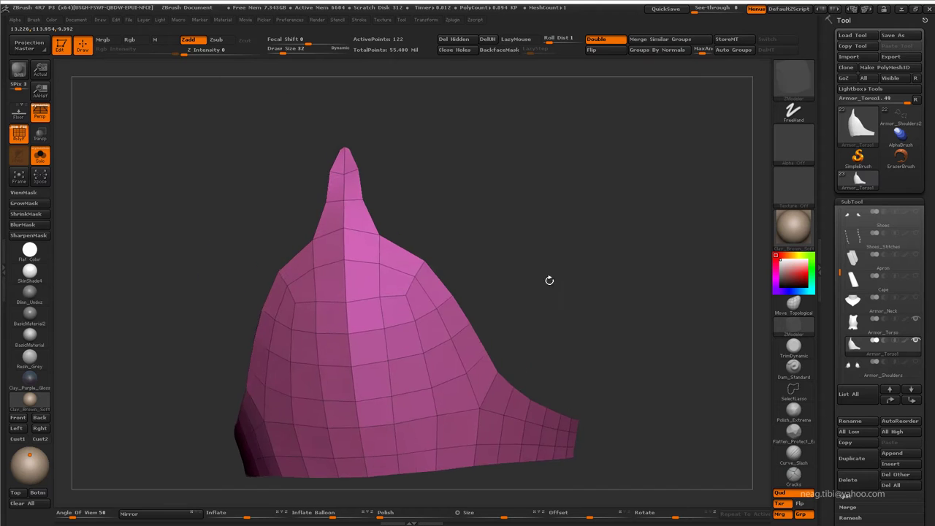
Step: Switch to a different sculpting brush and review the plate from the front
key("b")
key("n")
key("o")
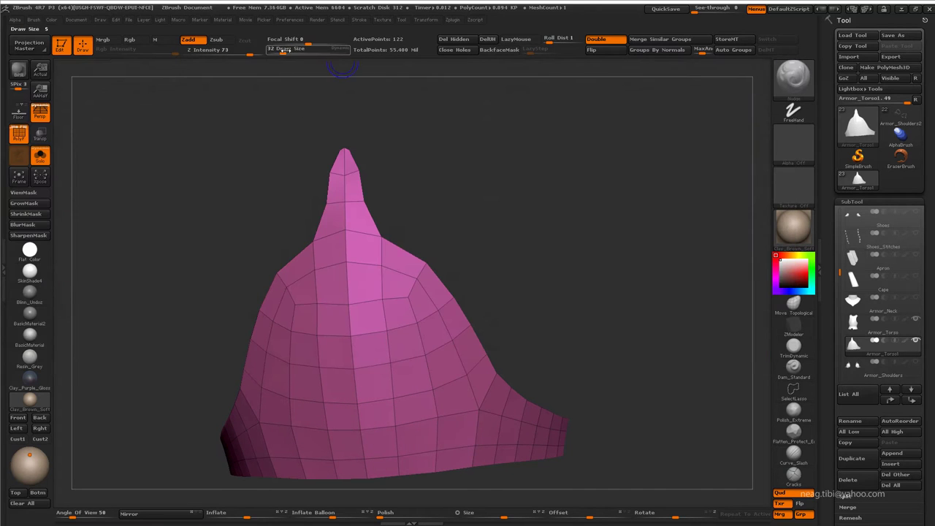
right_click_drag(356, 304, 412, 259)
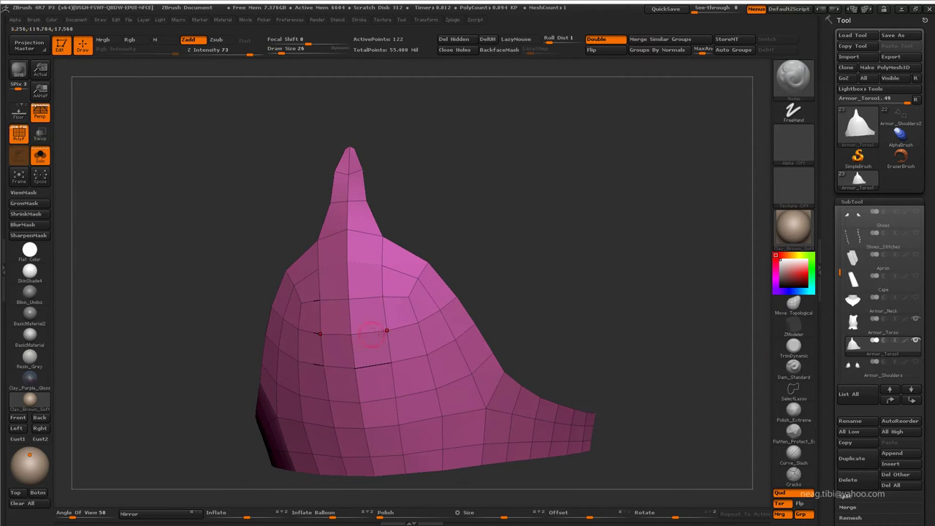
right_click_drag(371, 332, 448, 254)
mouse_move(405, 301)
right_mouse_down()
mouse_move(393, 251)
mouse_move(461, 263)
mouse_move(431, 383)
right_mouse_up()
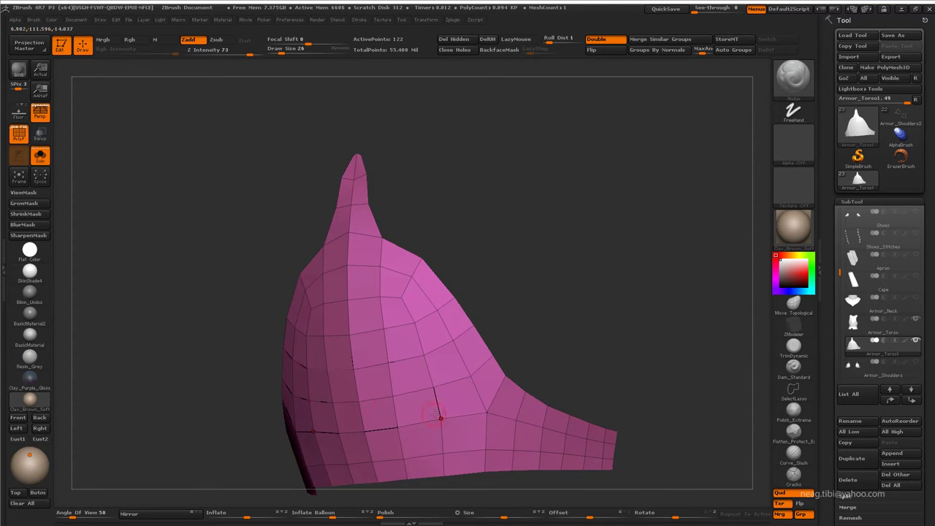
right_click_drag(518, 301, 449, 374)
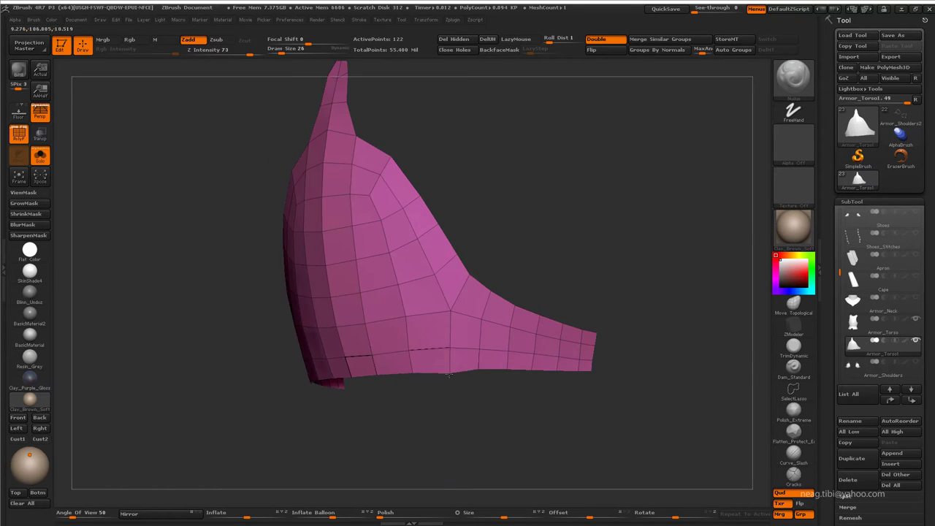
mouse_move(321, 366)
right_mouse_down()
mouse_move(379, 343)
mouse_move(473, 397)
right_mouse_up()
Step: Show the torso with Transp and Polyframe, and nudge the plate's lower edge against it
key("alt+shift+s")
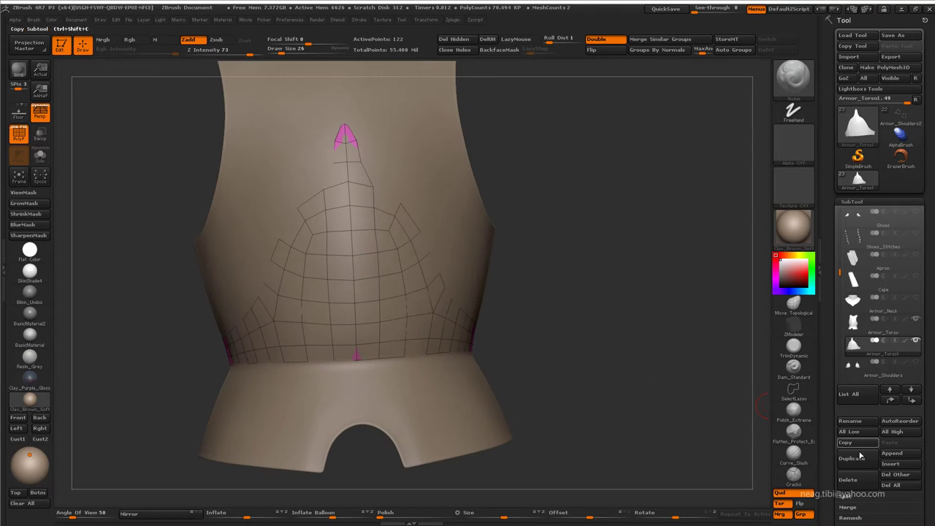
scroll(921, 373, "down", 5)
left_click_drag(712, 234, 600, 290)
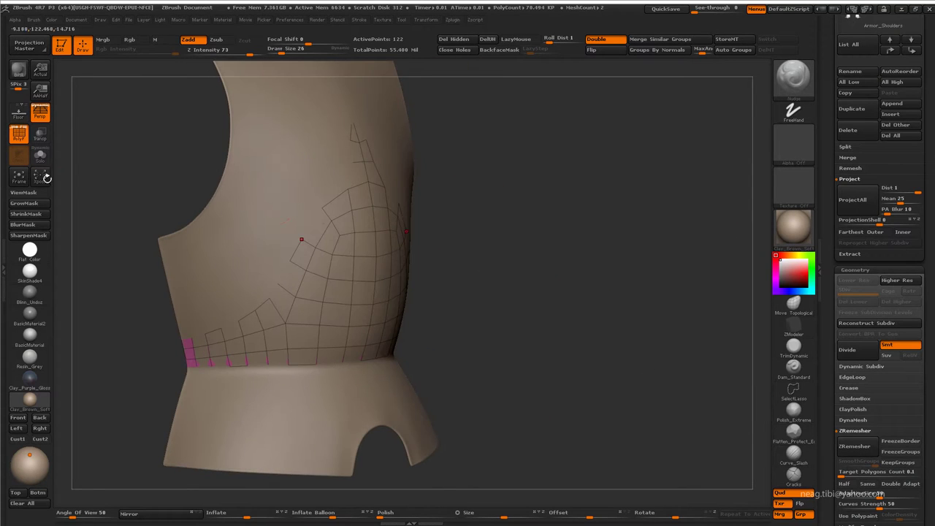
left_click(40, 133)
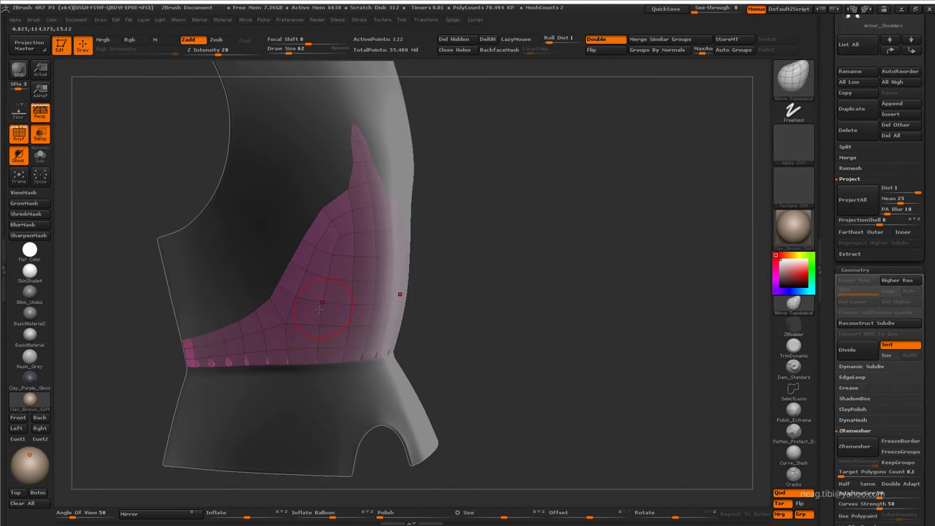
mouse_move(320, 308)
left_mouse_down()
mouse_move(477, 250)
mouse_move(538, 207)
mouse_move(627, 213)
mouse_move(468, 219)
mouse_move(567, 303)
left_mouse_up()
key("shift+f")
left_click(40, 134)
key("shift+f")
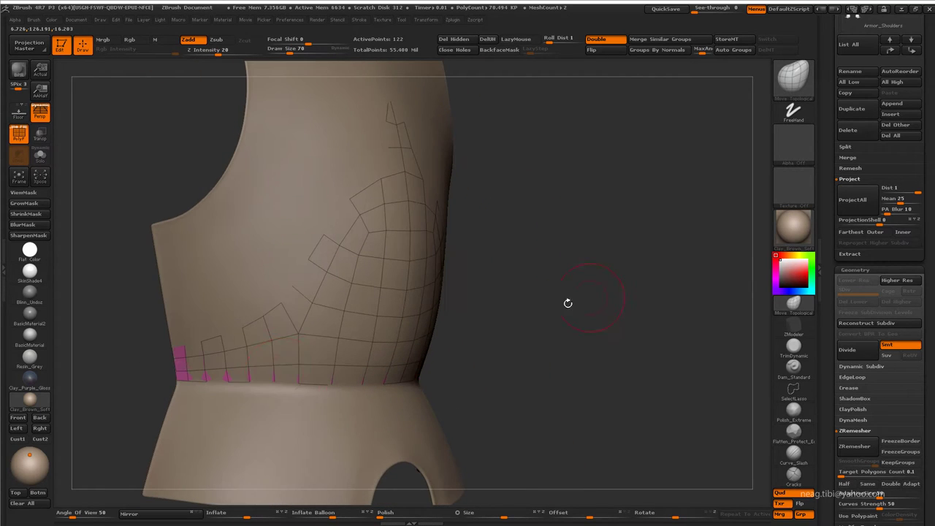
left_click_drag(274, 381, 280, 382)
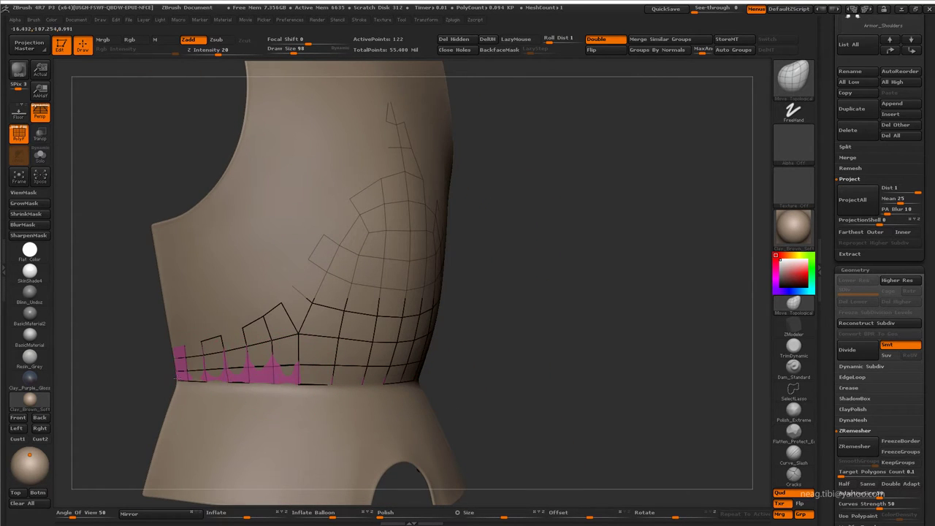
Step: Check the plate's fit by toggling Solo, then send it to 3ds Max via GoZ
left_click_drag(150, 374, 202, 382)
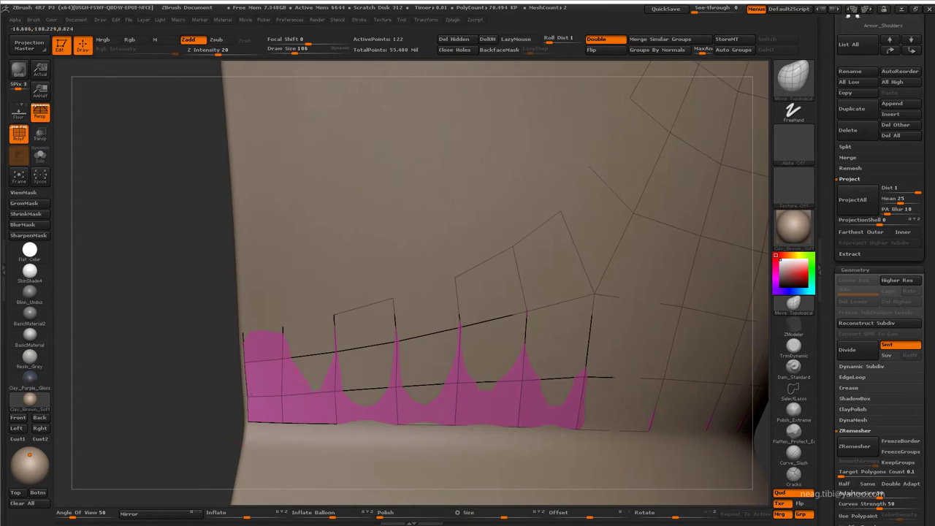
mouse_move(199, 337)
left_mouse_down()
mouse_move(163, 276)
mouse_move(630, 426)
left_mouse_up()
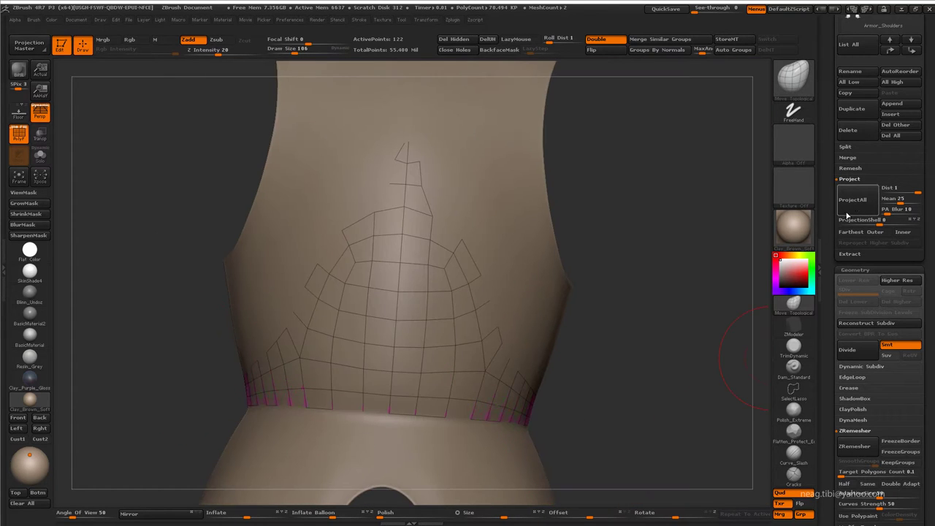
mouse_move(694, 297)
left_mouse_down()
mouse_move(539, 383)
mouse_move(575, 374)
left_mouse_up()
key("alt+shift+s")
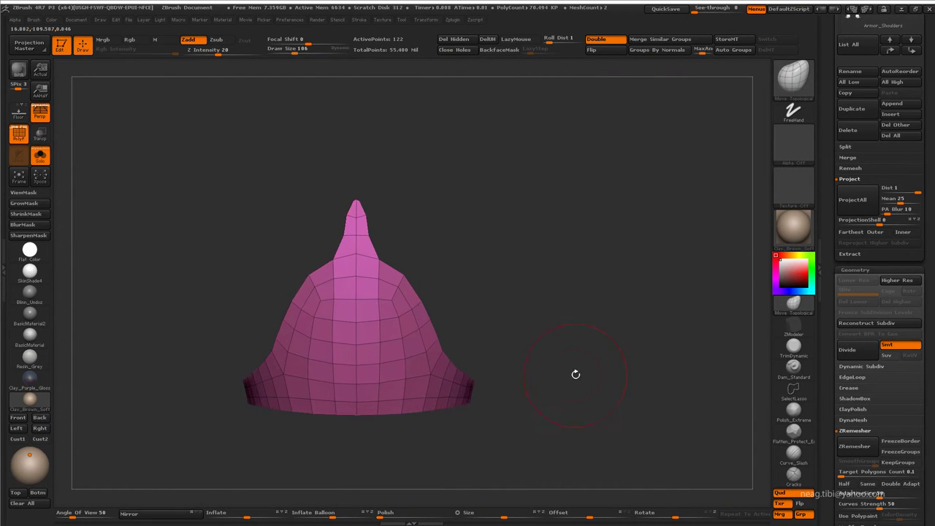
key("alt+shift+s")
key("alt+shift+s")
mouse_move(580, 312)
left_mouse_down()
mouse_move(589, 315)
mouse_move(582, 319)
mouse_move(612, 315)
left_mouse_up()
key("alt+shift+s")
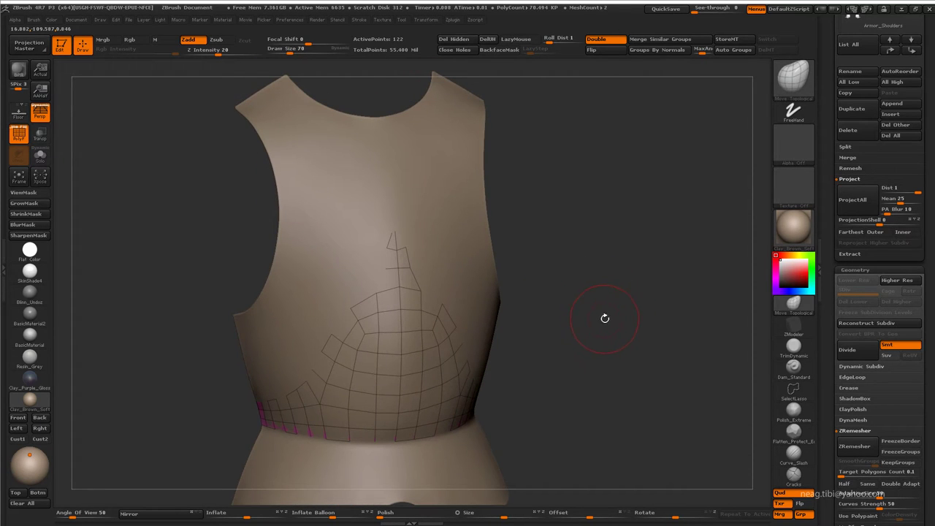
key("alt+shift+s")
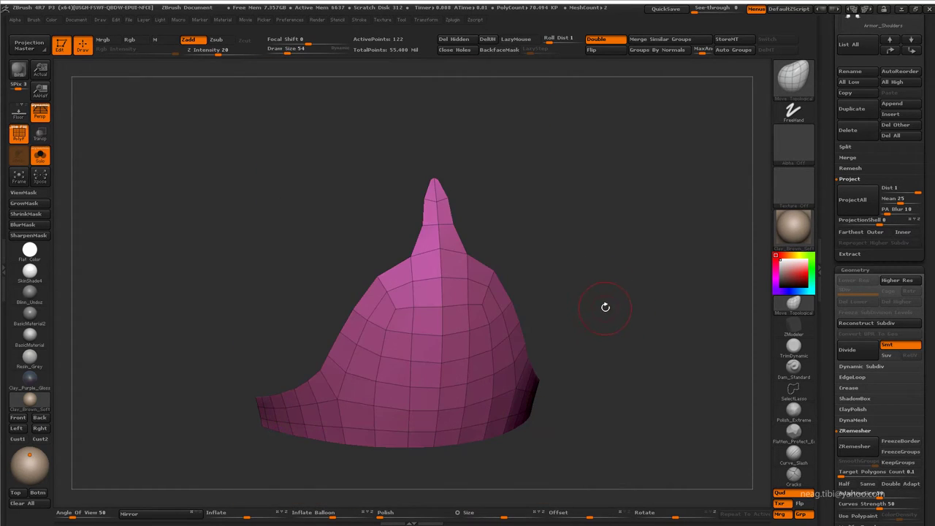
key("alt+shift+s")
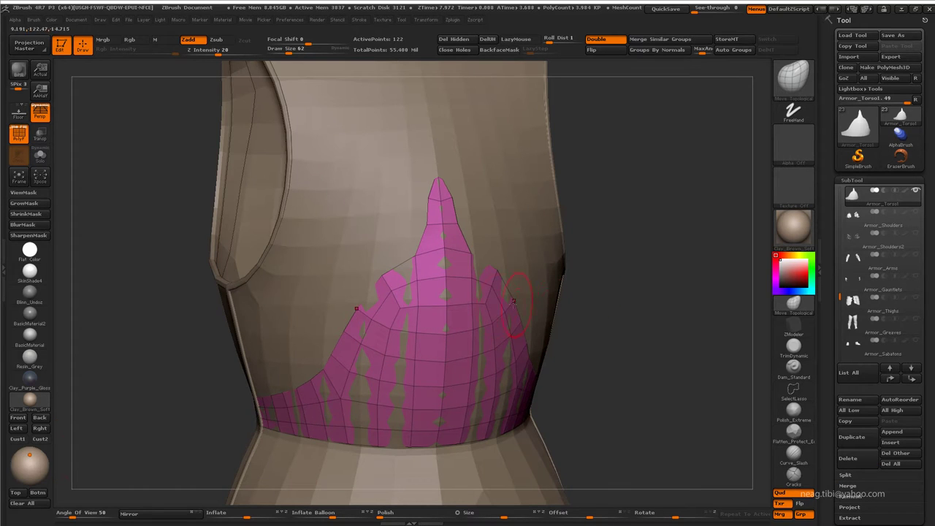
left_click(844, 78)
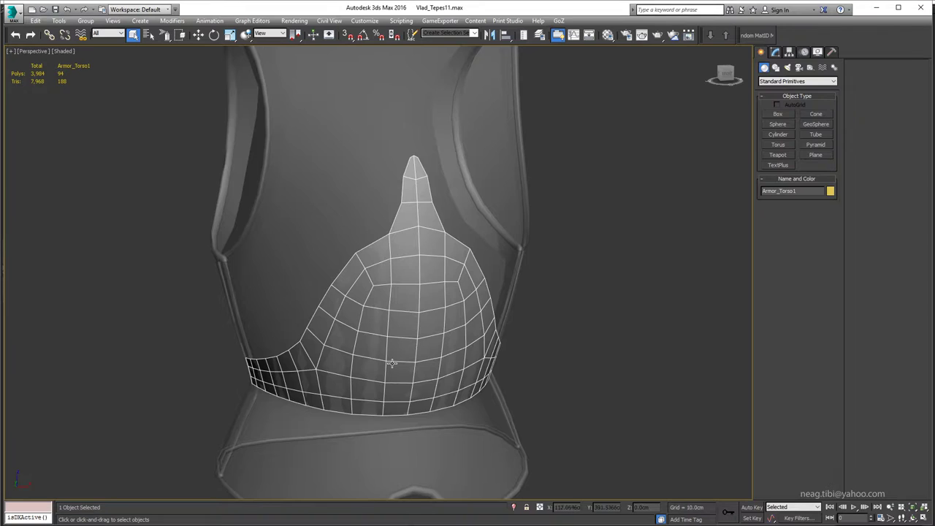
Step: Delete the left half of the plate at its centre edge loop
left_click(408, 293)
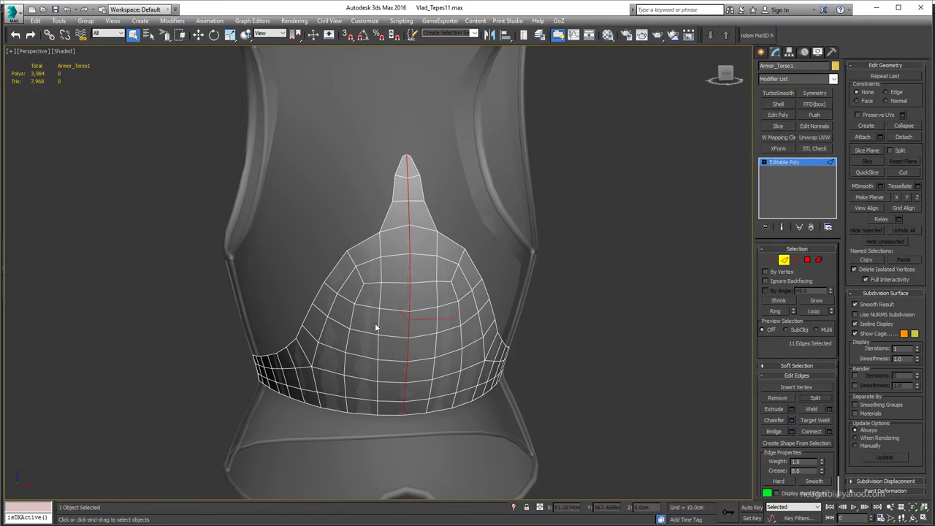
key("4")
key("Delete")
scroll(386, 334, "up", 1)
scroll(387, 334, "up", 2)
scroll(386, 239, "up", 1)
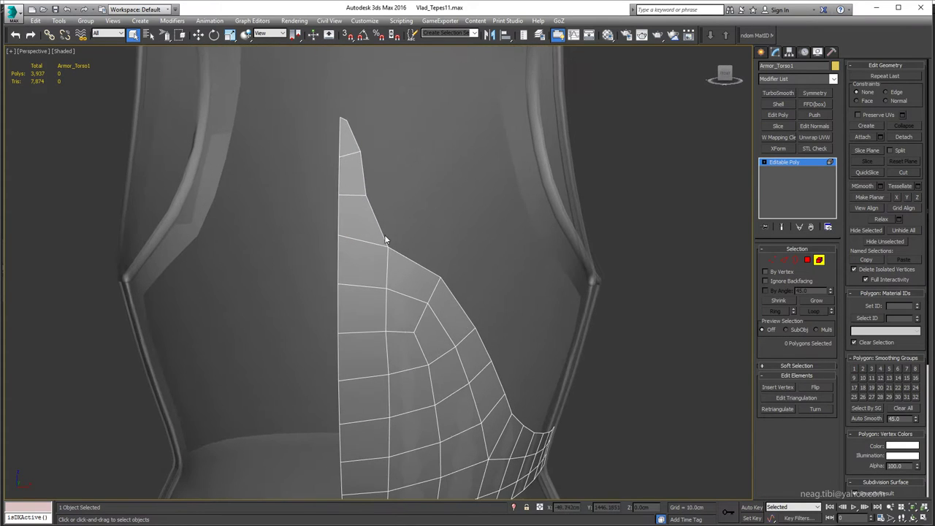
middle_click_drag(386, 240, 409, 248, "alt")
Step: Add an edge loop through the 12-edge border ring and remove two unwanted edges
key("2")
left_click(344, 168)
left_click(776, 310)
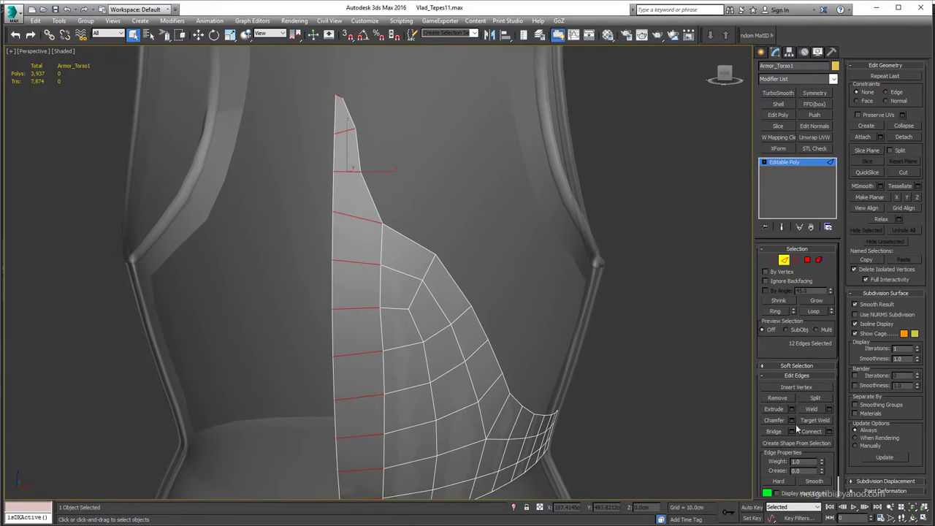
left_click(797, 430)
scroll(353, 265, "up", 1)
key("1")
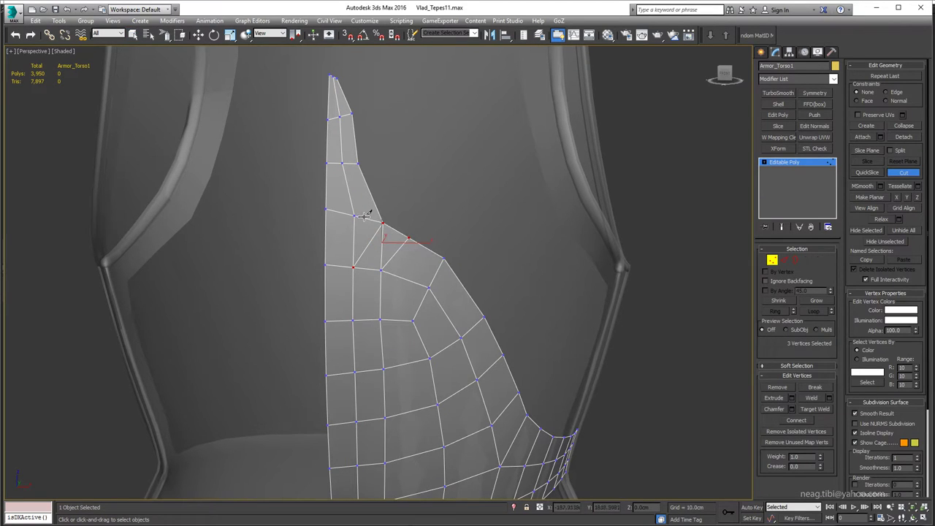
key("2")
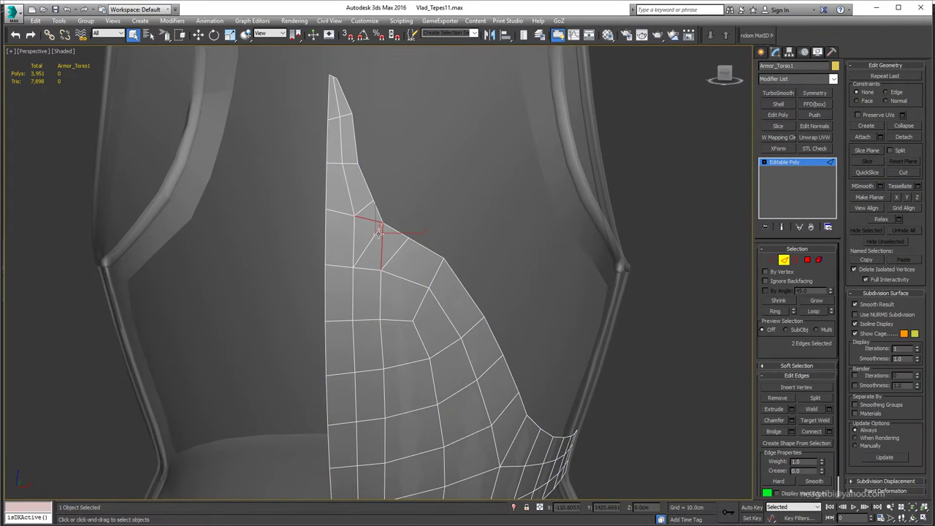
key("ctrl+BackSpace")
Step: Select the vertex at the base of the tip and reposition it
middle_click_drag(378, 232, 395, 242, "alt")
key("1")
left_click(365, 234)
key("w")
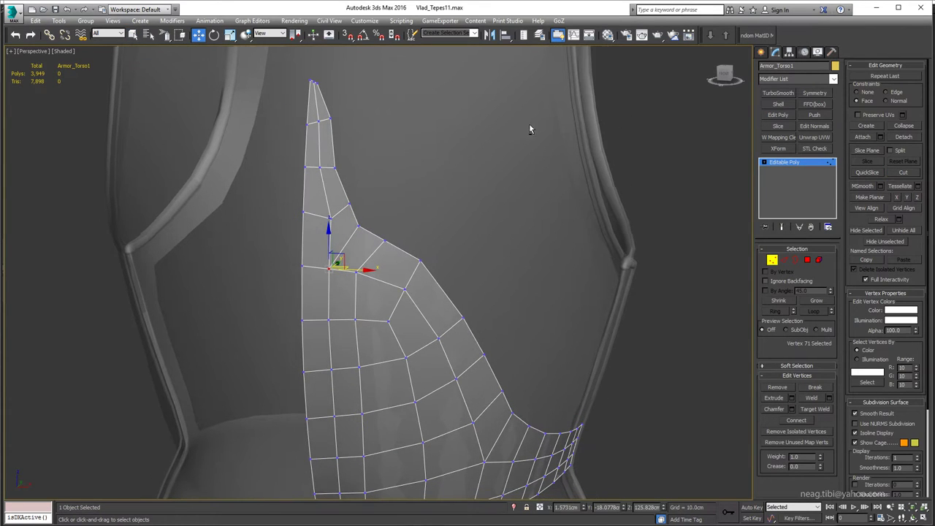
mouse_move(358, 273)
middle_mouse_down("alt")
mouse_move(390, 265)
mouse_move(386, 240)
mouse_move(379, 257)
mouse_move(427, 314)
mouse_move(492, 306)
mouse_move(501, 316)
middle_mouse_up("alt")
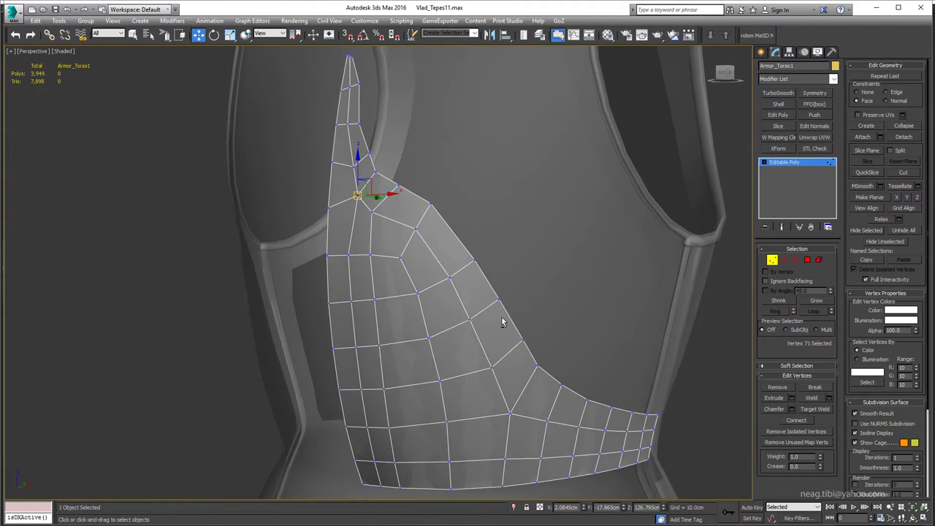
scroll(500, 310, "down", 2)
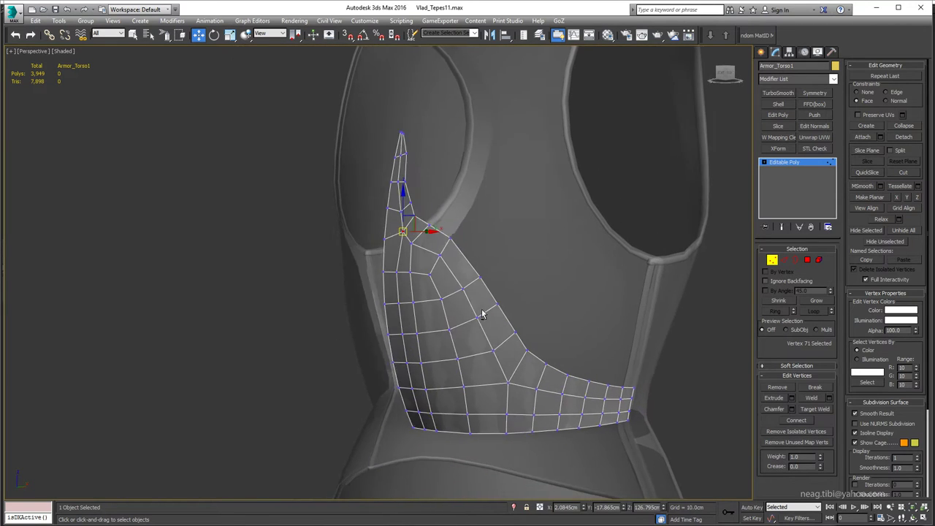
scroll(484, 314, "down", 1)
mouse_move(490, 313)
middle_mouse_down("alt")
mouse_move(501, 313)
mouse_move(484, 313)
middle_mouse_up("alt")
scroll(374, 127, "up", 3)
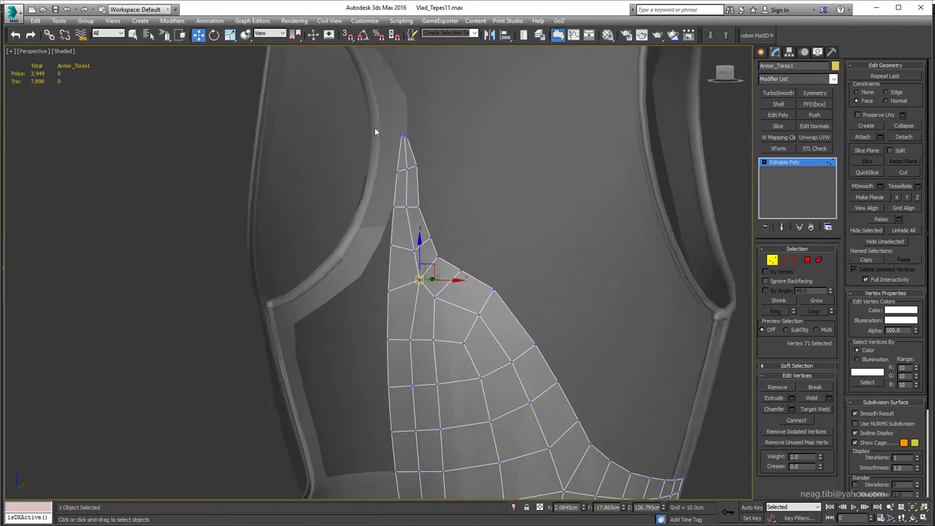
scroll(386, 157, "up", 1)
scroll(386, 156, "up", 1)
scroll(377, 234, "down", 2)
scroll(376, 234, "down", 1)
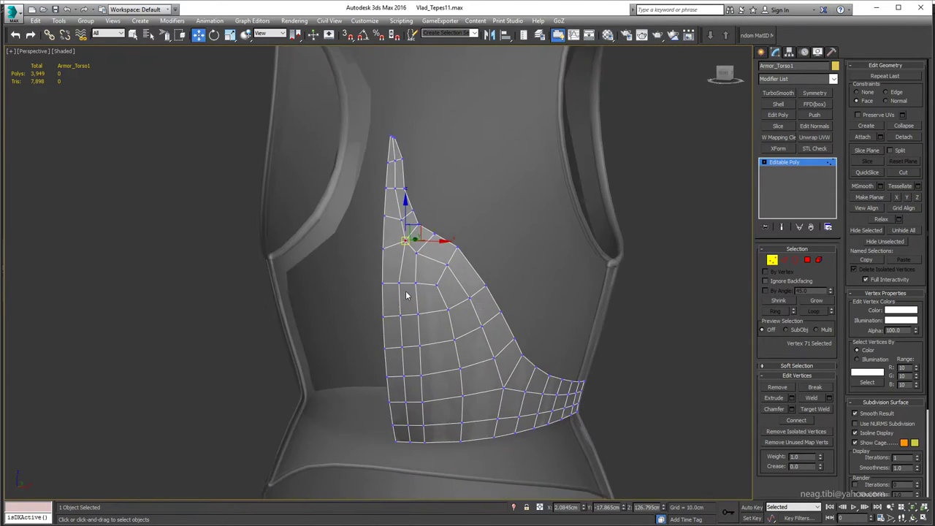
Step: Push and pull the plate's middle, lower-left area and lower edge with Paint Deform, brush sizes 5.2 and 10
left_click(557, 36)
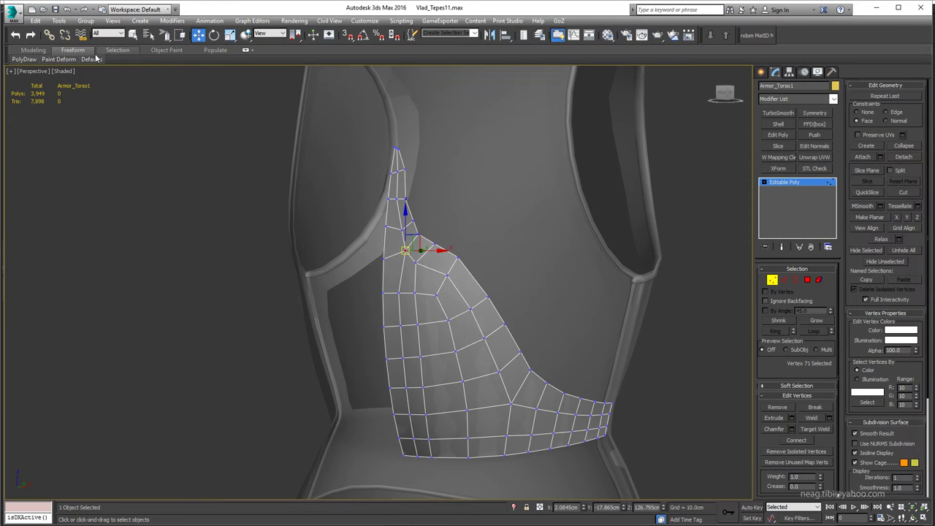
left_click(59, 59)
left_click(97, 84)
left_click_drag(436, 314, 439, 390, "ctrl+shift")
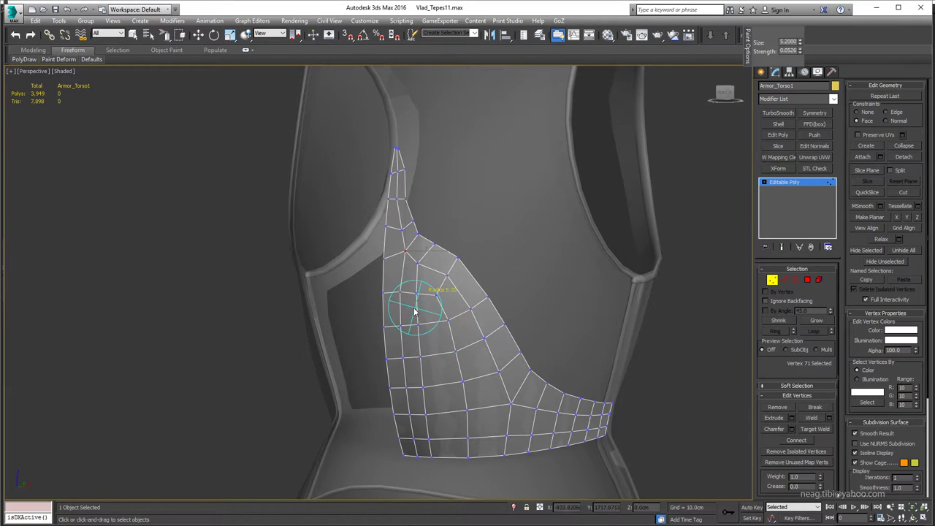
left_click_drag(407, 285, 422, 311)
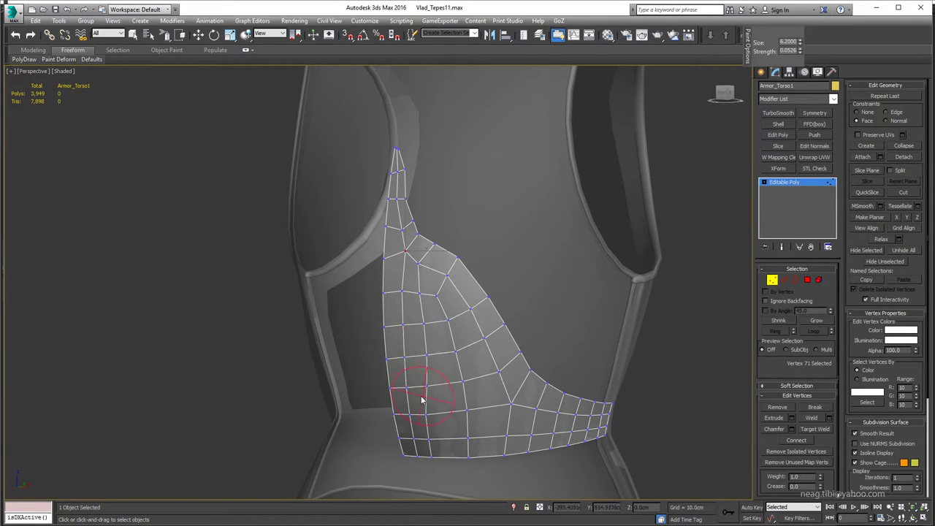
left_click_drag(426, 437, 403, 251)
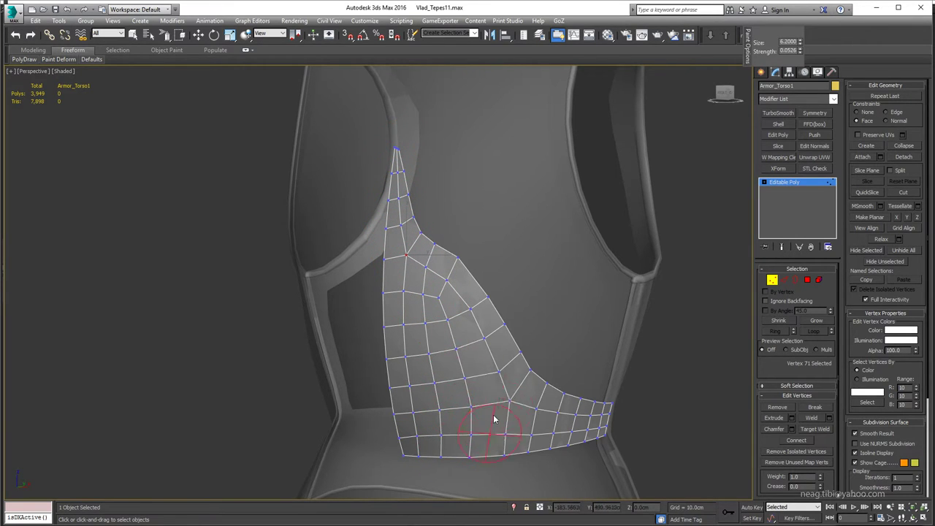
left_click_drag(494, 419, 470, 343)
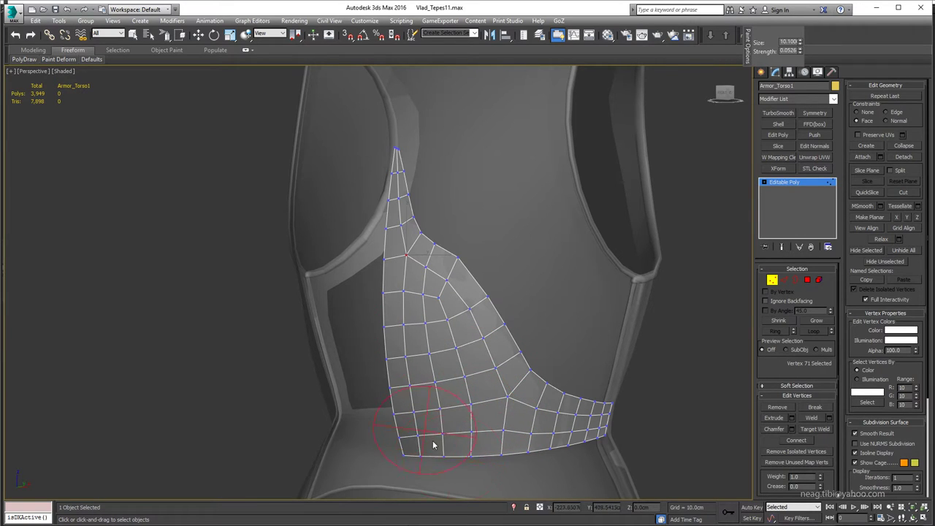
mouse_move(433, 445)
left_mouse_down()
mouse_move(476, 409)
mouse_move(501, 330)
mouse_move(511, 351)
left_mouse_up()
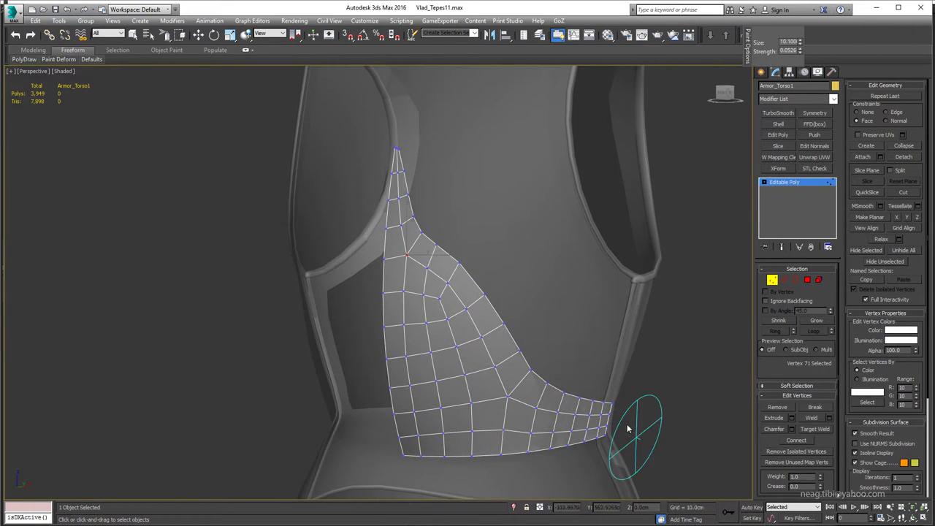
left_click_drag(501, 409, 484, 447)
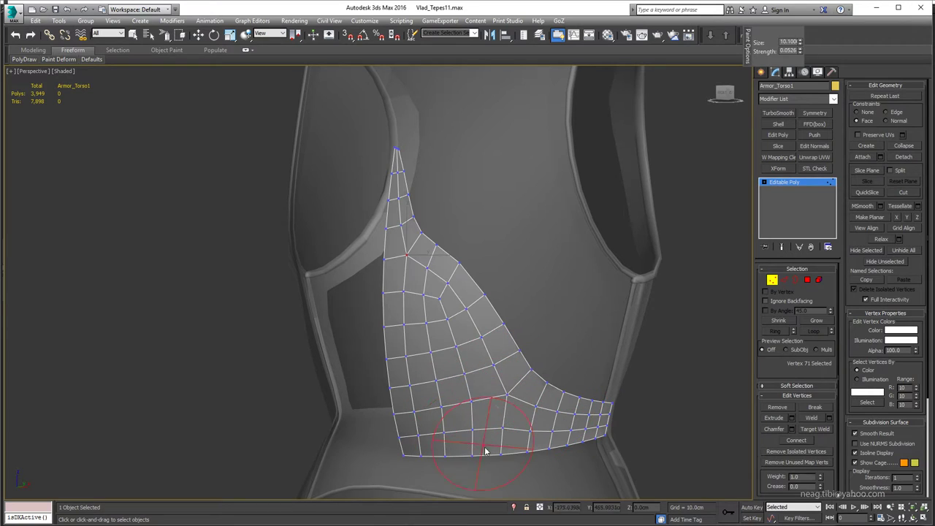
Step: Soften the surface near the plate's tip with the Relax/Soften paint deform brush
key("2")
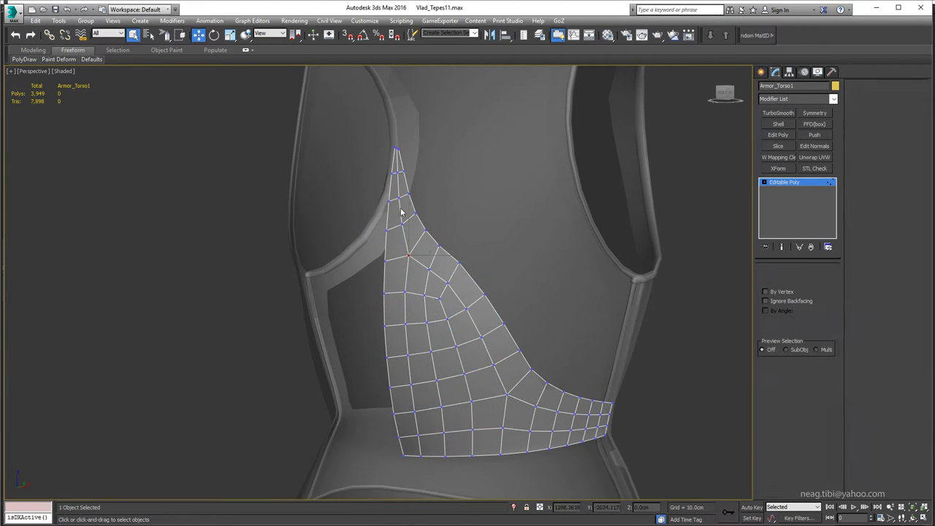
middle_click_drag(397, 209, 509, 259, "alt")
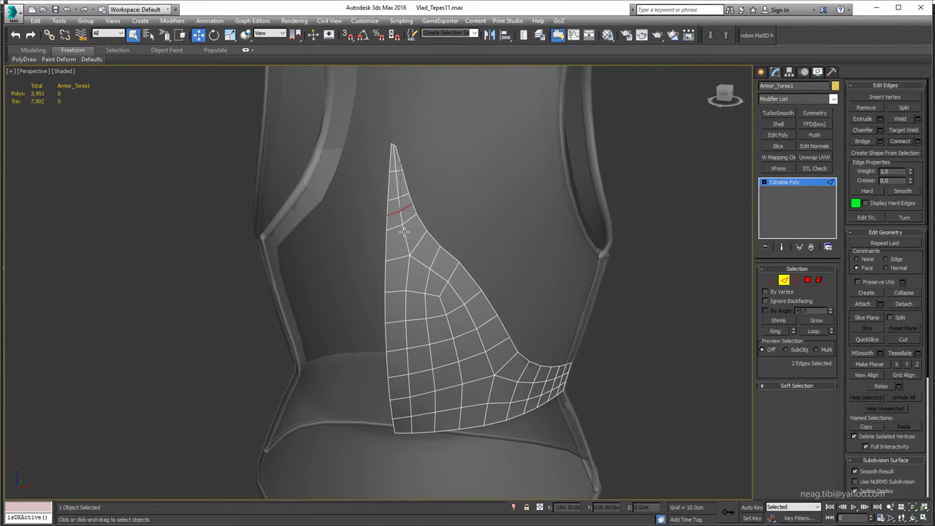
key("1")
left_click(59, 59)
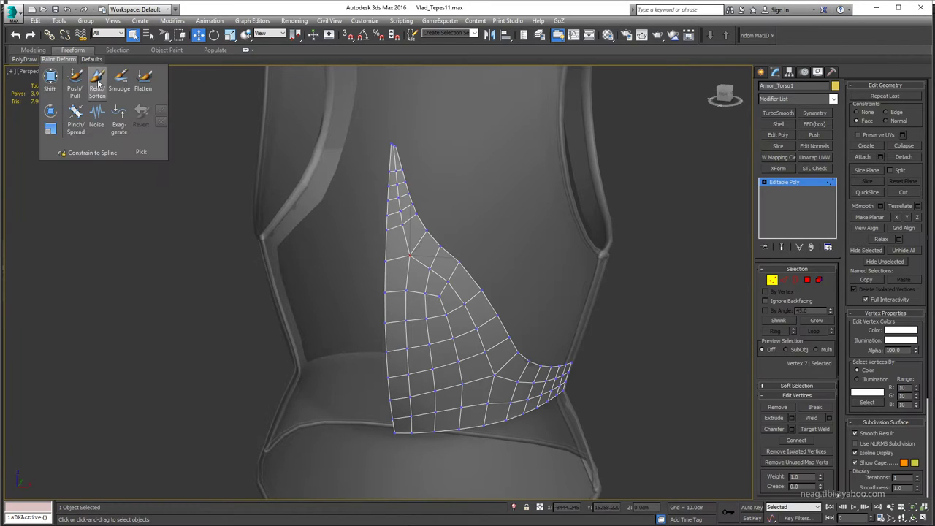
left_click(93, 79)
left_click_drag(398, 181, 380, 231)
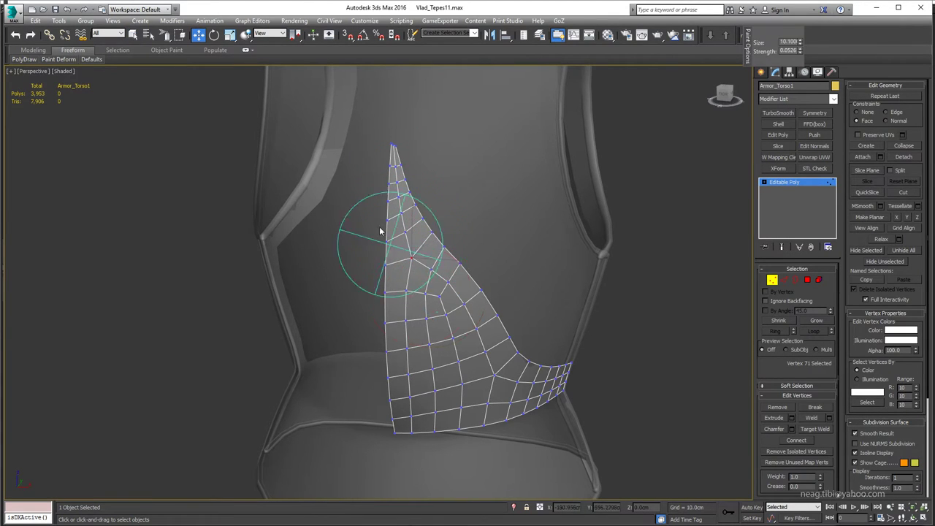
Step: Mirror the half plate across its centre vertices with a Symmetry modifier and convert it to Editable Poly
key("2")
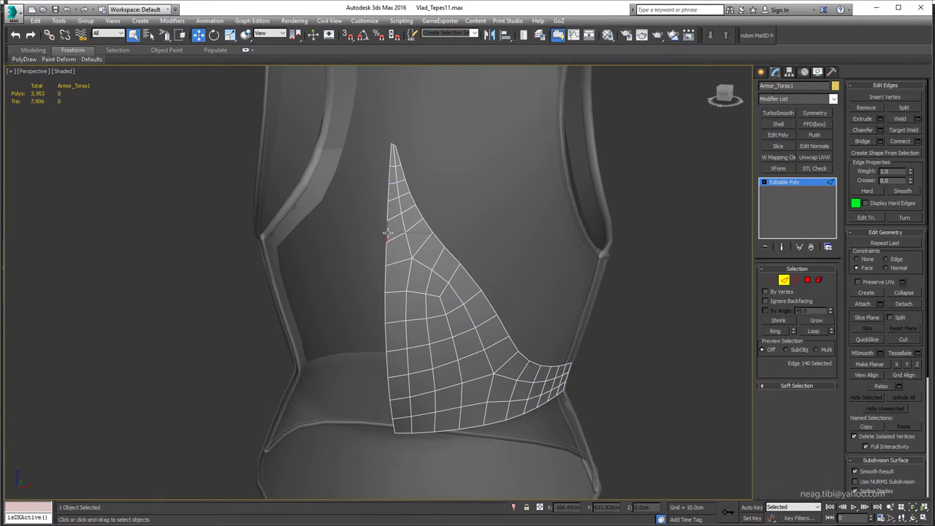
left_click(773, 280, "ctrl")
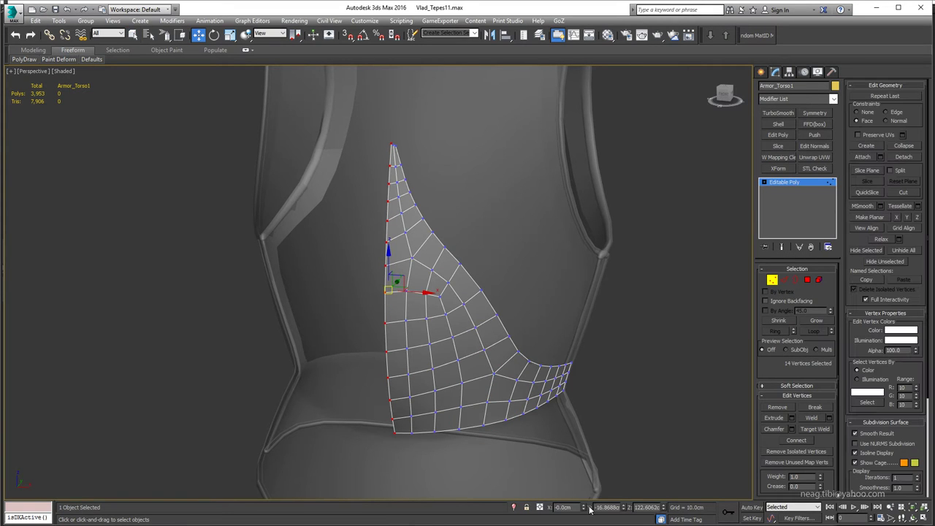
left_click(776, 284)
left_click(813, 116)
right_click(420, 202)
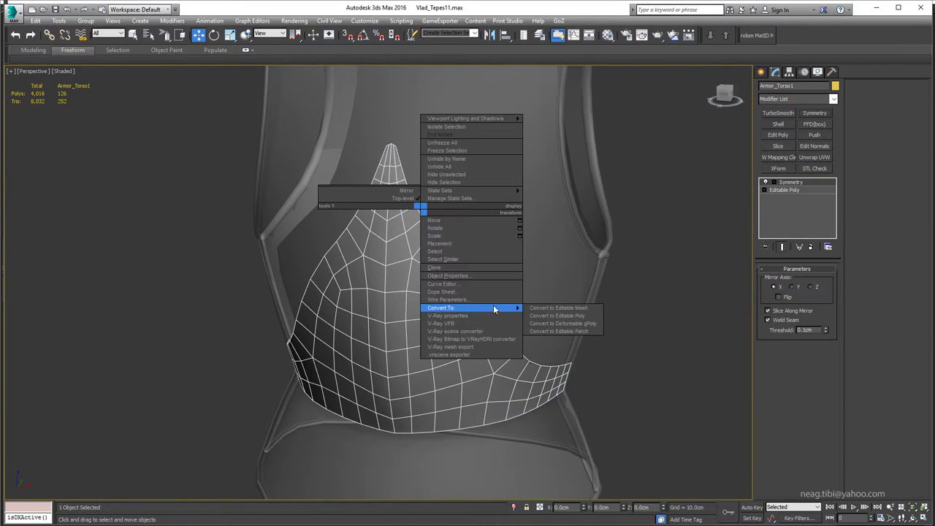
left_click(563, 315)
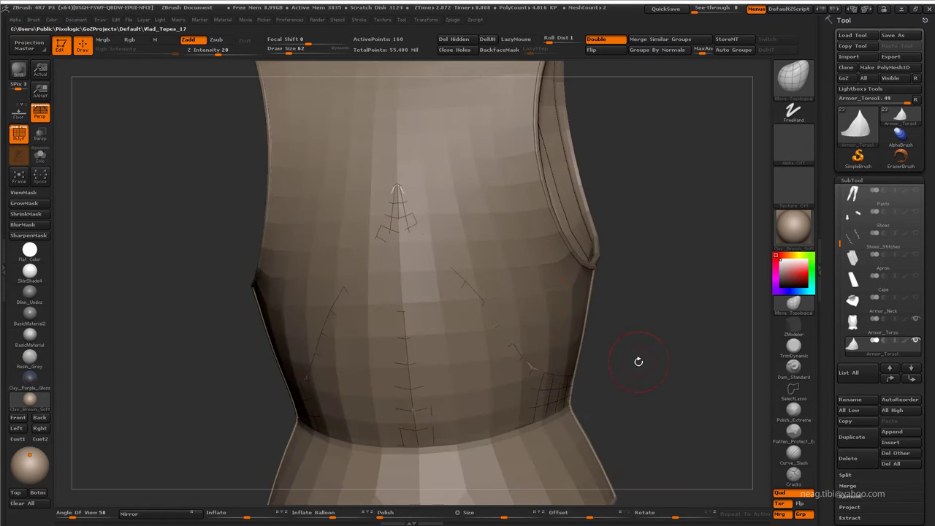
key("d")
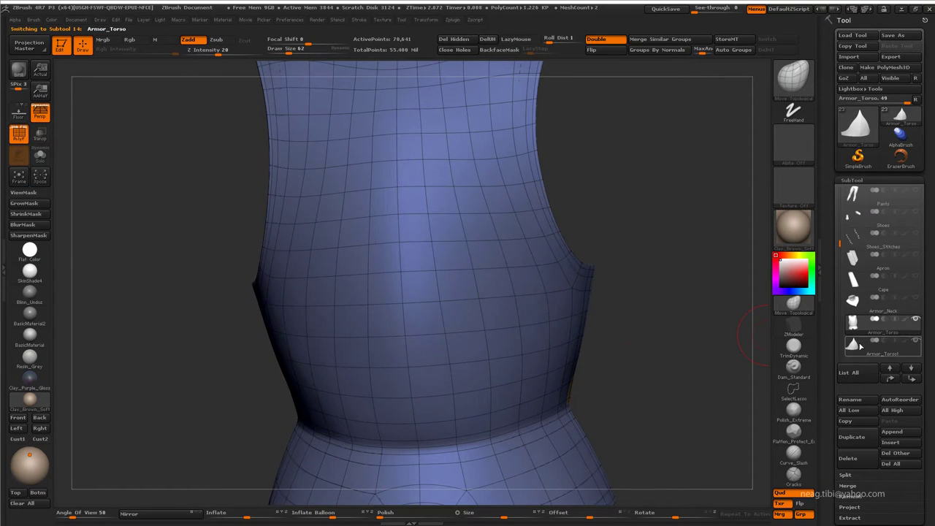
left_click(860, 346)
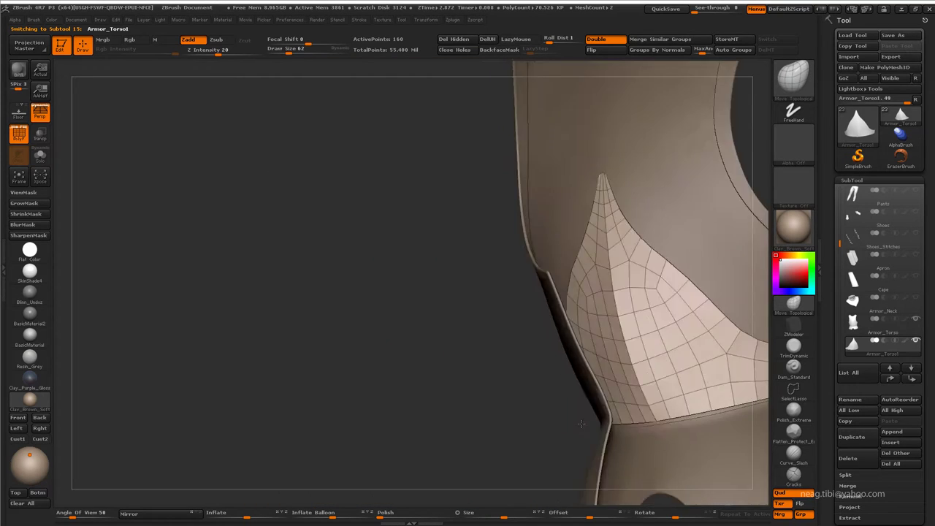
left_click_drag(651, 413, 548, 417)
left_click(849, 508)
left_click_drag(865, 521, 865, 426)
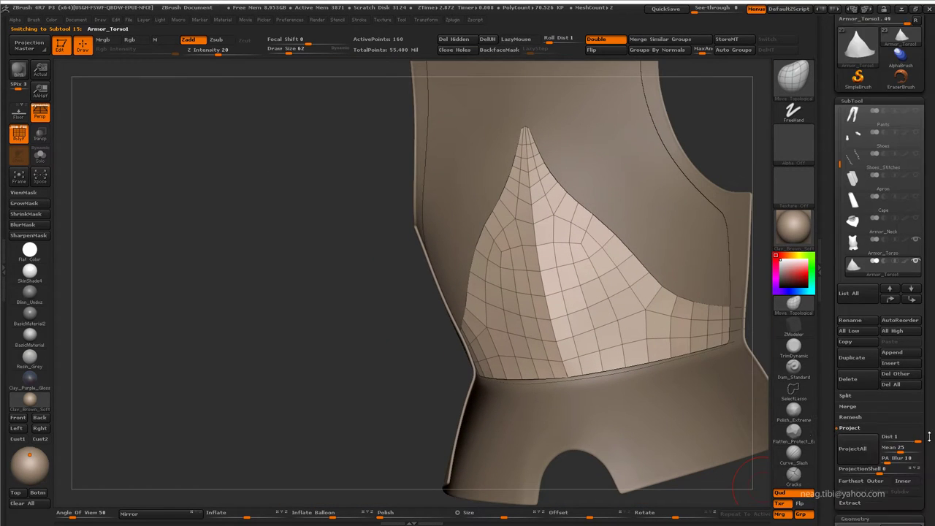
left_click_drag(380, 333, 554, 298)
key("ctrl+shift+s")
key("b")
key("m")
key("t")
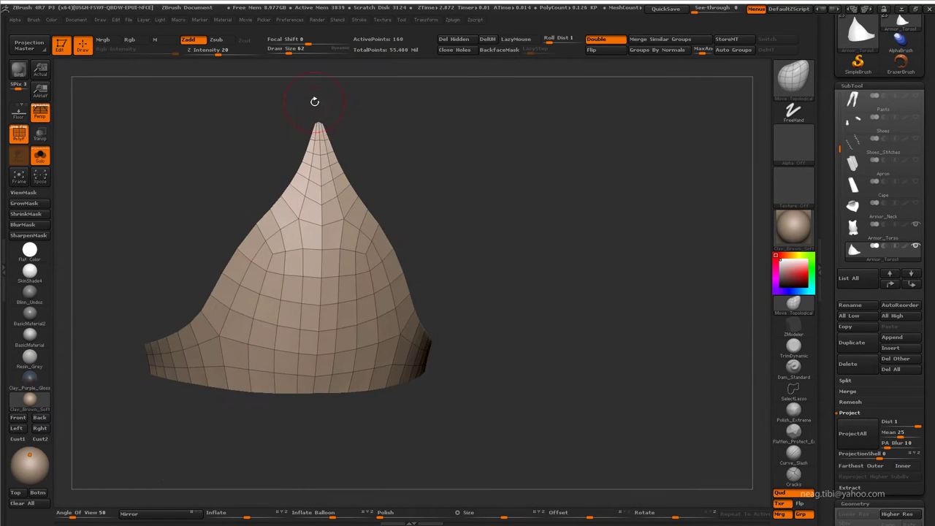
left_click_drag(313, 98, 640, 240)
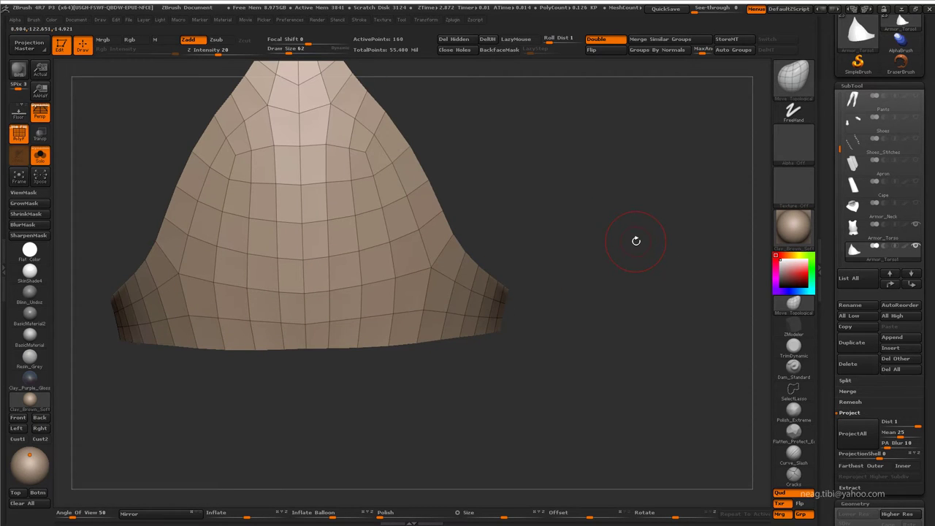
key("ctrl+shift+s")
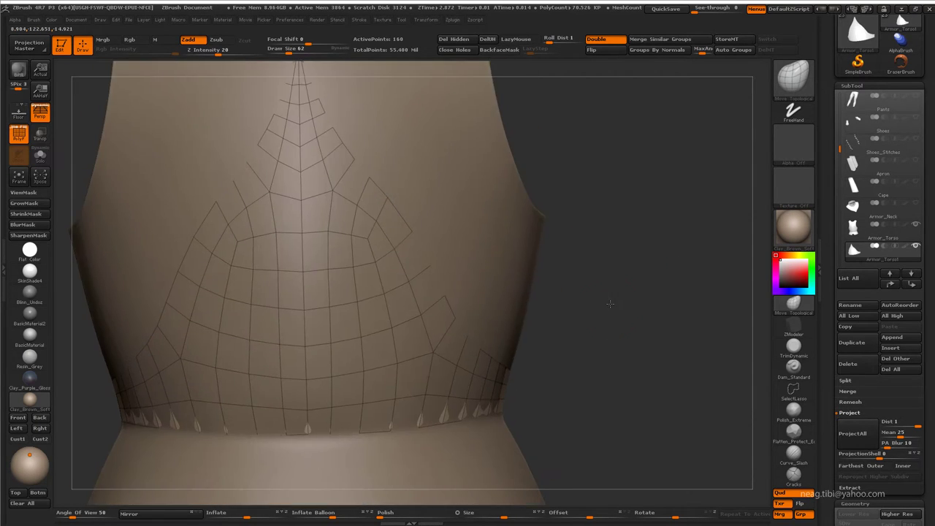
left_click_drag(631, 232, 600, 275)
left_click(599, 275, "alt")
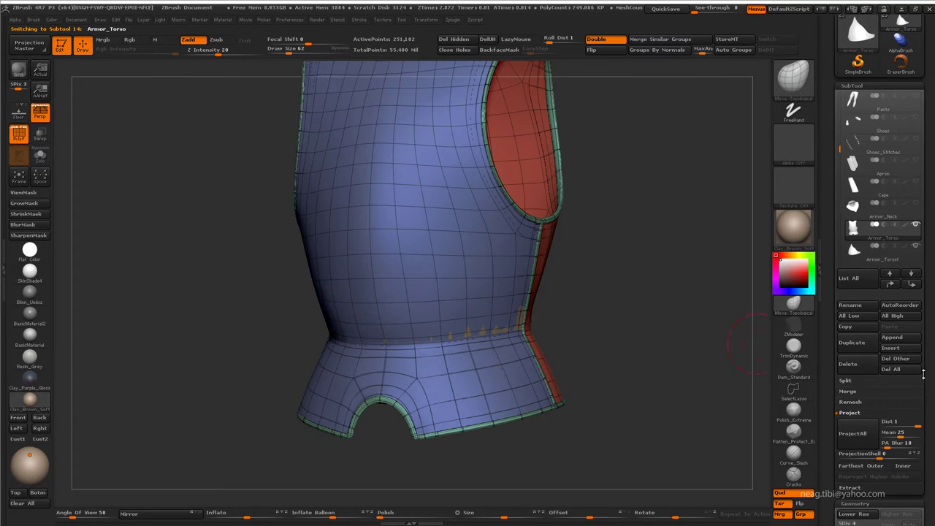
left_click(848, 413)
Step: Solo the Armor_Torso1 plate and set up ZModeler's Insert EdgeLoop action
left_click(855, 251)
key("ctrl+shift+s")
left_click_drag(626, 246, 584, 322, "alt")
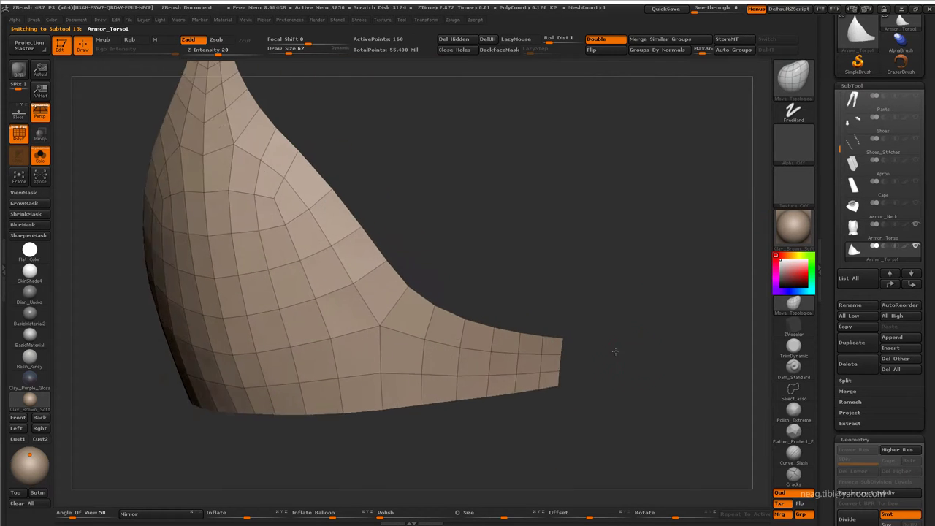
key("b")
key("z")
key("m")
key("space")
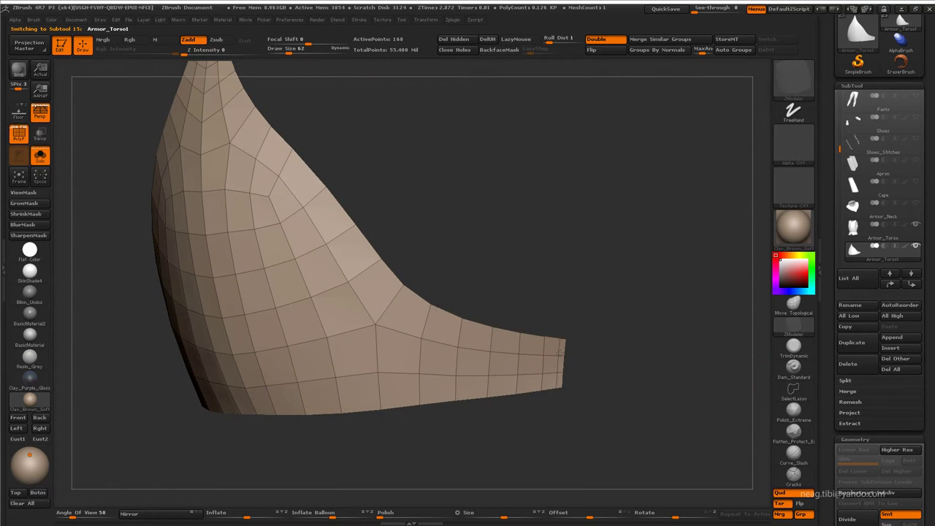
Step: Insert edge loops near the plate's rim and near its pointed tip
left_click_drag(566, 356, 549, 354)
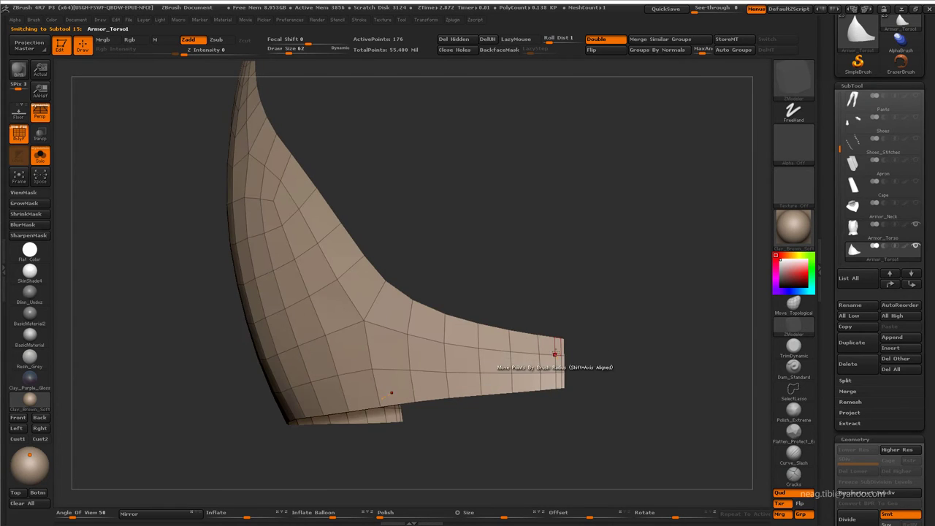
left_click(556, 355)
left_click(555, 375)
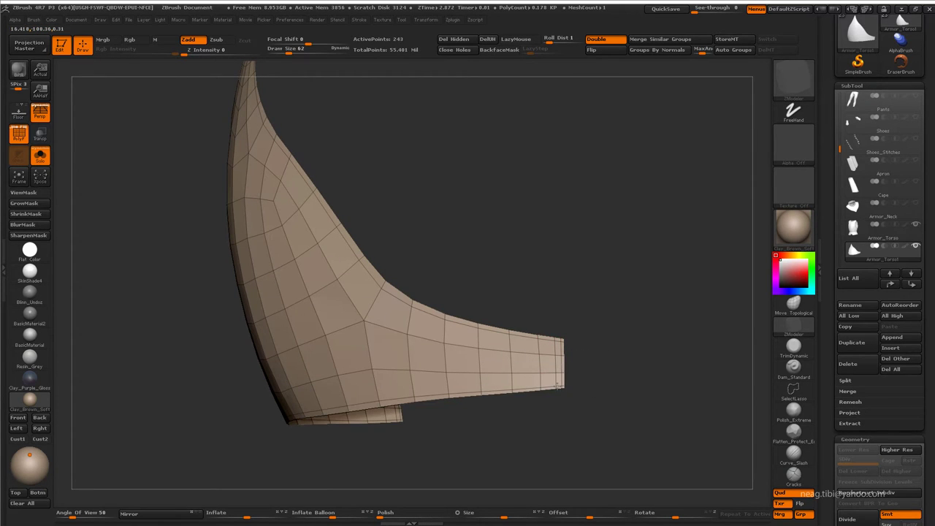
left_click(558, 356)
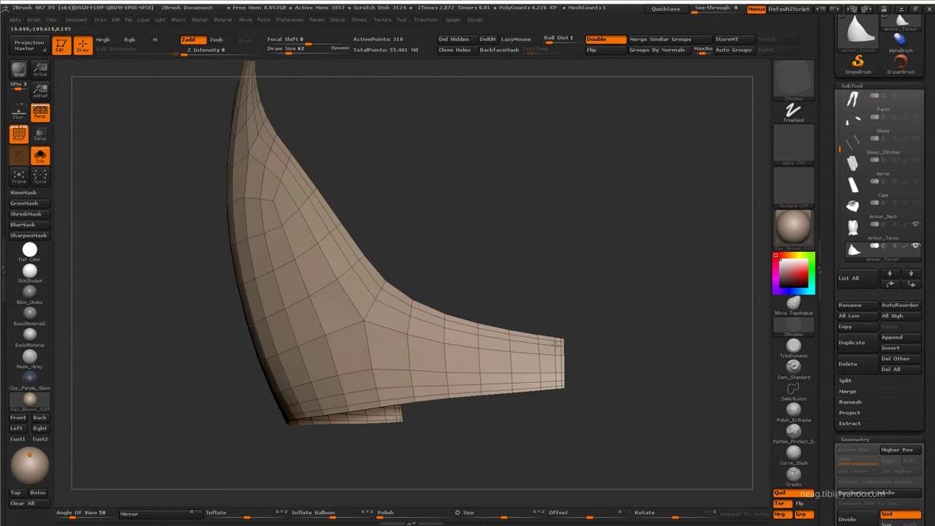
mouse_move(567, 285)
left_mouse_down()
mouse_move(650, 204)
mouse_move(407, 138)
mouse_move(510, 117)
mouse_move(523, 267)
left_mouse_up()
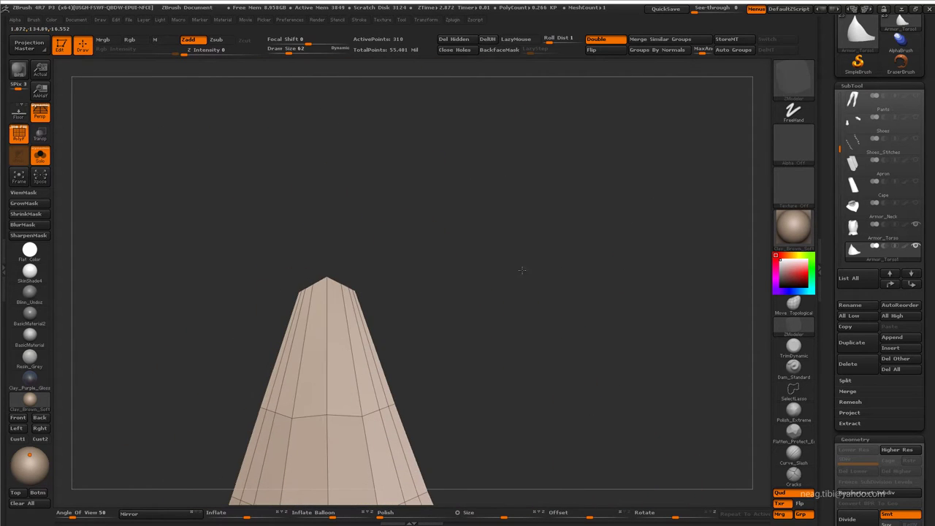
left_click(345, 315)
left_click(345, 314)
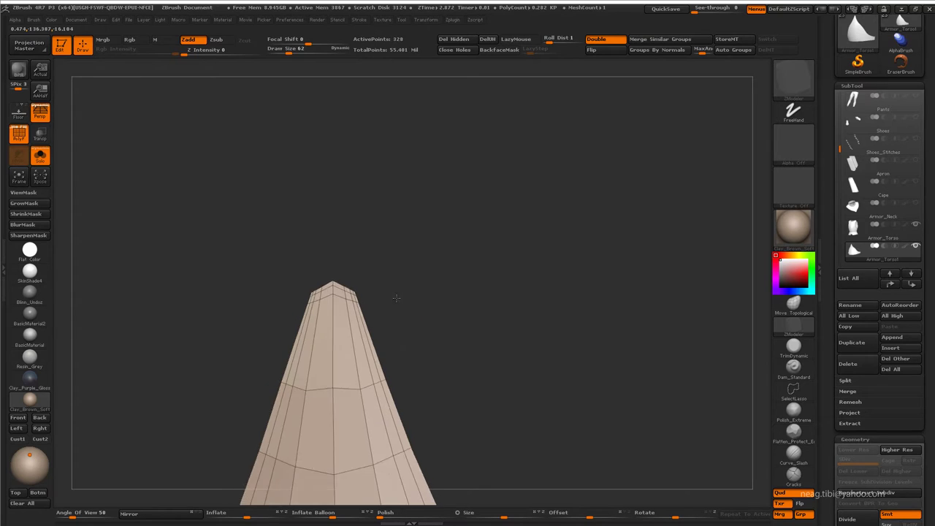
Step: Slide the new edge loops along the plate, checking the smoothed preview, and pick a new brush
key("d")
mouse_move(467, 278)
left_mouse_down()
mouse_move(504, 234)
mouse_move(543, 292)
mouse_move(595, 257)
mouse_move(497, 387)
left_mouse_up()
key("space")
left_click(542, 271)
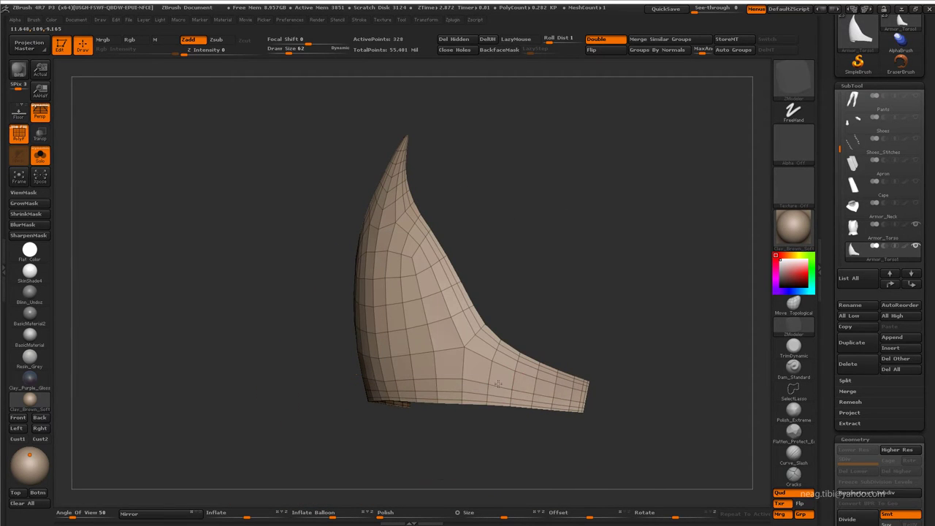
mouse_move(599, 307)
left_mouse_down()
mouse_move(589, 253)
mouse_move(546, 236)
left_mouse_up()
left_click_drag(643, 219, 628, 146, "alt")
left_click_drag(466, 292, 477, 289)
left_click_drag(584, 219, 631, 282)
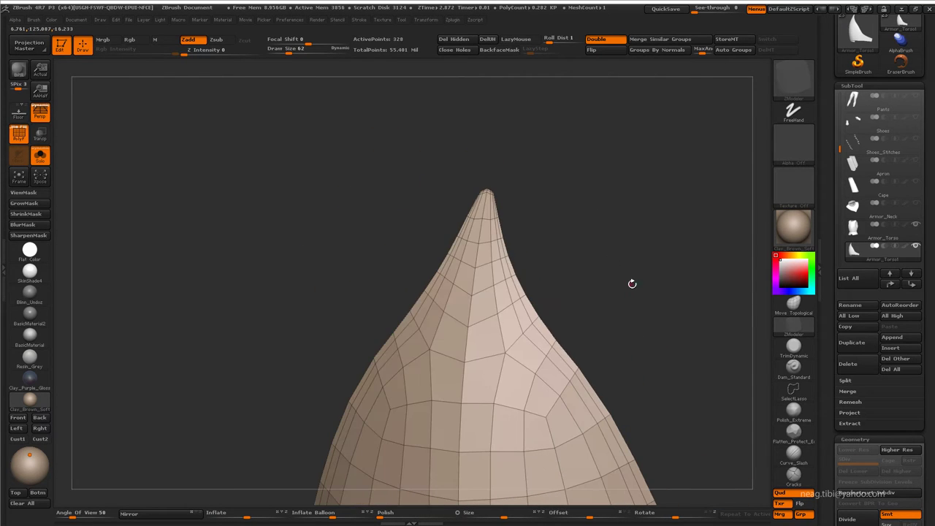
key("b")
left_click(377, 201)
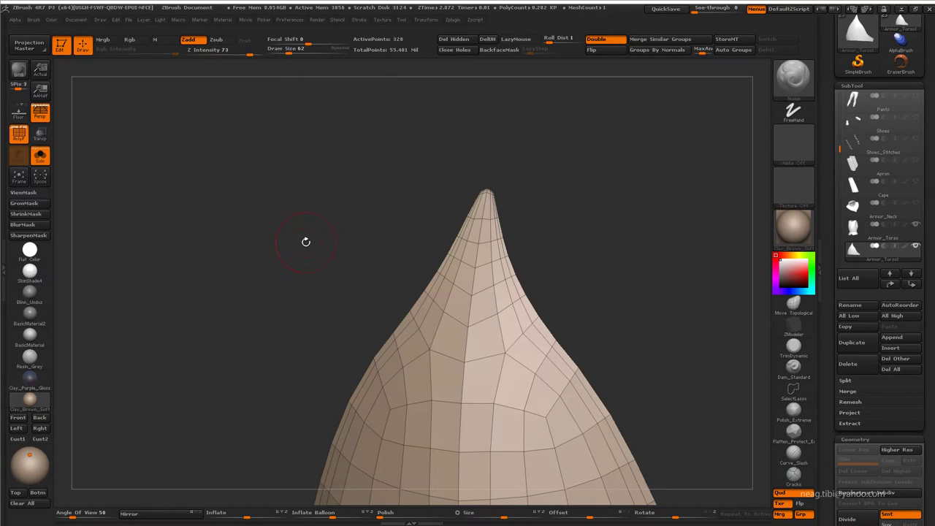
Step: Enable Double and extrude all the plate's polygons into a thick shell, checked against the torso armor
left_click_drag(669, 319, 596, 73)
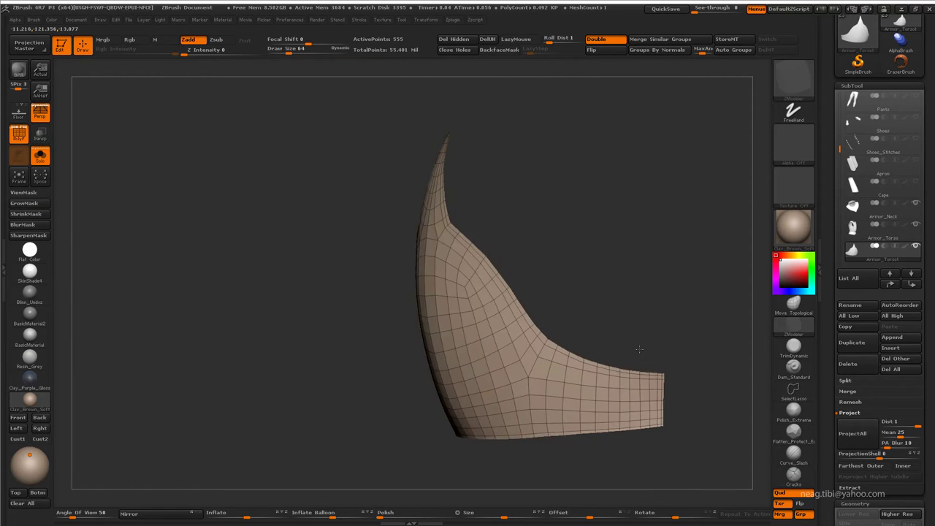
key("ctrl+shift+f")
left_click(609, 41)
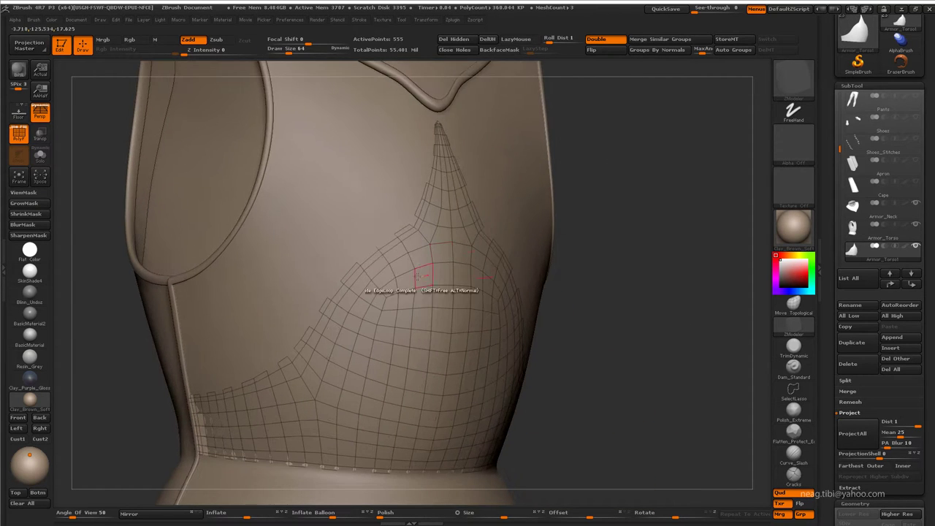
key("space")
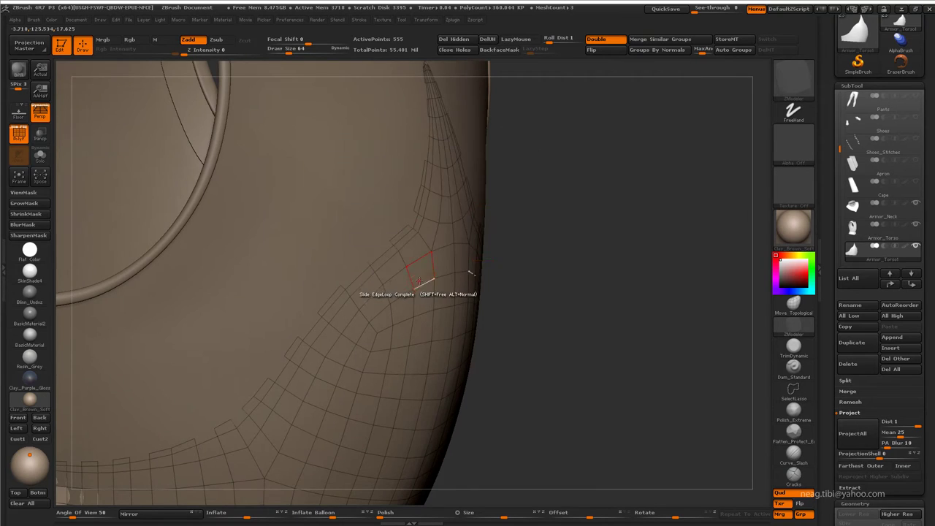
key("space")
key("ctrl+shift+f")
key("space")
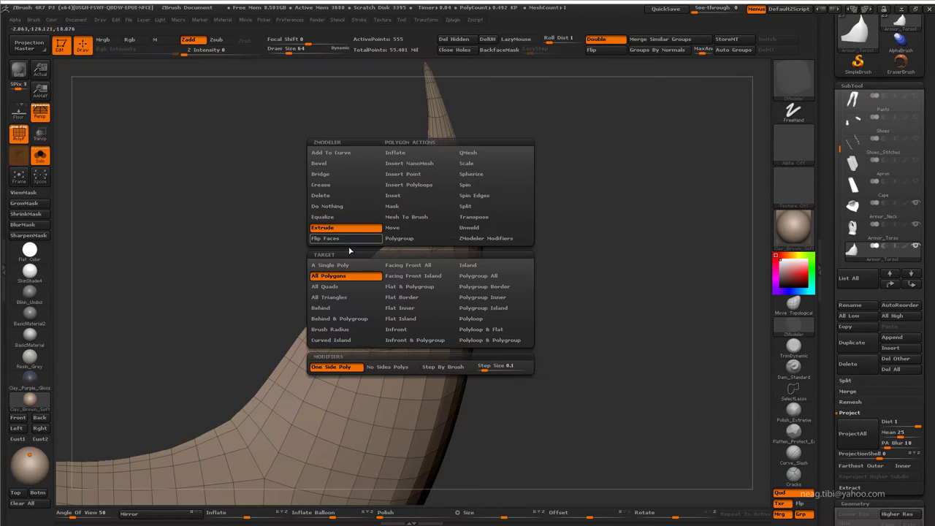
key("ctrl+shift+f")
left_click_drag(423, 271, 422, 271)
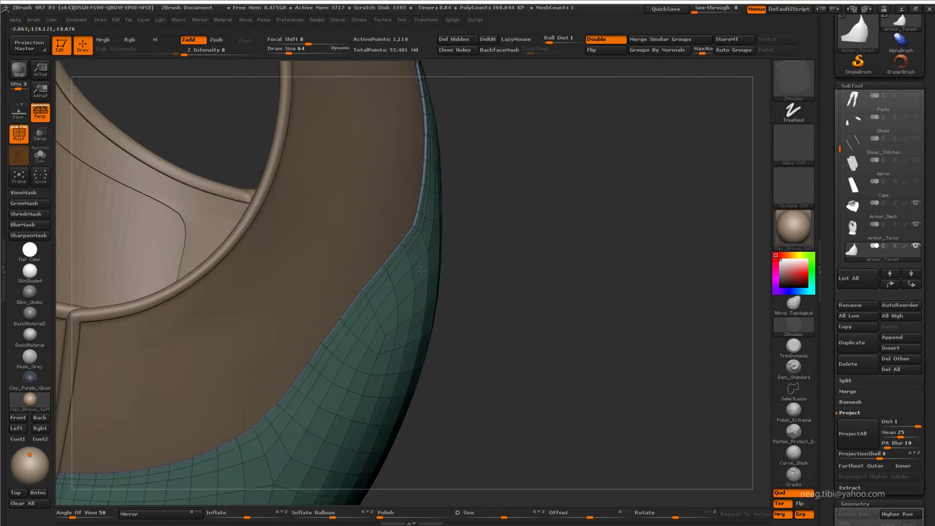
mouse_move(563, 241)
left_mouse_down()
mouse_move(563, 254)
mouse_move(620, 247)
mouse_move(419, 274)
mouse_move(514, 223)
mouse_move(534, 241)
mouse_move(547, 226)
mouse_move(554, 245)
mouse_move(534, 226)
mouse_move(553, 215)
mouse_move(541, 251)
mouse_move(493, 248)
left_mouse_up()
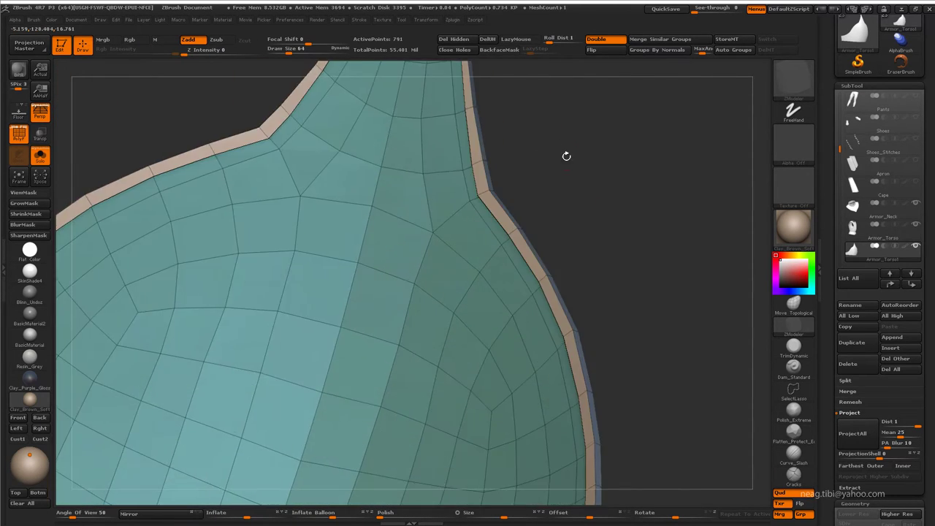
Step: Insert an edge loop along the thickened plate's rim
left_click_drag(567, 156, 507, 118)
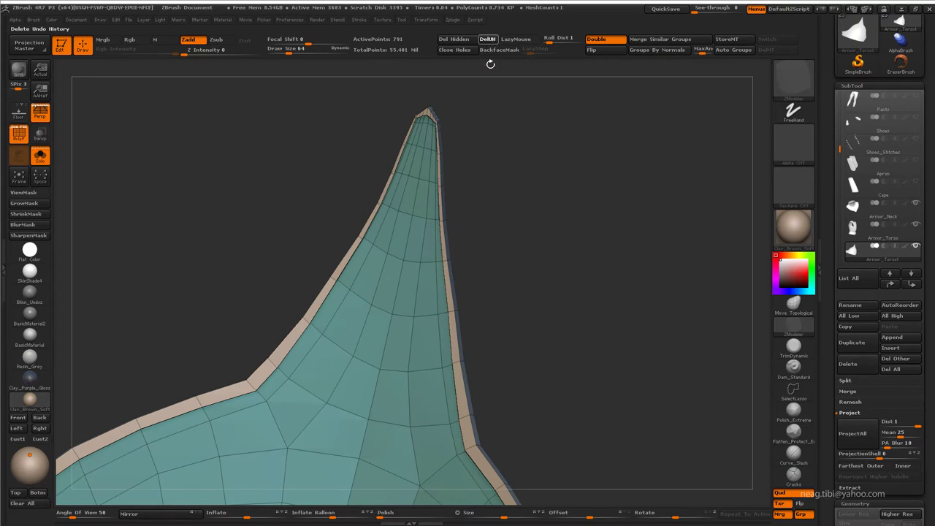
mouse_move(491, 63)
left_mouse_down()
mouse_move(495, 253)
mouse_move(428, 314)
left_mouse_up()
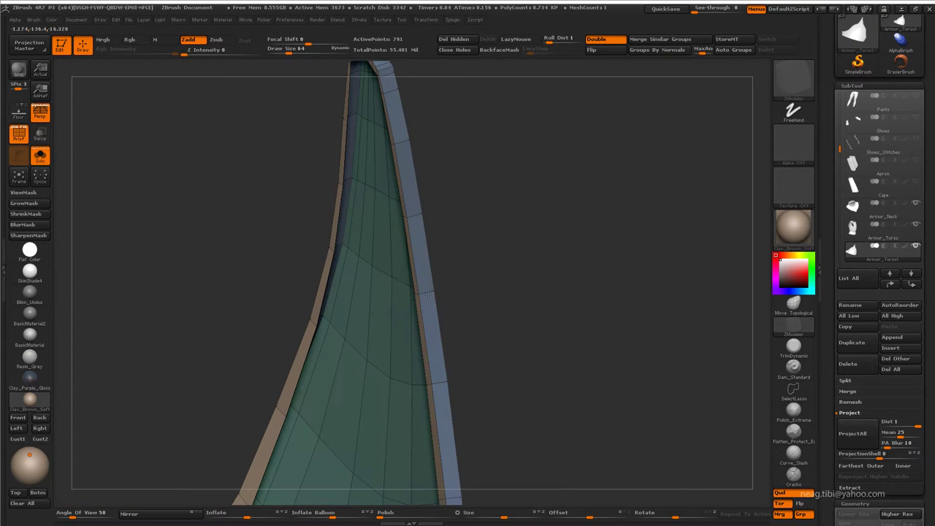
key("space")
left_click(411, 263)
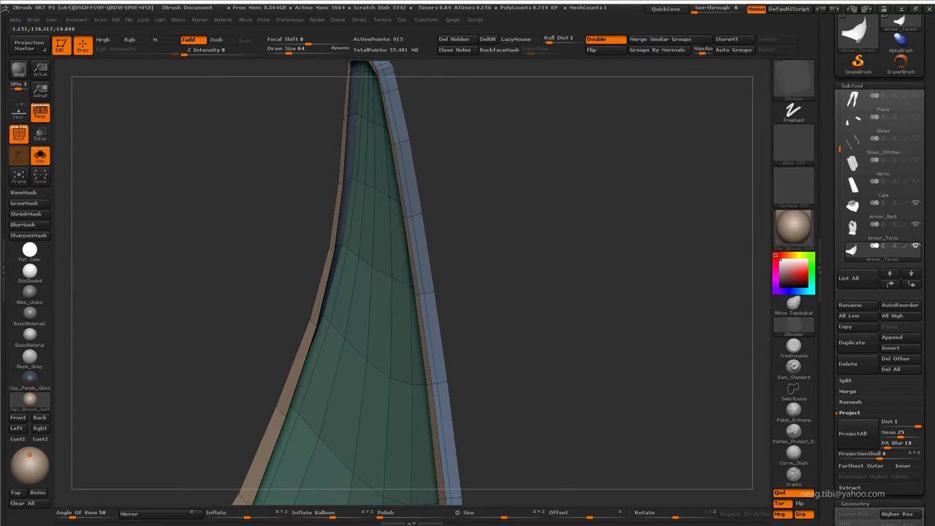
mouse_move(477, 279)
left_mouse_down()
mouse_move(430, 291)
mouse_move(631, 154)
left_mouse_up()
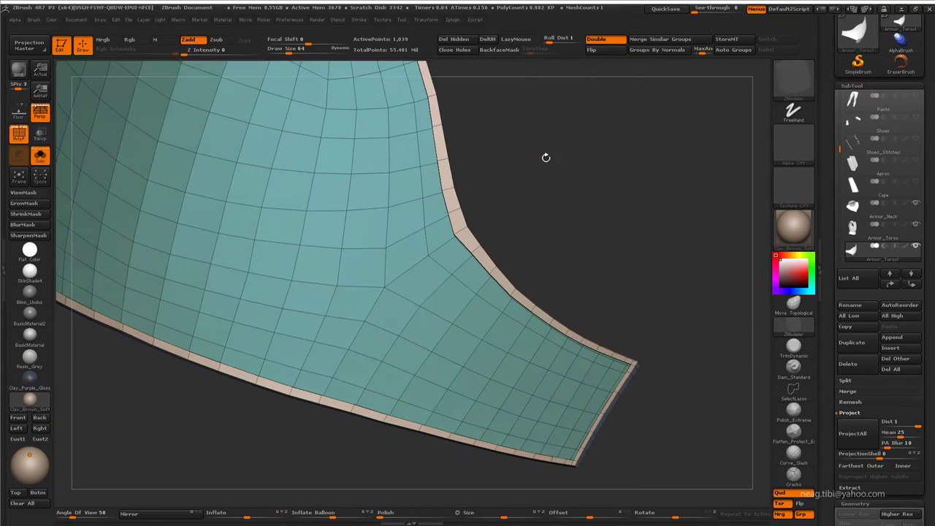
left_click_drag(632, 154, 543, 376)
Step: Lasso-hide the plate face and reshape the isolated rim strip around its pointed peak
key("ctrl+shift")
left_click(416, 376, "ctrl+shift")
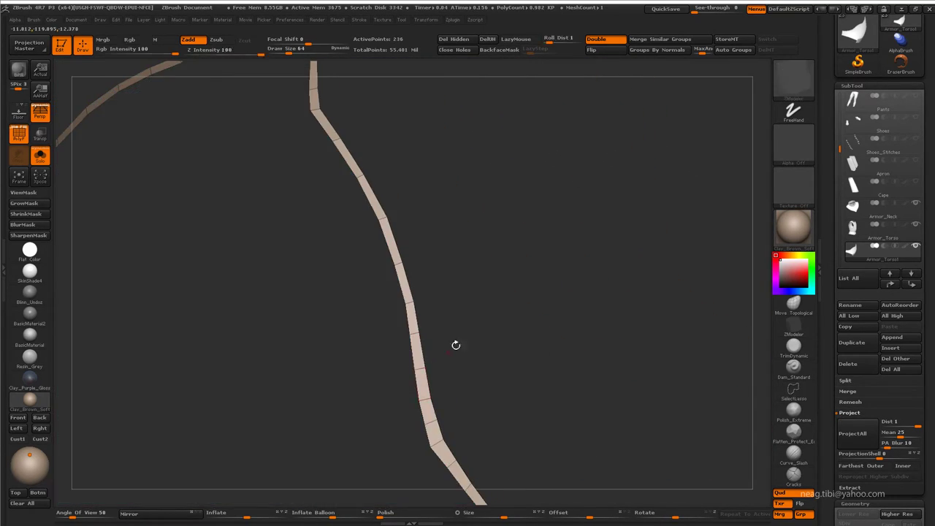
mouse_move(456, 345)
left_mouse_down()
mouse_move(485, 182)
mouse_move(341, 96)
left_mouse_up()
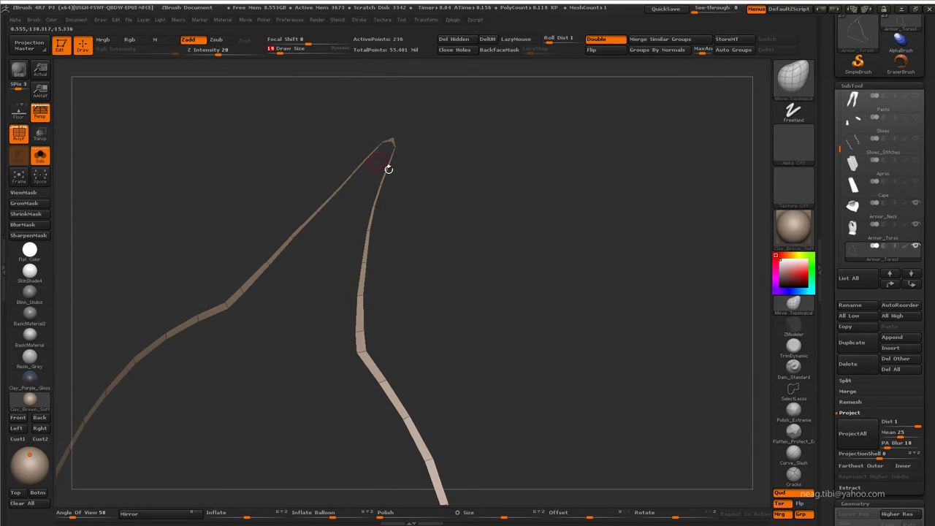
mouse_move(388, 168)
left_mouse_down()
mouse_move(267, 200)
mouse_move(324, 105)
mouse_move(456, 267)
mouse_move(424, 255)
mouse_move(365, 260)
mouse_move(390, 256)
mouse_move(398, 285)
mouse_move(365, 244)
mouse_move(375, 244)
mouse_move(355, 274)
mouse_move(315, 265)
mouse_move(380, 224)
mouse_move(408, 332)
mouse_move(361, 244)
mouse_move(351, 309)
mouse_move(373, 168)
mouse_move(375, 187)
left_mouse_up()
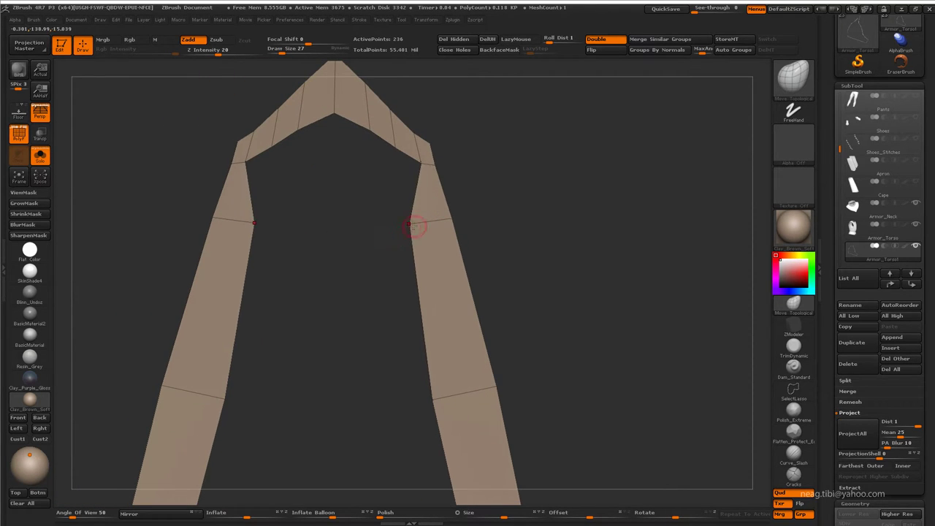
left_click_drag(413, 226, 387, 231)
left_click_drag(286, 172, 289, 178)
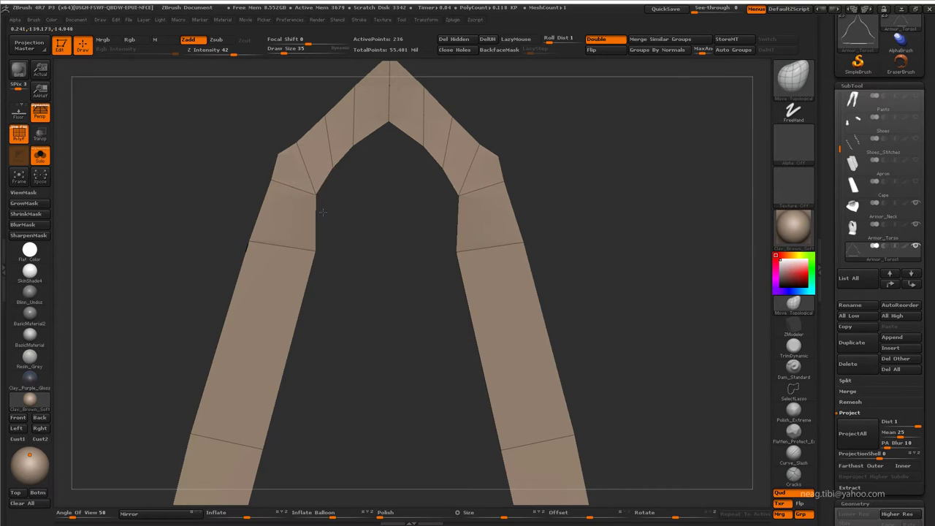
left_click_drag(323, 212, 353, 174)
left_click_drag(386, 146, 387, 162)
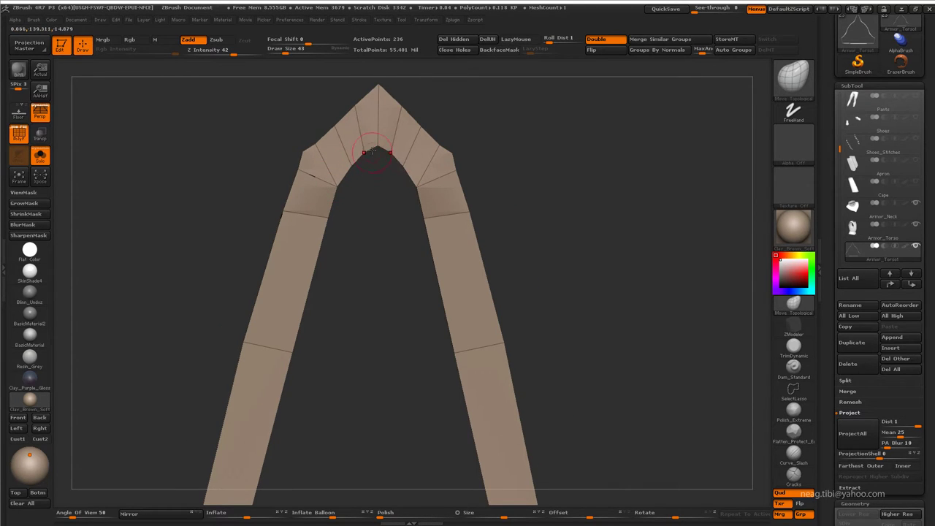
left_click_drag(421, 191, 407, 182)
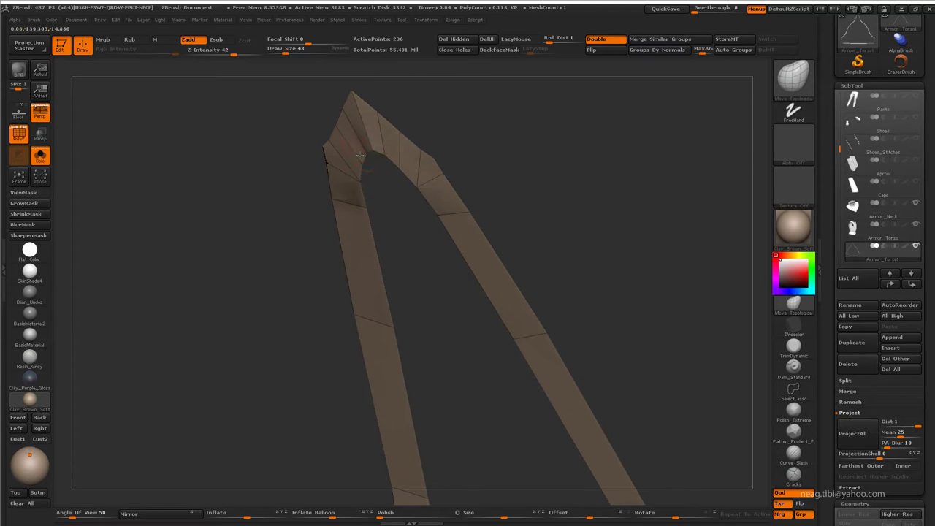
mouse_move(402, 120)
left_mouse_down()
mouse_move(457, 186)
mouse_move(448, 290)
left_mouse_up()
Step: Open the Crease options and duplicate the thickened plate as Armor_Torso2 above Armor_Torso1
scroll(934, 282, "down", 5)
scroll(934, 281, "down", 2)
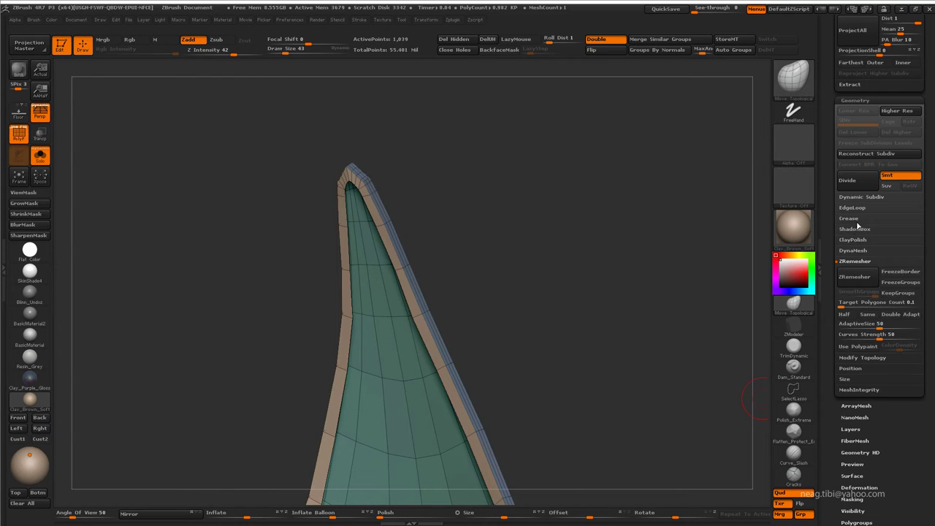
left_click(849, 218)
mouse_move(460, 248)
left_mouse_down()
mouse_move(461, 225)
mouse_move(637, 250)
mouse_move(253, 349)
mouse_move(232, 328)
mouse_move(520, 281)
mouse_move(502, 307)
mouse_move(490, 288)
mouse_move(661, 236)
left_mouse_up()
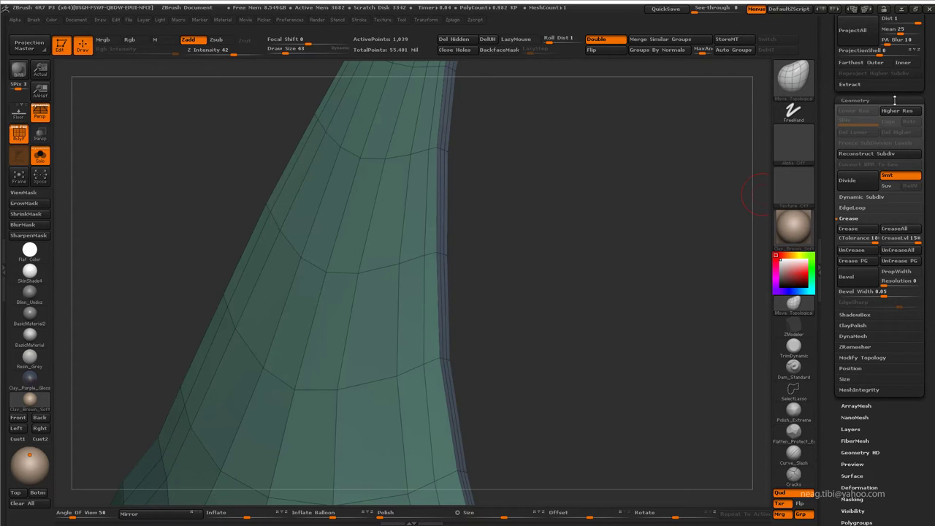
left_click_drag(894, 100, 894, 428)
left_click(859, 293)
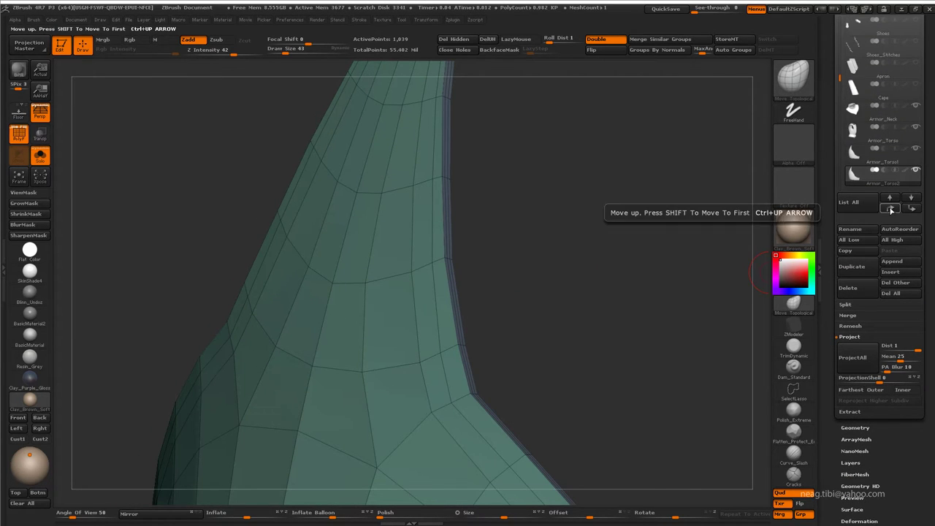
left_click_drag(493, 351, 377, 408)
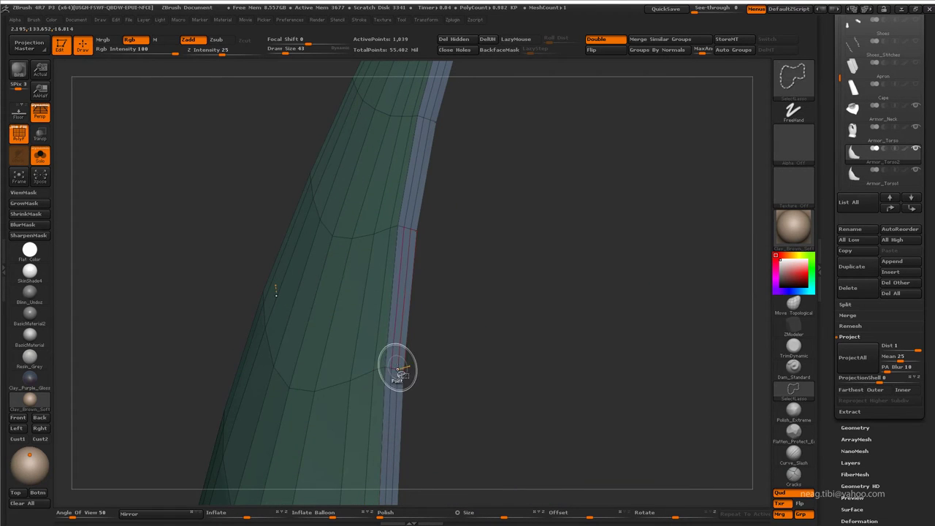
Step: Hide the plate face, then insert an edge loop, regroup and unweld the rim strip to separate it
left_click(397, 371, "ctrl+shift")
mouse_move(476, 349)
left_mouse_down()
mouse_move(461, 318)
mouse_move(455, 226)
mouse_move(475, 250)
mouse_move(582, 286)
mouse_move(483, 291)
mouse_move(636, 213)
mouse_move(499, 108)
left_mouse_up()
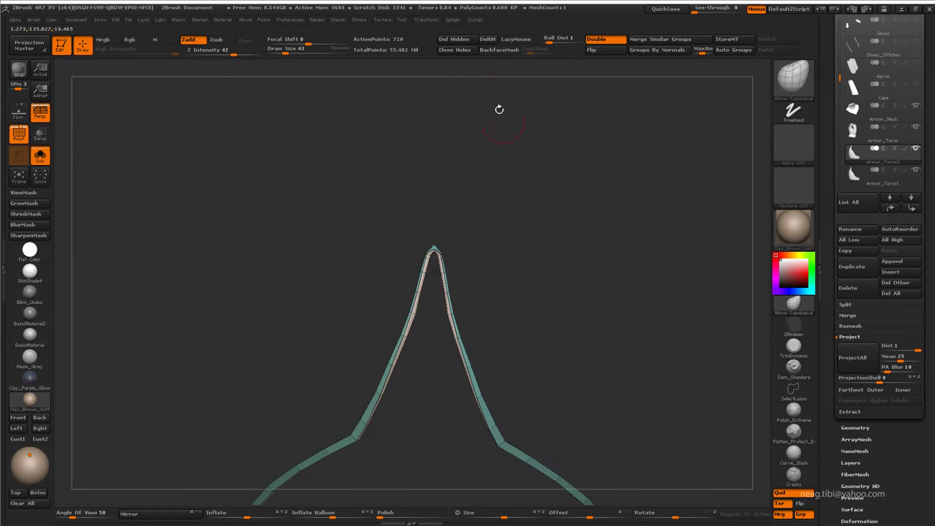
mouse_move(491, 161)
left_mouse_down()
mouse_move(472, 257)
mouse_move(494, 315)
mouse_move(539, 257)
left_mouse_up()
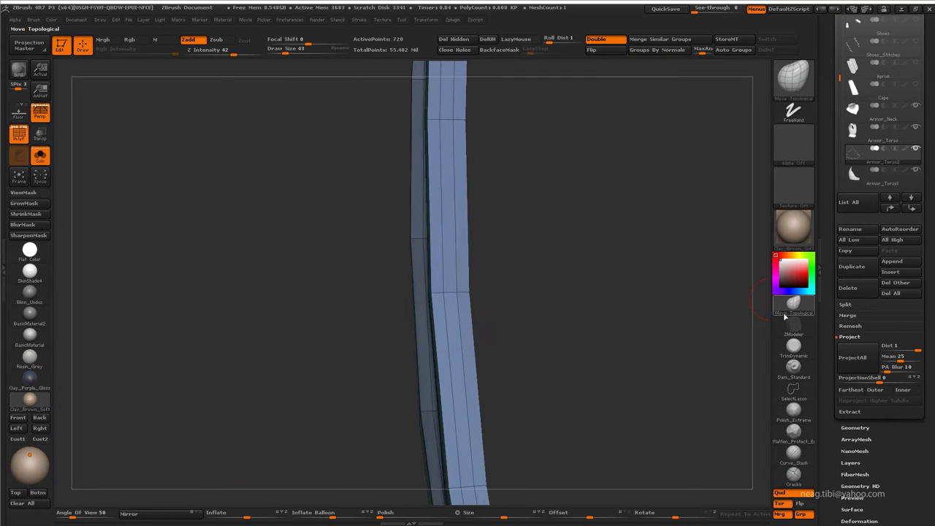
key("space")
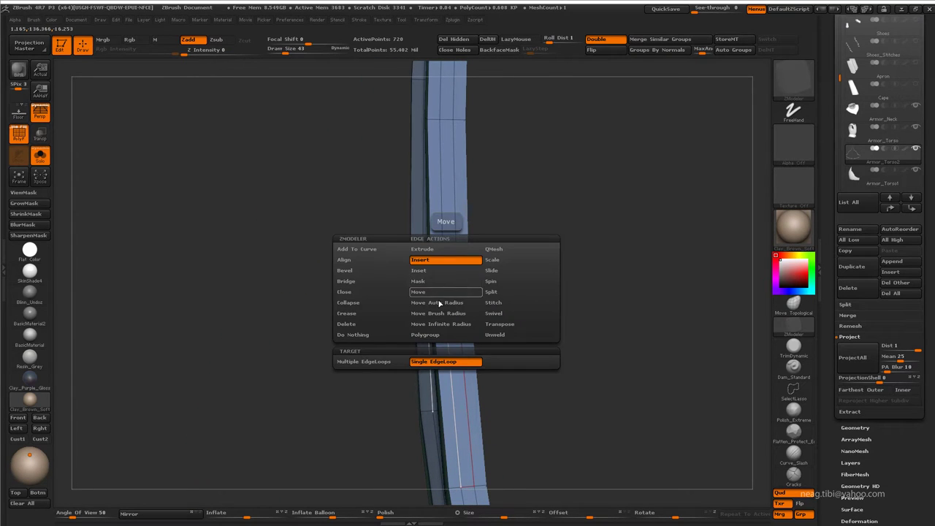
left_click(440, 303)
key("space")
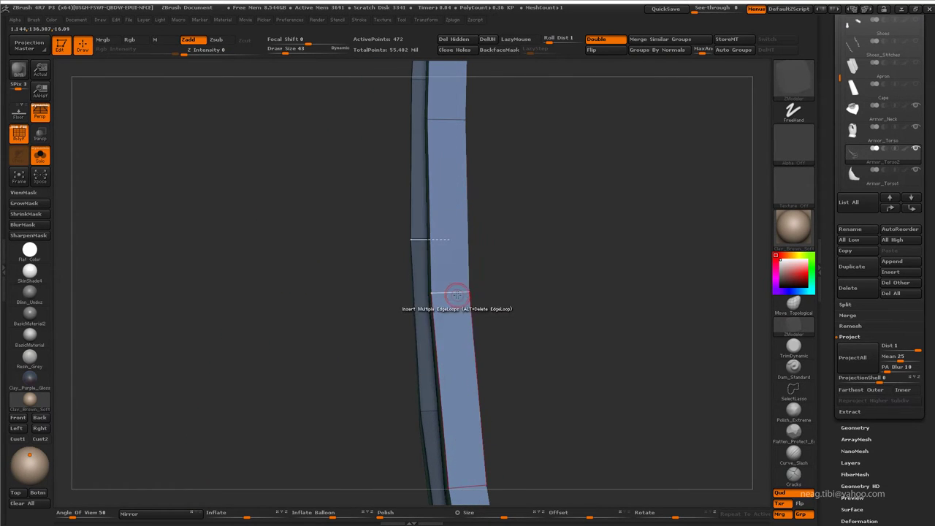
left_click(447, 301)
key("space")
left_click(503, 336)
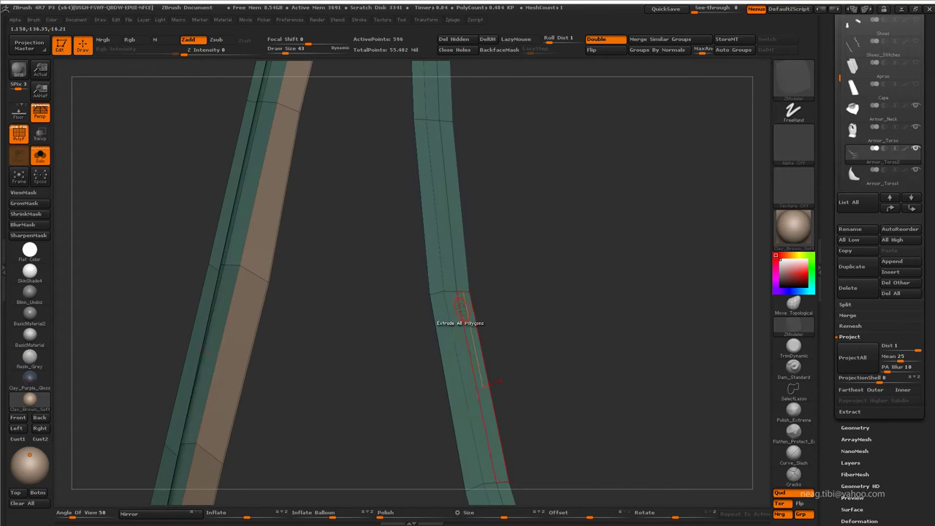
mouse_move(497, 293)
left_mouse_down()
mouse_move(519, 274)
mouse_move(468, 232)
mouse_move(587, 226)
mouse_move(545, 171)
left_mouse_up()
Step: Choose sliding a complete edge loop on the rim band, then return to sculpting mode
key("space")
left_click(547, 253)
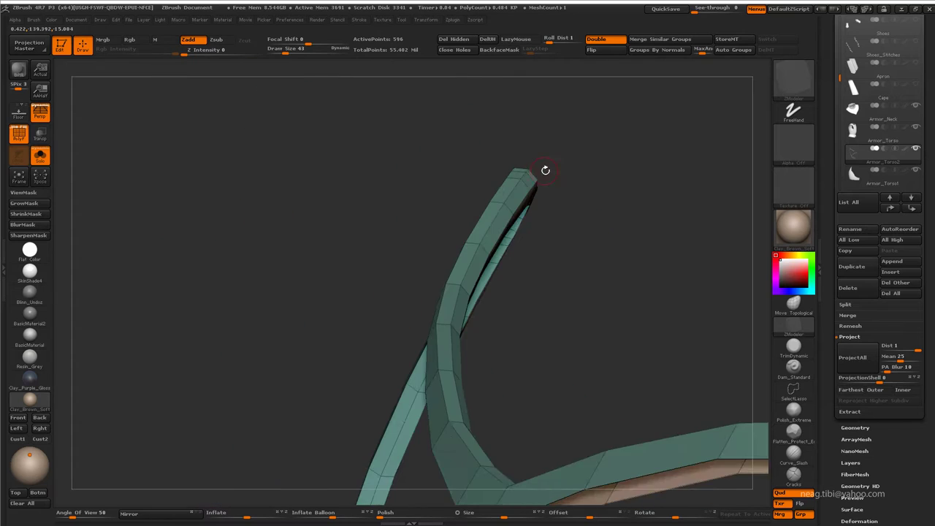
key("space")
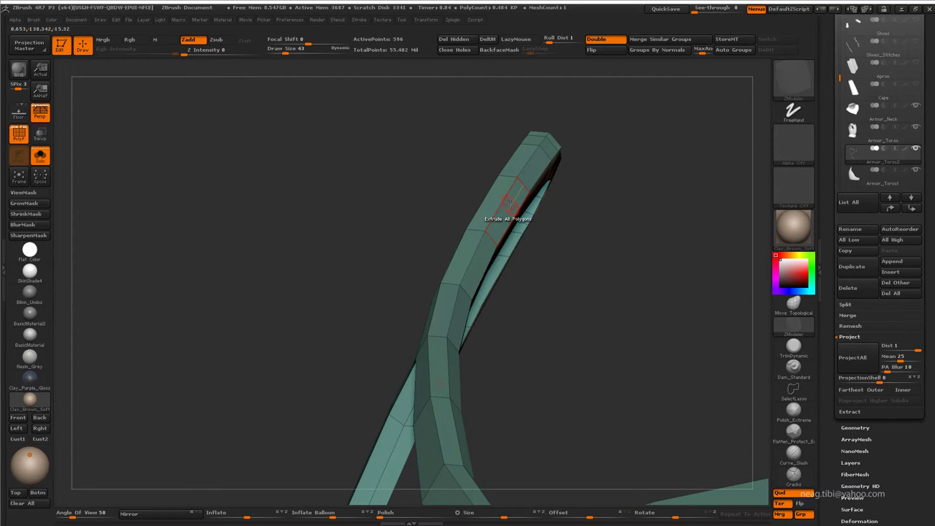
mouse_move(510, 195)
left_mouse_down()
mouse_move(386, 119)
mouse_move(598, 216)
mouse_move(528, 174)
mouse_move(592, 188)
mouse_move(570, 165)
mouse_move(600, 185)
mouse_move(548, 177)
mouse_move(641, 117)
mouse_move(516, 198)
mouse_move(509, 229)
mouse_move(622, 187)
mouse_move(496, 182)
mouse_move(558, 187)
mouse_move(484, 232)
mouse_move(491, 219)
mouse_move(453, 228)
mouse_move(450, 270)
left_mouse_up()
key("space")
key("q")
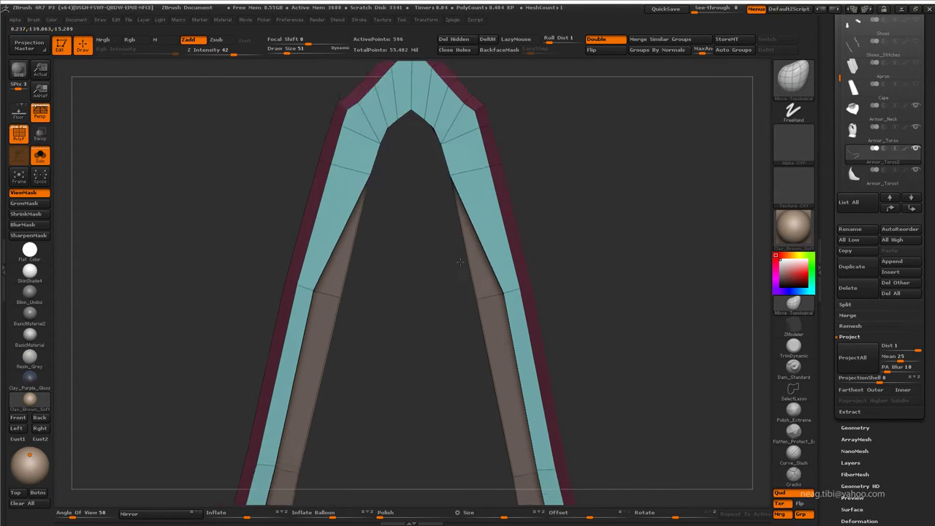
Step: Orbit around the thin rim strip to inspect its arch, legs, underside and corners
mouse_move(471, 269)
left_mouse_down()
mouse_move(482, 260)
mouse_move(464, 285)
left_mouse_up()
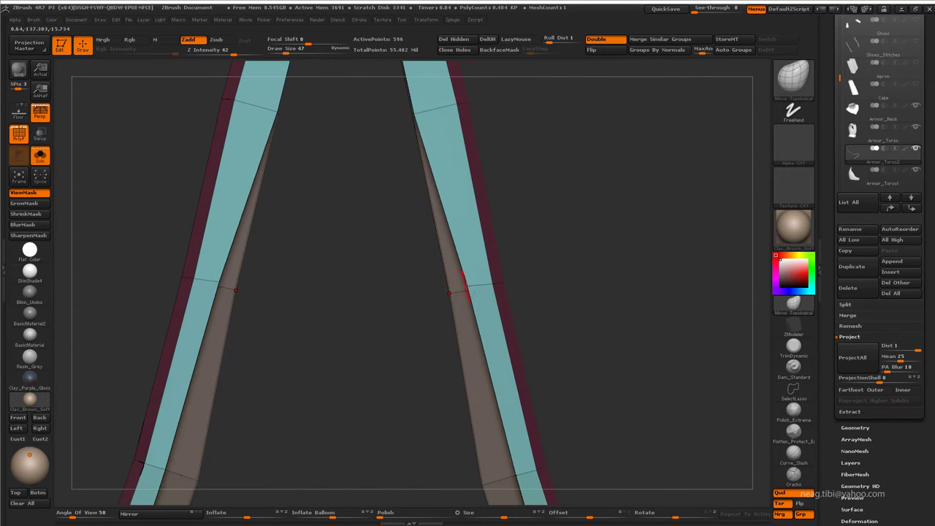
mouse_move(464, 285)
left_mouse_down()
mouse_move(467, 354)
mouse_move(481, 319)
mouse_move(440, 260)
left_mouse_up()
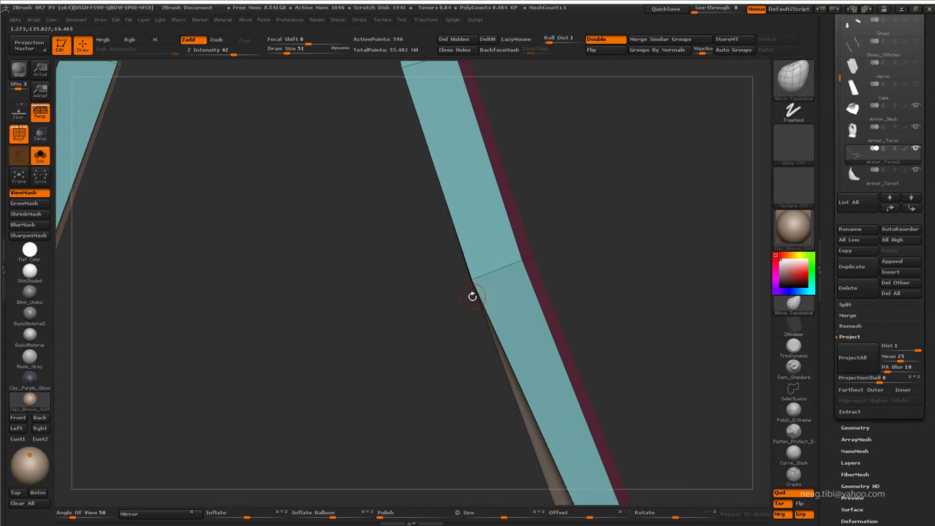
mouse_move(472, 296)
left_mouse_down()
mouse_move(518, 304)
mouse_move(478, 310)
mouse_move(441, 298)
left_mouse_up()
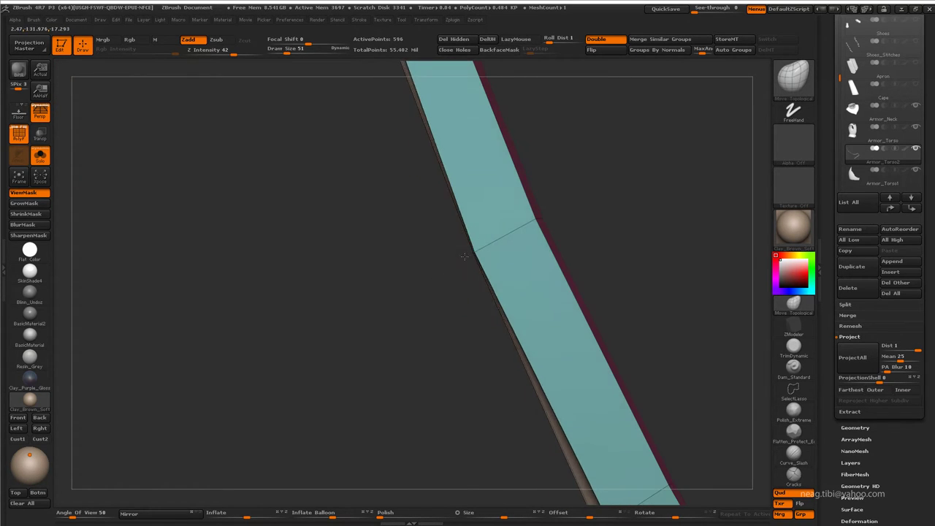
left_click_drag(464, 256, 520, 244)
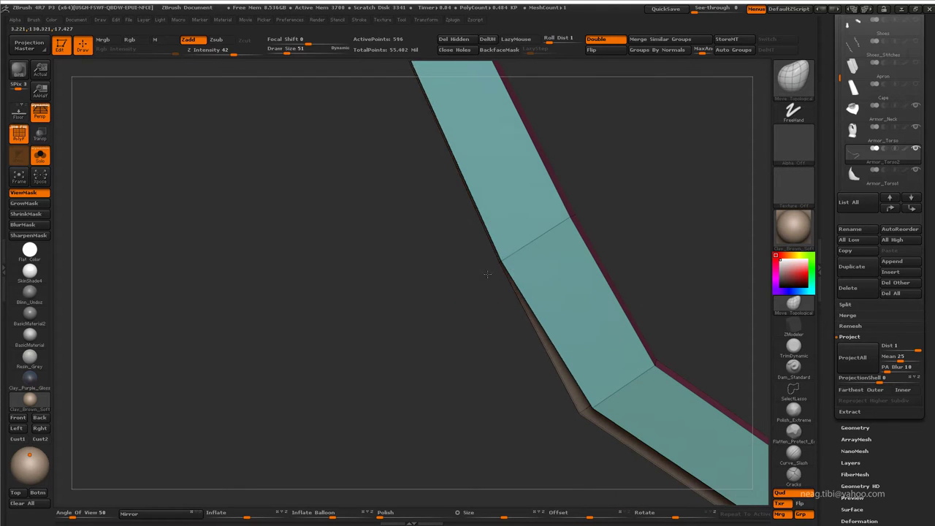
left_click_drag(488, 275, 447, 253)
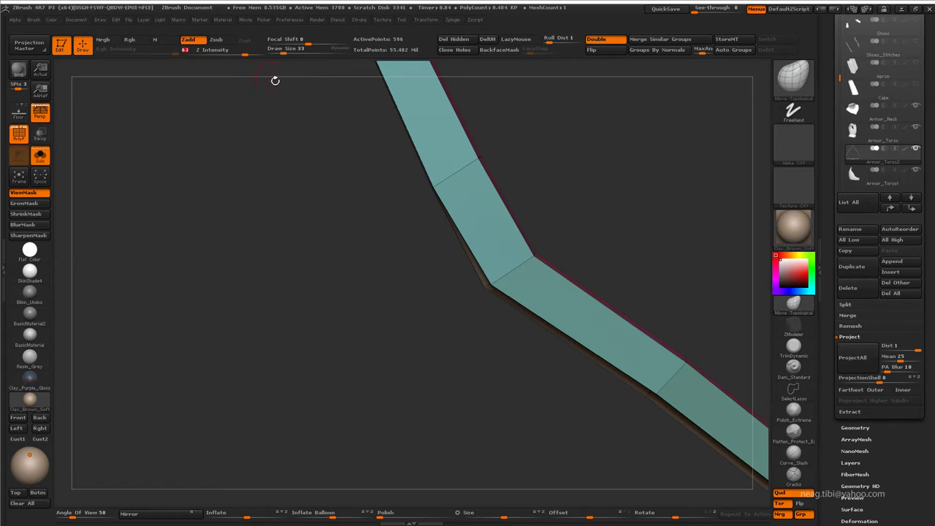
mouse_move(490, 285)
left_mouse_down()
mouse_move(449, 265)
mouse_move(501, 303)
mouse_move(395, 284)
mouse_move(361, 236)
mouse_move(439, 278)
mouse_move(464, 258)
mouse_move(481, 255)
mouse_move(494, 267)
mouse_move(568, 223)
mouse_move(534, 227)
mouse_move(524, 245)
left_mouse_up()
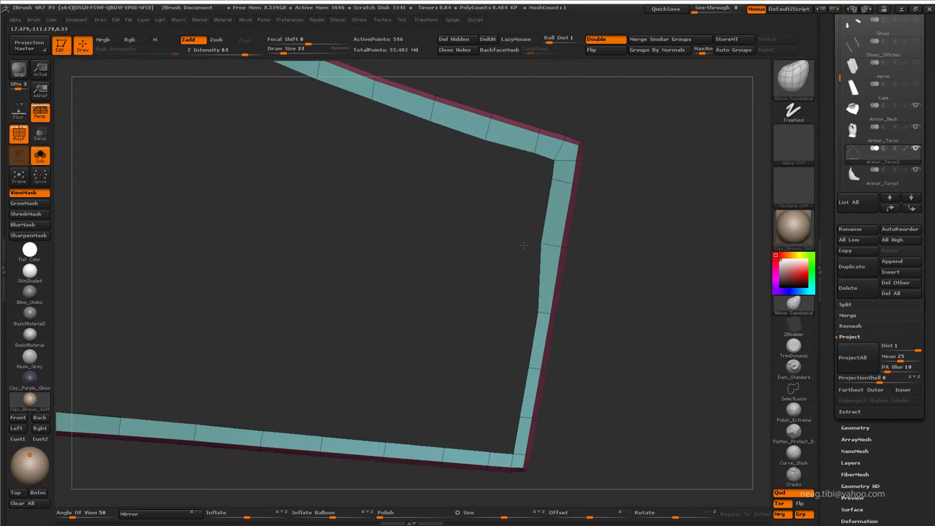
mouse_move(533, 309)
left_mouse_down()
mouse_move(512, 303)
mouse_move(489, 340)
mouse_move(491, 310)
mouse_move(517, 302)
mouse_move(523, 246)
left_mouse_up()
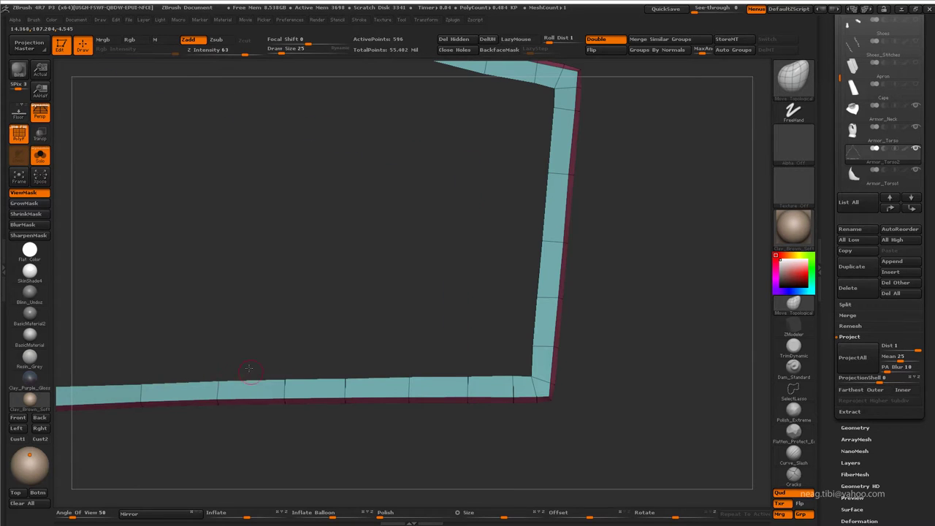
mouse_move(248, 369)
left_mouse_down()
mouse_move(429, 261)
mouse_move(538, 273)
mouse_move(430, 311)
mouse_move(418, 303)
mouse_move(407, 328)
mouse_move(419, 309)
mouse_move(413, 321)
mouse_move(480, 319)
mouse_move(422, 308)
mouse_move(376, 318)
mouse_move(432, 211)
mouse_move(477, 368)
mouse_move(411, 383)
left_mouse_up()
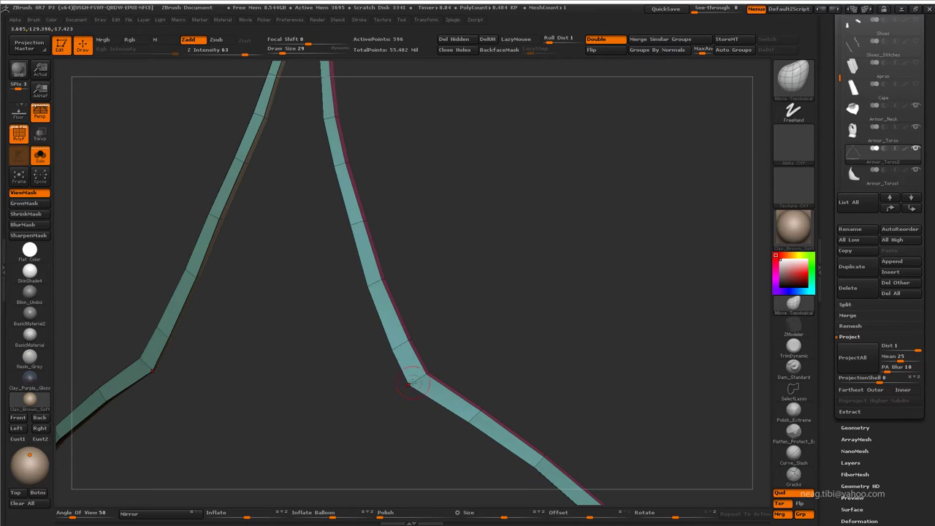
mouse_move(397, 336)
left_mouse_down("alt")
mouse_move(372, 173)
mouse_move(463, 213)
mouse_move(432, 326)
left_mouse_up("alt")
Step: Select Armor_Torso1 then Armor_Torso2 and MergeDown the front plate into the rim strip
key("ctrl+shift+s")
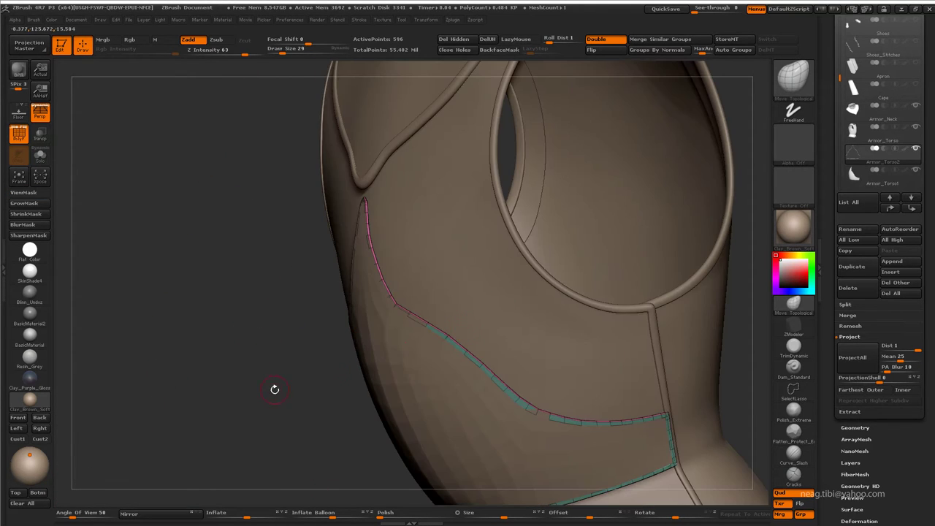
left_click(855, 363)
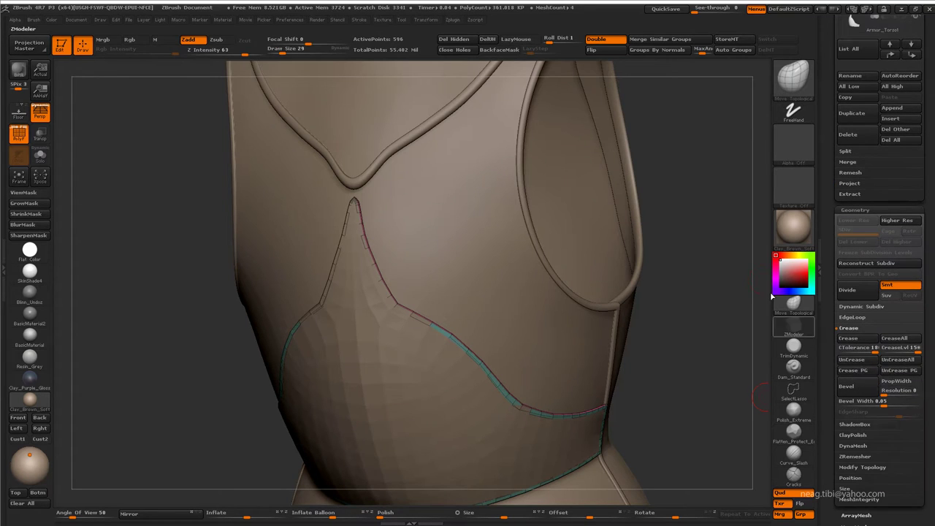
scroll(850, 338, "up", 5)
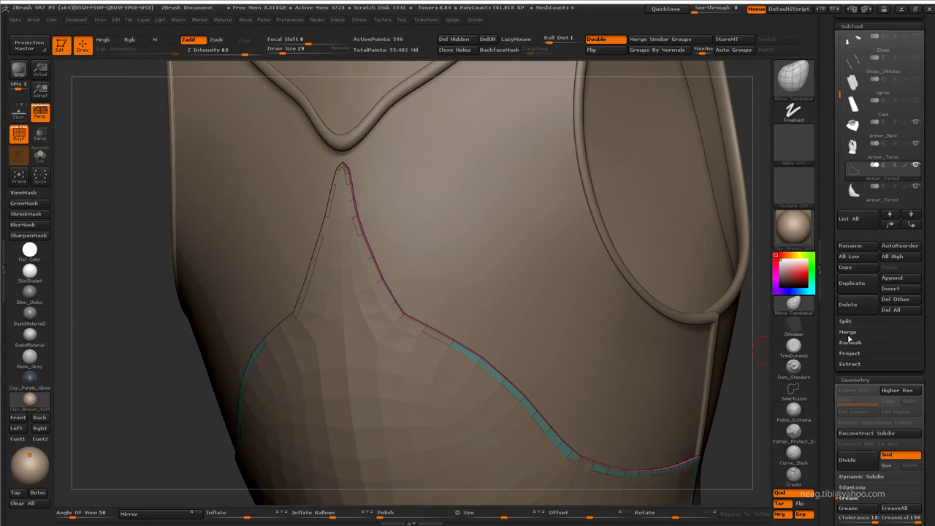
left_click(853, 192)
scroll(933, 313, "up", 2)
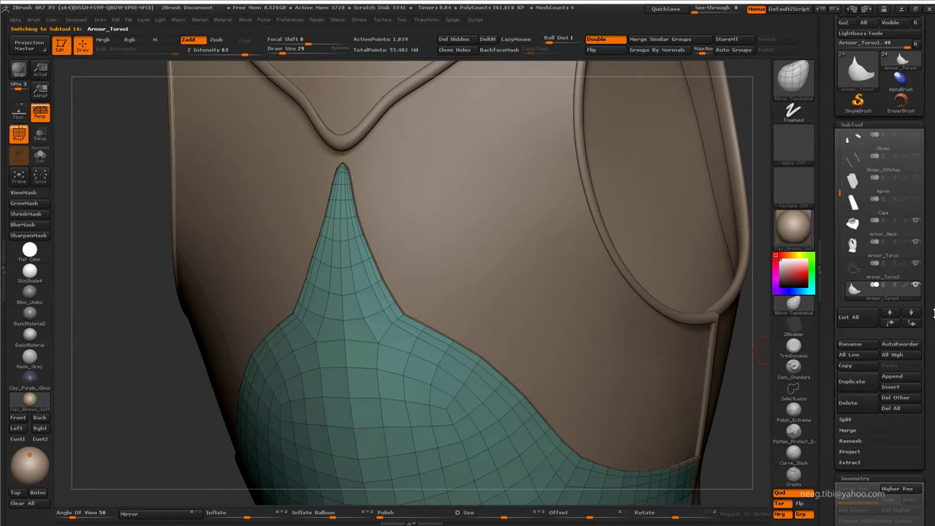
left_click(869, 269)
left_click(847, 430)
left_click(854, 440)
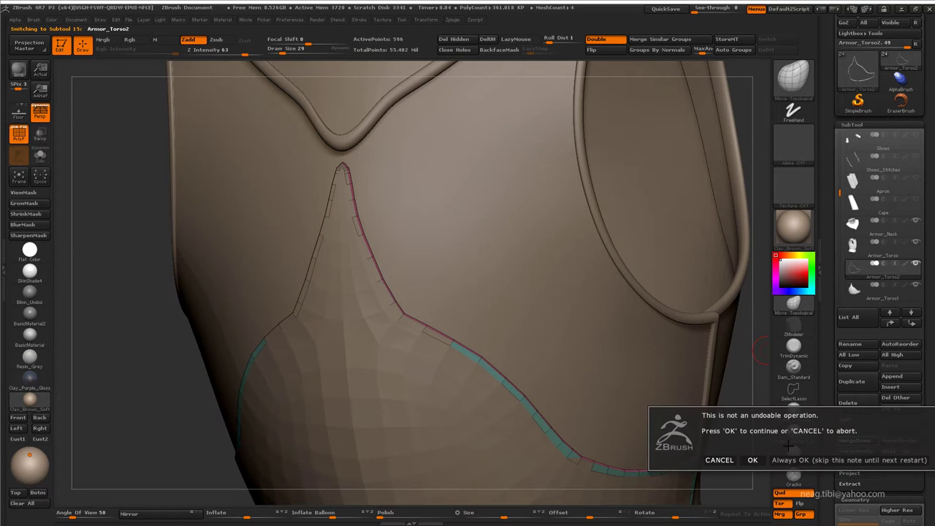
left_click(676, 458)
Step: Solo the merged plate, hide its inner face polygroup and extrude the edge strip into a thick rim
key("shift+alt+s")
left_click_drag(694, 426, 673, 356)
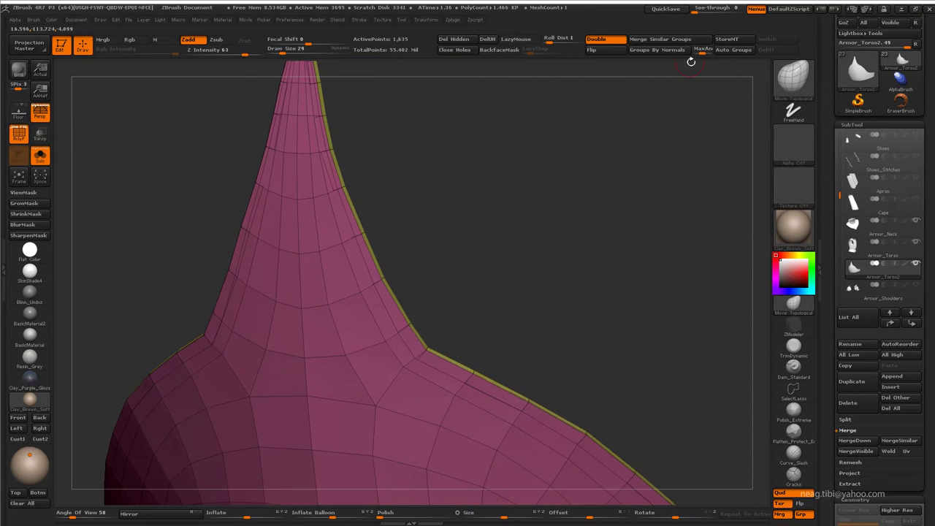
mouse_move(676, 67)
left_mouse_down()
mouse_move(330, 209)
mouse_move(398, 200)
left_mouse_up()
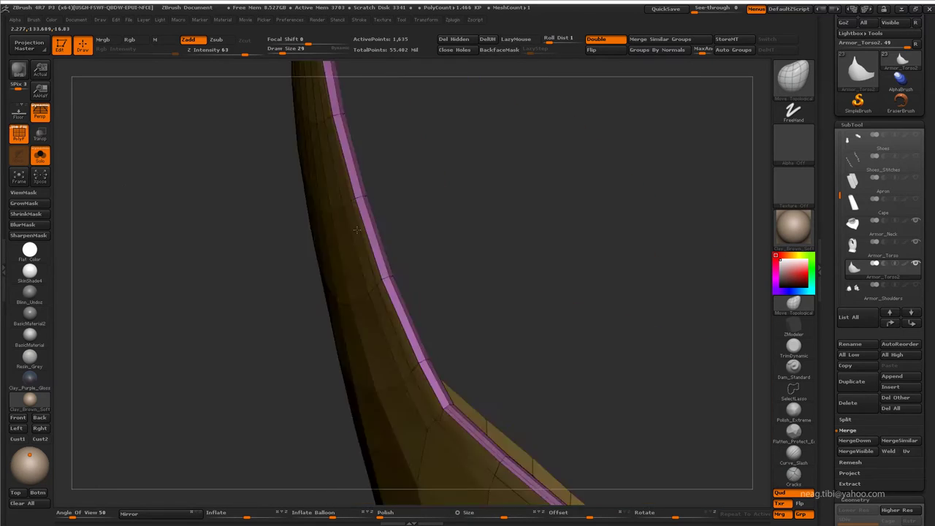
left_click(351, 206, "ctrl+shift")
mouse_move(328, 209)
left_mouse_down()
mouse_move(541, 250)
mouse_move(658, 313)
left_mouse_up()
left_click_drag(386, 258, 393, 280)
left_click_drag(447, 265, 398, 269)
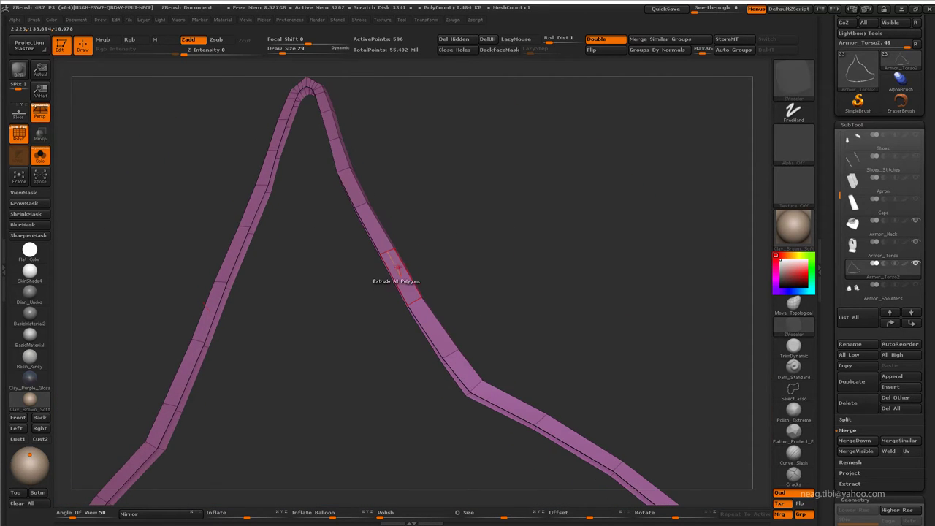
left_click_drag(443, 241, 372, 240)
mouse_move(419, 189)
left_mouse_down()
mouse_move(384, 247)
mouse_move(397, 171)
mouse_move(470, 198)
mouse_move(484, 226)
mouse_move(501, 222)
mouse_move(449, 168)
left_mouse_up()
mouse_move(396, 254)
left_mouse_down()
mouse_move(390, 157)
mouse_move(457, 163)
mouse_move(535, 242)
mouse_move(768, 323)
left_mouse_up()
key("q")
mouse_move(404, 240)
left_mouse_down()
mouse_move(430, 138)
mouse_move(507, 236)
mouse_move(520, 213)
mouse_move(397, 209)
mouse_move(421, 214)
mouse_move(400, 195)
mouse_move(501, 234)
mouse_move(507, 217)
mouse_move(322, 248)
mouse_move(374, 285)
left_mouse_up()
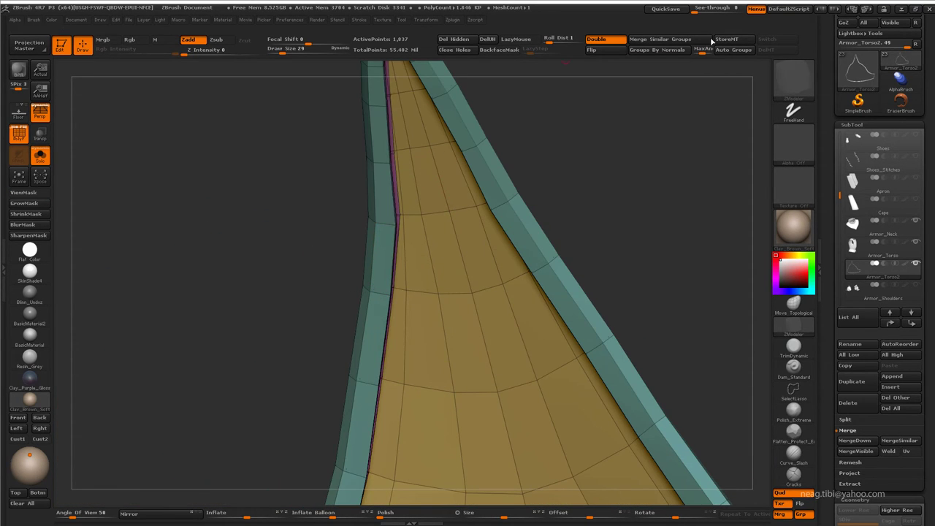
Step: Try Auto Groups on the merged plate, then undo the polygroup changes
left_click(731, 49)
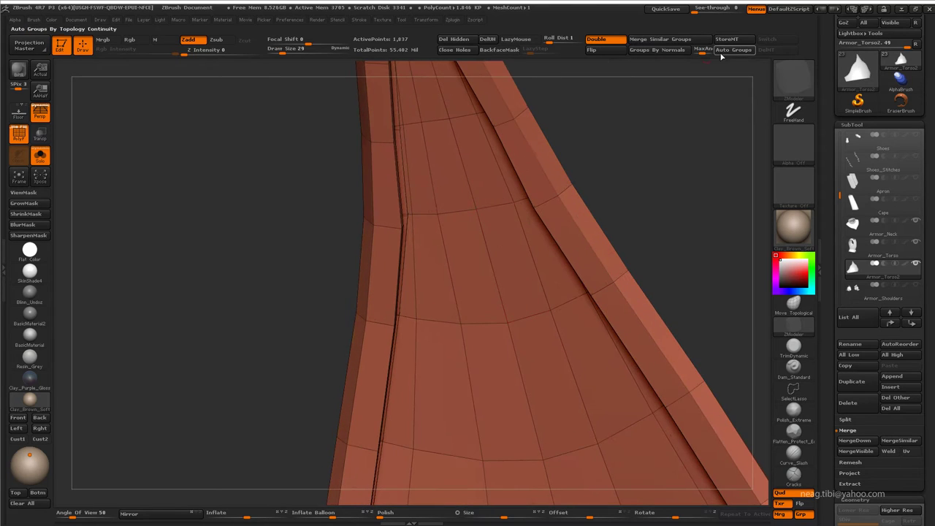
left_click(734, 49)
key("ctrl+z")
key("ctrl+z")
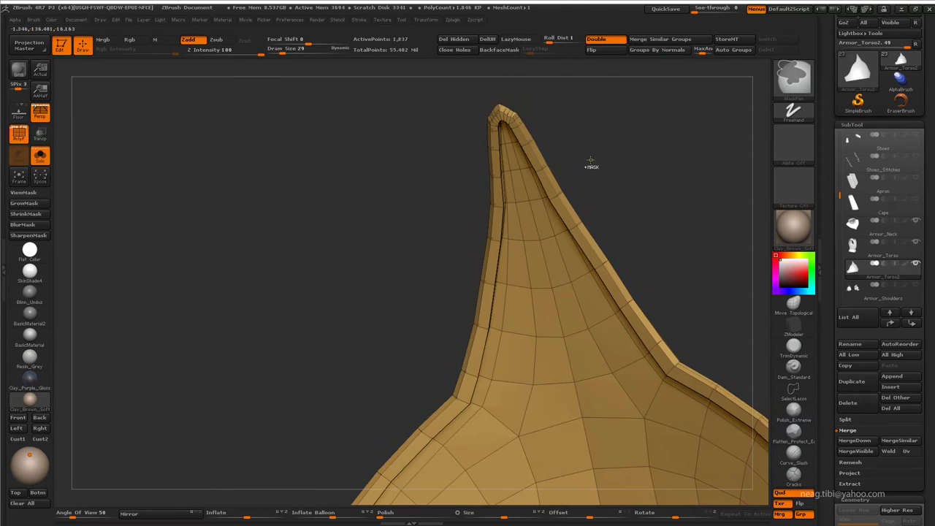
key("ctrl+z")
key("ctrl+z")
Step: Hide the plate face and insert an edge loop along the rim band
mouse_move(604, 146)
left_mouse_down()
mouse_move(455, 242)
mouse_move(347, 244)
mouse_move(382, 290)
left_mouse_up()
left_click(444, 251, "ctrl+shift")
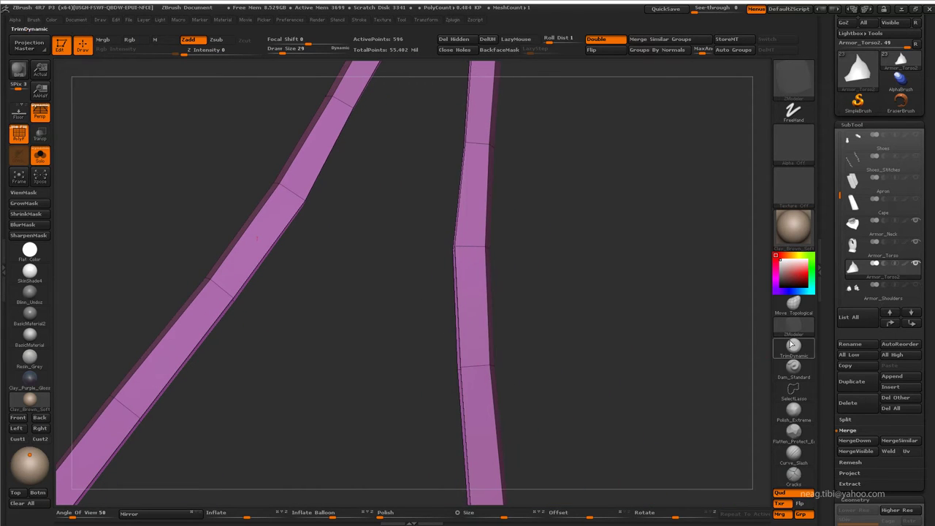
key("space")
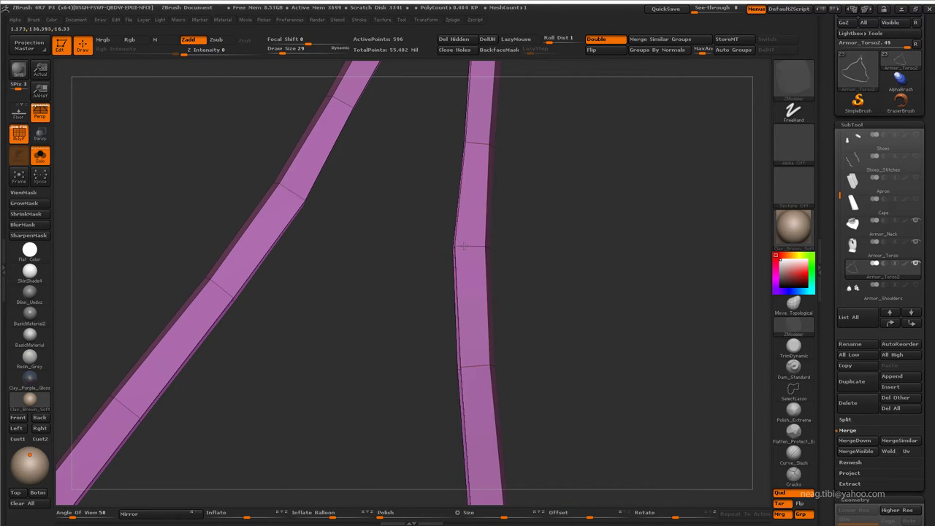
key("space")
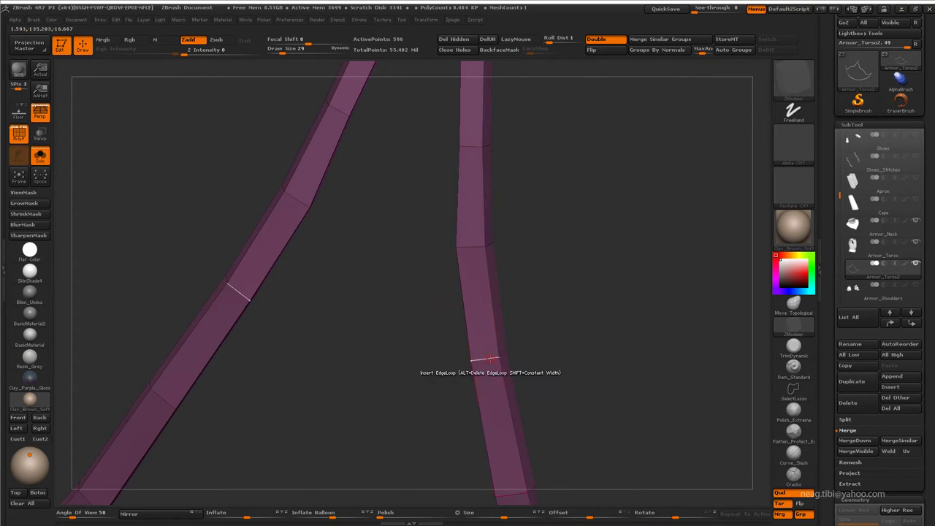
mouse_move(490, 359)
left_mouse_down()
mouse_move(519, 247)
mouse_move(501, 356)
mouse_move(417, 338)
mouse_move(416, 263)
mouse_move(405, 271)
mouse_move(609, 232)
mouse_move(635, 202)
mouse_move(606, 246)
mouse_move(573, 268)
mouse_move(514, 268)
mouse_move(546, 261)
mouse_move(539, 238)
mouse_move(463, 267)
mouse_move(510, 224)
mouse_move(494, 232)
left_mouse_up()
left_click(503, 360)
key("space")
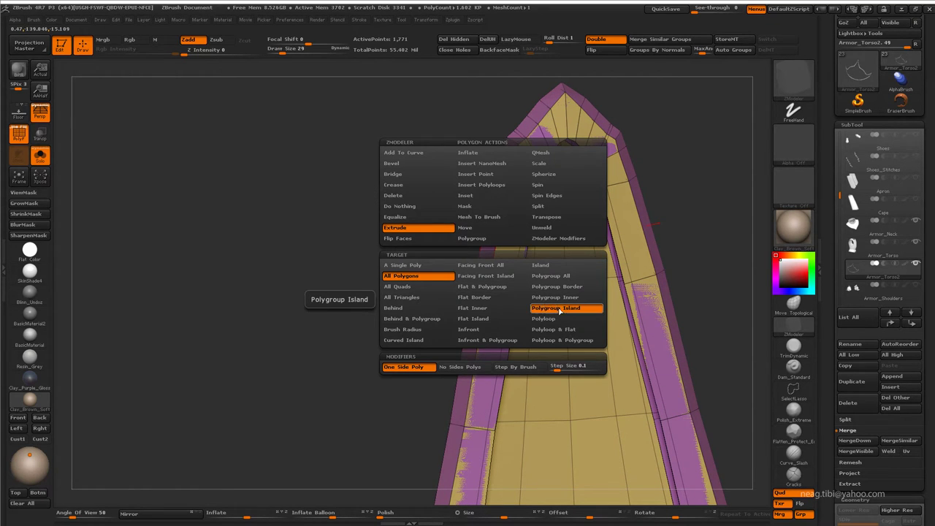
Step: Extrude the rim's polygroup islands with ZModeler, then isolate only the teal rim strip
left_click(557, 308)
mouse_move(621, 219)
left_mouse_down()
mouse_move(557, 192)
mouse_move(355, 183)
mouse_move(526, 233)
mouse_move(563, 173)
mouse_move(679, 337)
mouse_move(538, 271)
left_mouse_up()
left_click(641, 203, "ctrl+shift")
mouse_move(641, 203)
left_mouse_down()
mouse_move(611, 234)
mouse_move(640, 218)
left_mouse_up()
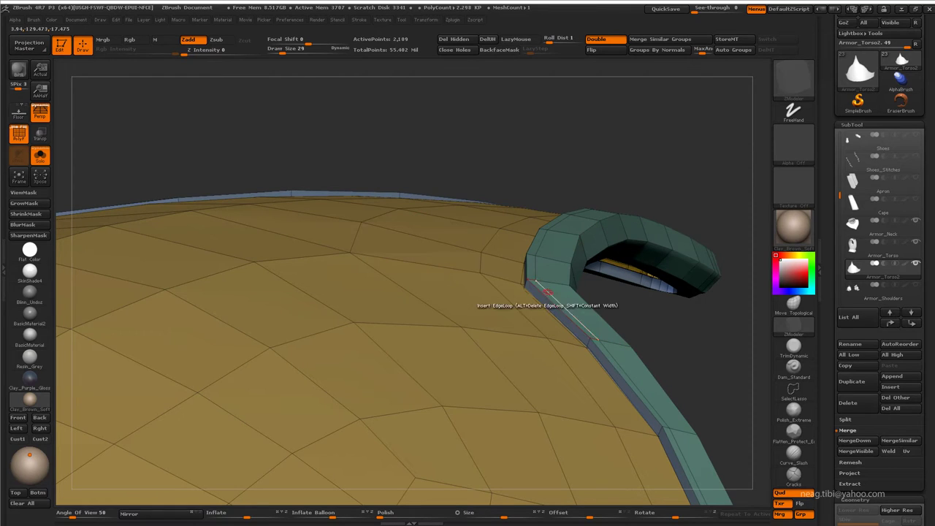
left_click_drag(546, 293, 538, 306)
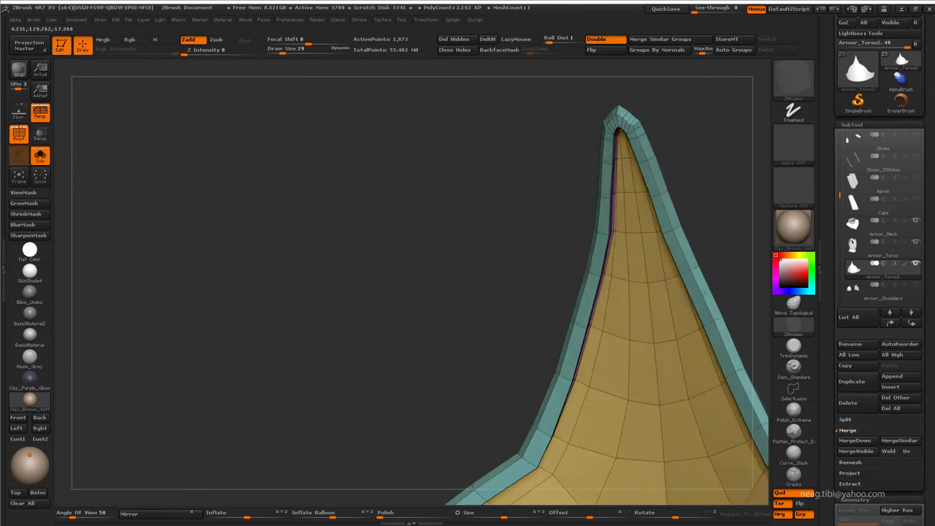
left_click(574, 334, "ctrl+shift")
mouse_move(541, 336)
left_mouse_down()
mouse_move(480, 310)
mouse_move(499, 307)
left_mouse_up()
Step: Toggle the plate's yellow face, inspect the bent rim band, and show all hidden border polygons
left_click(468, 303, "ctrl+shift")
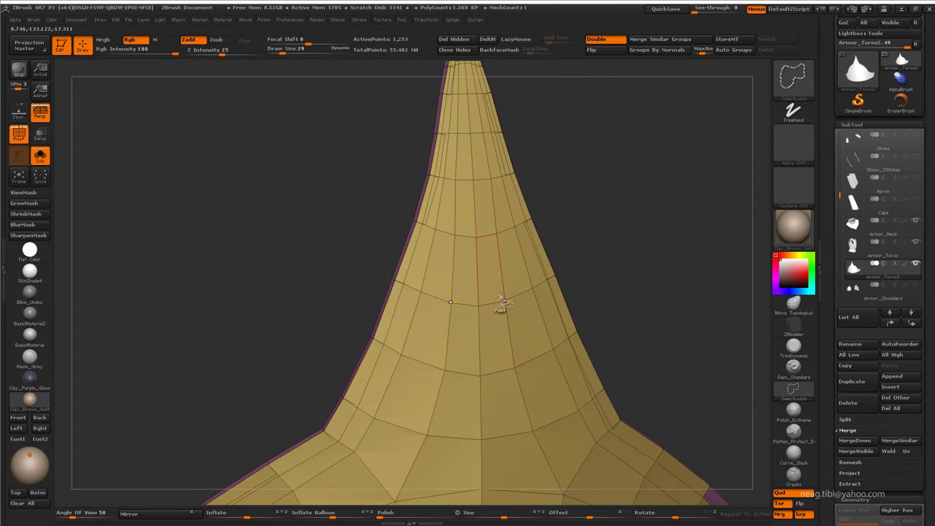
left_click(558, 301, "ctrl+shift")
left_click(663, 274, "ctrl+shift")
mouse_move(648, 264)
left_mouse_down()
mouse_move(626, 411)
mouse_move(668, 209)
left_mouse_up()
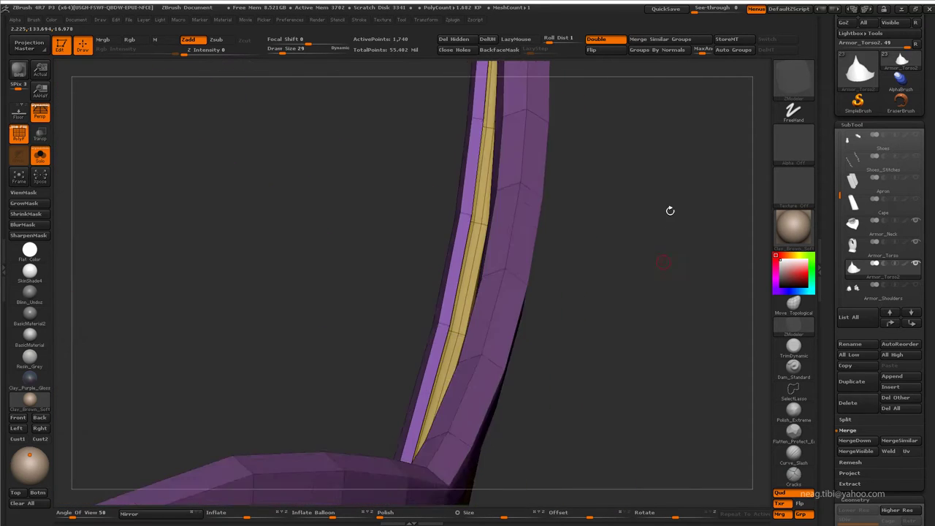
mouse_move(575, 148)
left_mouse_down()
mouse_move(575, 217)
mouse_move(545, 266)
mouse_move(391, 227)
mouse_move(492, 278)
mouse_move(382, 202)
mouse_move(366, 209)
mouse_move(366, 196)
mouse_move(461, 259)
left_mouse_up()
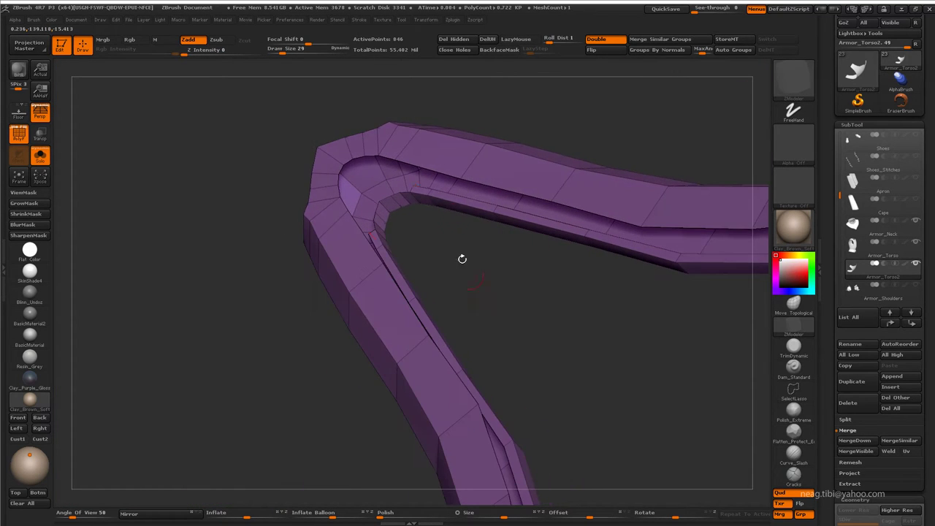
mouse_move(431, 204)
left_mouse_down()
mouse_move(524, 321)
mouse_move(680, 150)
mouse_move(472, 305)
mouse_move(403, 324)
mouse_move(409, 358)
mouse_move(382, 372)
mouse_move(397, 375)
mouse_move(455, 317)
mouse_move(411, 370)
mouse_move(418, 422)
mouse_move(442, 367)
left_mouse_up()
left_click(418, 422, "ctrl+shift")
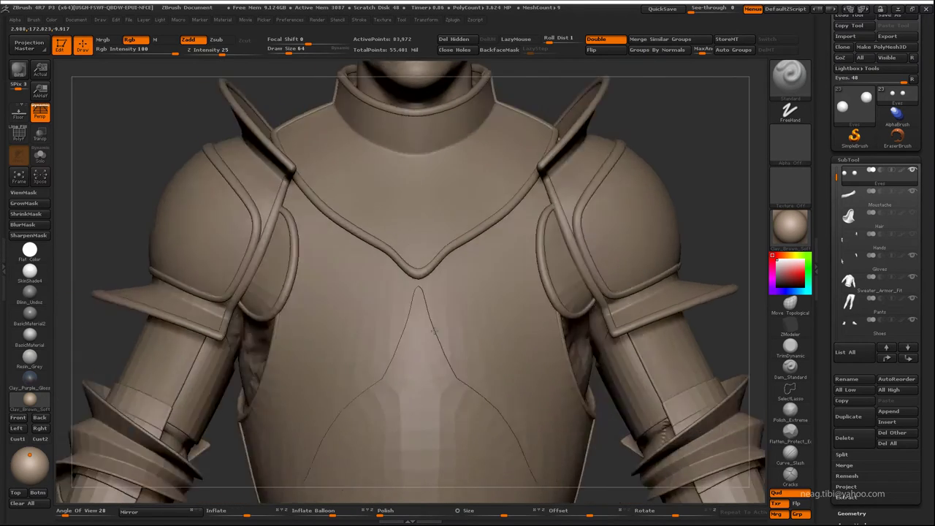
Step: Select Armor_Torso2, isolate the chest plate, hide its inner face, and turn off Rgb
left_click(428, 386, "alt")
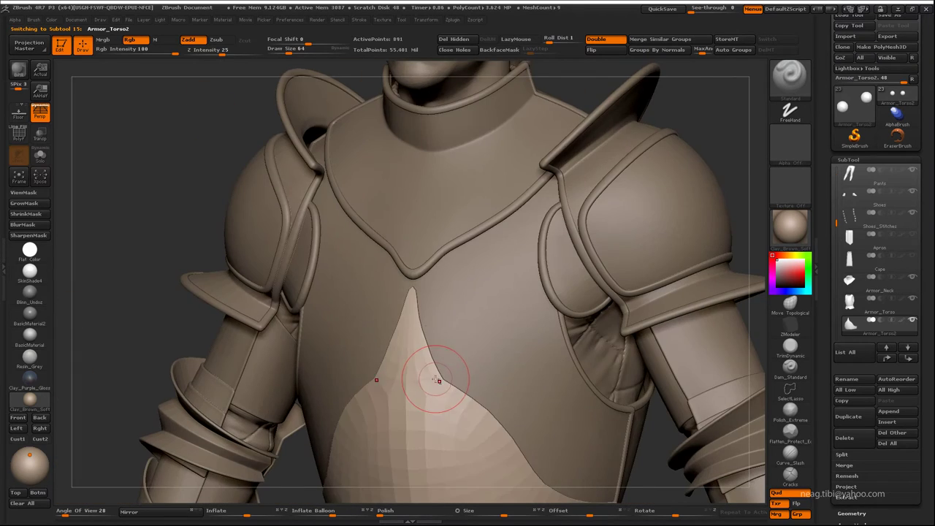
key("shift+f")
mouse_move(353, 242)
left_mouse_down()
mouse_move(347, 352)
mouse_move(438, 334)
left_mouse_up()
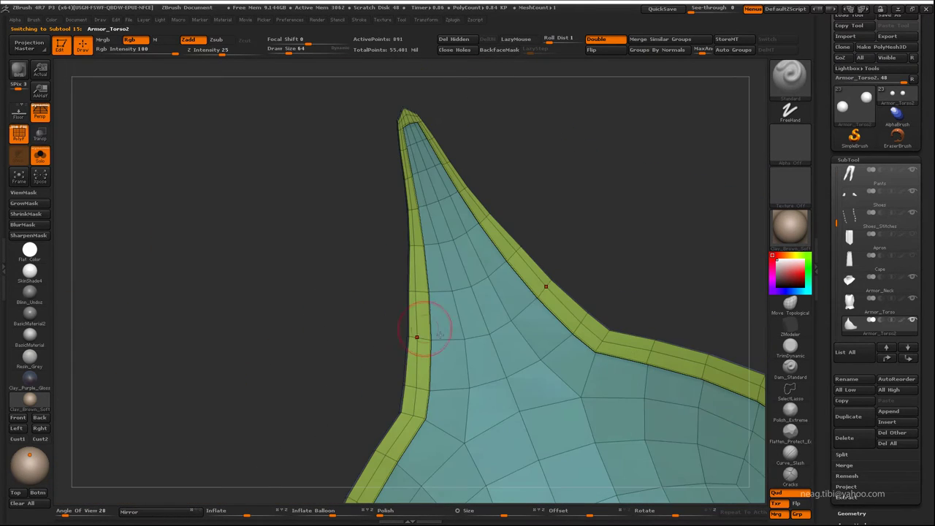
left_click(416, 336, "ctrl+shift")
left_click_drag(564, 234, 451, 350)
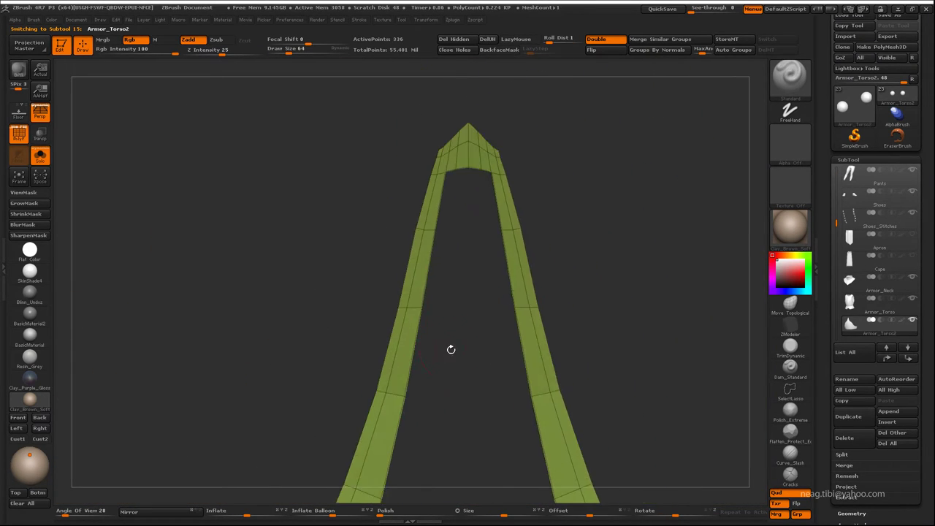
left_click(128, 43)
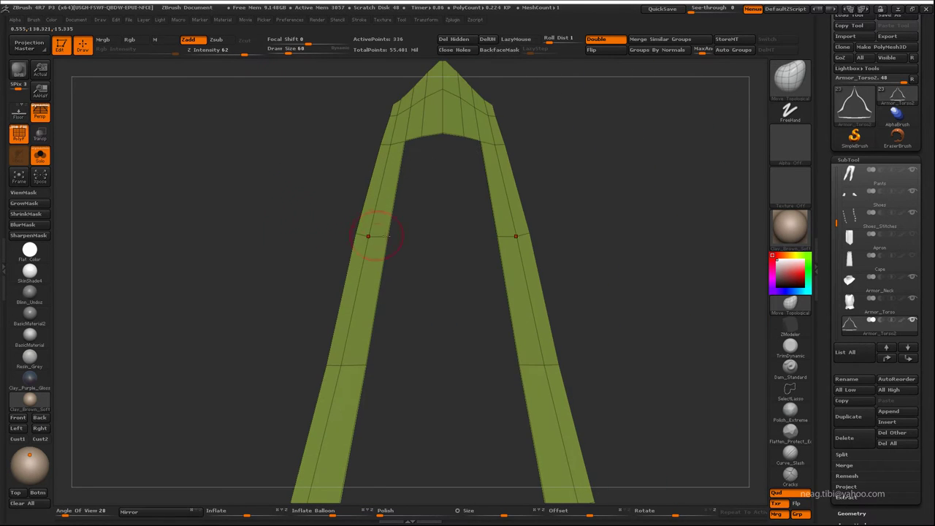
Step: Reshape the green rim strip's bends and corner with Move Topological, then show all polygons
mouse_move(395, 336)
left_mouse_down("alt")
mouse_move(394, 302)
mouse_move(399, 307)
mouse_move(424, 177)
mouse_move(407, 269)
mouse_move(392, 292)
mouse_move(456, 294)
mouse_move(397, 271)
mouse_move(446, 275)
mouse_move(457, 132)
mouse_move(437, 177)
left_mouse_up("alt")
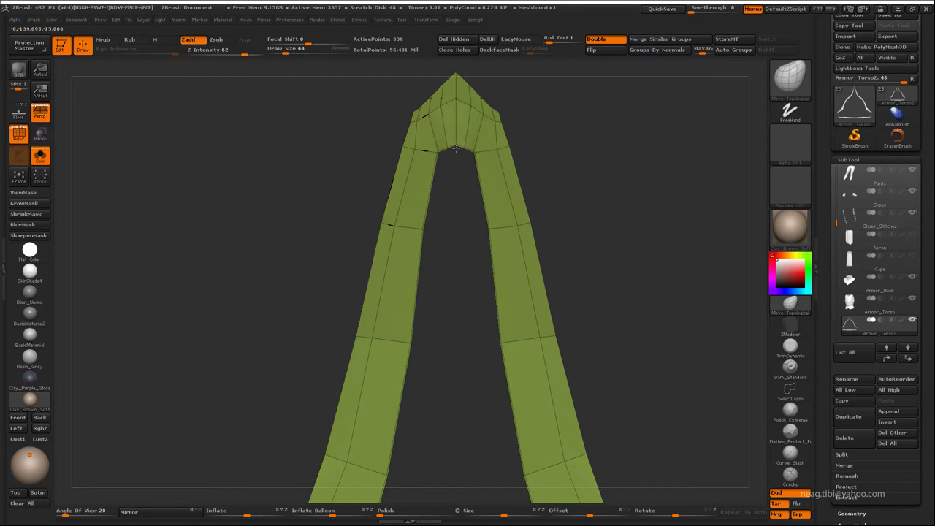
mouse_move(454, 149)
left_mouse_down()
mouse_move(446, 156)
mouse_move(449, 129)
mouse_move(505, 296)
mouse_move(506, 281)
mouse_move(484, 257)
mouse_move(443, 255)
mouse_move(405, 324)
mouse_move(450, 312)
mouse_move(563, 361)
mouse_move(511, 312)
mouse_move(501, 323)
mouse_move(508, 318)
left_mouse_up()
mouse_move(477, 281)
left_mouse_down()
mouse_move(515, 307)
mouse_move(473, 274)
left_mouse_up()
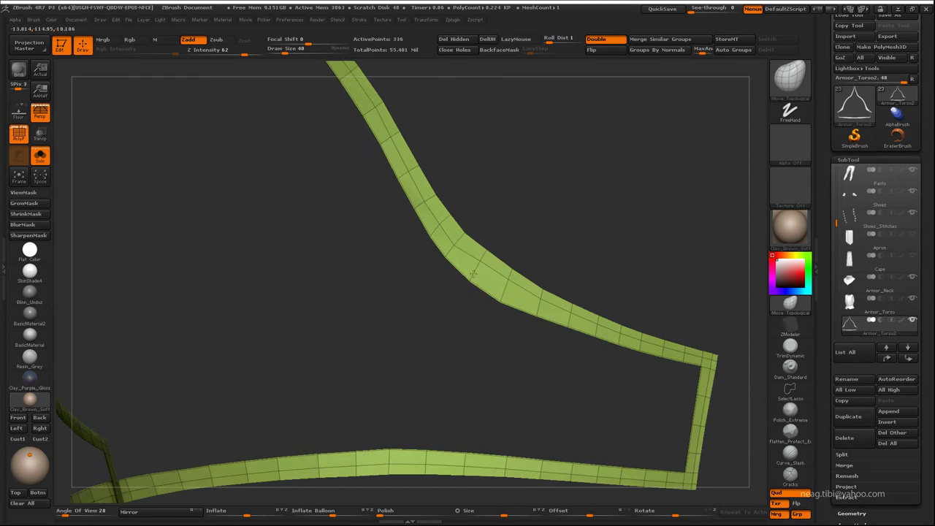
mouse_move(503, 302)
left_mouse_down()
mouse_move(512, 314)
mouse_move(554, 272)
left_mouse_up()
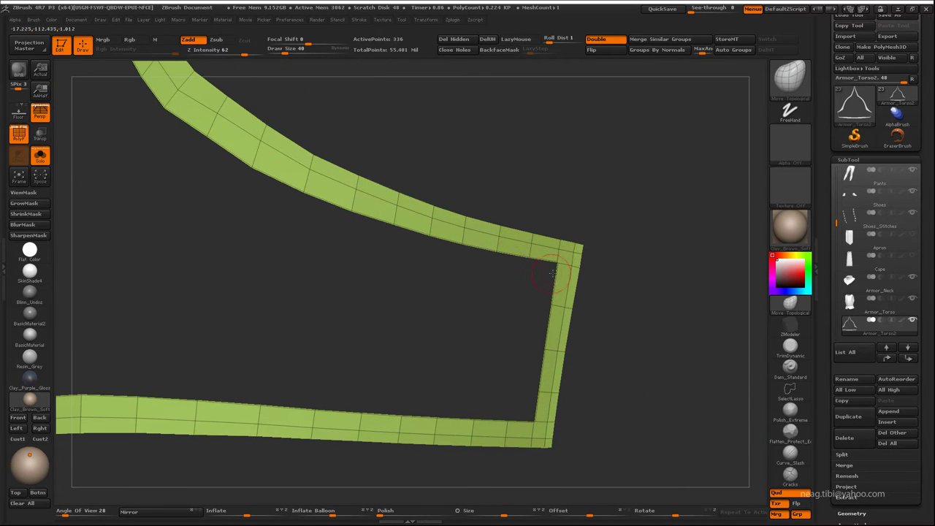
mouse_move(454, 254)
left_mouse_down()
mouse_move(411, 234)
mouse_move(529, 274)
left_mouse_up()
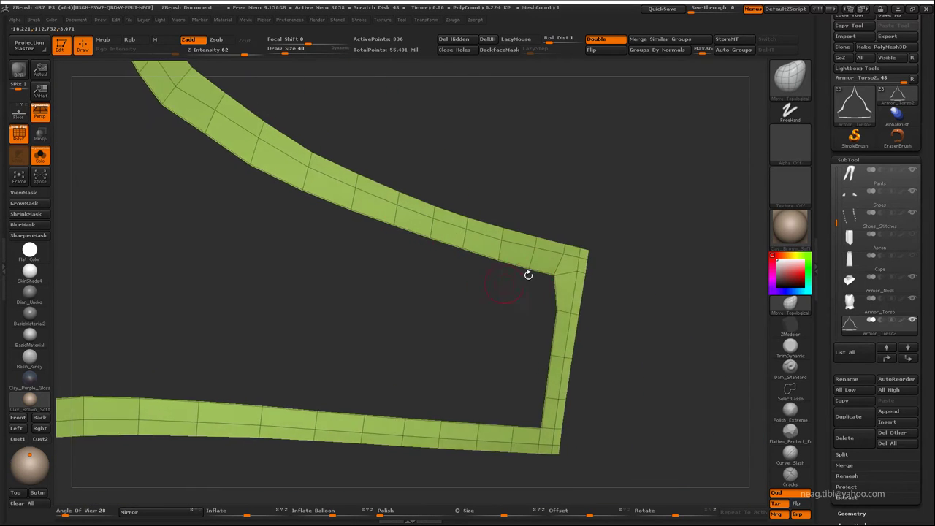
mouse_move(540, 348)
left_mouse_down()
mouse_move(528, 274)
mouse_move(537, 317)
mouse_move(514, 382)
mouse_move(526, 389)
left_mouse_up()
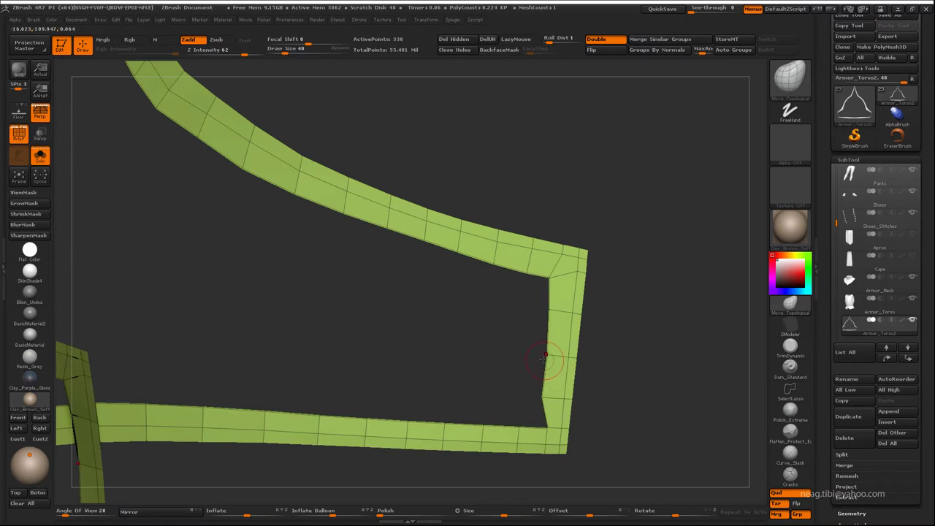
left_click_drag(544, 356, 544, 353)
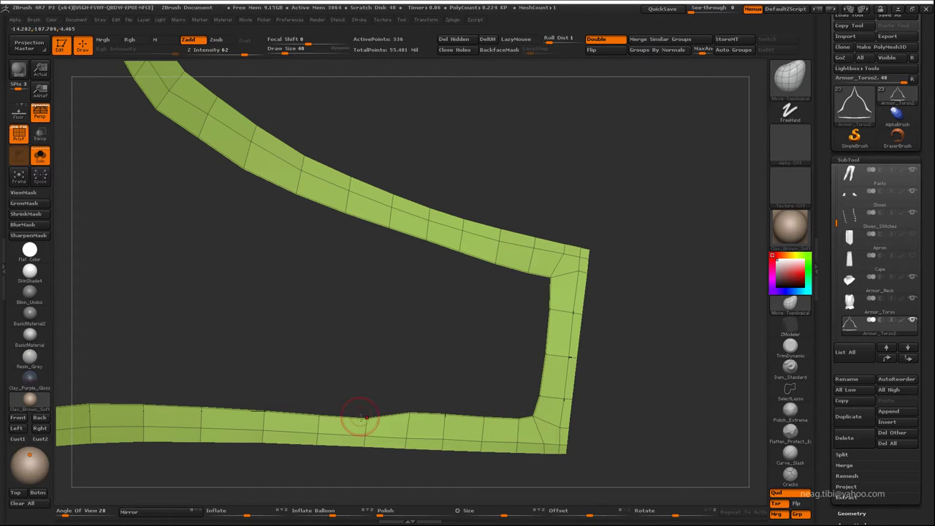
left_click_drag(319, 415, 407, 400)
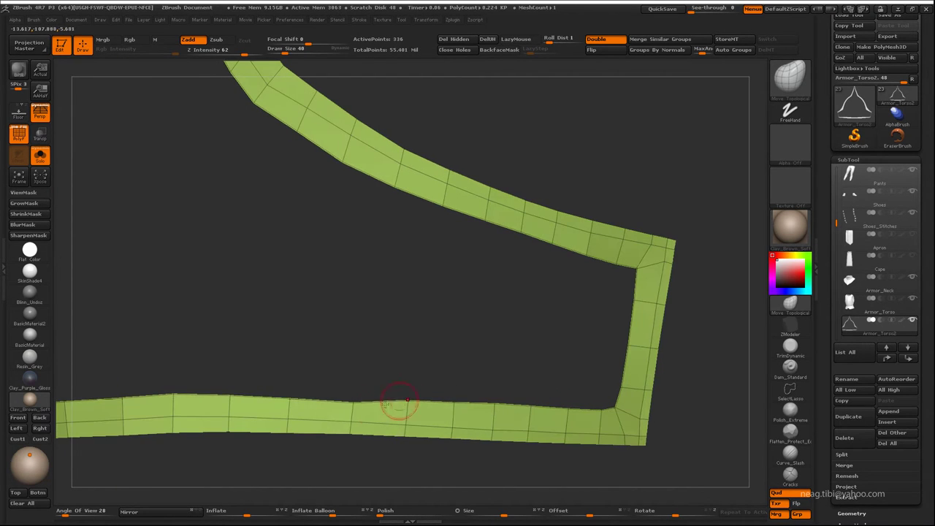
mouse_move(355, 384)
left_mouse_down()
mouse_move(253, 282)
mouse_move(437, 260)
left_mouse_up()
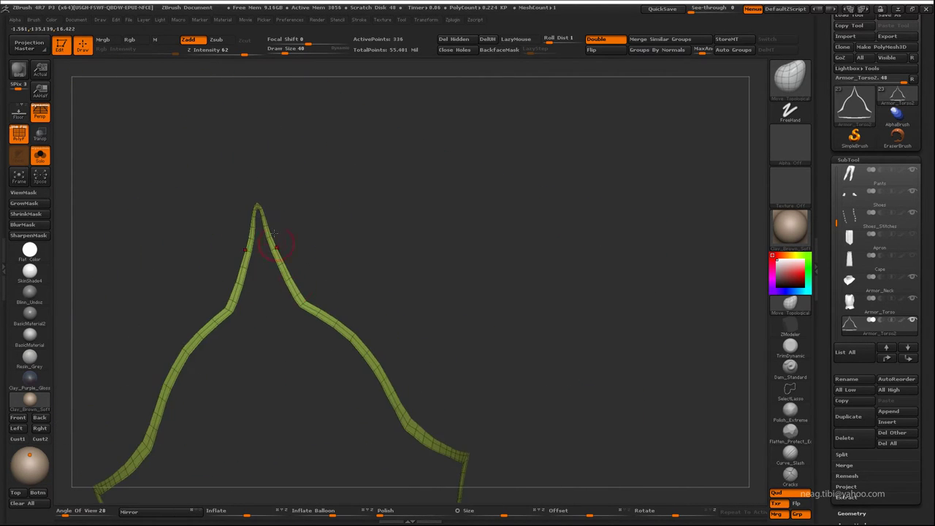
left_click(538, 261, "ctrl+shift")
Step: Zoom onto the plate's left border edge and isolate the Armor_Torso3 edge strip
key("shift+alt+s")
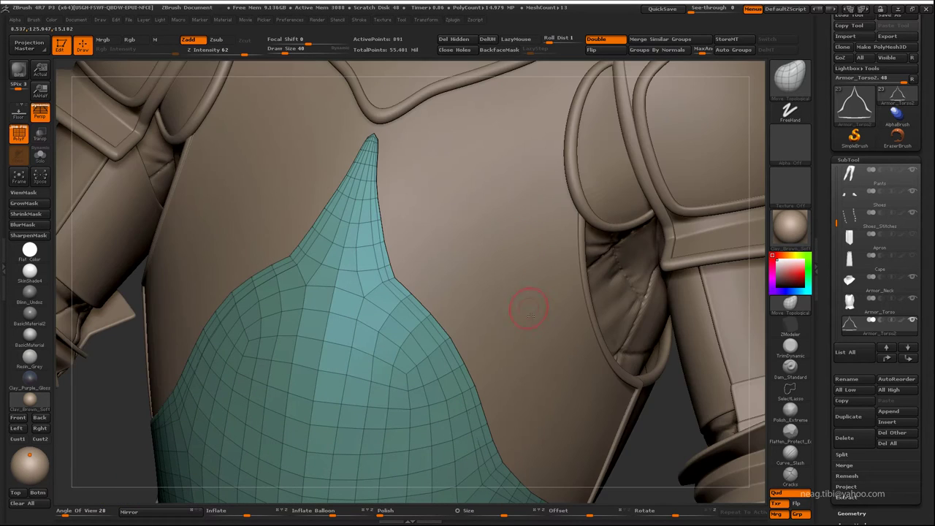
key("f")
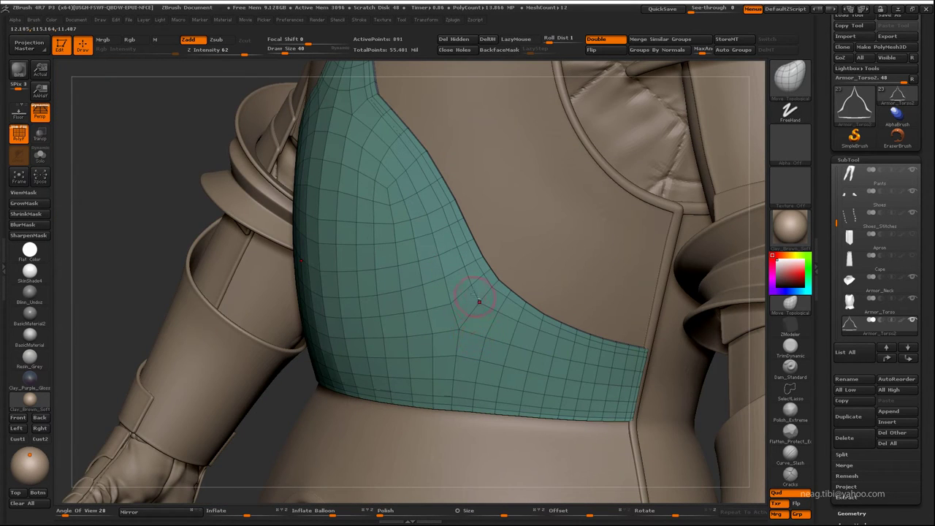
left_click_drag(480, 301, 431, 296)
left_click_drag(470, 330, 394, 341)
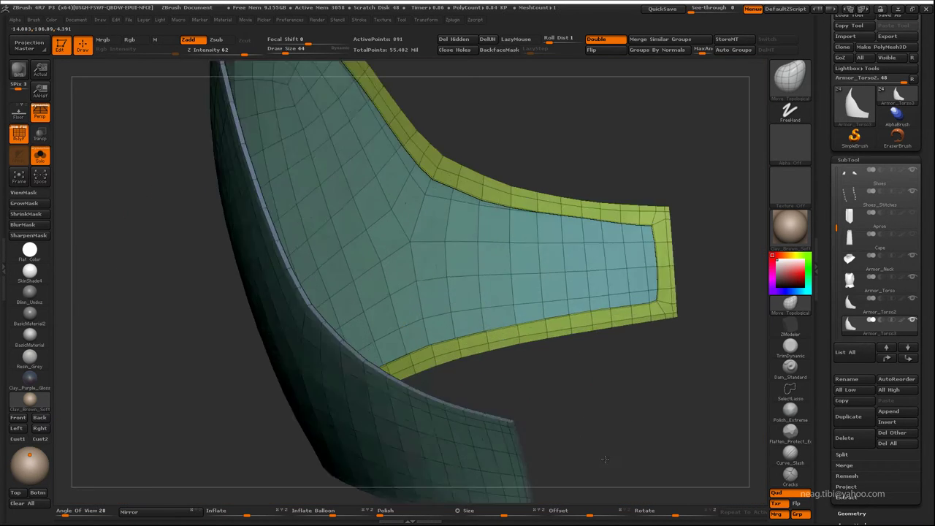
mouse_move(605, 459)
left_mouse_down()
mouse_move(606, 332)
mouse_move(367, 402)
mouse_move(799, 332)
left_mouse_up()
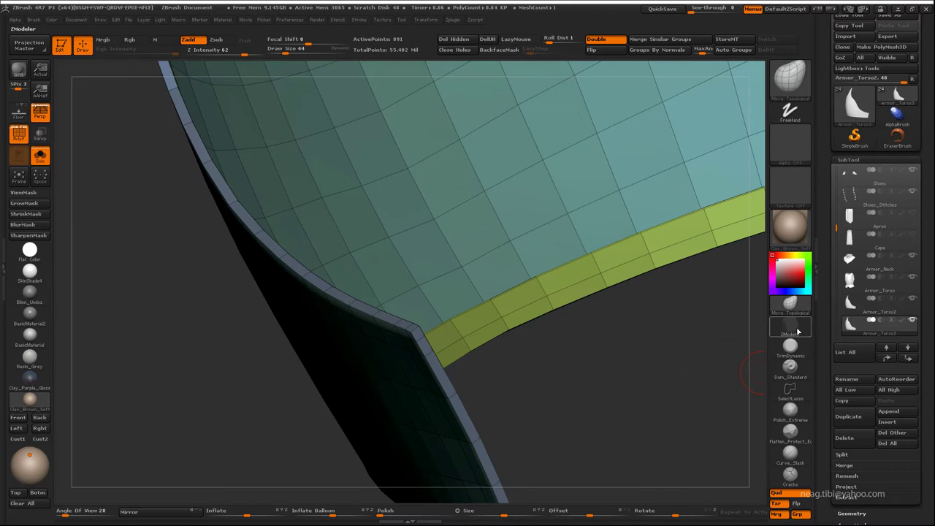
left_click(428, 386, "ctrl+shift")
left_click(518, 396, "ctrl+shift")
left_click(463, 340, "ctrl+shift")
Step: Toggle visibility between the whole mesh, the torso plate and the edge strip
left_click(509, 384, "ctrl+shift")
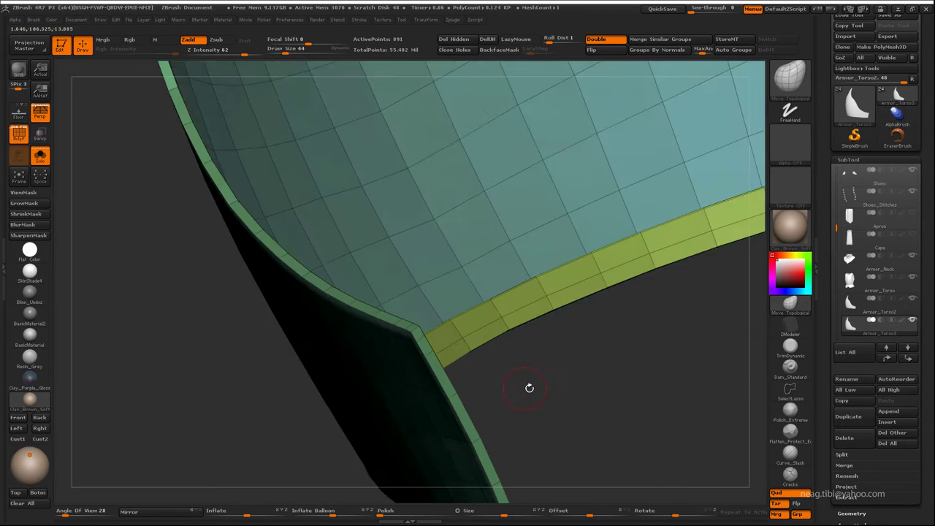
left_click(531, 386, "ctrl+shift")
left_click(532, 392, "ctrl+shift")
left_click(464, 371, "ctrl+shift")
left_click(464, 371, "ctrl+shift")
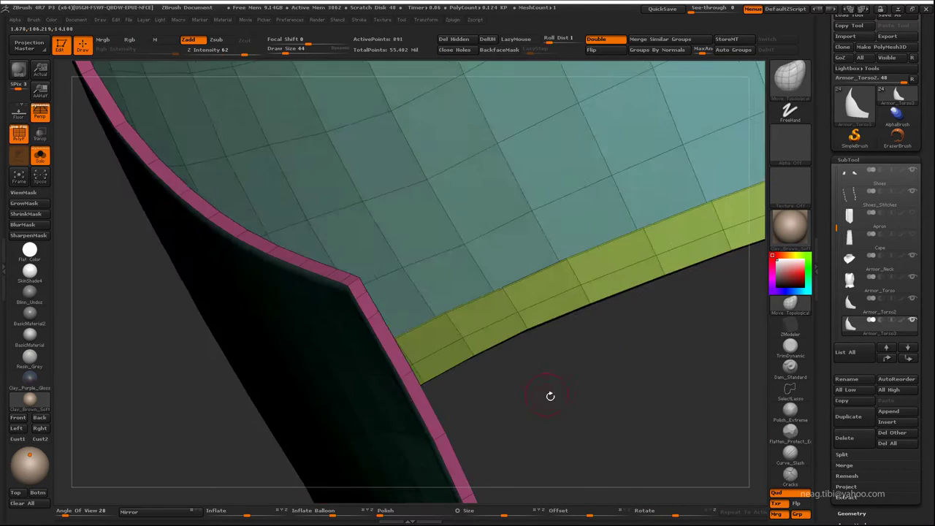
left_click_drag(549, 395, 680, 356)
Step: Insert a single edge loop along the border strip with ZModeler
key("b")
key("z")
key("m")
left_click(749, 355)
key("space")
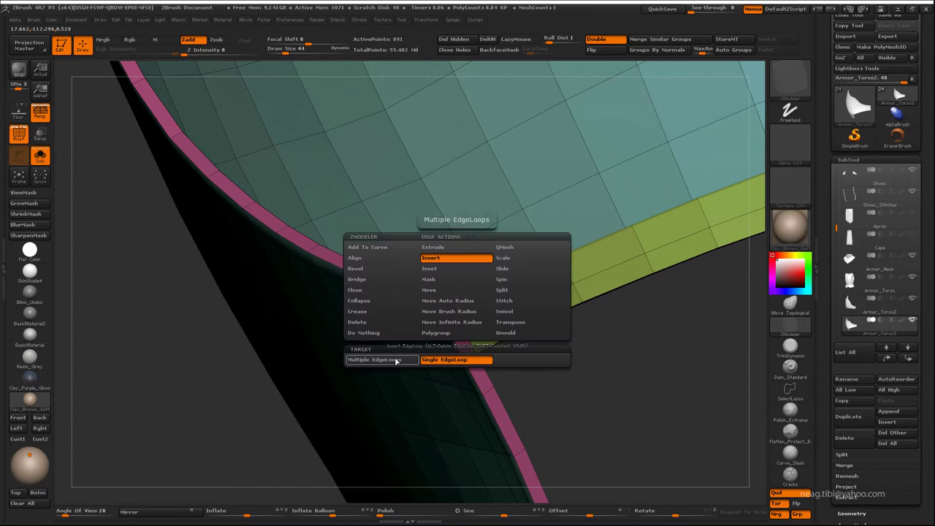
left_click(456, 259)
left_click(462, 333)
left_click_drag(567, 392, 559, 382)
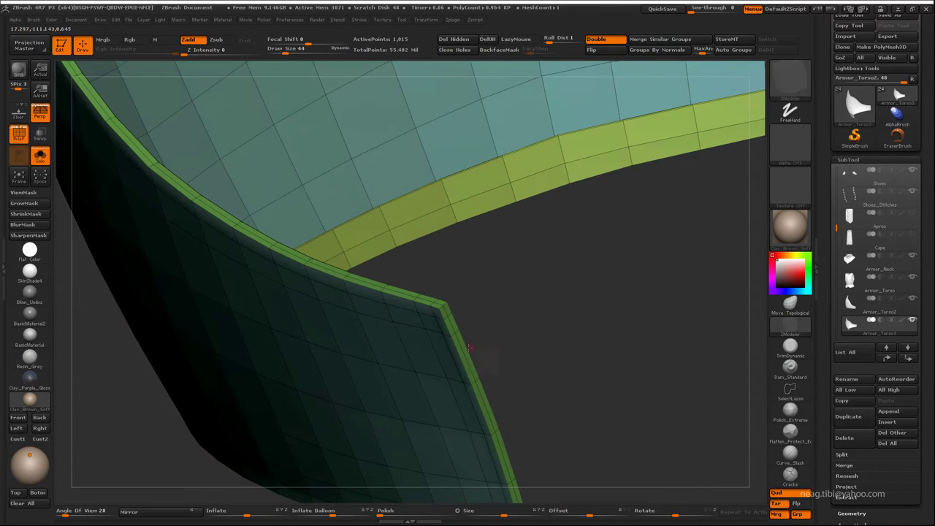
Step: Isolate the border strip and look it over along its arch, bends and the yellow rim band
left_click(459, 338, "ctrl+shift")
mouse_move(508, 336)
left_mouse_down()
mouse_move(563, 262)
mouse_move(476, 64)
left_mouse_up()
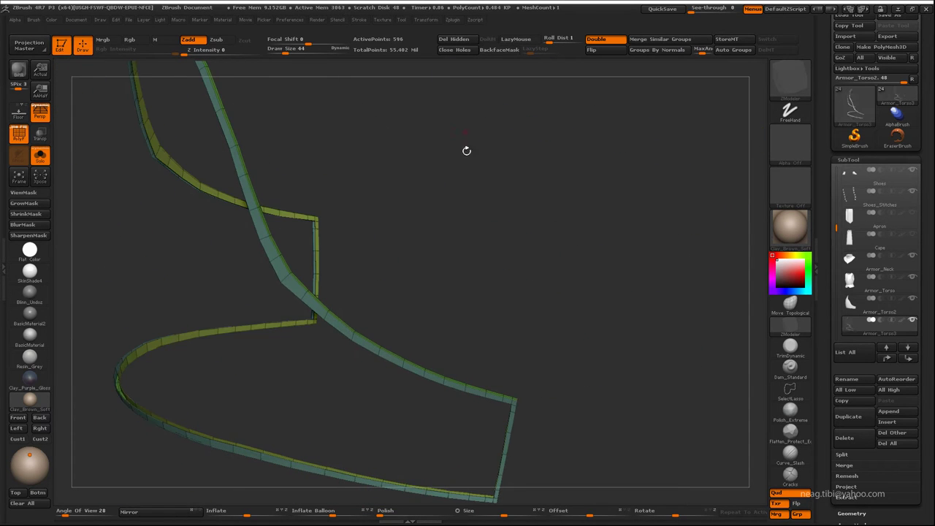
left_click_drag(467, 150, 362, 80, "alt")
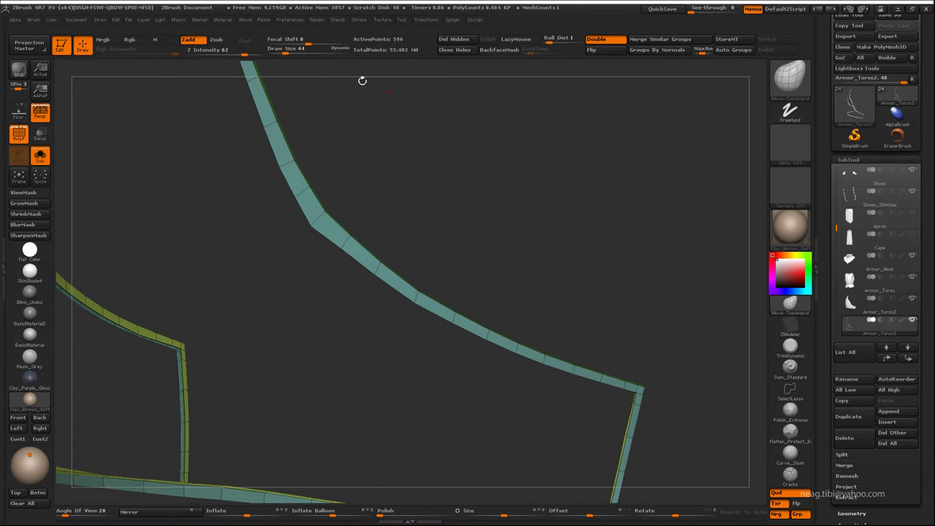
left_click_drag(290, 273, 330, 264)
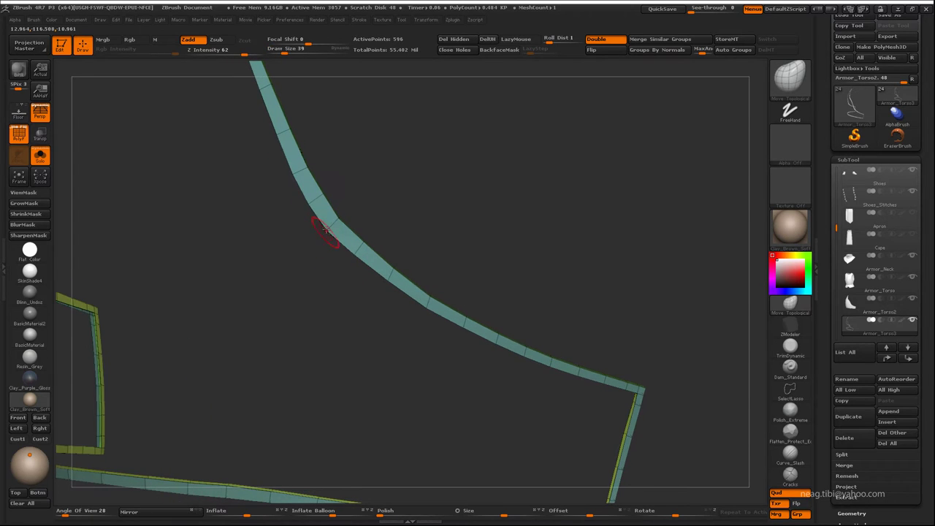
left_click_drag(320, 232, 327, 231)
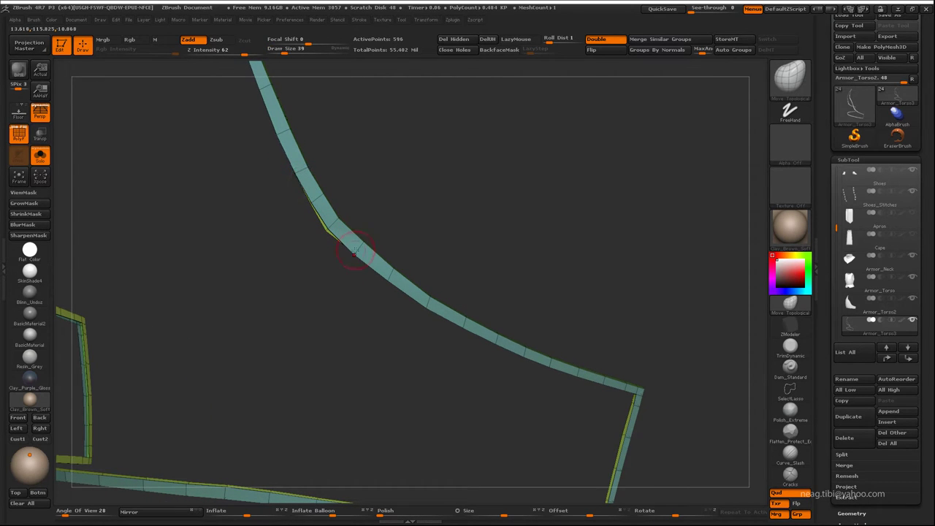
mouse_move(390, 282)
left_mouse_down()
mouse_move(312, 270)
mouse_move(332, 338)
mouse_move(393, 422)
mouse_move(378, 220)
mouse_move(353, 240)
mouse_move(316, 234)
left_mouse_up()
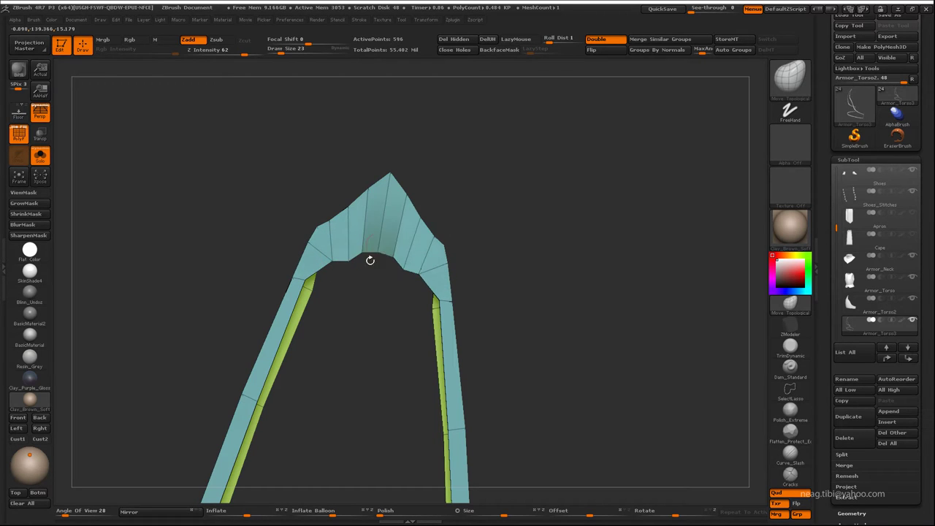
left_click_drag(395, 255, 389, 260)
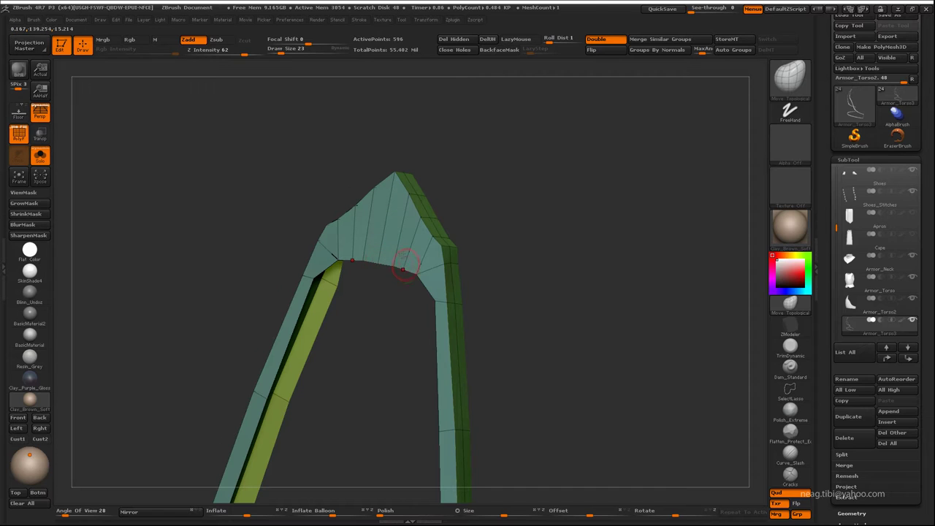
mouse_move(403, 270)
left_mouse_down()
mouse_move(386, 234)
mouse_move(414, 207)
mouse_move(365, 278)
mouse_move(401, 262)
mouse_move(372, 289)
mouse_move(361, 233)
mouse_move(385, 183)
mouse_move(373, 249)
mouse_move(388, 292)
mouse_move(363, 307)
mouse_move(420, 313)
mouse_move(378, 339)
mouse_move(359, 209)
mouse_move(441, 297)
mouse_move(409, 305)
mouse_move(468, 332)
mouse_move(426, 313)
mouse_move(430, 337)
mouse_move(290, 296)
mouse_move(292, 434)
mouse_move(229, 255)
mouse_move(359, 256)
left_mouse_up()
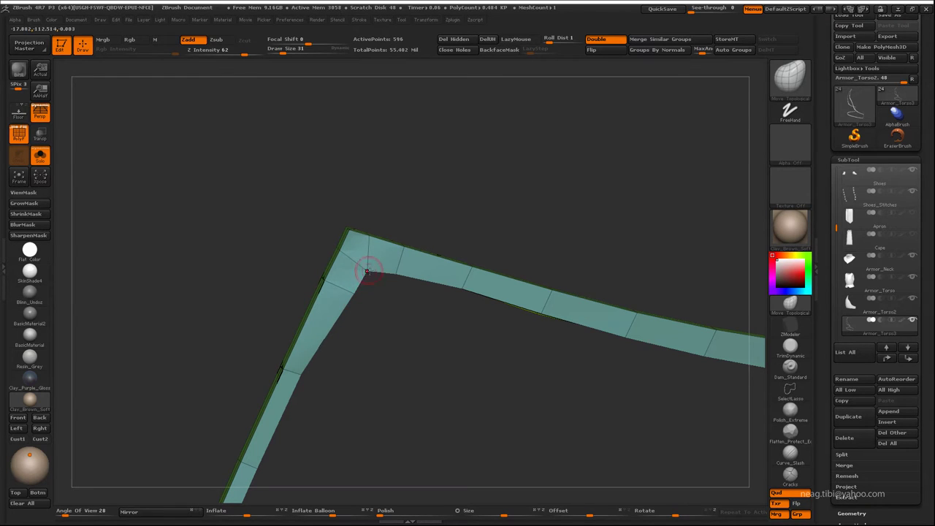
left_click_drag(388, 286, 405, 256)
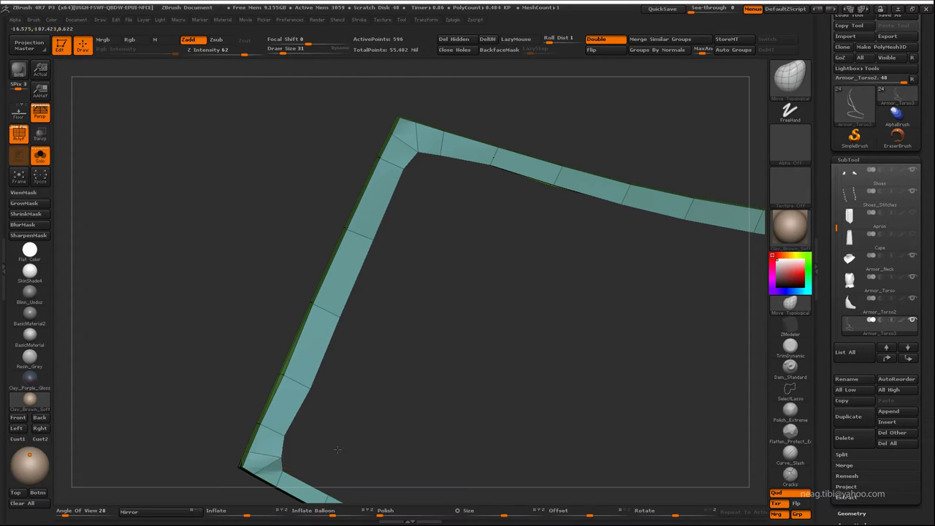
mouse_move(343, 319)
left_mouse_down()
mouse_move(288, 356)
mouse_move(332, 378)
left_mouse_up()
left_click_drag(377, 400, 310, 333)
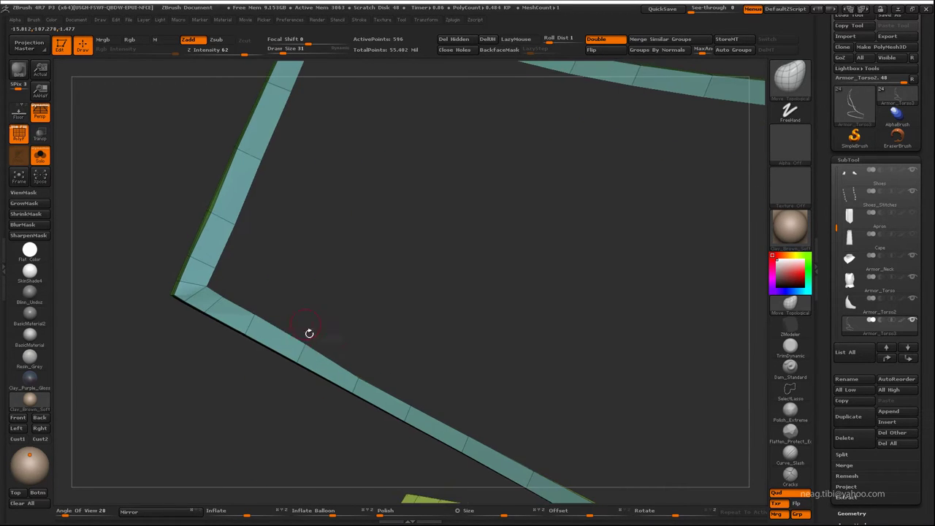
mouse_move(358, 374)
left_mouse_down()
mouse_move(350, 338)
mouse_move(350, 356)
left_mouse_up()
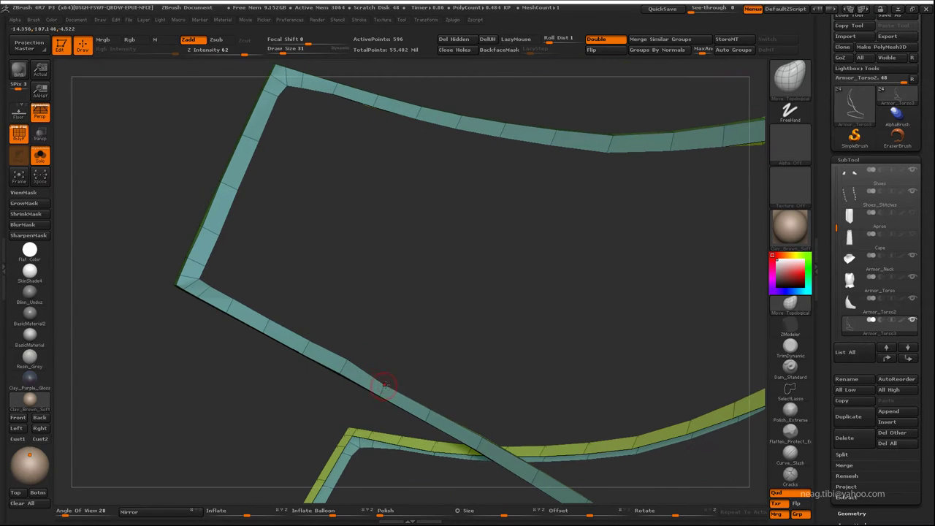
mouse_move(385, 386)
left_mouse_down()
mouse_move(319, 310)
mouse_move(369, 351)
left_mouse_up()
mouse_move(409, 391)
left_mouse_down()
mouse_move(334, 318)
mouse_move(356, 334)
left_mouse_up()
left_click_drag(417, 367, 372, 344)
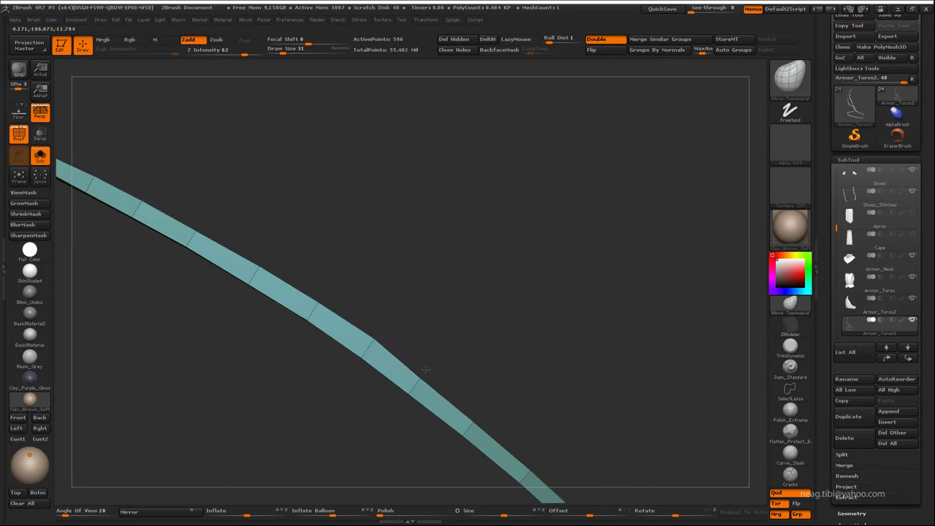
left_click_drag(425, 370, 380, 334)
mouse_move(433, 351)
left_mouse_down()
mouse_move(369, 330)
mouse_move(390, 341)
mouse_move(284, 184)
mouse_move(461, 497)
mouse_move(390, 306)
mouse_move(417, 278)
mouse_move(548, 279)
left_mouse_up()
Step: Extrude the whole strip with ZModeler, undo, and re-extrude it as a wider band
key("b")
key("z")
key("m")
key("space")
left_click(245, 226)
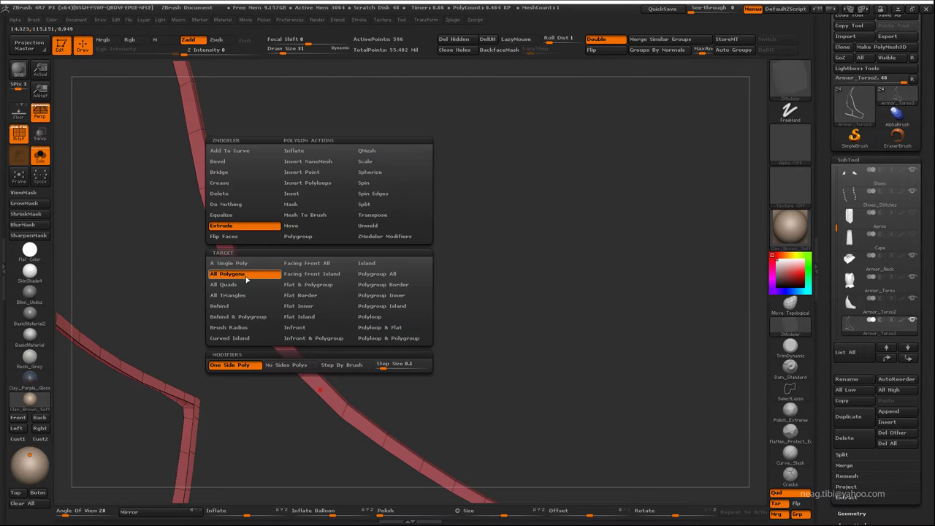
mouse_move(246, 279)
left_mouse_down("alt")
mouse_move(376, 288)
mouse_move(251, 298)
left_mouse_up("alt")
left_click(224, 326)
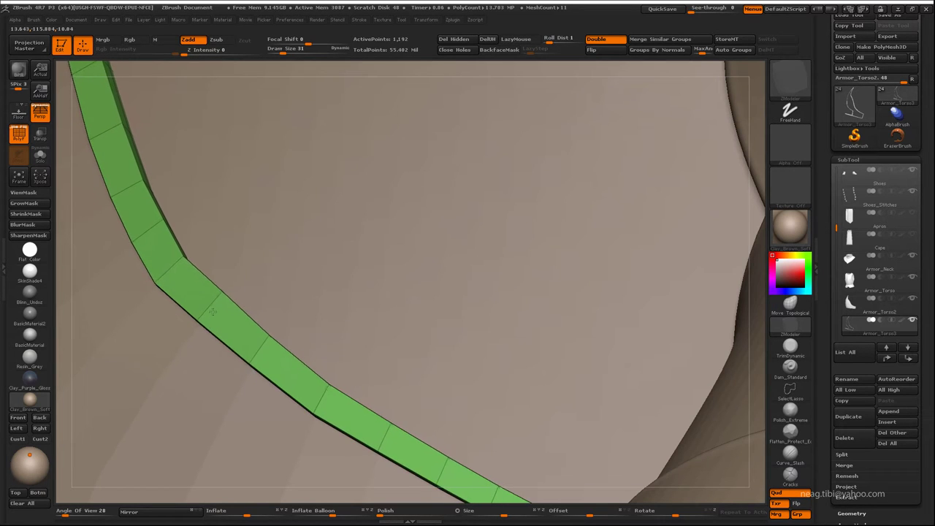
mouse_move(224, 326)
left_mouse_down()
mouse_move(257, 359)
mouse_move(242, 321)
mouse_move(299, 282)
mouse_move(324, 290)
mouse_move(348, 246)
mouse_move(369, 266)
left_mouse_up()
key("ctrl+z")
left_click_drag(348, 423, 400, 281)
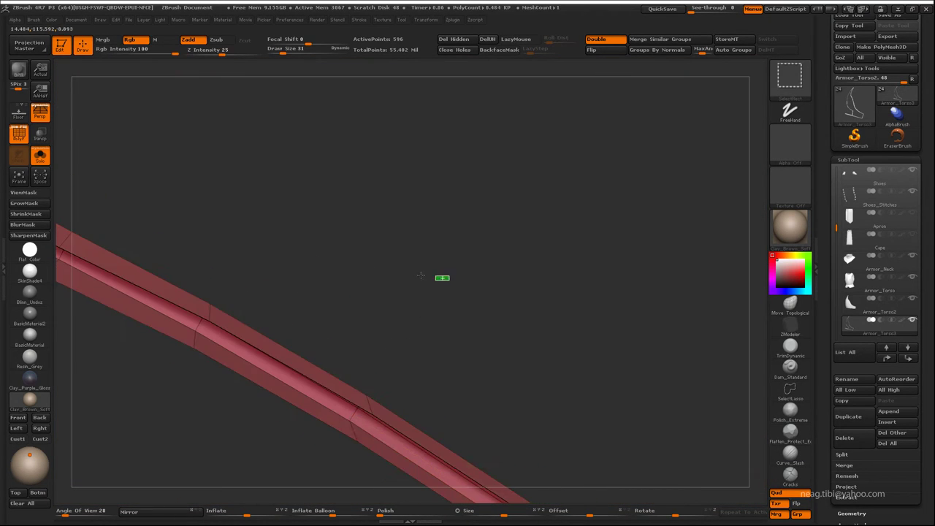
Step: Mask the strap's middle polygroup, extrude it into a thicker band, and close its holes
left_click(390, 274, "ctrl")
left_click(388, 274, "ctrl")
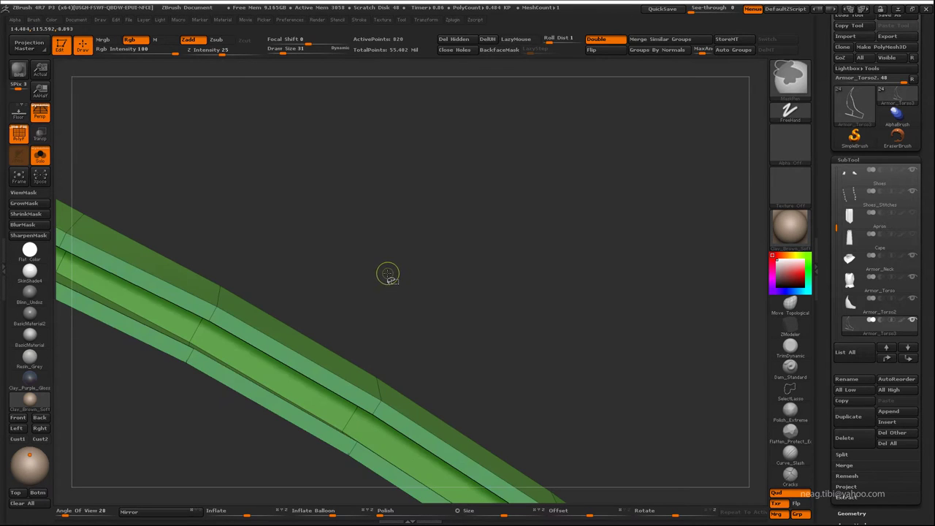
key("ctrl+w")
left_click(420, 299, "ctrl")
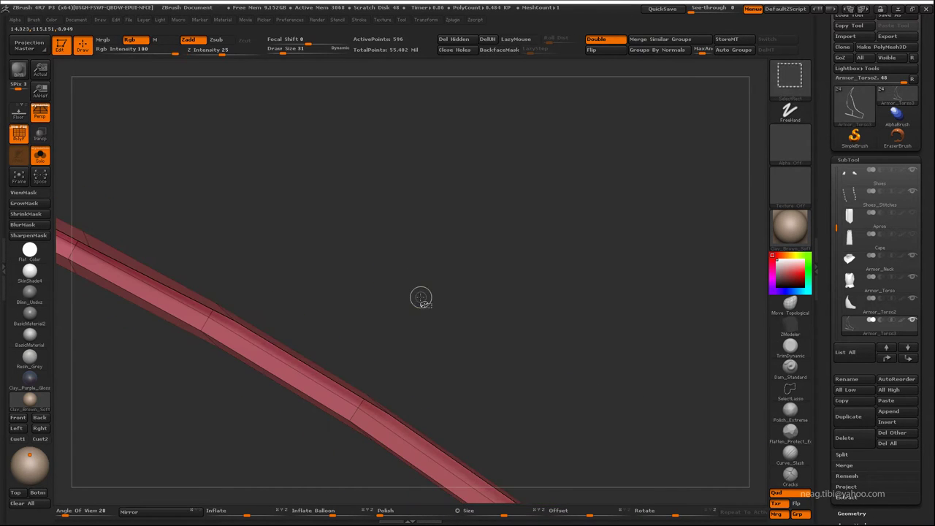
left_click(410, 298, "ctrl")
left_click_drag(407, 298, 429, 146)
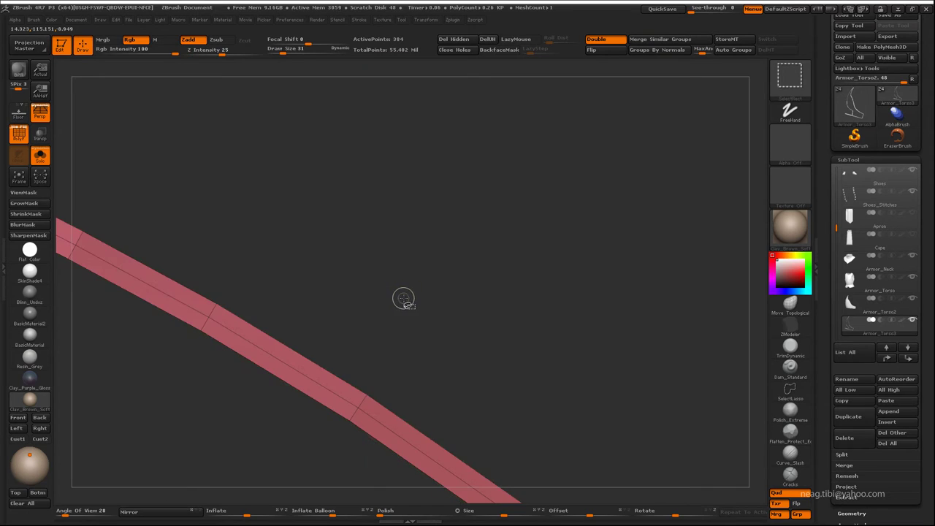
left_click(448, 62)
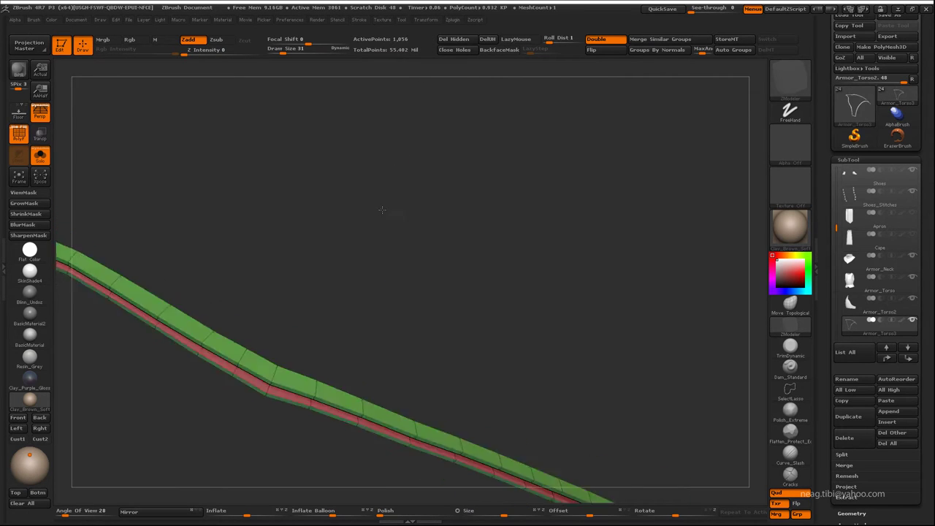
Step: MergeDown the rim band into the Armor_Torso2 plate and inspect the result
left_click(852, 303)
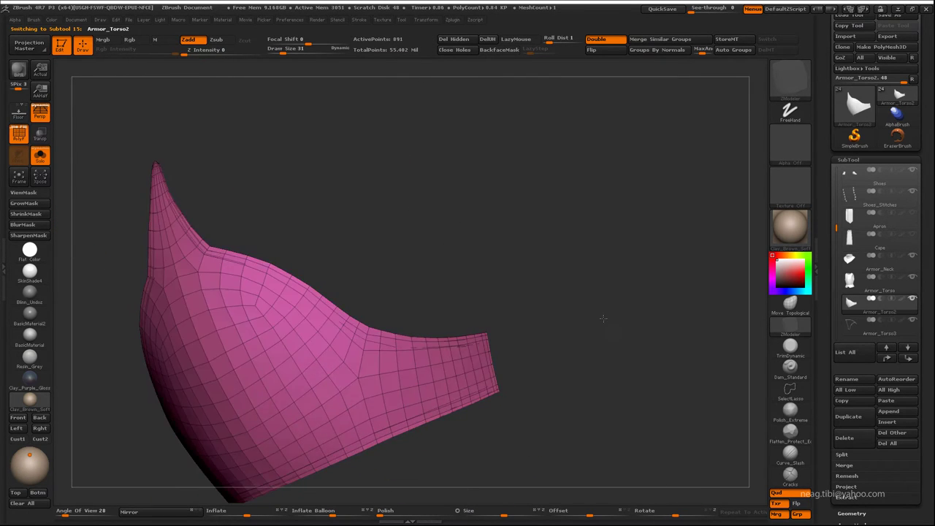
left_click(854, 475)
left_click(748, 493)
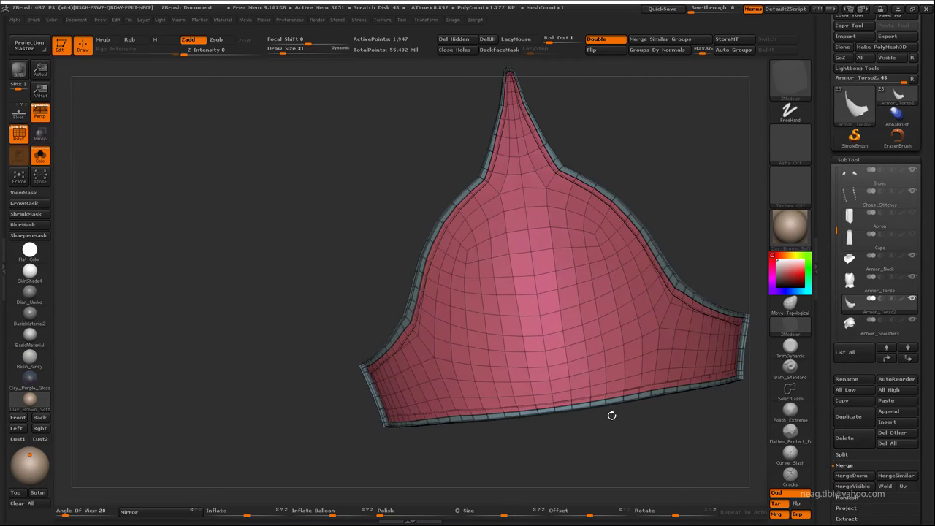
left_click_drag(611, 414, 590, 472)
left_click_drag(676, 459, 637, 454)
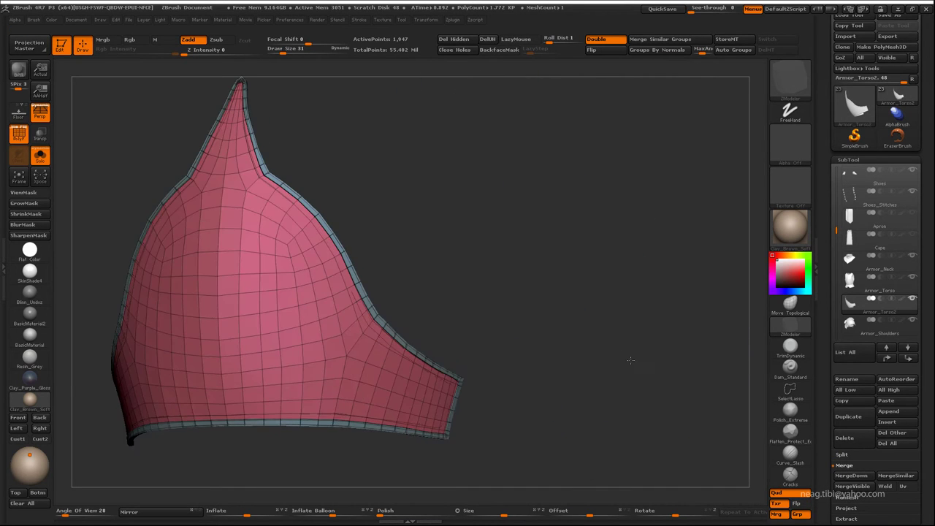
Step: Frame the armored figure and inspect the Armor_Torso2 plate solo with double-sided display
key("shift+f")
left_click_drag(565, 418, 545, 411)
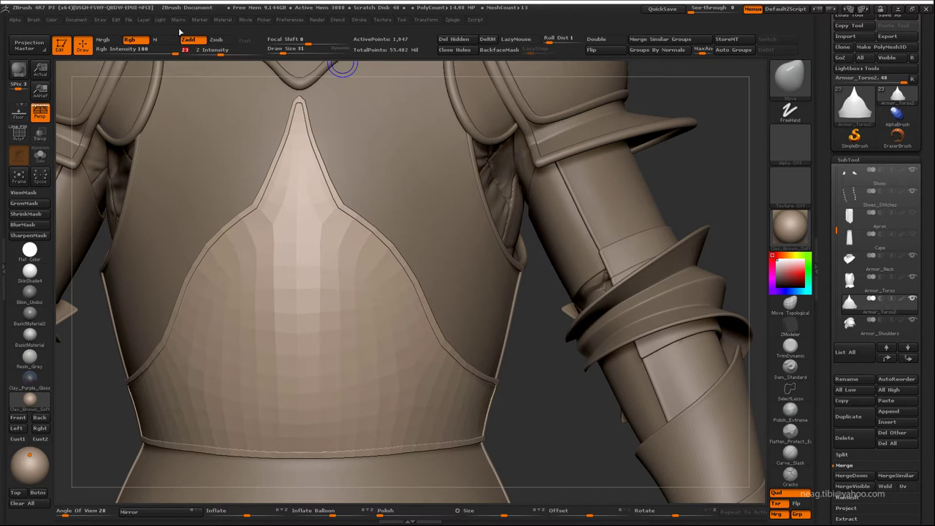
key("f")
mouse_move(626, 278)
left_mouse_down("alt")
mouse_move(648, 257)
mouse_move(680, 269)
left_mouse_up("alt")
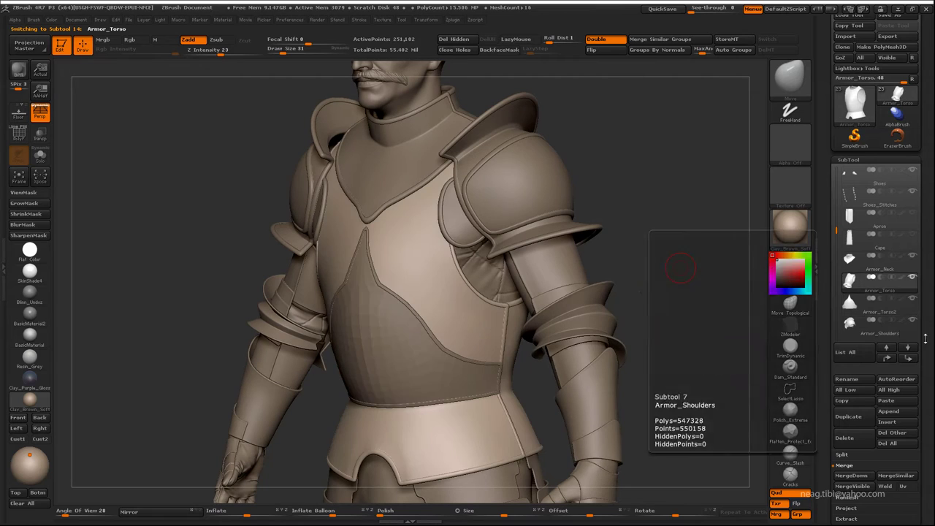
left_click_drag(925, 339, 840, 117)
left_click(850, 84)
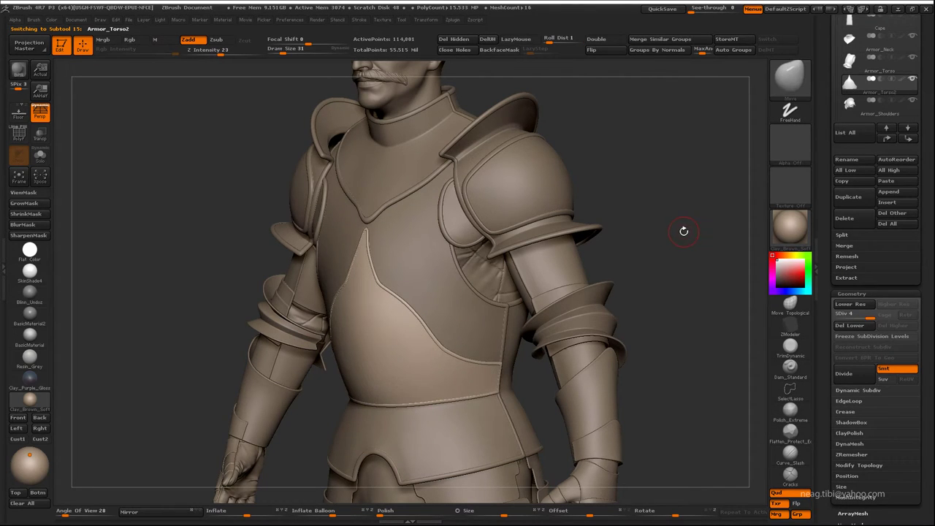
key("shift+s")
key("shift+d")
mouse_move(604, 128)
left_mouse_down("alt")
mouse_move(418, 316)
mouse_move(484, 270)
mouse_move(529, 281)
mouse_move(538, 234)
left_mouse_up("alt")
key("shift+f")
key("shift+f")
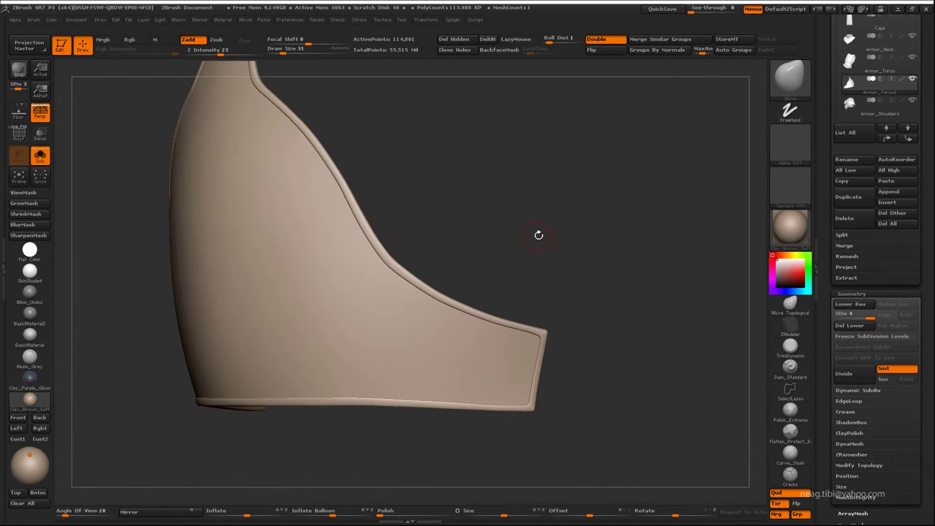
Step: MergeDown Armor_Torso2 into the main Armor_Torso mesh and view the merged torso solo
key("shift+s")
mouse_move(622, 380)
left_mouse_down("alt")
mouse_move(678, 250)
mouse_move(676, 300)
mouse_move(705, 291)
left_mouse_up("alt")
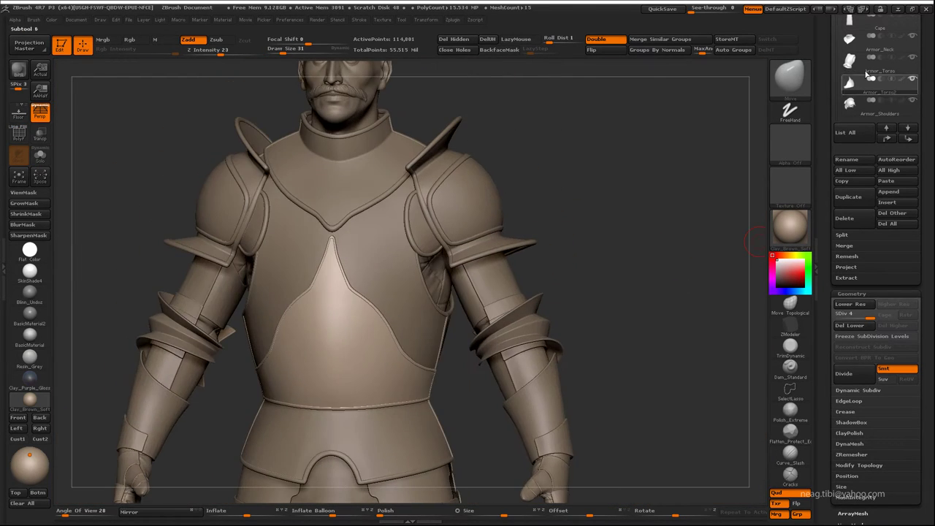
key("alt+Up")
left_click(850, 251)
left_click(852, 256)
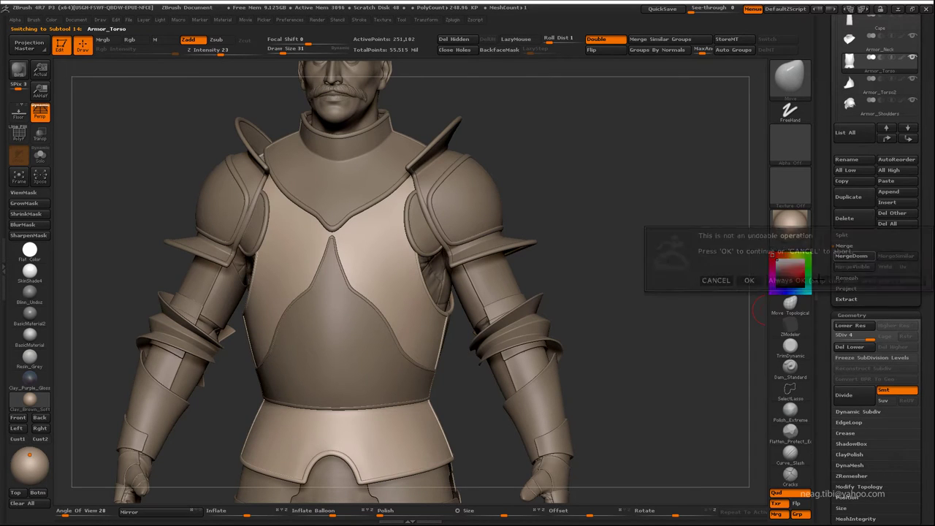
left_click(707, 278)
key("shift+s")
mouse_move(695, 285)
left_mouse_down()
mouse_move(643, 294)
mouse_move(622, 215)
mouse_move(715, 349)
mouse_move(702, 322)
mouse_move(735, 299)
left_mouse_up()
Step: Drop Armor_Torso to SDiv 2, mask the vertical strap, and pick the Move brush
key("shift+d")
key("shift+d")
key("shift+d")
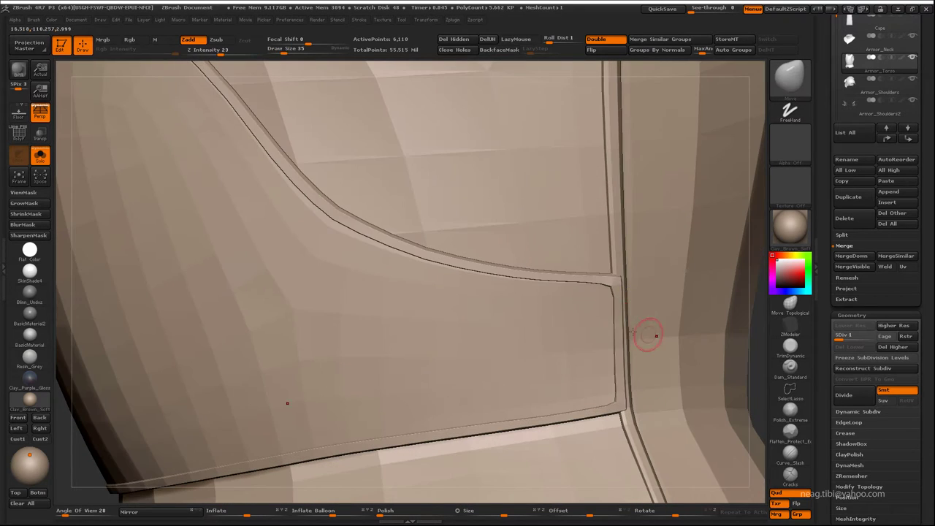
key("w")
left_click(614, 229, "ctrl")
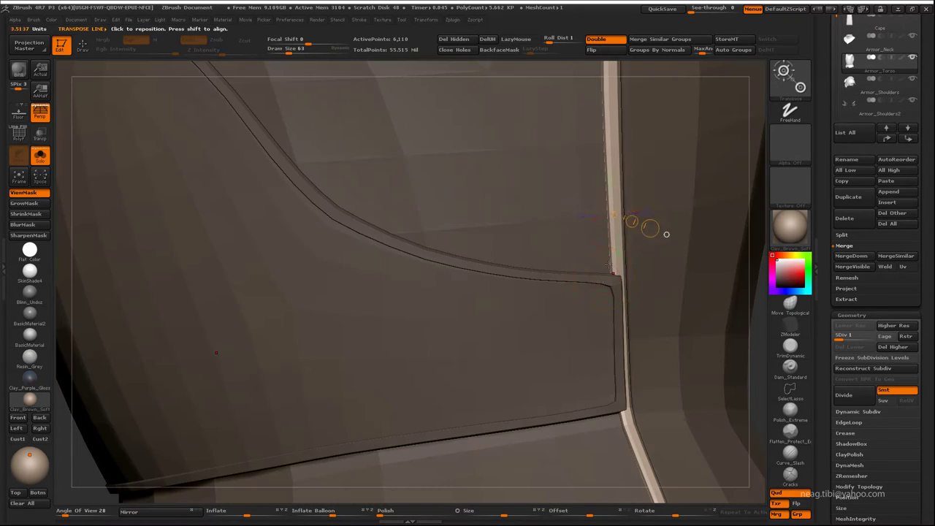
key("q")
key("d")
left_click_drag(226, 57, 480, 241)
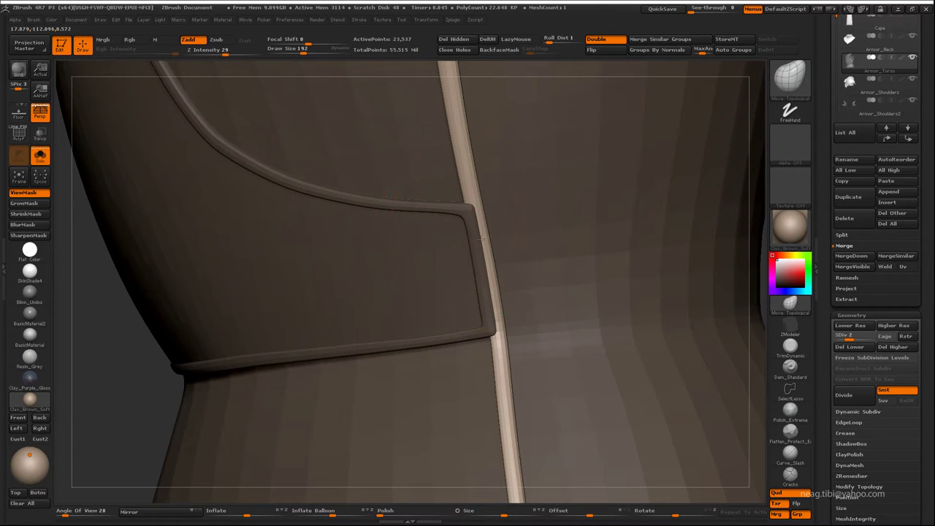
key("b")
key("m")
key("v")
Step: Invert the mask and pull the rim band ends cleanly against the strap
mouse_move(494, 333)
left_mouse_down()
mouse_move(482, 335)
mouse_move(461, 238)
left_mouse_up()
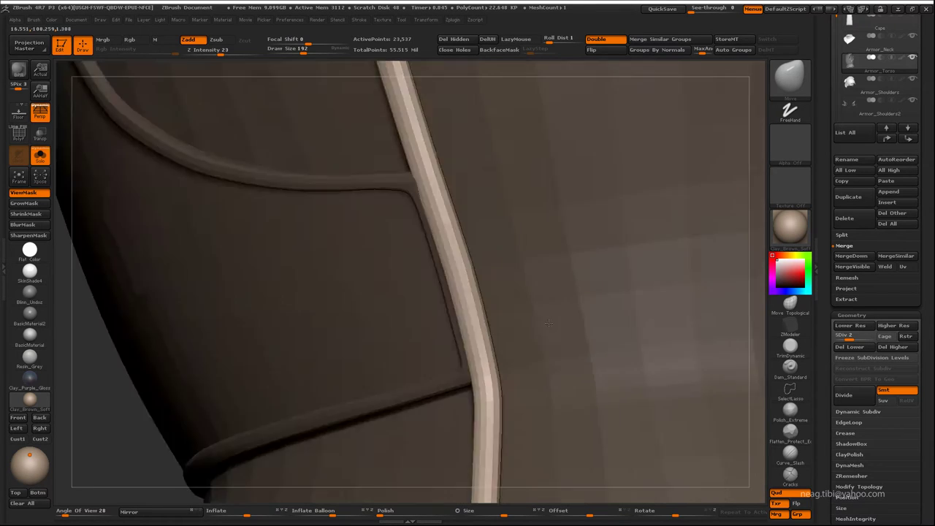
key("w")
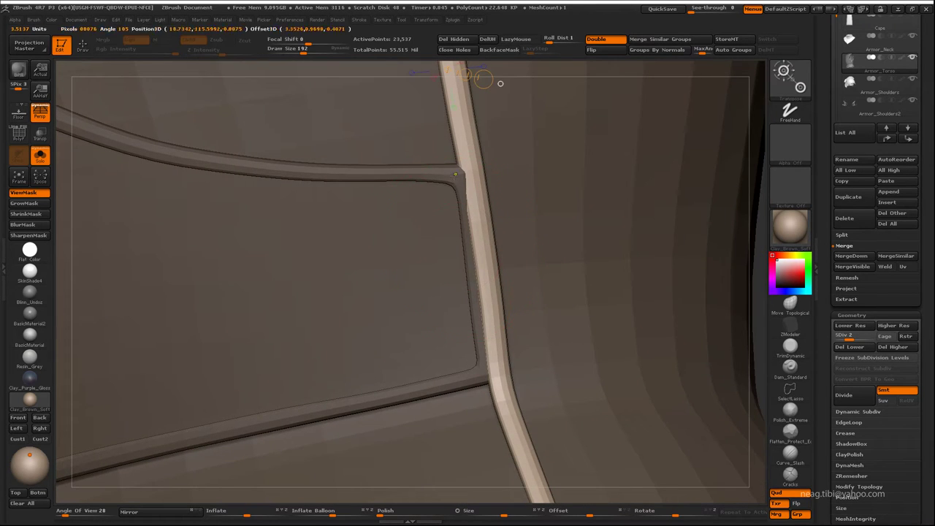
key("q")
left_click_drag(473, 269, 454, 204)
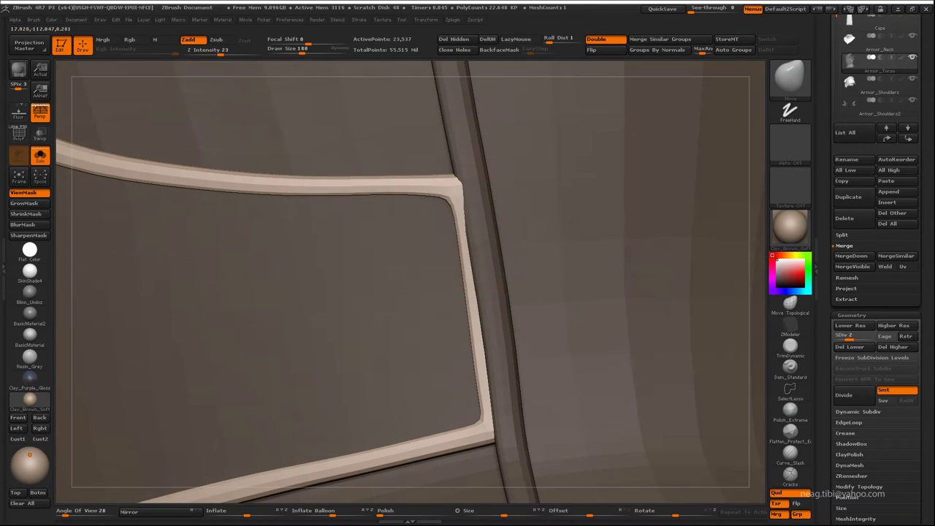
left_click_drag(459, 237, 454, 236)
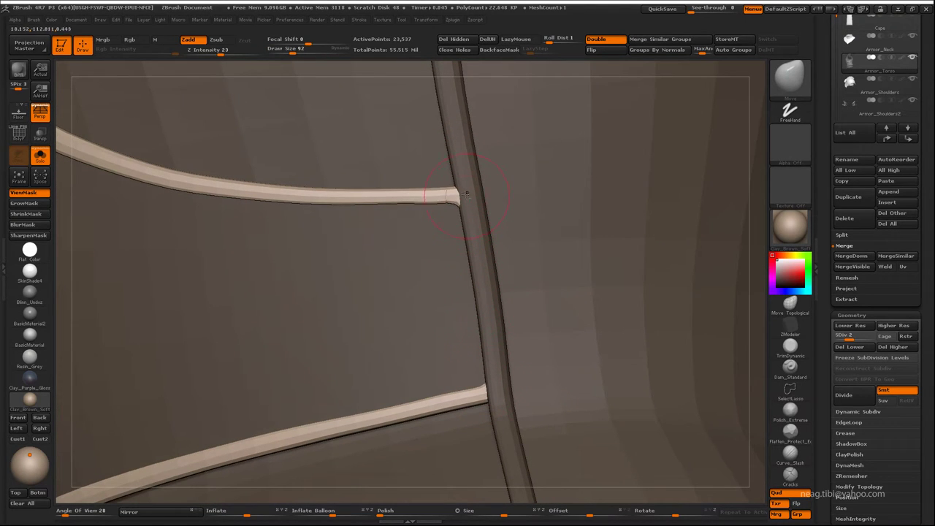
left_click_drag(468, 205, 428, 284, "alt")
key("f")
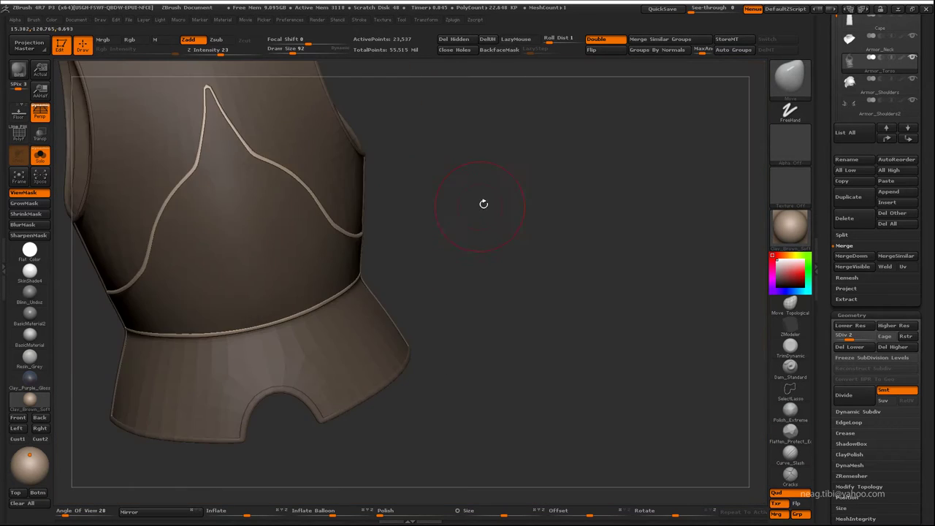
mouse_move(482, 202)
left_mouse_down()
mouse_move(414, 240)
mouse_move(409, 307)
mouse_move(446, 263)
left_mouse_up()
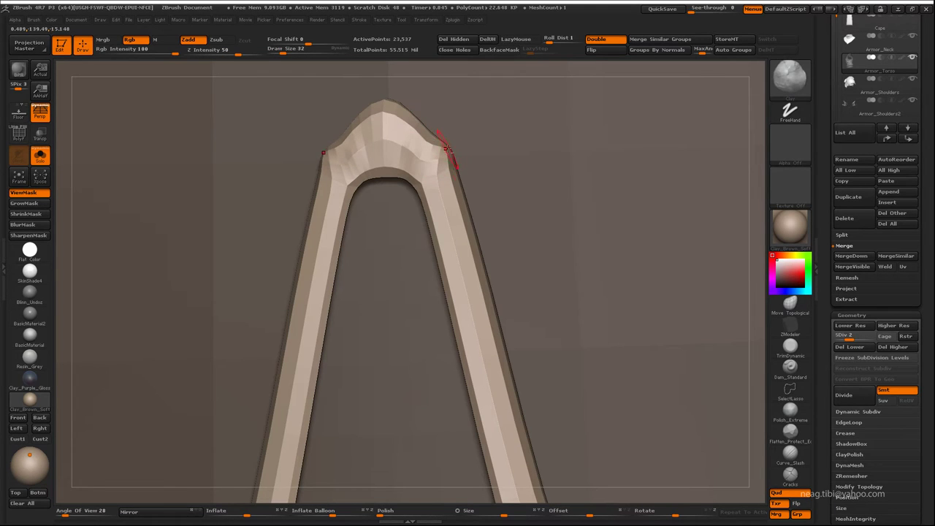
Step: Turn off Rgb and smooth the rim band's pointed tip into a rounded curve
left_click(142, 41)
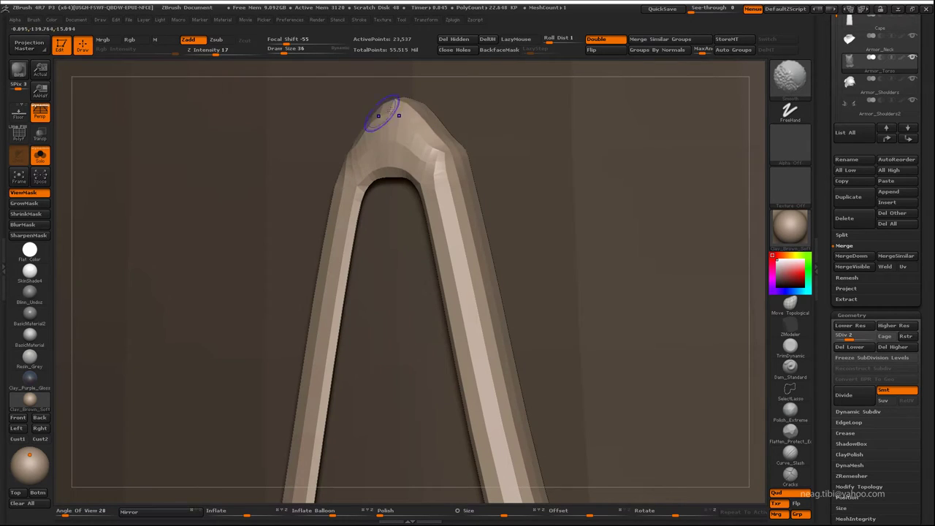
key("shift")
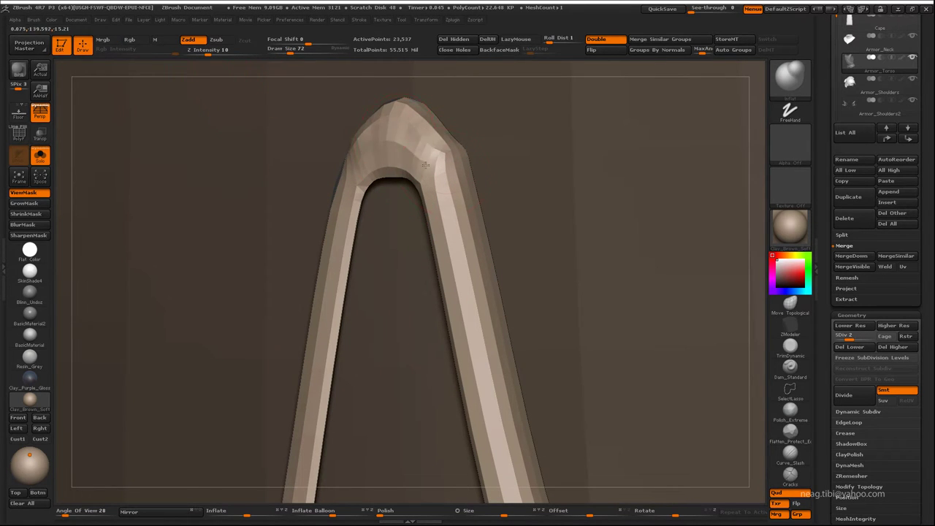
key("shift")
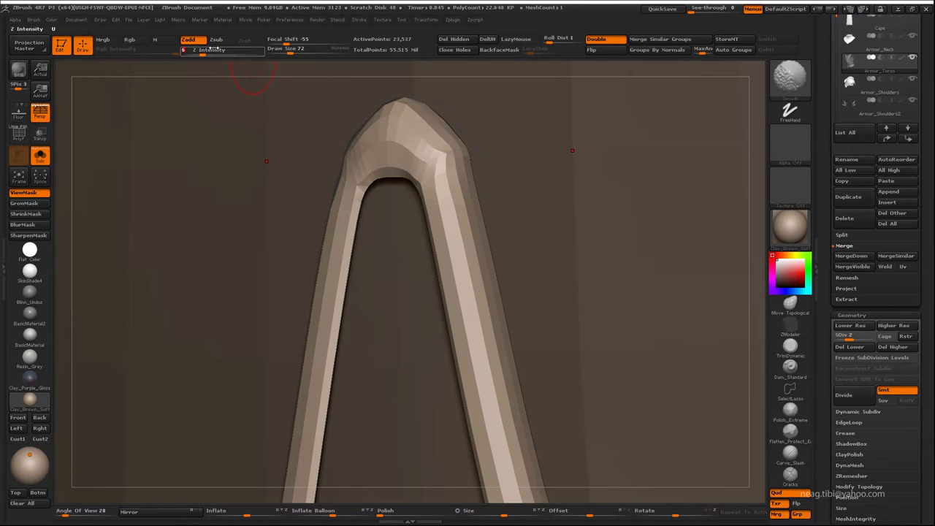
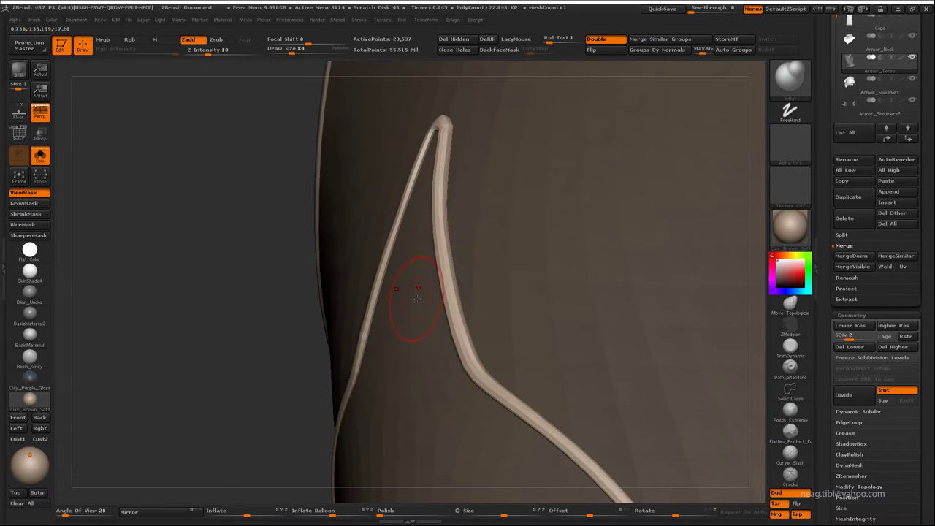
Step: Zoom out from the trim tube to a three-quarter vest view, then show every subtool of the knight
left_click_drag(407, 302, 279, 375)
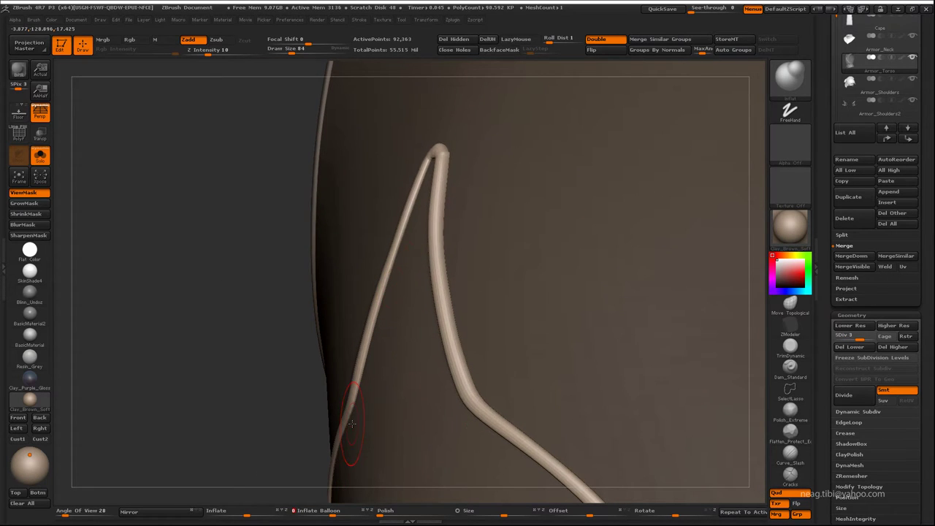
mouse_move(345, 439)
left_mouse_down()
mouse_move(303, 307)
mouse_move(585, 396)
left_mouse_up()
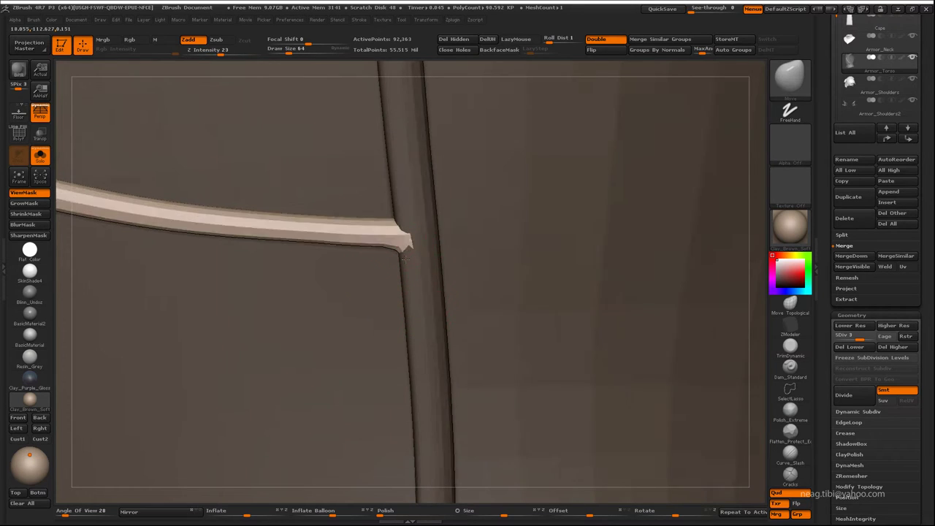
mouse_move(404, 255)
left_mouse_down()
mouse_move(284, 316)
mouse_move(517, 291)
mouse_move(492, 302)
left_mouse_up()
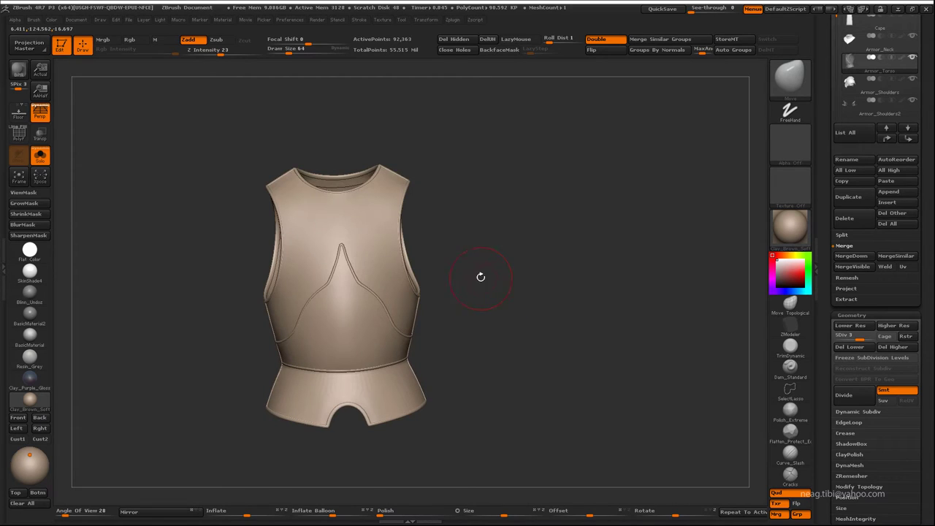
mouse_move(503, 239)
left_mouse_down()
mouse_move(525, 241)
mouse_move(531, 261)
mouse_move(584, 224)
mouse_move(562, 215)
mouse_move(593, 223)
mouse_move(586, 194)
mouse_move(417, 288)
mouse_move(552, 238)
left_mouse_up()
key("shift+s")
Step: Solo the torso armor at its lowest subdivision with the polygroup wireframe showing
key("shift+d")
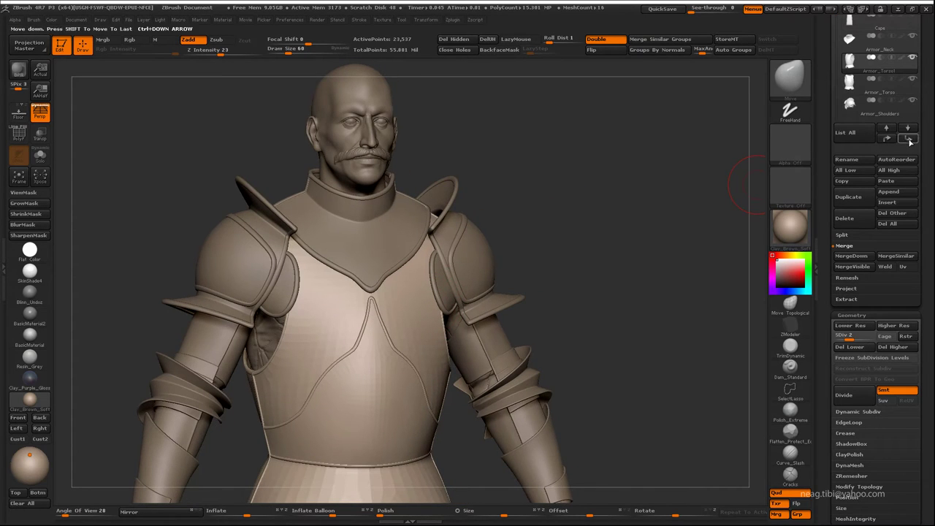
left_click(910, 141)
key("ctrl+shift+s")
key("shift+d")
key("b")
key("m")
key("v")
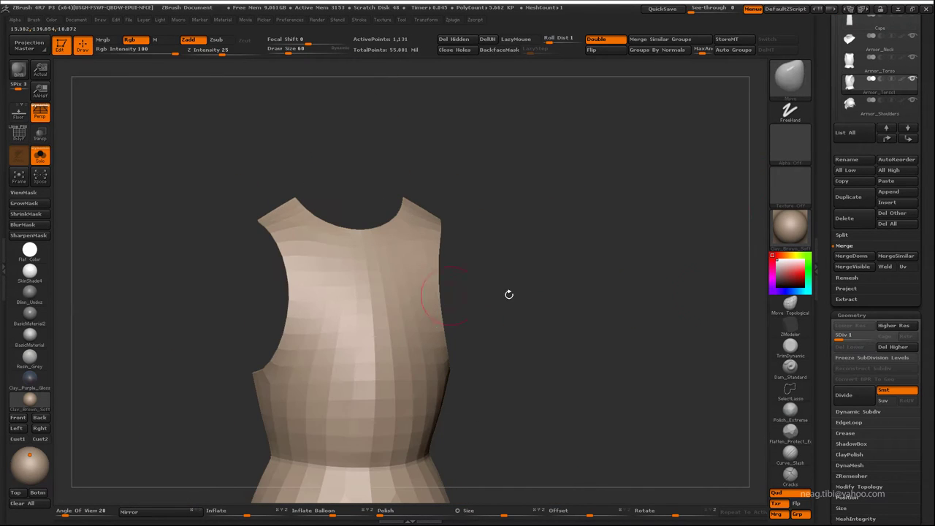
key("shift+f")
Step: Lasso-isolate the two armhole edge strips, hiding the rest of the torso mesh, and switch to ZModeler
mouse_move(443, 134)
left_mouse_down()
mouse_move(598, 155)
mouse_move(282, 250)
left_mouse_up()
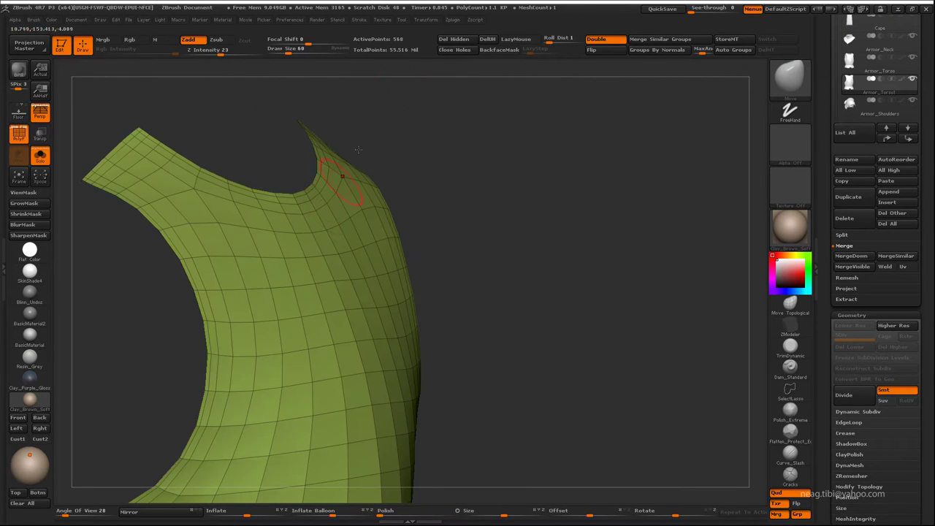
mouse_move(442, 71)
left_mouse_down()
mouse_move(512, 110)
mouse_move(638, 128)
mouse_move(302, 334)
left_mouse_up()
key("shift+ctrl+s")
key("shift+ctrl+s")
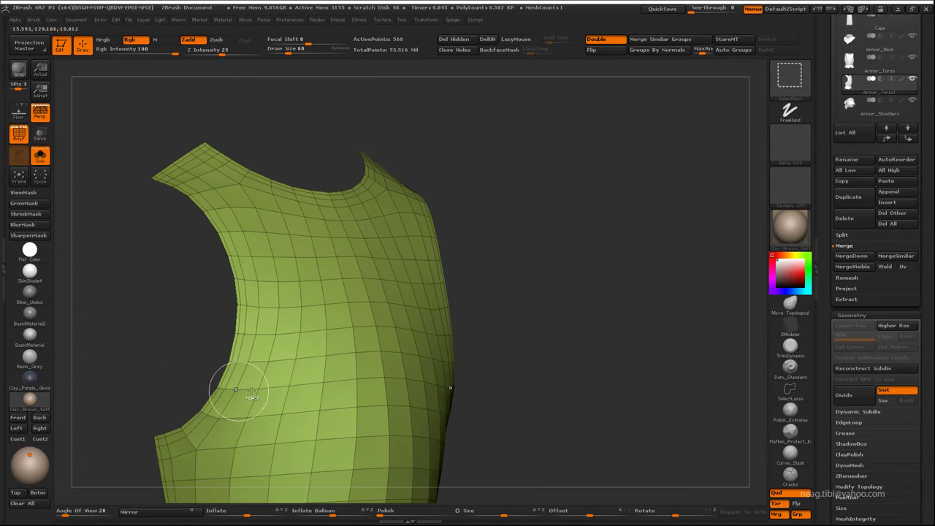
left_click(790, 399)
left_click(757, 410)
left_click(210, 432, "ctrl+shift")
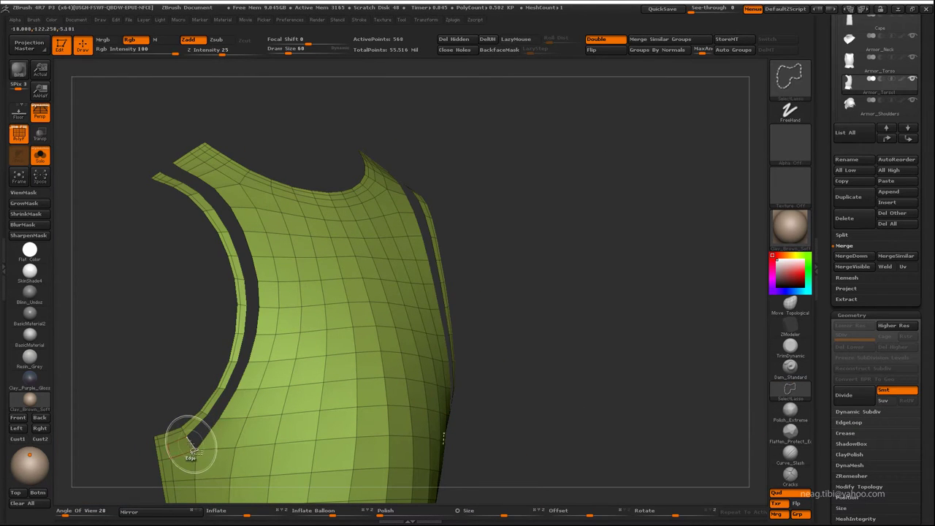
left_click_drag(125, 351, 502, 148, "ctrl+shift")
mouse_move(295, 251)
left_mouse_down()
mouse_move(329, 292)
mouse_move(287, 383)
mouse_move(397, 390)
mouse_move(428, 251)
mouse_move(241, 162)
left_mouse_up()
key("b")
key("z")
key("m")
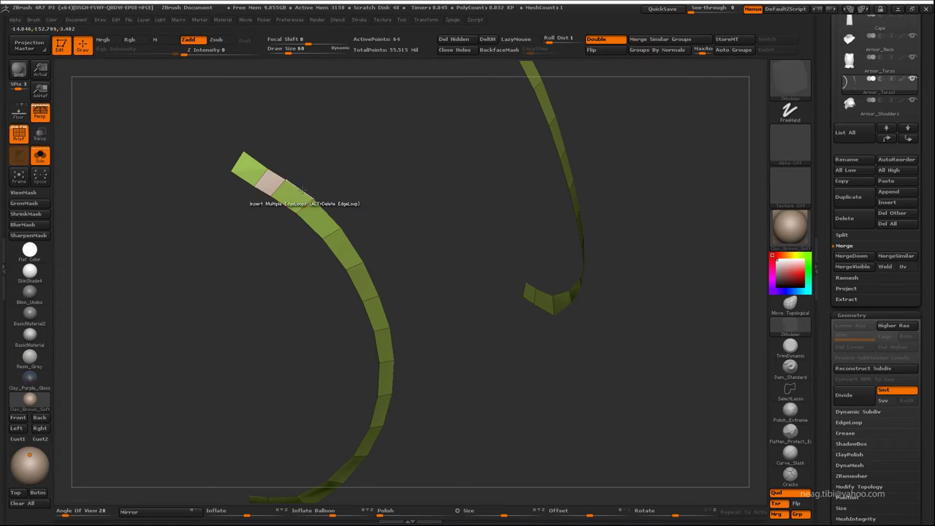
Step: Delete the end edge loop of the armhole strips, then switch to the Move Topological brush
key("space")
left_click(261, 188)
left_click_drag(267, 212, 383, 178)
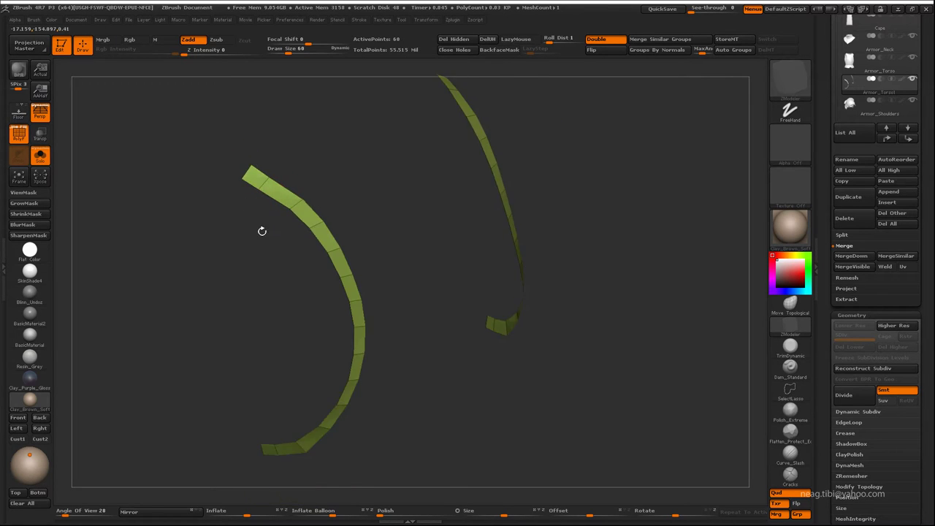
key("b")
key("m")
key("t")
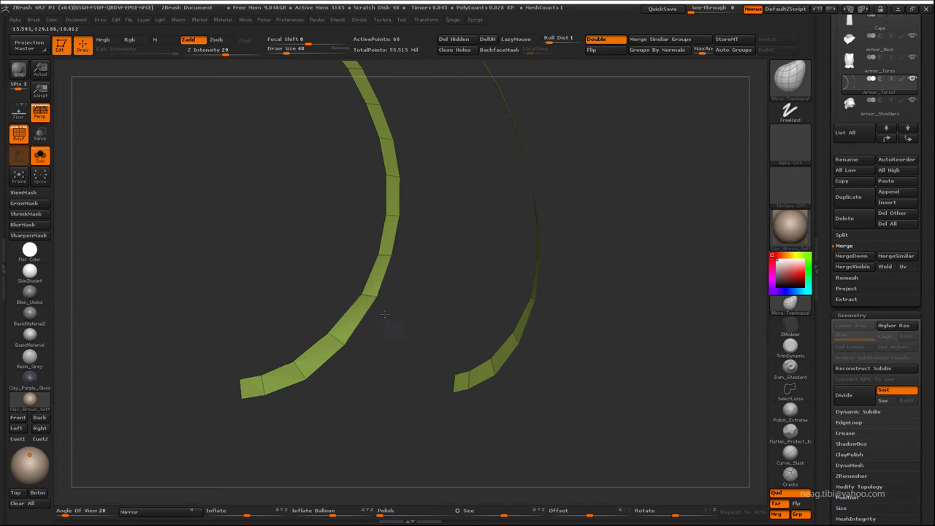
mouse_move(381, 315)
left_mouse_down()
mouse_move(429, 88)
mouse_move(392, 326)
left_mouse_up()
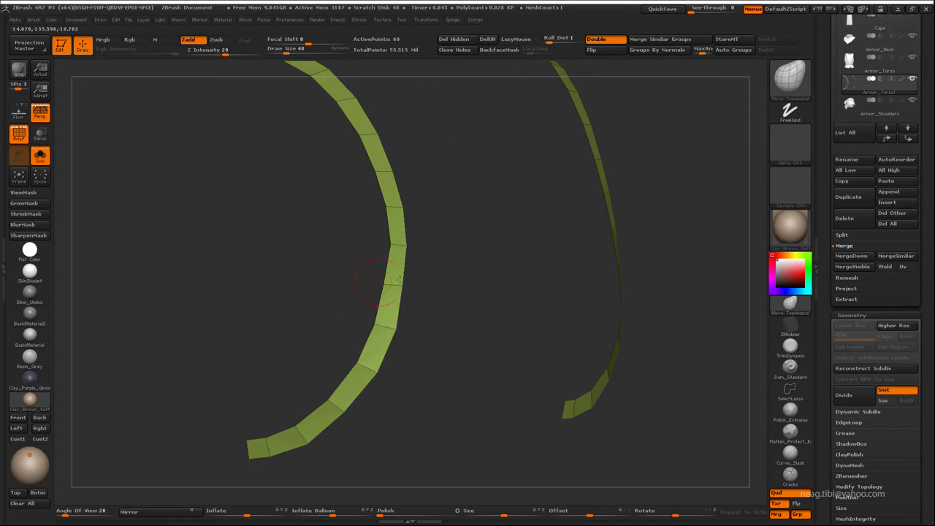
left_click_drag(378, 281, 366, 350)
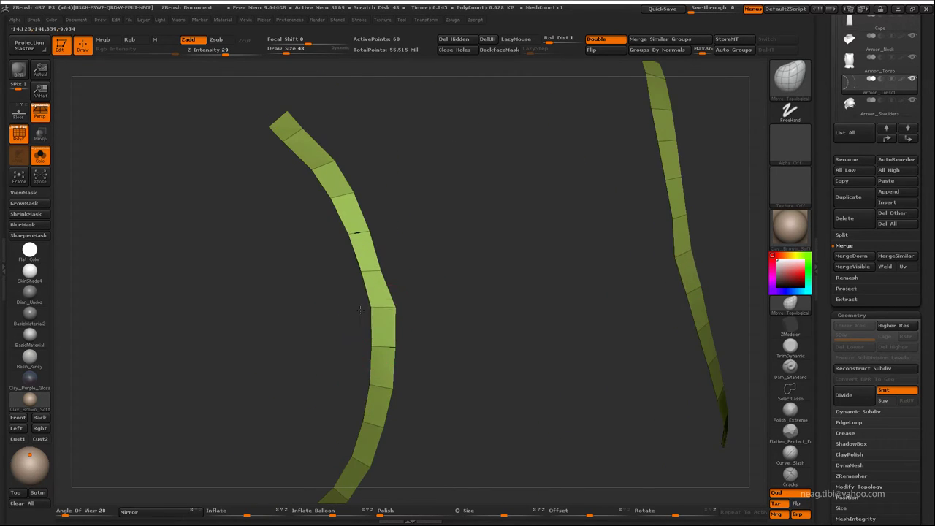
mouse_move(360, 310)
left_mouse_down()
mouse_move(366, 271)
mouse_move(389, 275)
mouse_move(356, 287)
mouse_move(310, 259)
mouse_move(390, 242)
left_mouse_up()
key("ctrl+shift+s")
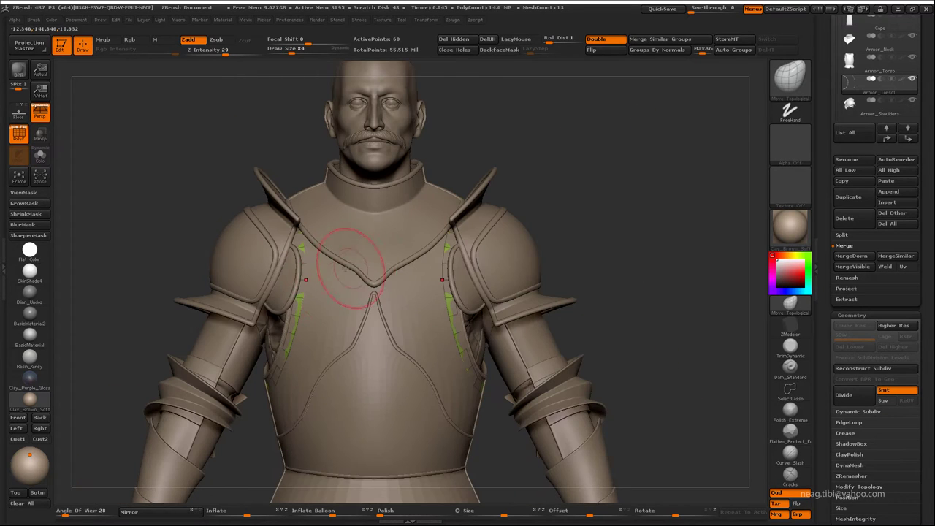
key("w")
left_click_drag(427, 270, 365, 278)
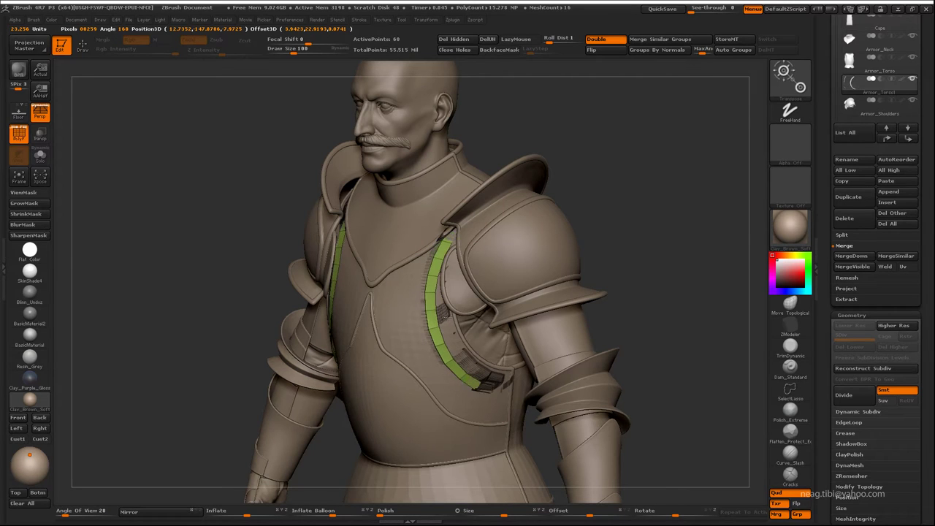
key("q")
left_click_drag(618, 202, 437, 259, "shift")
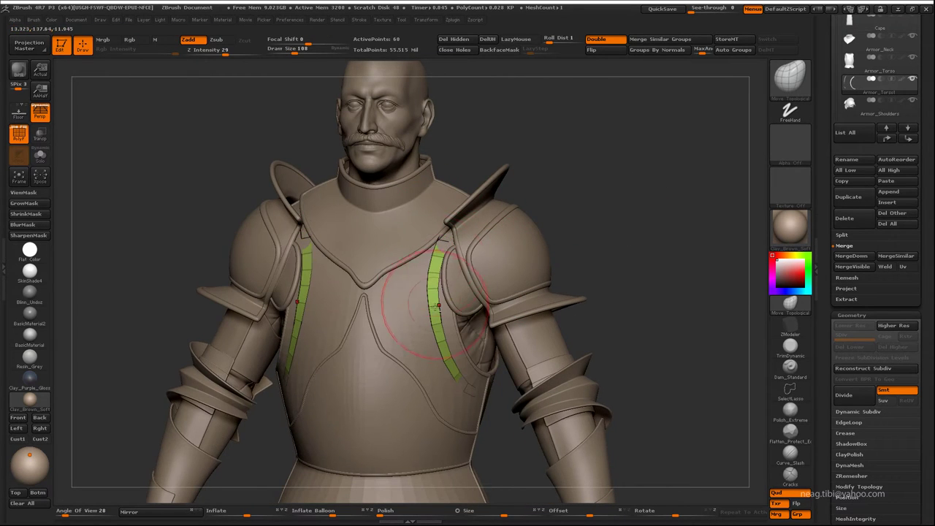
left_click_drag(437, 307, 421, 301, "alt")
left_click_drag(430, 269, 419, 254)
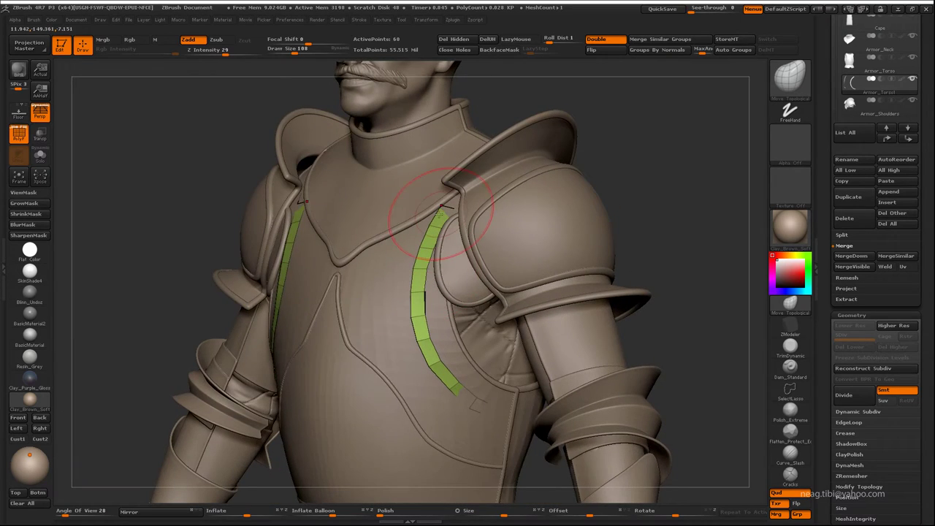
mouse_move(440, 212)
left_mouse_down()
mouse_move(443, 198)
mouse_move(438, 278)
left_mouse_up()
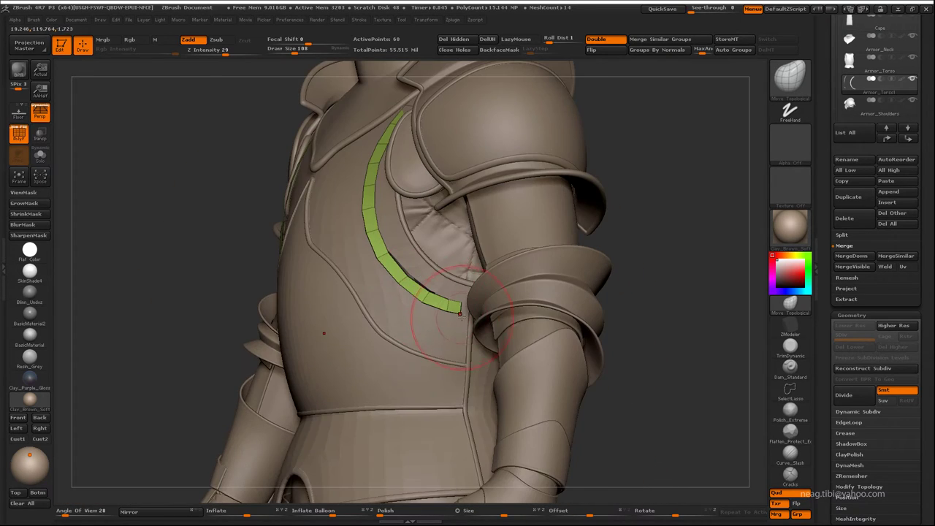
mouse_move(459, 314)
left_mouse_down()
mouse_move(459, 336)
mouse_move(471, 313)
mouse_move(397, 261)
mouse_move(379, 268)
mouse_move(292, 193)
mouse_move(325, 285)
left_mouse_up()
left_click_drag(312, 231, 292, 230)
Step: Hide the Armor_Shoulders and Armor_Shoulders2 subtools to expose the chest and vest
key("shift+ctrl+x")
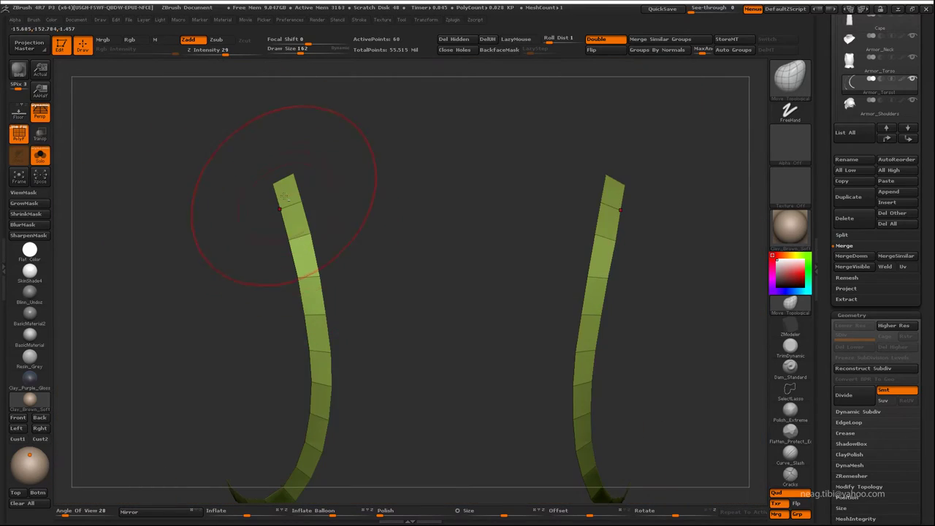
key("shift+ctrl+x")
right_click_drag(278, 207, 319, 306)
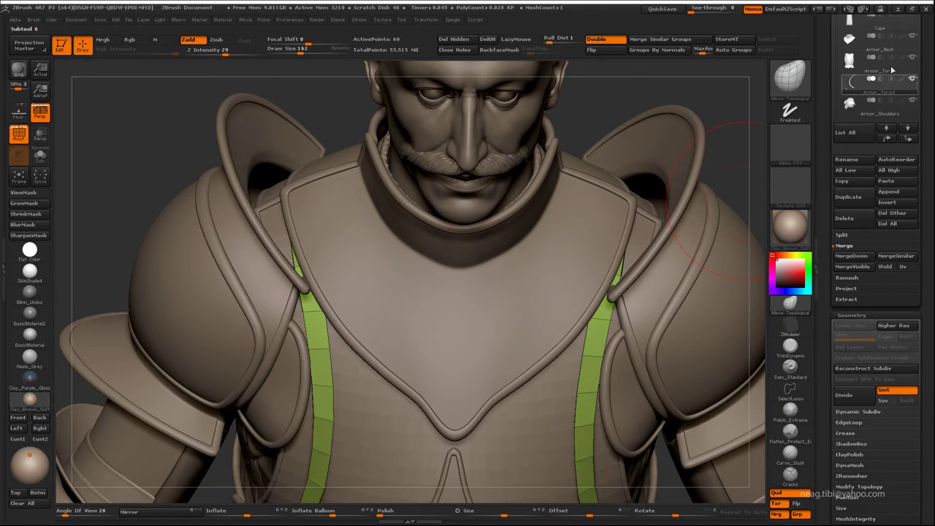
left_click(911, 102)
right_click_drag(790, 201, 760, 179, "alt")
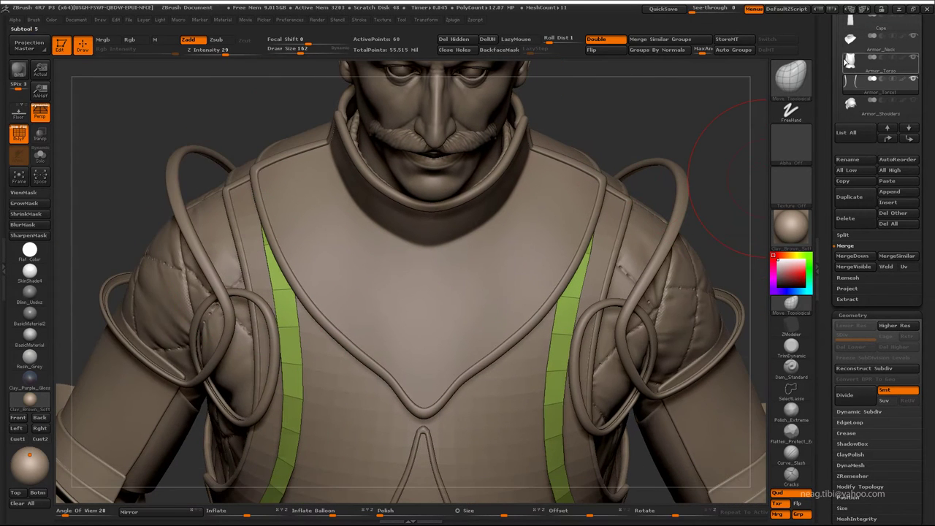
left_click_drag(931, 59, 931, 29)
left_click(914, 143)
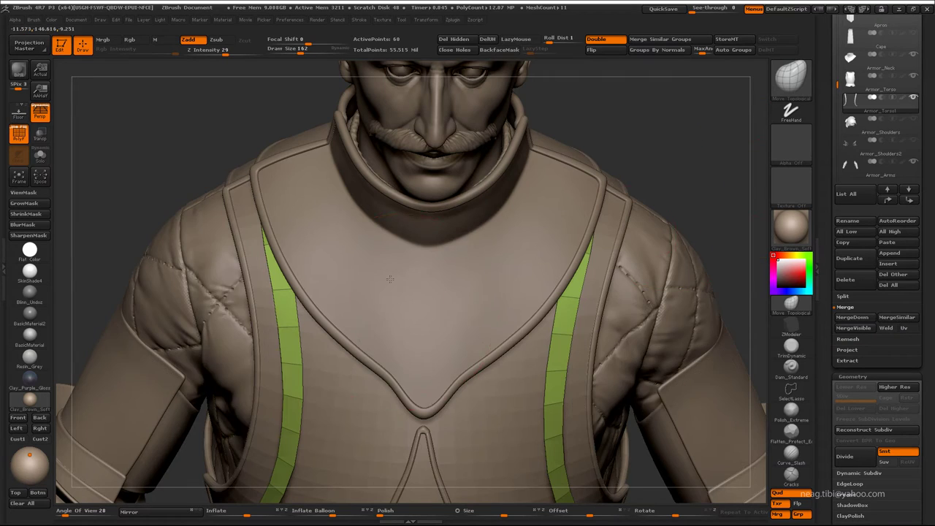
mouse_move(555, 219)
right_mouse_down("shift")
mouse_move(566, 190)
mouse_move(512, 196)
right_mouse_up("shift")
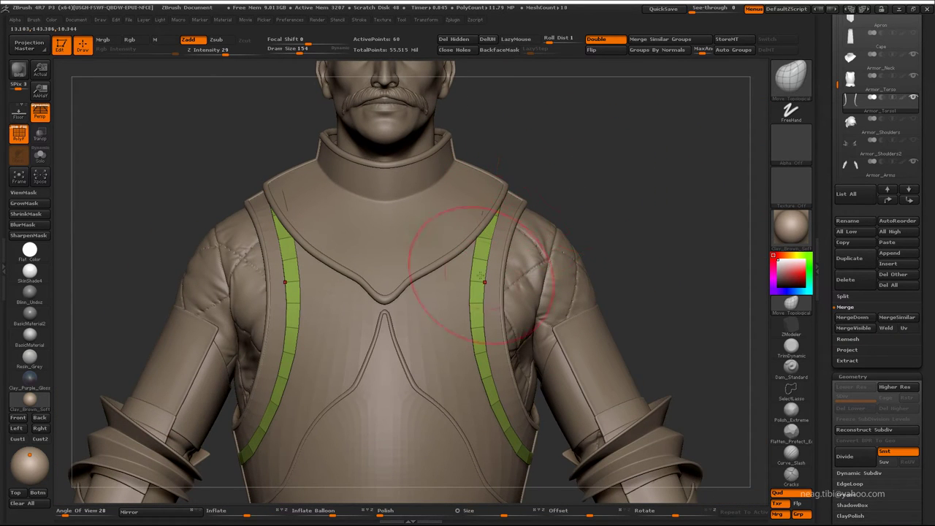
mouse_move(485, 270)
right_mouse_down("ctrl")
mouse_move(455, 219)
mouse_move(481, 257)
right_mouse_up("ctrl")
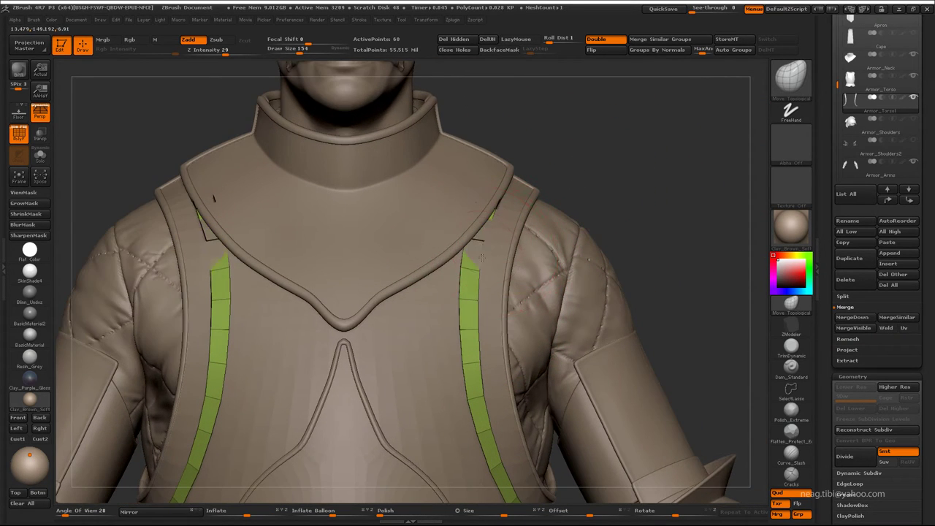
key("f")
Step: Reduce Draw Size to 62 and inspect the green strips around the shoulder strap
right_click_drag(558, 202, 445, 298)
key("space")
left_click_drag(445, 298, 428, 287)
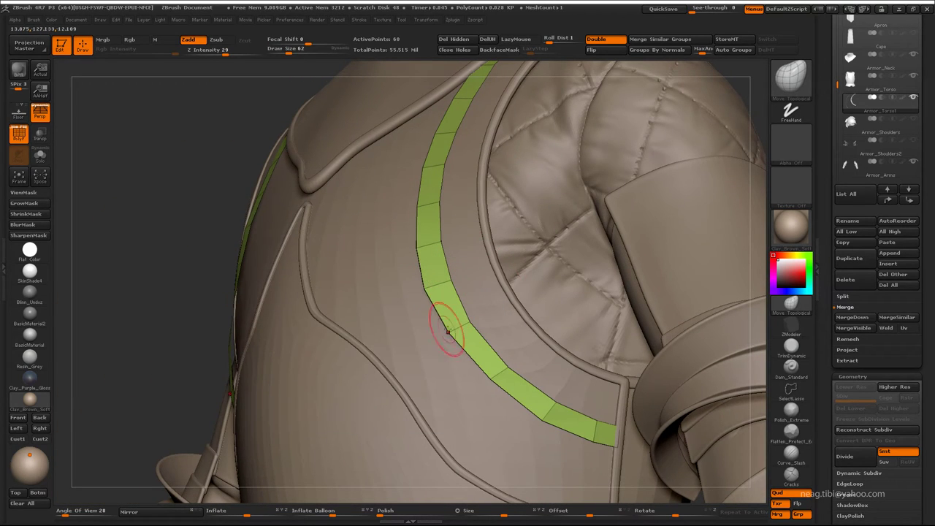
mouse_move(479, 394)
right_mouse_down()
mouse_move(539, 417)
mouse_move(553, 396)
right_mouse_up()
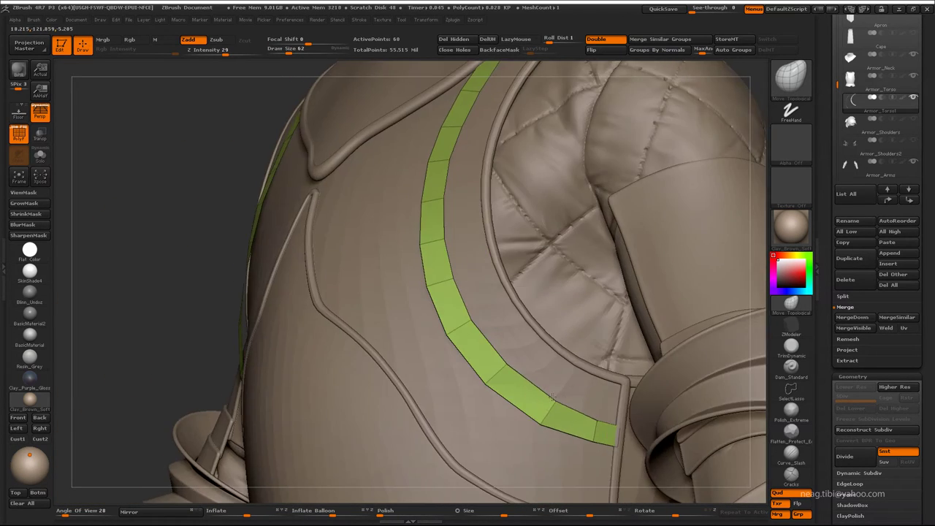
mouse_move(616, 450)
right_mouse_down()
mouse_move(585, 439)
mouse_move(619, 428)
right_mouse_up()
mouse_move(507, 373)
right_mouse_down()
mouse_move(445, 323)
mouse_move(533, 187)
mouse_move(589, 146)
right_mouse_up()
key("alt+shift+s")
Step: Merge Down the green armhole strips into a single subtool
key("f")
key("alt+shift+s")
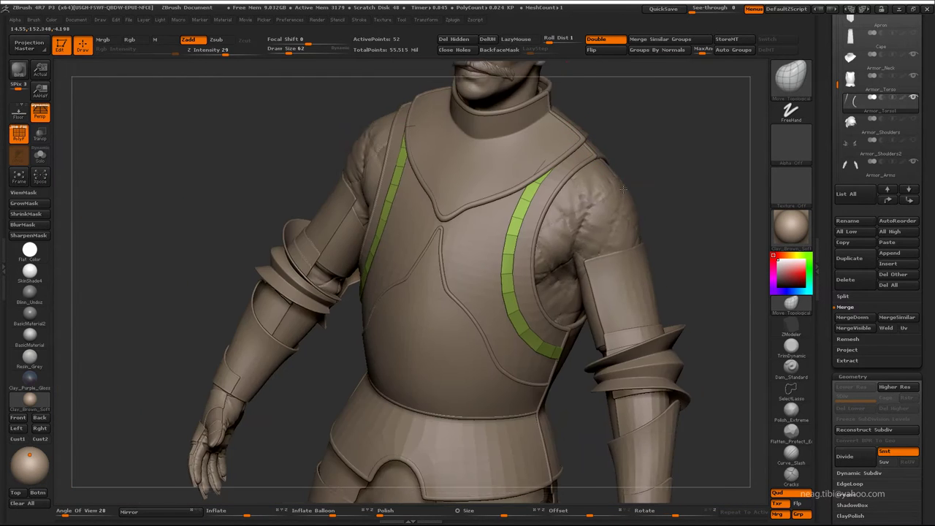
mouse_move(555, 119)
right_mouse_down()
mouse_move(624, 174)
mouse_move(577, 197)
mouse_move(577, 131)
right_mouse_up()
key("f")
right_click_drag(577, 219, 578, 161, "alt")
left_click(844, 320)
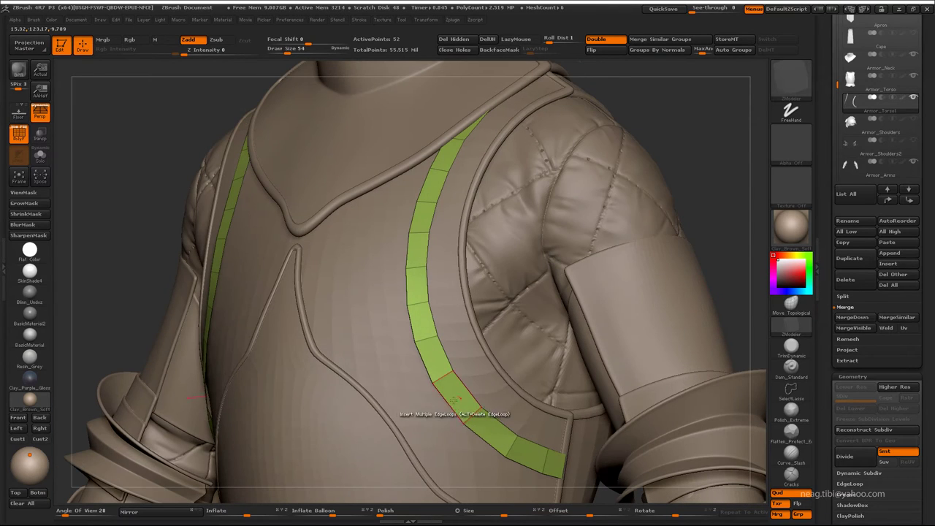
left_click(447, 405)
Step: Insert an edge loop across the right strip and switch ZModeler to Slide EdgeLoop
right_click_drag(448, 406, 486, 439)
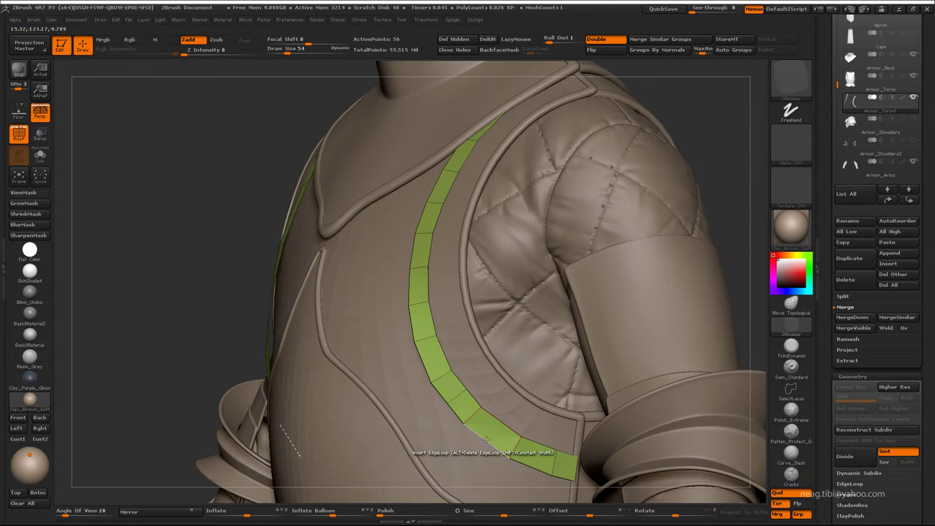
left_click(495, 440)
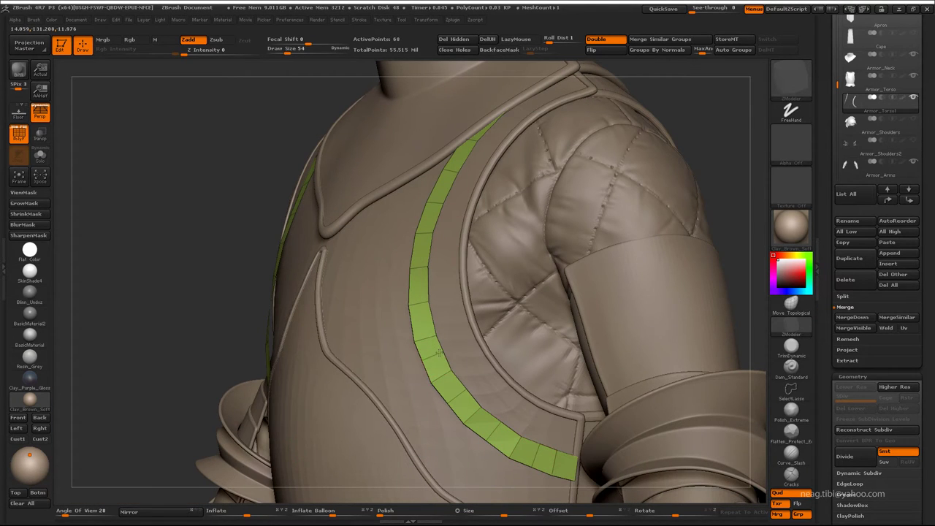
key("space")
left_click(502, 269)
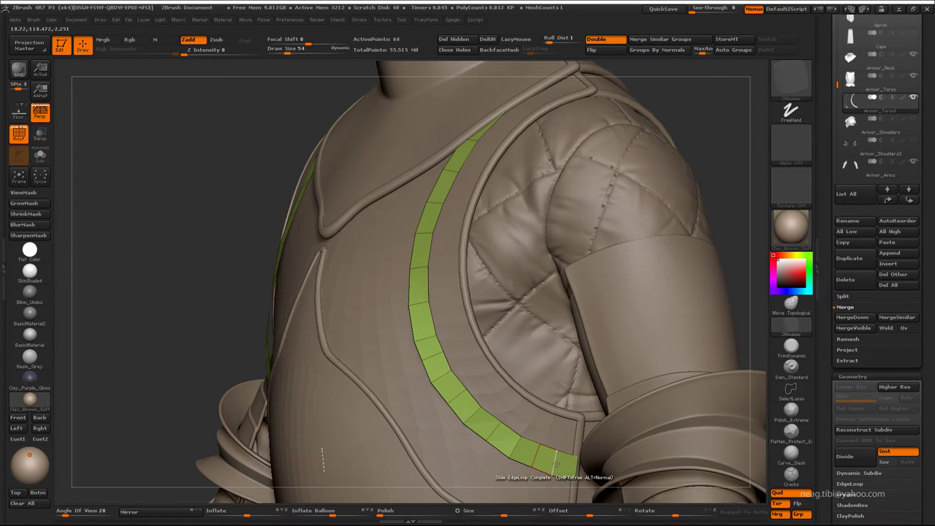
right_click_drag(436, 366, 432, 352)
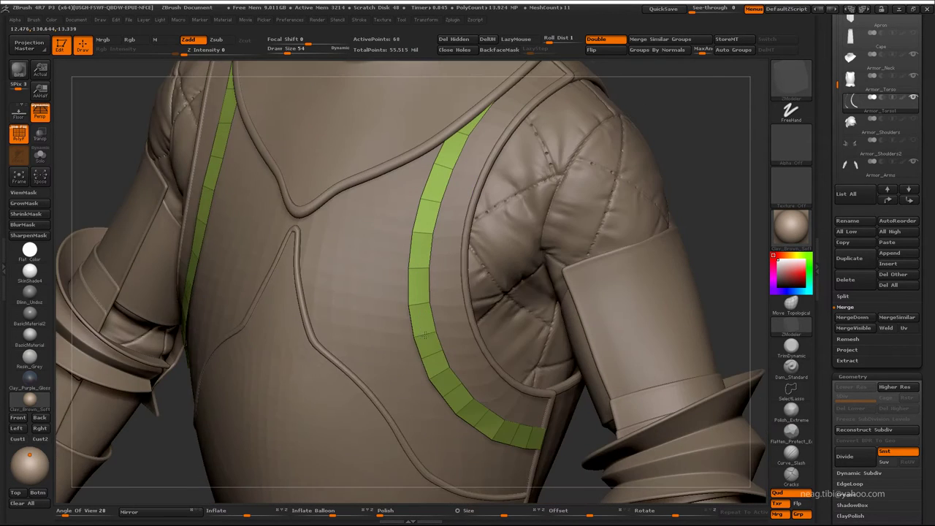
Step: With the strips soloed, add an edge loop to the left strip and choose Slide EdgeLoop
key("shift+ctrl+s")
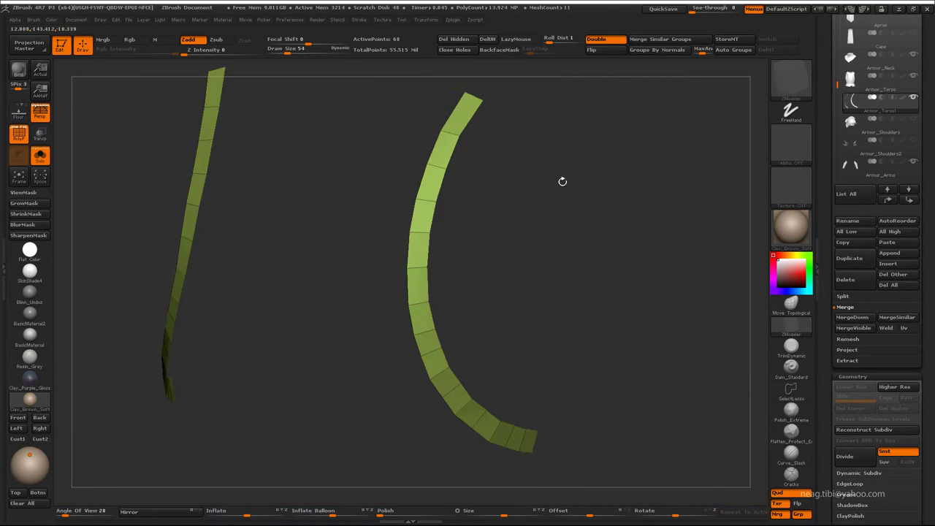
left_click_drag(561, 182, 446, 179)
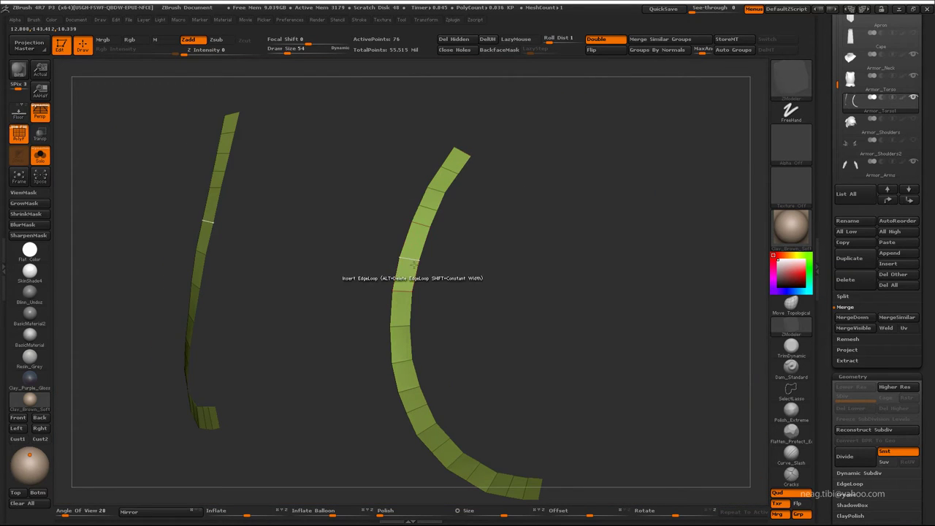
mouse_move(413, 243)
left_mouse_down()
mouse_move(410, 336)
mouse_move(439, 208)
left_mouse_up()
key("space")
left_click(434, 195)
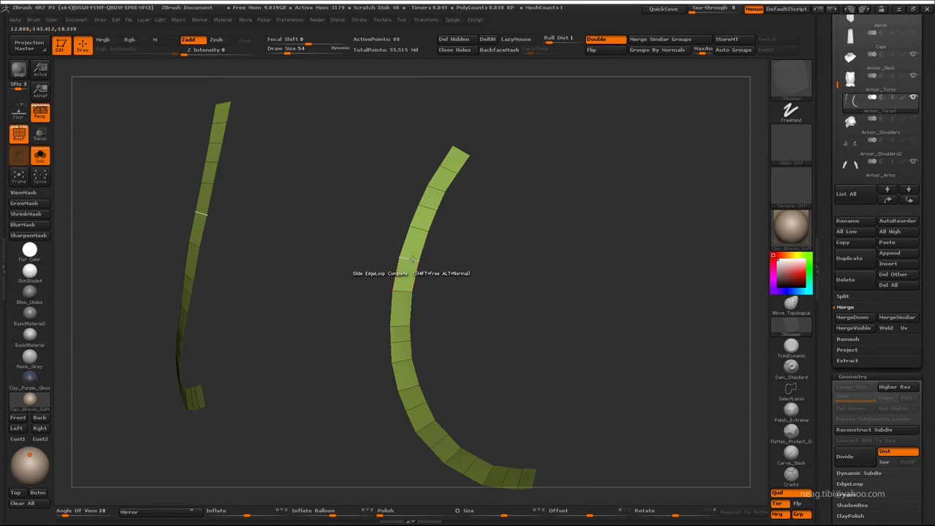
Step: Slide edge loops along both strips so the right strip reaches further down
key("space")
key("space")
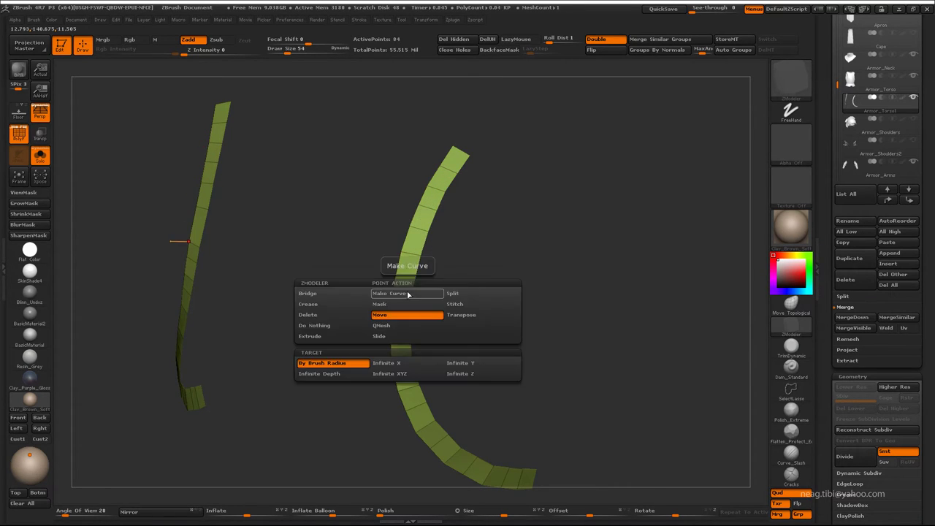
key("space")
left_click(452, 269)
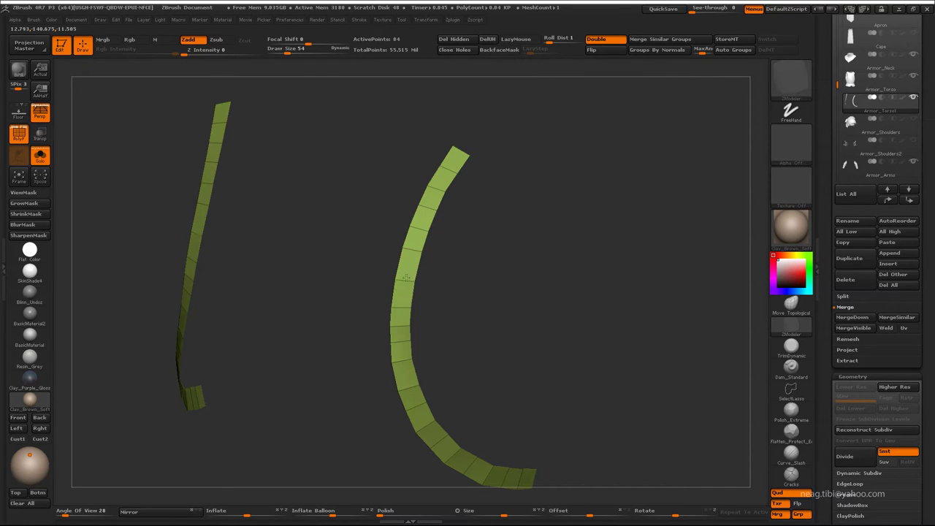
mouse_move(409, 254)
left_mouse_down()
mouse_move(405, 362)
mouse_move(422, 414)
left_mouse_up()
mouse_move(493, 398)
left_mouse_down()
mouse_move(526, 290)
mouse_move(545, 269)
mouse_move(523, 253)
left_mouse_up()
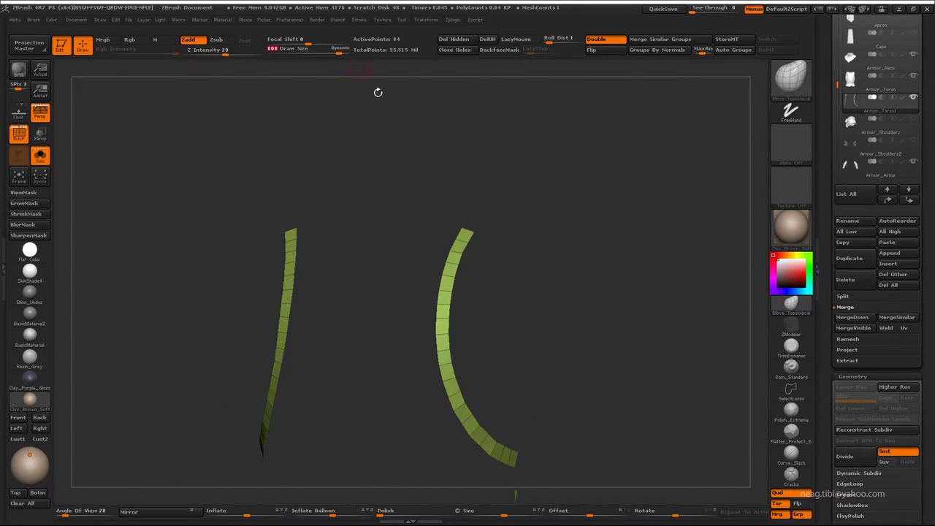
mouse_move(378, 92)
left_mouse_down()
mouse_move(502, 382)
mouse_move(493, 380)
left_mouse_up()
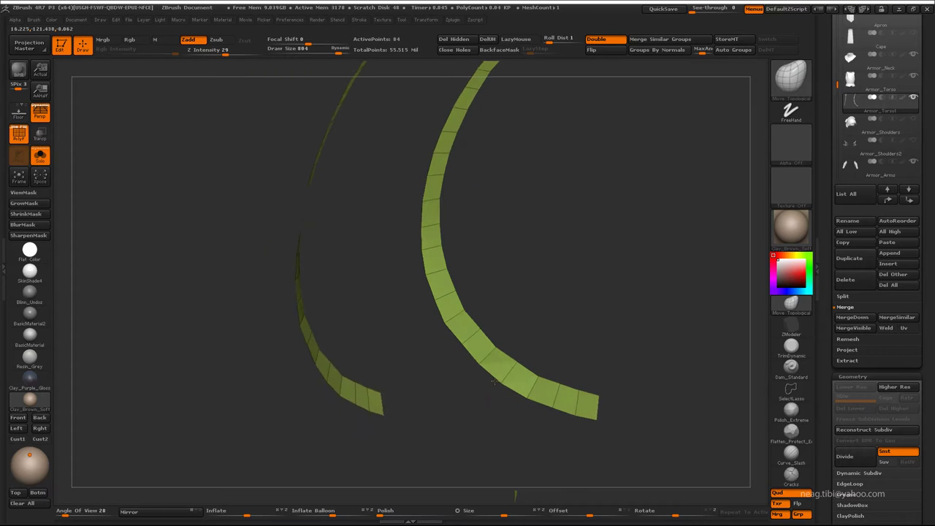
left_click_drag(451, 354, 474, 348)
mouse_move(455, 303)
left_mouse_down()
mouse_move(466, 315)
mouse_move(452, 281)
mouse_move(462, 259)
mouse_move(486, 287)
mouse_move(479, 369)
mouse_move(522, 359)
mouse_move(505, 379)
left_mouse_up()
Step: Select Armor_Torso then Armor_Torso1, open Subtool > Project, and view the strips on the full torso
key("f")
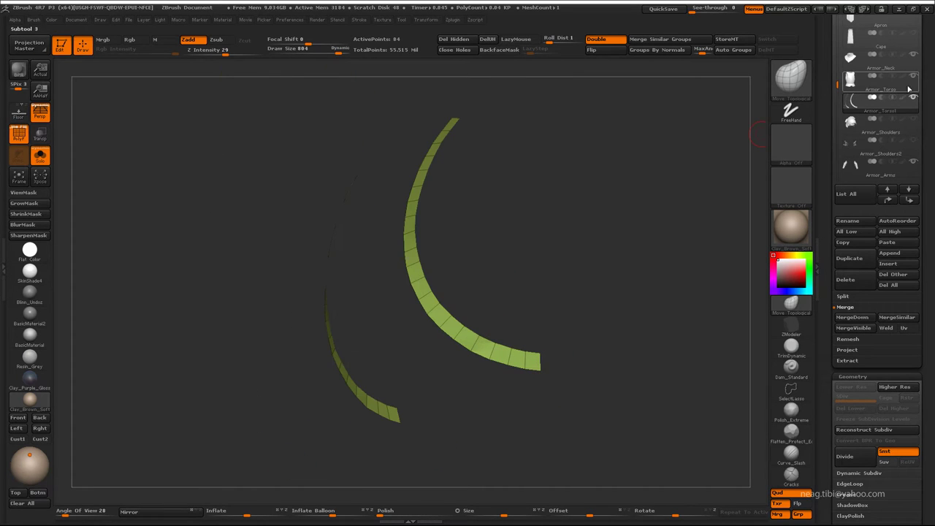
left_click(892, 81)
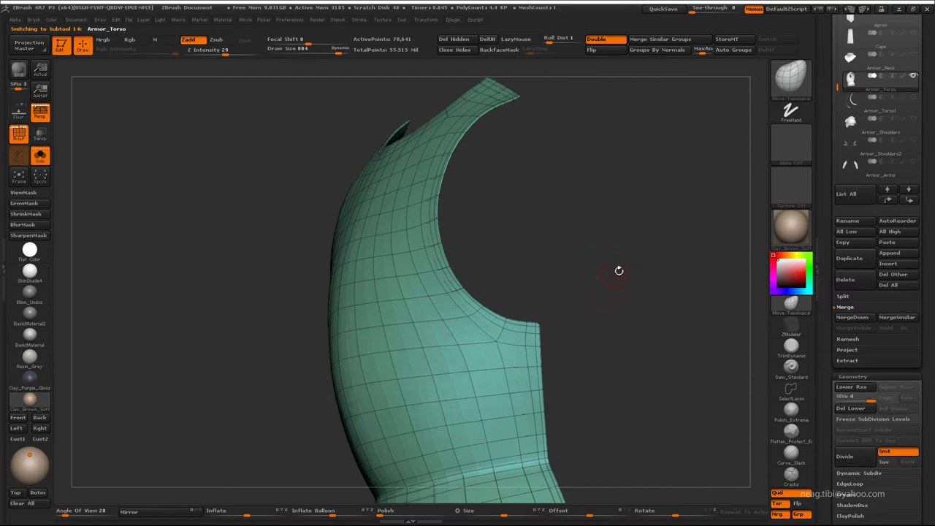
left_click(881, 103)
mouse_move(605, 248)
left_mouse_down()
mouse_move(633, 242)
mouse_move(646, 255)
mouse_move(615, 258)
left_mouse_up()
left_click(847, 350)
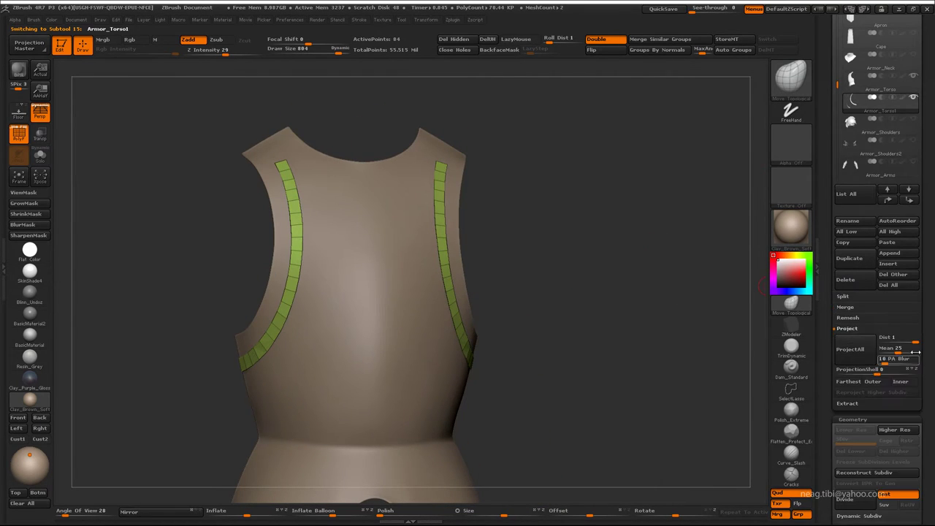
mouse_move(578, 365)
left_mouse_down()
mouse_move(629, 311)
mouse_move(599, 299)
mouse_move(648, 295)
mouse_move(859, 146)
left_mouse_up()
key("ctrl+shift+s")
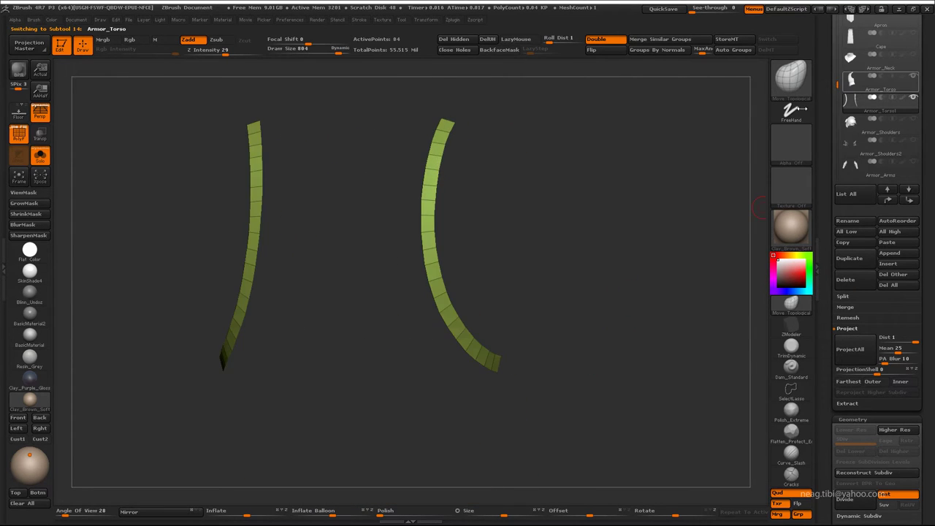
left_click(855, 106)
key("ctrl+shift+s")
mouse_move(662, 198)
left_mouse_down()
mouse_move(685, 210)
mouse_move(677, 242)
mouse_move(730, 292)
left_mouse_up()
Step: Insert complete lengthwise edge loops along the soloed strips, raising them to 380 points
key("ctrl+shift+s")
left_click(807, 328)
key("space")
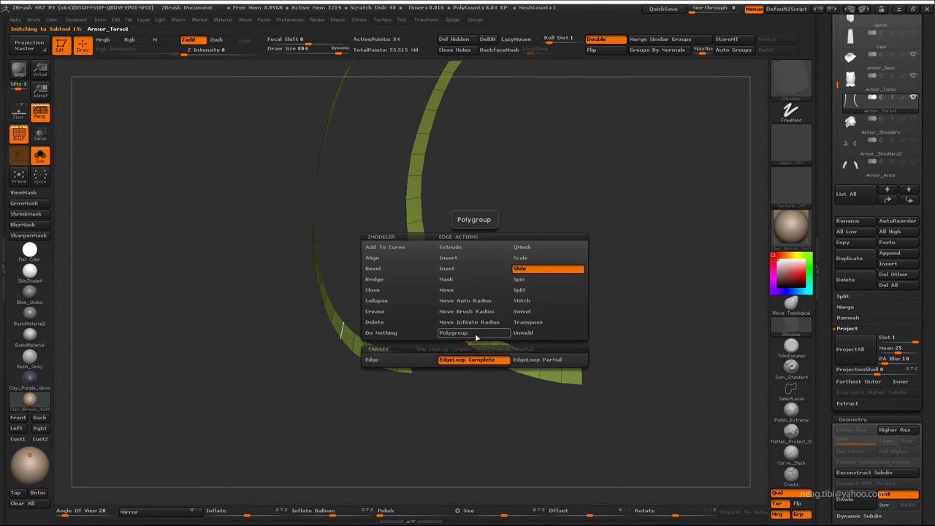
left_click(475, 259)
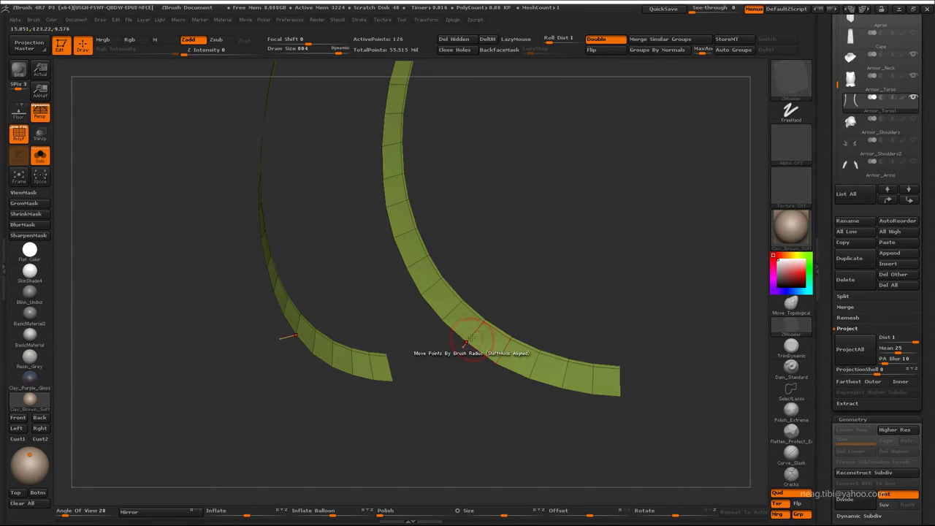
scroll(468, 336, "up", 2)
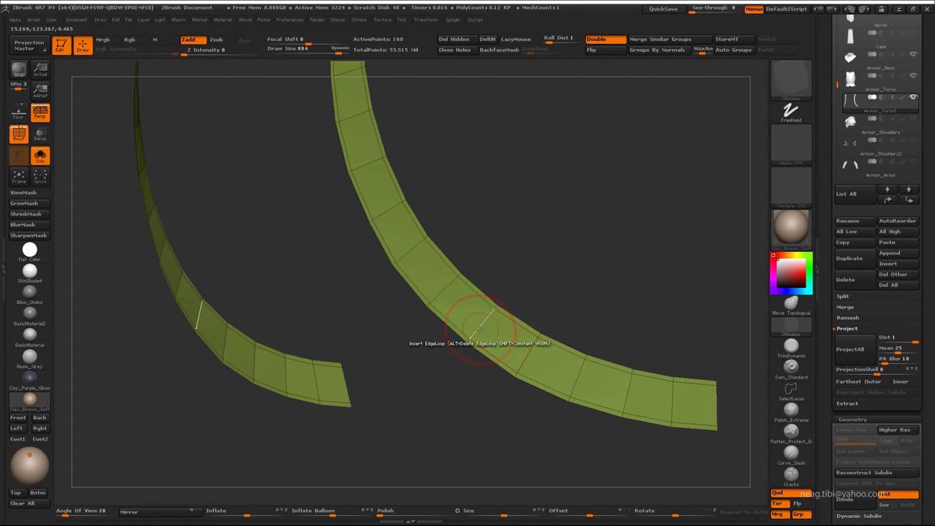
left_click_drag(563, 271, 638, 322)
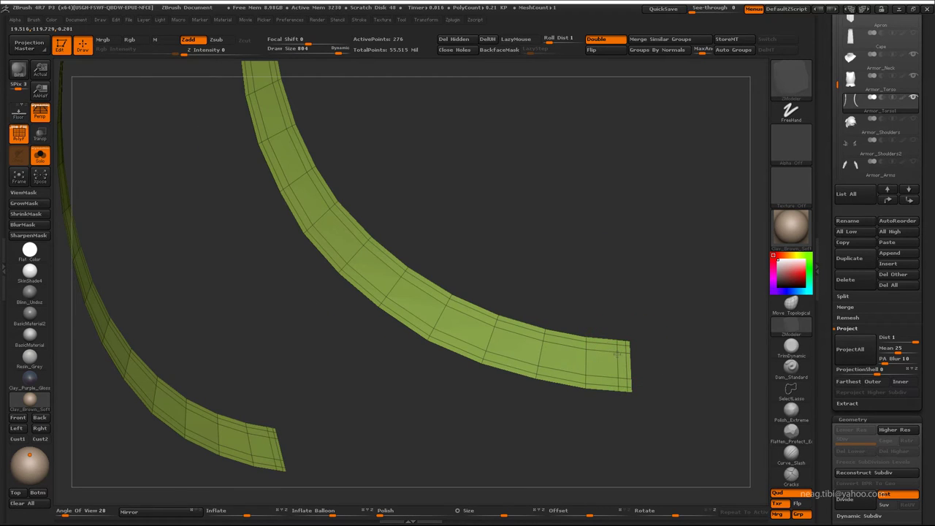
left_click_drag(657, 365, 490, 344)
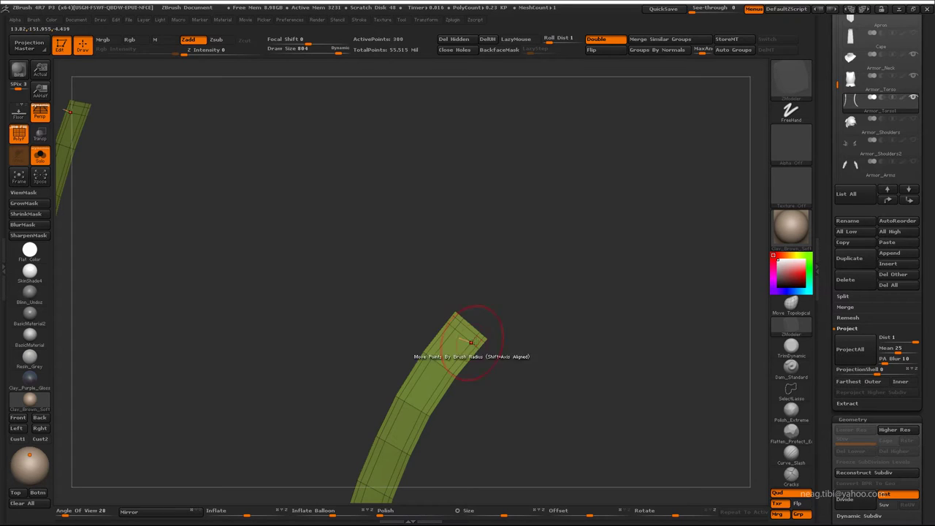
left_click_drag(472, 342, 520, 261)
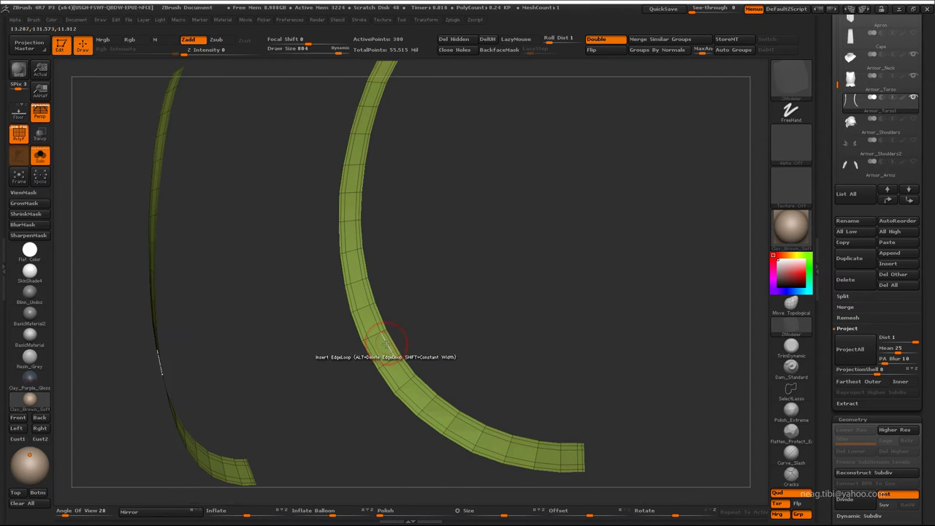
key("ctrl+shift+f")
mouse_move(386, 342)
left_mouse_down()
mouse_move(695, 193)
mouse_move(402, 235)
left_mouse_up()
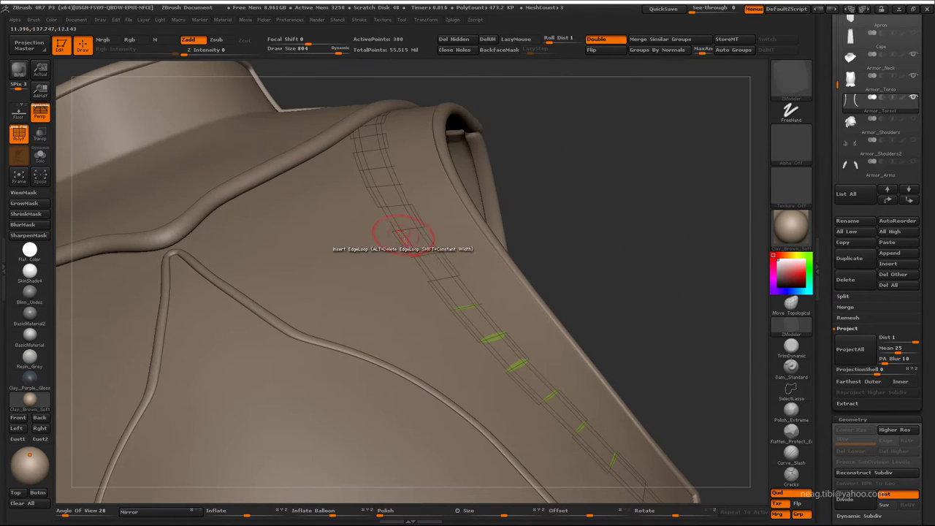
Step: Extrude all polygons of the green strips to give them thickness
left_click(340, 219)
left_click(334, 365)
mouse_move(563, 146)
left_mouse_down()
mouse_move(393, 147)
mouse_move(472, 129)
mouse_move(526, 256)
mouse_move(469, 190)
mouse_move(533, 282)
mouse_move(543, 268)
mouse_move(505, 288)
left_mouse_up()
key("ctrl+shift+f")
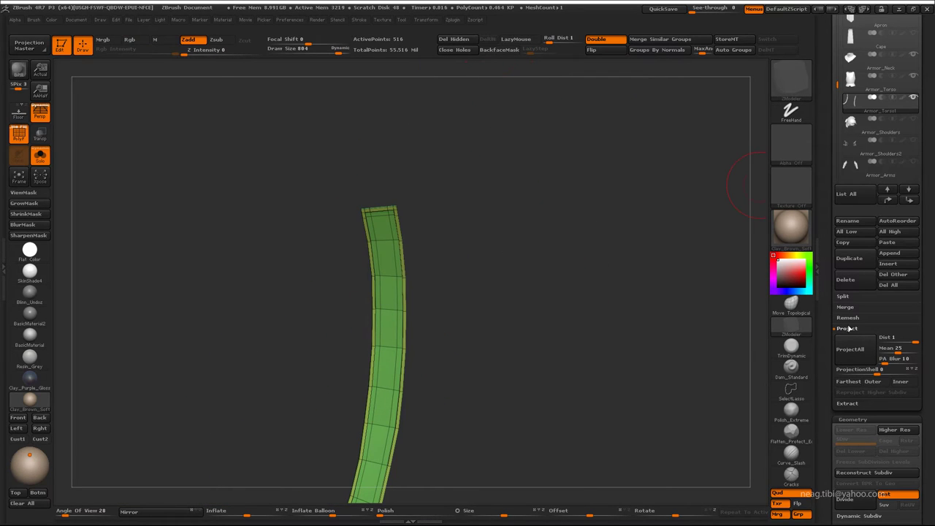
Step: Crease the strip edges through Geometry > Crease and turn off the polyframe
left_click(848, 328)
left_click(846, 472)
mouse_move(658, 438)
left_mouse_down()
mouse_move(694, 351)
mouse_move(635, 368)
left_mouse_up()
mouse_move(597, 286)
left_mouse_down()
mouse_move(553, 270)
mouse_move(476, 367)
mouse_move(619, 205)
left_mouse_up()
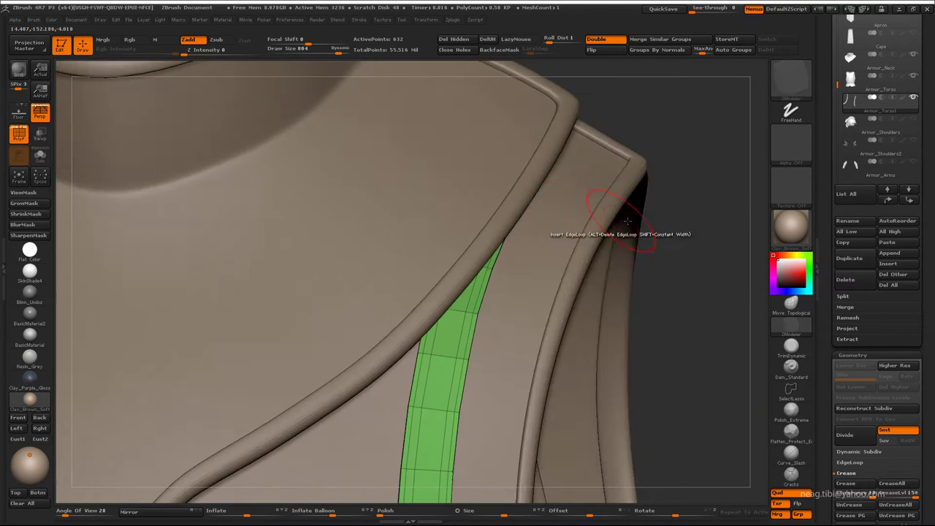
mouse_move(733, 95)
left_mouse_down()
mouse_move(685, 167)
mouse_move(561, 267)
left_mouse_up()
key("shift+f")
Step: Subdivide the strips to level 4 (37,522 points) and mask them
key("f")
key("ctrl+shift+x")
key("ctrl+h")
left_click(791, 327)
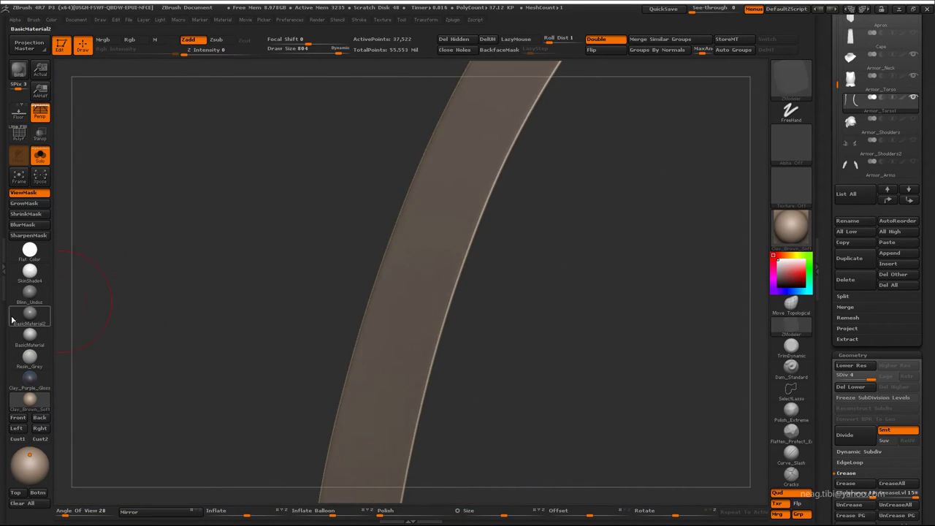
key("d")
left_click(29, 193)
left_click_drag(241, 299, 309, 316)
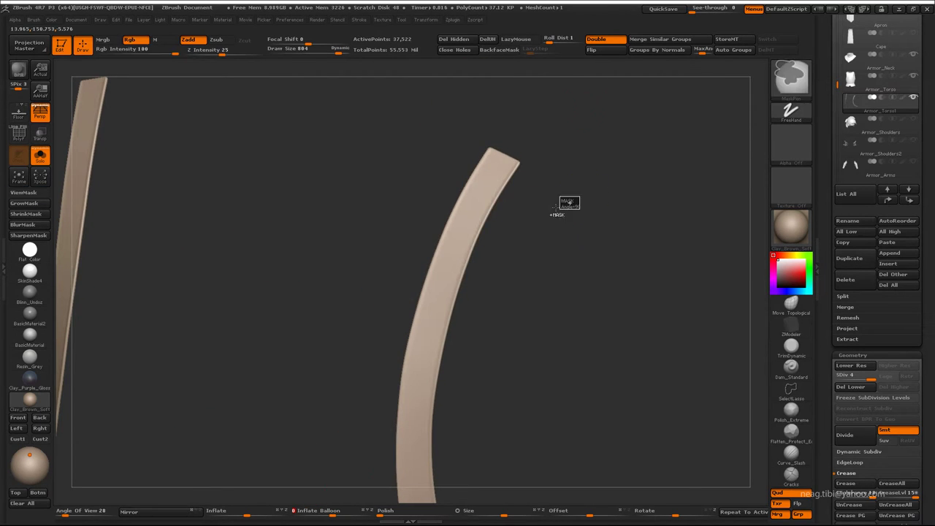
key("ctrl+a")
mouse_move(612, 139)
left_mouse_down()
mouse_move(528, 102)
mouse_move(403, 261)
mouse_move(410, 278)
mouse_move(617, 188)
mouse_move(760, 175)
left_mouse_up()
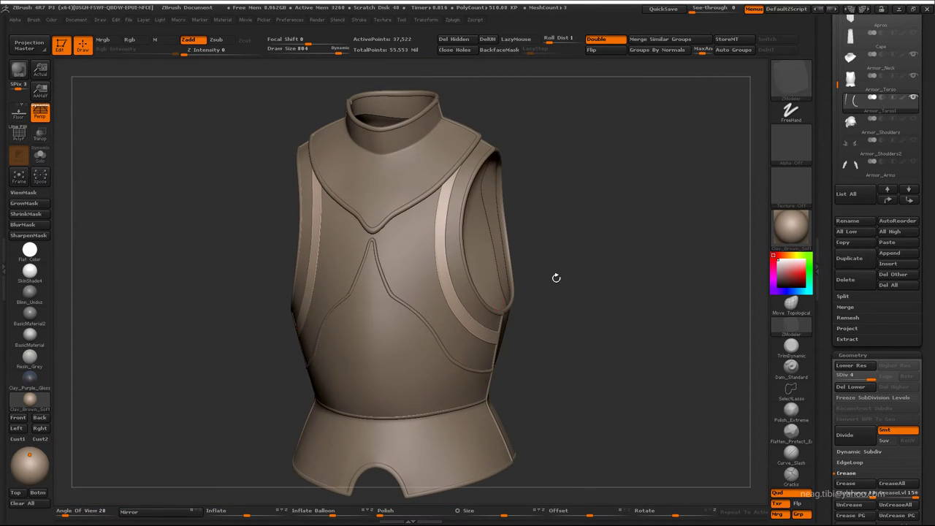
Step: Merge the neck into Armor_Torso and turn on double-sided display
left_click(852, 84)
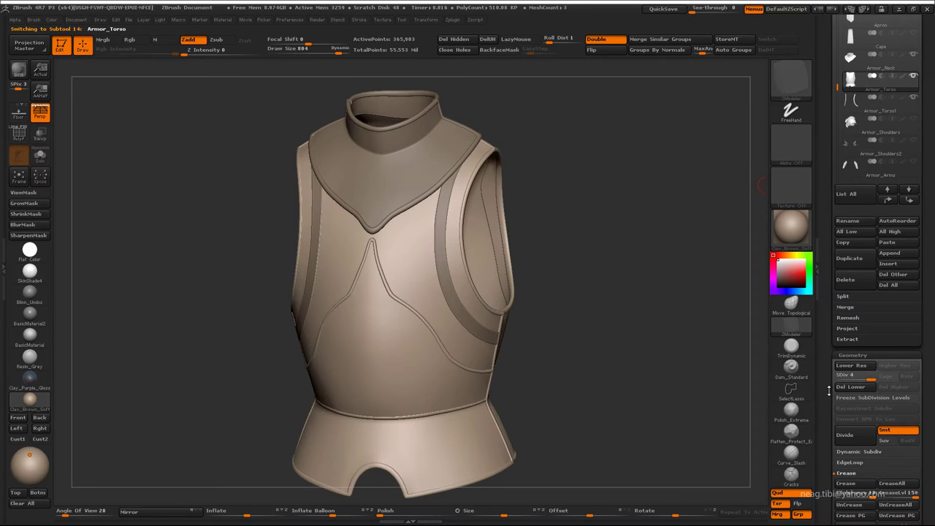
left_click(846, 307)
left_click(852, 317)
left_click(742, 334)
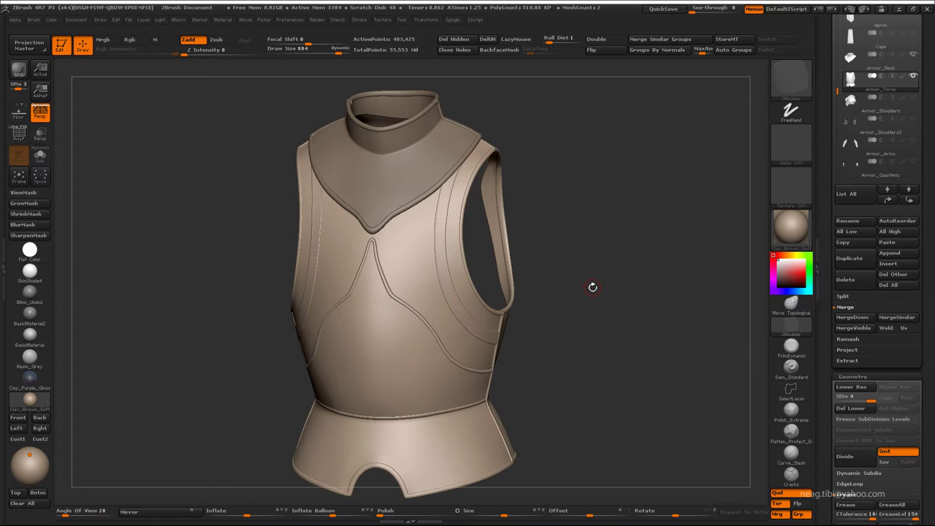
left_click(596, 39)
mouse_move(620, 185)
left_mouse_down()
mouse_move(649, 198)
mouse_move(654, 183)
mouse_move(628, 203)
mouse_move(633, 209)
mouse_move(608, 217)
mouse_move(760, 241)
left_mouse_up()
Step: Duplicate the torso armor and view the copy alone at its lowest subdivision with polyframe
left_click(873, 256)
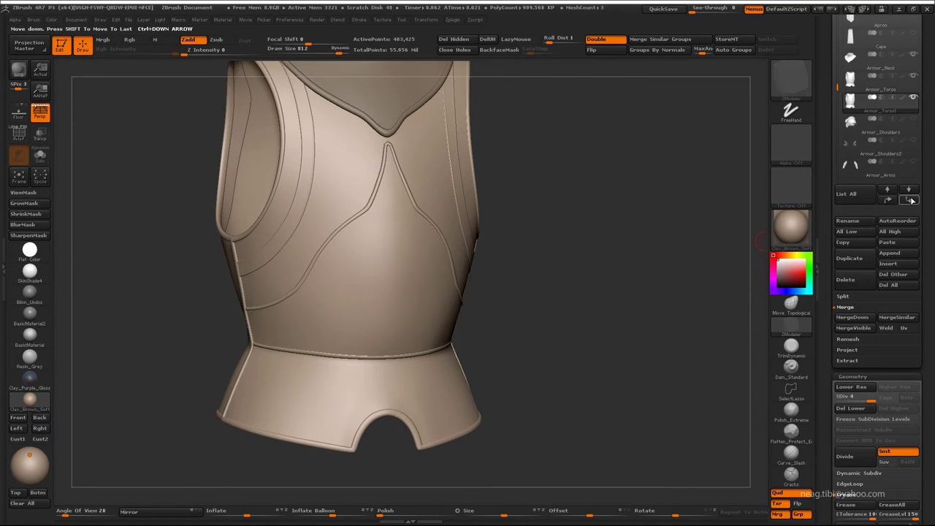
left_click_drag(841, 395, 835, 395)
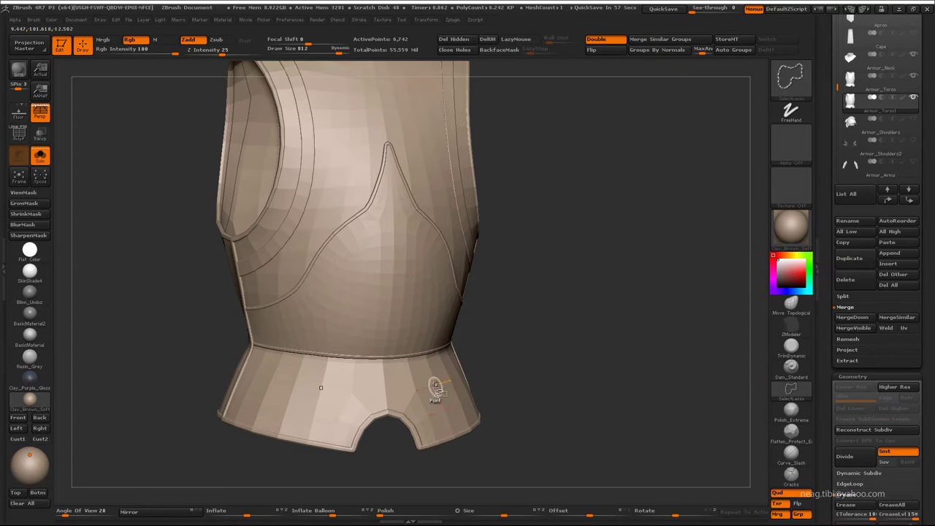
left_click(679, 53)
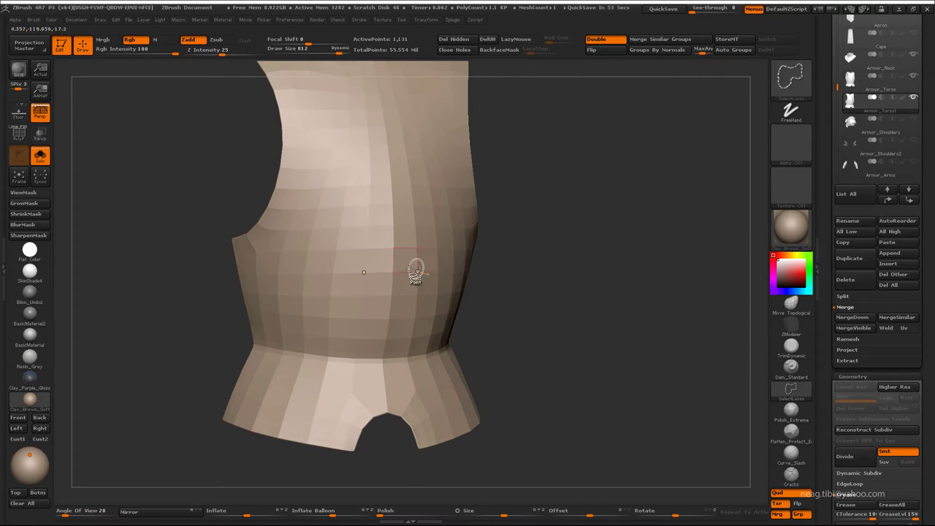
left_click(417, 267, "ctrl+shift")
mouse_move(527, 232)
left_mouse_down()
mouse_move(602, 205)
mouse_move(628, 263)
left_mouse_up()
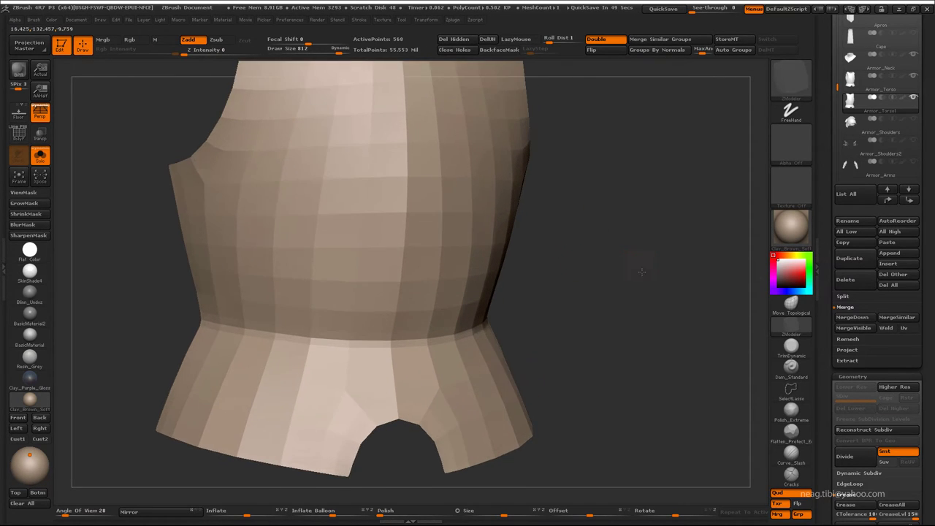
key("shift+f")
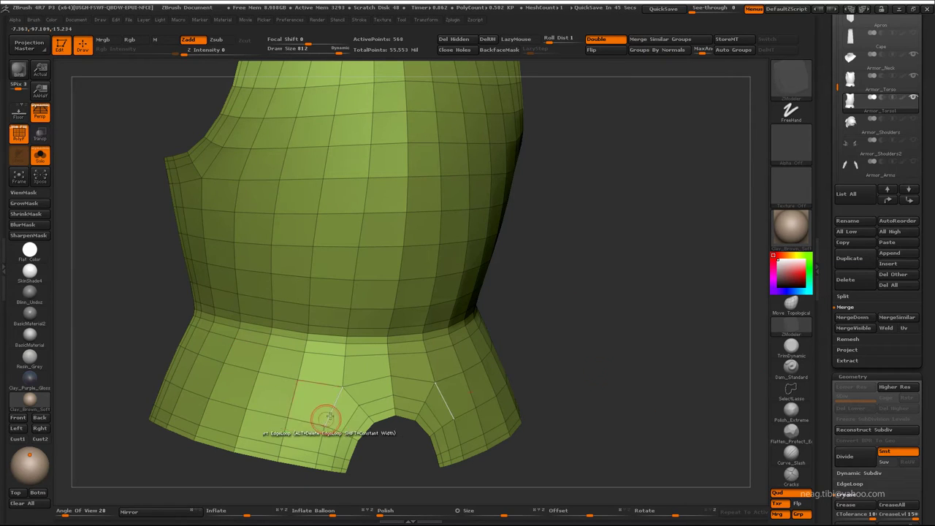
Step: Delete a polygon loop to free the lower skirt band, group both flaps, and hide the rest
key("space")
left_click(333, 406)
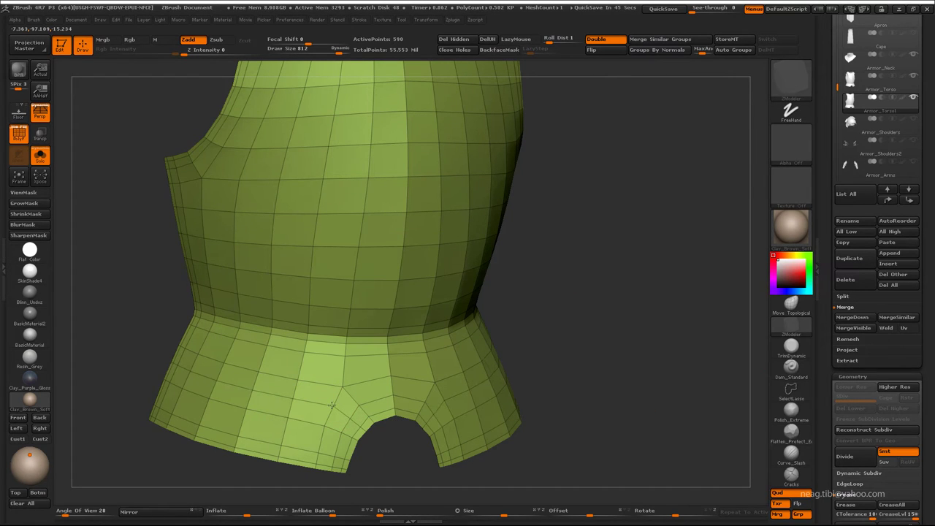
left_click(351, 417)
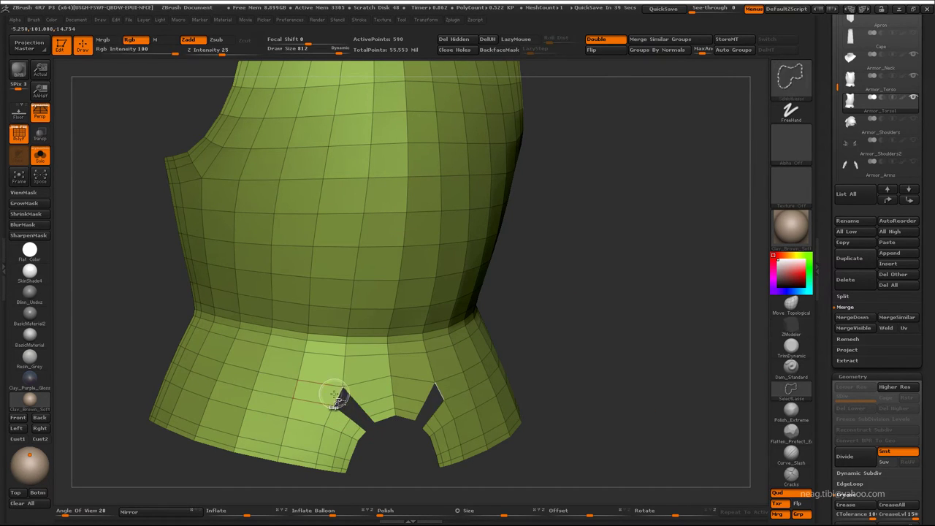
left_click(329, 392)
left_click(747, 55)
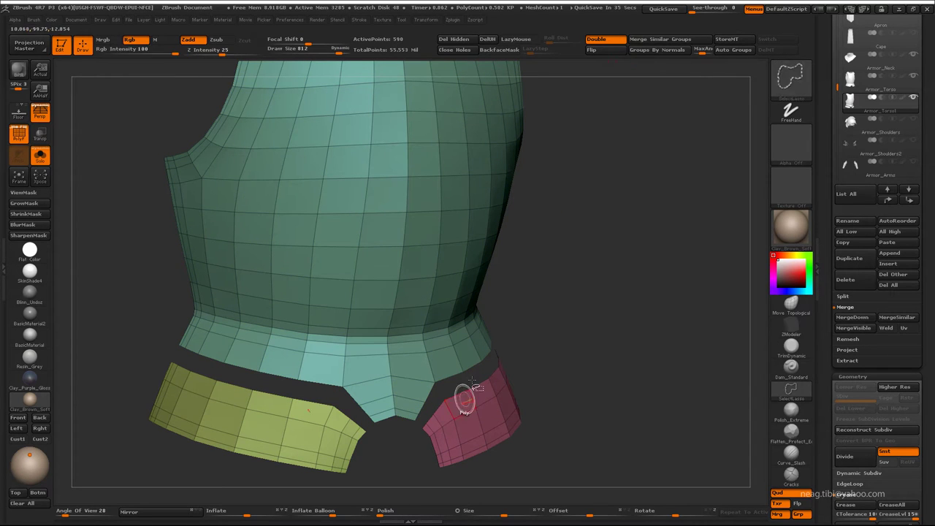
left_click(428, 397)
left_click(475, 407, "ctrl+shift")
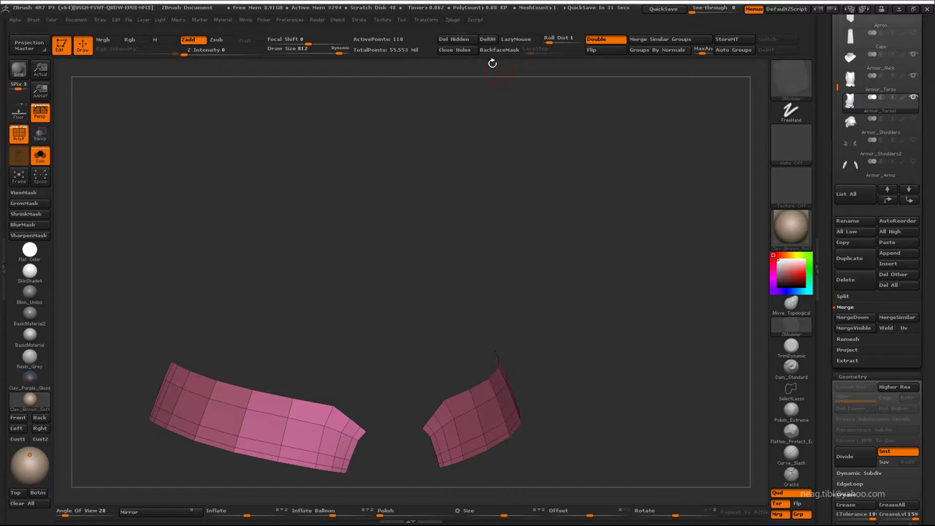
Step: Compare the two band pieces against the torso by toggling Solo, ending with the full torso visible
key("alt+shift+s")
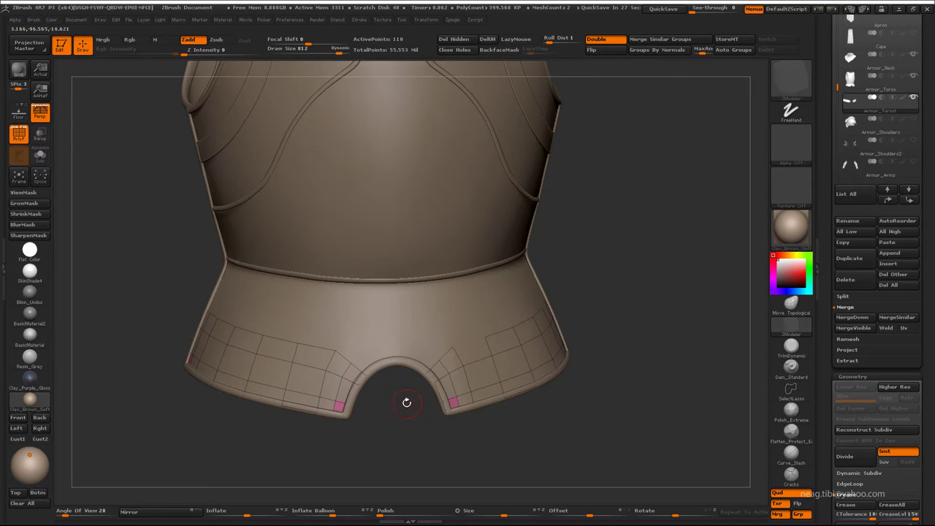
key("alt+shift+s")
key("f")
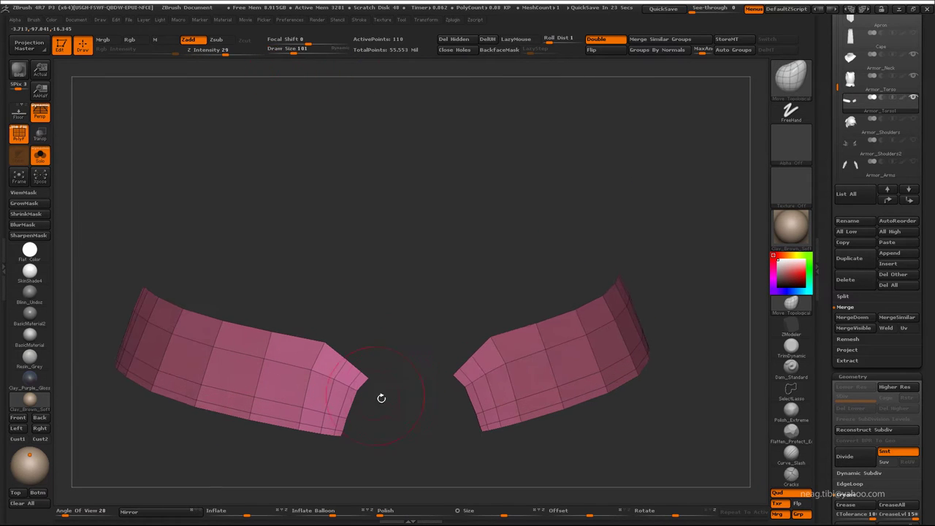
mouse_move(380, 345)
left_mouse_down("alt")
mouse_move(356, 350)
mouse_move(398, 347)
left_mouse_up("alt")
mouse_move(318, 340)
left_mouse_down()
mouse_move(336, 269)
mouse_move(355, 356)
mouse_move(415, 380)
left_mouse_up()
left_click_drag(375, 293, 392, 291)
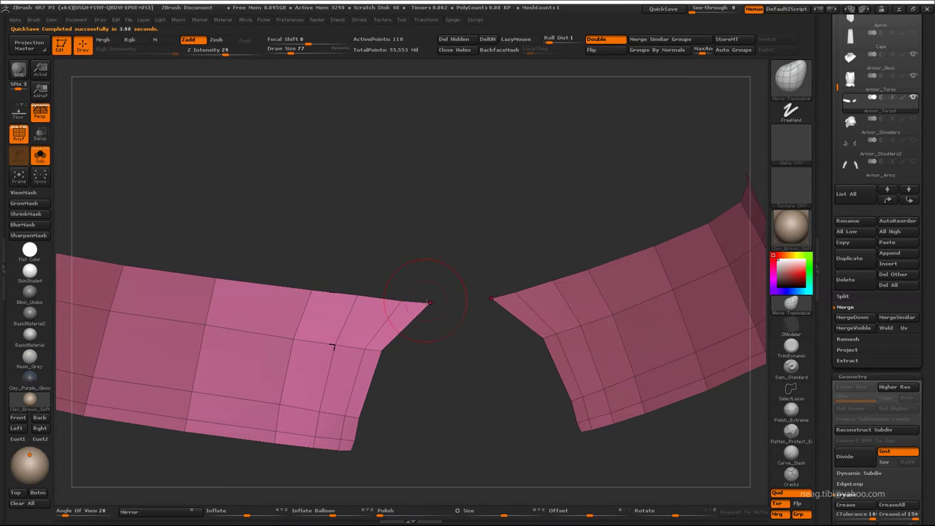
key("alt+shift+s")
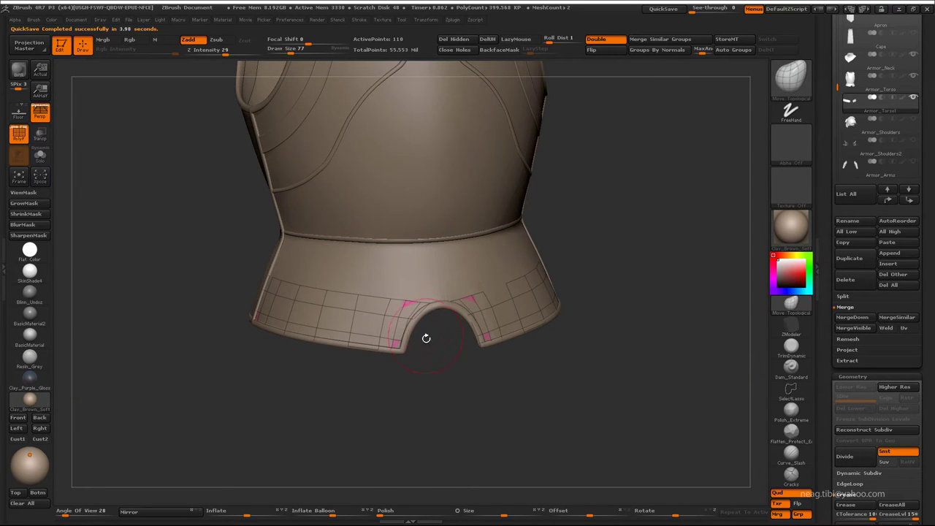
Step: Insert an edge loop into the joined, arched band strip
key("alt+shift+s")
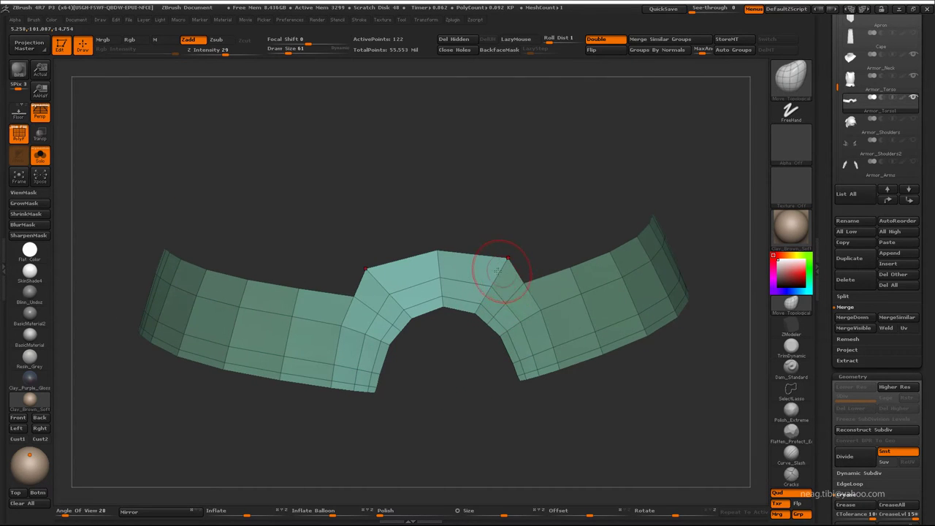
right_click_drag(466, 296, 350, 387)
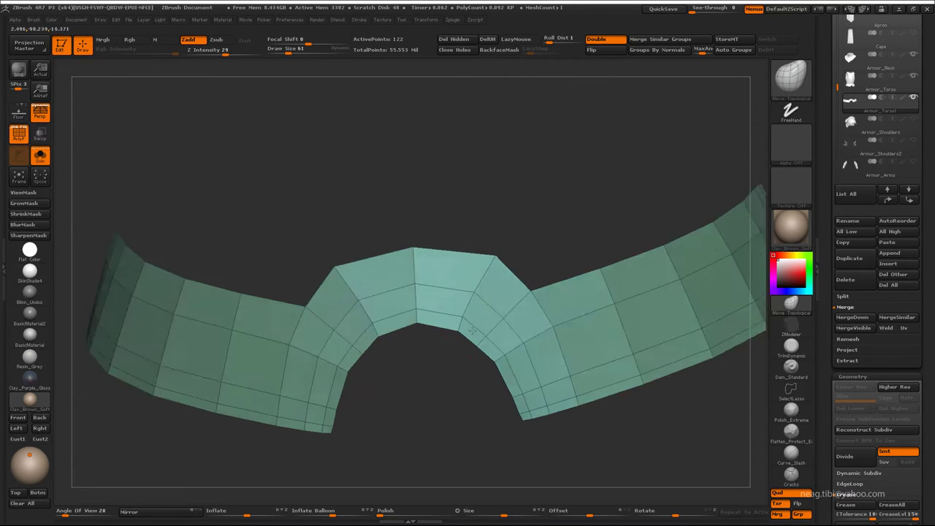
right_click_drag(492, 254, 545, 298)
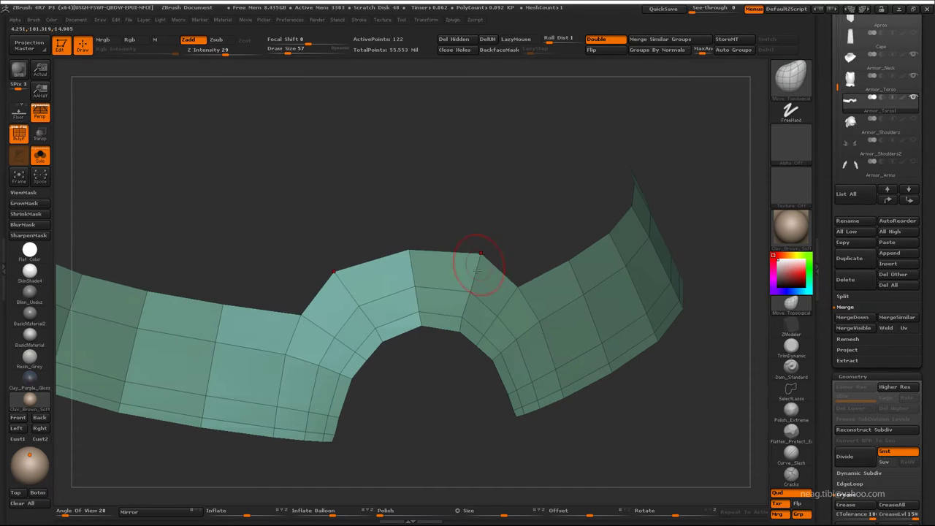
left_click(440, 288)
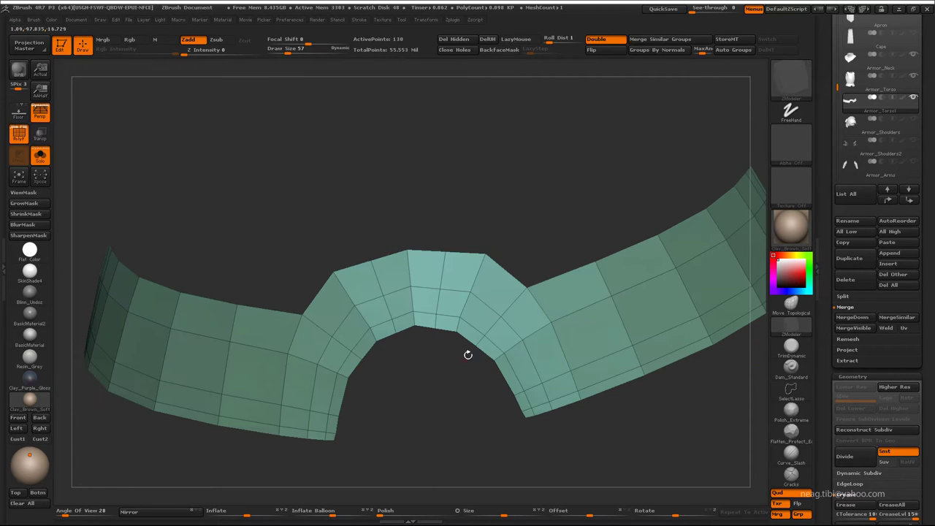
right_click_drag(446, 307, 468, 355)
Step: Reduce Draw Size to about 28 and adjust the arch's points from the front
left_click_drag(347, 52, 283, 49)
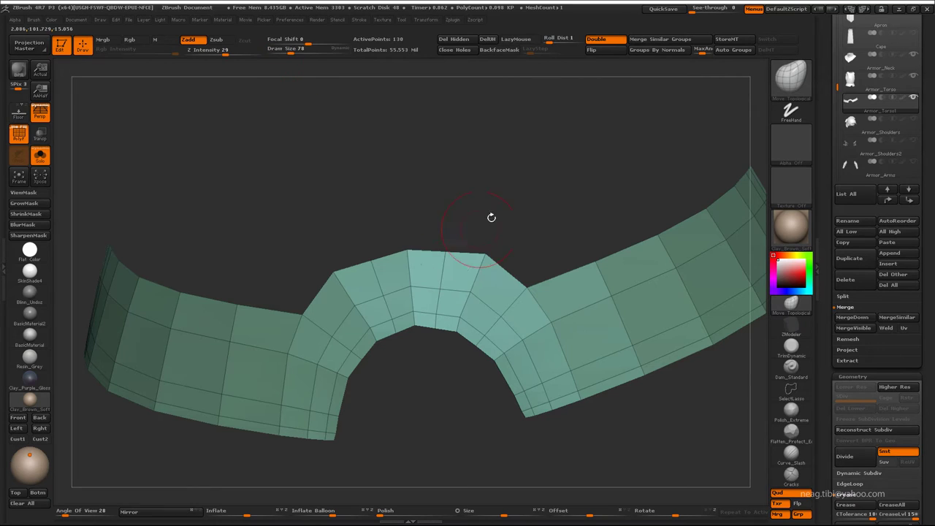
mouse_move(492, 217)
left_mouse_down()
mouse_move(453, 344)
mouse_move(301, 285)
left_mouse_up()
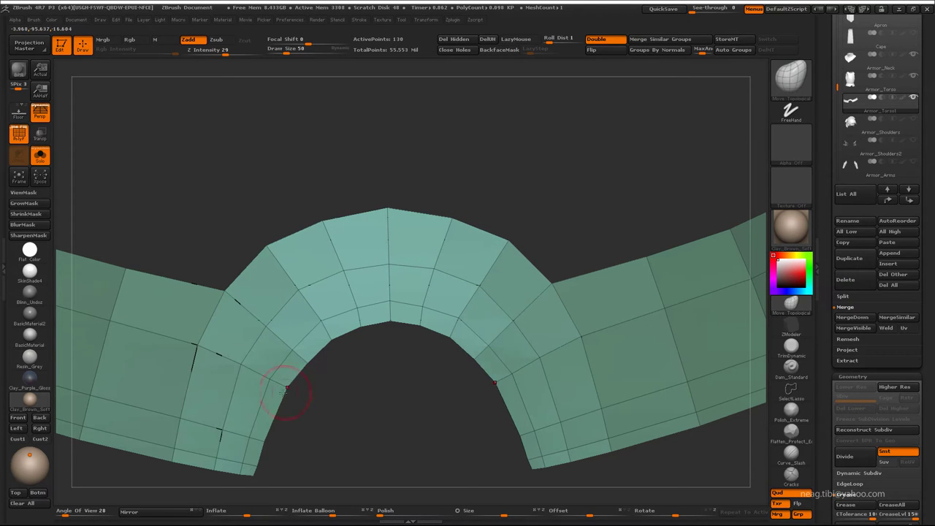
mouse_move(285, 393)
left_mouse_down()
mouse_move(328, 339)
mouse_move(365, 385)
left_mouse_up()
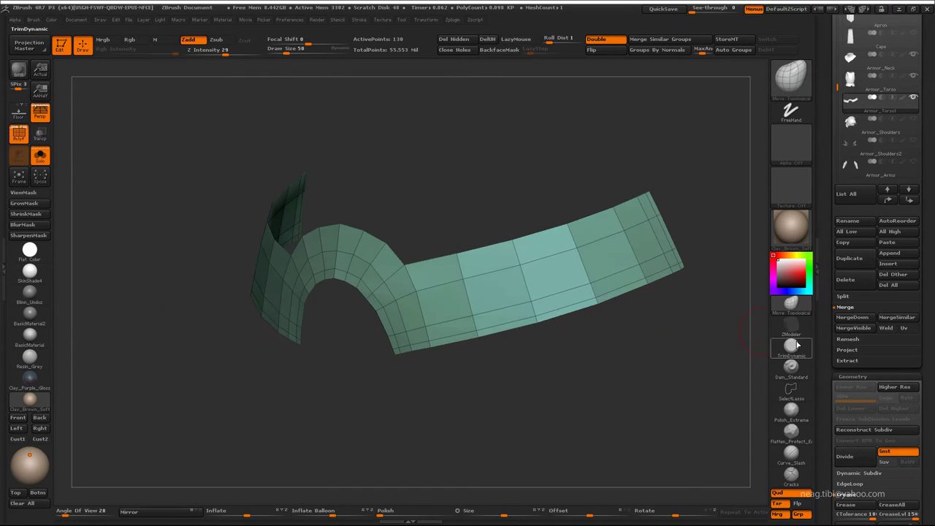
left_click(792, 326)
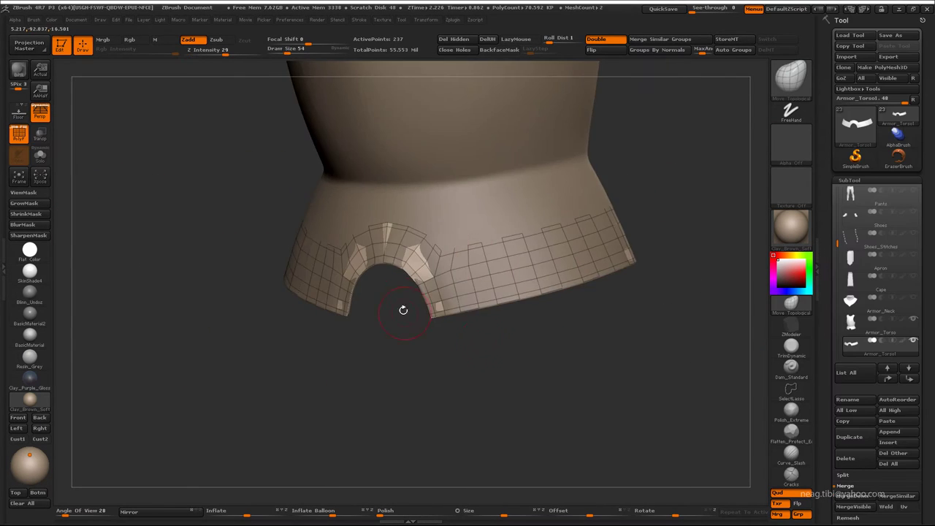
left_click_drag(403, 309, 477, 343)
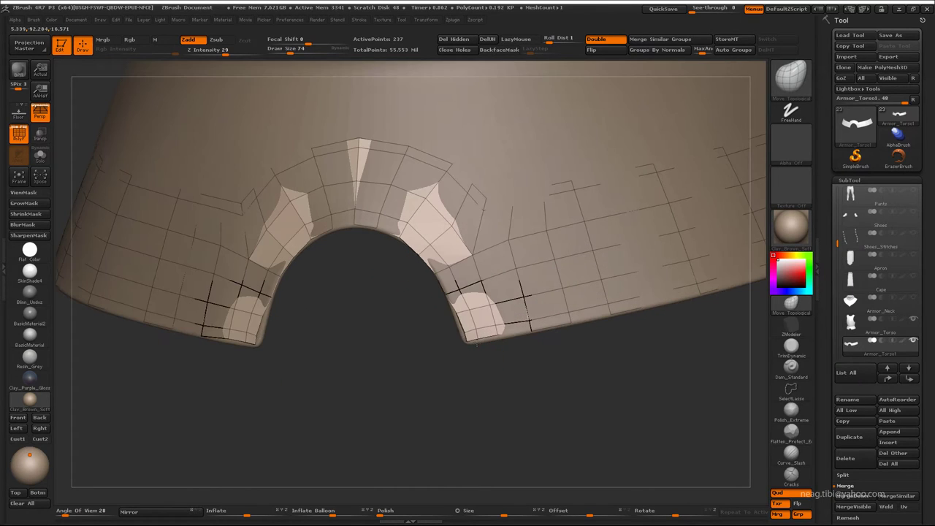
Step: Project the arched band onto the torso's lower edge, checking the fit with Transp from front and side
mouse_move(448, 287)
left_mouse_down()
mouse_move(445, 309)
mouse_move(511, 314)
left_mouse_up()
left_click(855, 409)
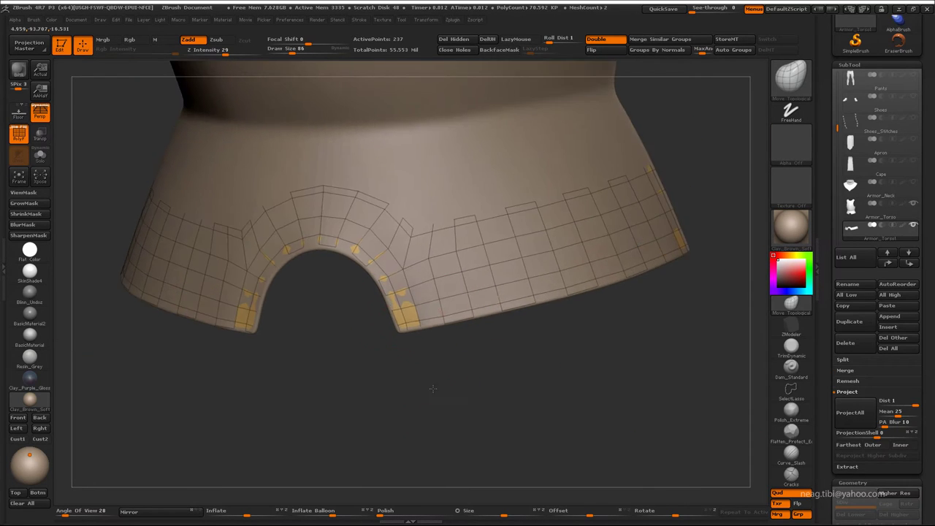
mouse_move(433, 389)
left_mouse_down()
mouse_move(396, 355)
mouse_move(434, 367)
mouse_move(409, 350)
mouse_move(430, 381)
mouse_move(427, 437)
left_mouse_up()
left_click(40, 133)
left_click_drag(410, 370, 195, 254)
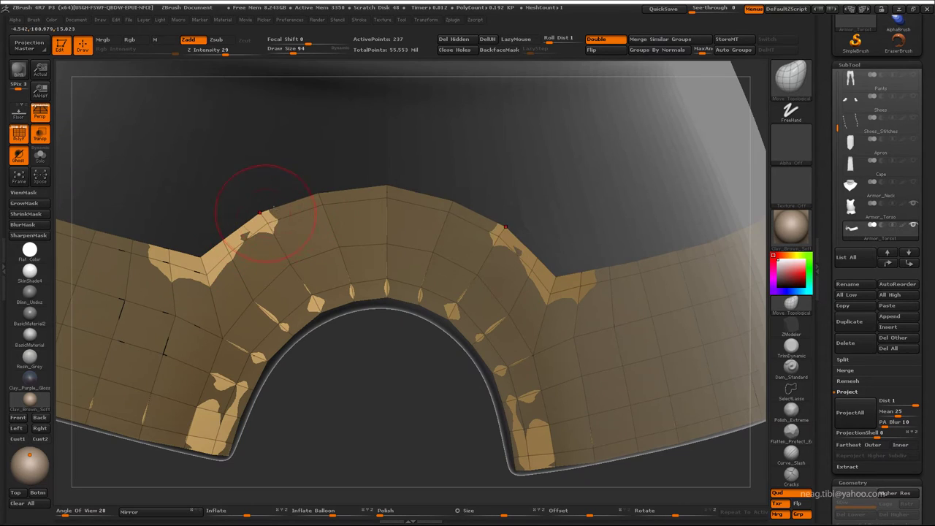
mouse_move(324, 204)
left_mouse_down()
mouse_move(396, 339)
mouse_move(473, 354)
left_mouse_up()
left_click(41, 137)
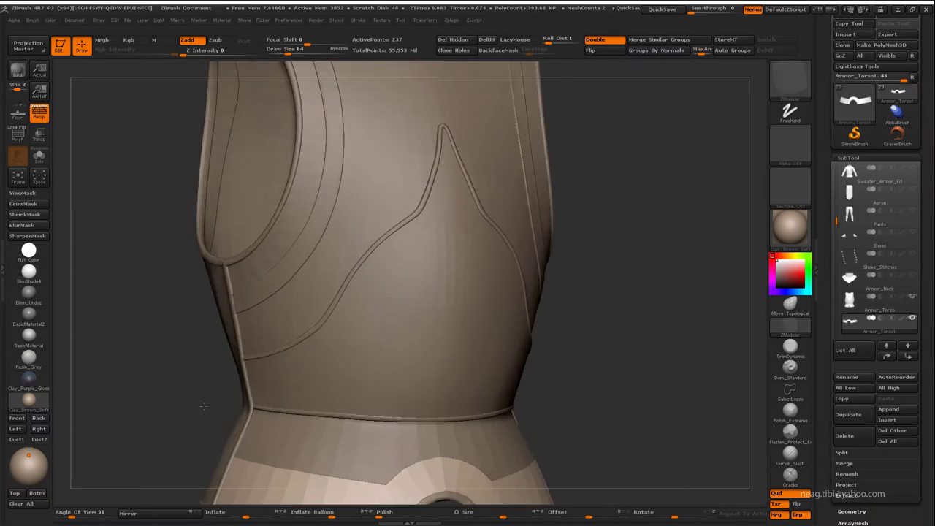
left_click_drag(646, 183, 646, 248)
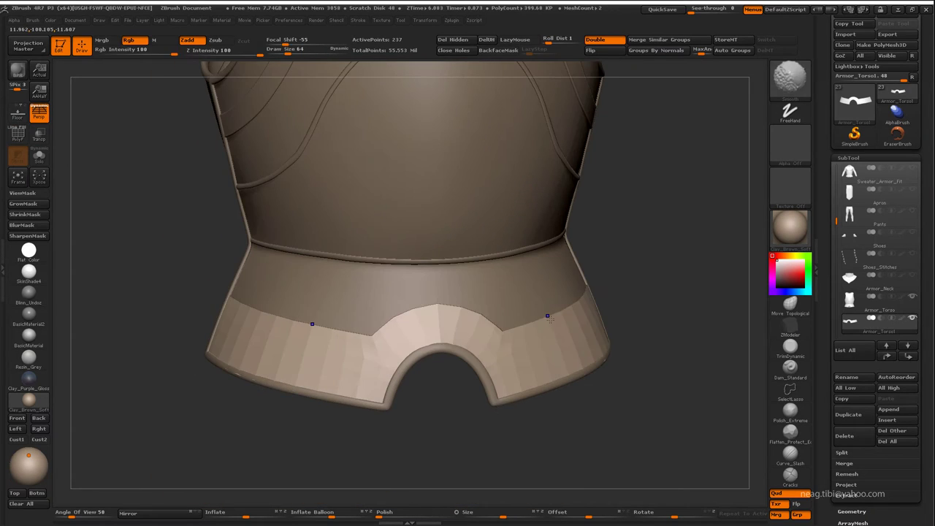
Step: Isolate the lower band strip in wireframe and trim off its hidden ends, comparing it to the torso
key("shift+f")
left_click(509, 406, "ctrl+shift")
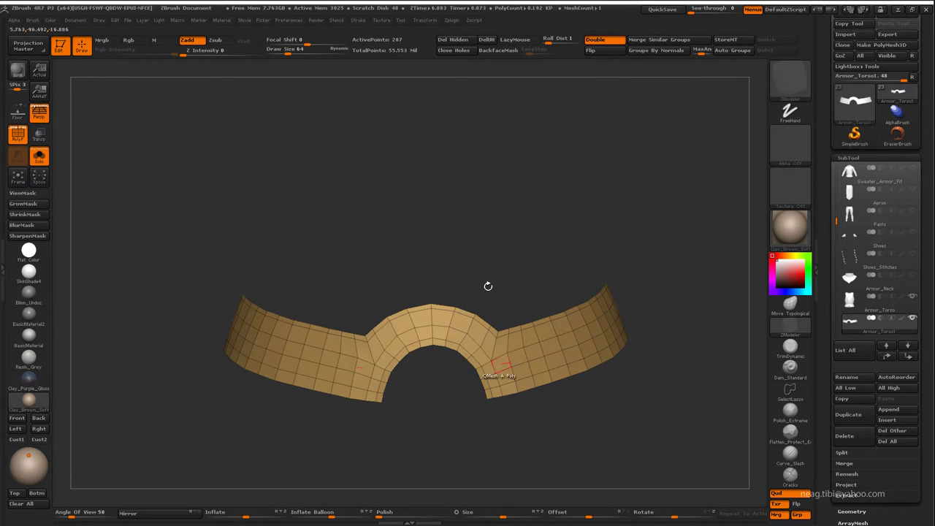
key("alt+s")
mouse_move(666, 282)
left_mouse_down()
mouse_move(303, 455)
mouse_move(480, 268)
left_mouse_up()
key("alt+s")
key("alt+s")
key("alt+s")
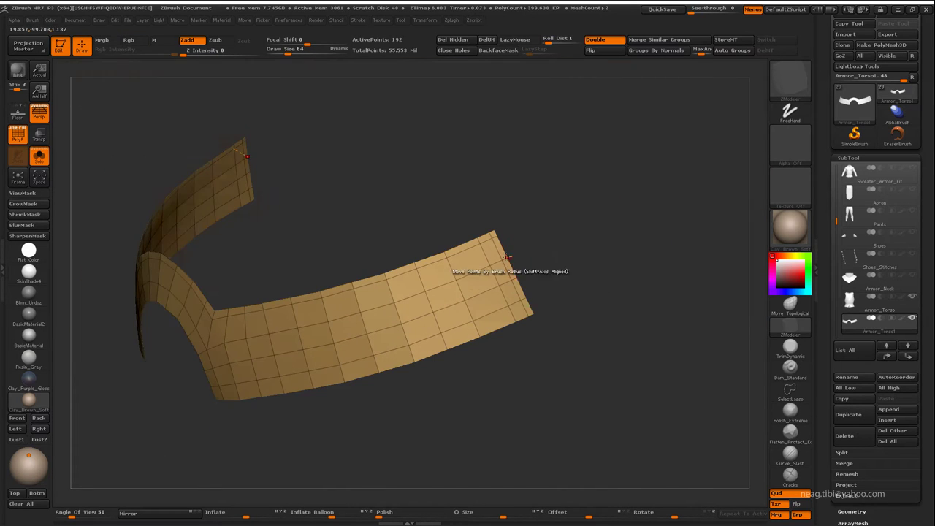
left_click(501, 260, "ctrl+shift")
key("alt+s")
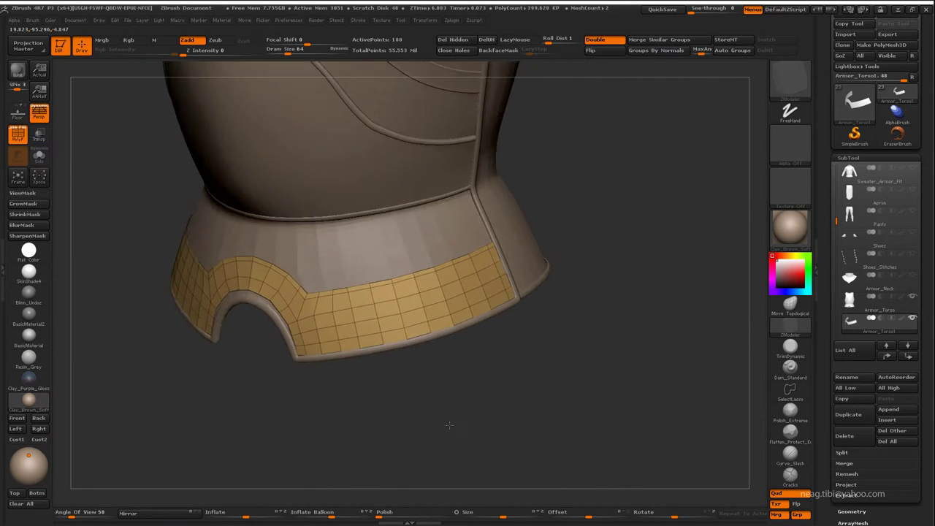
key("alt+s")
left_click_drag(521, 375, 514, 295)
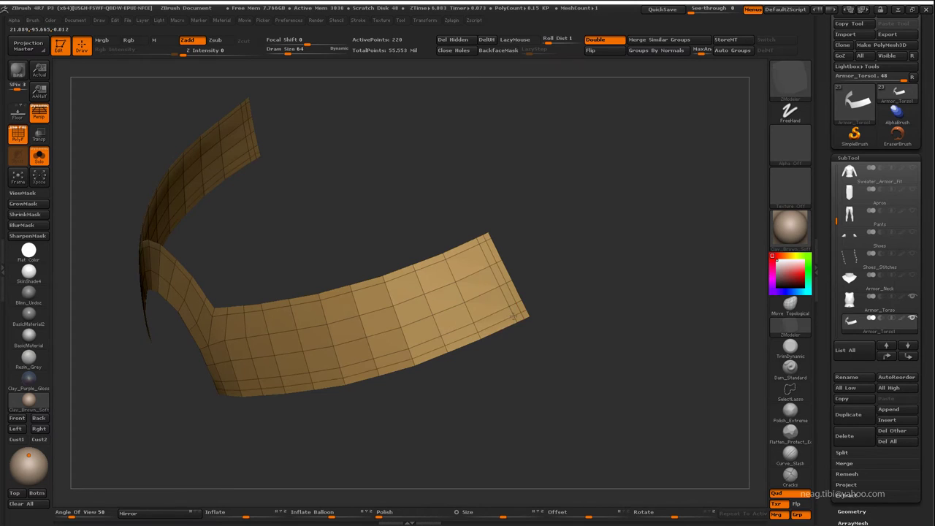
mouse_move(504, 354)
left_mouse_down()
mouse_move(499, 442)
mouse_move(422, 364)
left_mouse_up()
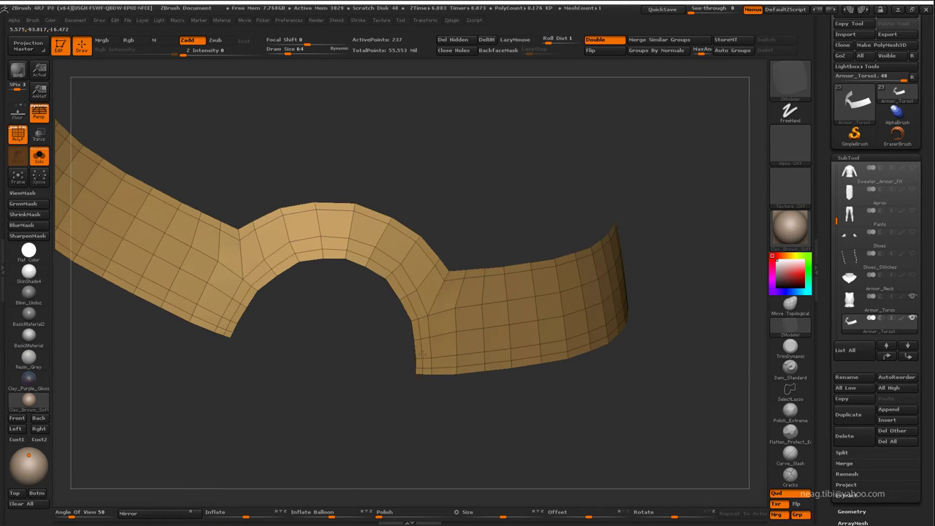
mouse_move(354, 399)
left_mouse_down()
mouse_move(328, 424)
mouse_move(144, 229)
left_mouse_up()
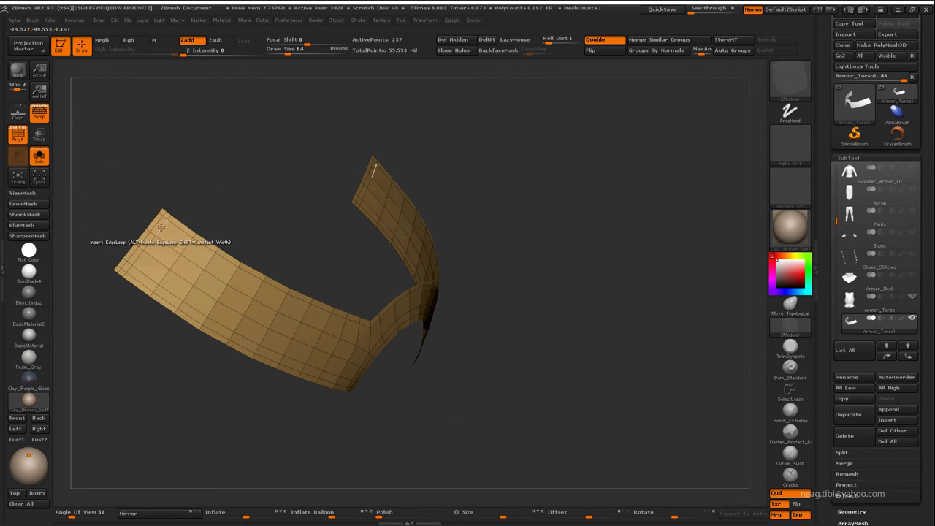
Step: Slide the strip's edge loops using ZModeler Slide with EdgeLoop Complete
key("space")
left_click(223, 267)
left_click(88, 356)
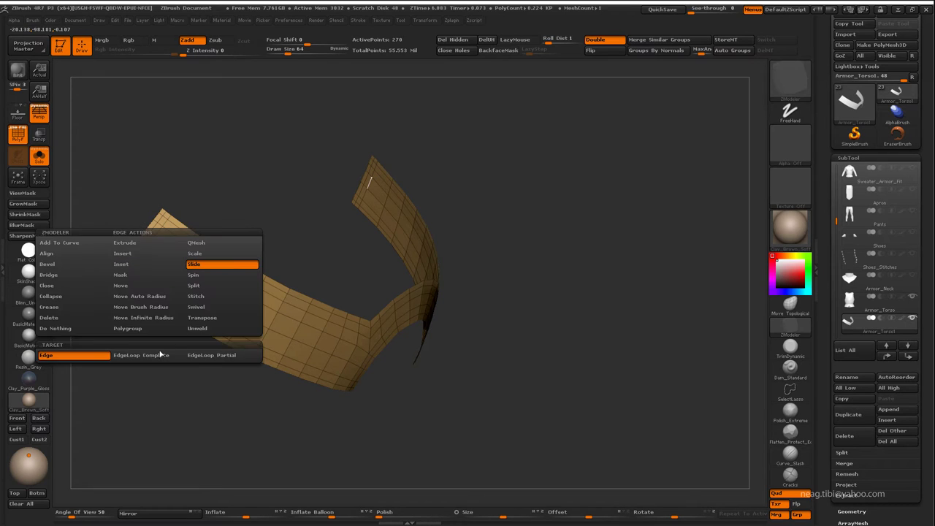
mouse_move(212, 172)
left_mouse_down()
mouse_move(265, 163)
mouse_move(253, 170)
mouse_move(344, 171)
left_mouse_up()
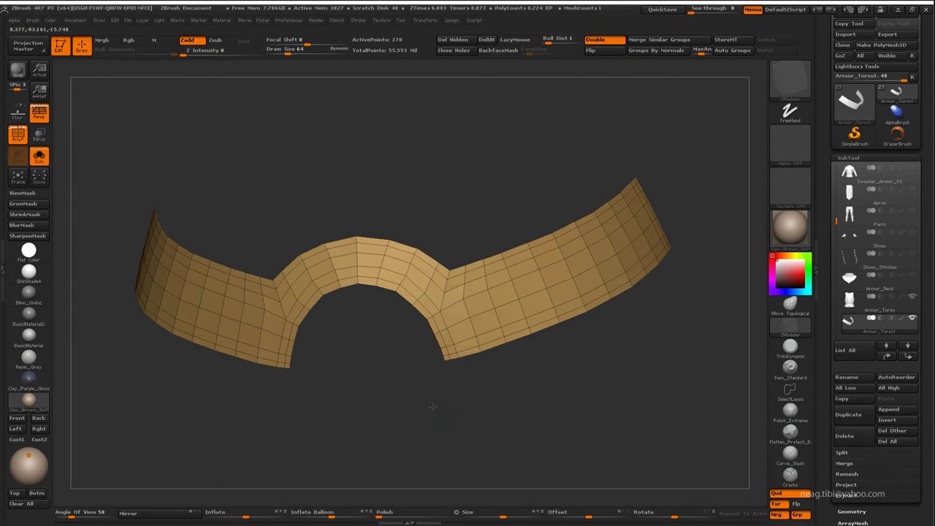
Step: Switch to Move Topological, check the strip against the torso, and select Armor_Torso
key("ctrl+shift+s")
left_click(790, 303)
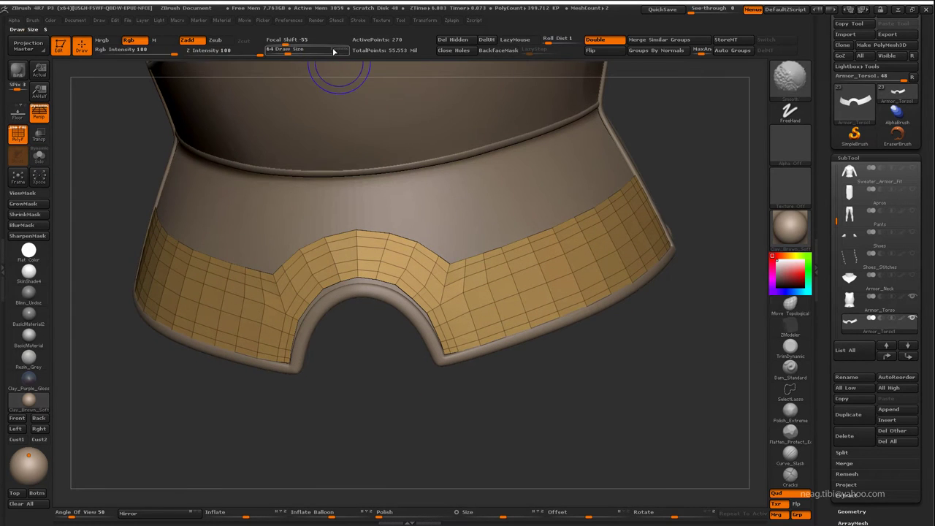
mouse_move(387, 395)
left_mouse_down()
mouse_move(407, 382)
mouse_move(422, 243)
mouse_move(436, 265)
mouse_move(383, 283)
left_mouse_up()
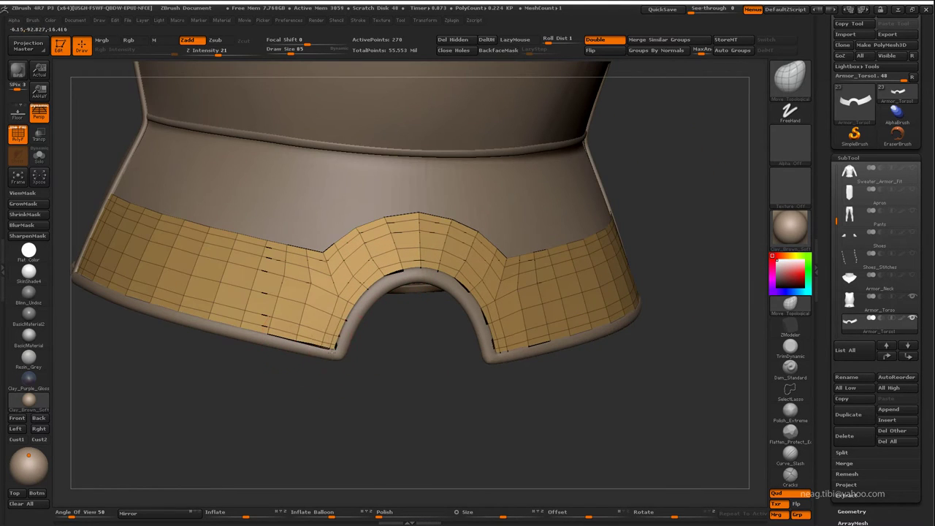
left_click_drag(332, 353, 314, 314)
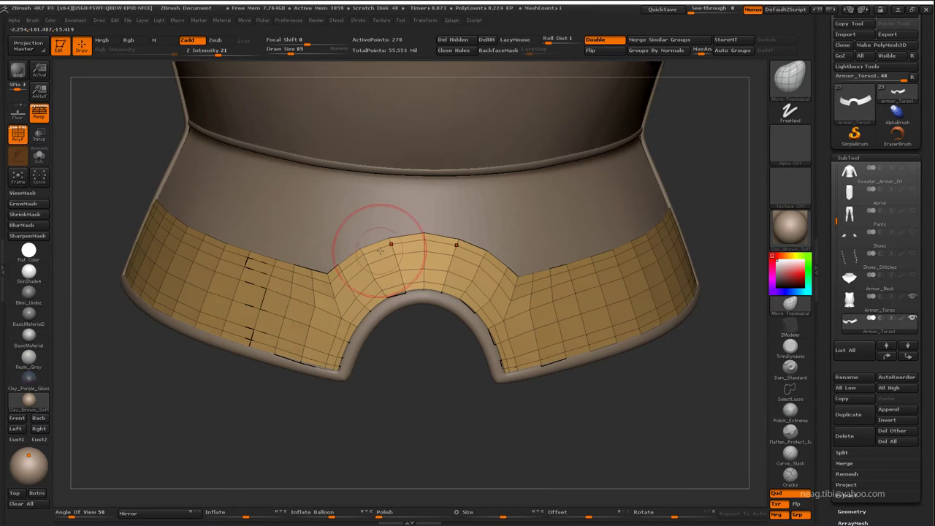
mouse_move(381, 251)
left_mouse_down()
mouse_move(437, 229)
mouse_move(428, 261)
mouse_move(432, 324)
mouse_move(449, 293)
mouse_move(446, 399)
mouse_move(349, 311)
left_mouse_up()
left_click(852, 310)
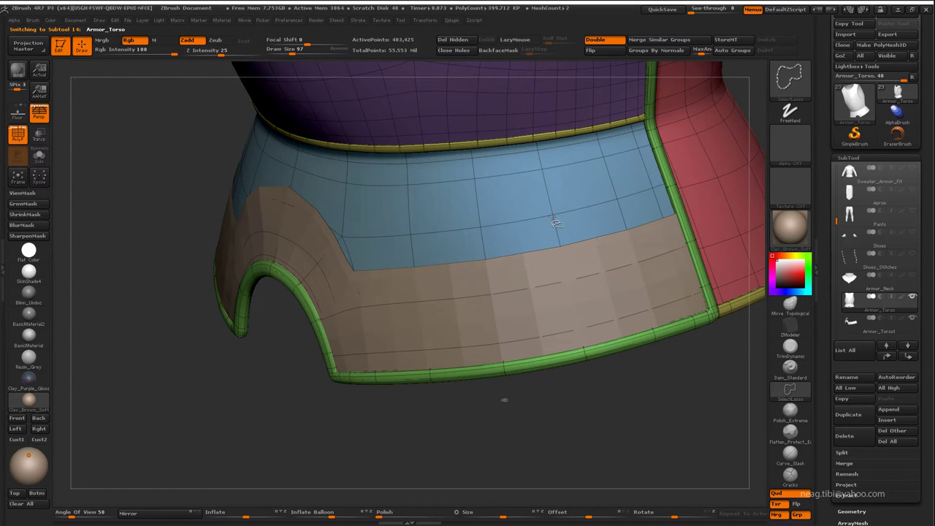
Step: Select the lower strip and ProjectAll it onto the torso armor's lower band
left_click_drag(555, 223, 592, 390)
left_click(591, 390, "alt")
mouse_move(678, 373)
left_mouse_down()
mouse_move(597, 429)
mouse_move(608, 424)
left_mouse_up()
left_click(851, 505)
mouse_move(643, 395)
left_mouse_down()
mouse_move(629, 402)
mouse_move(657, 404)
left_mouse_up()
left_click_drag(317, 344, 742, 372)
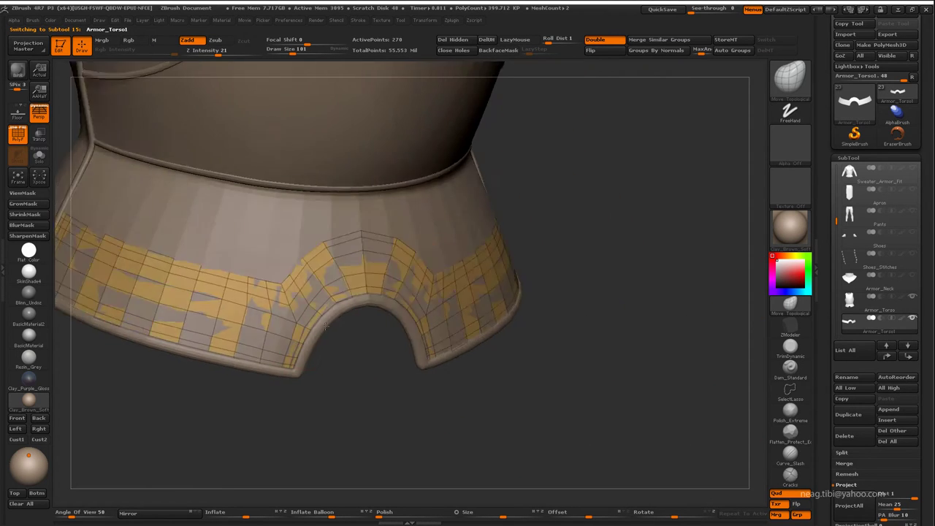
Step: Pick a new ZModeler polygon action for the strip
key("space")
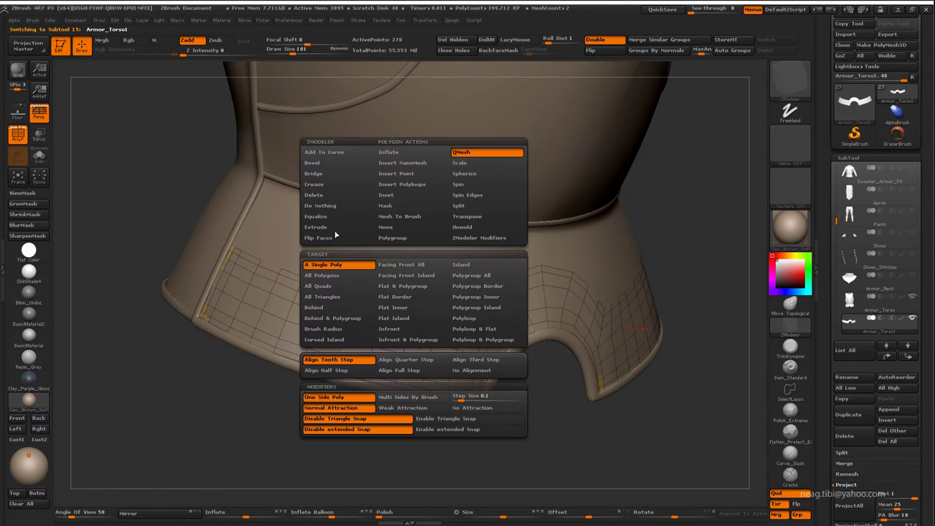
left_click(350, 228)
left_click_drag(376, 334, 222, 462)
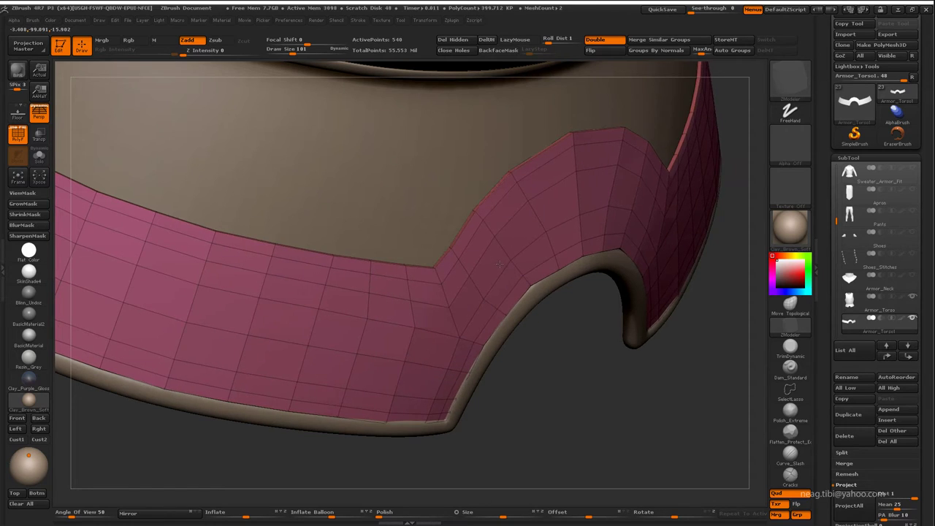
Step: Set ZModeler to Insert EdgeLoop and add loops to the strip
left_click_drag(558, 365, 557, 309)
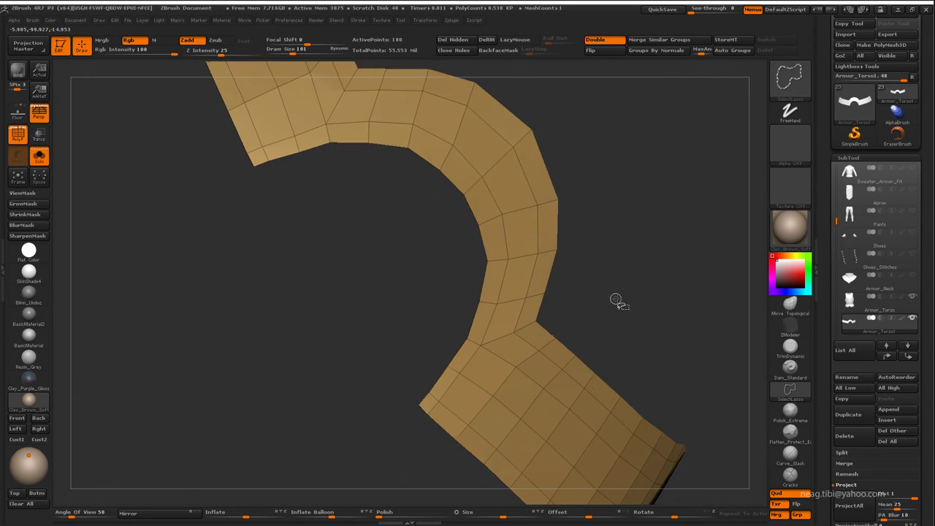
mouse_move(657, 157)
left_mouse_down()
mouse_move(664, 209)
mouse_move(541, 205)
left_mouse_up()
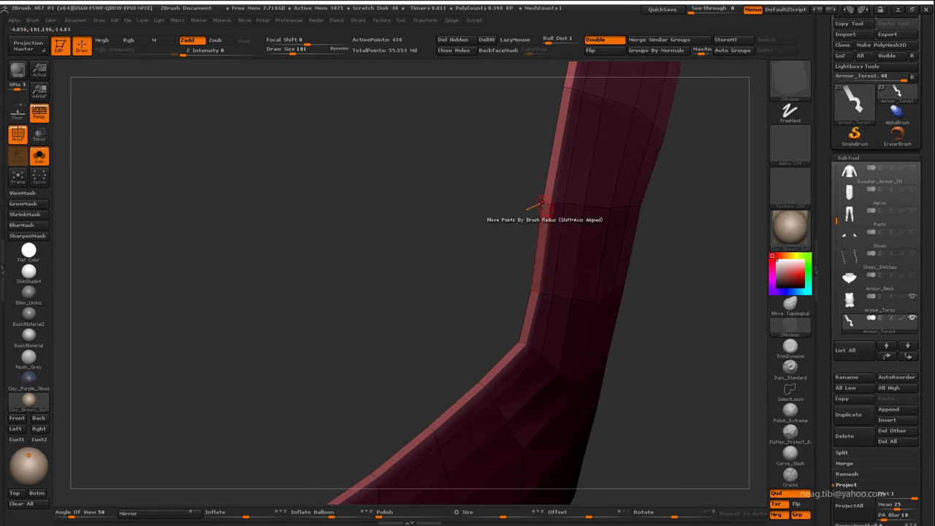
key("space")
left_click(514, 292)
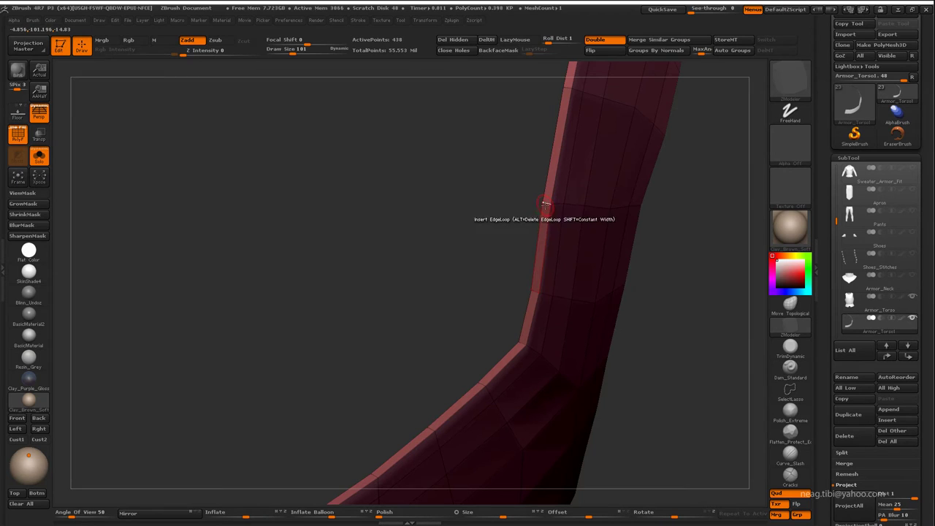
mouse_move(477, 233)
left_mouse_down()
mouse_move(602, 282)
mouse_move(585, 299)
mouse_move(511, 256)
mouse_move(502, 220)
mouse_move(407, 209)
mouse_move(420, 241)
left_mouse_up()
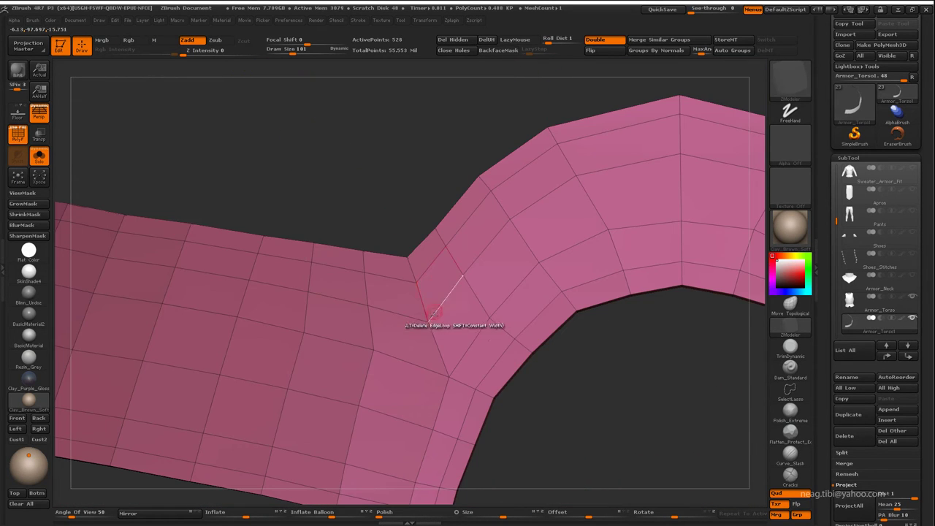
Step: Extrude all of the strip's polygons to give it thickness
key("space")
left_click(375, 256)
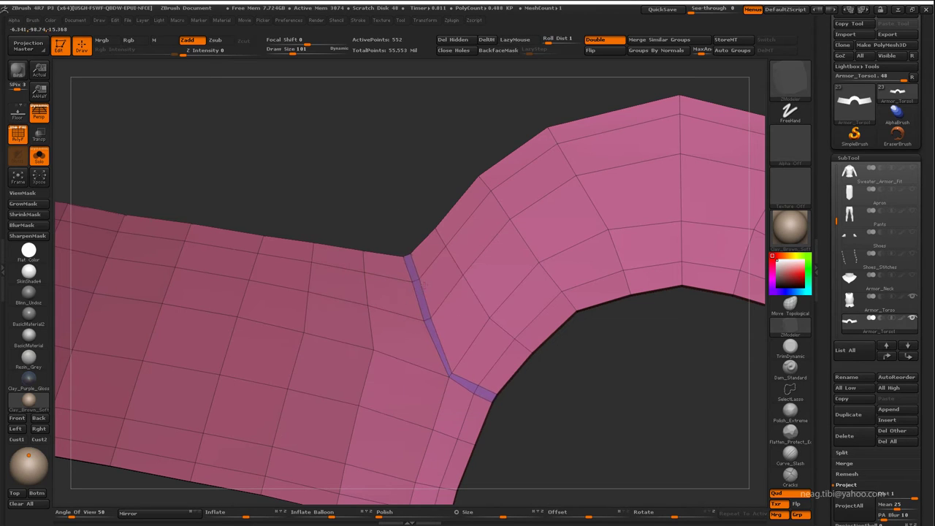
key("f")
mouse_move(550, 277)
left_mouse_down()
mouse_move(442, 379)
mouse_move(453, 380)
left_mouse_up()
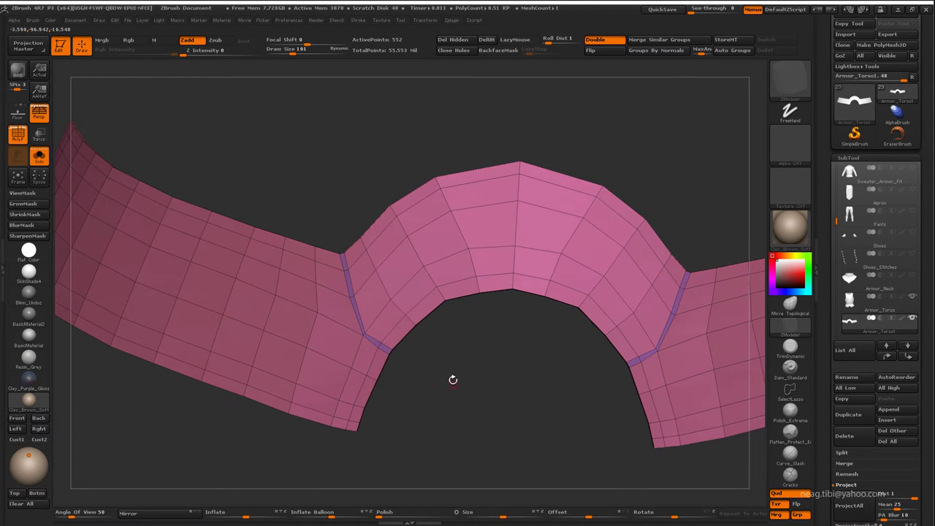
Step: Merge the strip into one polygroup with Auto Groups and pick a different sculpting brush
left_click(727, 55)
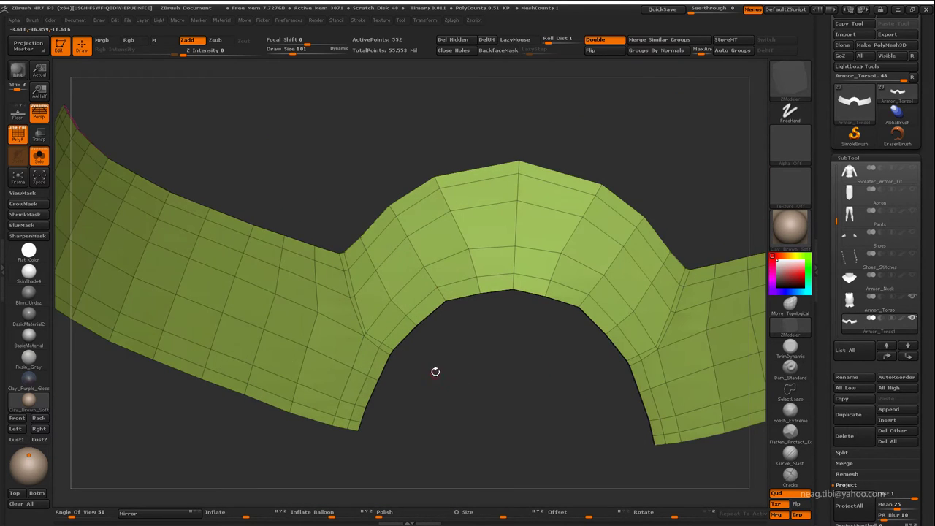
left_click(793, 91)
left_click(240, 79)
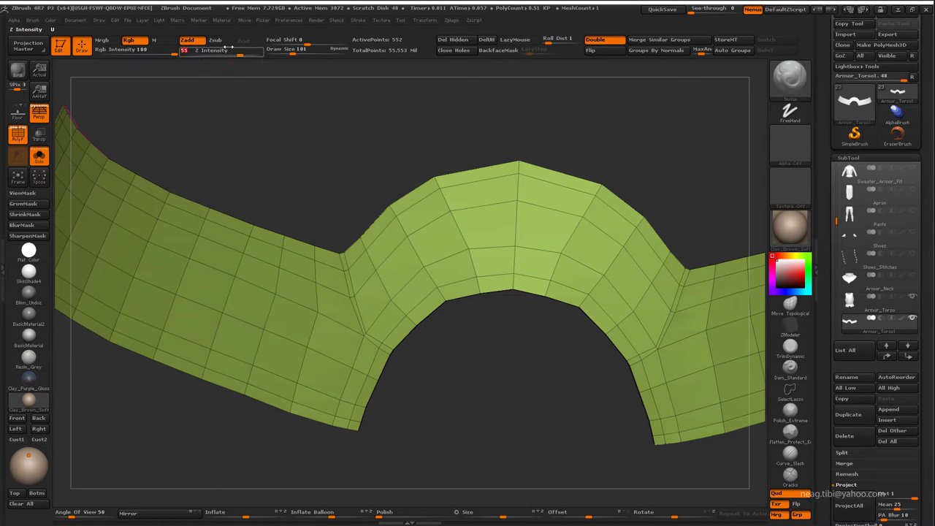
left_click_drag(420, 365, 455, 394)
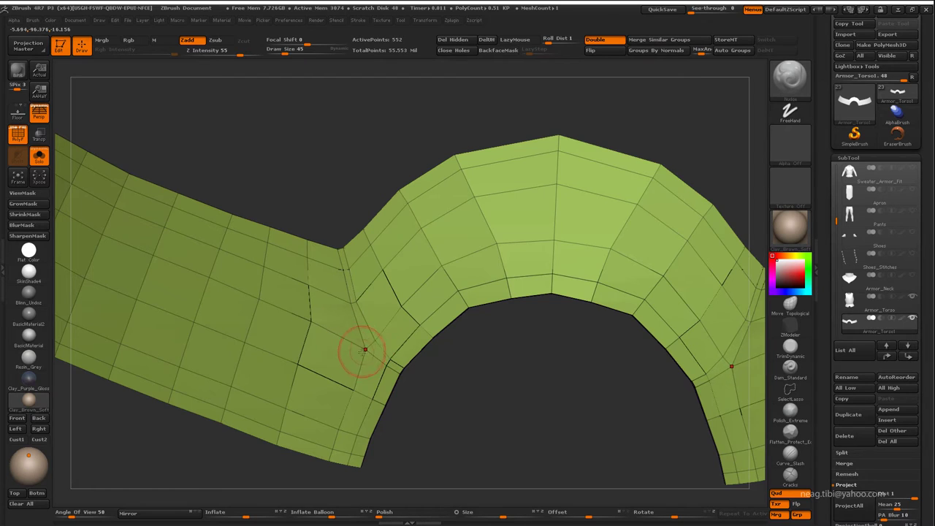
left_click_drag(431, 409, 380, 329)
mouse_move(365, 409)
left_mouse_down()
mouse_move(418, 408)
mouse_move(487, 127)
left_mouse_up()
mouse_move(506, 173)
left_mouse_down()
mouse_move(462, 273)
mouse_move(480, 436)
mouse_move(455, 424)
mouse_move(451, 394)
left_mouse_up()
Step: Subdivide the isolated band so it reaches 8,325 points
key("ctrl+shift+s")
key("shift+d")
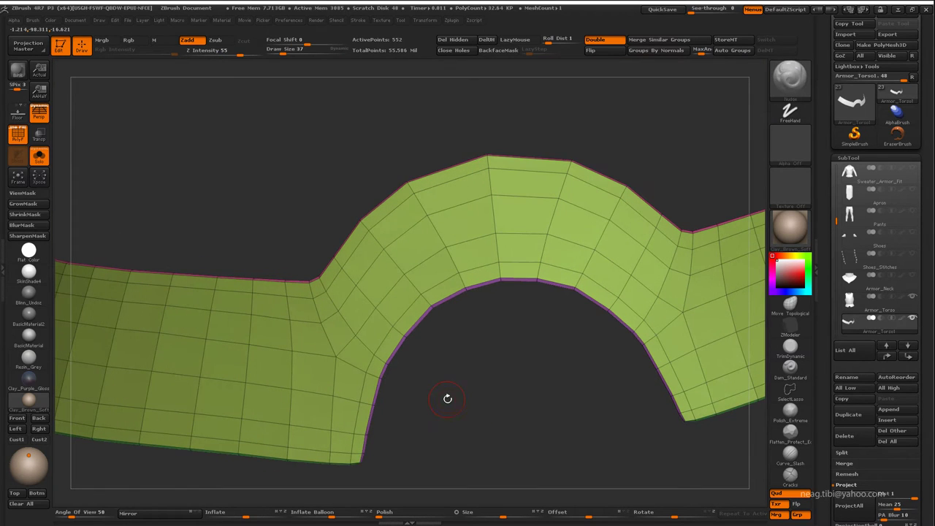
key("ctrl+shift+s")
Step: Show the band on the torso without wireframe and inspect its notch from several angles
key("d")
left_click_drag(359, 226, 437, 259, "alt")
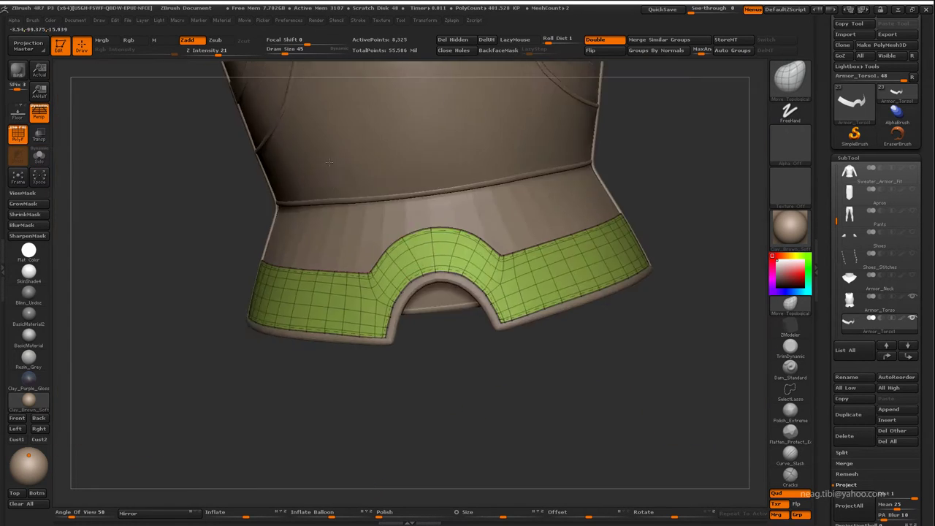
key("shift+f")
key("shift+d")
key("bracketright")
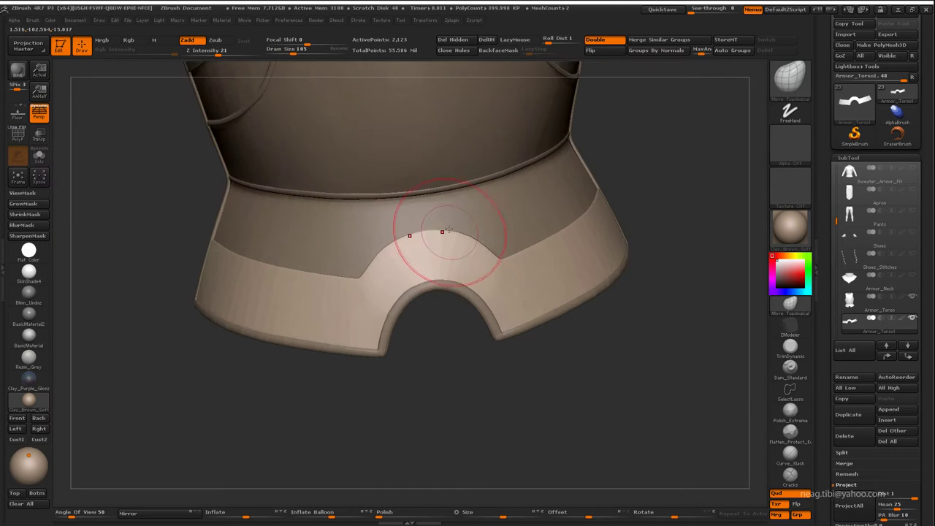
right_click_drag(445, 229, 421, 223)
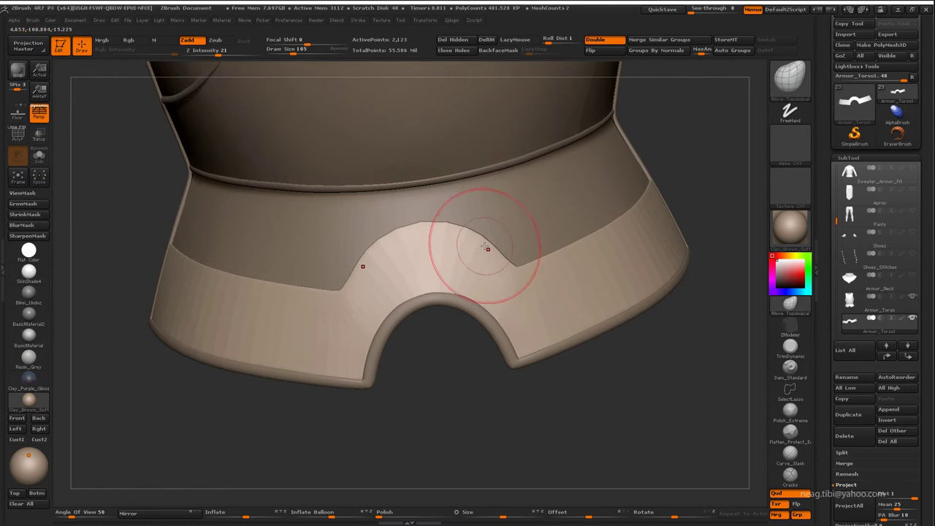
mouse_move(415, 221)
right_mouse_down()
mouse_move(493, 251)
mouse_move(520, 274)
mouse_move(431, 222)
mouse_move(380, 263)
mouse_move(365, 292)
mouse_move(455, 355)
mouse_move(304, 386)
mouse_move(262, 265)
right_mouse_up()
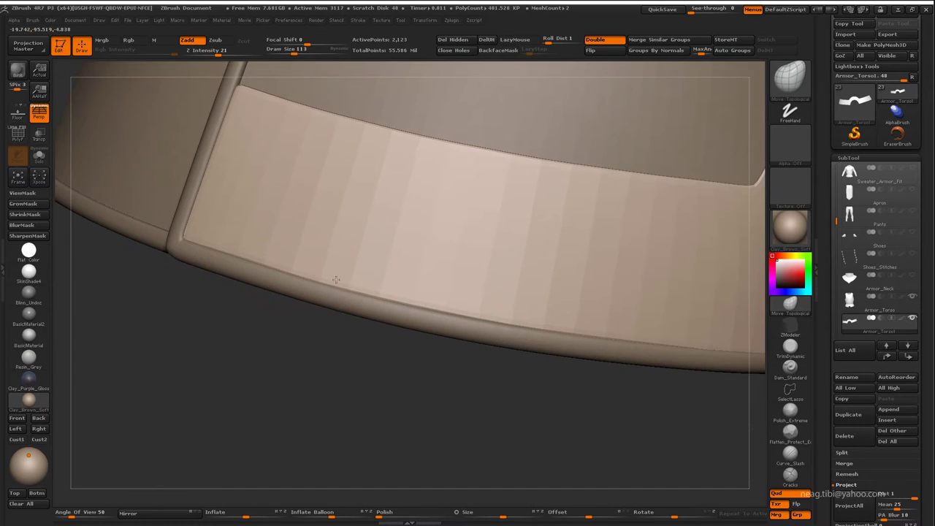
right_click_drag(336, 280, 280, 273)
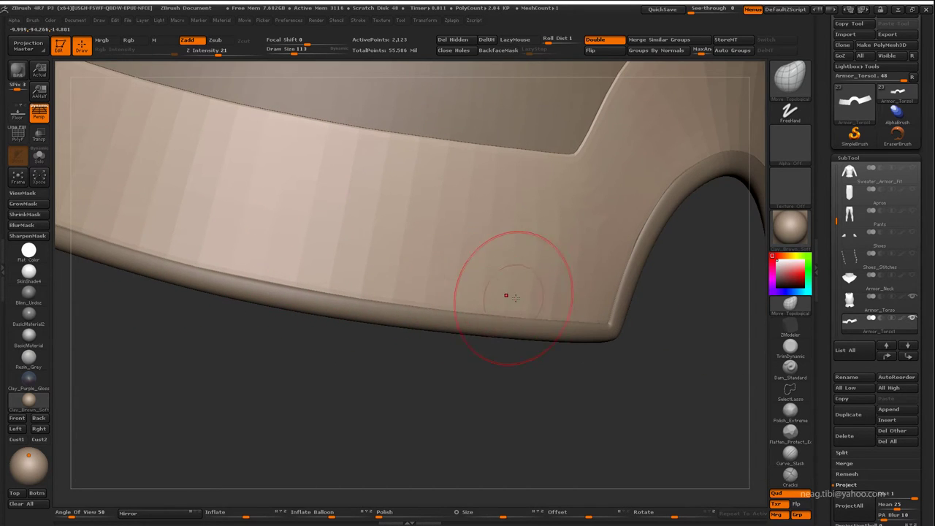
mouse_move(515, 296)
right_mouse_down()
mouse_move(324, 334)
mouse_move(380, 278)
mouse_move(663, 110)
mouse_move(504, 212)
right_mouse_up()
mouse_move(552, 283)
right_mouse_down()
mouse_move(417, 449)
mouse_move(428, 359)
mouse_move(344, 397)
mouse_move(324, 426)
mouse_move(461, 320)
mouse_move(391, 372)
mouse_move(339, 355)
mouse_move(455, 221)
mouse_move(517, 221)
mouse_move(502, 159)
mouse_move(438, 183)
mouse_move(363, 156)
mouse_move(397, 234)
mouse_move(286, 271)
mouse_move(273, 372)
mouse_move(390, 272)
right_mouse_up()
Step: Recheck the band's curve in Solo, then show the whole torso in a three-quarter view
key("w")
key("q")
key("shift+f")
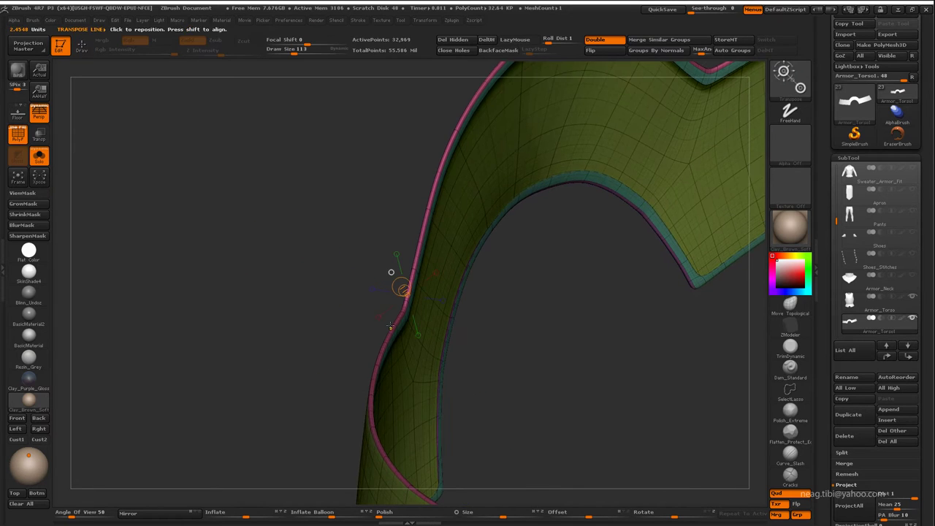
key("shift+f")
mouse_move(273, 365)
right_mouse_down()
mouse_move(249, 307)
mouse_move(260, 341)
right_mouse_up()
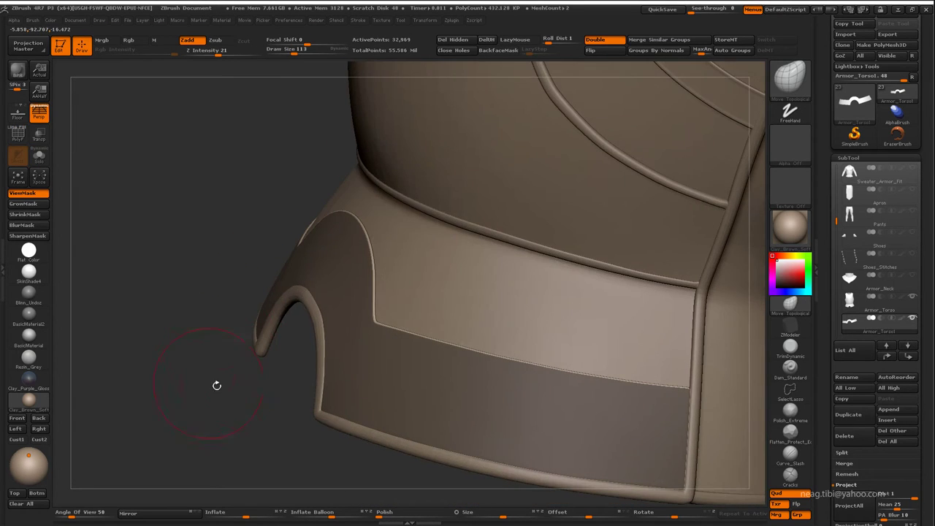
key("alt+s")
mouse_move(215, 386)
right_mouse_down()
mouse_move(196, 434)
mouse_move(215, 410)
mouse_move(336, 388)
right_mouse_up()
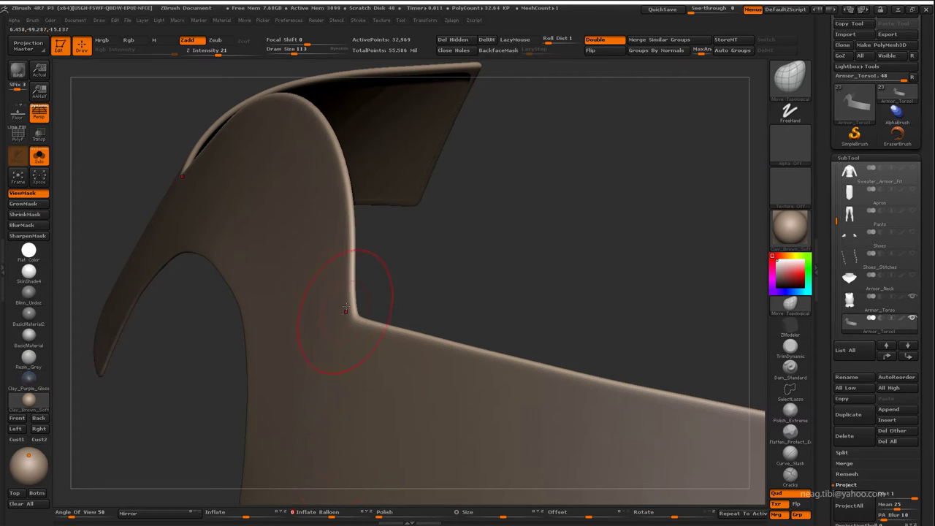
right_click_drag(324, 293, 475, 256)
key("alt+s")
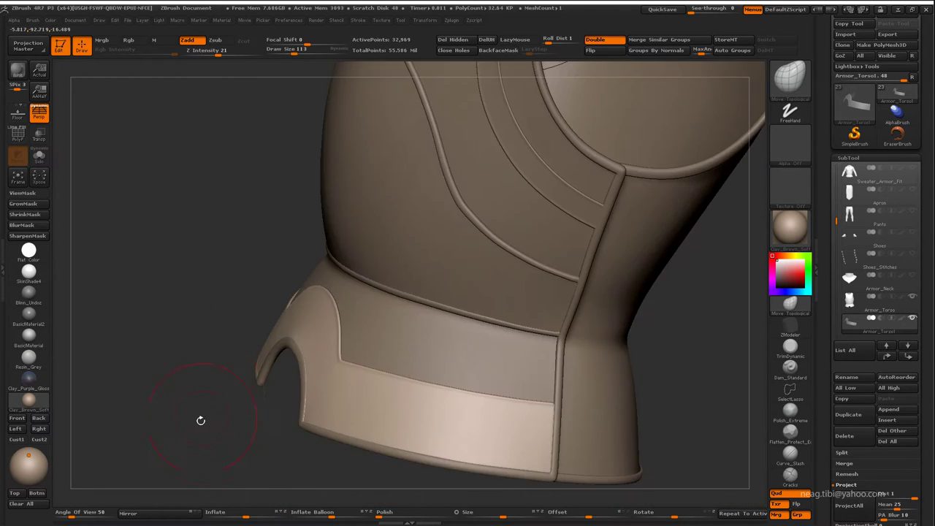
mouse_move(198, 420)
right_mouse_down()
mouse_move(402, 439)
mouse_move(507, 412)
mouse_move(622, 219)
mouse_move(512, 296)
mouse_move(485, 254)
mouse_move(556, 278)
mouse_move(599, 261)
mouse_move(514, 226)
right_mouse_up()
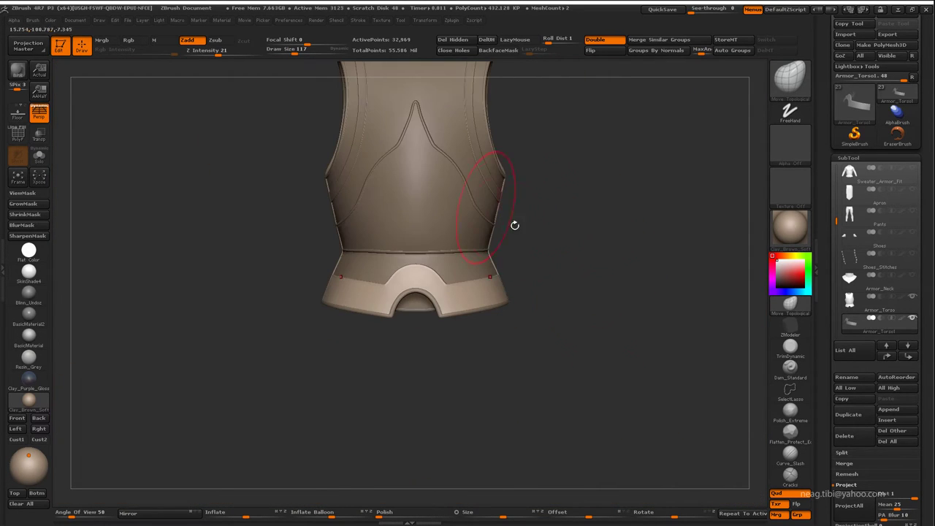
right_click_drag(619, 330, 709, 314)
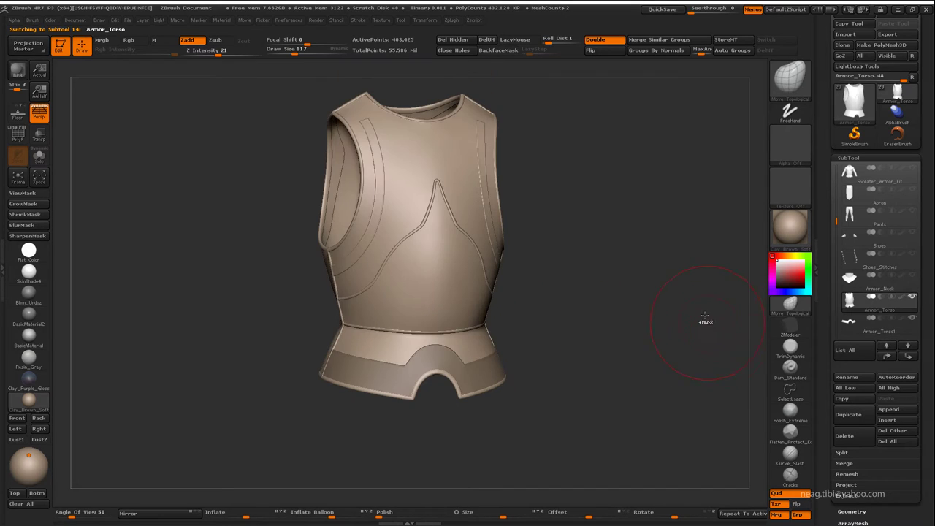
Step: MergeDown the new panel into the Armor_Torso subtool
left_click(853, 511)
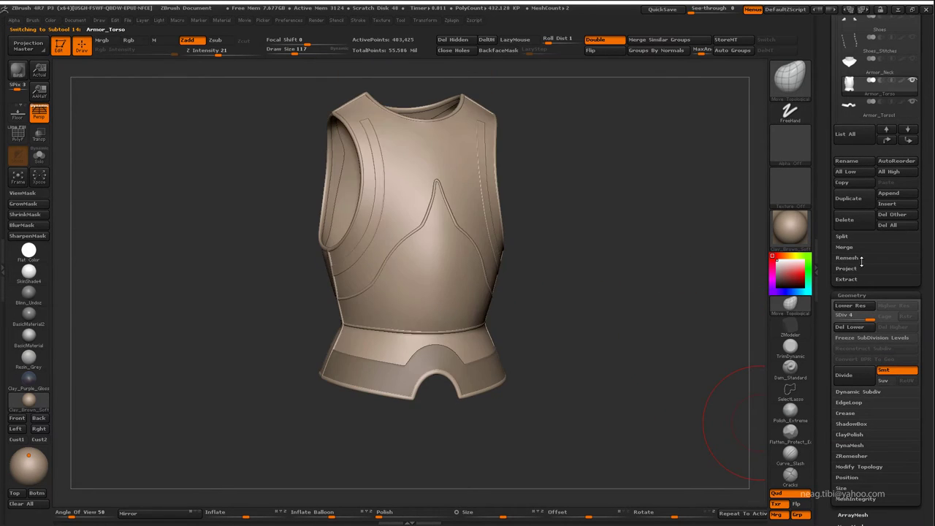
left_click(844, 247)
left_click(852, 257)
left_click(705, 276)
mouse_move(705, 276)
right_mouse_down()
mouse_move(662, 277)
mouse_move(679, 223)
mouse_move(695, 218)
mouse_move(632, 277)
right_mouse_up()
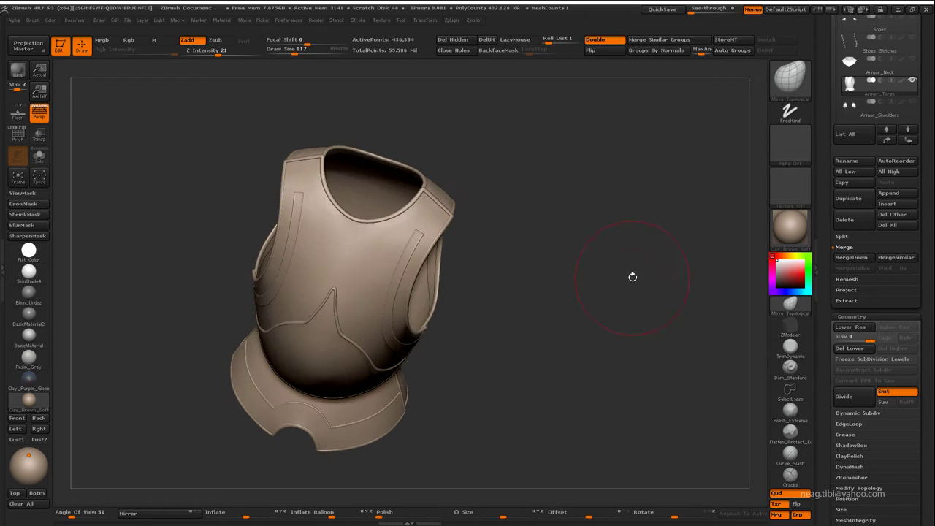
right_click_drag(441, 325, 620, 197, "alt")
Step: At the lowest subdivision, isolate the green strip polygroup, then unhide the rest of the torso
key("shift+d")
key("shift+f")
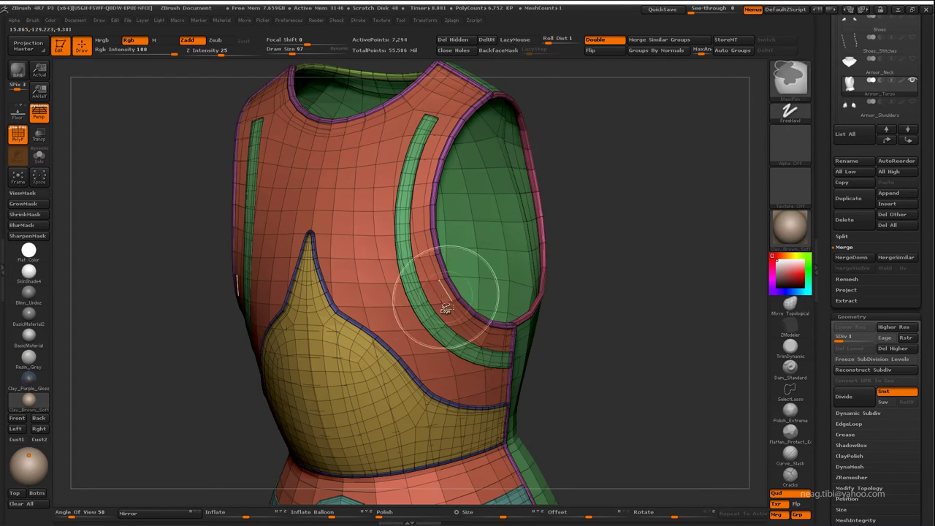
left_click(421, 304, "ctrl+shift")
mouse_move(417, 314)
right_mouse_down()
mouse_move(396, 393)
mouse_move(693, 251)
right_mouse_up()
left_click(693, 250, "ctrl+shift")
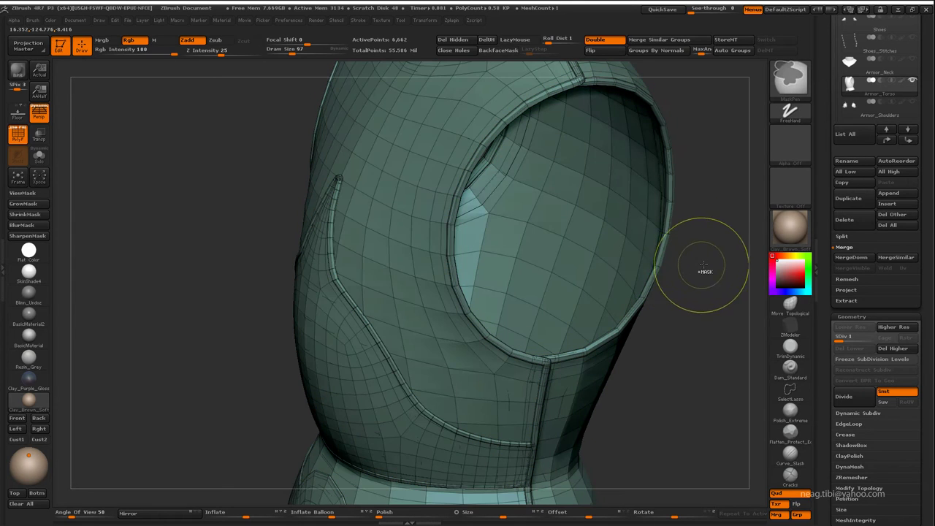
key("f")
key("d")
key("d")
key("d")
Step: Split Armor_Torso into separate subtools with Groups Split
left_click(842, 236)
left_click(856, 268)
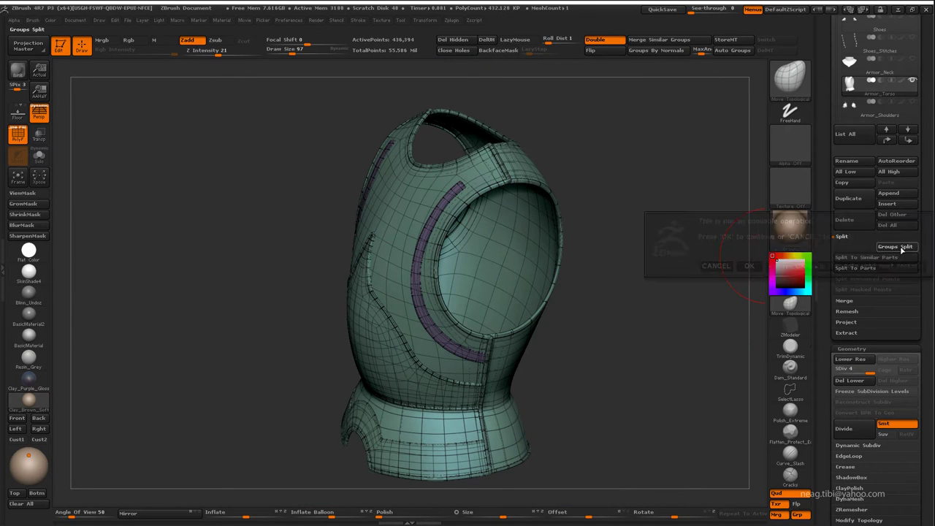
left_click(656, 273)
key("shift+f")
left_click_drag(643, 305, 741, 157)
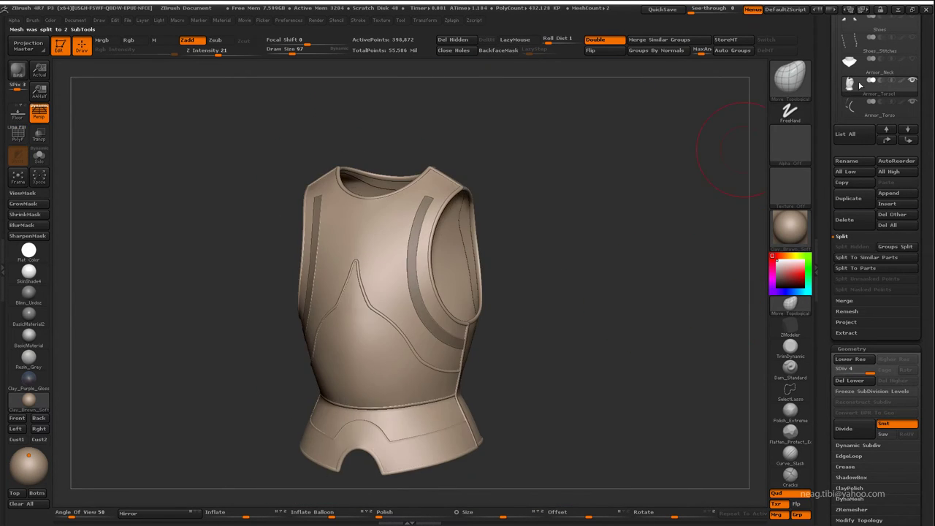
Step: Give both strips in the new subtool one polygroup with Merge Similar Groups
left_click(879, 378)
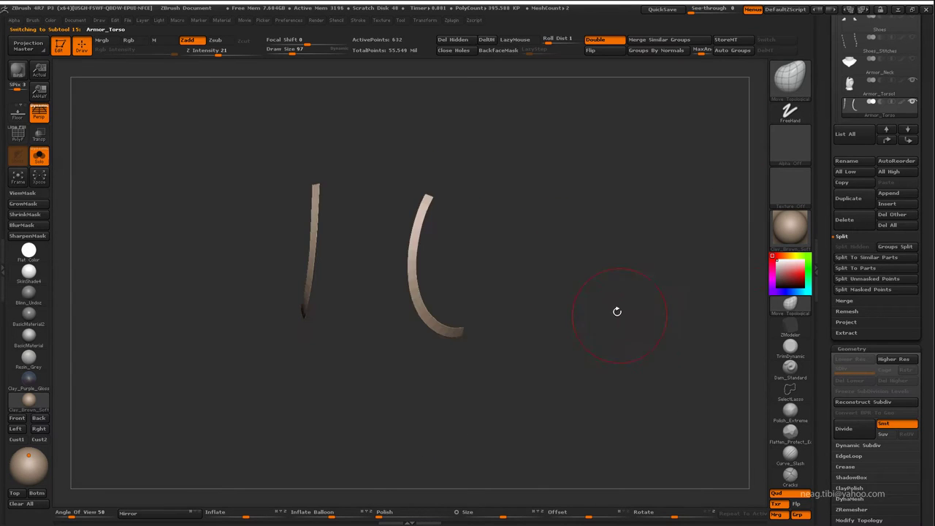
key("shift+f")
left_click_drag(606, 195, 660, 54)
left_click(657, 51)
left_click(659, 39)
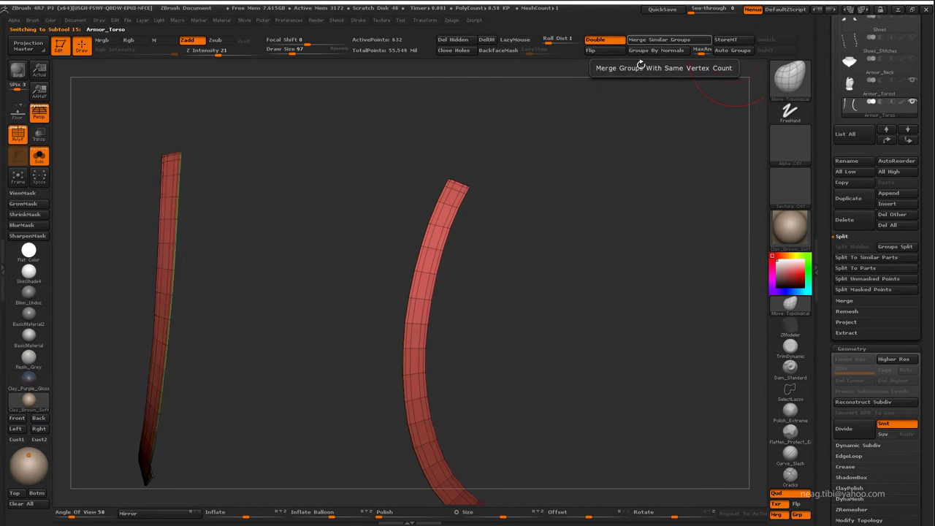
mouse_move(556, 219)
left_mouse_down()
mouse_move(501, 147)
mouse_move(532, 49)
mouse_move(578, 125)
mouse_move(624, 149)
mouse_move(654, 211)
mouse_move(616, 193)
mouse_move(658, 200)
left_mouse_up()
Step: Pull the strap tops upward with Transpose Move, lengthening them toward the shoulder
key("alt+s")
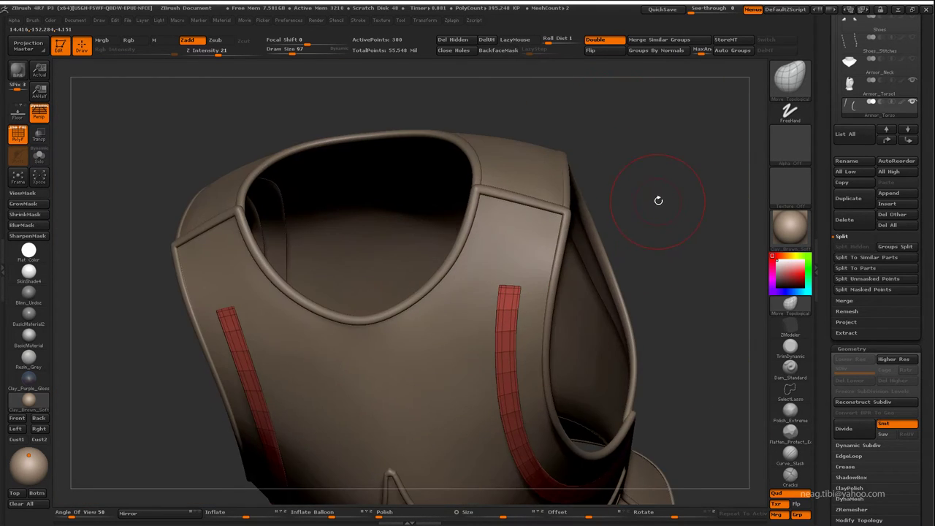
key("alt+s")
key("w")
key("alt+s")
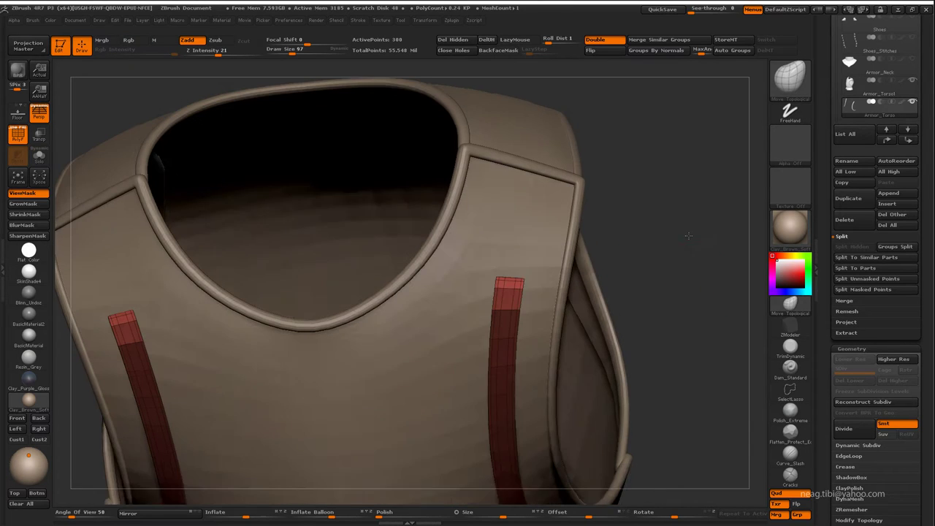
left_click_drag(600, 307, 502, 265)
left_click_drag(511, 299, 531, 191, "ctrl")
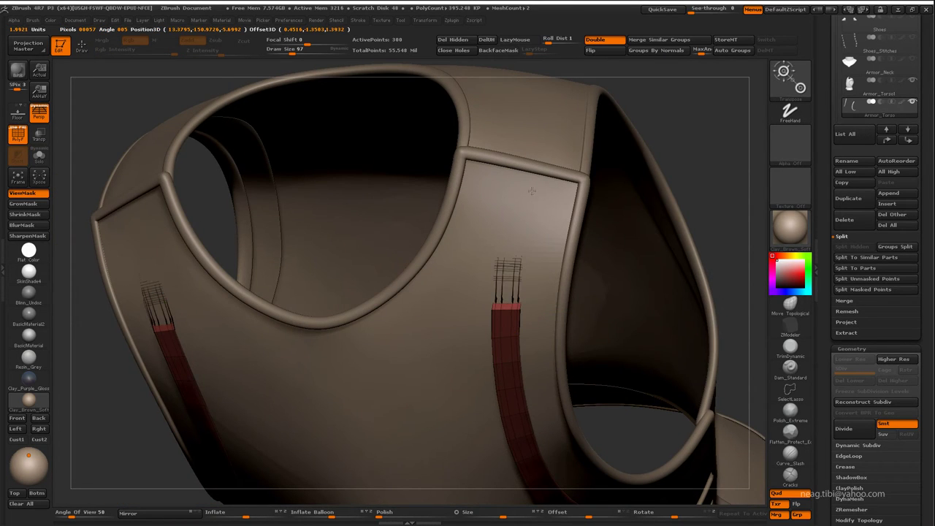
Step: With Transp on, align the move axis along the right strap up to the armhole trim
key("alt+t")
mouse_move(319, 163)
left_mouse_down()
mouse_move(261, 381)
mouse_move(380, 343)
left_mouse_up()
key("alt+s")
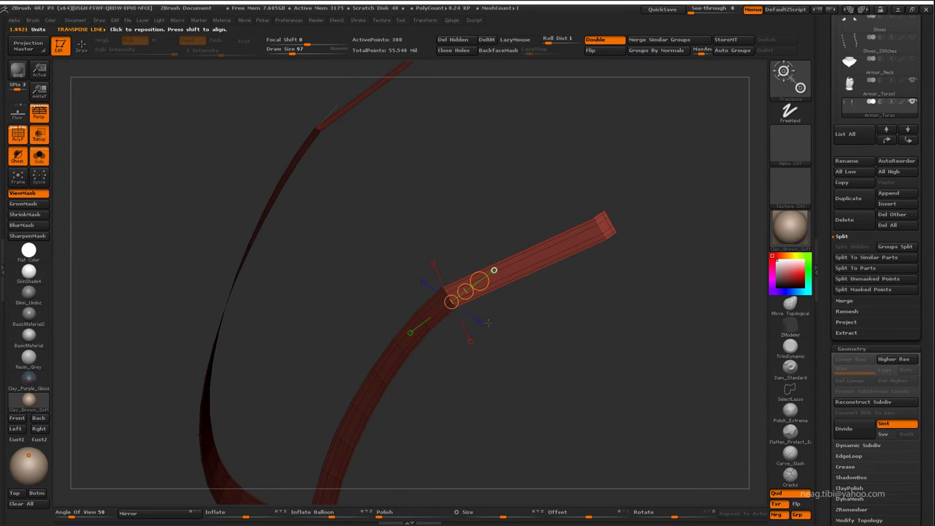
key("alt+s")
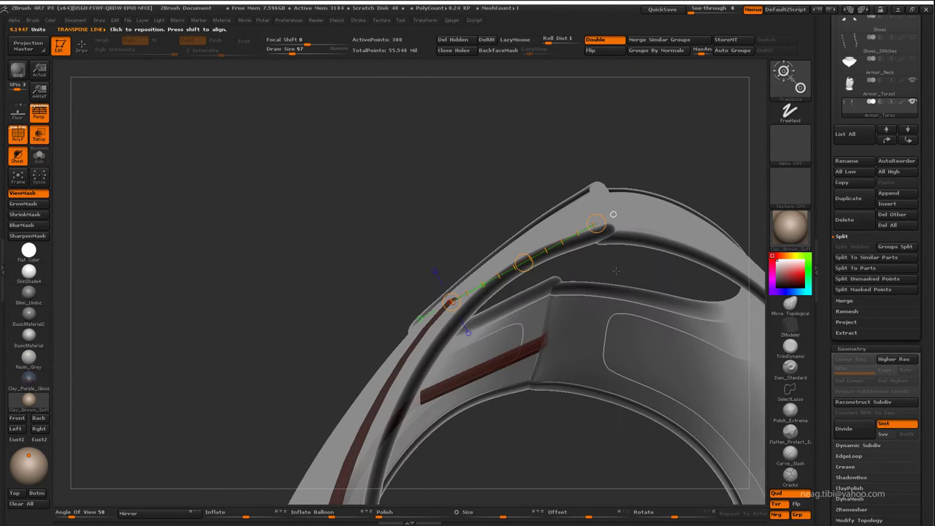
left_click_drag(584, 209, 609, 206)
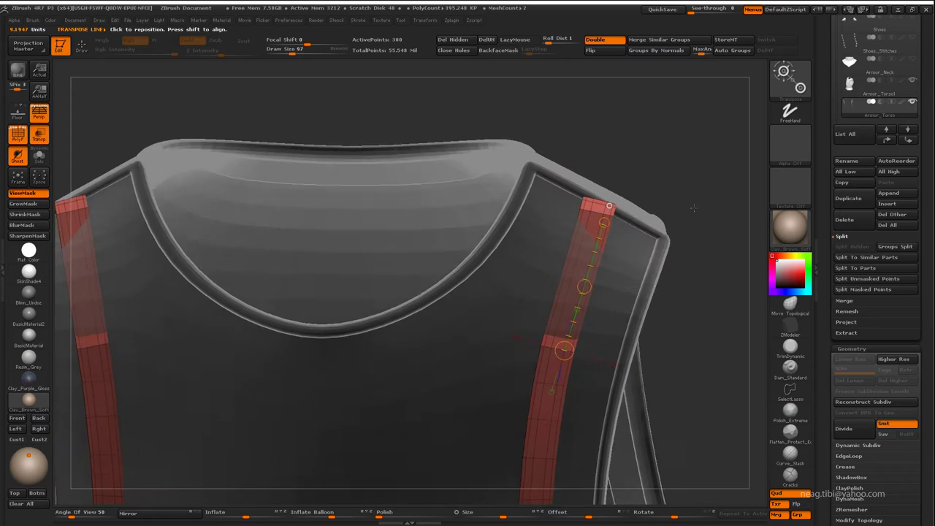
Step: Solo the straps and inset their polygons with ZModeler
key("q")
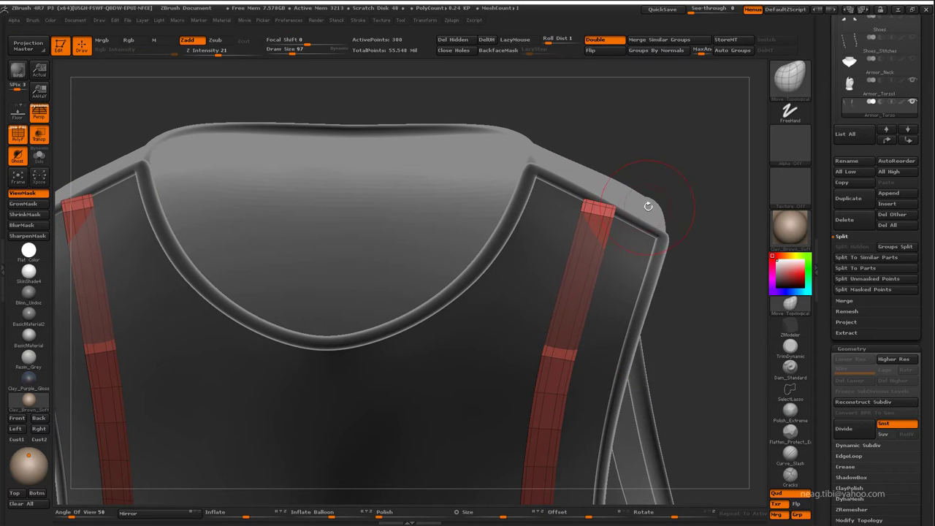
key("alt+s")
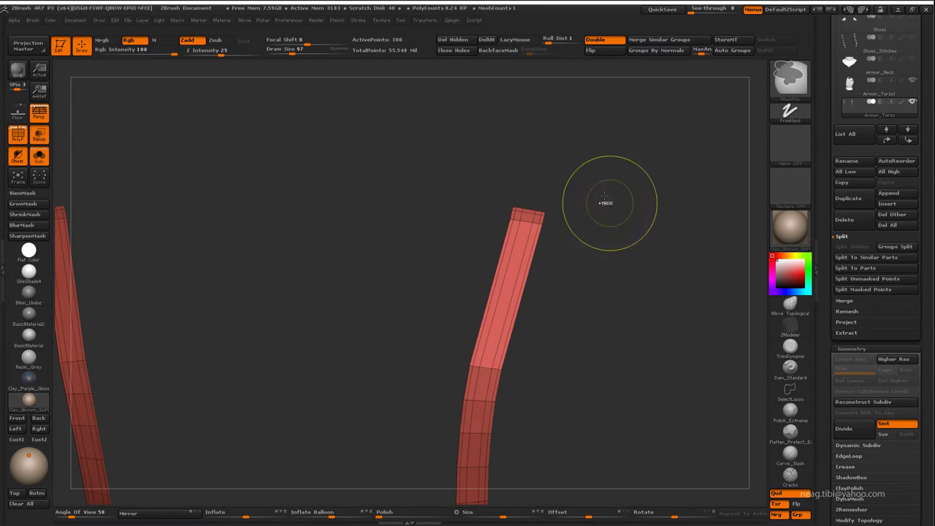
key("ctrl+h")
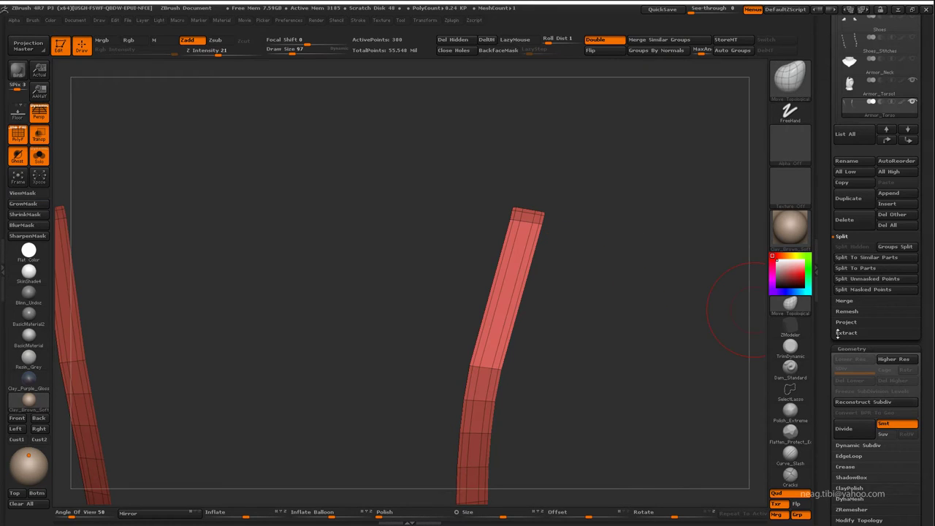
key("space")
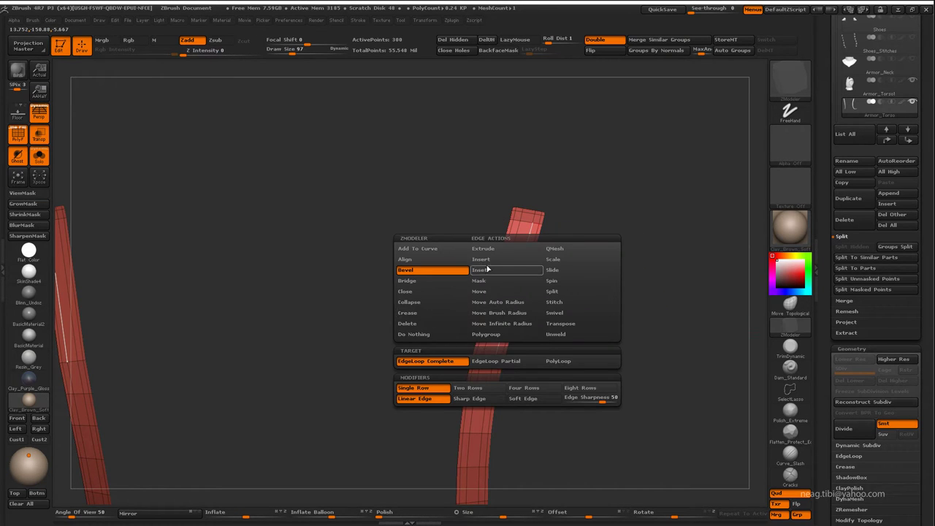
left_click(487, 269)
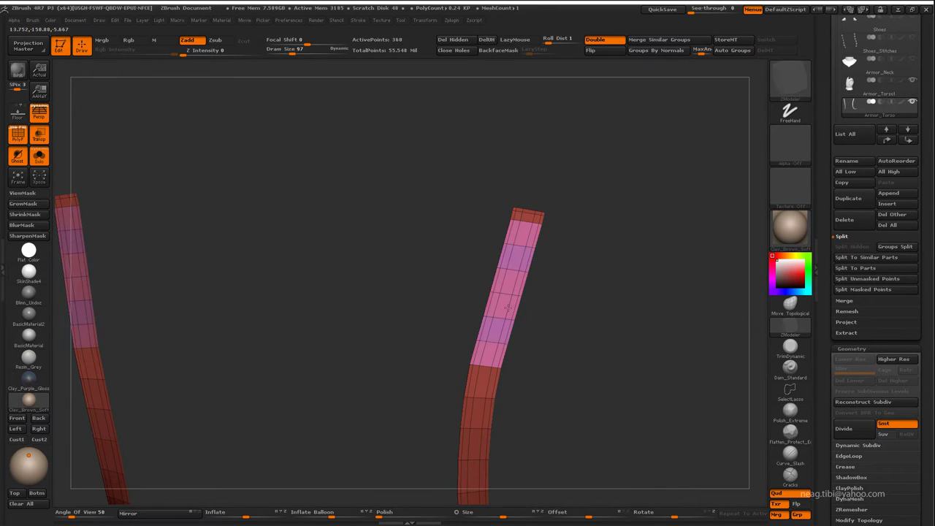
Step: Swivel edge loops near the strap tops so they bend inward toward the shoulder, then turn Solo off
key("ctrl+shift+a")
mouse_move(575, 268)
left_mouse_down()
mouse_move(502, 342)
mouse_move(435, 272)
mouse_move(454, 326)
left_mouse_up()
key("space")
left_click(494, 335)
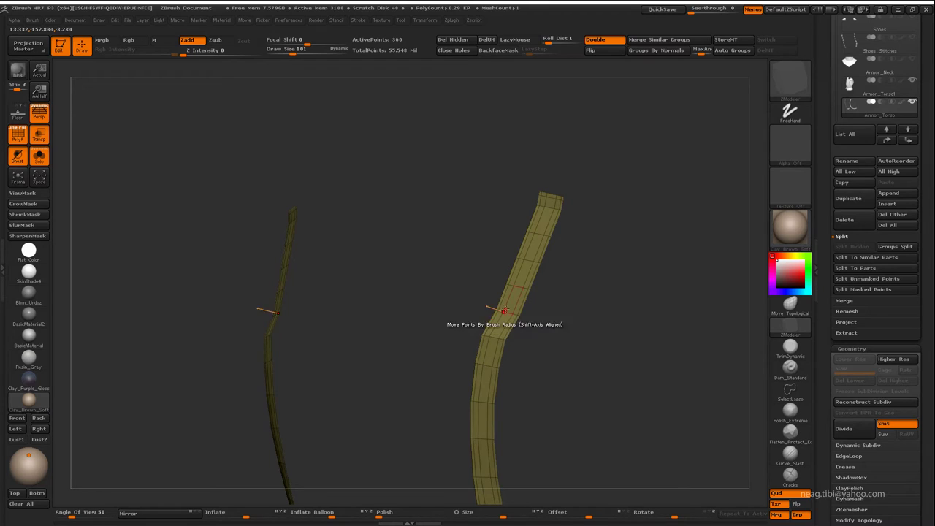
left_click_drag(513, 282, 526, 260)
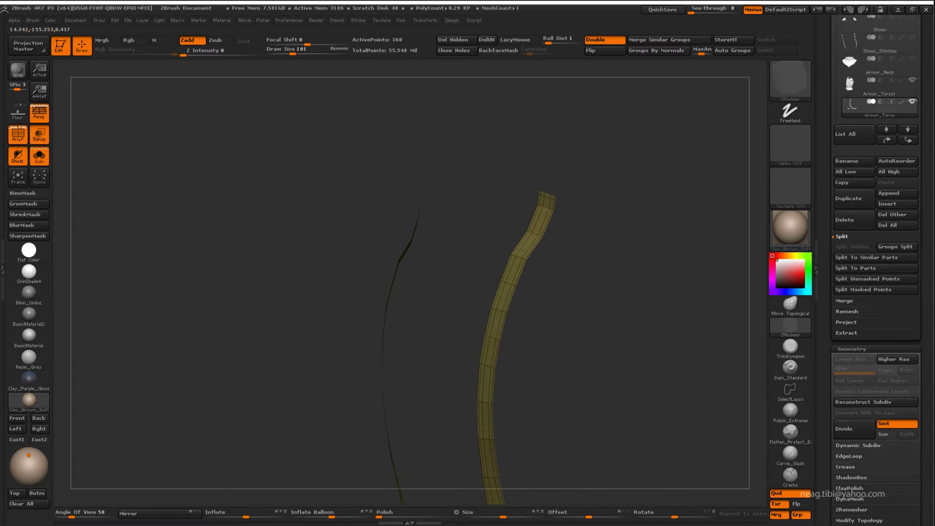
left_click_drag(562, 216, 530, 252)
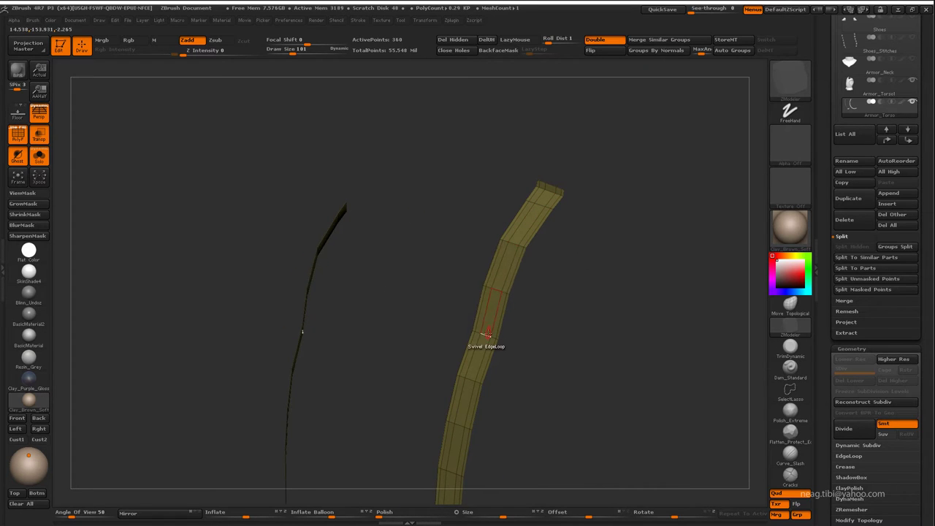
mouse_move(282, 328)
left_mouse_down()
mouse_move(568, 292)
mouse_move(570, 193)
left_mouse_up()
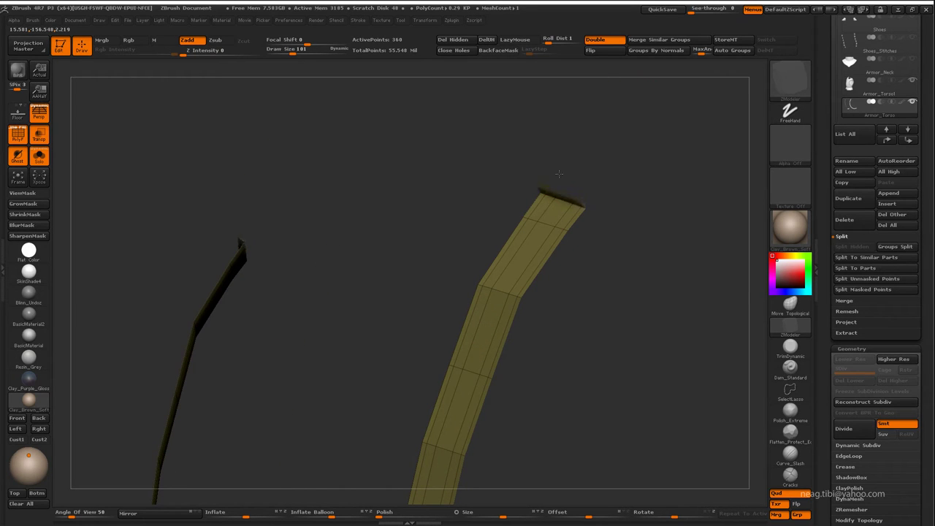
left_click(40, 157)
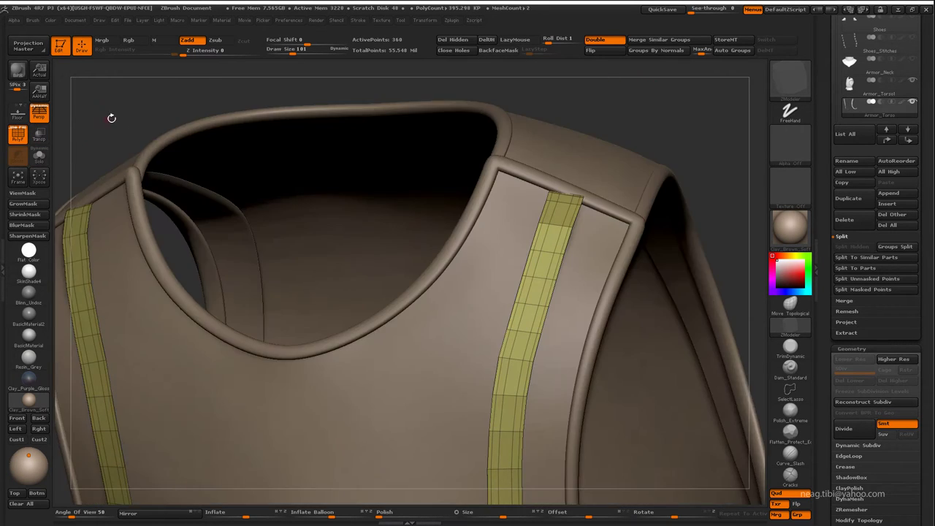
Step: Drop Armor_Torso1 to SDiv 1, split it into Auto Groups and hide the inner polygroup
left_click_drag(111, 117, 664, 161, "shift")
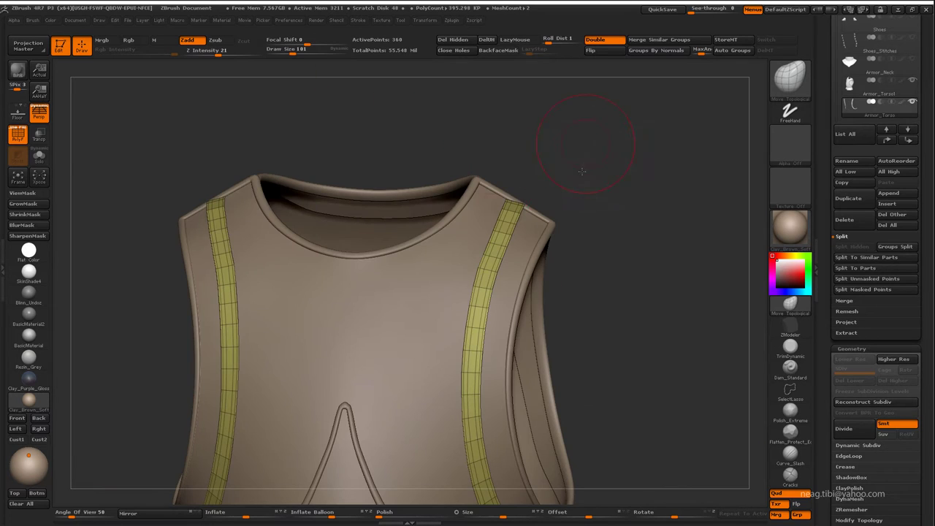
mouse_move(583, 171)
left_mouse_down()
mouse_move(497, 244)
mouse_move(495, 178)
mouse_move(473, 271)
left_mouse_up()
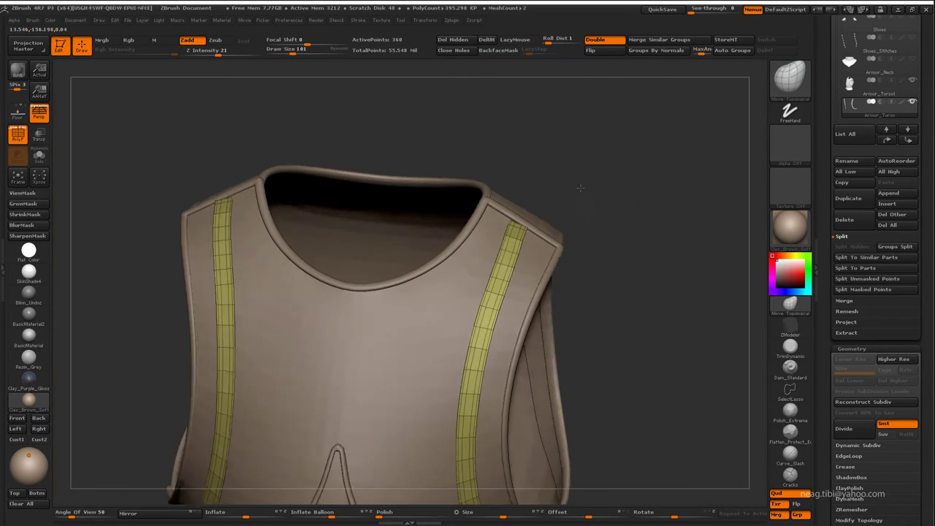
left_click(472, 271, "alt")
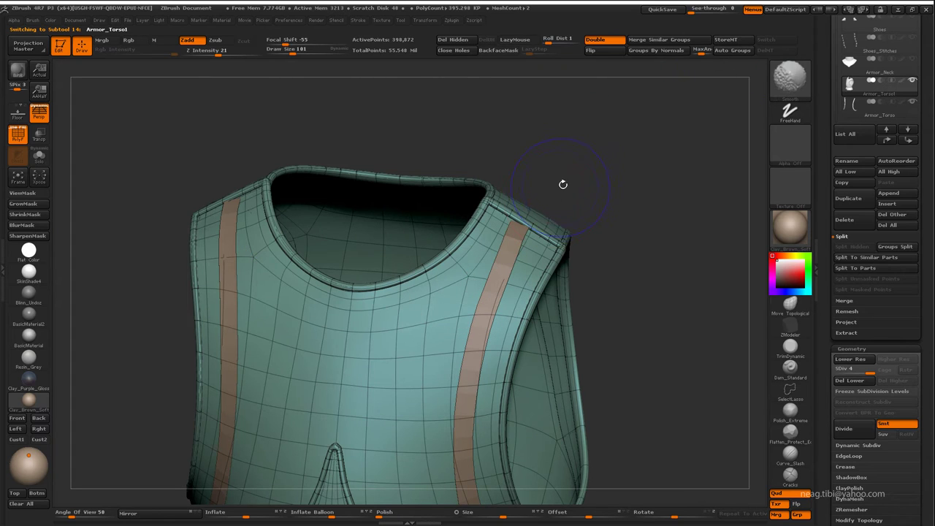
key("shift+d")
key("shift+d")
key("shift+d")
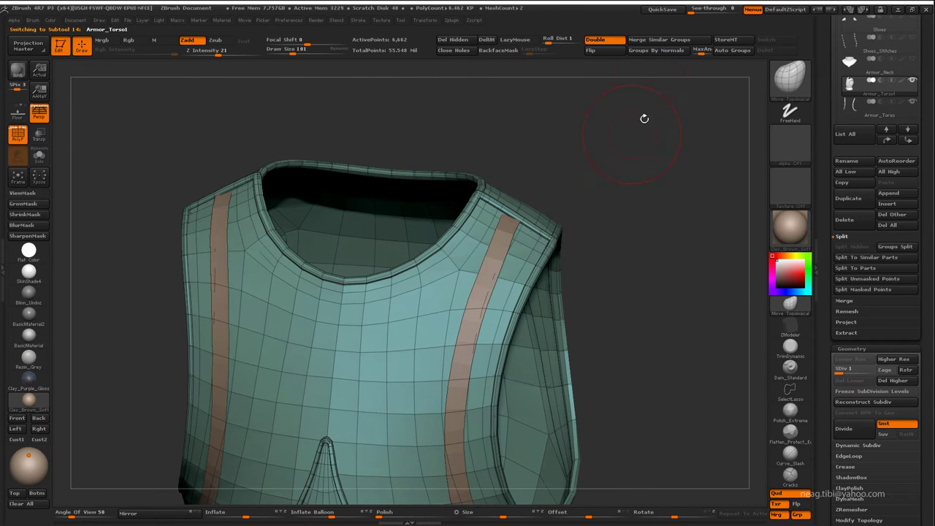
left_click(734, 51)
left_click(570, 261, "ctrl+alt+shift")
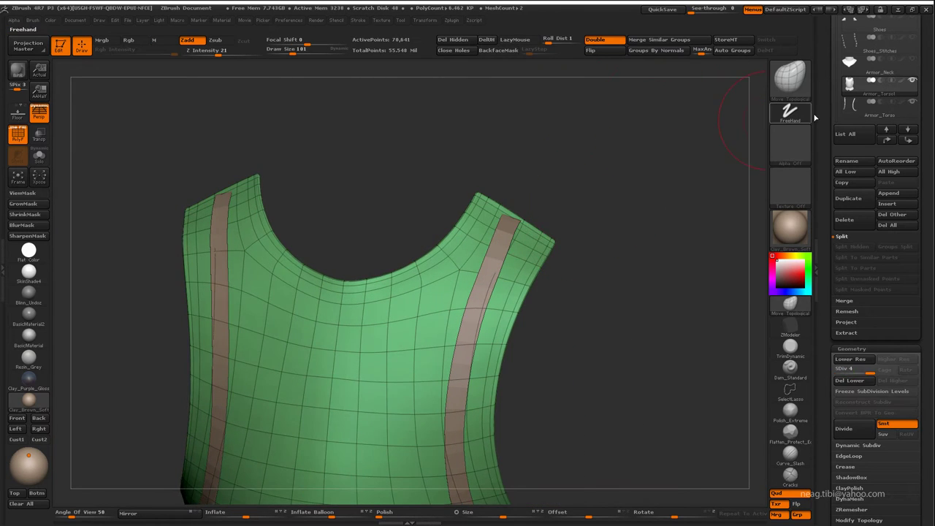
Step: Project the Armor_Torso strap onto the vest surface with Project All, then unhide the vest
left_click(877, 106)
mouse_move(657, 292)
left_mouse_down()
mouse_move(716, 278)
mouse_move(537, 272)
left_mouse_up()
left_click(842, 236)
left_click(846, 268)
left_click(849, 289)
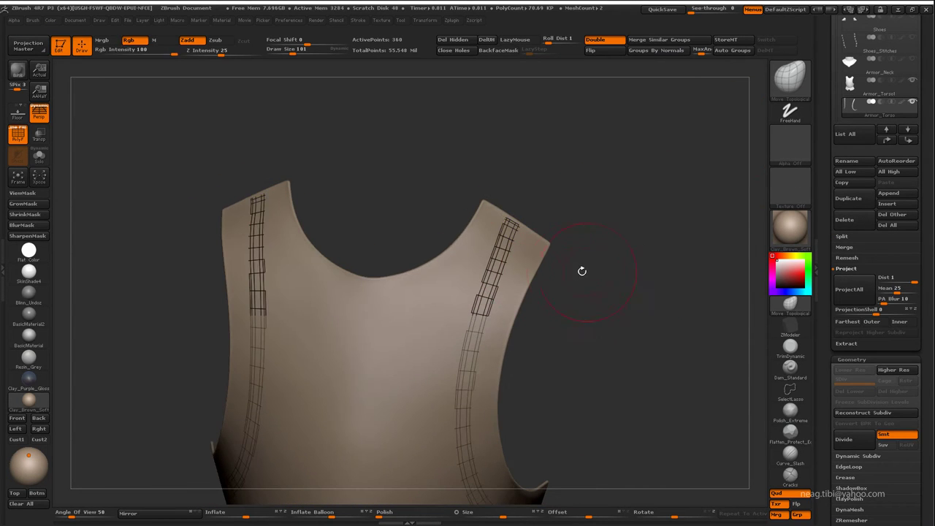
left_click(553, 265, "alt")
left_click(616, 267, "ctrl+shift")
left_click_drag(616, 268, 735, 173)
Step: Turn off the wireframe and inspect the projected shoulder strap from several angles
key("shift+f")
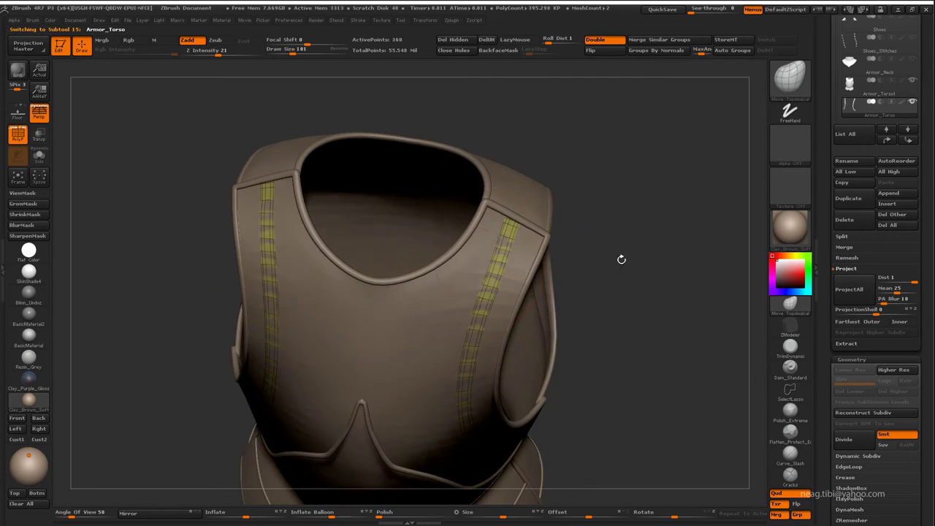
mouse_move(621, 260)
left_mouse_down()
mouse_move(555, 293)
mouse_move(511, 241)
mouse_move(554, 271)
mouse_move(502, 294)
left_mouse_up()
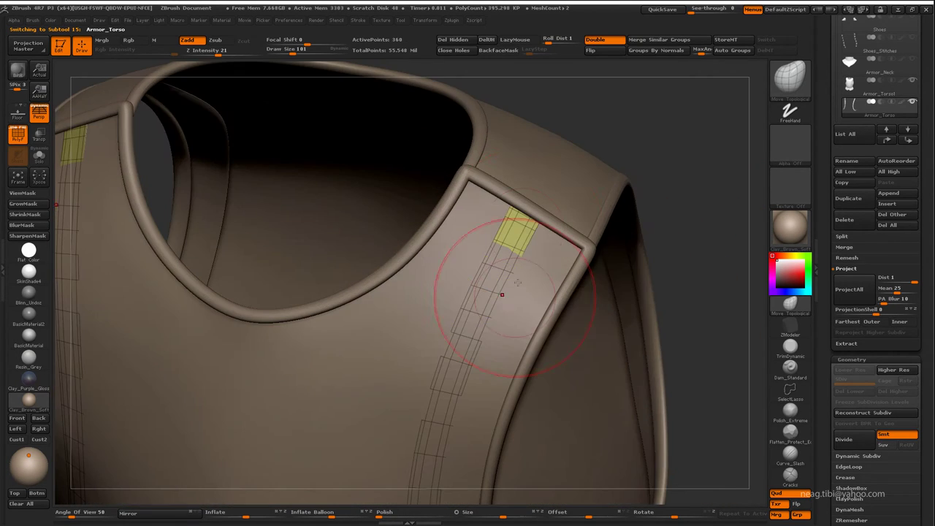
left_click_drag(521, 253, 486, 278, "alt")
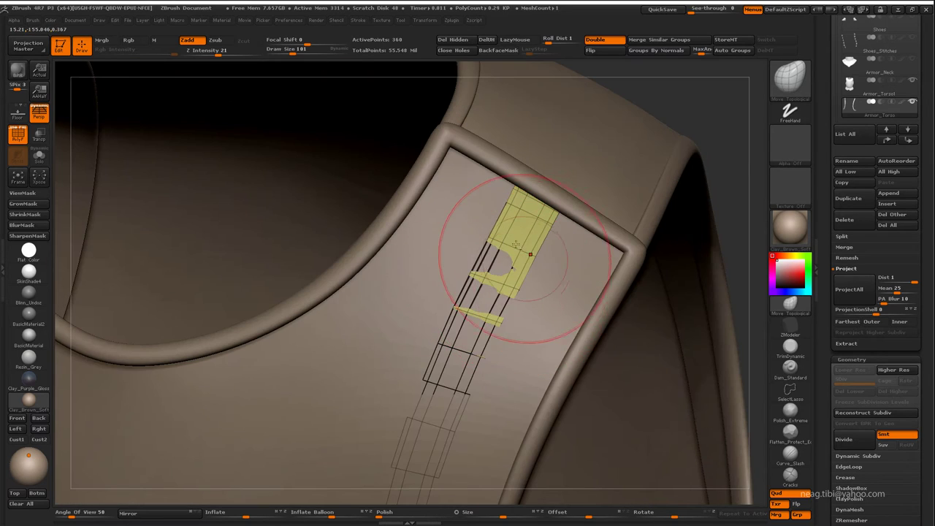
mouse_move(516, 245)
left_mouse_down()
mouse_move(603, 212)
mouse_move(616, 232)
mouse_move(511, 283)
mouse_move(494, 354)
left_mouse_up()
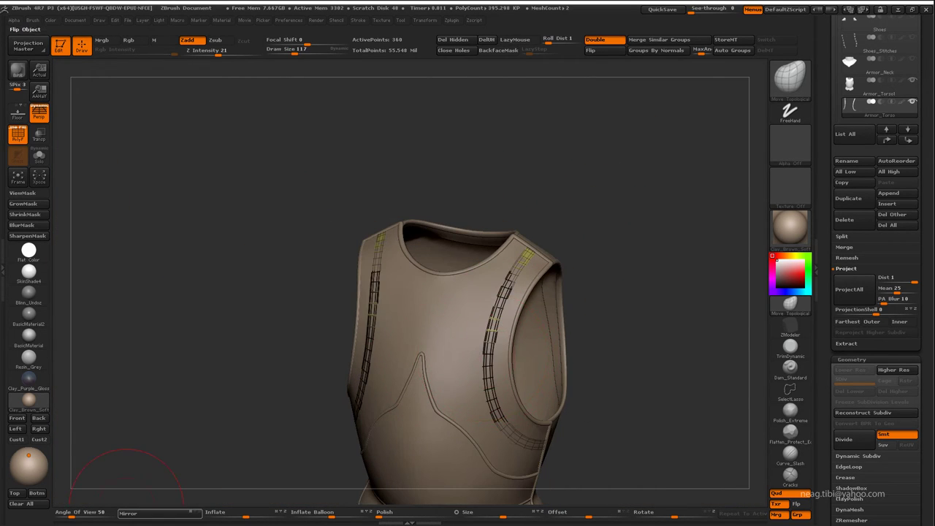
left_click_drag(336, 438, 469, 361)
mouse_move(486, 311)
left_mouse_down()
mouse_move(533, 250)
mouse_move(501, 250)
mouse_move(502, 293)
mouse_move(506, 268)
mouse_move(475, 292)
mouse_move(485, 307)
mouse_move(411, 346)
mouse_move(435, 332)
left_mouse_up()
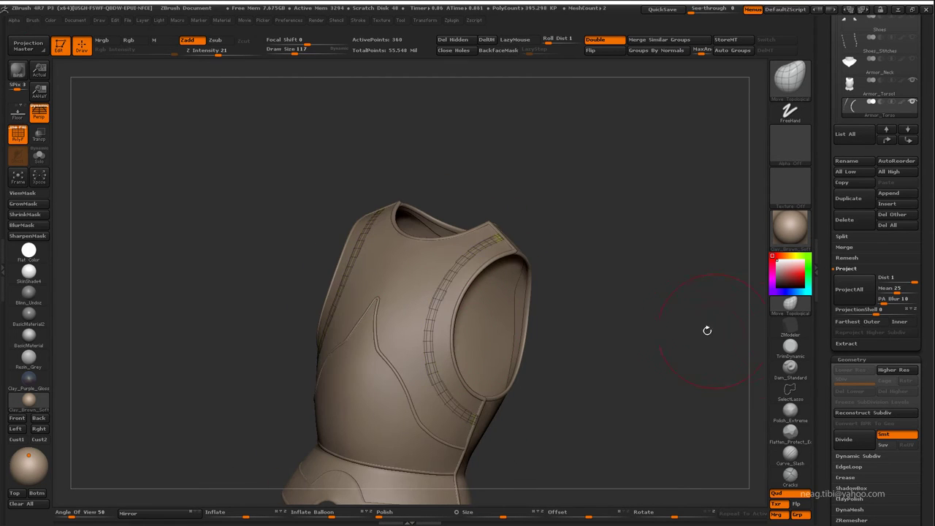
left_click_drag(706, 328, 583, 232)
Step: Toggle Solo to compare the strap strip with the torso, leaving the strip isolated
key("ctrl+shift+s")
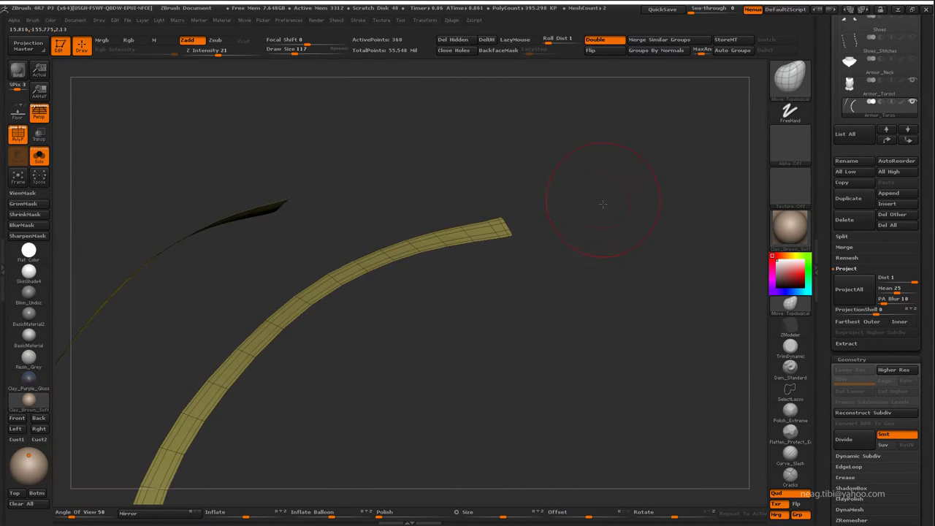
left_click_drag(564, 178, 510, 263)
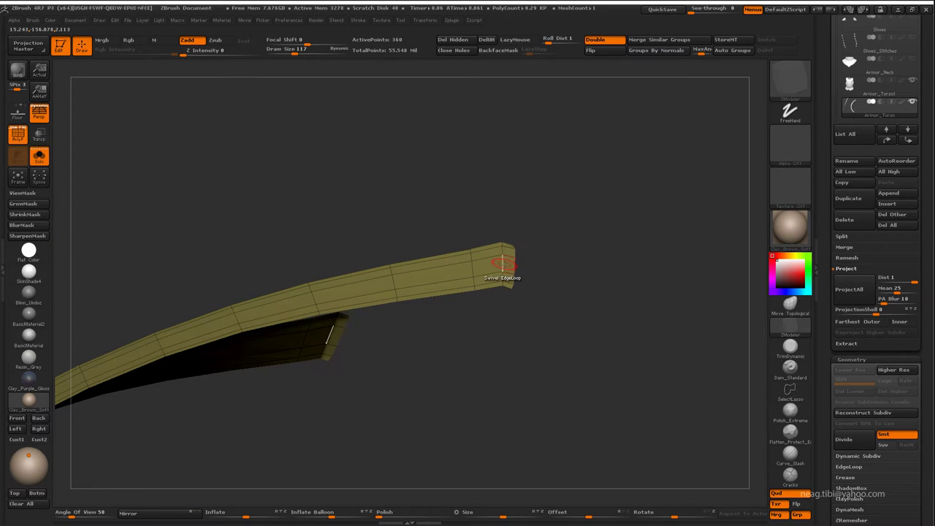
left_click_drag(505, 268, 630, 321)
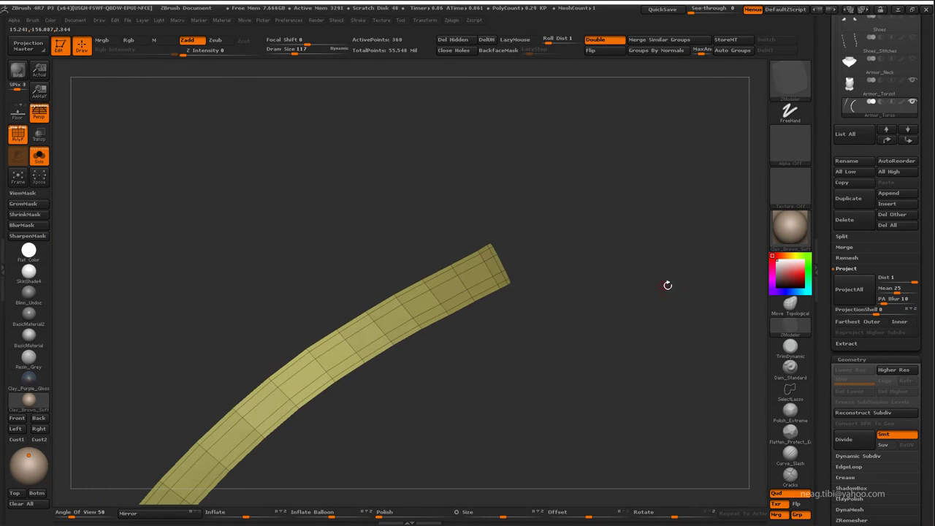
key("ctrl+shift+s")
mouse_move(680, 298)
left_mouse_down()
mouse_move(628, 229)
mouse_move(650, 230)
mouse_move(639, 224)
mouse_move(583, 313)
mouse_move(543, 319)
left_mouse_up()
key("ctrl+shift+s")
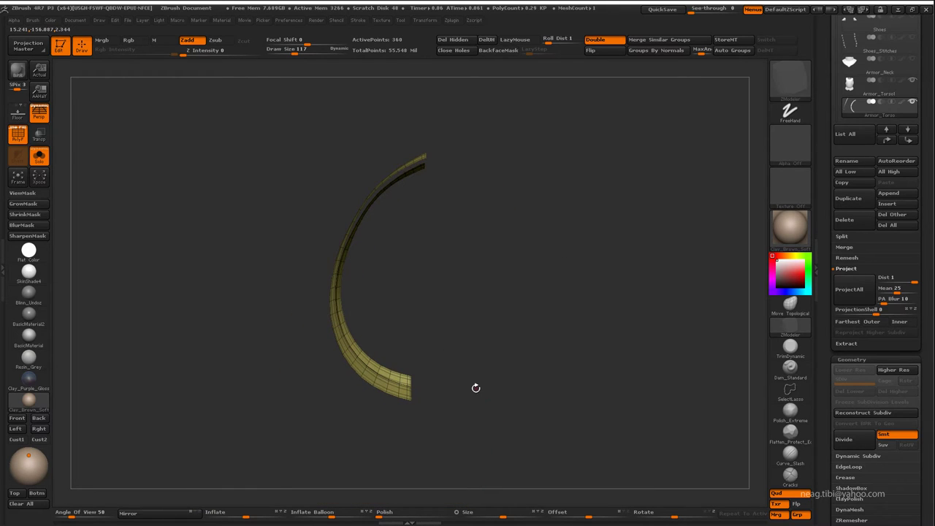
Step: Mask the strip and mirror a copy with the Transpose line to form the second band
key("w")
left_click(486, 389, "ctrl")
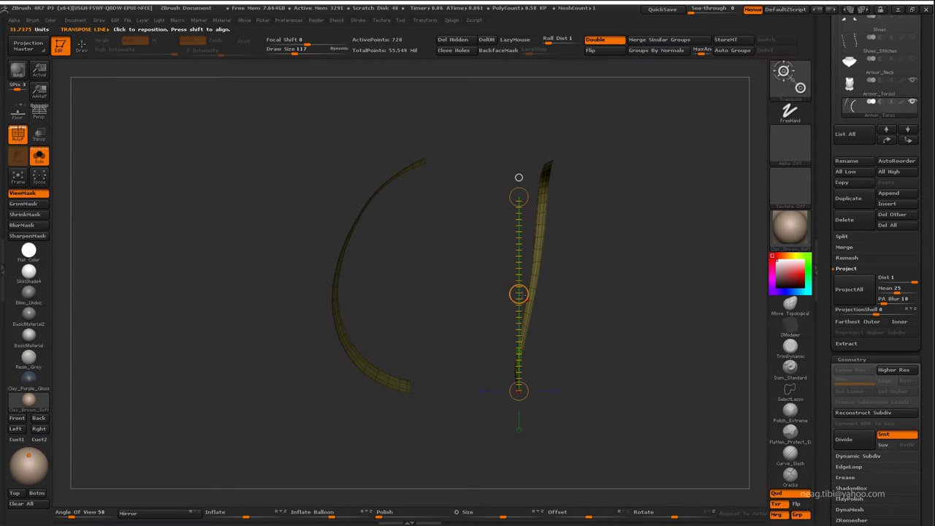
mouse_move(599, 409)
left_mouse_down()
mouse_move(643, 402)
mouse_move(618, 401)
mouse_move(650, 433)
left_mouse_up()
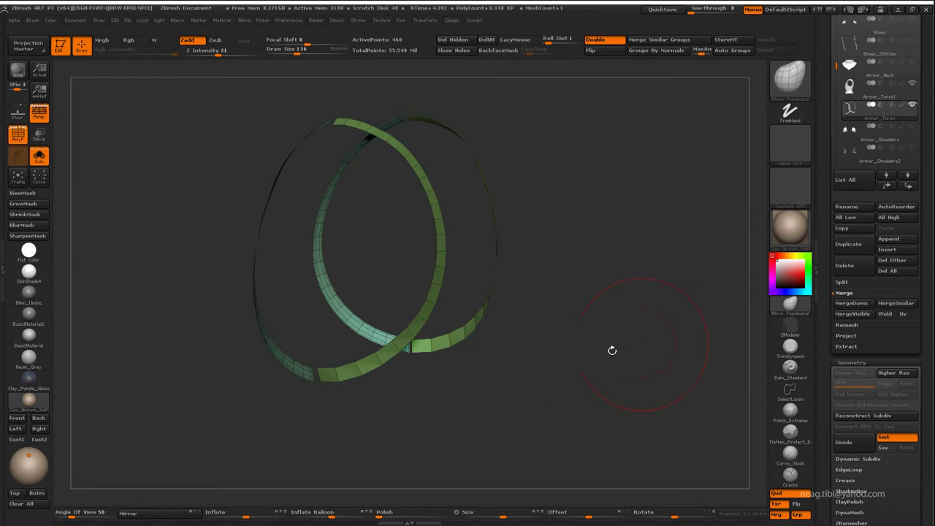
mouse_move(612, 351)
left_mouse_down()
mouse_move(626, 392)
mouse_move(709, 313)
left_mouse_up()
left_click_drag(445, 463, 413, 369, "alt")
Step: Insert an edge loop near the shoulder band's end with ZModeler
key("space")
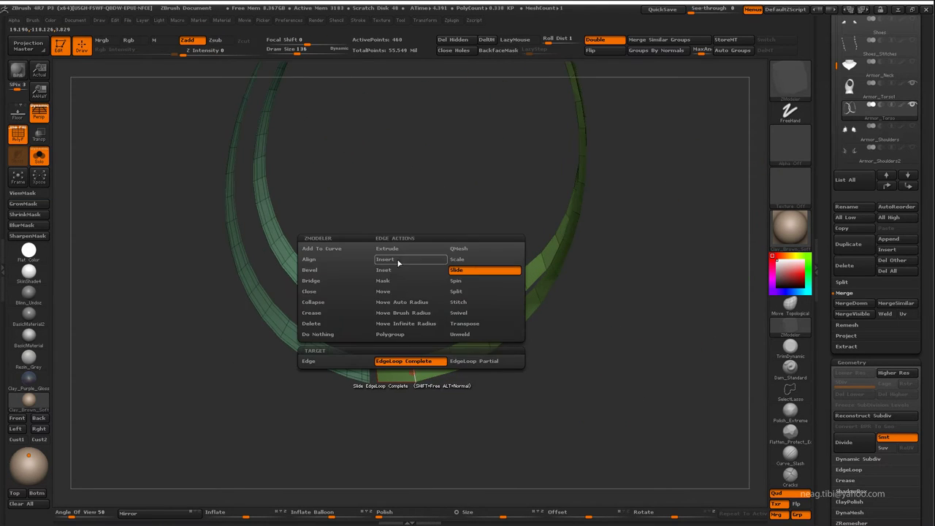
left_click_drag(438, 414, 447, 322, "alt")
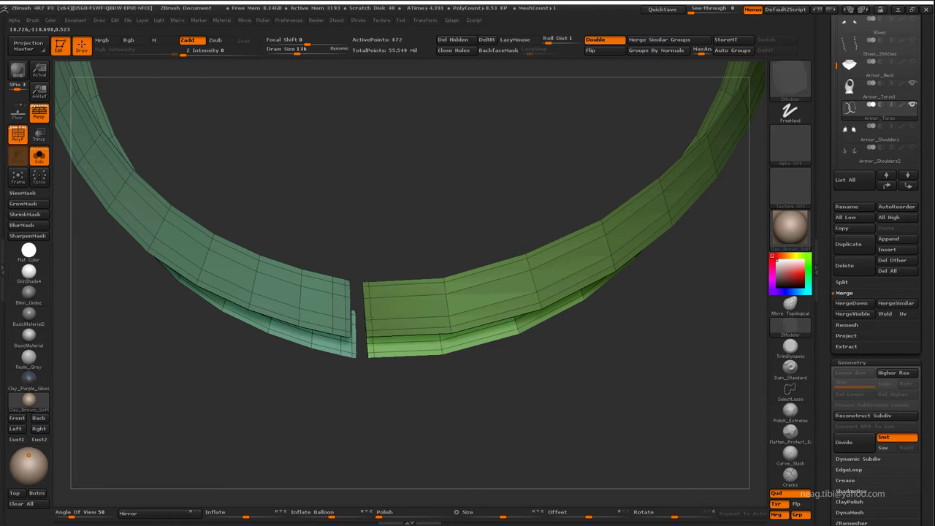
mouse_move(418, 232)
left_mouse_down()
mouse_move(426, 256)
mouse_move(417, 287)
left_mouse_up()
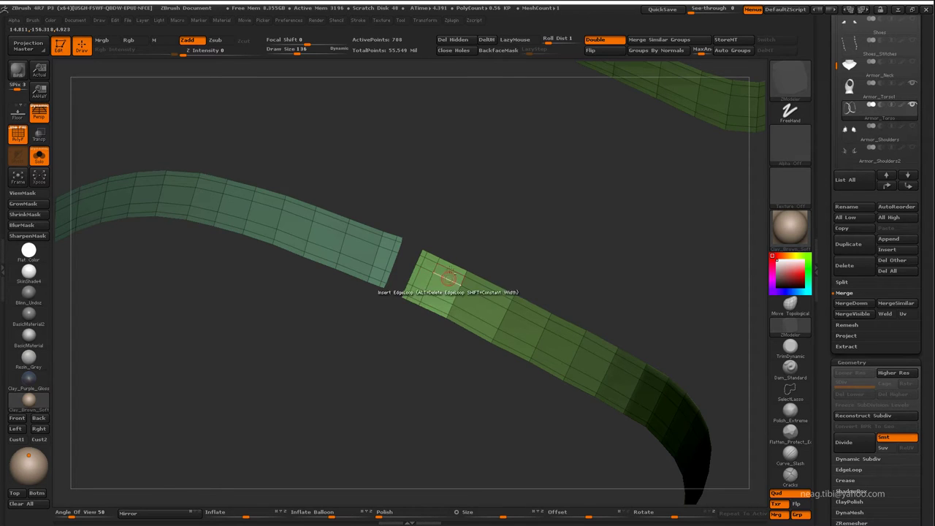
left_click_drag(448, 278, 595, 211)
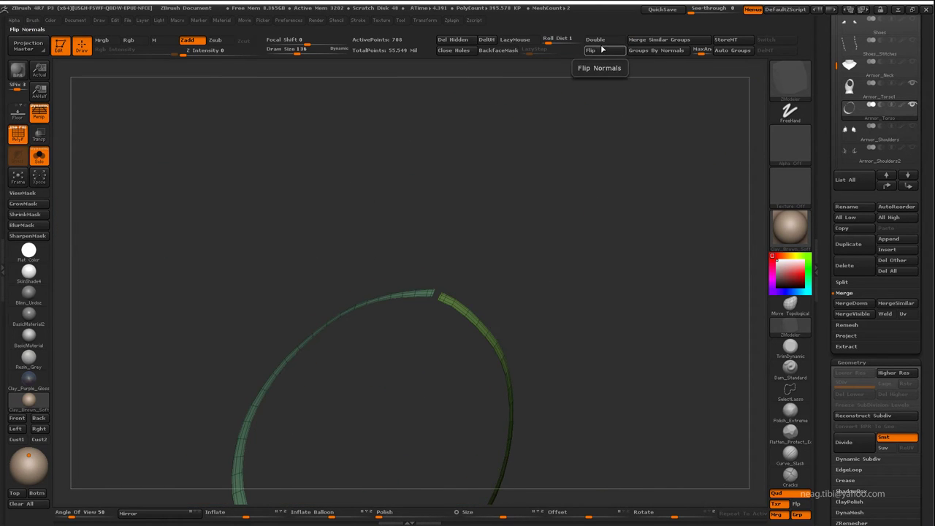
Step: Extrude the green band strip to give it thickness
key("alt+shift+s")
left_click_drag(604, 200, 358, 248, "alt")
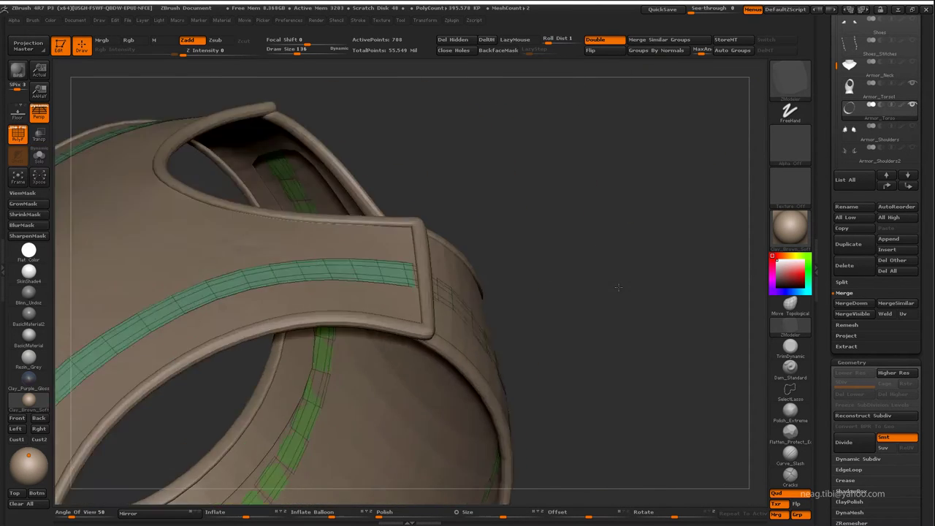
left_click(348, 237)
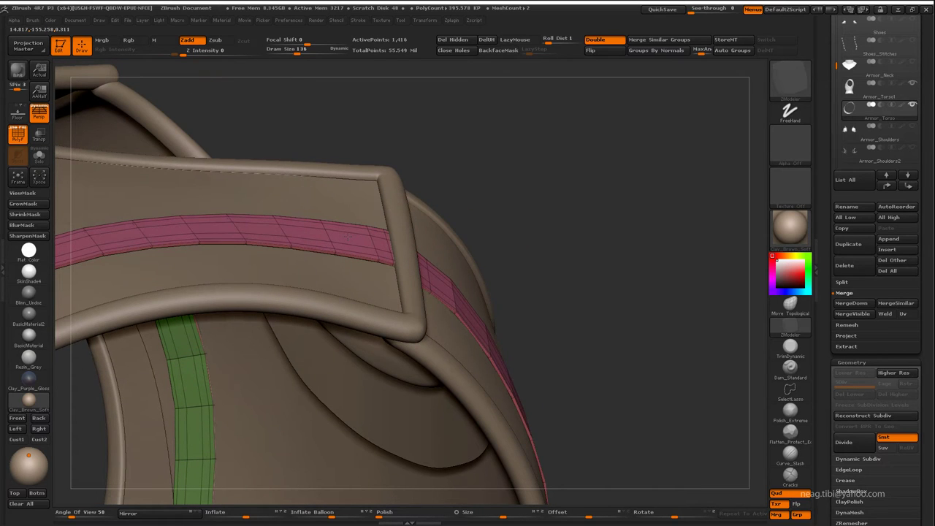
key("alt+shift+s")
mouse_move(553, 217)
left_mouse_down()
mouse_move(459, 300)
mouse_move(477, 284)
mouse_move(463, 323)
left_mouse_up()
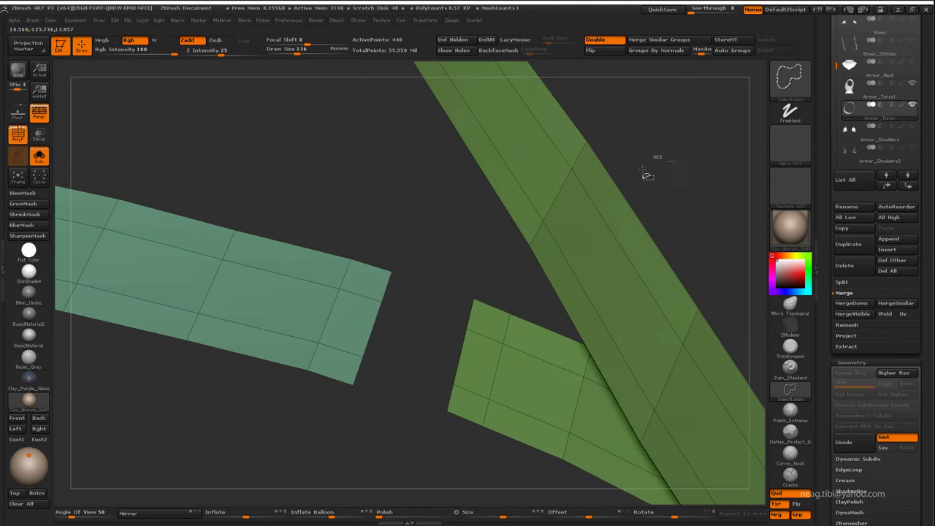
Step: Subdivide the shoulder bands once, turn off PolyFrame and reshape the band ends
mouse_move(653, 163)
left_mouse_down()
mouse_move(552, 250)
mouse_move(518, 209)
mouse_move(544, 231)
left_mouse_up()
key("ctrl+d")
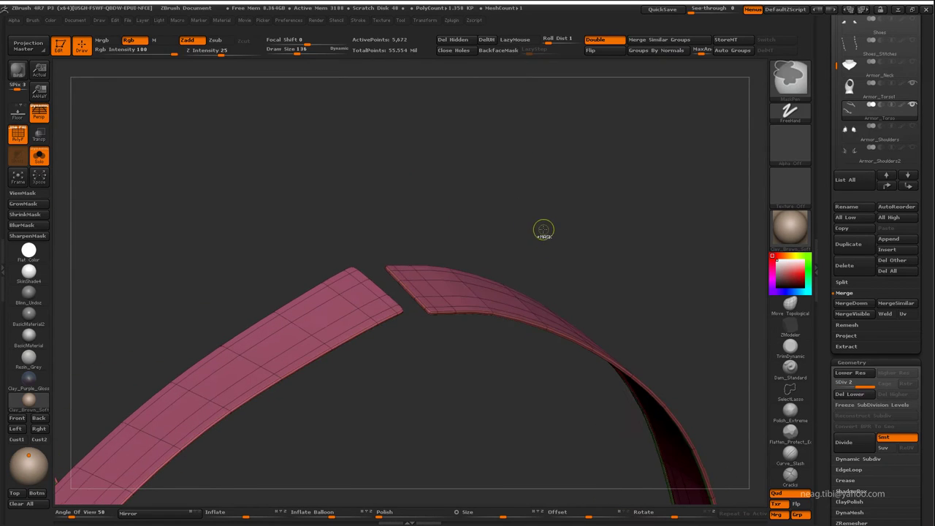
mouse_move(439, 368)
left_mouse_down()
mouse_move(472, 359)
mouse_move(438, 351)
left_mouse_up()
key("shift+f")
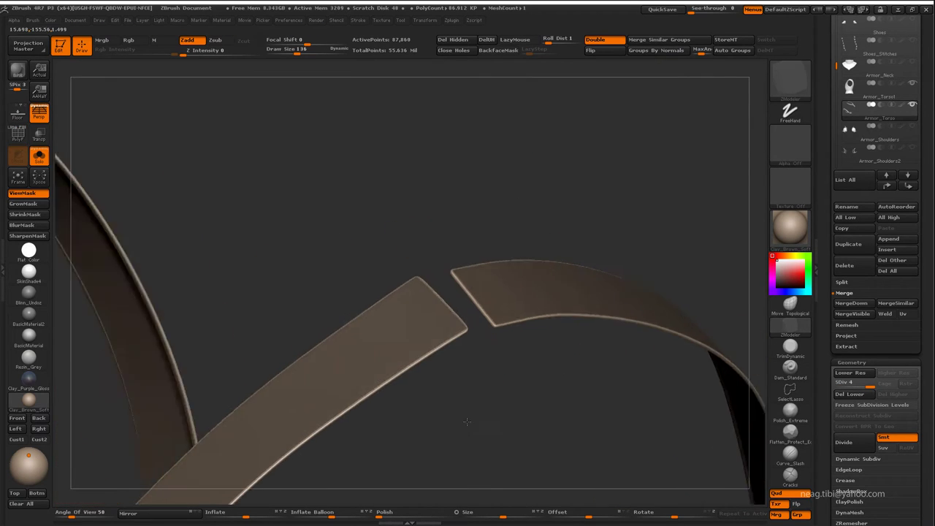
key("ctrl+z")
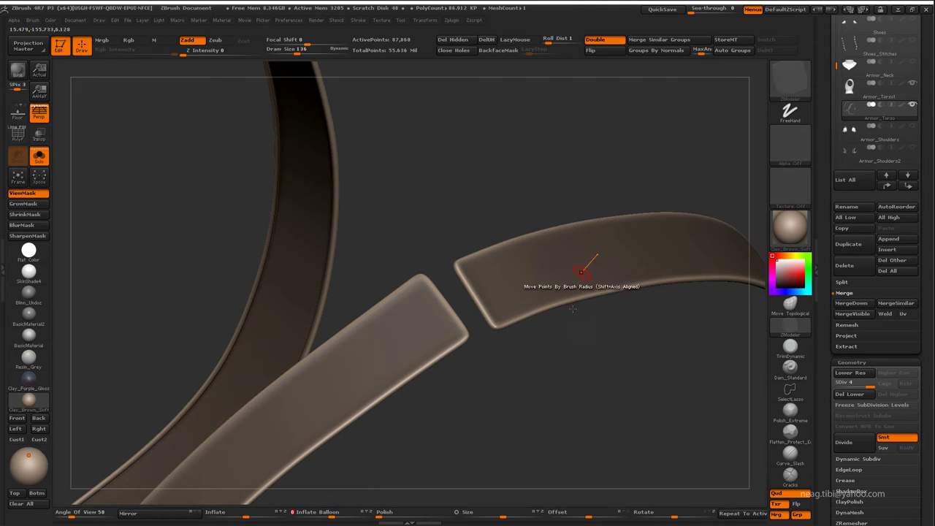
Step: Enlarge the brush Draw Size and raise the subdivision level at the torso side
mouse_move(584, 261)
left_mouse_down()
mouse_move(522, 240)
mouse_move(643, 278)
mouse_move(605, 162)
mouse_move(320, 262)
left_mouse_up()
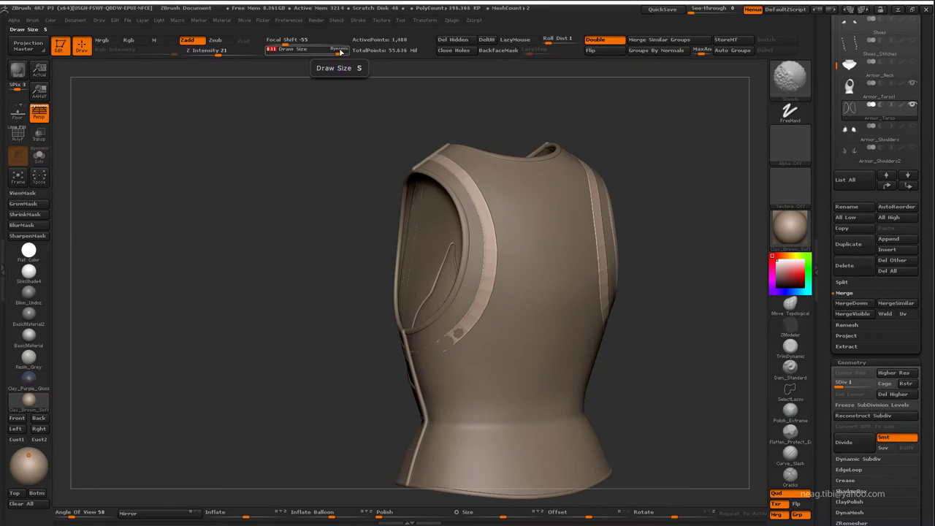
mouse_move(307, 146)
left_mouse_down()
mouse_move(387, 271)
mouse_move(353, 298)
mouse_move(293, 292)
mouse_move(313, 282)
mouse_move(316, 318)
left_mouse_up()
right_click(314, 337)
key("d")
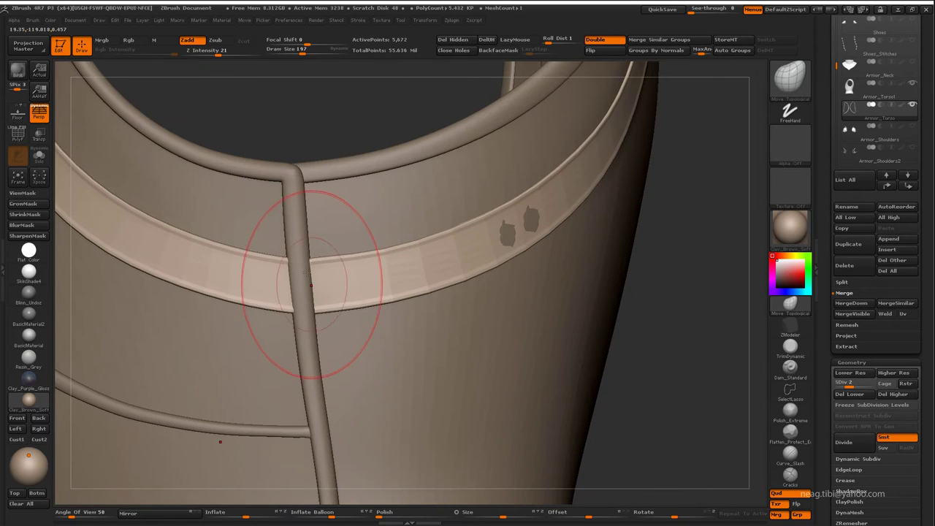
Step: Orbit and zoom around the back and armhole to inspect the torso straps
mouse_move(307, 272)
left_mouse_down()
mouse_move(397, 247)
mouse_move(261, 276)
mouse_move(433, 335)
left_mouse_up()
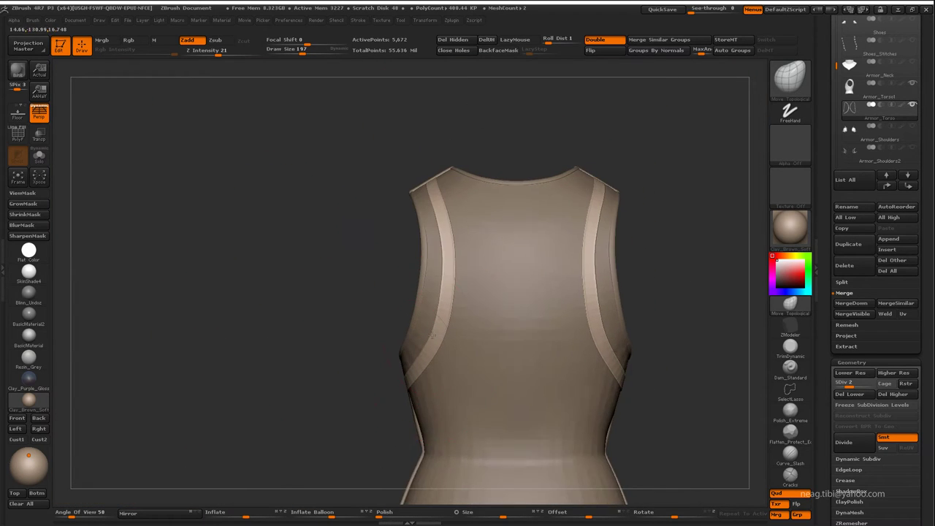
scroll(438, 307, "up", 2)
scroll(448, 282, "up", 3)
scroll(439, 269, "up", 2)
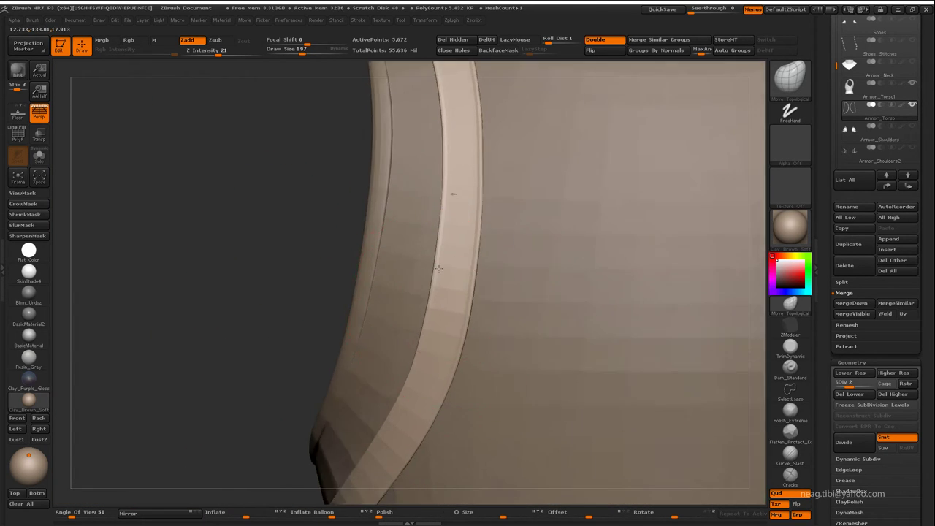
right_click_drag(438, 269, 483, 260)
scroll(438, 355, "down", 5)
right_click_drag(438, 355, 441, 253)
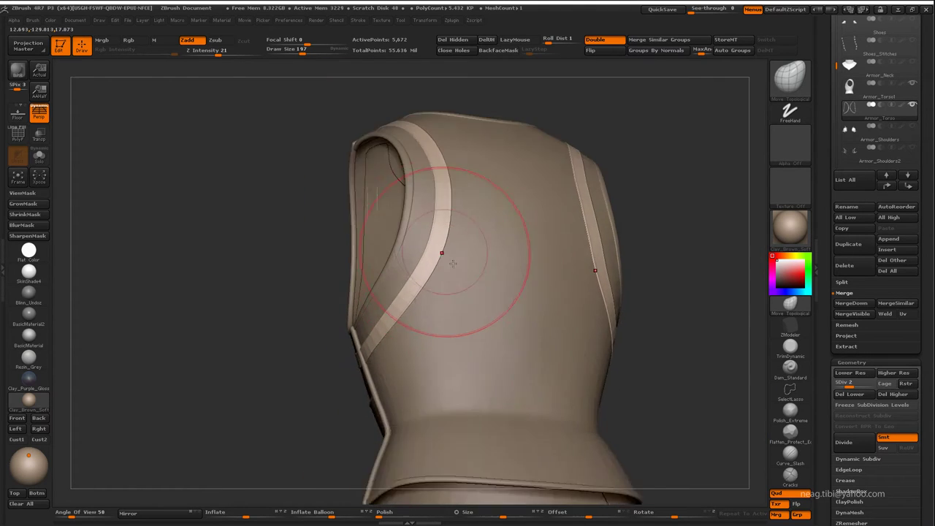
scroll(417, 324, "up", 3)
mouse_move(418, 324)
right_mouse_down()
mouse_move(415, 333)
mouse_move(280, 322)
right_mouse_up()
scroll(414, 333, "down", 5)
scroll(380, 268, "up", 2)
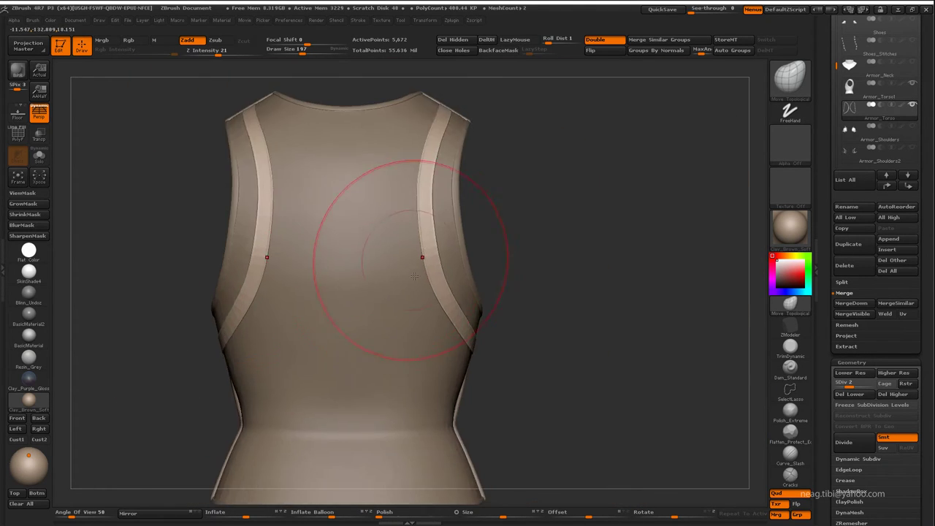
scroll(467, 321, "up", 4)
scroll(429, 221, "down", 3)
right_click_drag(397, 240, 397, 251)
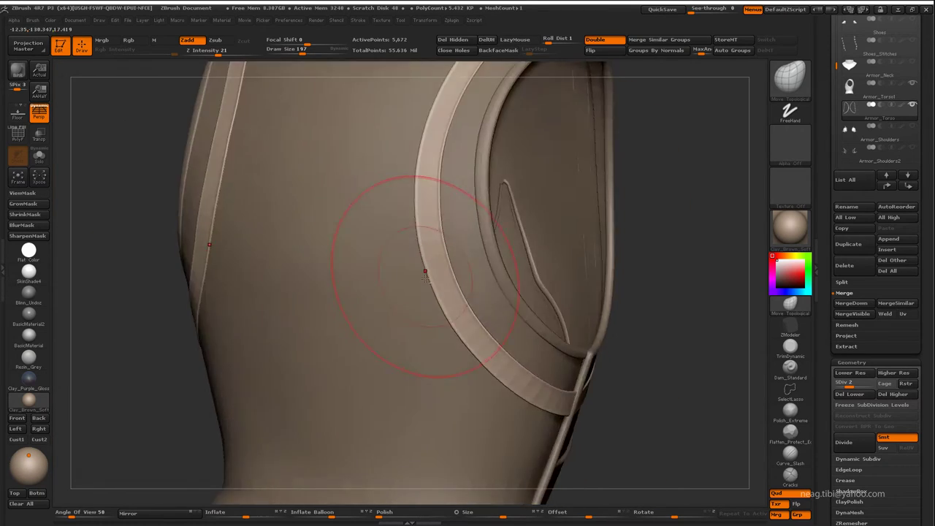
scroll(396, 251, "down", 5)
right_click_drag(459, 289, 408, 229)
scroll(397, 240, "up", 3)
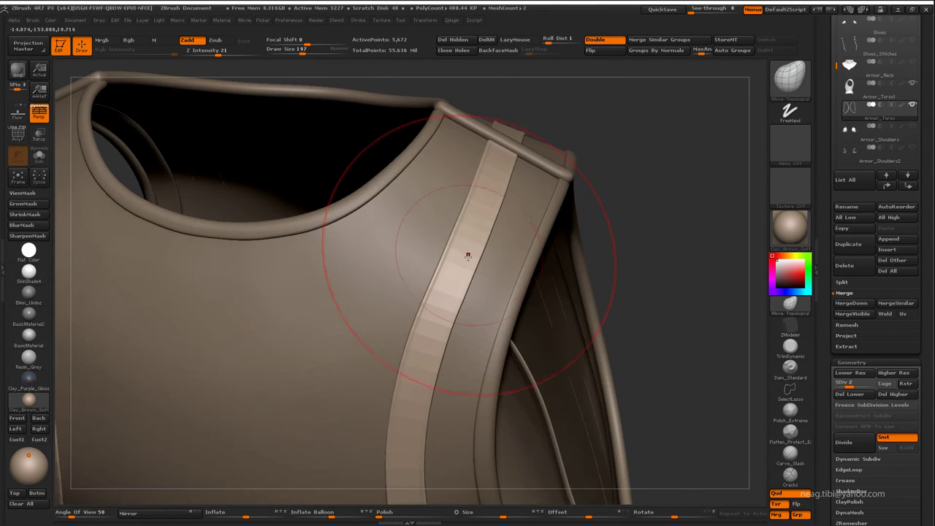
scroll(458, 253, "up", 2)
Step: Orbit and zoom around the front and front-right of the torso to check the straps
right_click_drag(494, 202, 460, 248)
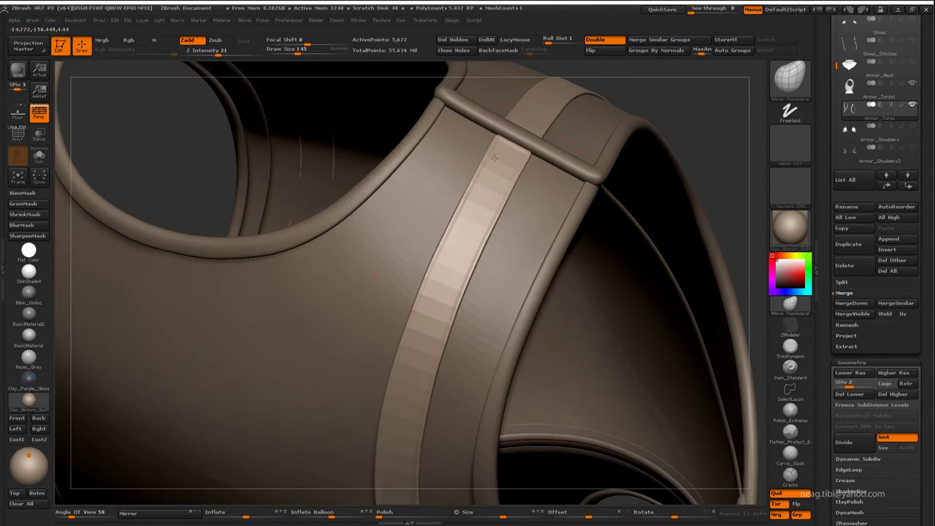
scroll(448, 272, "down", 3)
scroll(429, 354, "down", 2)
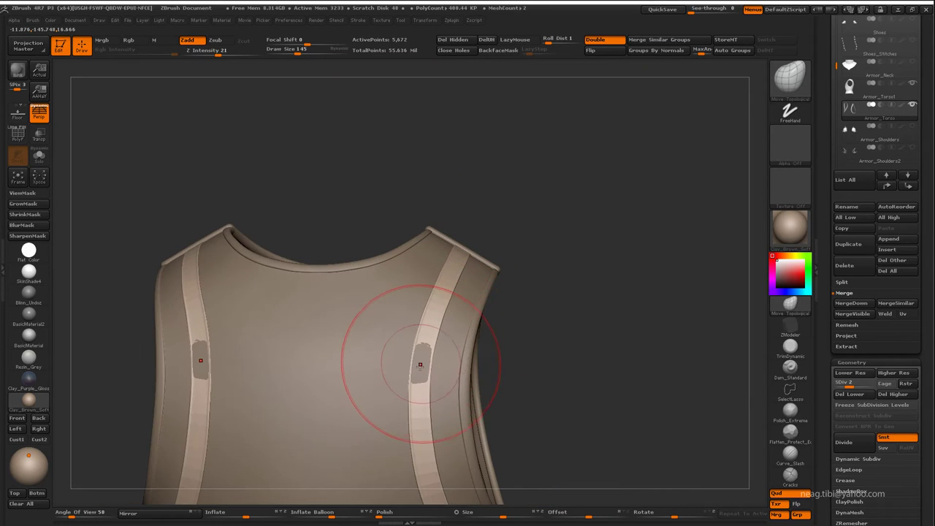
right_click_drag(416, 369, 409, 307)
scroll(407, 219, "up", 2)
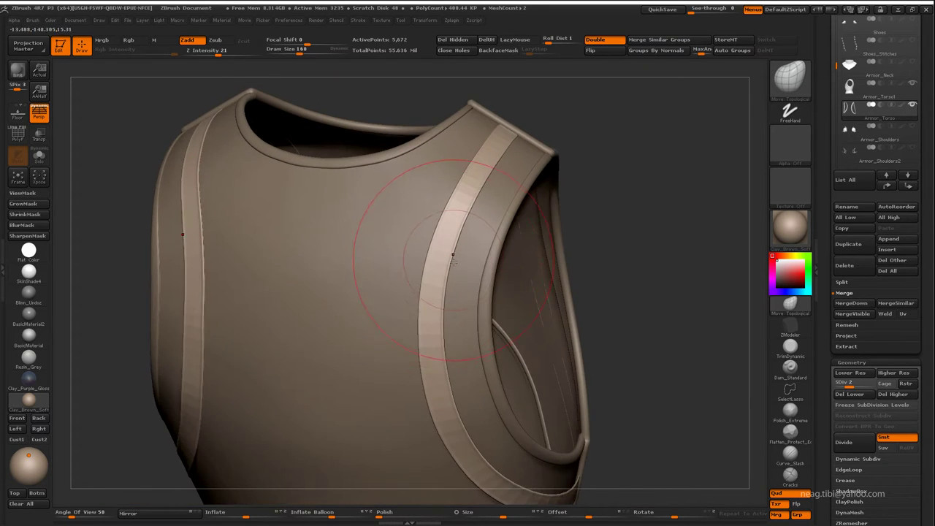
mouse_move(407, 219)
right_mouse_down()
mouse_move(473, 196)
mouse_move(556, 146)
mouse_move(511, 334)
right_mouse_up()
scroll(562, 143, "down", 2)
scroll(464, 156, "up", 3)
scroll(480, 183, "down", 2)
scroll(560, 156, "down", 3)
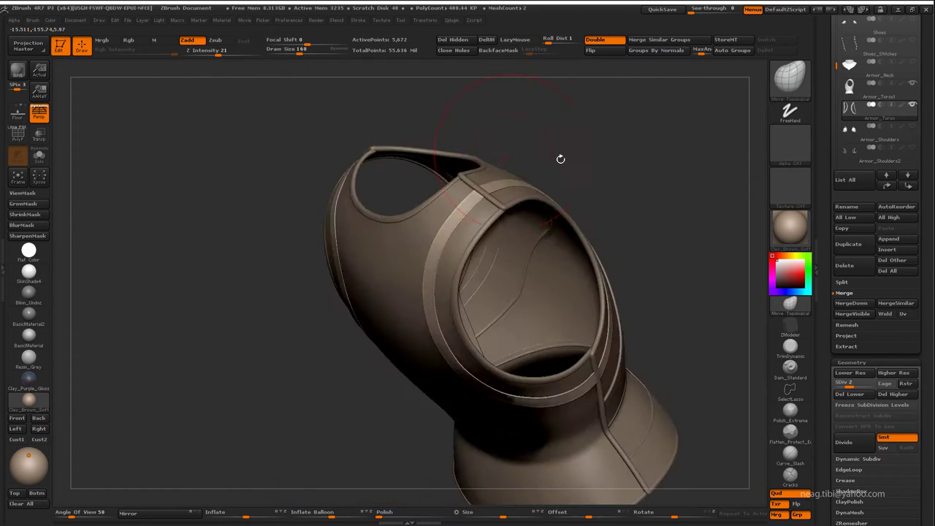
mouse_move(560, 156)
right_mouse_down()
mouse_move(568, 150)
mouse_move(609, 207)
mouse_move(653, 156)
mouse_move(613, 161)
right_mouse_up()
scroll(581, 261, "up", 3)
mouse_move(580, 261)
left_mouse_down()
mouse_move(641, 209)
mouse_move(604, 242)
mouse_move(606, 255)
left_mouse_up()
scroll(604, 242, "down", 3)
scroll(501, 334, "up", 2)
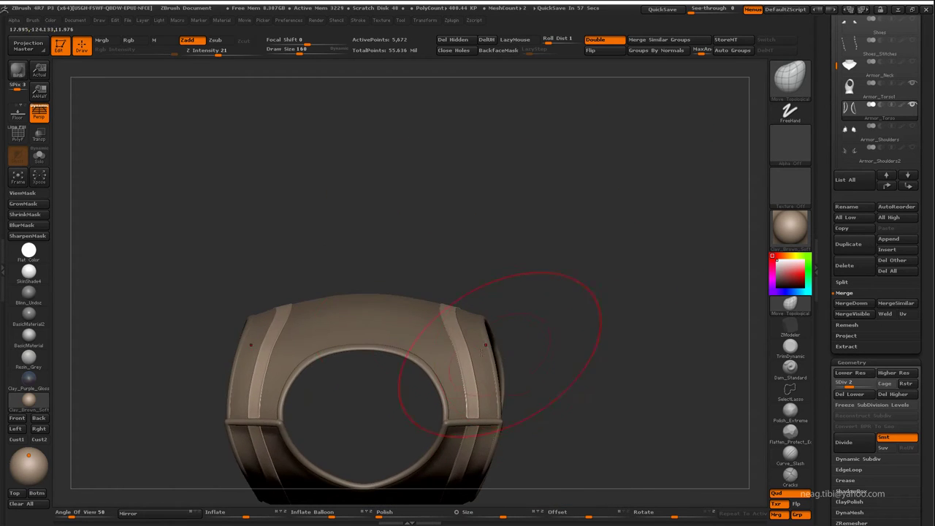
mouse_move(501, 334)
left_mouse_down()
mouse_move(356, 229)
mouse_move(334, 282)
left_mouse_up()
scroll(334, 282, "up", 3)
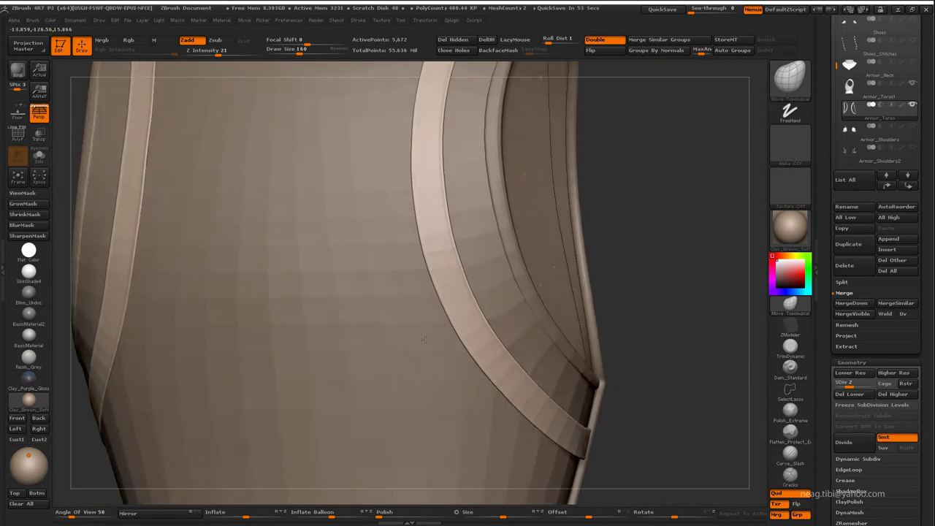
scroll(428, 271, "down", 3)
mouse_move(428, 271)
left_mouse_down()
mouse_move(313, 324)
mouse_move(251, 323)
mouse_move(338, 314)
mouse_move(590, 241)
mouse_move(633, 245)
left_mouse_up()
scroll(586, 238, "up", 2)
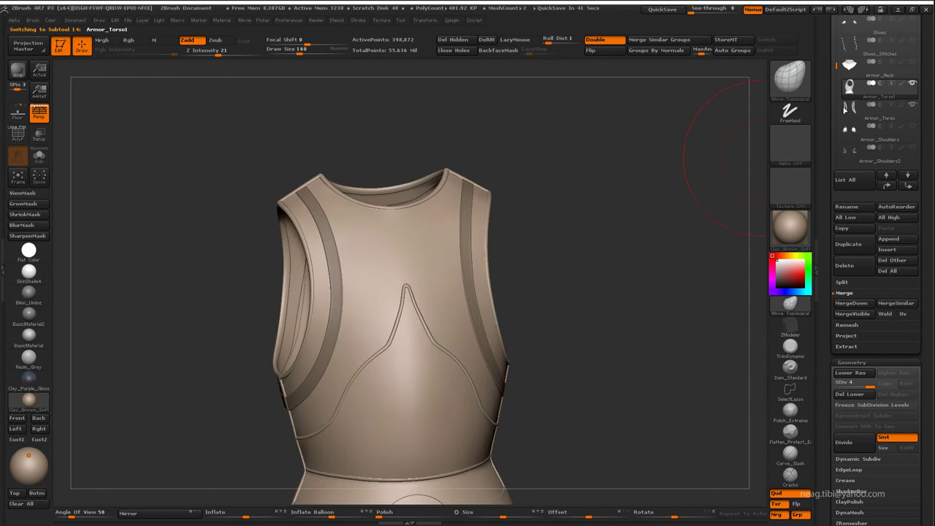
Step: Merge the torso subtool down and enable Double-sided display
left_click(853, 303)
left_click(768, 319)
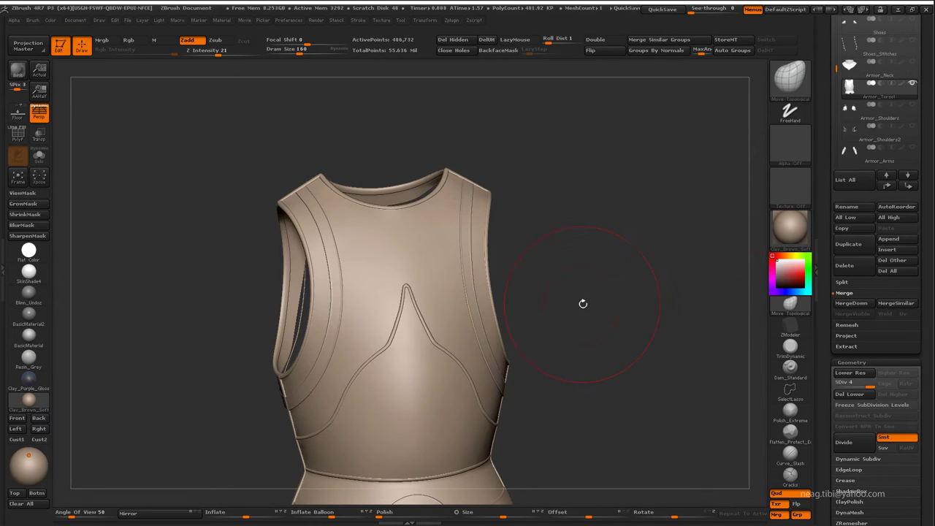
left_click_drag(582, 303, 569, 328)
left_click(612, 42)
mouse_move(648, 150)
left_mouse_down()
mouse_move(535, 213)
mouse_move(615, 244)
left_mouse_up()
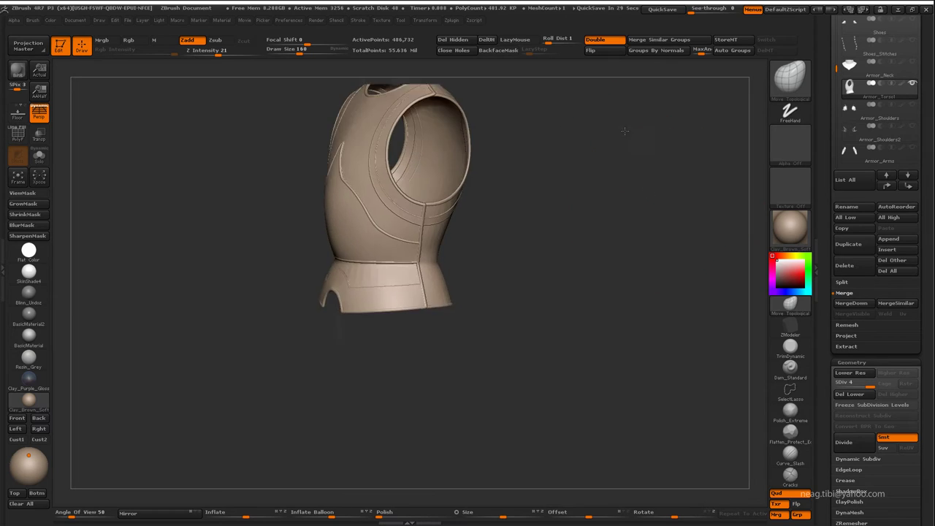
Step: AutoReorder subtools, drop Armor_Torso2 to SDiv 1 and delete its hidden inner lining
left_click(913, 188)
left_click(847, 361)
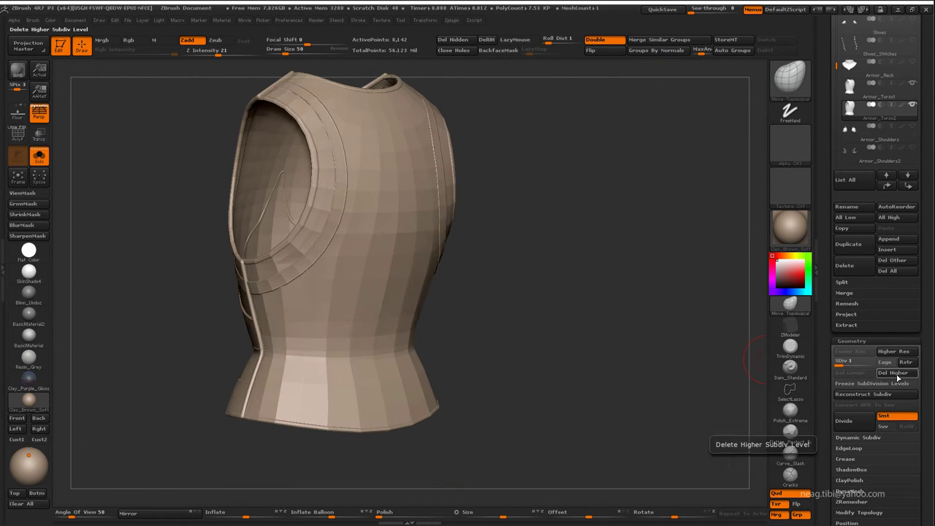
left_click(377, 322, "ctrl+shift")
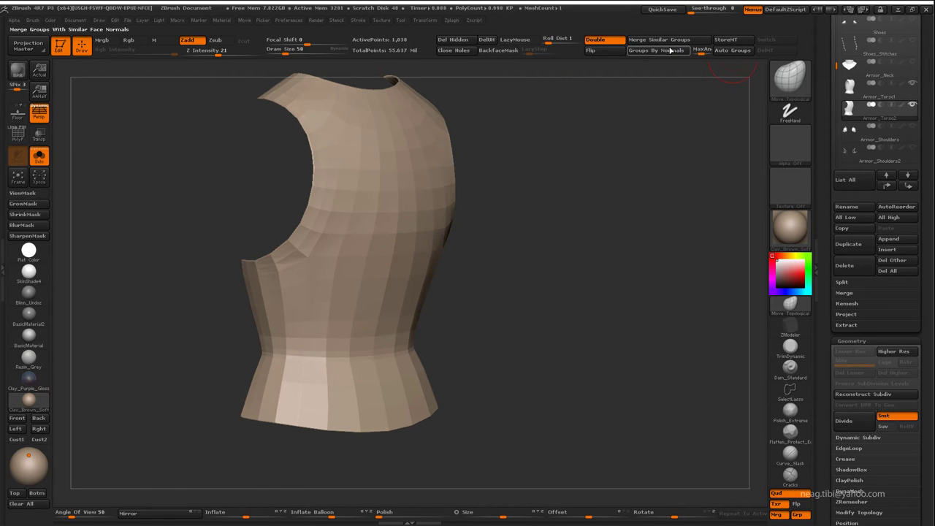
left_click(459, 41)
key("shift+f")
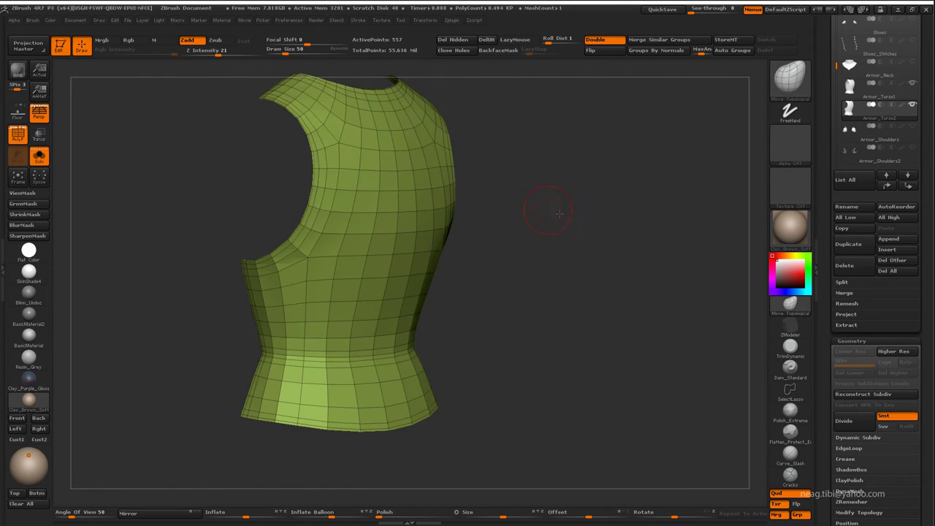
mouse_move(526, 219)
left_mouse_down()
mouse_move(590, 257)
mouse_move(520, 288)
left_mouse_up()
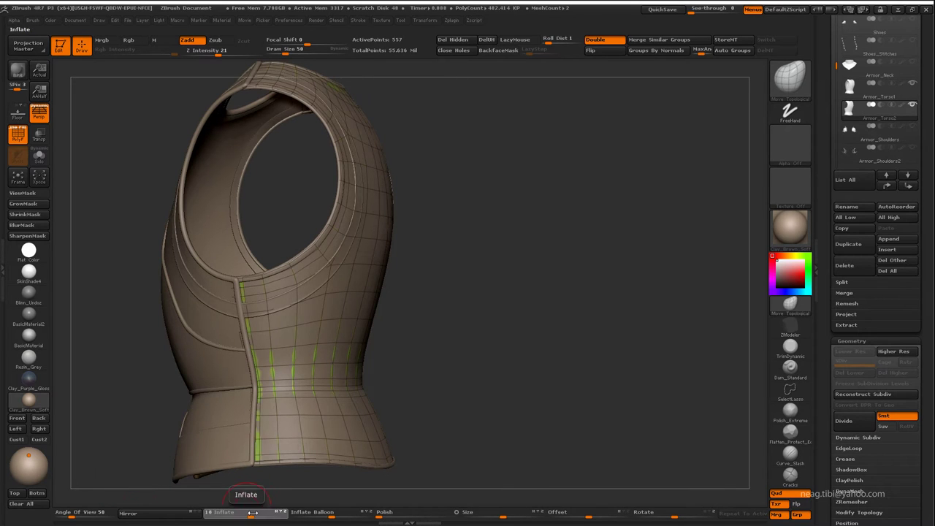
Step: Inflate the low-res shell to 50, then lasso-hide the lower front and right-shoulder areas
left_click_drag(252, 512, 271, 515)
left_click_drag(459, 310, 208, 271)
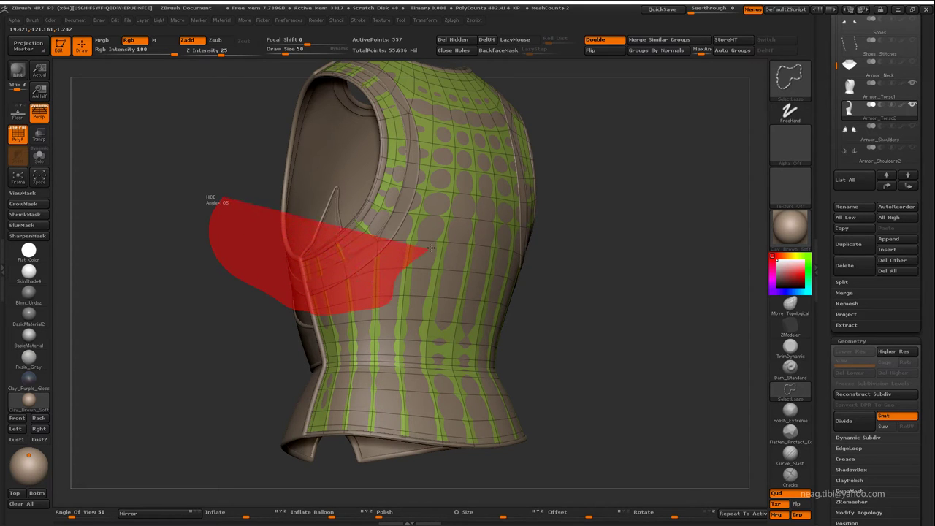
left_click_drag(443, 203, 431, 132, "ctrl+alt+shift")
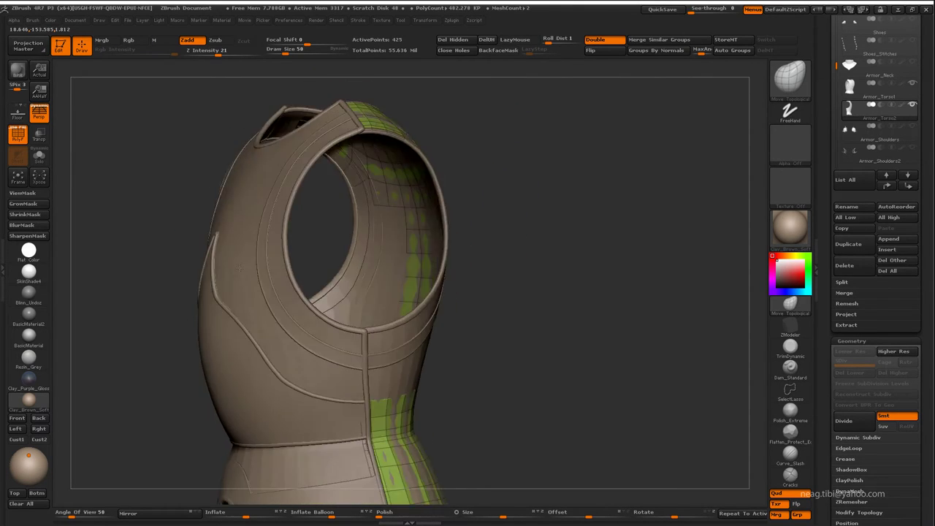
left_click_drag(540, 160, 217, 268)
mouse_move(420, 139)
left_mouse_down("ctrl+alt+shift")
mouse_move(556, 166)
mouse_move(527, 198)
mouse_move(476, 202)
mouse_move(659, 220)
mouse_move(468, 241)
mouse_move(338, 319)
left_mouse_up("ctrl+alt+shift")
Step: Isolate the green piece, split its polygroups and delete the lower piece
left_click(306, 327, "ctrl+shift")
left_click_drag(539, 267, 511, 219)
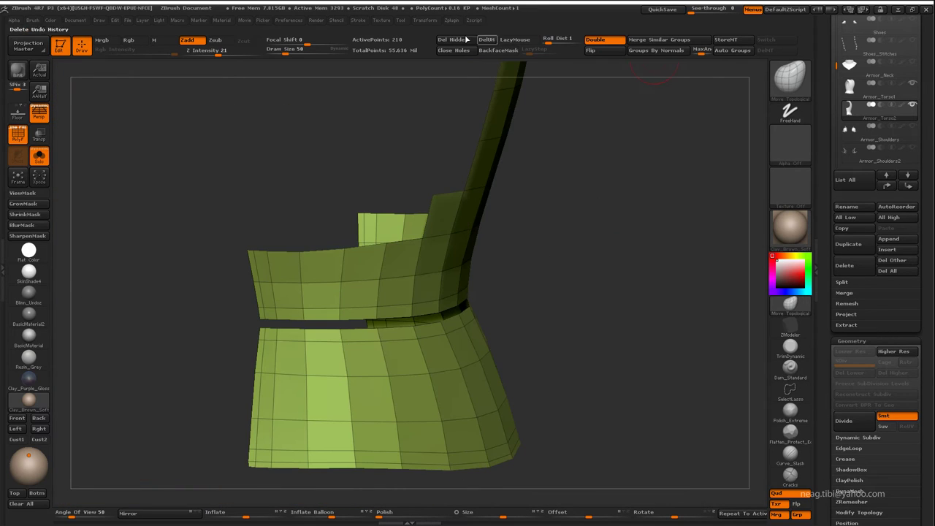
left_click(732, 50)
left_click(417, 271, "ctrl+shift")
left_click(453, 40)
mouse_move(409, 314)
left_mouse_down()
mouse_move(366, 385)
mouse_move(307, 441)
mouse_move(724, 344)
left_mouse_up()
Step: With ZModeler's Slide EdgeLoop Complete, slide an edge loop along the panel to reshape it
key("b")
key("z")
key("m")
key("space")
left_click(570, 263)
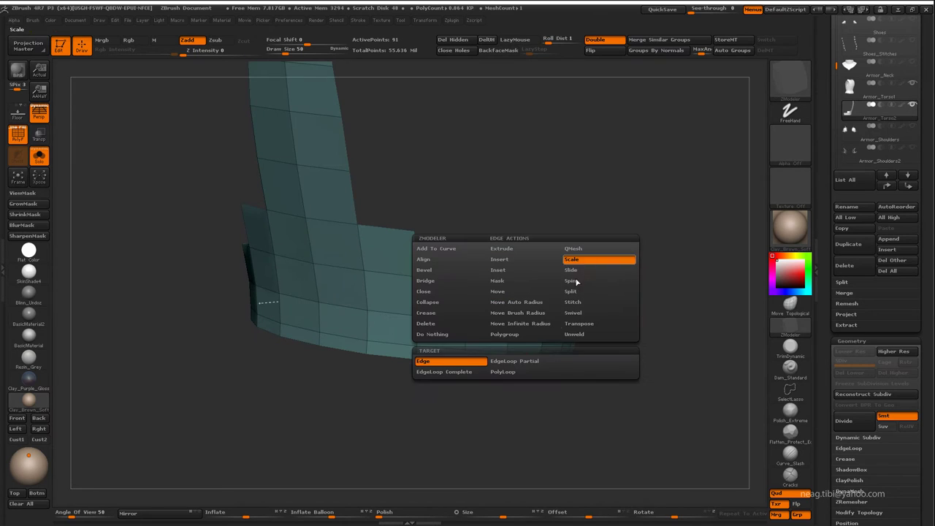
left_click(492, 361)
left_click_drag(621, 409, 482, 372)
left_click_drag(489, 408, 601, 363)
mouse_move(369, 276)
left_mouse_down()
mouse_move(412, 240)
mouse_move(334, 245)
mouse_move(241, 292)
mouse_move(253, 332)
left_mouse_up()
Step: Check the back panel against the other subtools, then isolate and frame the 91-point strip
key("alt+s")
left_click_drag(202, 262, 344, 360)
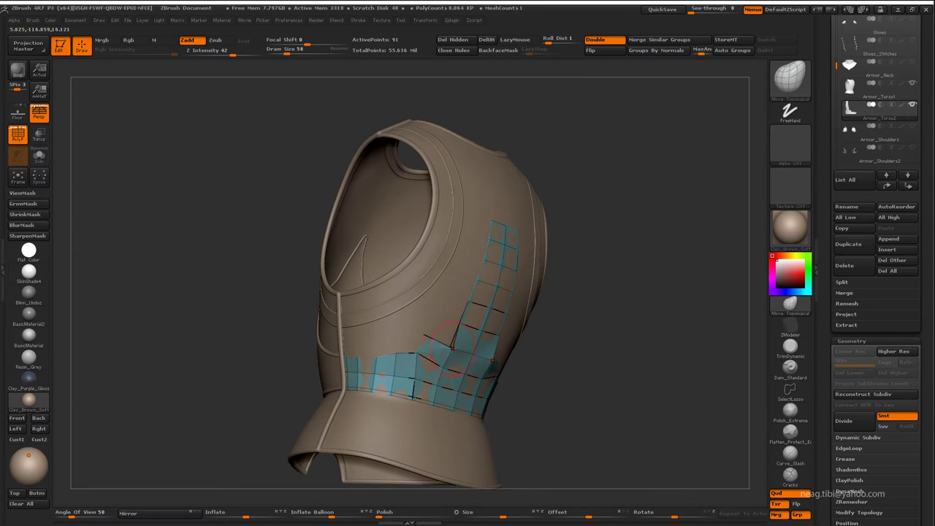
mouse_move(450, 340)
left_mouse_down()
mouse_move(411, 334)
mouse_move(407, 360)
left_mouse_up()
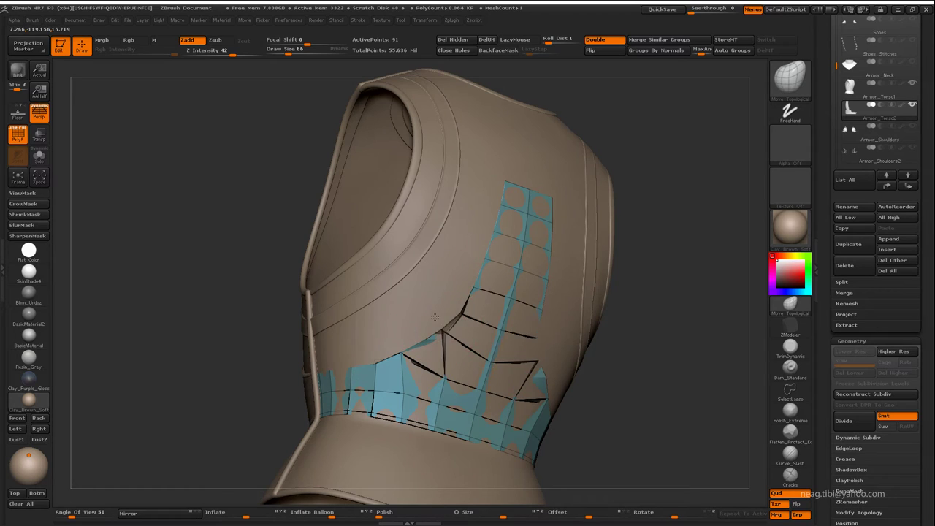
mouse_move(459, 309)
left_mouse_down()
mouse_move(468, 344)
mouse_move(426, 337)
mouse_move(439, 210)
mouse_move(431, 222)
left_mouse_up()
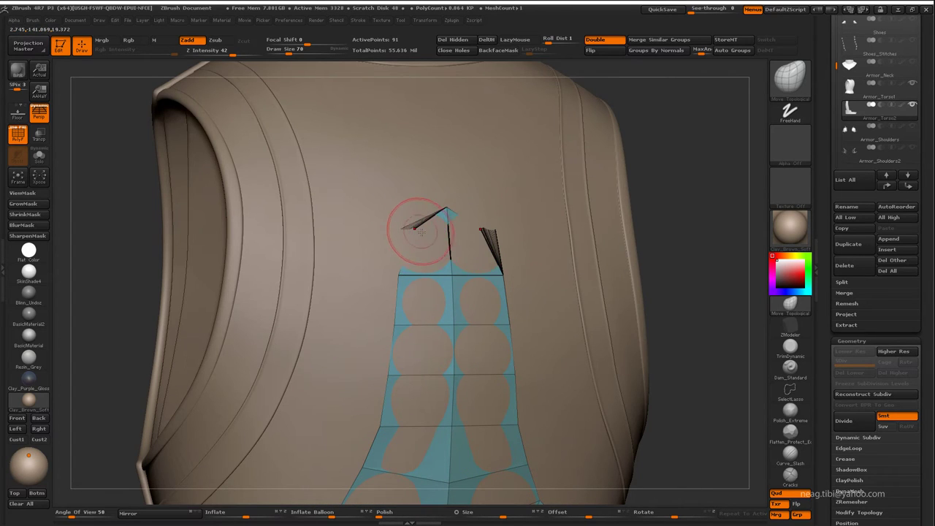
key("ctrl+shift+s")
mouse_move(428, 271)
left_mouse_down()
mouse_move(373, 374)
mouse_move(322, 320)
left_mouse_up()
key("f")
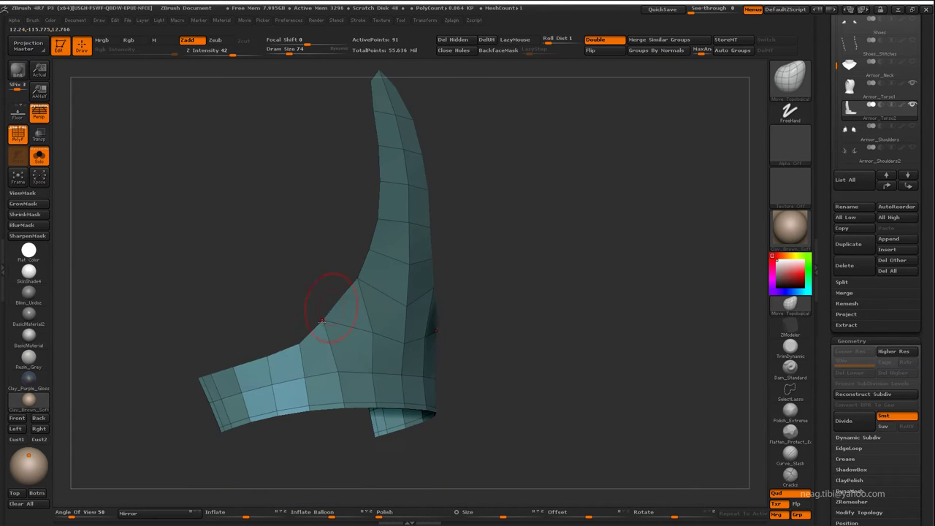
left_click_drag(270, 354, 292, 343)
scroll(877, 329, "down", 5)
Step: ZRemesh the back panel strip into a clean 124-point mesh and view it on the vest
scroll(876, 293, "down", 1)
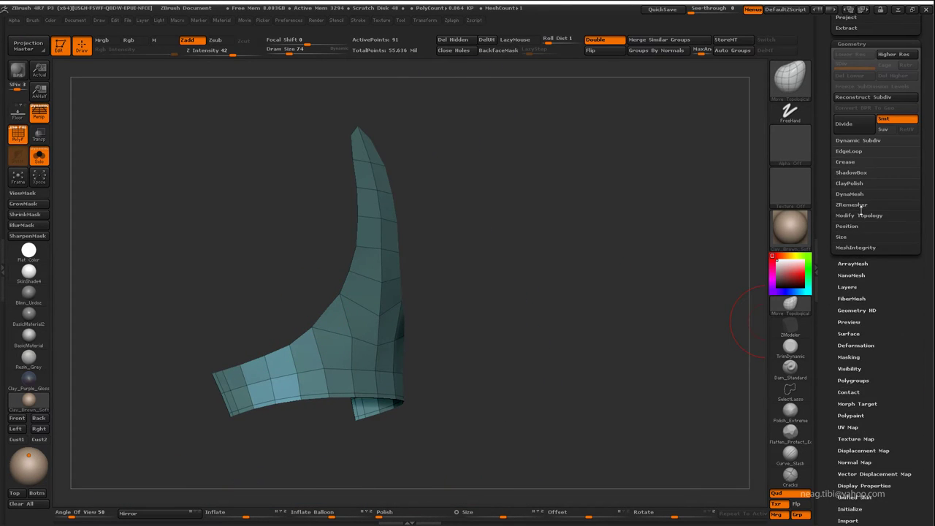
left_click(851, 204)
mouse_move(696, 272)
left_mouse_down()
mouse_move(729, 279)
mouse_move(668, 288)
left_mouse_up()
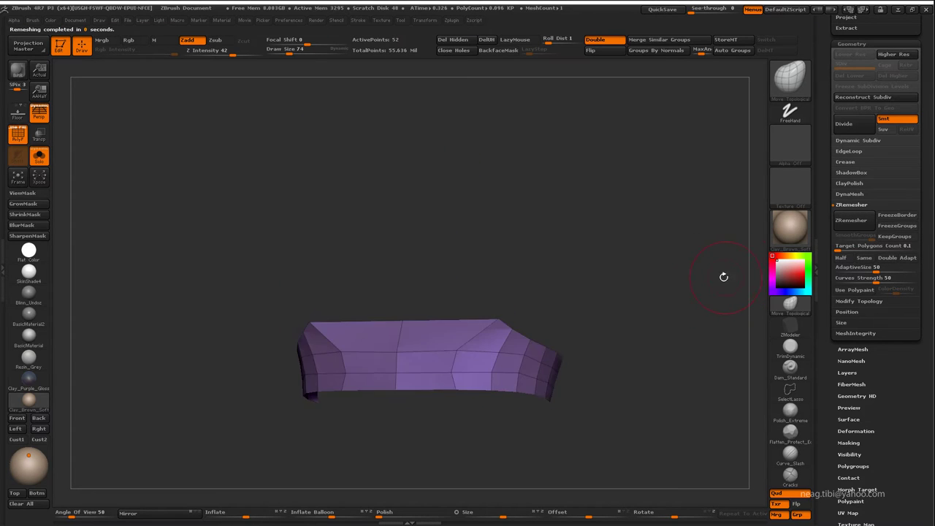
left_click_drag(723, 273, 686, 278)
left_click_drag(344, 364, 373, 300, "shift")
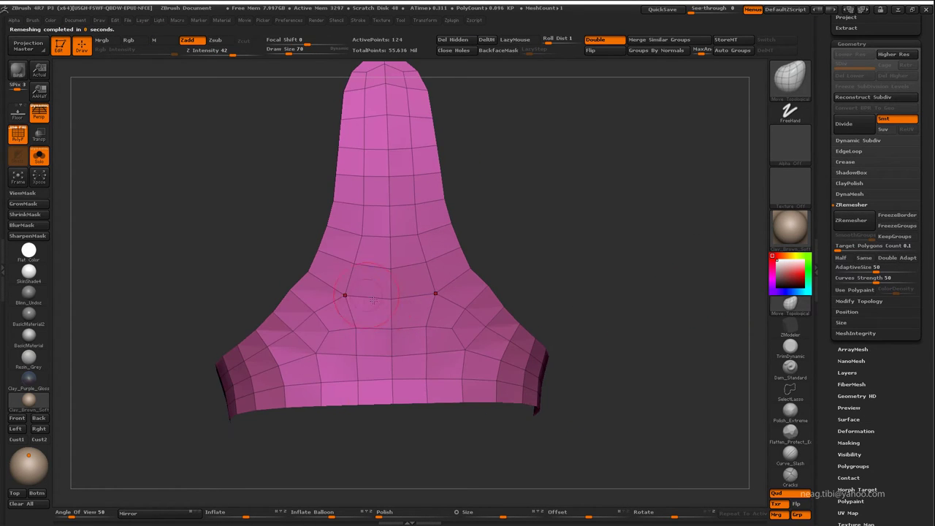
mouse_move(363, 246)
left_mouse_down()
mouse_move(386, 214)
mouse_move(321, 371)
mouse_move(506, 307)
mouse_move(716, 165)
left_mouse_up()
Step: Nudge the pink patch's pointed upper tip into a smoother, symmetric arch with Move Topological
scroll(901, 277, "up", 5)
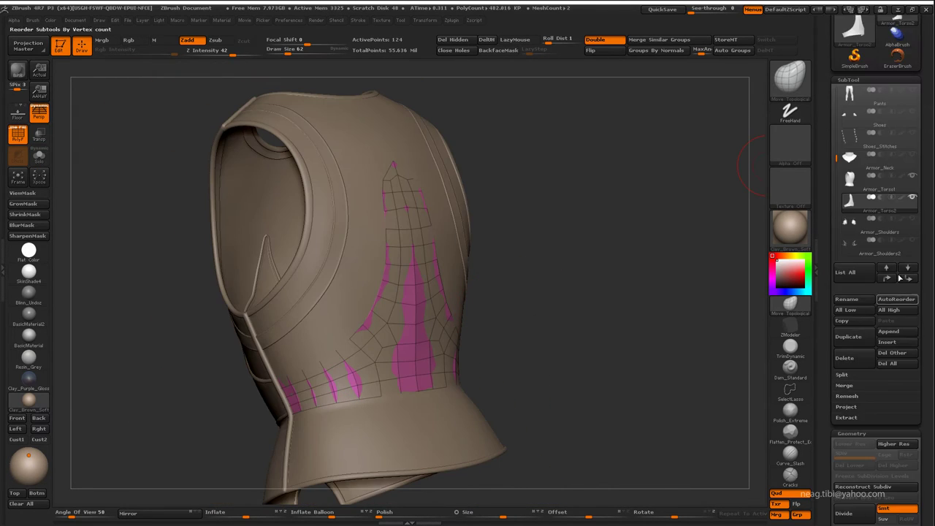
left_click(876, 409)
mouse_move(701, 351)
left_mouse_down()
mouse_move(570, 358)
mouse_move(612, 278)
mouse_move(495, 341)
left_mouse_up()
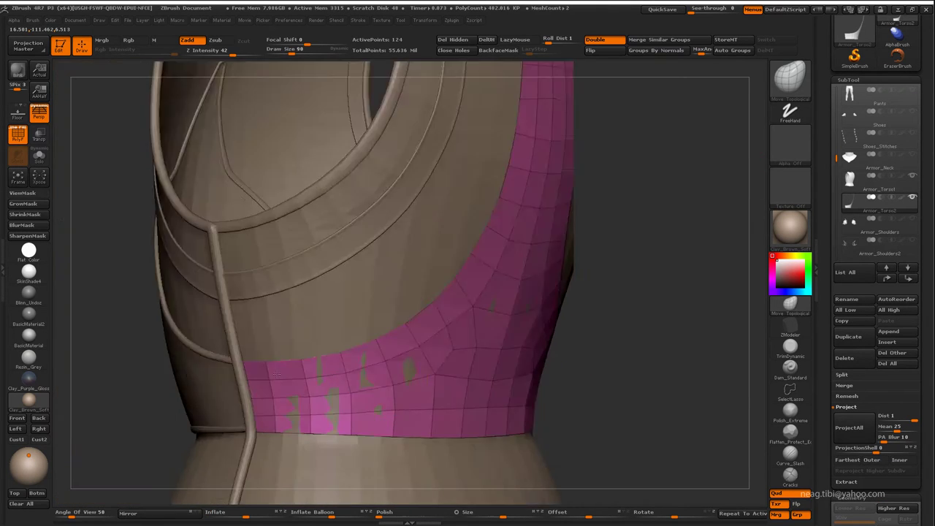
mouse_move(556, 409)
left_mouse_down()
mouse_move(358, 334)
mouse_move(314, 344)
mouse_move(306, 329)
mouse_move(319, 352)
mouse_move(351, 328)
mouse_move(358, 292)
mouse_move(429, 270)
mouse_move(426, 345)
mouse_move(388, 378)
mouse_move(399, 351)
mouse_move(391, 271)
left_mouse_up()
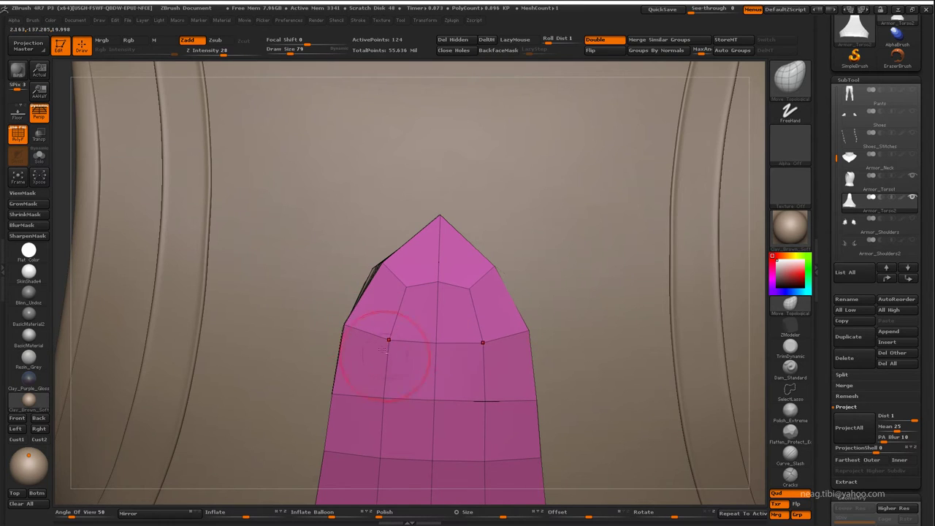
mouse_move(386, 350)
left_mouse_down("alt")
mouse_move(345, 386)
mouse_move(340, 303)
mouse_move(383, 361)
mouse_move(335, 344)
mouse_move(267, 402)
left_mouse_up("alt")
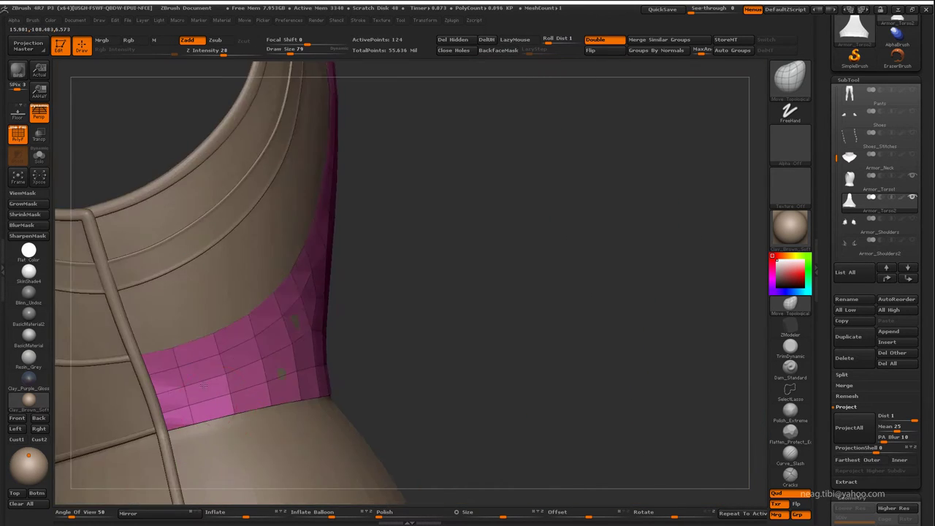
mouse_move(196, 422)
left_mouse_down()
mouse_move(407, 313)
mouse_move(256, 351)
mouse_move(441, 235)
mouse_move(470, 198)
mouse_move(459, 228)
left_mouse_up()
left_click_drag(422, 161, 461, 263)
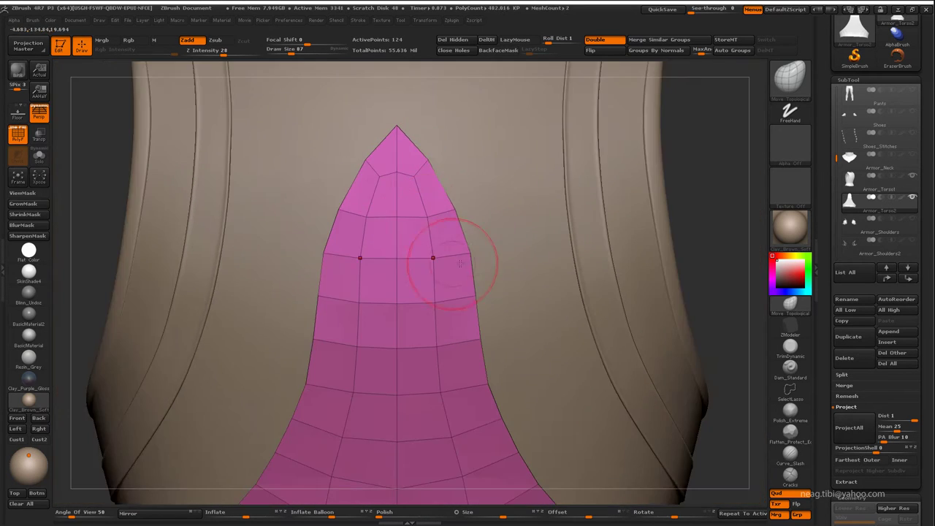
left_click_drag(459, 211, 397, 313)
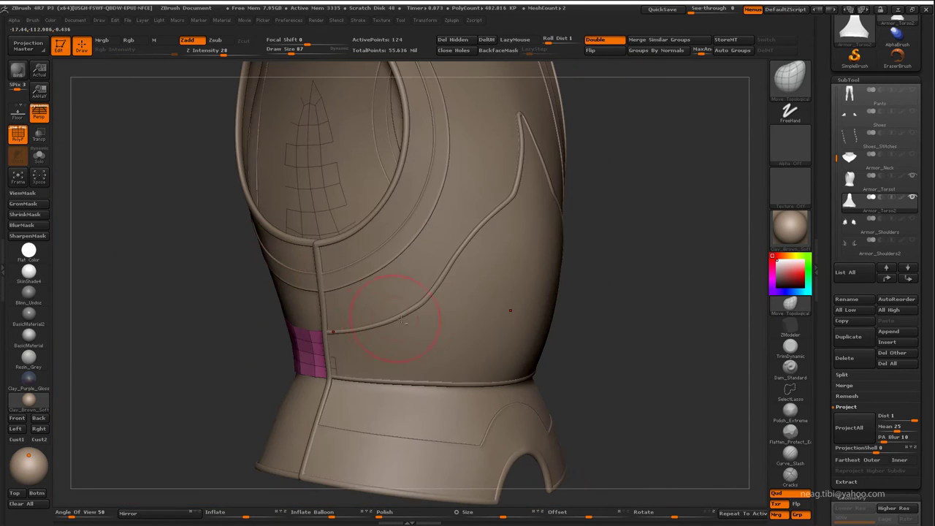
Step: Select Armor_Torso1, isolate its purple side panel, then unhide the full torso
left_click(415, 324, "alt")
key("w")
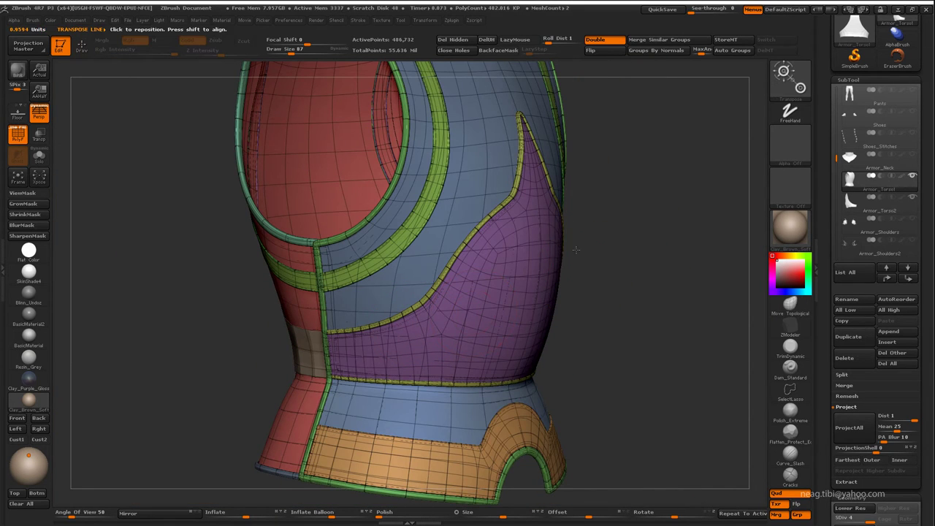
key("q")
left_click(559, 272, "ctrl+shift")
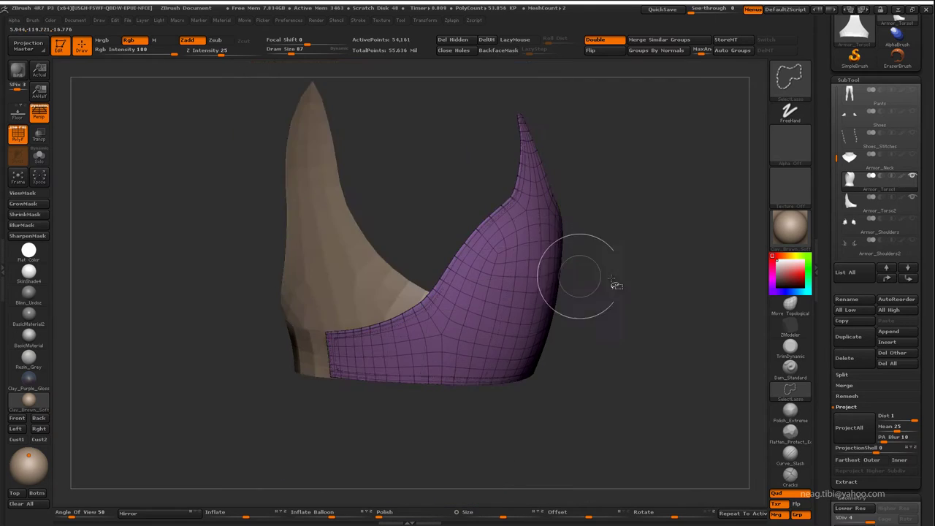
left_click(616, 285, "ctrl+shift")
key("ctrl+z")
left_click_drag(648, 209, 665, 208)
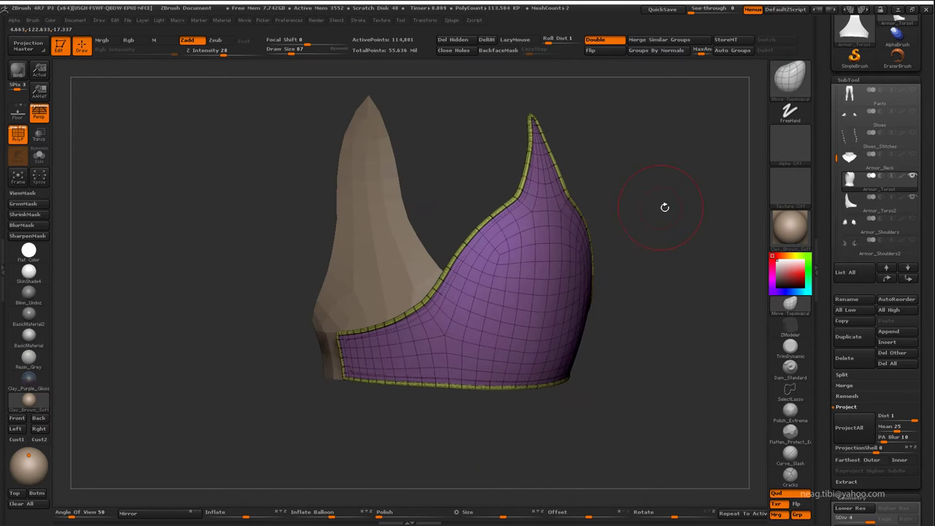
left_click(691, 211, "ctrl+shift")
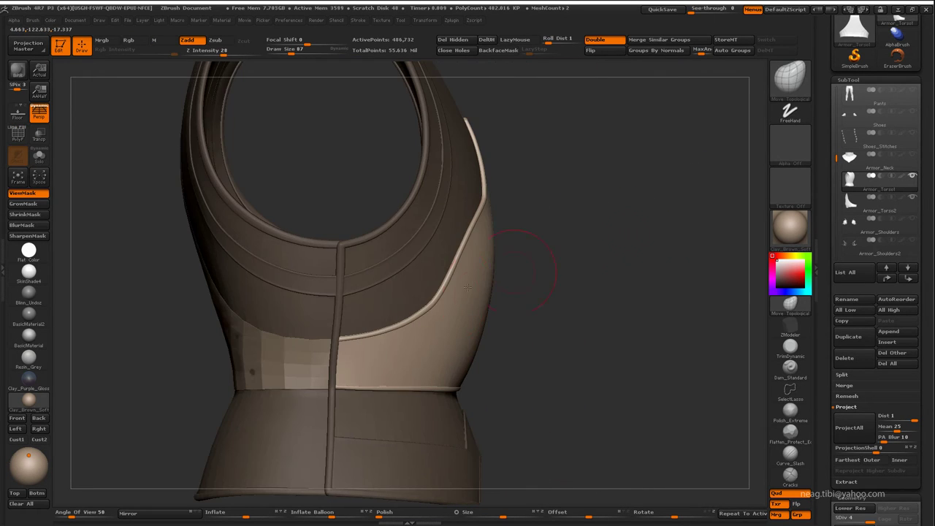
Step: Drop Armor_Torso1 to subdivision level 2 and turn off Rgb painting
key("shift+d")
key("shift+d")
left_click_drag(594, 249, 533, 266)
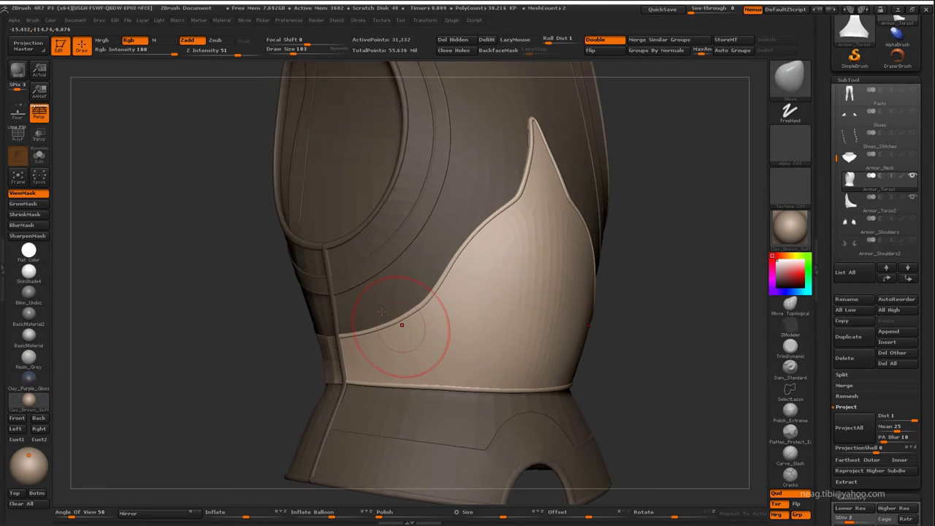
left_click(143, 44)
mouse_move(417, 309)
left_mouse_down()
mouse_move(436, 301)
mouse_move(385, 330)
left_mouse_up()
Step: Inspect the neck armour edge from several angles, then make Armor_Torso2 active again
key("f")
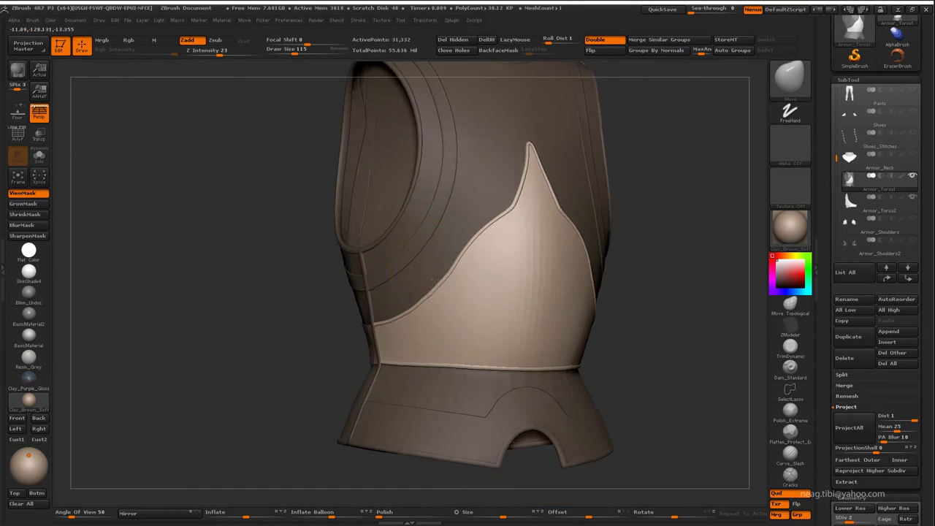
mouse_move(426, 296)
left_mouse_down()
mouse_move(409, 329)
mouse_move(416, 360)
left_mouse_up()
mouse_move(342, 408)
left_mouse_down()
mouse_move(366, 341)
mouse_move(395, 364)
left_mouse_up()
left_click_drag(453, 311, 478, 307)
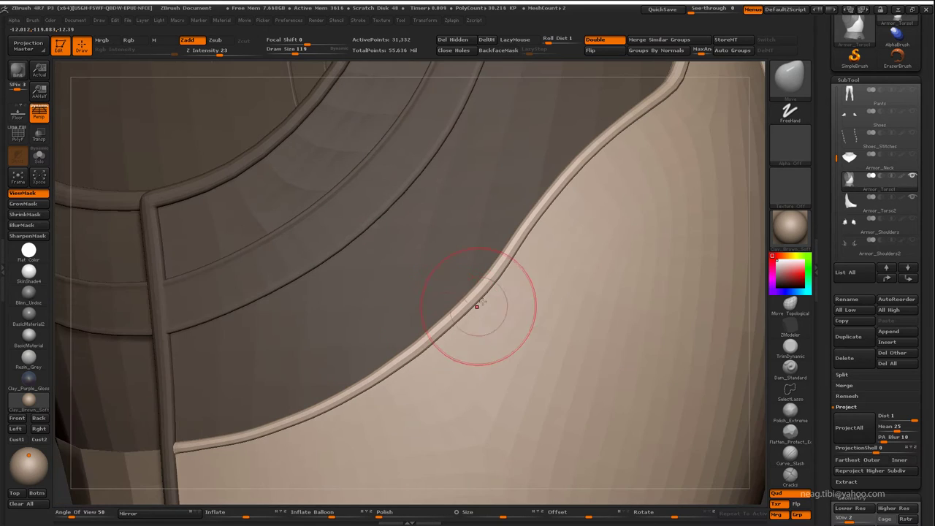
key("f")
mouse_move(397, 240)
left_mouse_down()
mouse_move(355, 271)
mouse_move(443, 255)
mouse_move(510, 204)
mouse_move(429, 223)
mouse_move(453, 217)
mouse_move(484, 282)
mouse_move(647, 270)
mouse_move(482, 292)
mouse_move(466, 313)
mouse_move(558, 315)
mouse_move(686, 253)
mouse_move(209, 359)
mouse_move(255, 317)
mouse_move(407, 255)
left_mouse_up()
key("f")
left_click(255, 317, "alt")
Step: Switch between Armor_Torso1 and Armor_Torso2, showing the pink patch's PolyFrame wireframe
left_click_drag(482, 250, 584, 259)
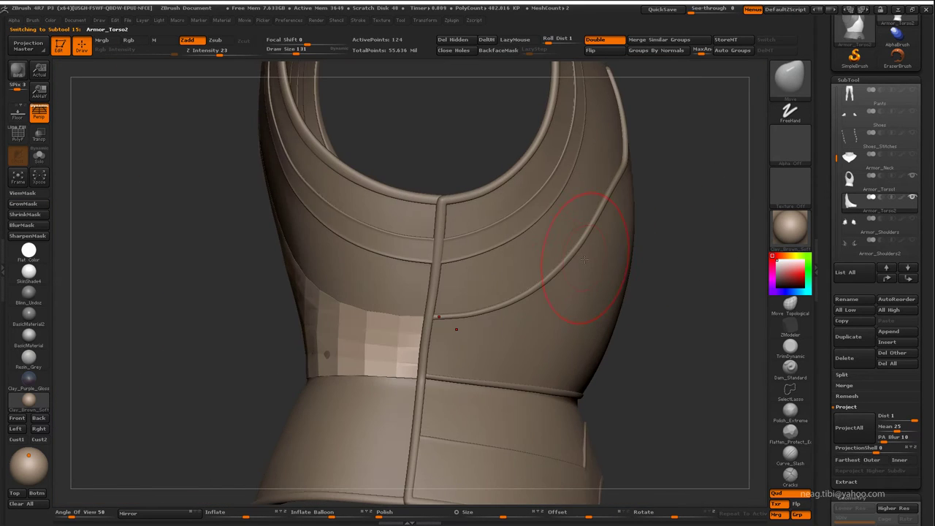
left_click(439, 296, "alt")
key("shift+f")
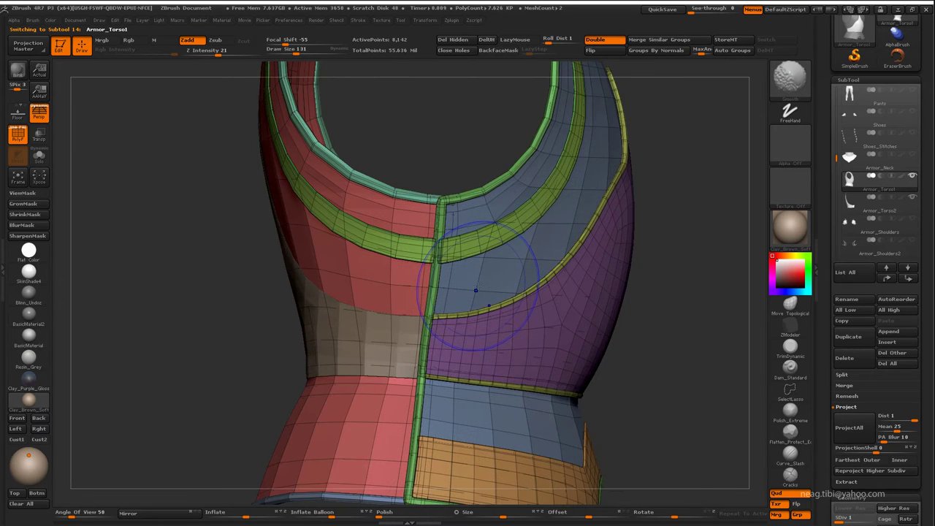
key("shift+f")
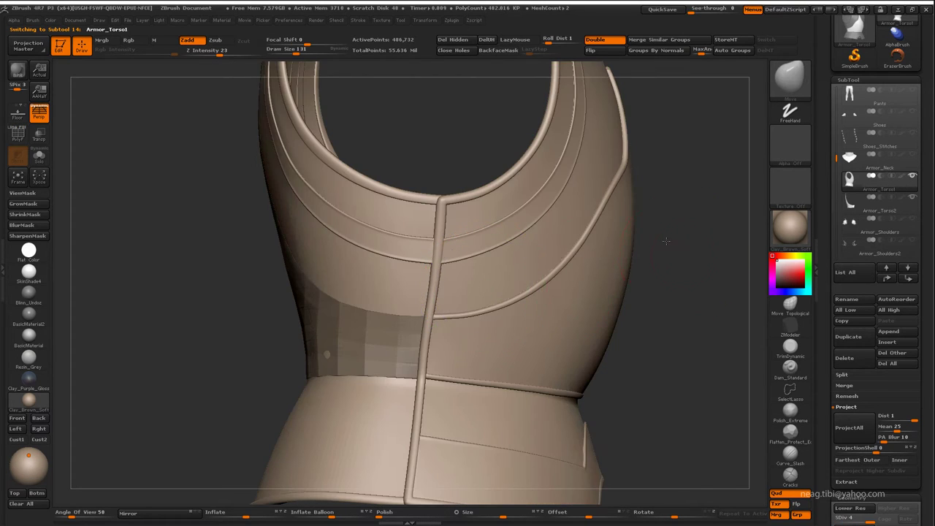
mouse_move(667, 241)
left_mouse_down()
mouse_move(602, 244)
mouse_move(376, 313)
left_mouse_up()
left_click(383, 324, "alt")
left_click_drag(542, 308, 359, 301)
key("shift+f")
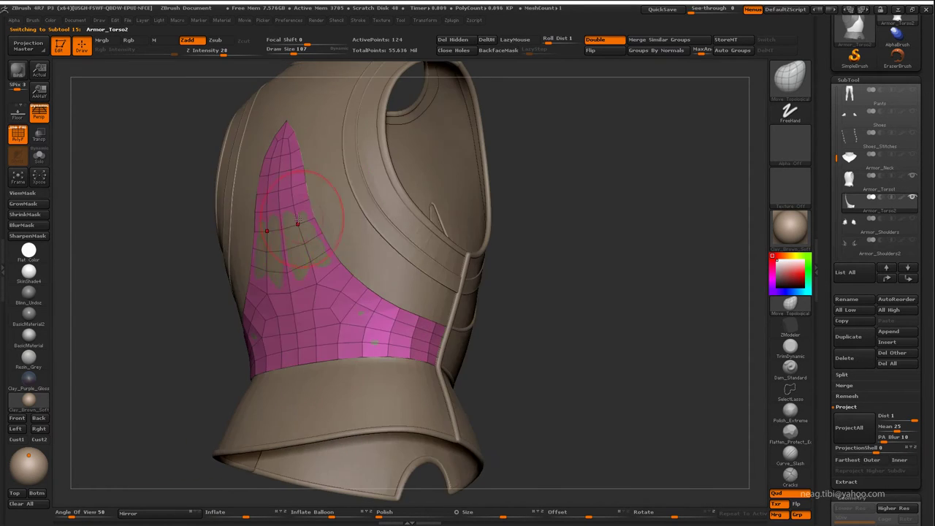
Step: Inspect the patch's back seam from side and back, then solo the pink patch
left_click_drag(343, 271, 354, 275)
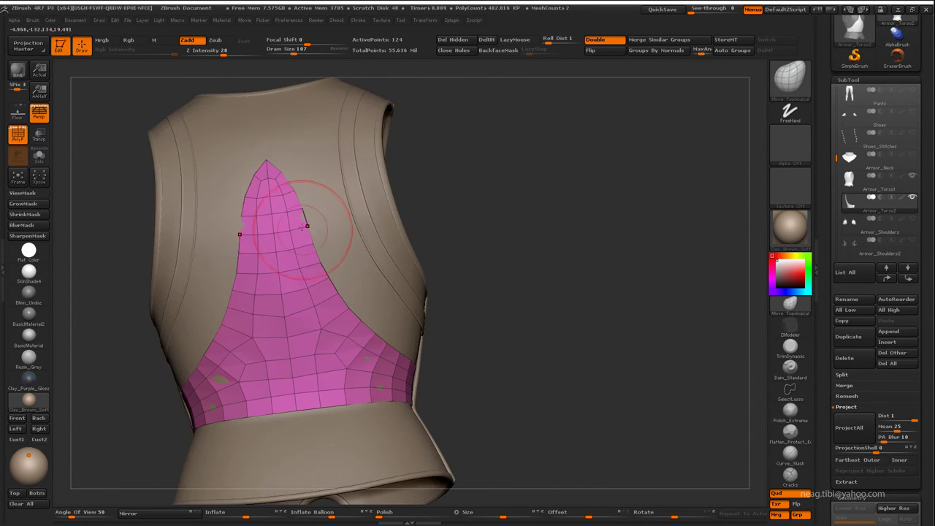
mouse_move(305, 227)
left_mouse_down()
mouse_move(404, 339)
mouse_move(314, 195)
mouse_move(322, 321)
left_mouse_up()
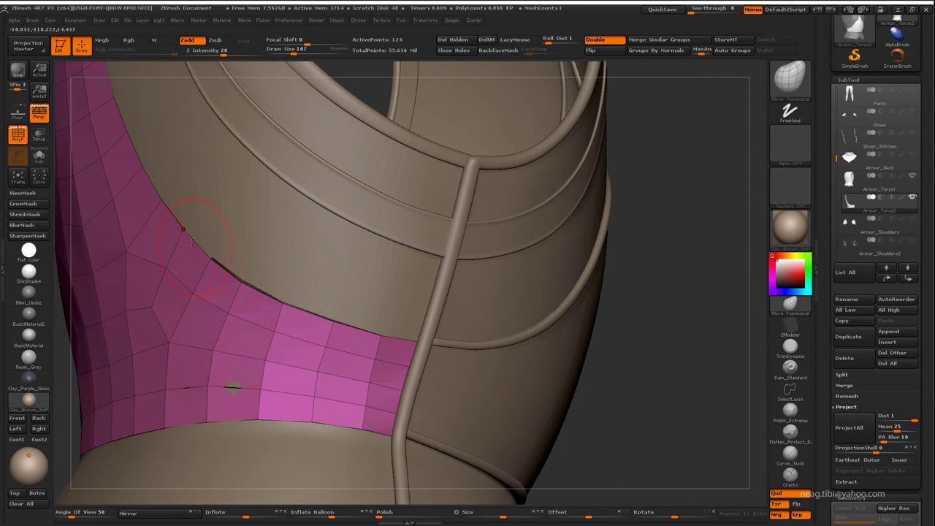
mouse_move(191, 243)
left_mouse_down()
mouse_move(297, 398)
mouse_move(292, 408)
mouse_move(376, 345)
mouse_move(251, 280)
left_mouse_up()
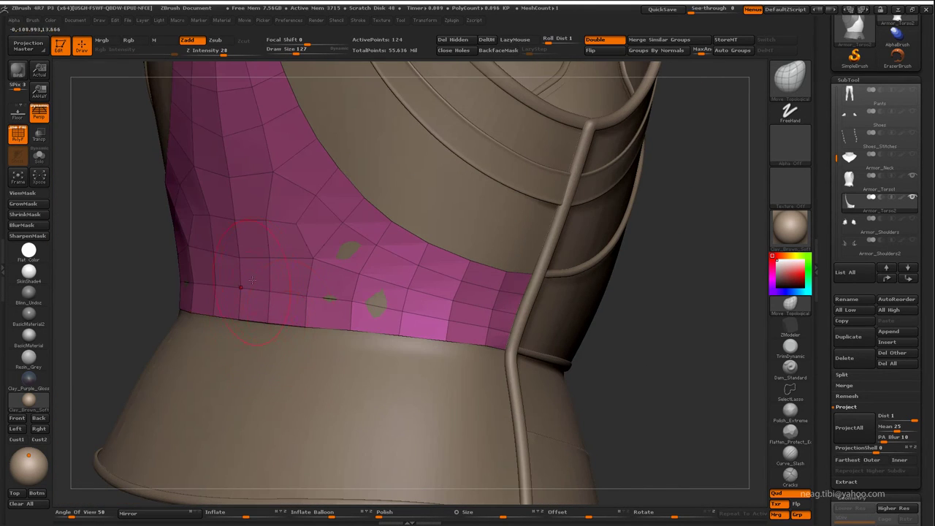
left_click_drag(333, 283, 433, 340)
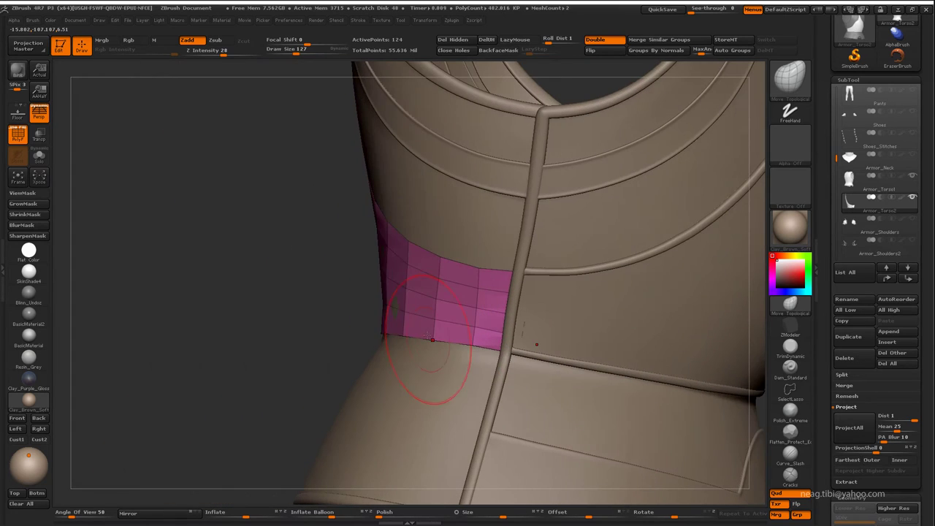
mouse_move(486, 331)
left_mouse_down()
mouse_move(356, 309)
mouse_move(587, 312)
mouse_move(453, 334)
mouse_move(338, 376)
mouse_move(313, 285)
mouse_move(334, 271)
mouse_move(383, 281)
mouse_move(229, 324)
mouse_move(365, 219)
left_mouse_up()
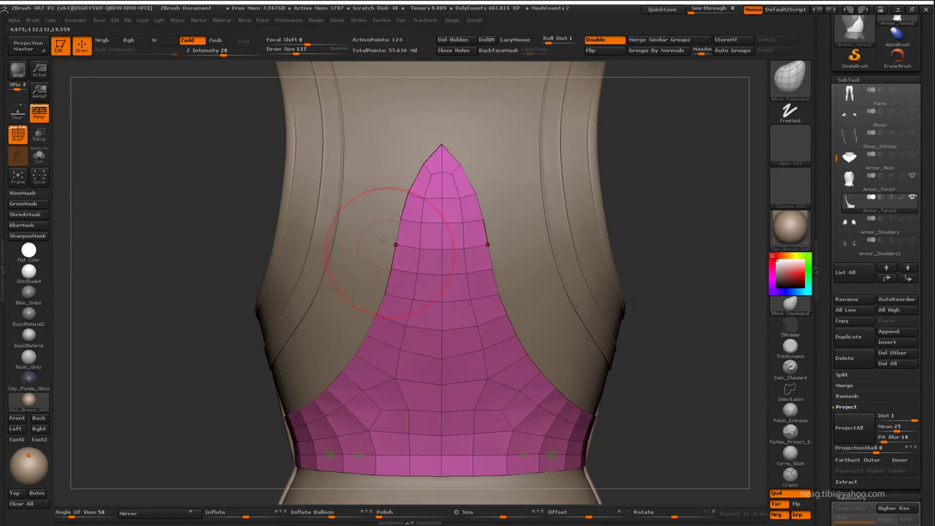
mouse_move(682, 382)
left_mouse_down()
mouse_move(691, 340)
mouse_move(702, 334)
left_mouse_up()
key("shift+alt+s")
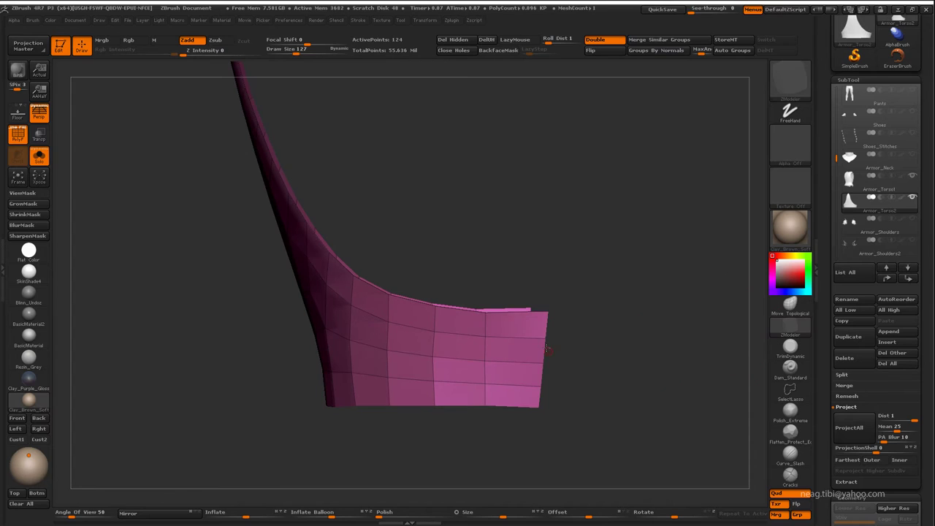
Step: Insert a new vertical edge loop in the pink patch with ZModeler
key("space")
left_click(530, 262)
left_click(529, 339)
Step: With Ghost transparency on, delete the patch's outermost polygon column and re-solo to check it
key("shift+alt+s")
left_click(40, 135)
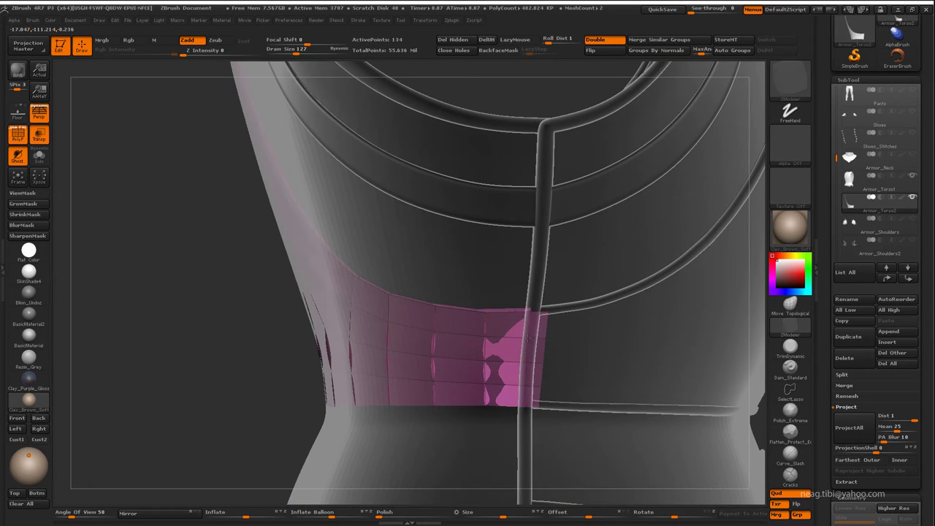
left_click(538, 351)
key("shift+alt+s")
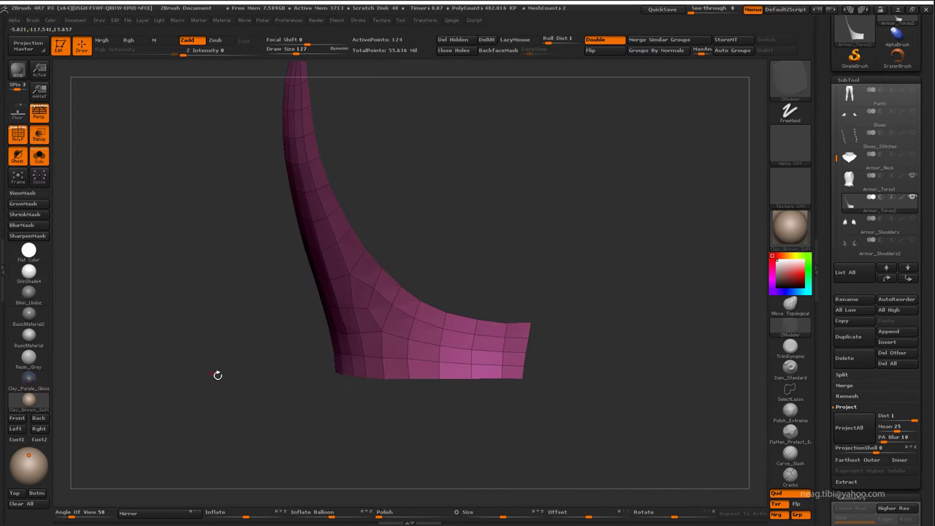
left_click_drag(522, 378, 536, 414)
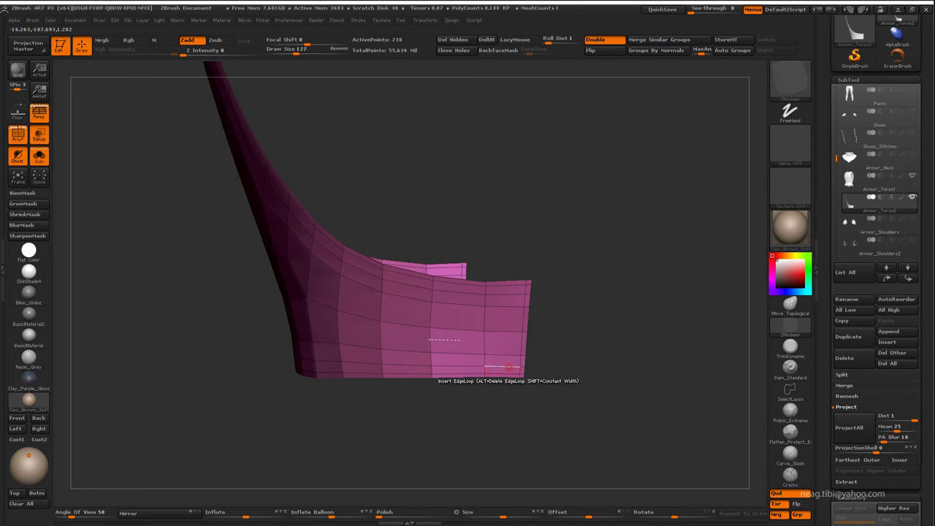
mouse_move(495, 407)
left_mouse_down()
mouse_move(552, 198)
mouse_move(541, 202)
mouse_move(558, 209)
mouse_move(536, 202)
mouse_move(543, 228)
mouse_move(501, 250)
left_mouse_up()
Step: Turn Solo and Ghost off and switch back to the Armor_Torso1 vest
left_click(39, 156)
left_click(18, 155)
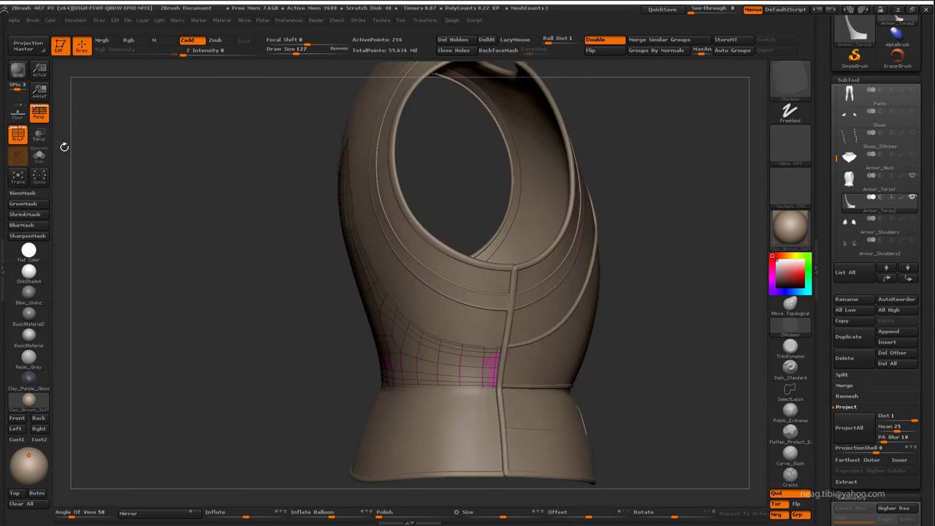
mouse_move(639, 382)
left_mouse_down()
mouse_move(656, 358)
mouse_move(658, 302)
mouse_move(223, 357)
mouse_move(187, 386)
mouse_move(173, 387)
mouse_move(198, 378)
mouse_move(167, 359)
mouse_move(188, 411)
mouse_move(338, 356)
left_mouse_up()
left_click(369, 319)
Step: Turn off PolyFrame, make Armor_Torso2 active, and solo the flap for a close view
key("shift+f")
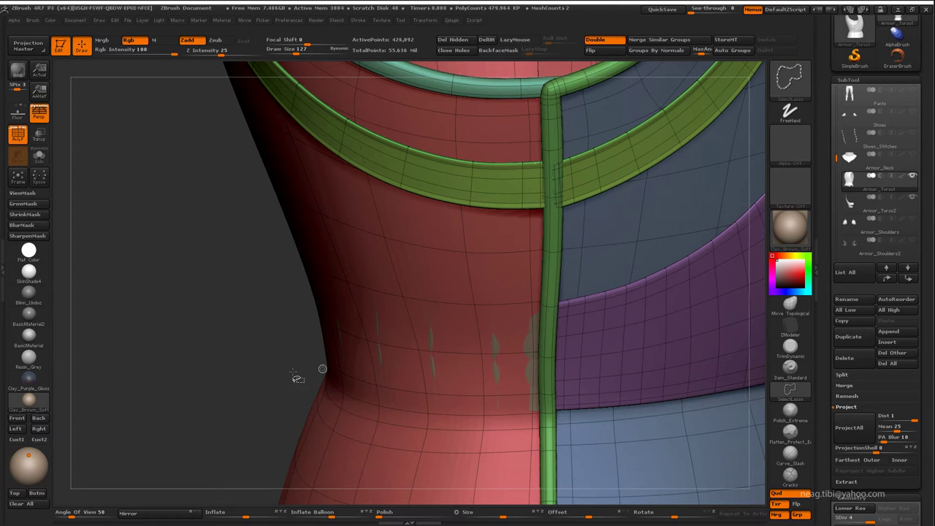
left_click(672, 269, "alt")
mouse_move(156, 407)
left_mouse_down()
mouse_move(130, 410)
mouse_move(486, 349)
mouse_move(478, 353)
mouse_move(432, 243)
left_mouse_up()
key("ctrl+shift+s")
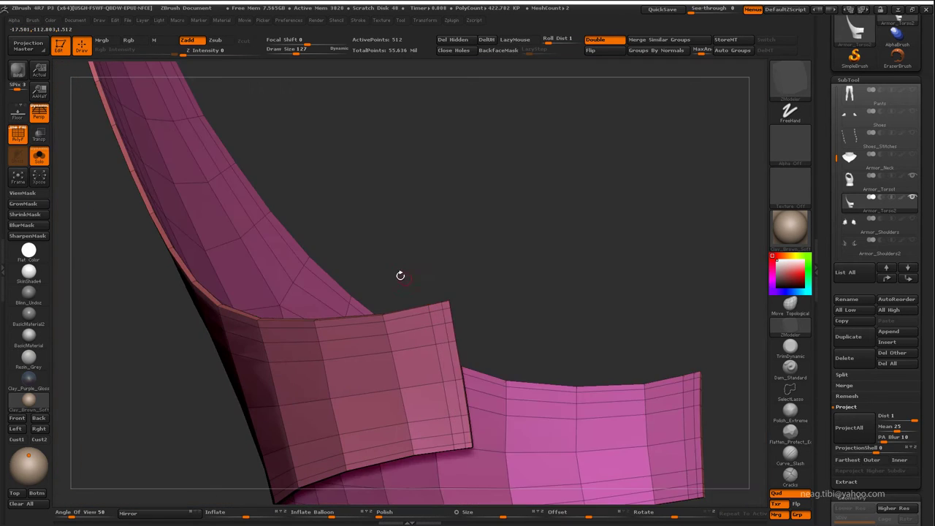
left_click_drag(399, 273, 457, 344)
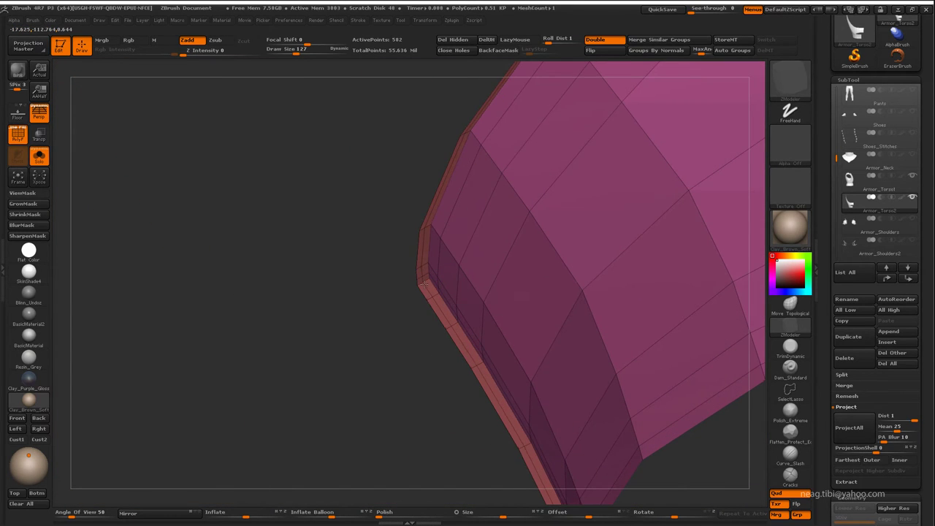
mouse_move(424, 285)
left_mouse_down()
mouse_move(460, 274)
mouse_move(405, 340)
left_mouse_up()
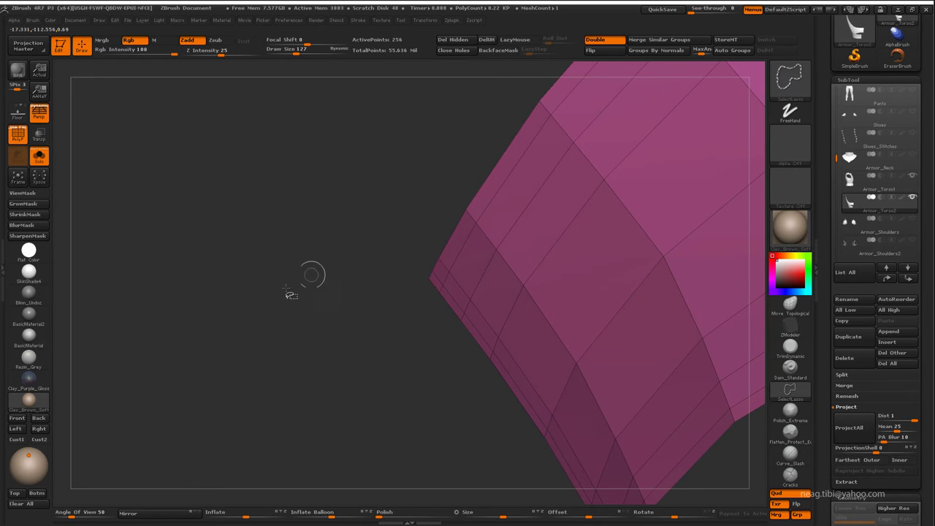
mouse_move(313, 271)
left_mouse_down()
mouse_move(246, 344)
mouse_move(359, 215)
mouse_move(495, 205)
mouse_move(261, 385)
mouse_move(474, 267)
left_mouse_up()
key("w")
key("q")
key("ctrl+h")
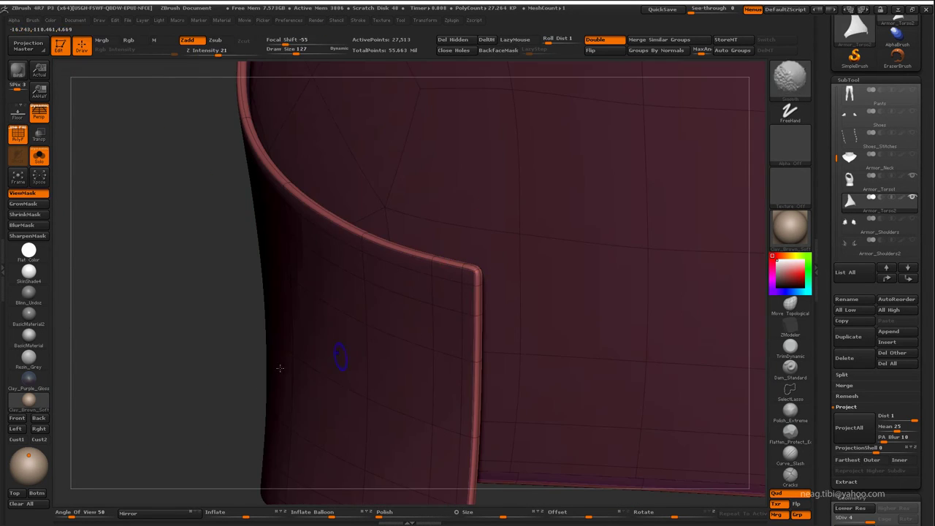
key("shift+f")
mouse_move(333, 359)
left_mouse_down()
mouse_move(371, 303)
mouse_move(382, 305)
mouse_move(397, 382)
mouse_move(472, 198)
mouse_move(489, 324)
mouse_move(520, 209)
mouse_move(507, 209)
left_mouse_up()
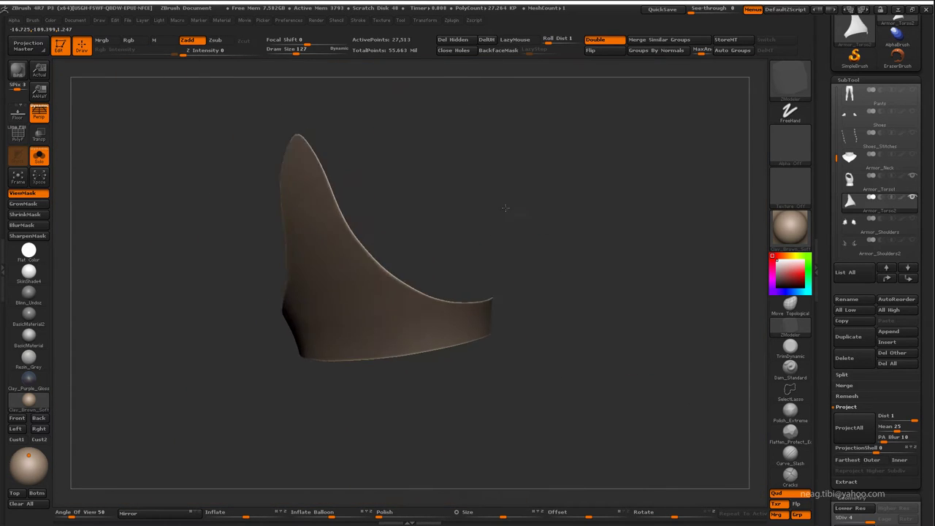
mouse_move(292, 334)
left_mouse_down()
mouse_move(272, 355)
mouse_move(397, 307)
left_mouse_up()
key("b")
key("m")
key("v")
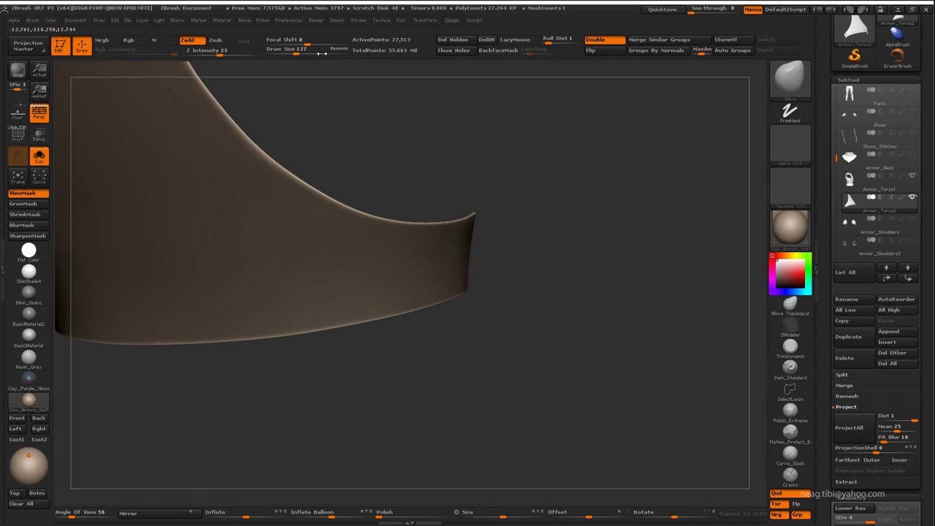
left_click_drag(491, 336, 563, 412, "shift")
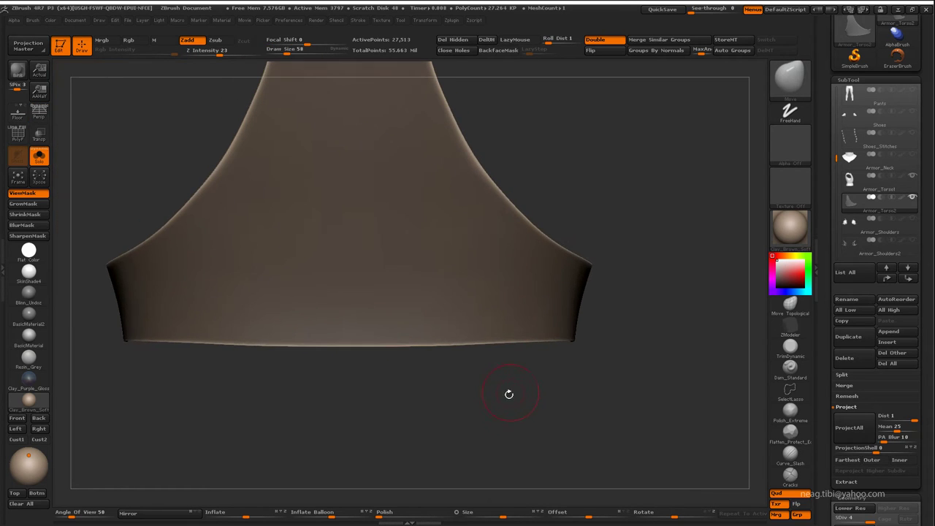
mouse_move(640, 411)
left_mouse_down("ctrl")
mouse_move(87, 349)
mouse_move(393, 334)
left_mouse_up("ctrl")
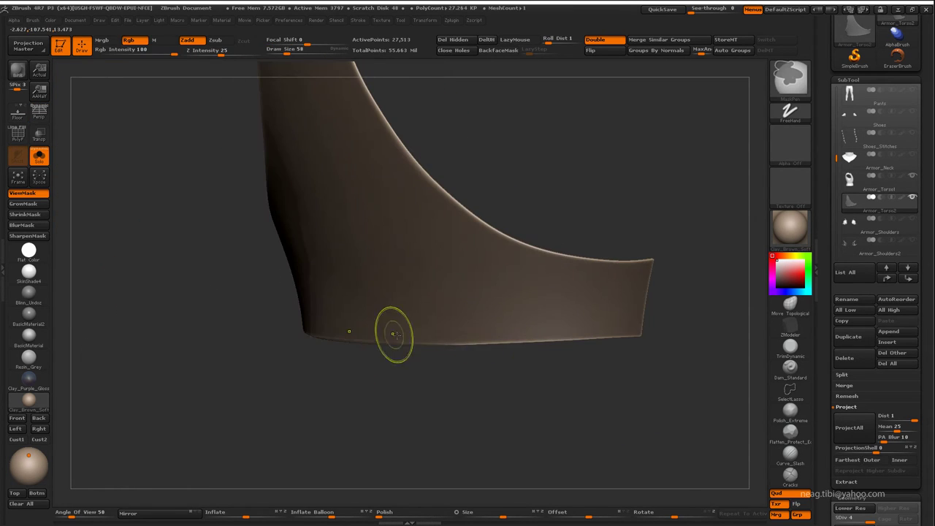
mouse_move(551, 338)
left_mouse_down()
mouse_move(595, 359)
mouse_move(451, 395)
left_mouse_up()
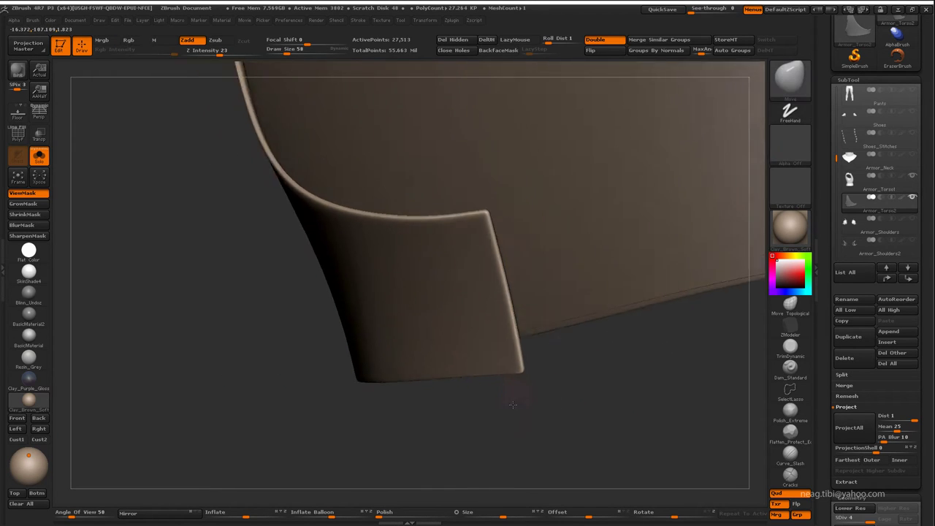
left_click_drag(499, 375, 558, 379)
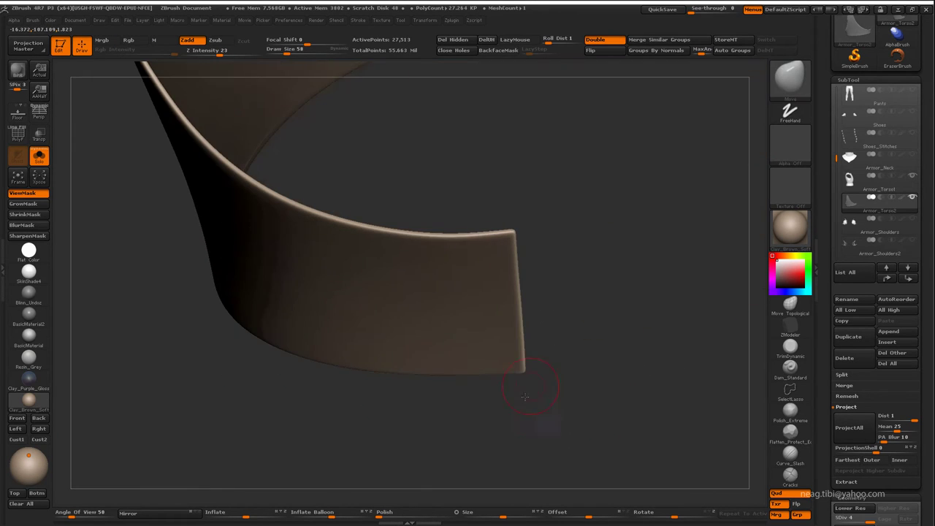
left_click(533, 380, "ctrl")
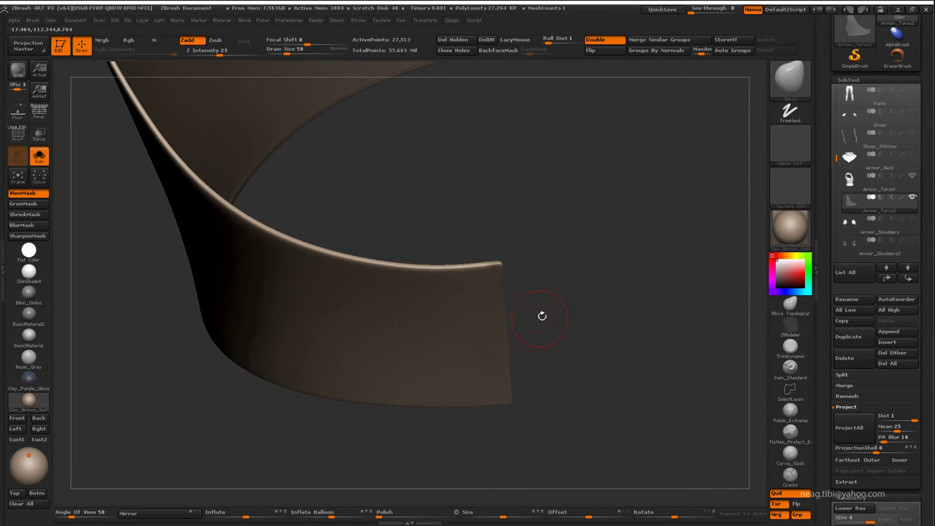
mouse_move(542, 307)
left_mouse_down()
mouse_move(472, 324)
mouse_move(492, 268)
mouse_move(528, 318)
left_mouse_up()
key("ctrl")
mouse_move(505, 279)
left_mouse_down()
mouse_move(438, 183)
mouse_move(428, 146)
mouse_move(392, 176)
left_mouse_up()
Step: Toggle Solo to compare the curved plate with the surrounding armour, ending isolated
key("f")
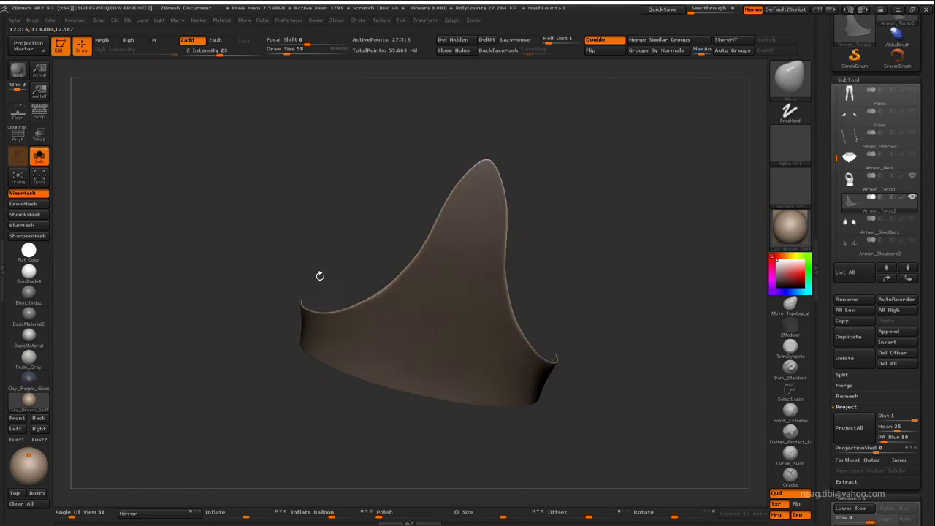
key("shift+alt+s")
left_click_drag(449, 297, 501, 413)
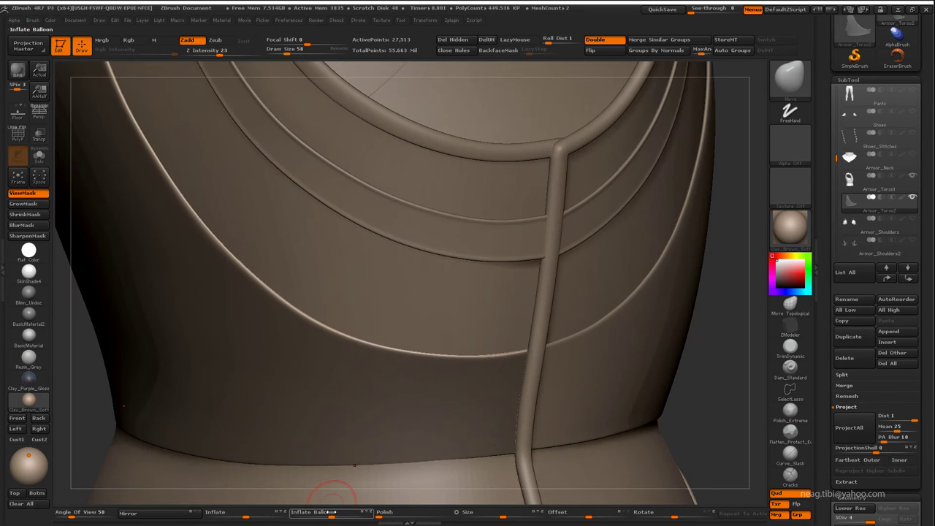
key("shift+alt+s")
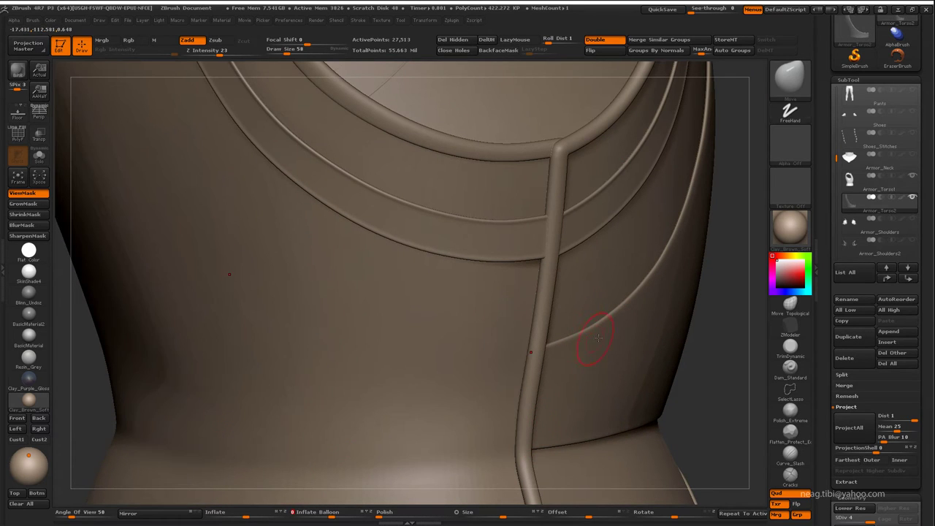
key("shift+alt+s")
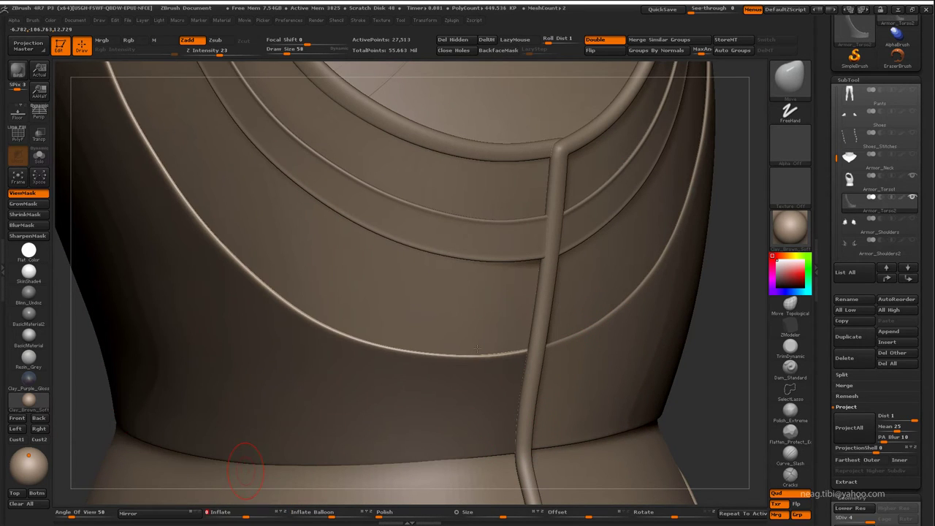
key("shift+alt+s")
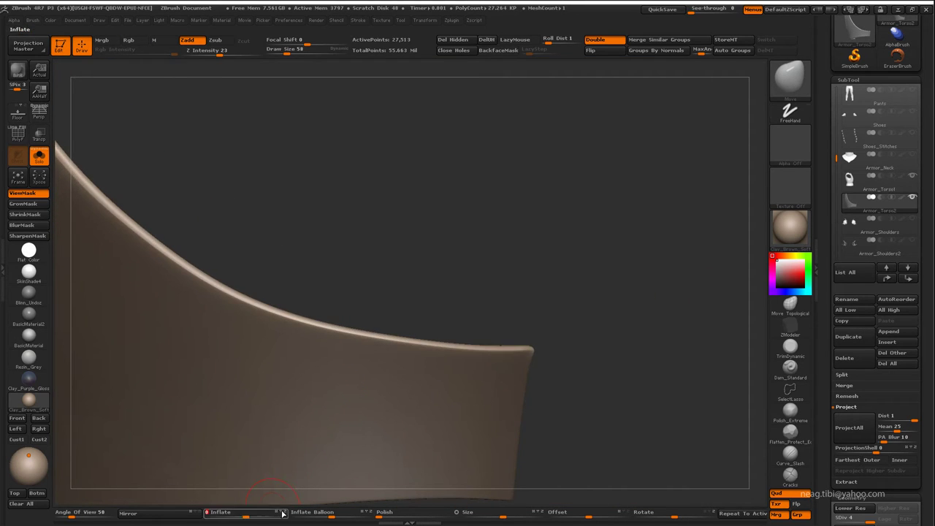
Step: Balloon-inflate the plate by 10 and orbit to the back of the torso armour
left_click(336, 514)
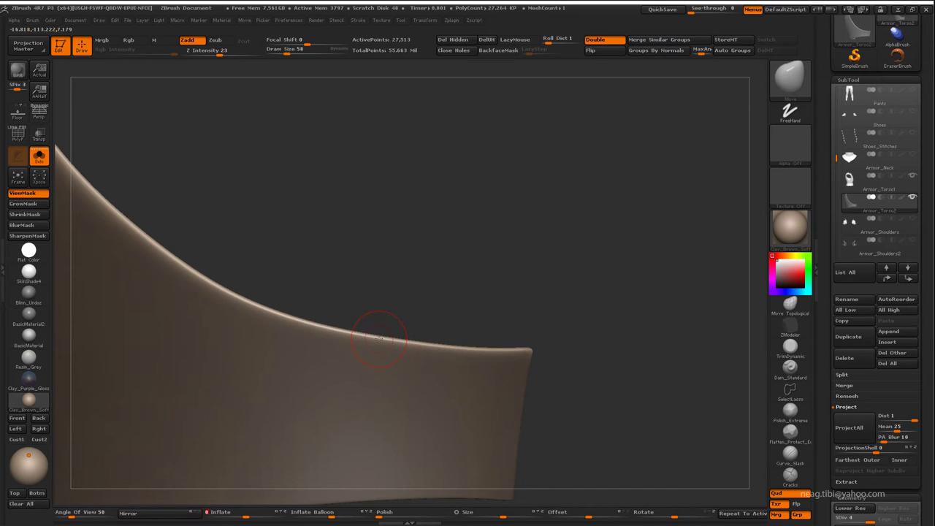
left_click_drag(322, 236, 365, 409)
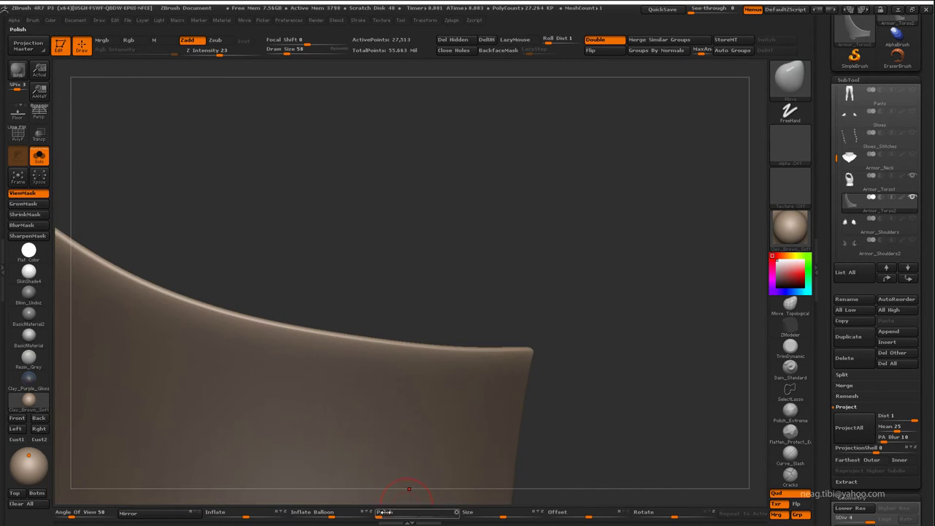
mouse_move(398, 306)
left_mouse_down()
mouse_move(417, 234)
mouse_move(663, 209)
mouse_move(274, 403)
mouse_move(291, 376)
left_mouse_up()
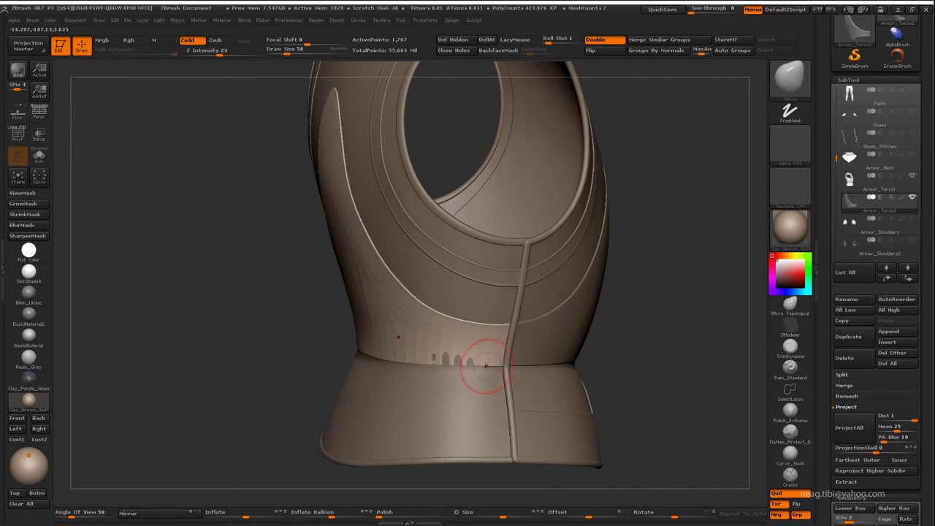
Step: Refine the plate's lower edge along the waist band, then frame the vest and start raising its subdivision
left_click_drag(374, 245, 315, 183, "alt")
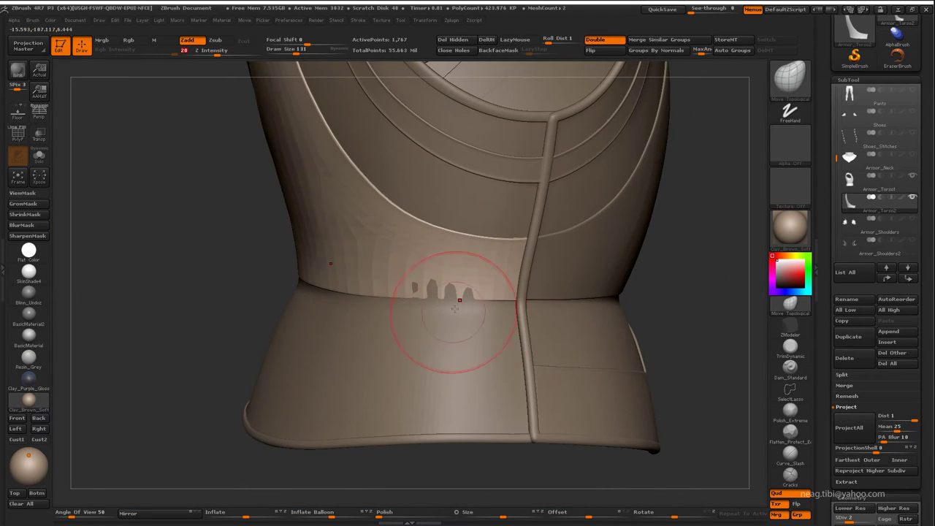
mouse_move(406, 298)
left_mouse_down()
mouse_move(414, 250)
mouse_move(288, 300)
mouse_move(536, 259)
mouse_move(509, 226)
left_mouse_up()
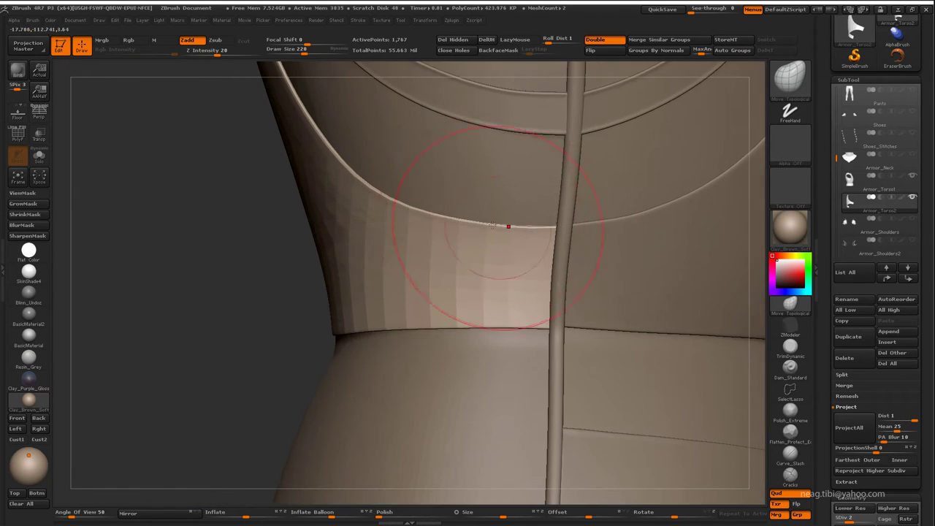
mouse_move(437, 266)
left_mouse_down()
mouse_move(448, 244)
mouse_move(371, 163)
mouse_move(480, 244)
mouse_move(480, 282)
mouse_move(535, 316)
mouse_move(480, 312)
mouse_move(376, 331)
mouse_move(417, 282)
mouse_move(376, 324)
mouse_move(319, 243)
left_mouse_up()
mouse_move(320, 243)
right_mouse_down()
mouse_move(310, 244)
mouse_move(315, 214)
mouse_move(334, 203)
mouse_move(276, 150)
mouse_move(383, 260)
mouse_move(372, 213)
right_mouse_up()
mouse_move(372, 213)
left_mouse_down()
mouse_move(341, 195)
mouse_move(386, 234)
mouse_move(393, 163)
mouse_move(425, 170)
mouse_move(222, 217)
left_mouse_up()
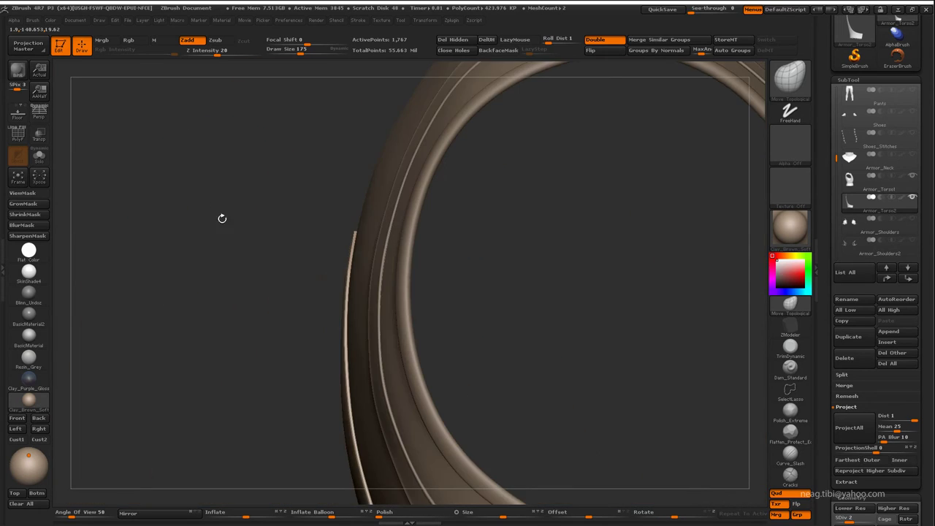
mouse_move(334, 221)
left_mouse_down()
mouse_move(366, 198)
mouse_move(344, 313)
mouse_move(413, 259)
mouse_move(329, 293)
mouse_move(415, 316)
left_mouse_up()
key("f")
key("p")
mouse_move(498, 272)
left_mouse_down()
mouse_move(543, 255)
mouse_move(568, 267)
mouse_move(567, 288)
left_mouse_up()
Step: Bring the vest up to subdivision level 4 and hide the Apron subtool
key("f")
key("d")
key("d")
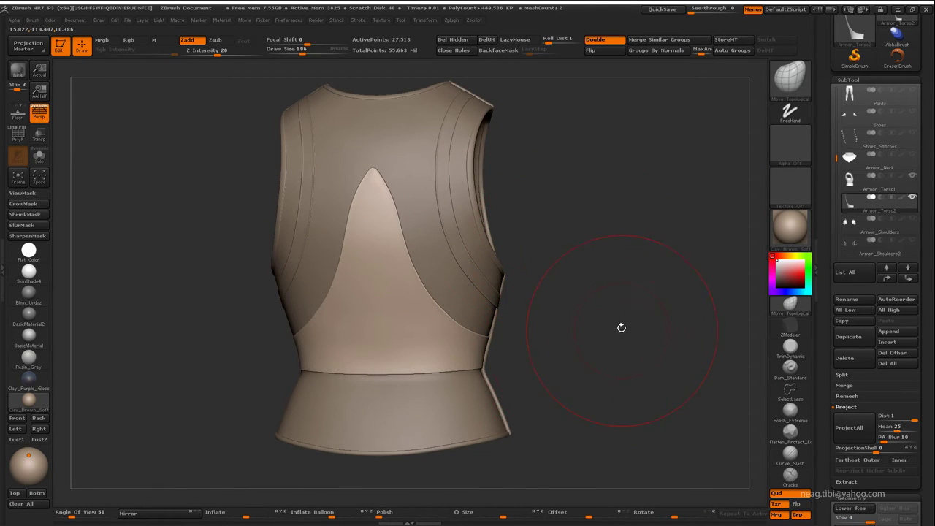
mouse_move(622, 328)
left_mouse_down()
mouse_move(679, 302)
mouse_move(338, 356)
mouse_move(397, 334)
mouse_move(439, 244)
mouse_move(434, 313)
mouse_move(382, 334)
mouse_move(453, 241)
mouse_move(556, 252)
left_mouse_up()
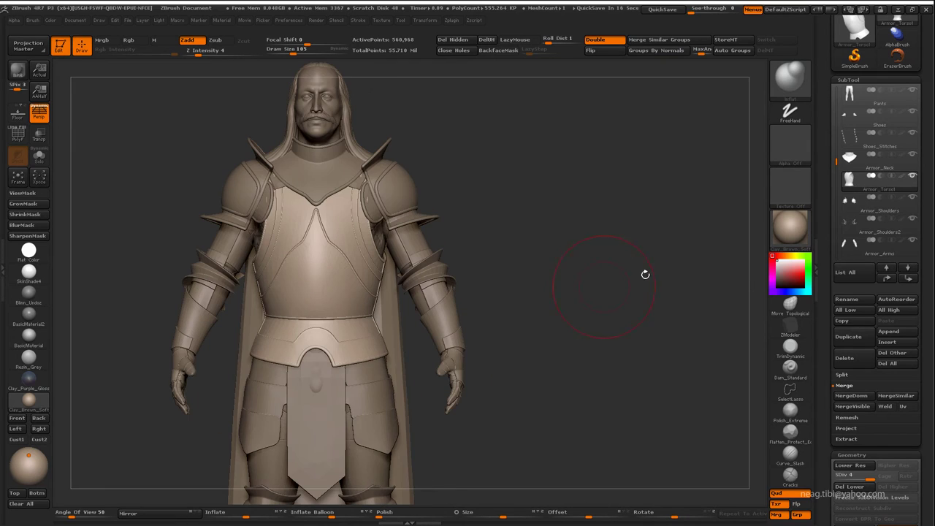
left_click(913, 133)
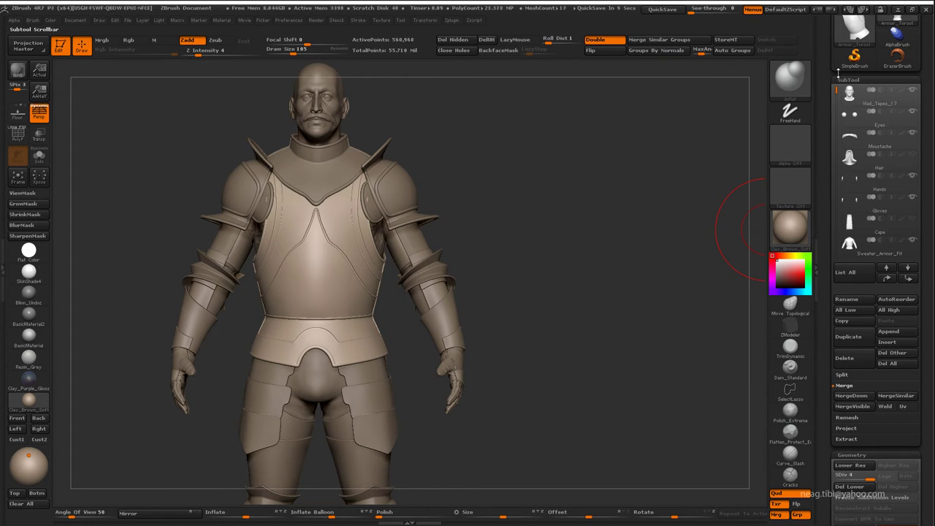
Step: Orbit around the knight and select the Armor_Arms subtool
mouse_move(604, 246)
left_mouse_down()
mouse_move(618, 223)
mouse_move(621, 241)
mouse_move(627, 229)
left_mouse_up()
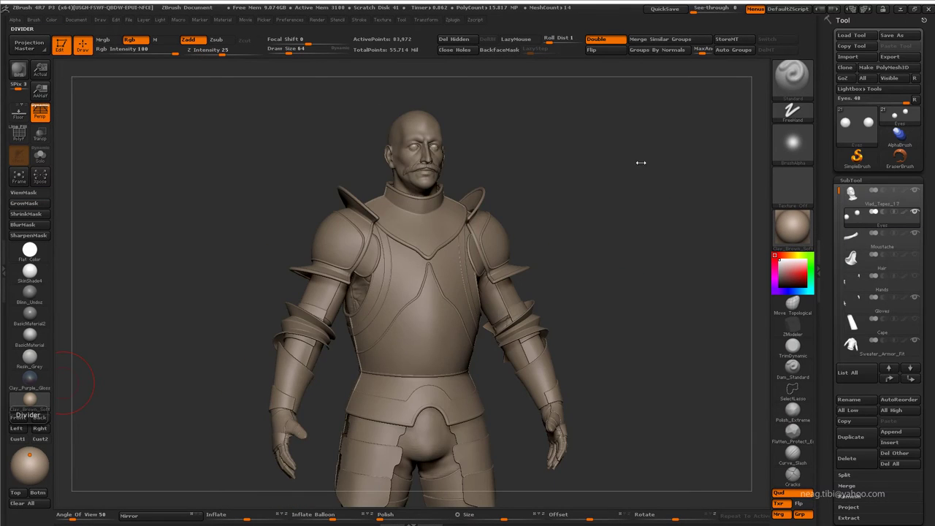
mouse_move(510, 308)
left_mouse_down()
mouse_move(428, 298)
mouse_move(480, 271)
mouse_move(458, 274)
mouse_move(439, 313)
mouse_move(501, 292)
mouse_move(526, 330)
mouse_move(606, 293)
mouse_move(475, 273)
mouse_move(518, 309)
mouse_move(500, 309)
left_mouse_up()
left_click(526, 330, "alt")
Step: Drop the arm armour to its lowest subdivision, pick the Move brush, and turn toward the upper body
key("shift+d")
key("b")
key("m")
key("v")
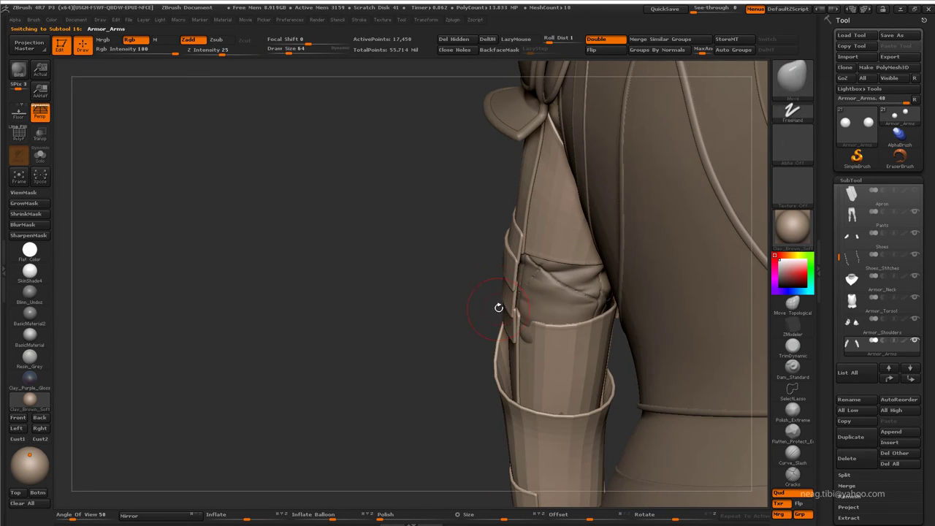
mouse_move(307, 183)
left_mouse_down()
mouse_move(535, 330)
mouse_move(582, 297)
left_mouse_up()
mouse_move(584, 259)
left_mouse_down()
mouse_move(417, 229)
mouse_move(467, 292)
mouse_move(598, 338)
mouse_move(589, 360)
mouse_move(631, 268)
mouse_move(581, 300)
mouse_move(522, 303)
mouse_move(528, 329)
mouse_move(531, 295)
mouse_move(536, 392)
mouse_move(572, 318)
mouse_move(503, 226)
left_mouse_up()
left_click_drag(461, 313, 585, 180)
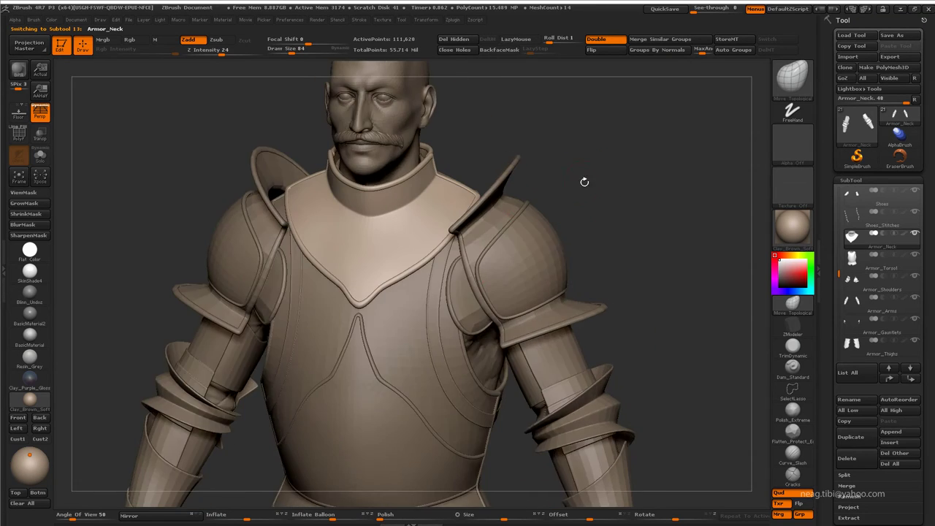
Step: Select Armor_Neck and solo it, checking its polygroups from a three-quarter view
left_click(527, 248, "alt")
key("f")
key("shift+f")
mouse_move(599, 351)
left_mouse_down()
mouse_move(612, 361)
mouse_move(570, 332)
left_mouse_up()
key("shift+f")
mouse_move(563, 300)
left_mouse_down()
mouse_move(611, 324)
mouse_move(618, 242)
left_mouse_up()
Step: Mask the neck armour's inner surface, leaving the edge trim unmasked, then show the whole character zoomed on the collar
left_click(616, 321, "ctrl+shift")
left_click(613, 329, "ctrl+shift")
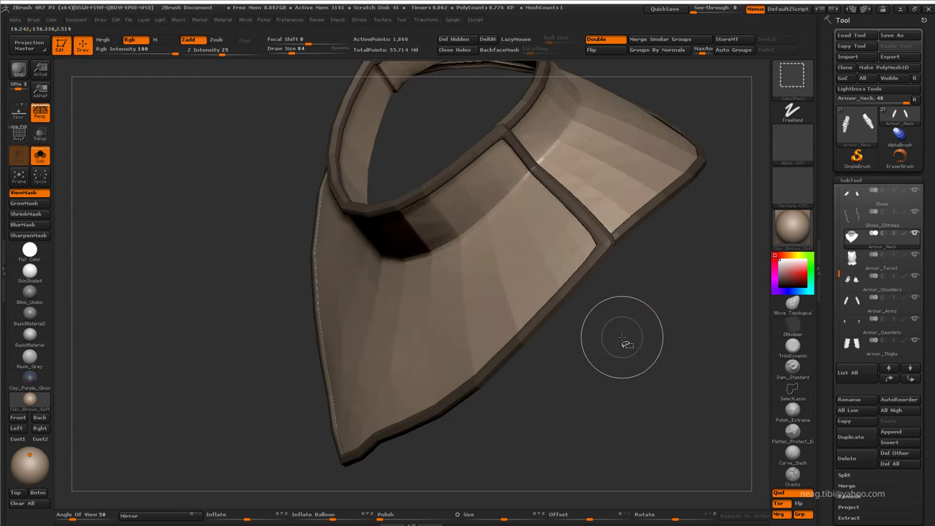
left_click_drag(618, 330, 219, 355)
left_click(40, 156)
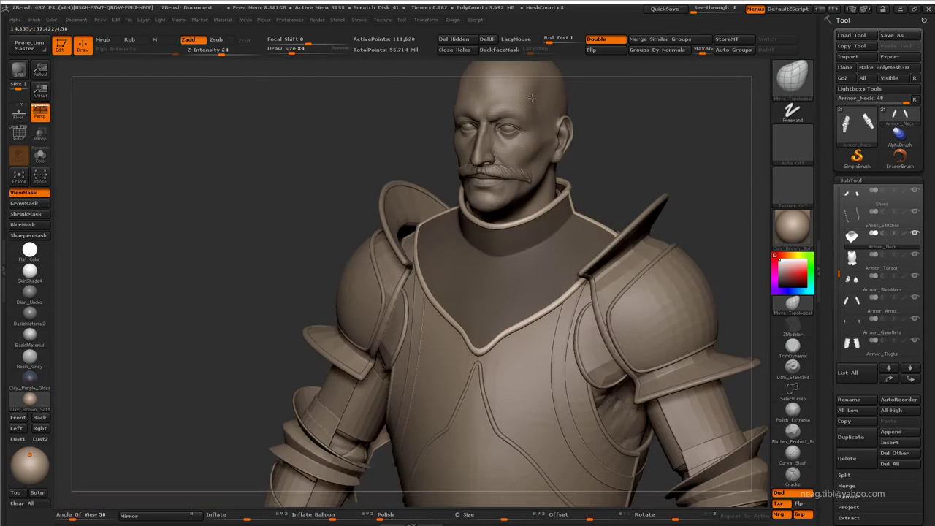
left_click_drag(598, 129, 565, 128, "alt")
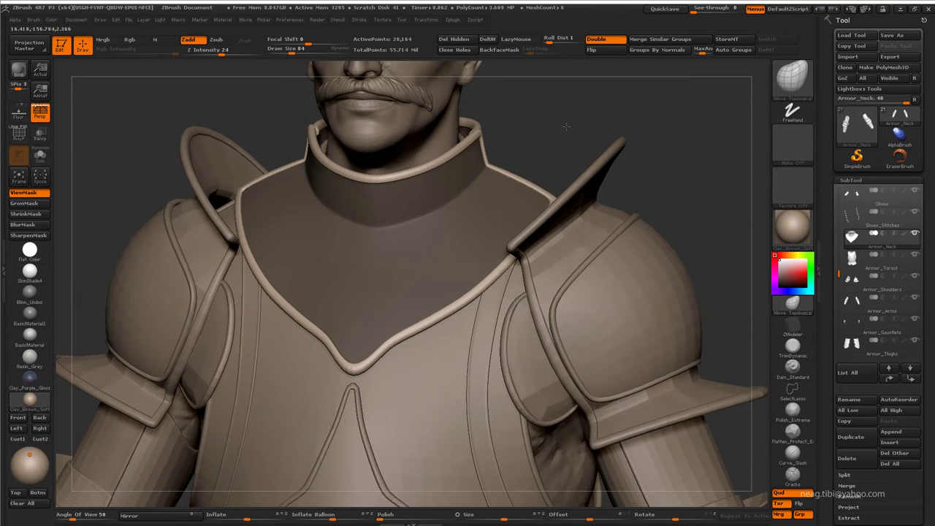
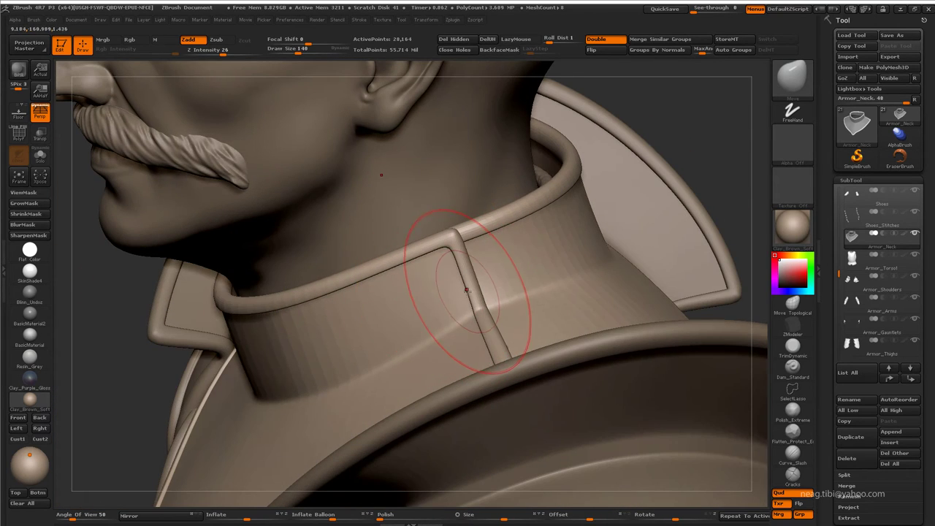
Step: Show the mask on the neck collar, shrink the brush and turn to the collar front
key("ctrl+h")
key("q")
key("space")
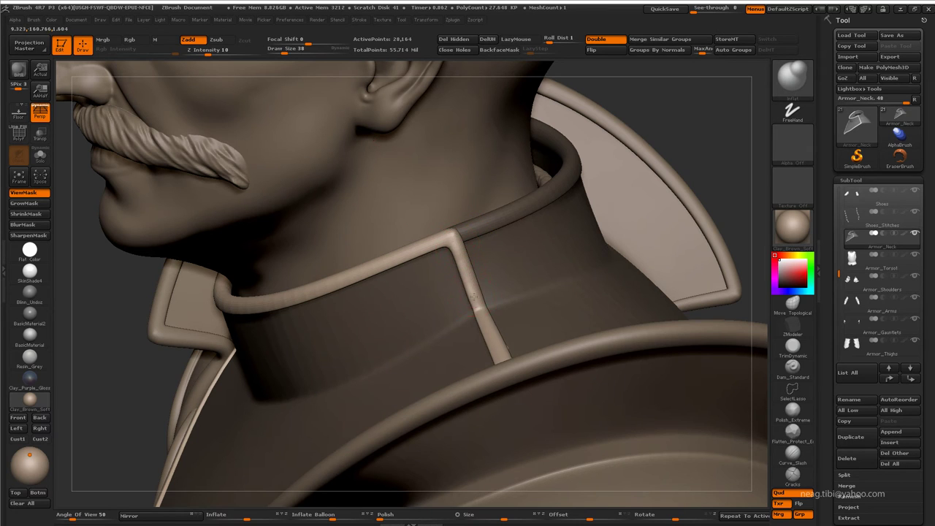
mouse_move(474, 294)
left_mouse_down()
mouse_move(566, 234)
mouse_move(550, 243)
left_mouse_up()
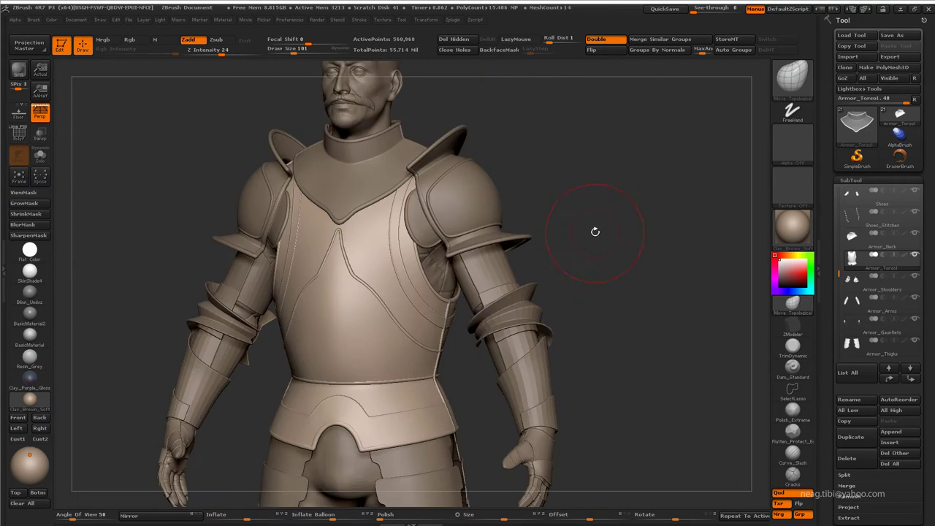
Step: Solo Armor_Torso2, drop it to SDiv 1 and delete its higher subdivision levels
left_click(915, 255, "ctrl+shift")
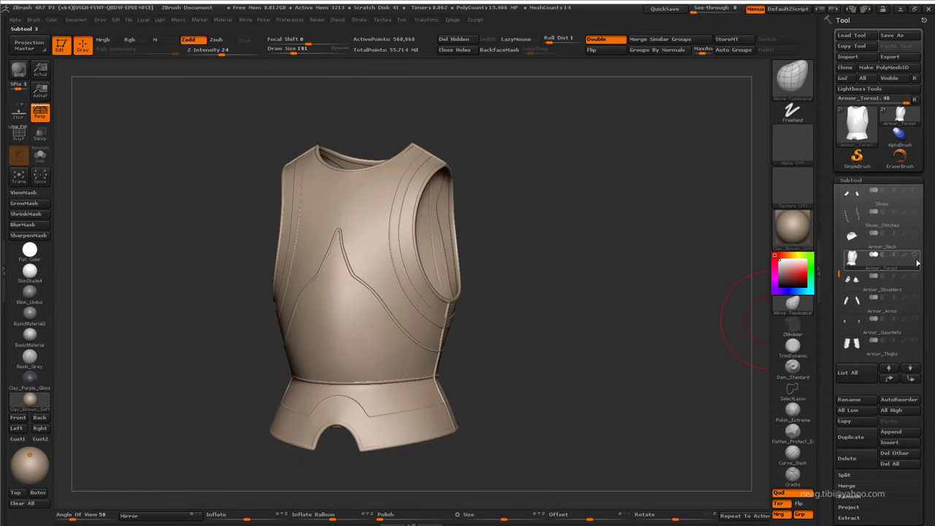
left_click(911, 368)
left_click_drag(636, 342, 590, 340)
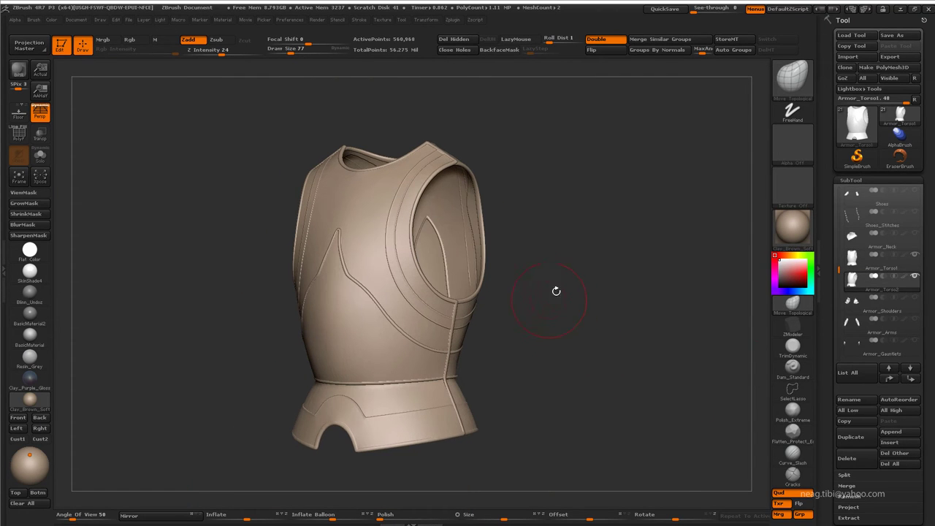
mouse_move(556, 290)
left_mouse_down()
mouse_move(528, 372)
mouse_move(619, 264)
mouse_move(611, 267)
mouse_move(643, 272)
left_mouse_up()
left_click(854, 298)
left_click_drag(873, 319, 841, 319)
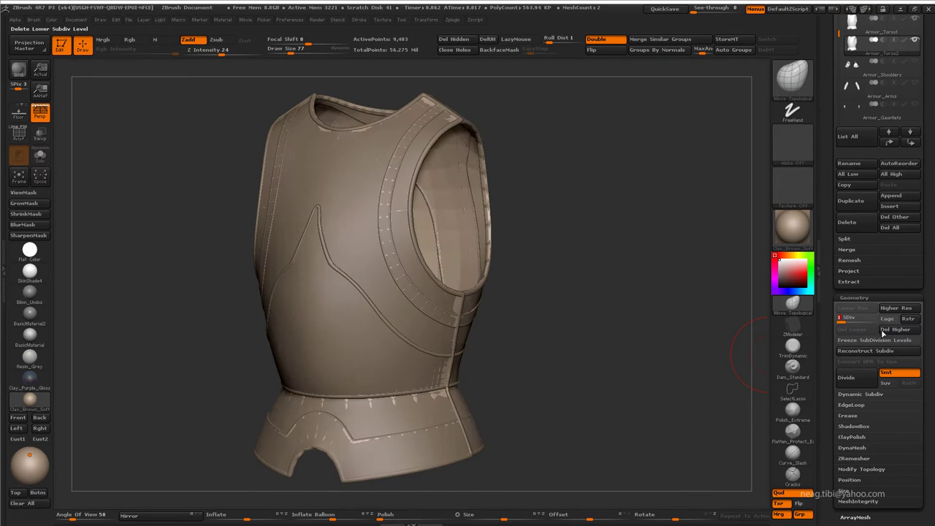
left_click(884, 329)
mouse_move(570, 278)
left_mouse_down()
mouse_move(572, 269)
mouse_move(527, 289)
left_mouse_up()
Step: Turn on PolyFrame and hide the outer rim polygroups, keeping the green and pink groups
key("b")
key("m")
key("t")
key("shift+f")
left_click(423, 349, "ctrl+shift")
left_click_drag(609, 318, 564, 319, "ctrl+shift")
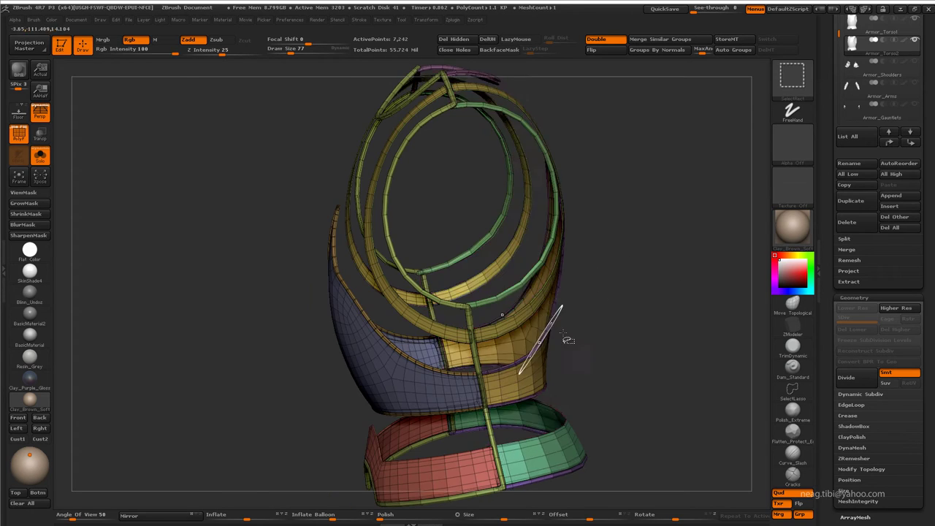
left_click(563, 320, "ctrl+shift")
mouse_move(621, 220)
left_mouse_down("alt")
mouse_move(644, 113)
mouse_move(556, 146)
left_mouse_up("alt")
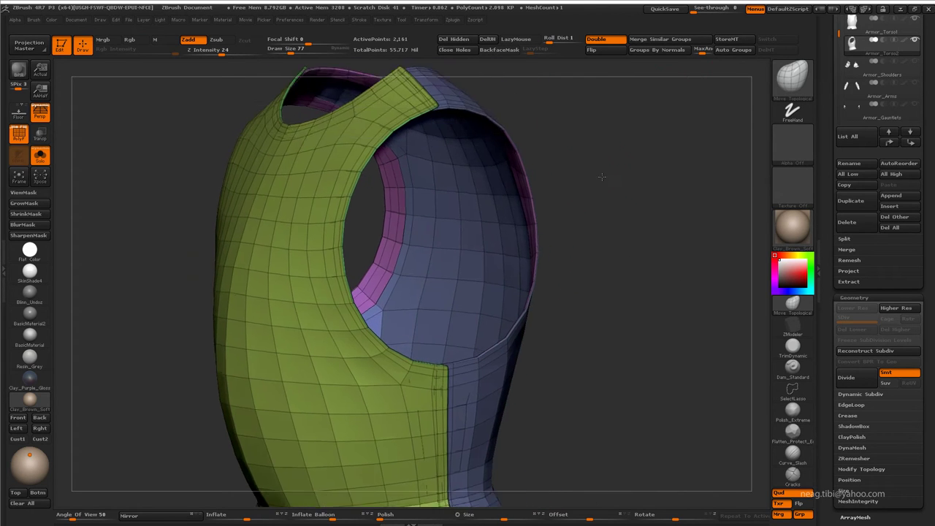
Step: Isolate the armhole rim polygroups and delete the hidden polygroups from the mesh
left_click(386, 360, "ctrl+shift")
left_click(621, 301, "ctrl+shift")
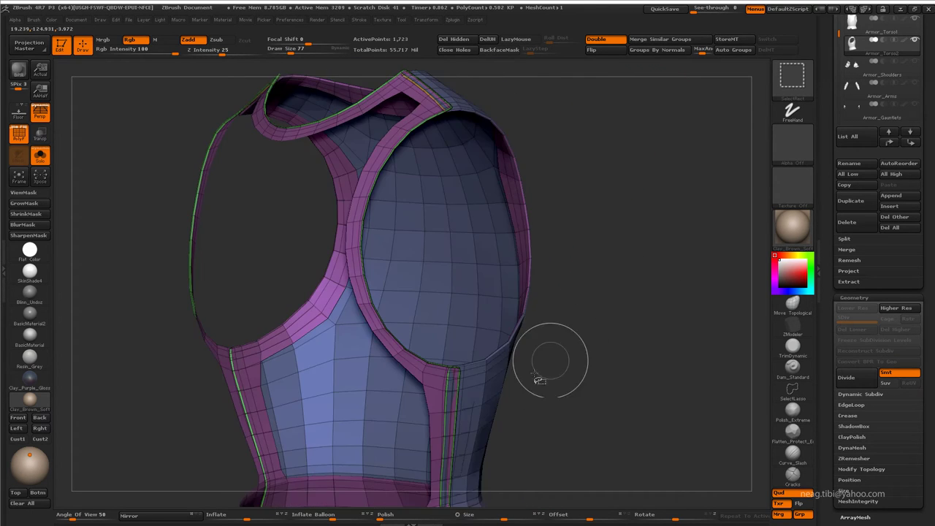
left_click(497, 387, "ctrl+shift")
left_click_drag(497, 387, 626, 314, "ctrl+shift")
left_click(479, 44)
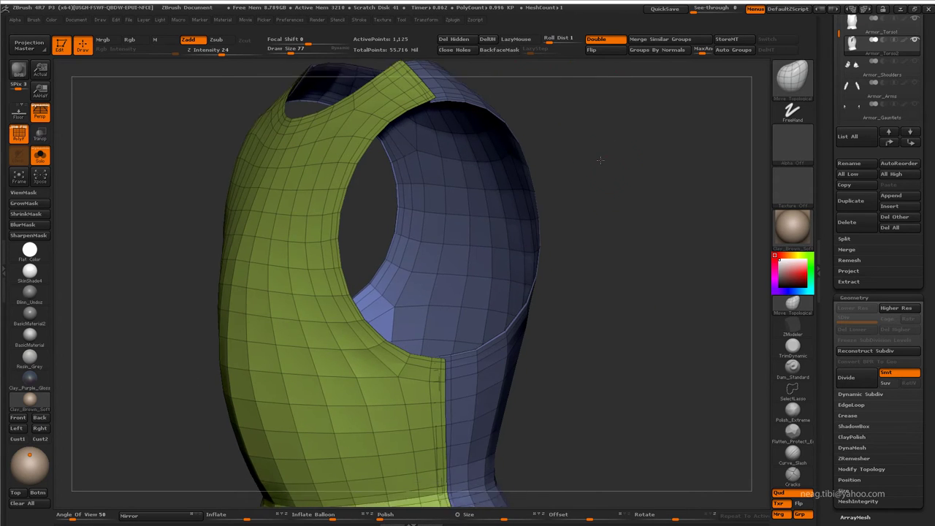
mouse_move(555, 81)
left_mouse_down()
mouse_move(609, 213)
mouse_move(514, 276)
left_mouse_up()
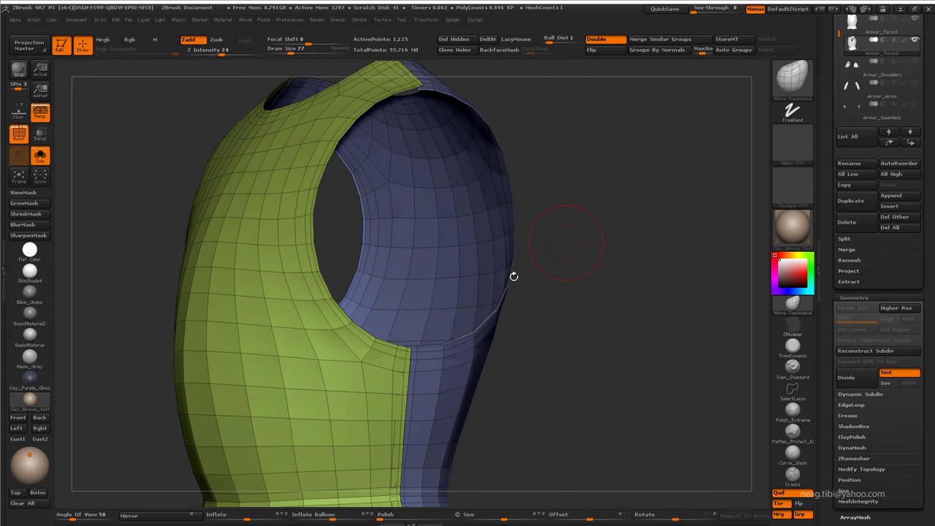
Step: Carve a groove along the armhole edge, then hide all but the armhole bevel ring loops
left_click(793, 365)
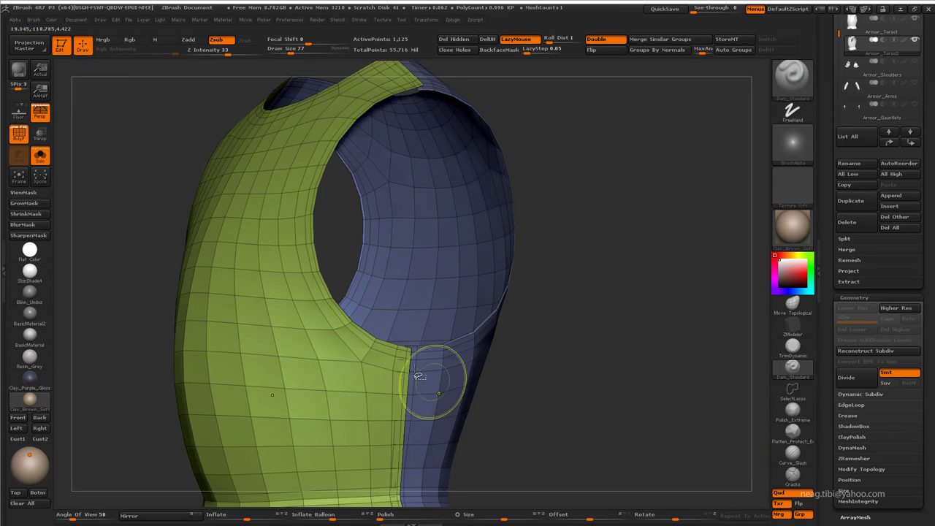
left_click_drag(420, 82, 429, 369)
key("b")
key("z")
key("m")
left_click_drag(574, 329, 548, 300)
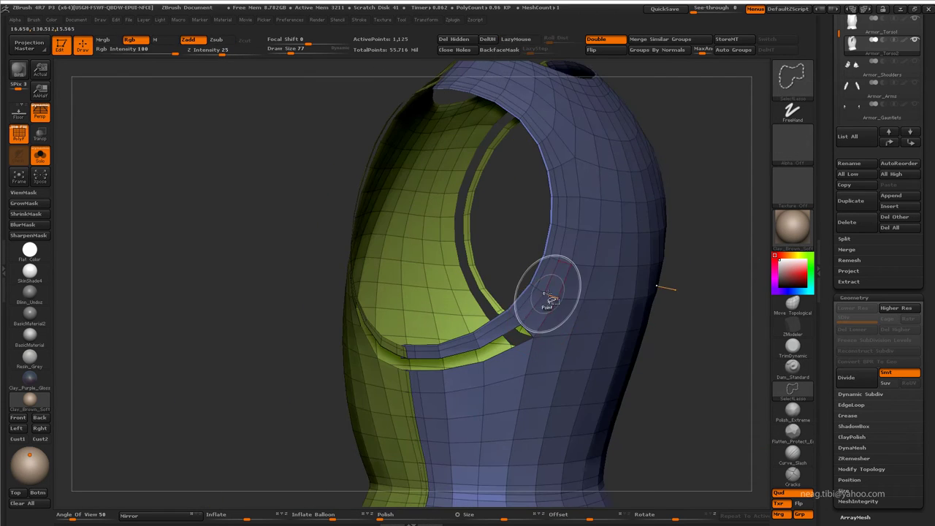
left_click_drag(217, 259, 532, 261)
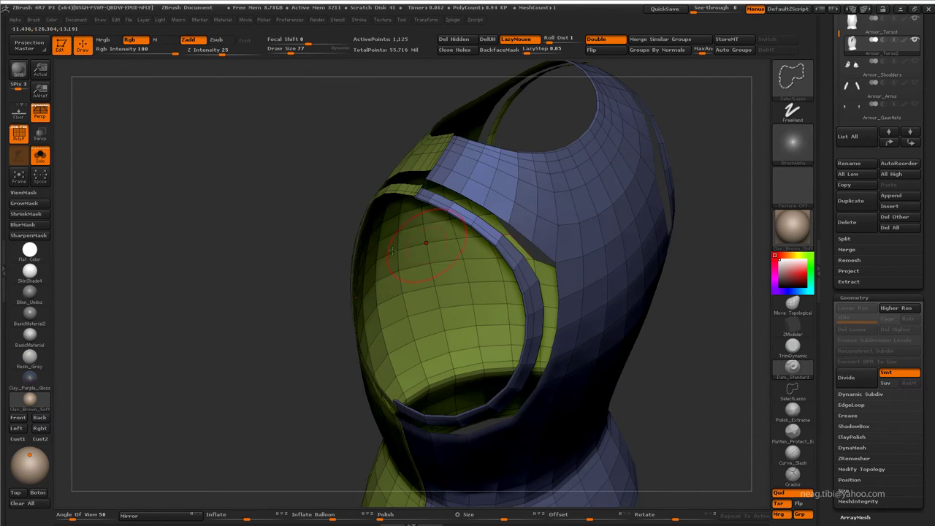
left_click(533, 261, "ctrl+shift")
key("f")
mouse_move(298, 319)
left_mouse_down()
mouse_move(631, 203)
mouse_move(613, 181)
mouse_move(441, 413)
left_mouse_up()
Step: Switch to ZModeler and orbit around the armhole ring strips to see them as bands
key("ctrl")
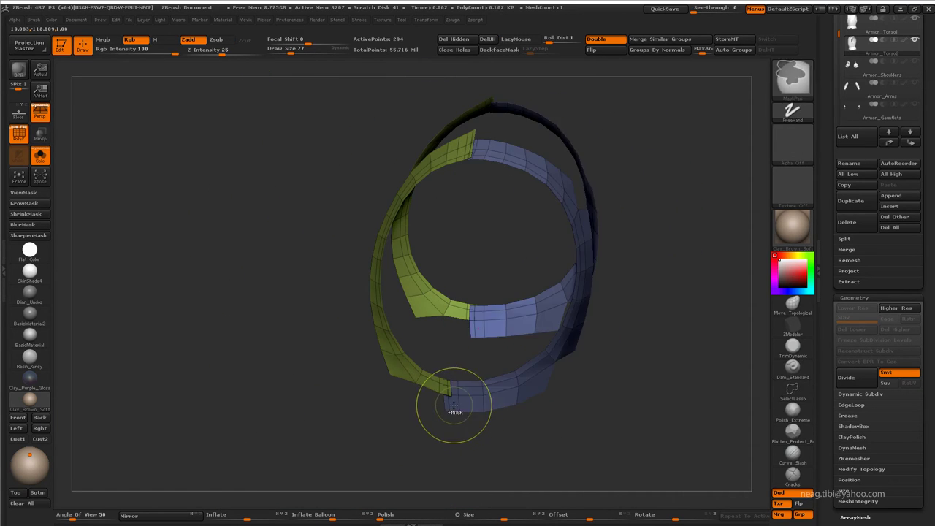
left_click_drag(401, 386, 451, 326)
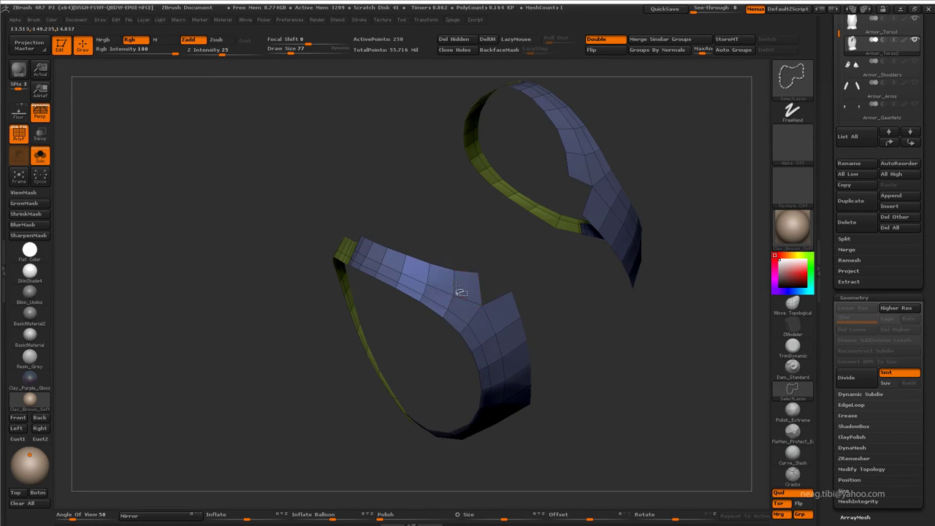
mouse_move(462, 293)
left_mouse_down()
mouse_move(505, 328)
mouse_move(443, 173)
left_mouse_up()
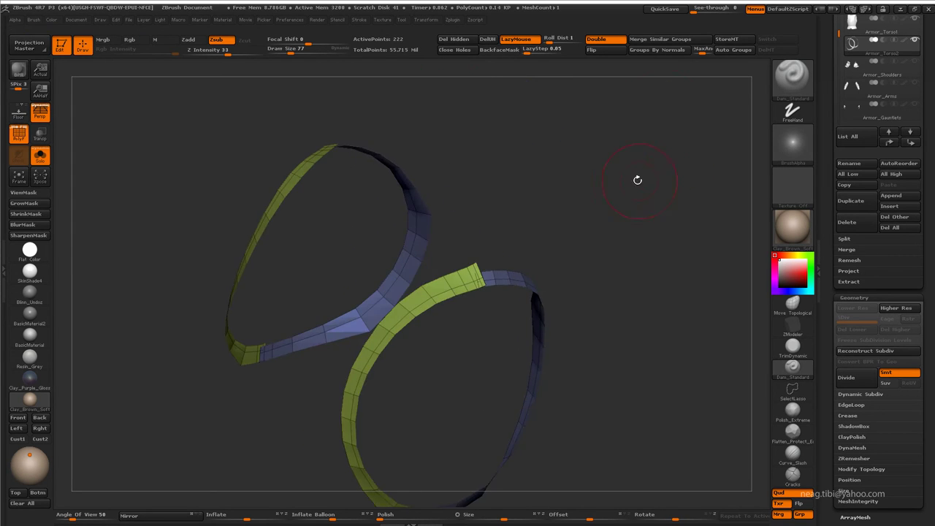
left_click_drag(589, 65, 753, 306)
left_click(793, 325)
left_click_drag(434, 218, 444, 212)
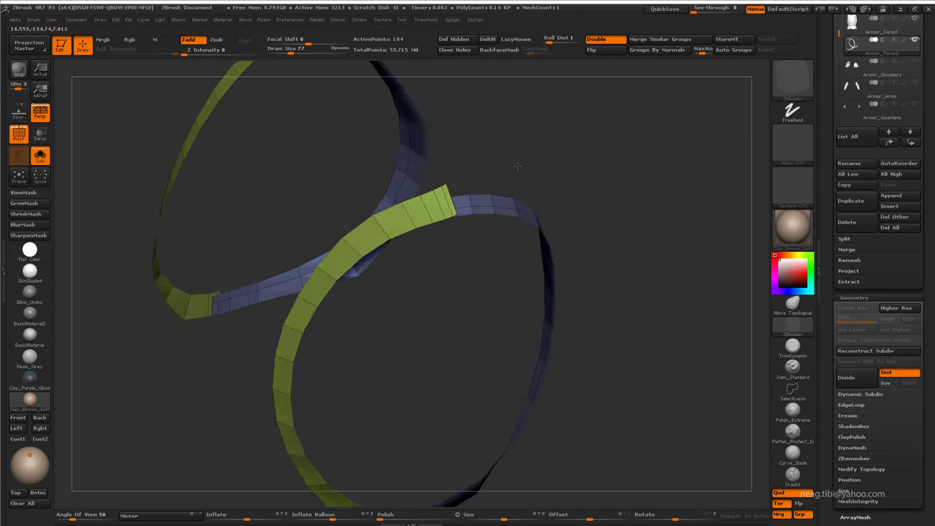
left_click_drag(412, 357, 413, 164)
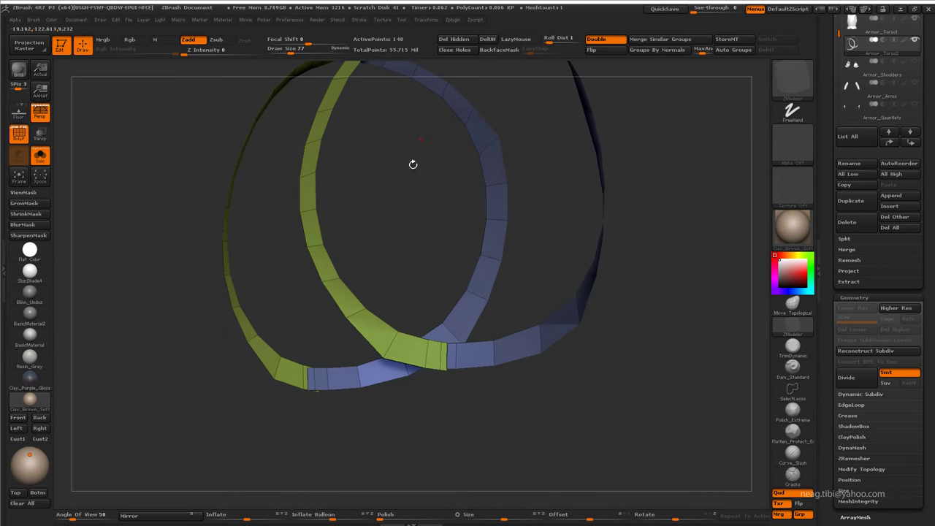
left_click_drag(439, 360, 540, 187)
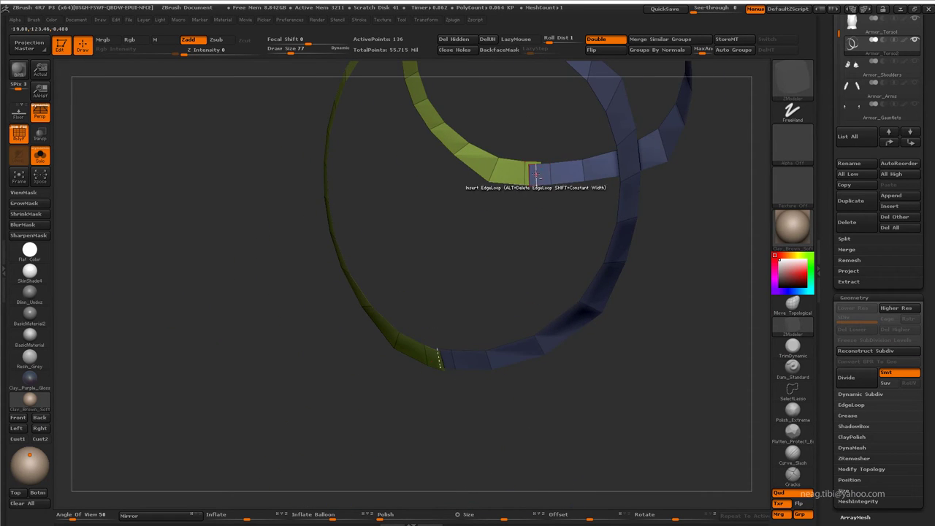
left_click_drag(428, 299, 392, 262)
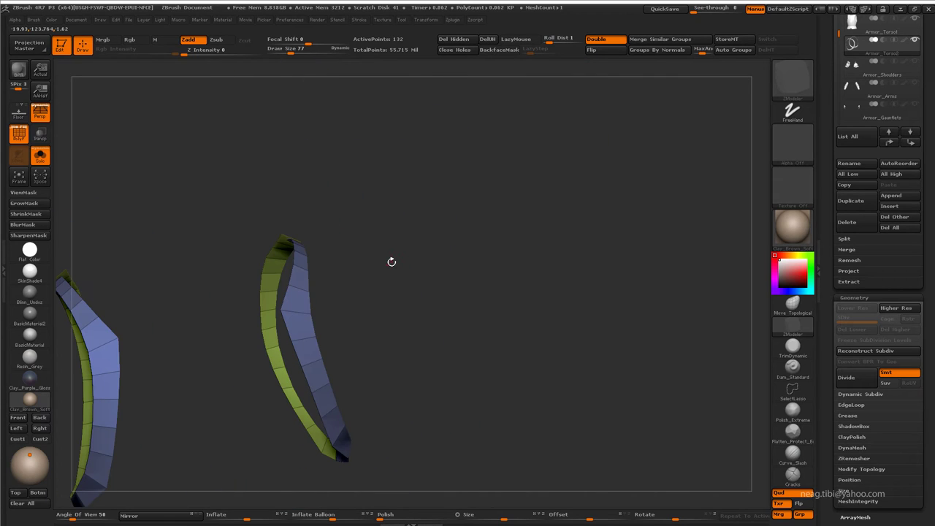
left_click_drag(321, 252, 470, 225)
Step: Turn Solo off to bring back the full torso around the rings
left_click(40, 154)
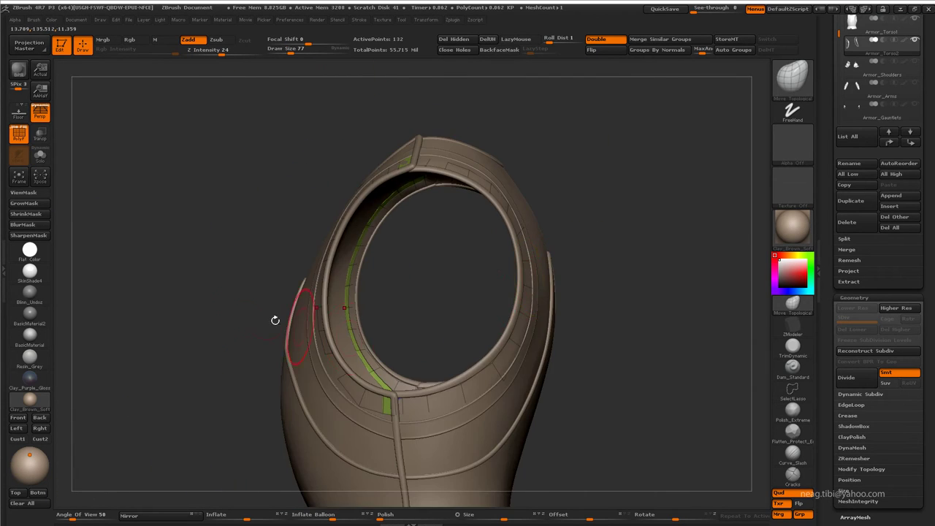
mouse_move(276, 319)
left_mouse_down()
mouse_move(314, 382)
mouse_move(378, 365)
left_mouse_up()
mouse_move(536, 330)
left_mouse_down()
mouse_move(577, 323)
mouse_move(443, 420)
left_mouse_up()
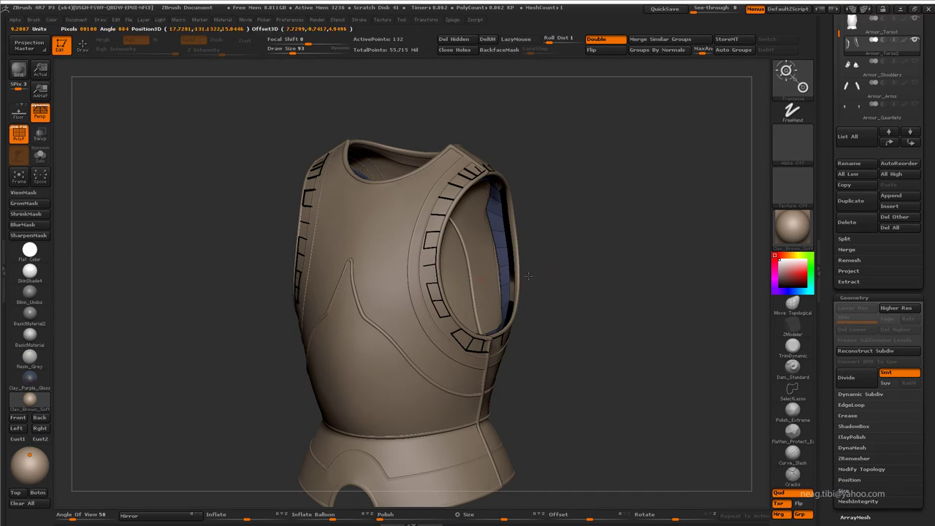
left_click_drag(561, 326, 534, 303)
mouse_move(421, 268)
left_mouse_down("alt")
mouse_move(439, 255)
mouse_move(434, 246)
left_mouse_up("alt")
Step: With Persp off and Transp on, inspect the ring inside the armhole, then restore both
key("p")
left_click(40, 134)
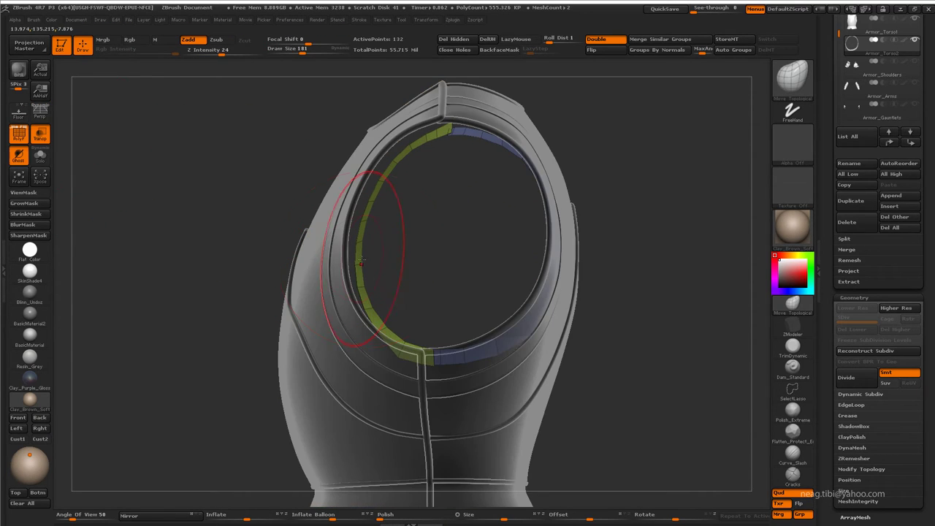
left_click_drag(394, 308, 589, 219)
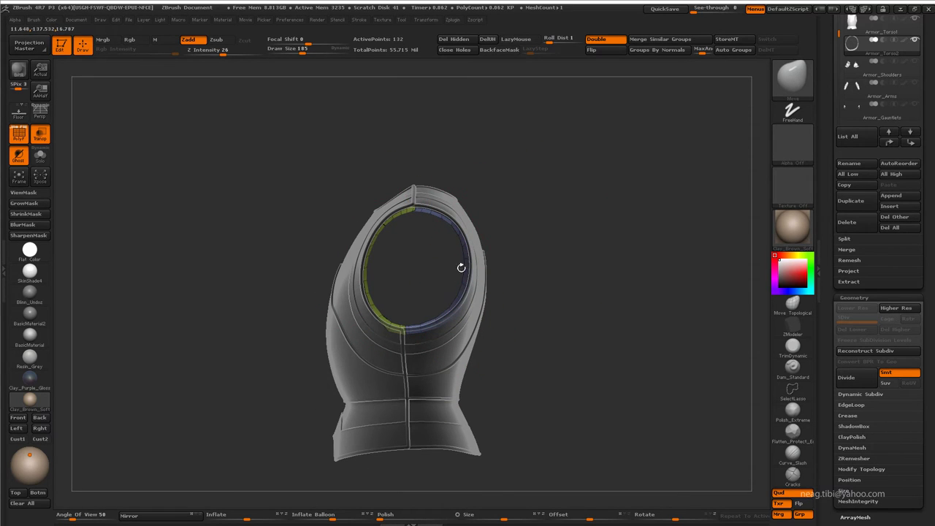
mouse_move(455, 228)
left_mouse_down()
mouse_move(323, 251)
mouse_move(362, 355)
left_mouse_up()
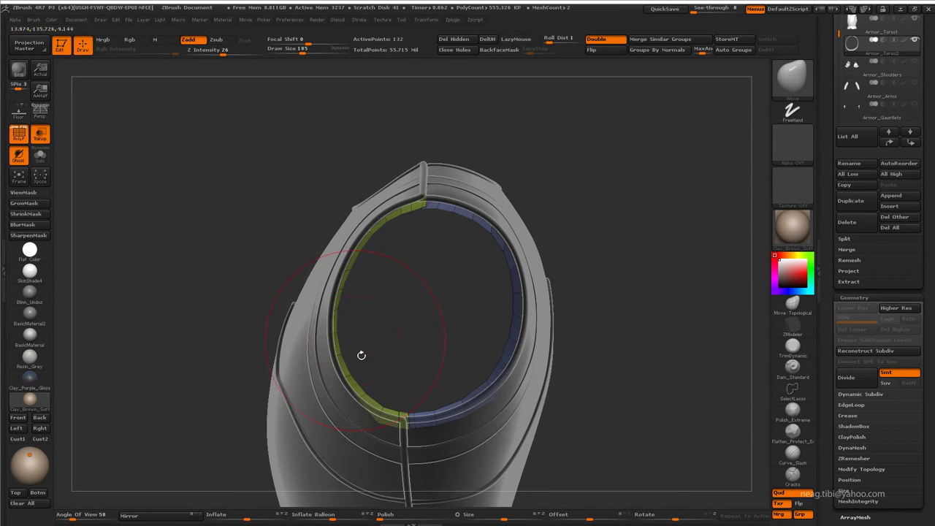
left_click_drag(418, 211, 423, 202)
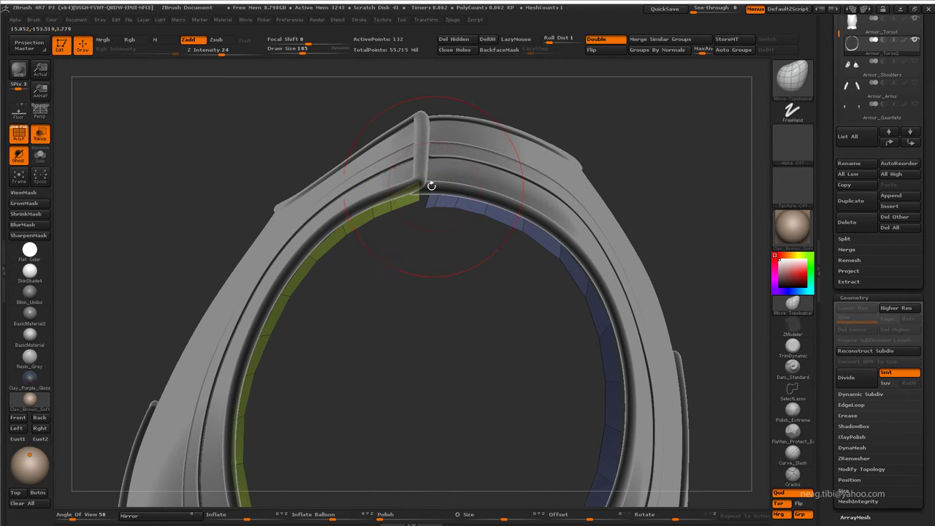
mouse_move(431, 186)
left_mouse_down()
mouse_move(410, 219)
mouse_move(381, 184)
mouse_move(394, 162)
left_mouse_up()
left_click_drag(514, 201, 390, 152)
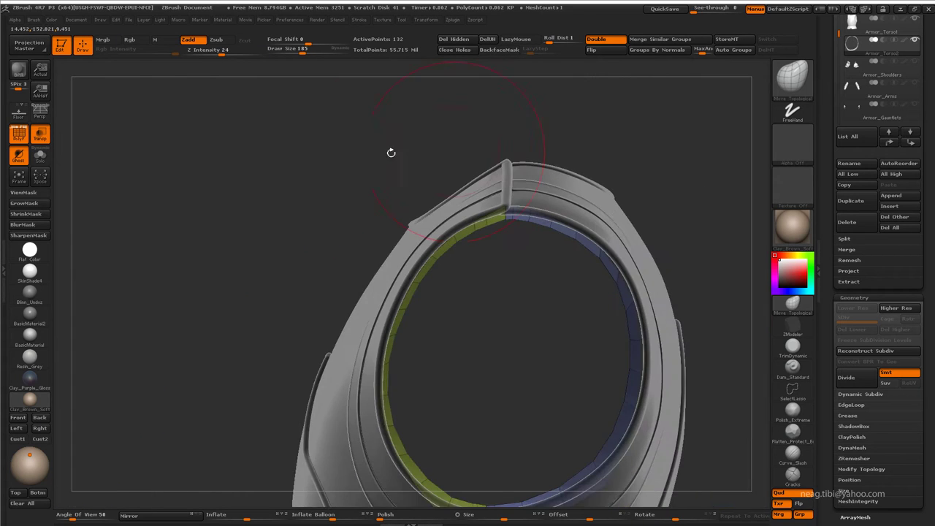
left_click(39, 134)
left_click(40, 111)
mouse_move(146, 219)
left_mouse_down()
mouse_move(344, 331)
mouse_move(380, 278)
left_mouse_up()
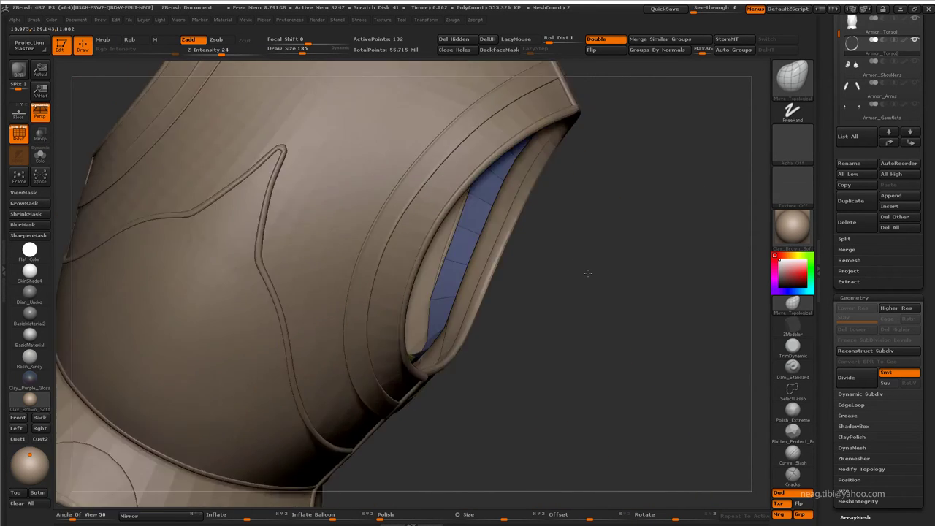
Step: Return the vest to solid display with Transp off and exit Transpose with Q
left_click(40, 134)
left_click(40, 155)
key("w")
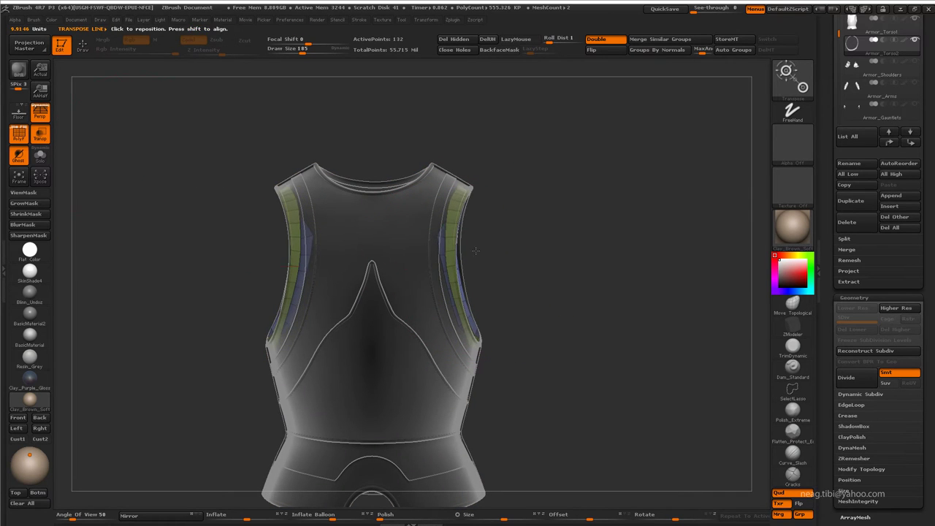
left_click(41, 135)
key("q")
Step: Orbit around the armhole to the inner strips and hide the green polygroup strip
left_click_drag(409, 307, 453, 334)
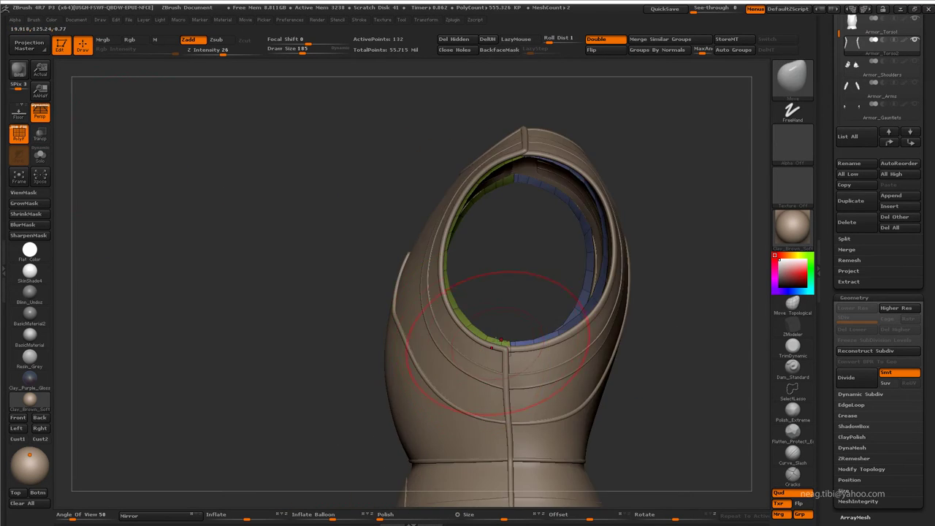
right_click_drag(410, 275, 392, 228)
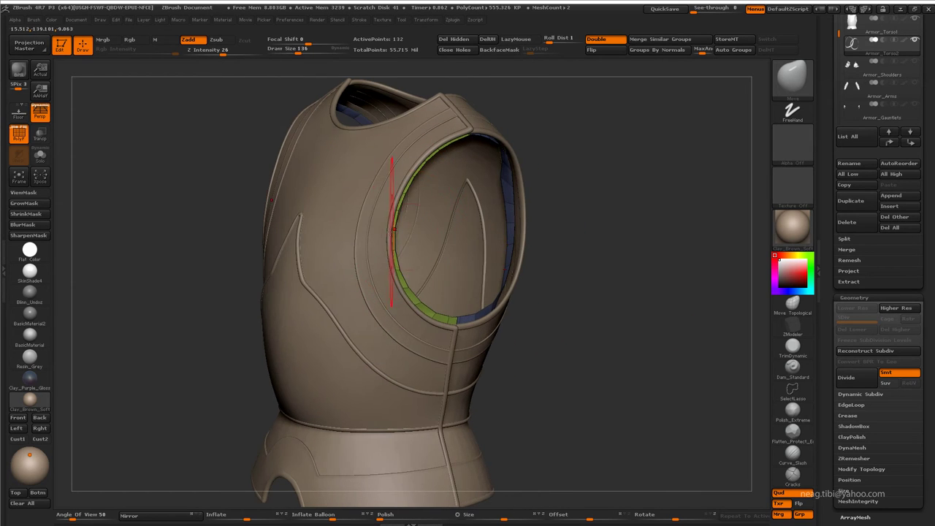
mouse_move(441, 343)
right_mouse_down()
mouse_move(431, 248)
mouse_move(479, 226)
mouse_move(455, 245)
mouse_move(386, 157)
mouse_move(422, 314)
mouse_move(450, 350)
right_mouse_up()
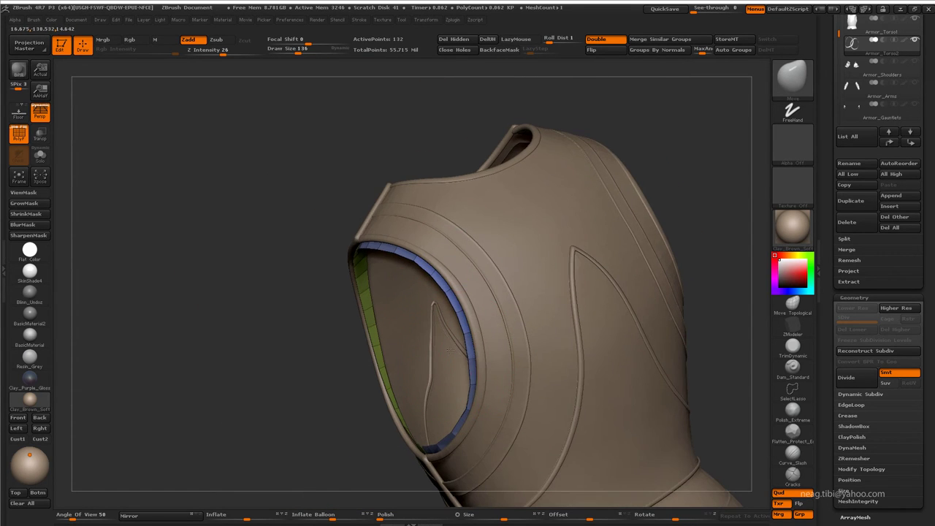
mouse_move(459, 399)
right_mouse_down("shift")
mouse_move(485, 339)
mouse_move(512, 336)
mouse_move(435, 358)
mouse_move(624, 264)
mouse_move(565, 224)
mouse_move(446, 250)
mouse_move(482, 324)
right_mouse_up("shift")
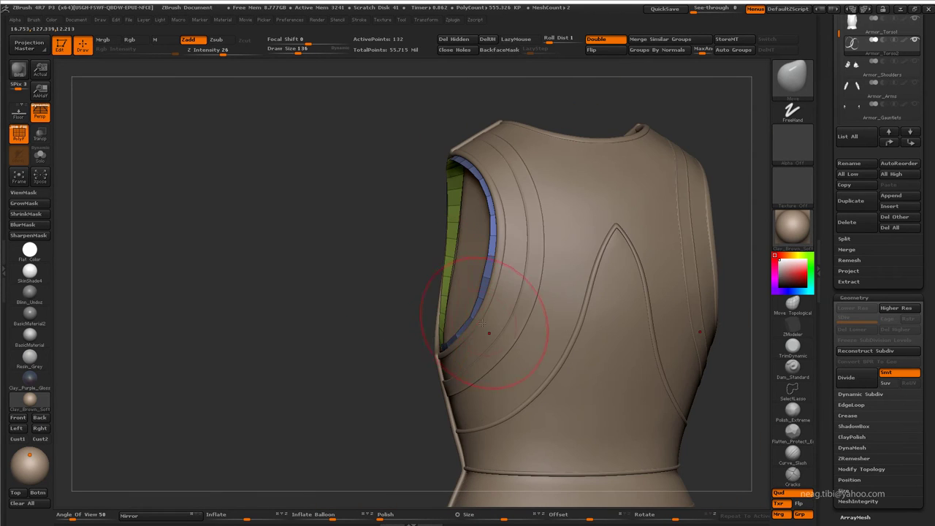
right_click_drag(392, 329, 375, 291, "shift")
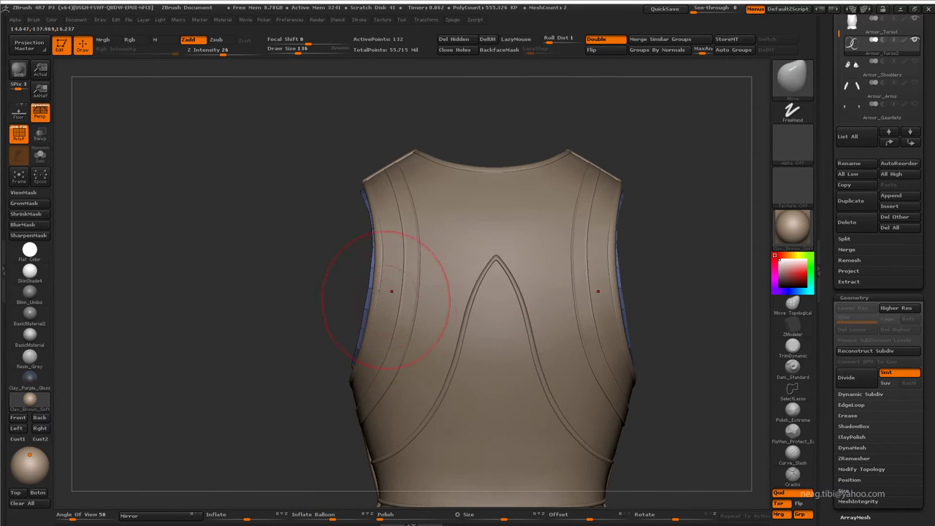
right_click_drag(359, 227, 351, 225, "ctrl")
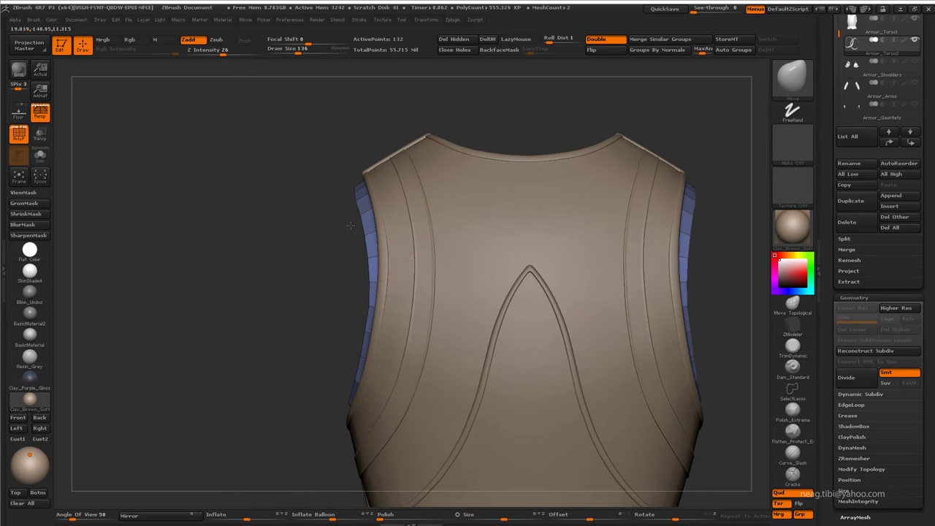
right_click_drag(356, 290, 380, 281)
mouse_move(388, 228)
right_mouse_down()
mouse_move(397, 271)
mouse_move(393, 322)
mouse_move(376, 282)
mouse_move(380, 345)
mouse_move(401, 331)
mouse_move(386, 320)
mouse_move(320, 456)
right_mouse_up()
mouse_move(389, 356)
right_mouse_down()
mouse_move(380, 343)
mouse_move(643, 256)
mouse_move(390, 335)
mouse_move(422, 333)
mouse_move(421, 267)
right_mouse_up()
Step: Solo the blue armhole strips and orbit until they line up into one arc
key("alt+s")
mouse_move(434, 428)
right_mouse_down()
mouse_move(313, 376)
mouse_move(307, 426)
right_mouse_up()
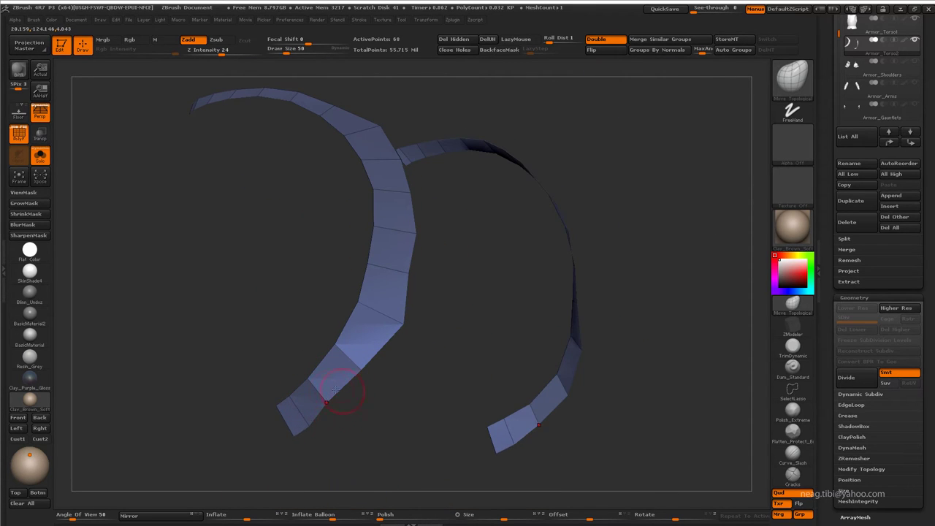
right_click_drag(390, 351, 345, 384)
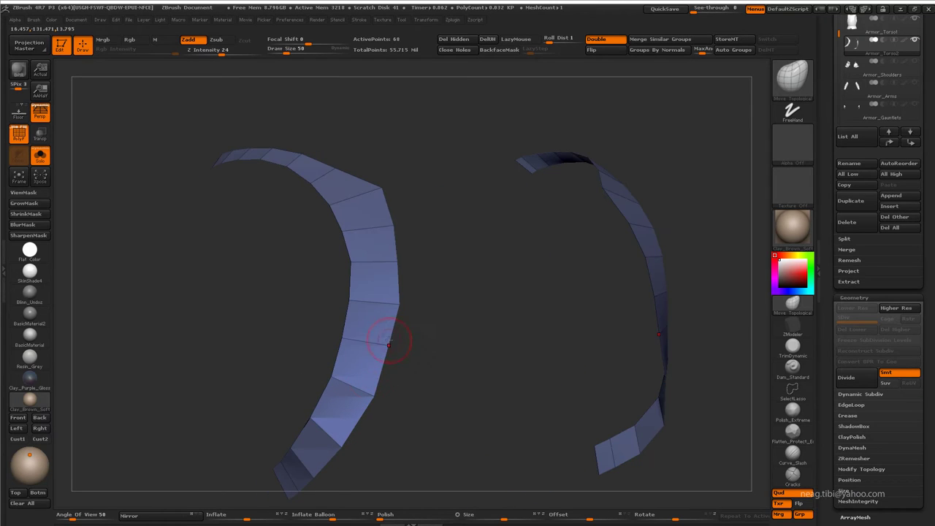
mouse_move(390, 351)
right_mouse_down()
mouse_move(375, 379)
mouse_move(315, 122)
right_mouse_up()
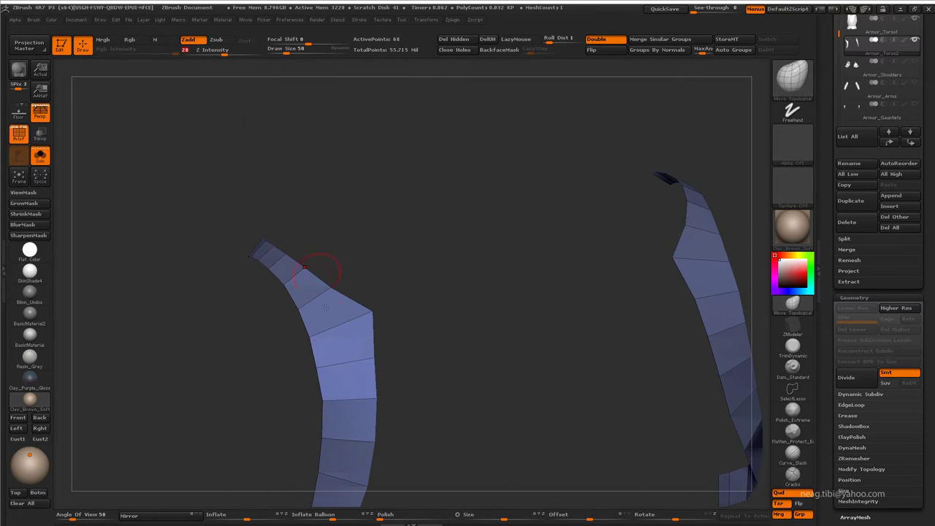
mouse_move(305, 267)
right_mouse_down()
mouse_move(381, 316)
mouse_move(328, 322)
mouse_move(356, 299)
mouse_move(343, 279)
mouse_move(400, 364)
right_mouse_up()
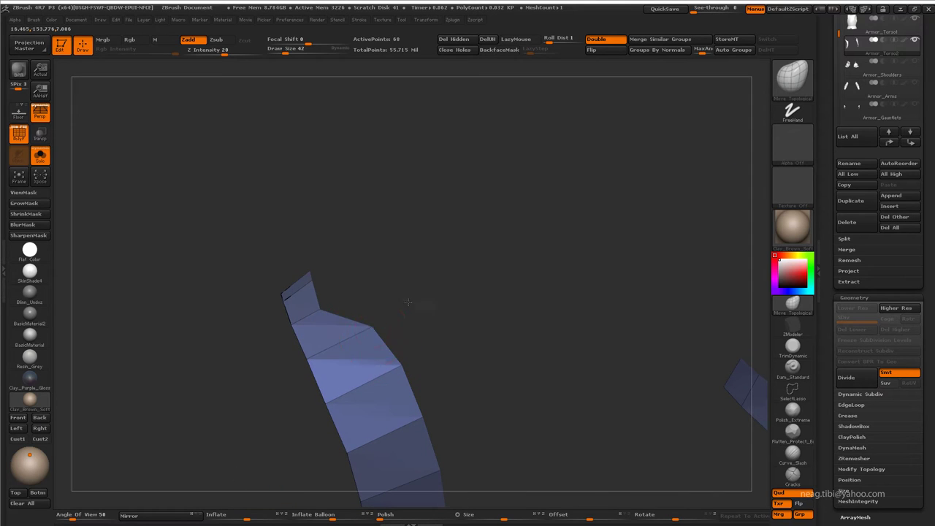
right_click_drag(320, 310, 334, 299)
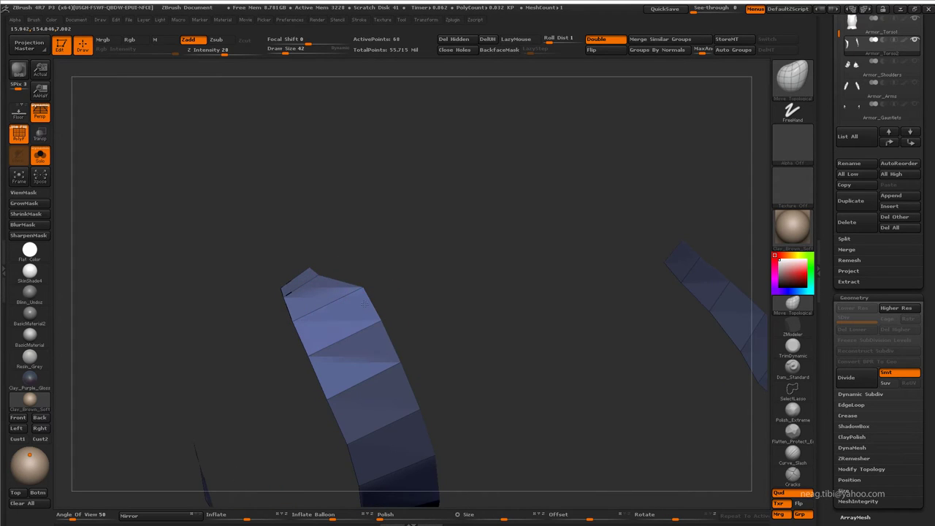
mouse_move(363, 274)
right_mouse_down()
mouse_move(414, 248)
mouse_move(503, 278)
right_mouse_up()
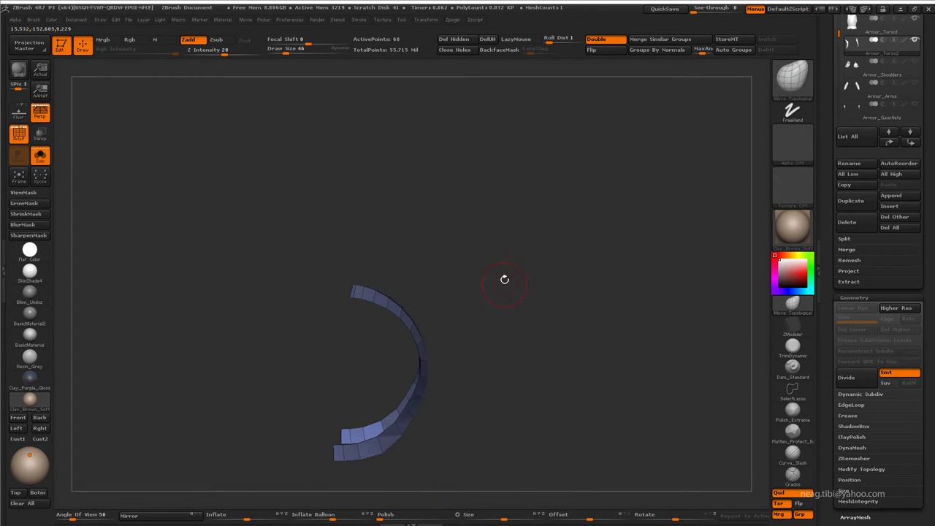
Step: Show the whole vest under grey BasicMaterial and check the Light settings on the chest opening
key("ctrl+shift+x")
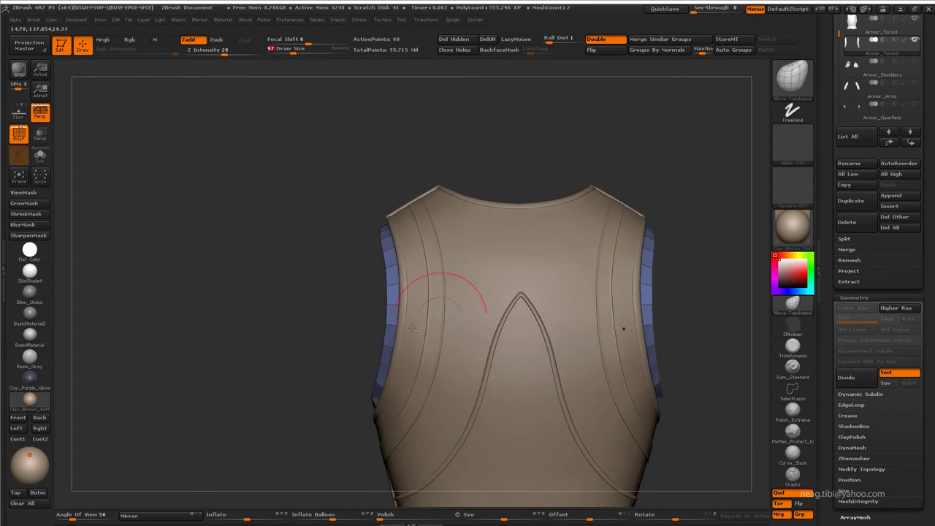
mouse_move(394, 278)
right_mouse_down()
mouse_move(380, 250)
mouse_move(388, 225)
mouse_move(417, 209)
mouse_move(368, 225)
mouse_move(271, 209)
mouse_move(536, 273)
mouse_move(382, 246)
mouse_move(324, 303)
right_mouse_up()
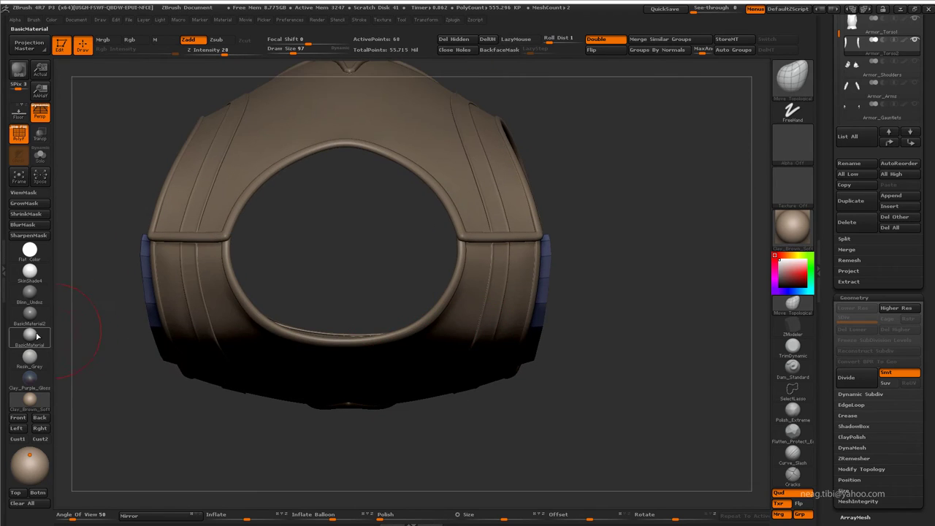
left_click(37, 335)
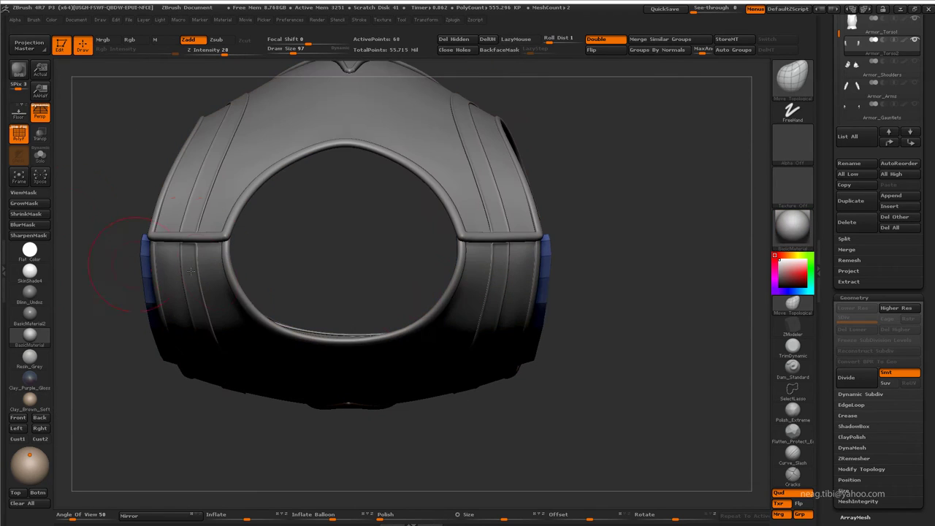
left_click(161, 21)
right_click_drag(409, 220, 553, 249, "alt")
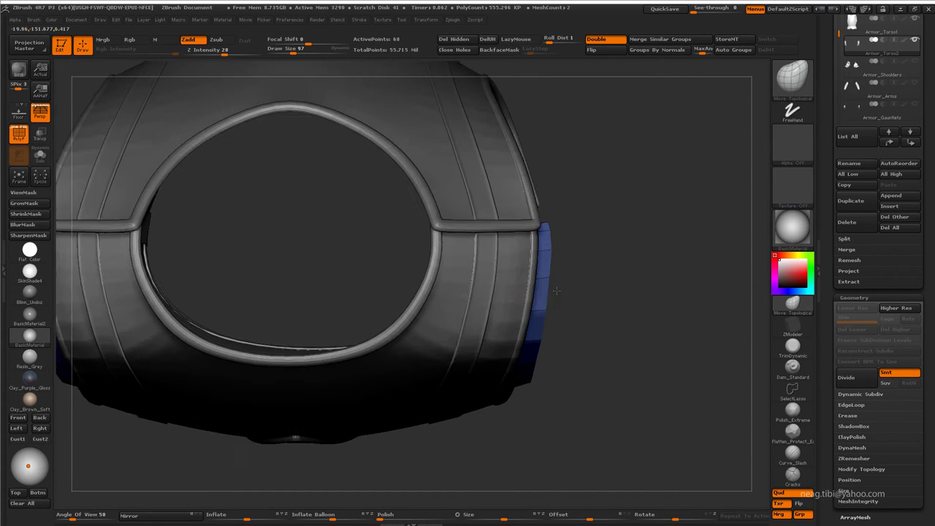
mouse_move(547, 310)
right_mouse_down("alt")
mouse_move(556, 220)
mouse_move(612, 183)
mouse_move(359, 244)
mouse_move(589, 215)
mouse_move(83, 149)
right_mouse_up("alt")
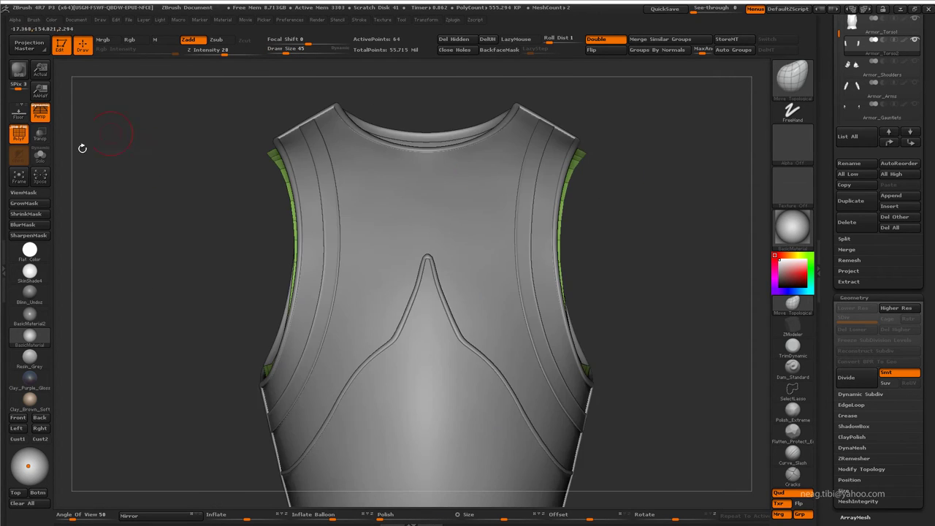
mouse_move(501, 279)
right_mouse_down()
mouse_move(533, 292)
mouse_move(539, 177)
mouse_move(512, 244)
right_mouse_up()
Step: Orbit to the green ring at the side and solo the green armhole strip
mouse_move(533, 363)
right_mouse_down()
mouse_move(553, 344)
mouse_move(635, 319)
mouse_move(524, 271)
right_mouse_up()
mouse_move(539, 221)
right_mouse_down()
mouse_move(468, 234)
mouse_move(511, 343)
mouse_move(437, 261)
mouse_move(475, 288)
mouse_move(459, 286)
mouse_move(503, 259)
mouse_move(423, 276)
mouse_move(332, 359)
right_mouse_up()
key("alt+s")
right_click(468, 285)
mouse_move(547, 401)
right_mouse_down()
mouse_move(441, 281)
mouse_move(448, 310)
mouse_move(439, 282)
mouse_move(448, 265)
mouse_move(472, 295)
mouse_move(460, 305)
right_mouse_up()
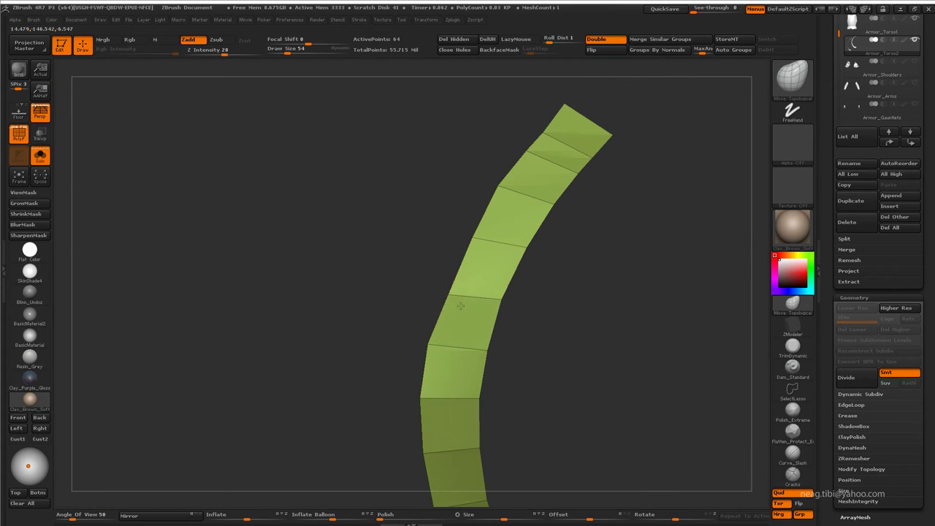
Step: Orbit the green strip, then bring back the whole vest and zoom close on its armhole rim
right_click_drag(452, 220, 482, 238)
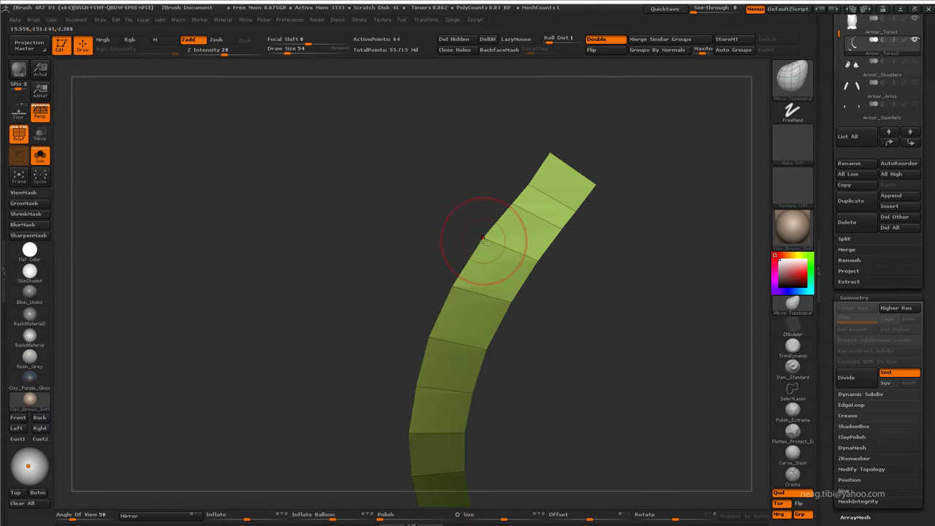
mouse_move(529, 176)
right_mouse_down()
mouse_move(480, 199)
mouse_move(449, 271)
mouse_move(462, 327)
right_mouse_up()
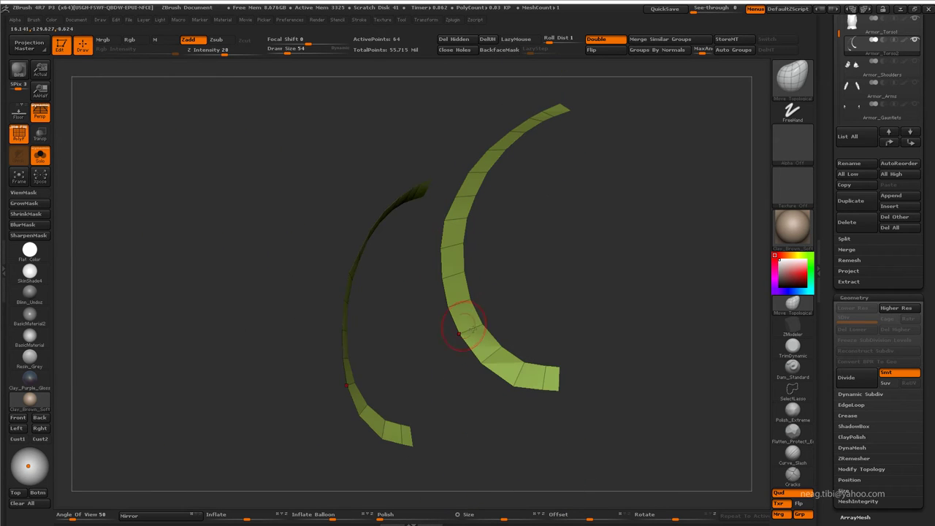
right_click_drag(479, 360, 514, 371)
key("ctrl+shift+s")
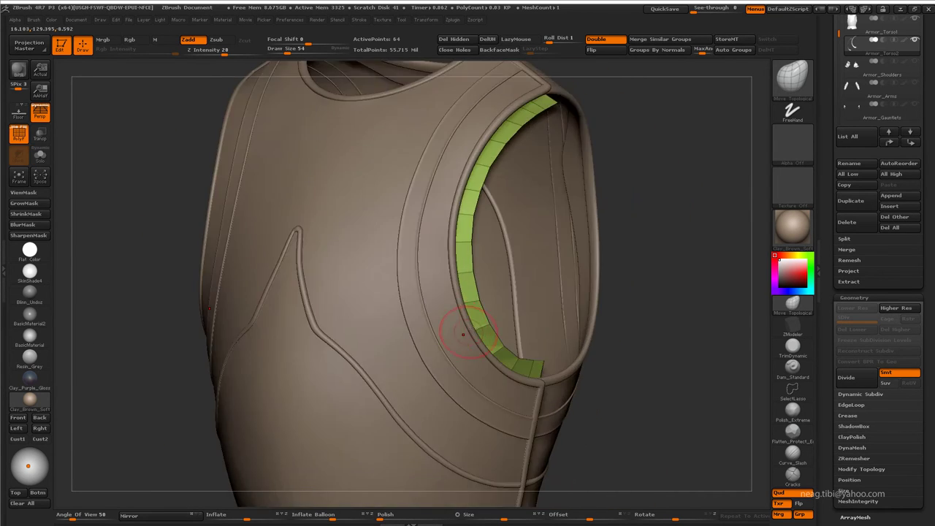
mouse_move(459, 334)
right_mouse_down()
mouse_move(585, 209)
mouse_move(551, 265)
mouse_move(497, 231)
mouse_move(329, 248)
right_mouse_up()
right_click(417, 314)
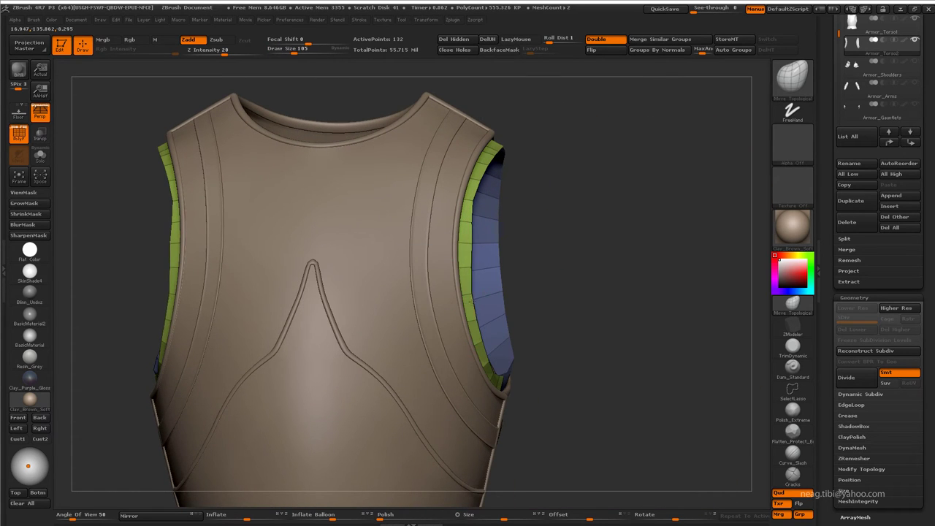
right_click_drag(472, 300, 468, 297, "alt")
right_click_drag(481, 343, 543, 377)
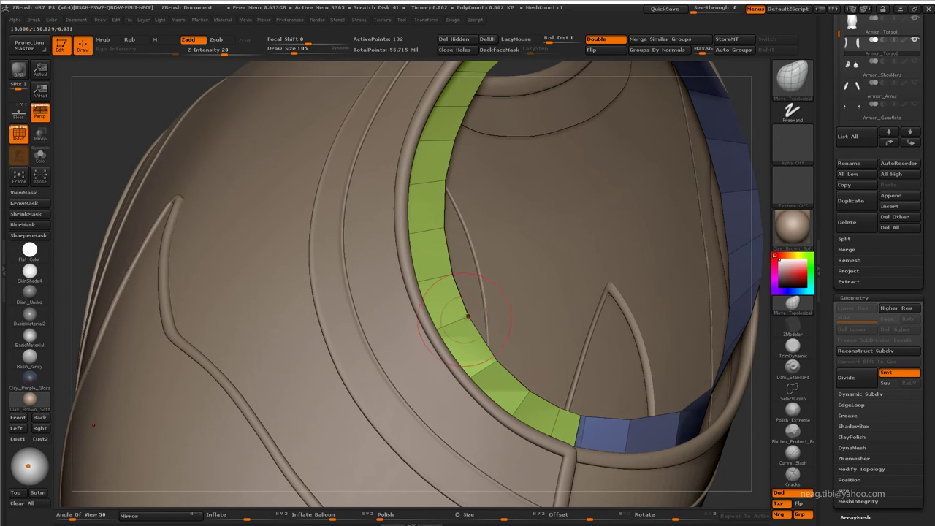
Step: Enlarge Draw Size from the spacebar popup and solo the armhole ring again
right_click_drag(466, 315, 423, 333)
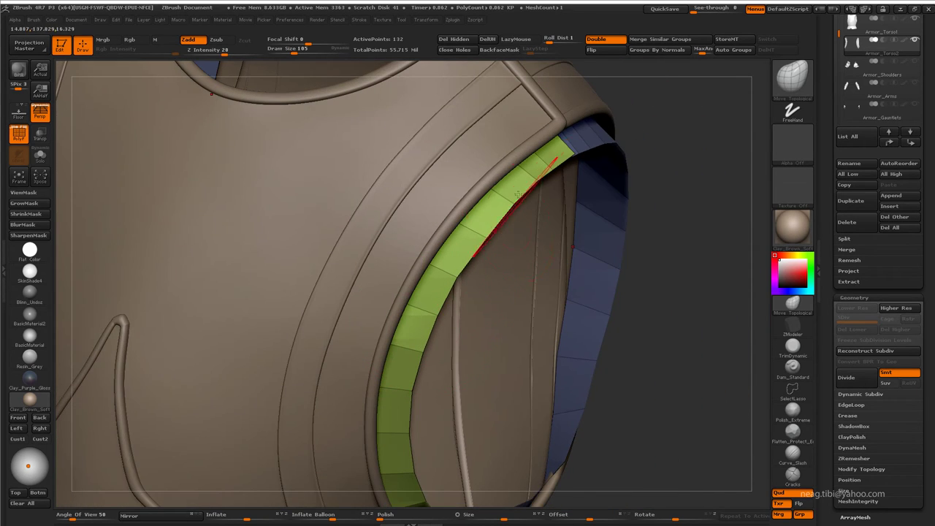
mouse_move(552, 168)
right_mouse_down()
mouse_move(407, 198)
mouse_move(438, 286)
right_mouse_up()
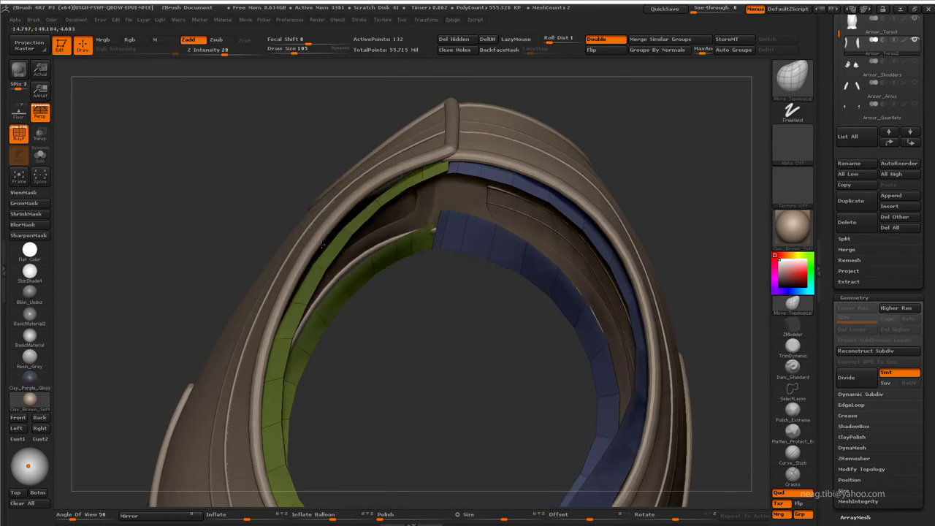
key("space")
left_click_drag(438, 287, 447, 286)
right_click_drag(448, 286, 414, 292)
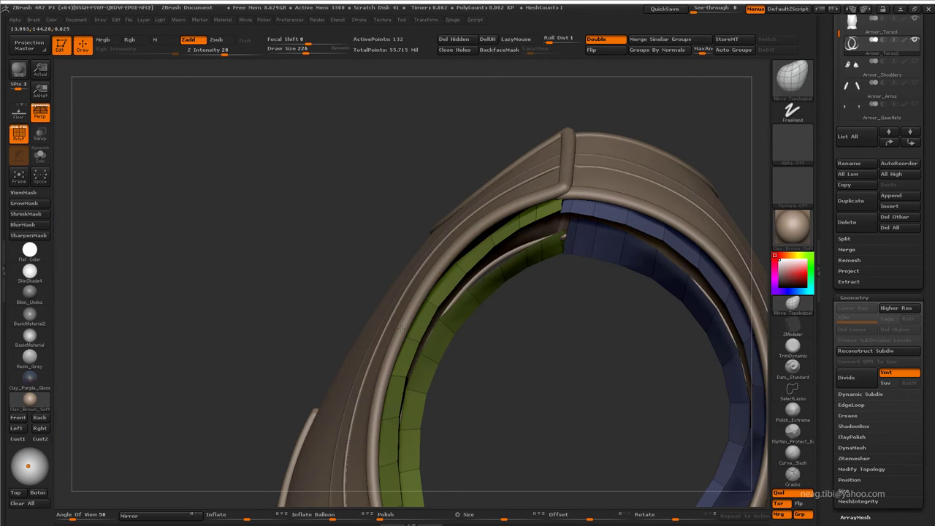
mouse_move(453, 259)
right_mouse_down()
mouse_move(418, 251)
mouse_move(470, 272)
mouse_move(417, 241)
mouse_move(376, 283)
mouse_move(424, 234)
mouse_move(409, 263)
mouse_move(438, 220)
mouse_move(449, 263)
right_mouse_up()
key("ctrl+shift+f")
key("space")
Step: Bridge the two open edge ends of the ring with ZModeler and turn off PolyFrame
left_click_drag(449, 262, 431, 263)
right_click_drag(432, 263, 435, 331)
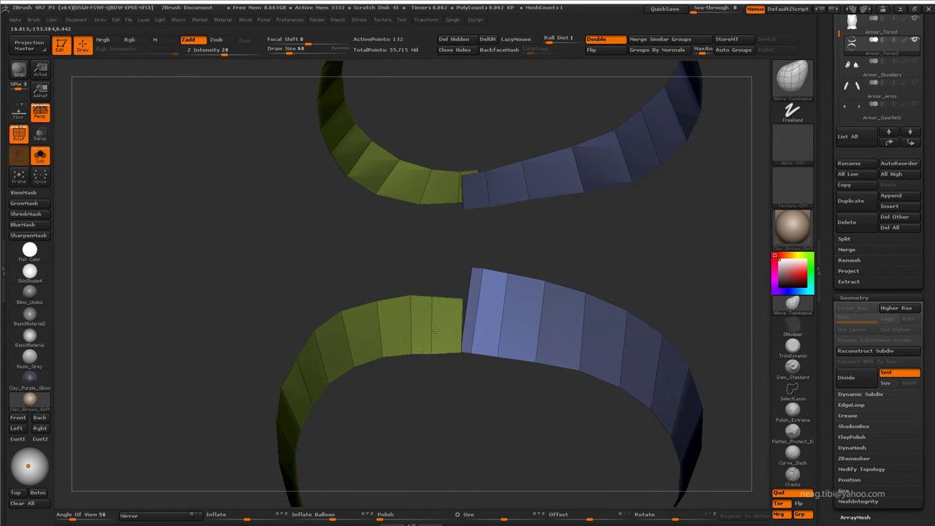
right_click_drag(599, 167, 489, 438)
key("space")
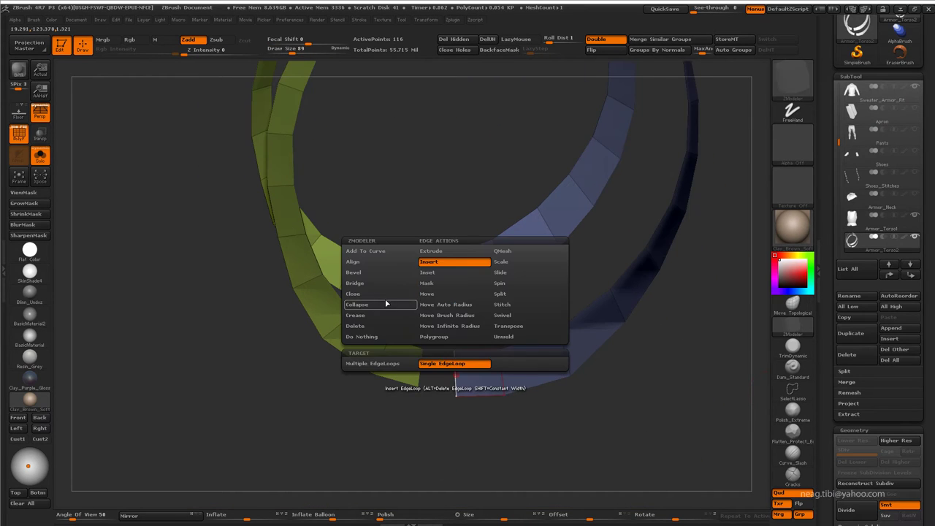
mouse_move(388, 300)
right_mouse_down()
mouse_move(428, 381)
mouse_move(387, 397)
mouse_move(428, 266)
right_mouse_up()
left_click(458, 375)
key("shift+f")
right_click_drag(524, 237, 574, 156)
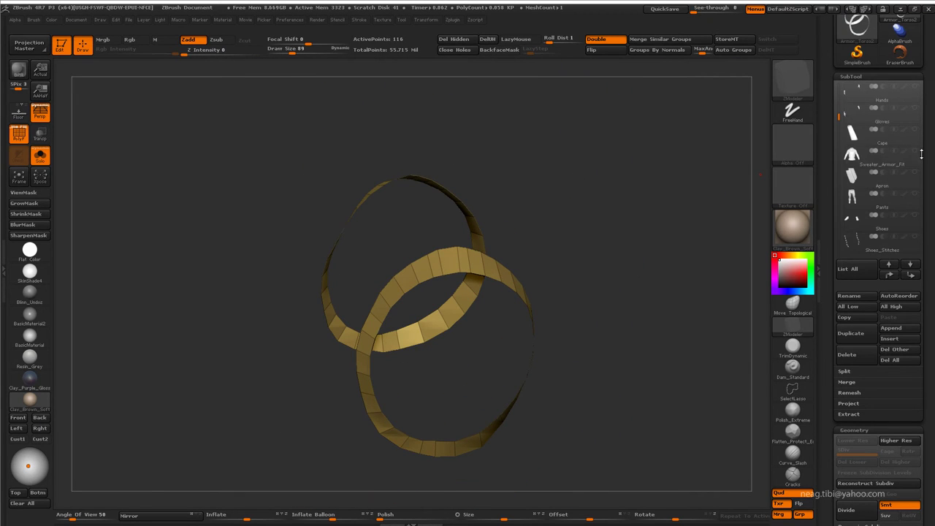
Step: Show the full jacket, open the Project subpalette and select Armor_Torso1
key("ctrl+shift+s")
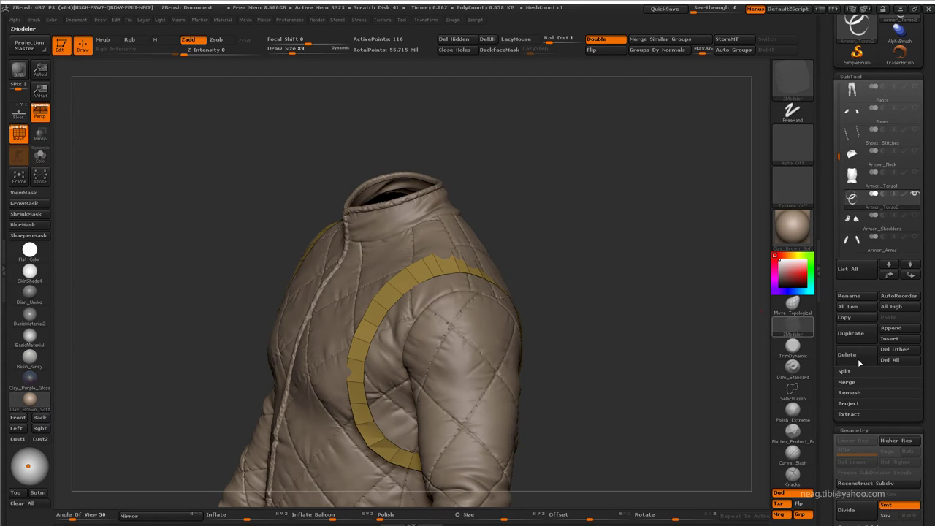
left_click(877, 404)
mouse_move(700, 382)
left_mouse_down()
mouse_move(370, 282)
mouse_move(361, 257)
mouse_move(599, 182)
mouse_move(453, 152)
left_mouse_up()
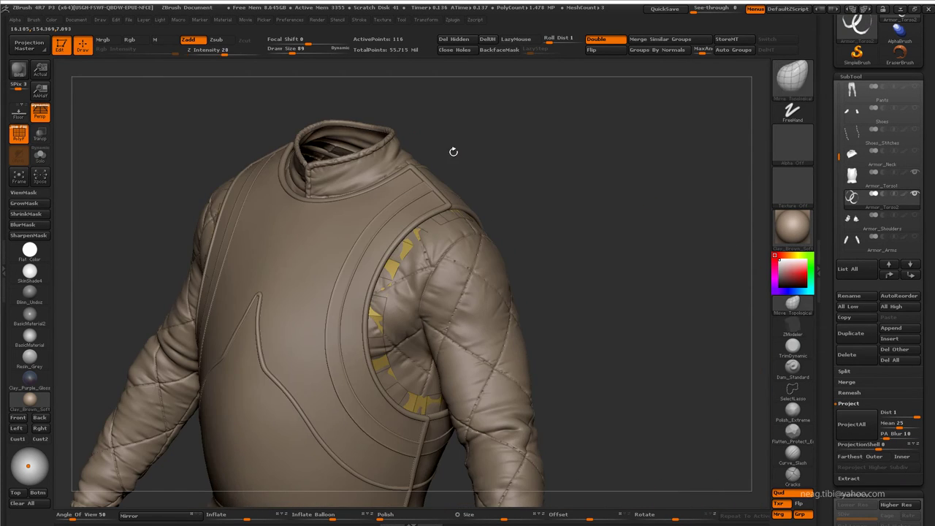
mouse_move(407, 209)
left_mouse_down()
mouse_move(409, 292)
mouse_move(397, 344)
mouse_move(579, 338)
mouse_move(475, 213)
mouse_move(457, 252)
mouse_move(438, 248)
mouse_move(431, 292)
mouse_move(420, 287)
mouse_move(417, 261)
mouse_move(442, 302)
mouse_move(529, 261)
mouse_move(449, 307)
mouse_move(472, 176)
mouse_move(495, 202)
mouse_move(741, 156)
left_mouse_up()
left_click(457, 252, "alt")
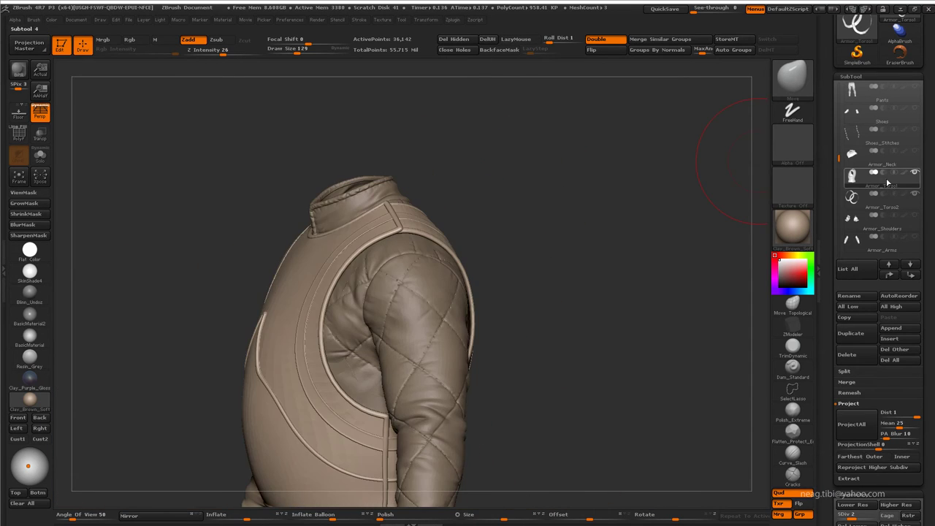
Step: Select Armor_Torso2 and check its rings against the jacket from the back of the shoulder
left_click(877, 196)
left_click_drag(584, 219, 355, 376)
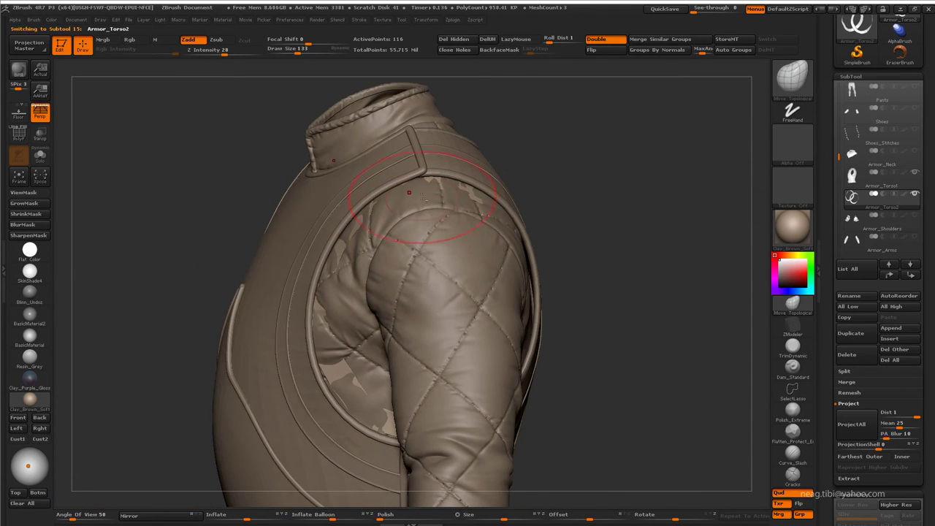
mouse_move(409, 191)
left_mouse_down()
mouse_move(329, 271)
mouse_move(331, 255)
left_mouse_up()
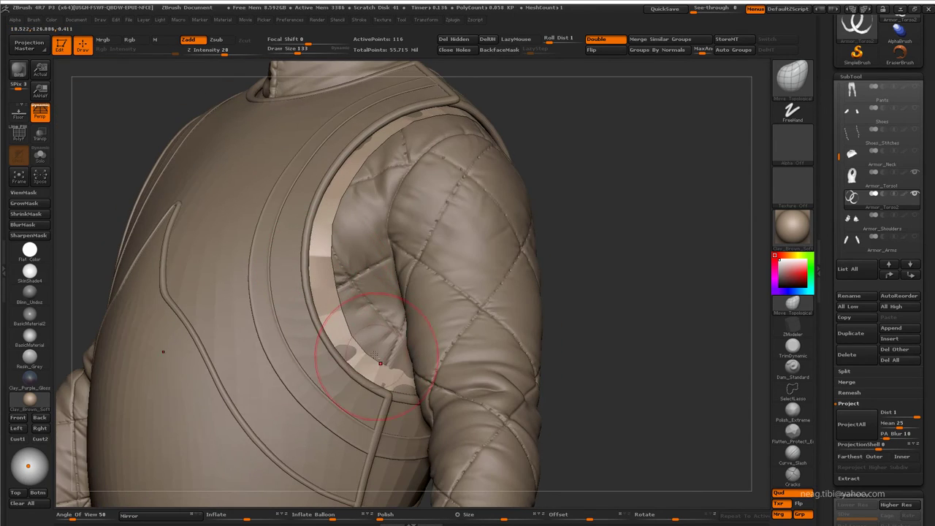
mouse_move(380, 363)
left_mouse_down()
mouse_move(365, 314)
mouse_move(375, 292)
left_mouse_up()
key("alt+s")
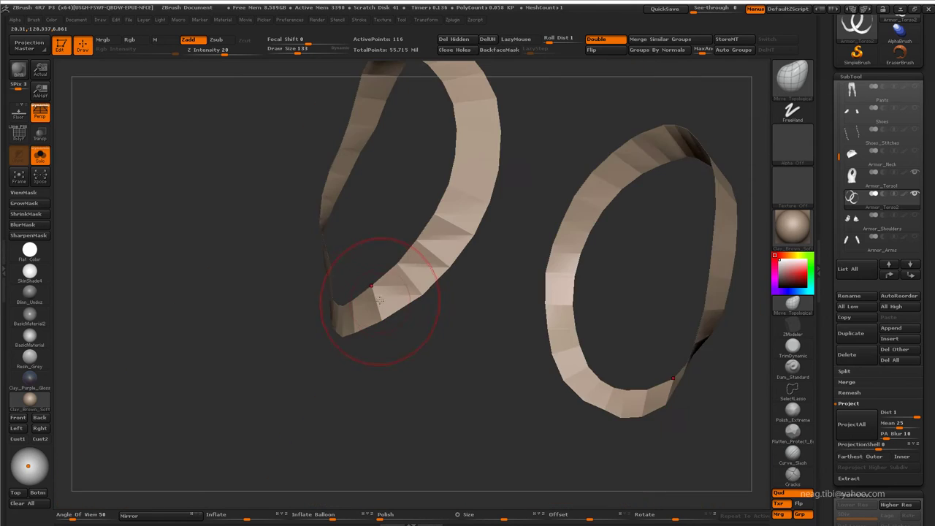
key("alt+s")
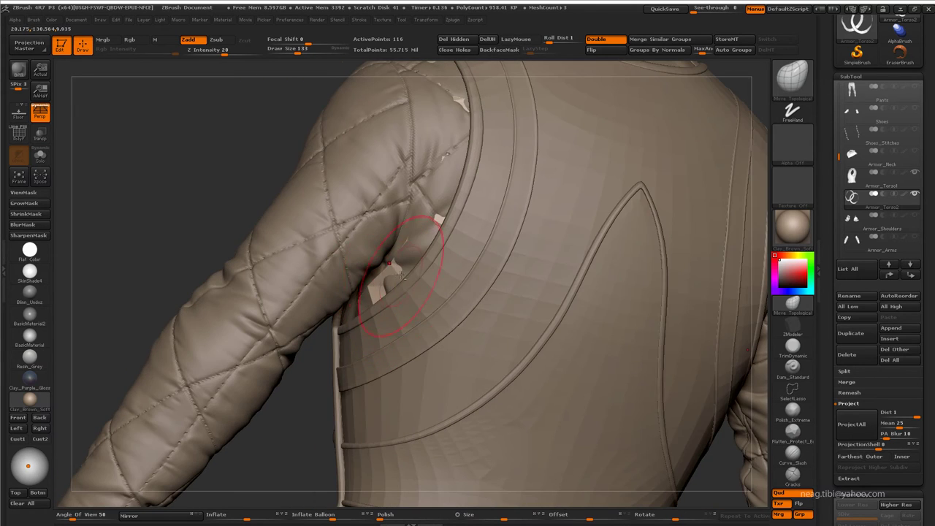
mouse_move(401, 275)
left_mouse_down()
mouse_move(365, 282)
mouse_move(437, 275)
mouse_move(397, 219)
mouse_move(369, 299)
mouse_move(293, 255)
left_mouse_up()
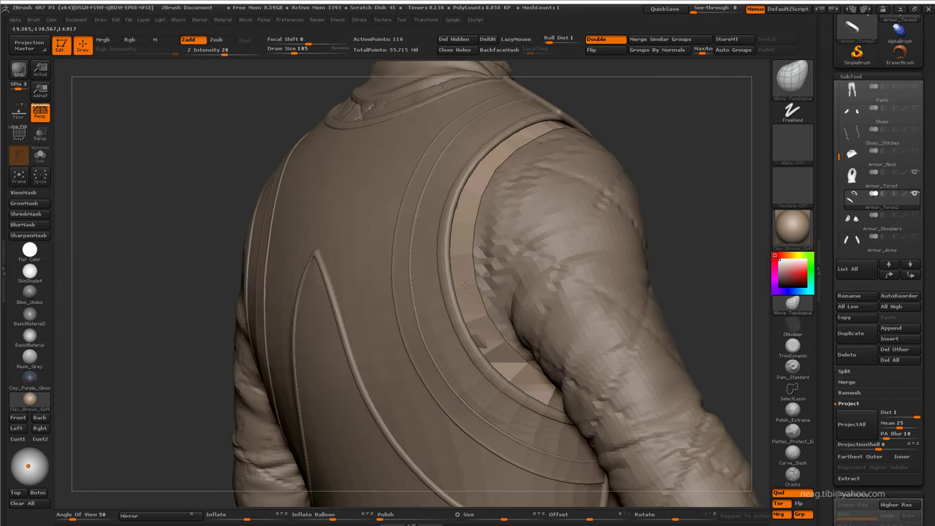
Step: Inspect the shoulder armor and isolated ring from the side, then turn on PolyFrame
mouse_move(431, 214)
left_mouse_down()
mouse_move(523, 230)
mouse_move(575, 209)
left_mouse_up()
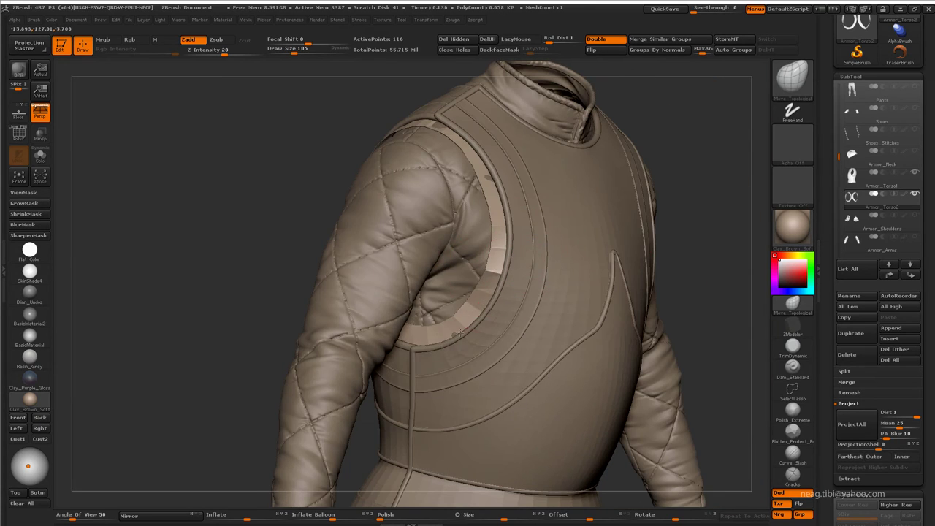
left_click_drag(459, 334, 431, 181)
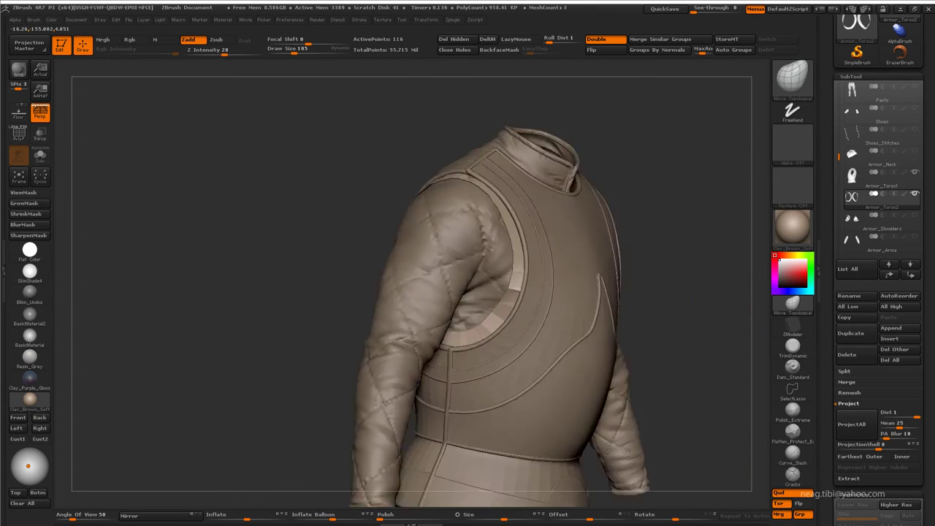
left_click_drag(457, 292, 512, 303)
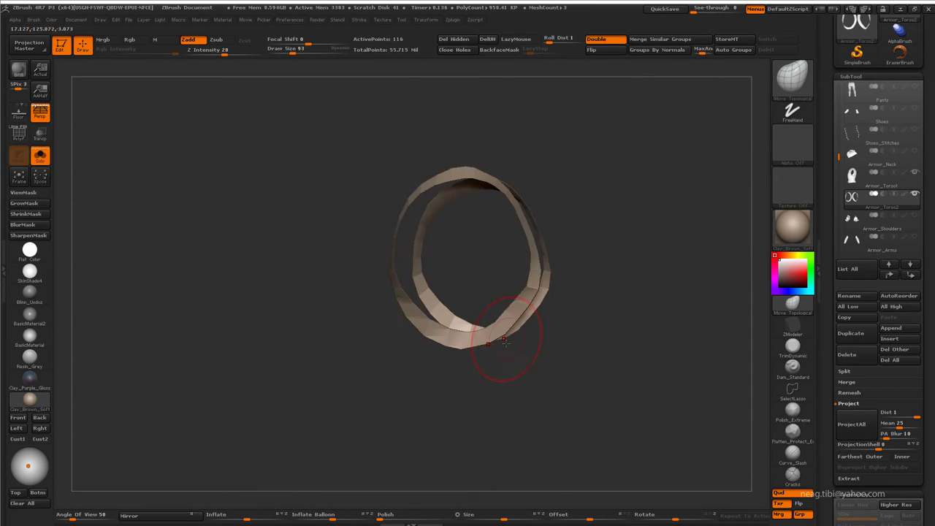
mouse_move(505, 340)
left_mouse_down()
mouse_move(514, 343)
mouse_move(501, 315)
mouse_move(489, 322)
left_mouse_up()
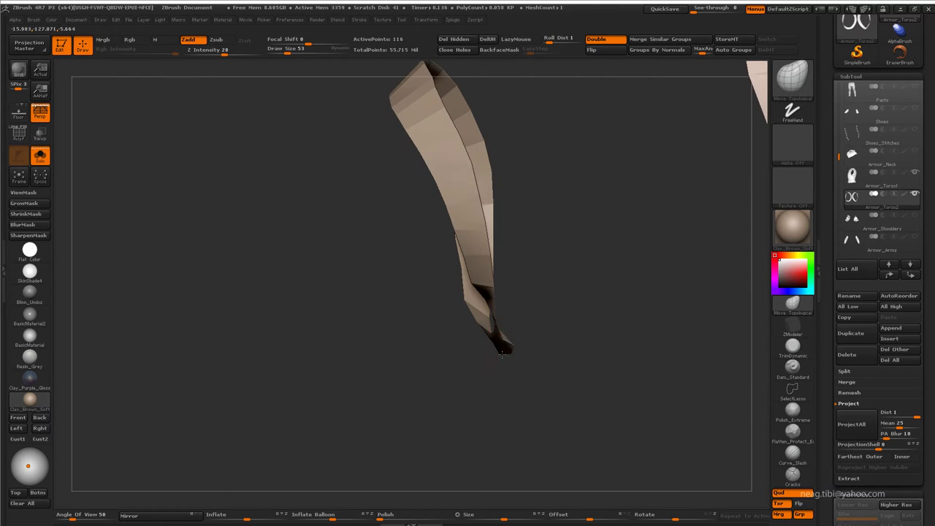
left_click_drag(502, 355, 507, 346)
mouse_move(557, 311)
left_mouse_down()
mouse_move(491, 400)
mouse_move(448, 417)
mouse_move(453, 403)
mouse_move(600, 307)
left_mouse_up()
key("shift+f")
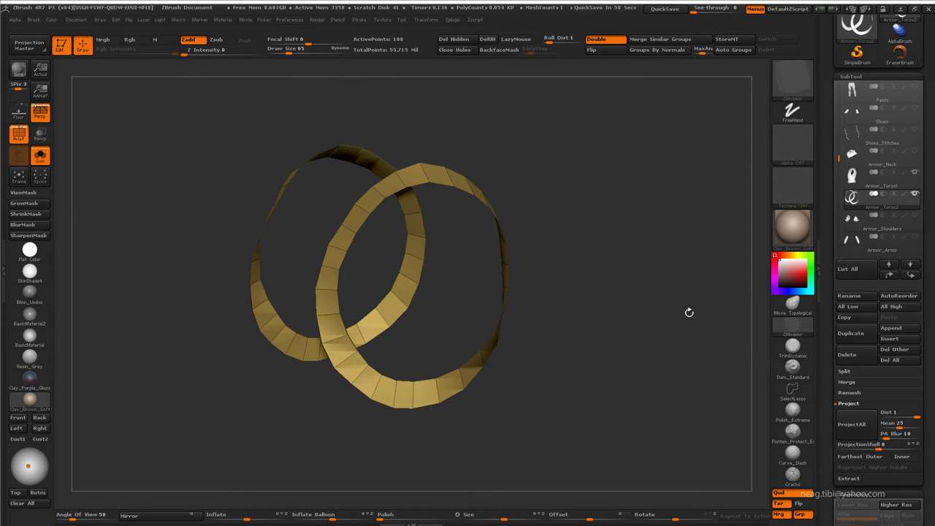
Step: Insert new edge loops around the two Armor_Torso2 rings, undoing an extra middle loop
left_click_drag(690, 312, 398, 402)
right_click(386, 281)
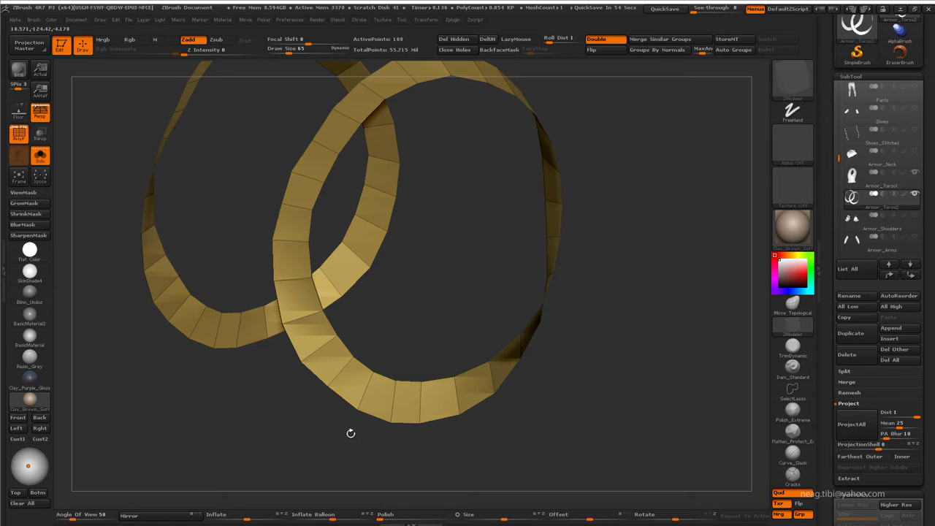
left_click_drag(350, 433, 361, 399)
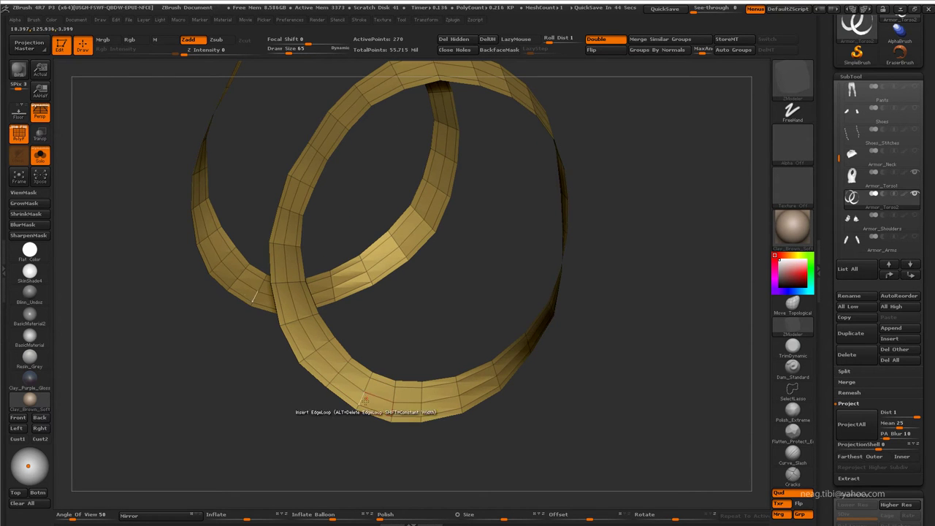
key("ctrl+z")
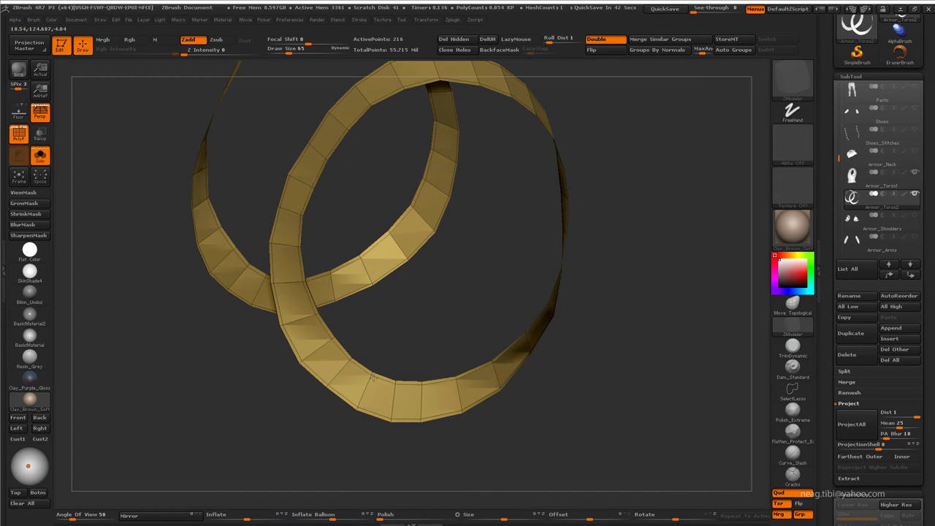
mouse_move(372, 377)
left_mouse_down()
mouse_move(400, 218)
mouse_move(595, 271)
mouse_move(619, 221)
left_mouse_up()
key("shift+alt+s")
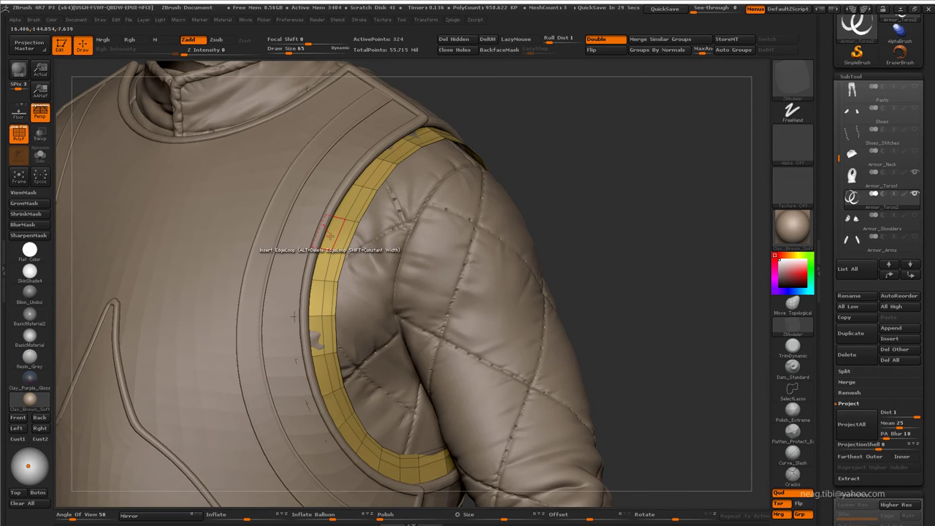
Step: Extrude all ring polygons to thicken the bands, then solo them to check
left_click_drag(330, 236, 380, 241)
key("space")
left_click(248, 216)
left_click(255, 274)
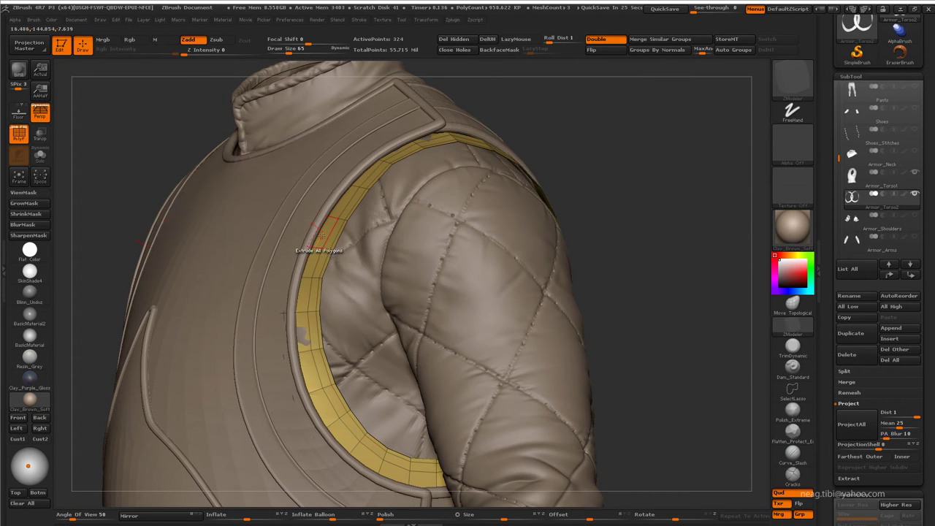
left_click_drag(462, 195, 519, 179)
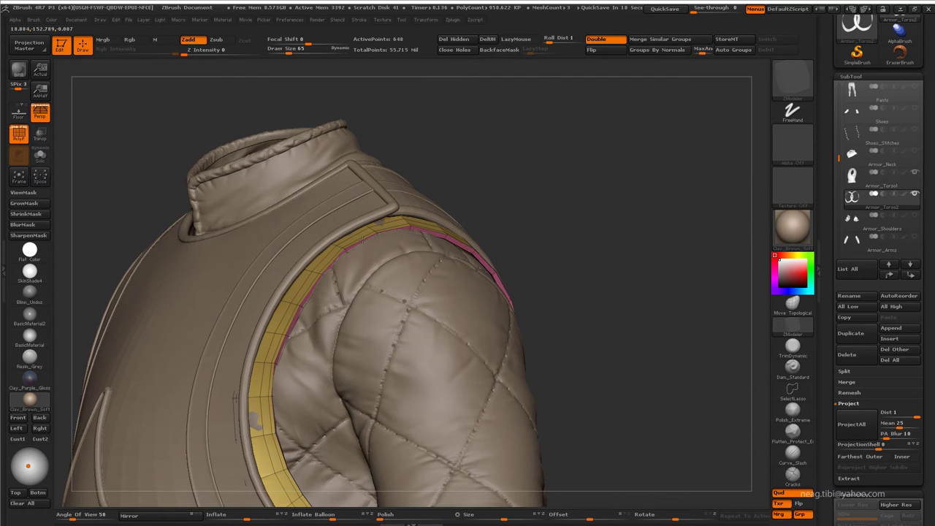
key("ctrl+shift+s")
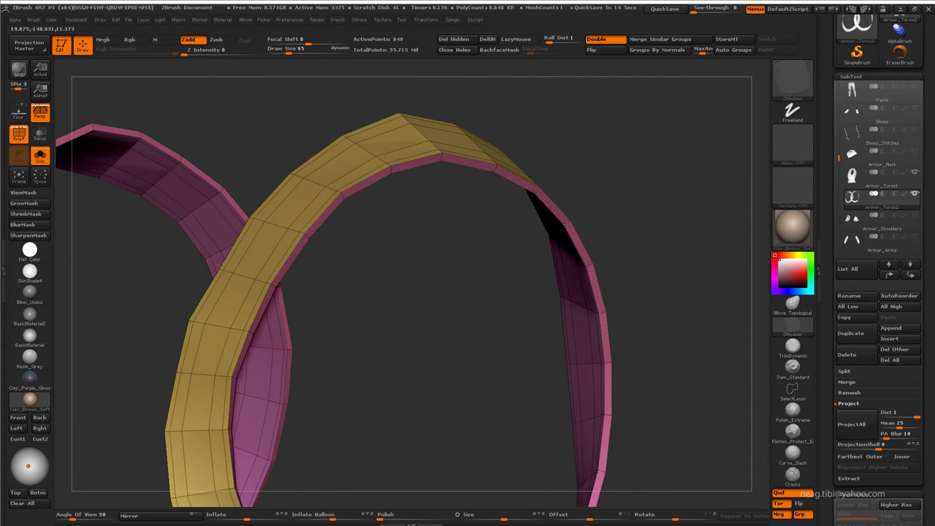
left_click_drag(568, 224, 566, 223)
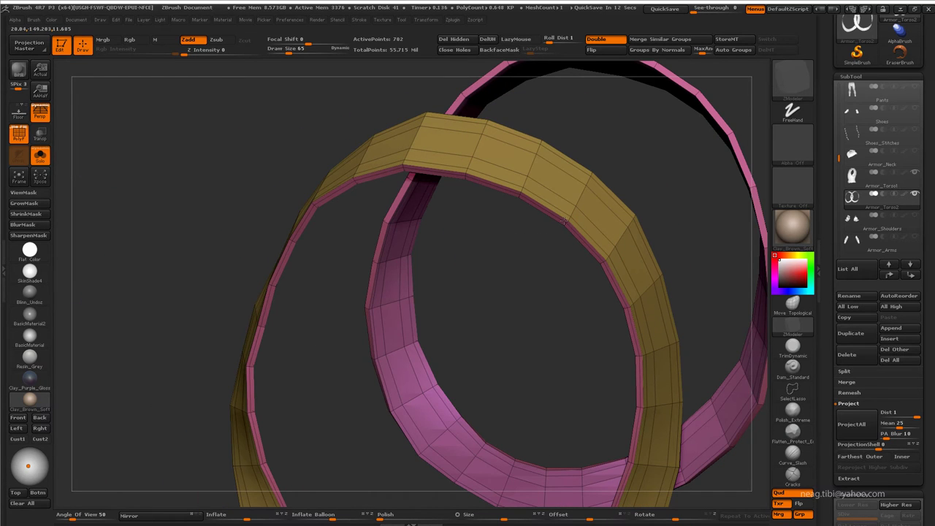
mouse_move(518, 253)
left_mouse_down()
mouse_move(456, 269)
mouse_move(479, 274)
mouse_move(334, 288)
mouse_move(292, 274)
mouse_move(308, 307)
left_mouse_up()
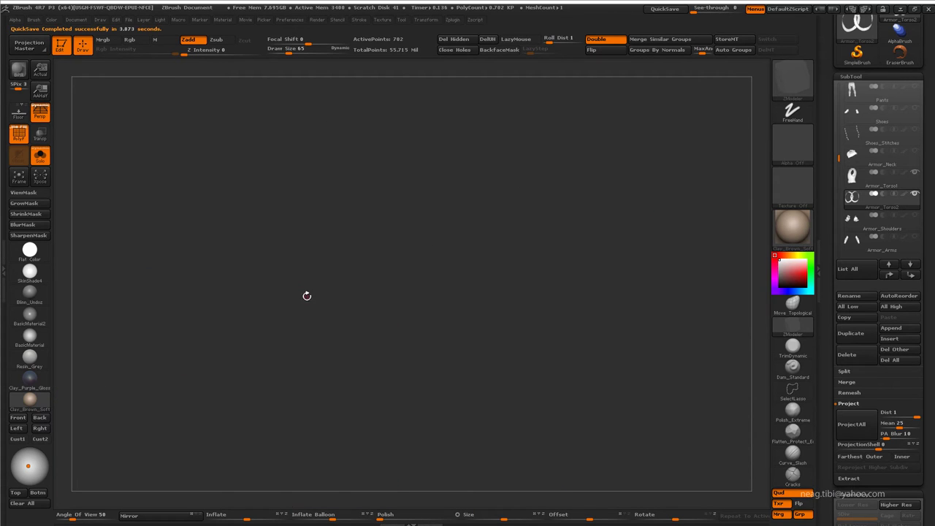
Step: Set the ZModeler polygon action to target whole polygon loops on the outer band
mouse_move(309, 295)
left_mouse_down()
mouse_move(298, 284)
mouse_move(327, 314)
mouse_move(298, 274)
mouse_move(554, 165)
mouse_move(376, 232)
mouse_move(494, 55)
mouse_move(458, 53)
mouse_move(401, 255)
left_mouse_up()
key("space")
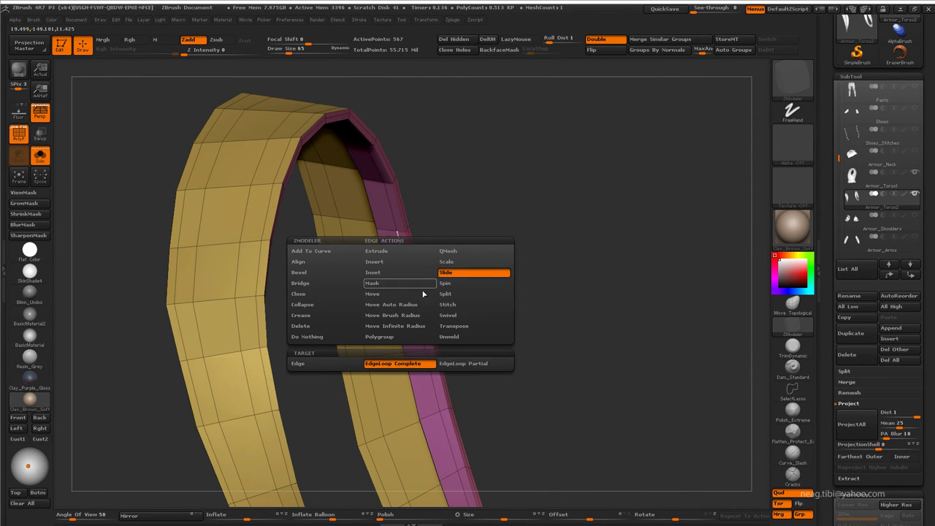
key("space")
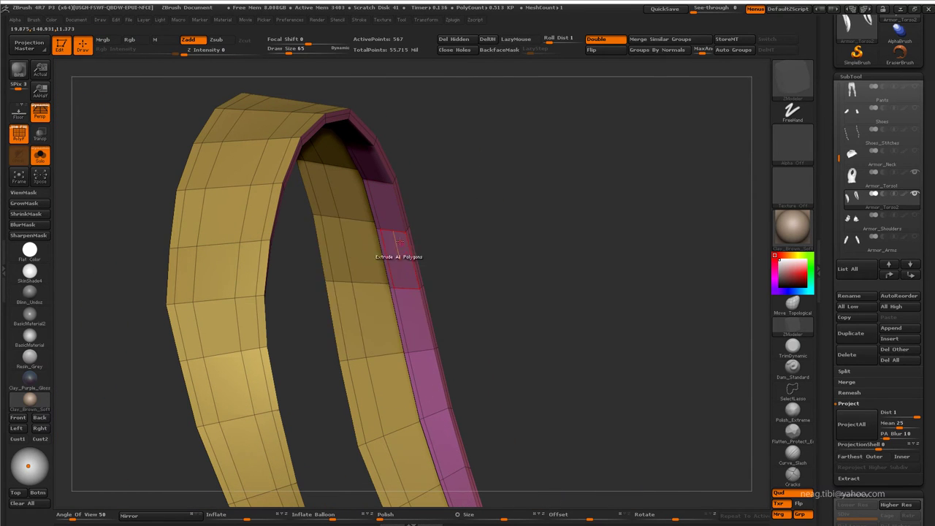
mouse_move(400, 233)
left_mouse_down()
mouse_move(365, 270)
mouse_move(406, 253)
left_mouse_up()
mouse_move(447, 197)
left_mouse_down()
mouse_move(485, 217)
mouse_move(454, 199)
left_mouse_up()
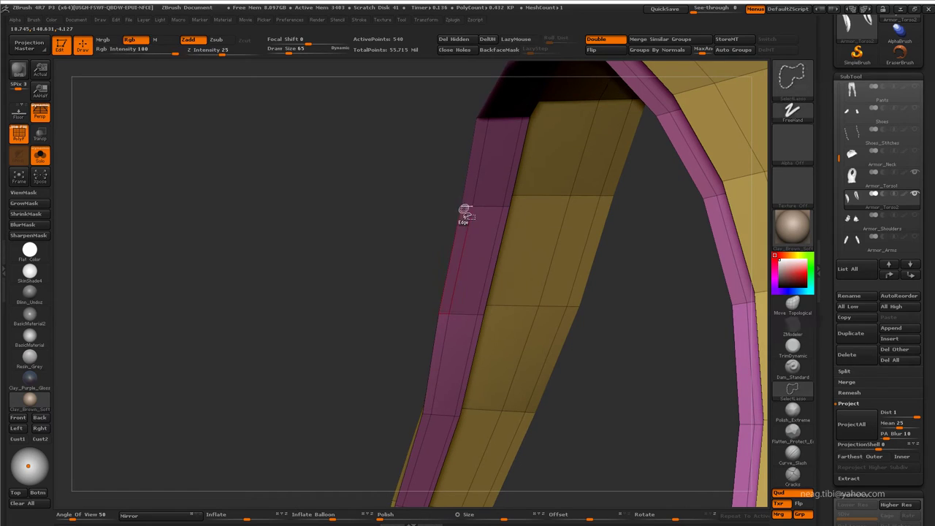
mouse_move(374, 222)
left_mouse_down()
mouse_move(330, 285)
mouse_move(581, 282)
mouse_move(578, 261)
mouse_move(390, 278)
left_mouse_up()
key("space")
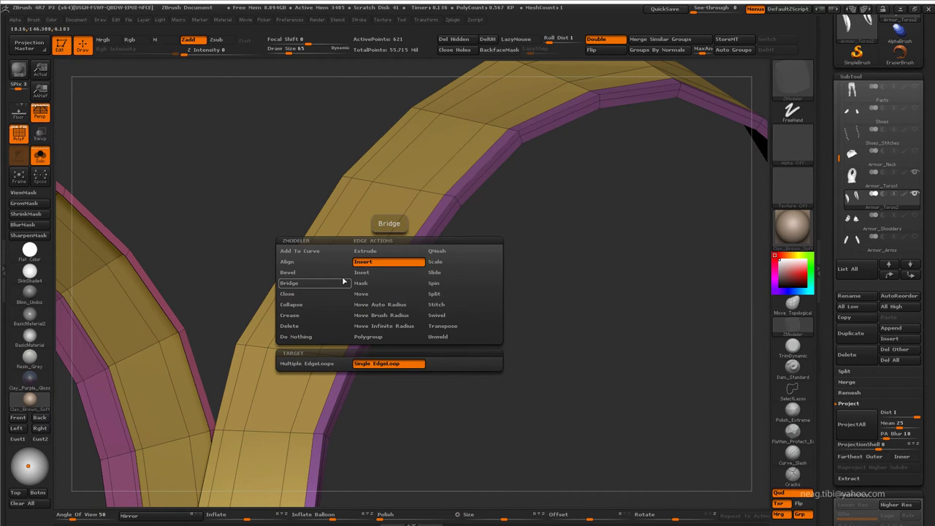
key("space")
left_click(458, 319)
left_click_drag(460, 278, 418, 229)
mouse_move(491, 258)
left_mouse_down()
mouse_move(665, 146)
mouse_move(441, 160)
mouse_move(453, 148)
left_mouse_up()
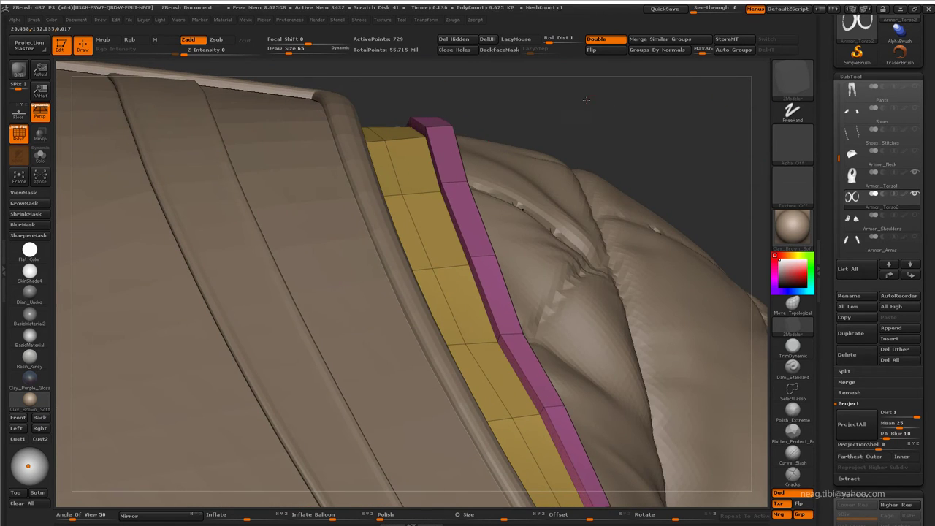
Step: Isolate the band and slide and swivel an edge loop along the pink arch
key("alt+shift+s")
left_click_drag(587, 100, 462, 218)
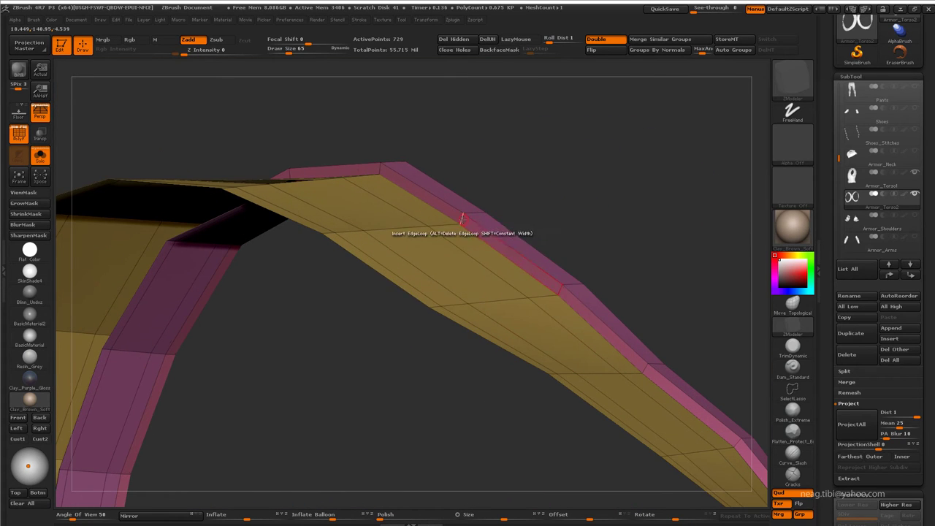
key("space")
mouse_move(462, 218)
left_mouse_down()
mouse_move(517, 176)
mouse_move(482, 181)
mouse_move(526, 198)
left_mouse_up()
key("space")
key("space")
left_click(545, 200)
key("space")
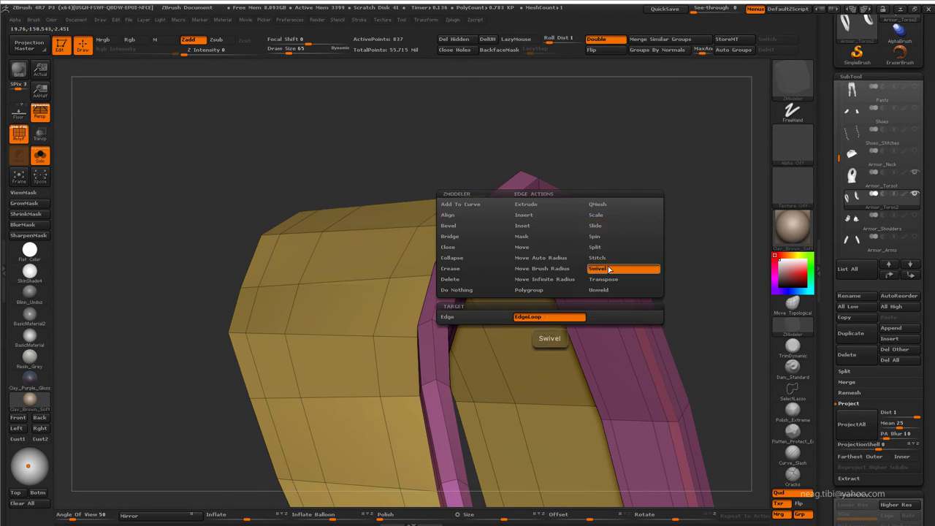
left_click(626, 269)
key("space")
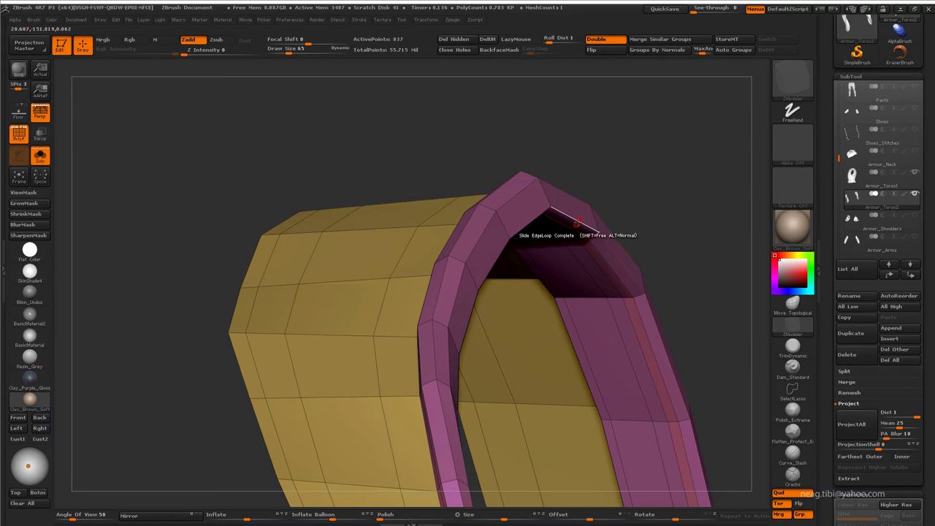
mouse_move(590, 219)
left_mouse_down()
mouse_move(558, 216)
mouse_move(646, 237)
mouse_move(577, 221)
mouse_move(610, 151)
mouse_move(588, 114)
mouse_move(671, 263)
mouse_move(642, 302)
left_mouse_up()
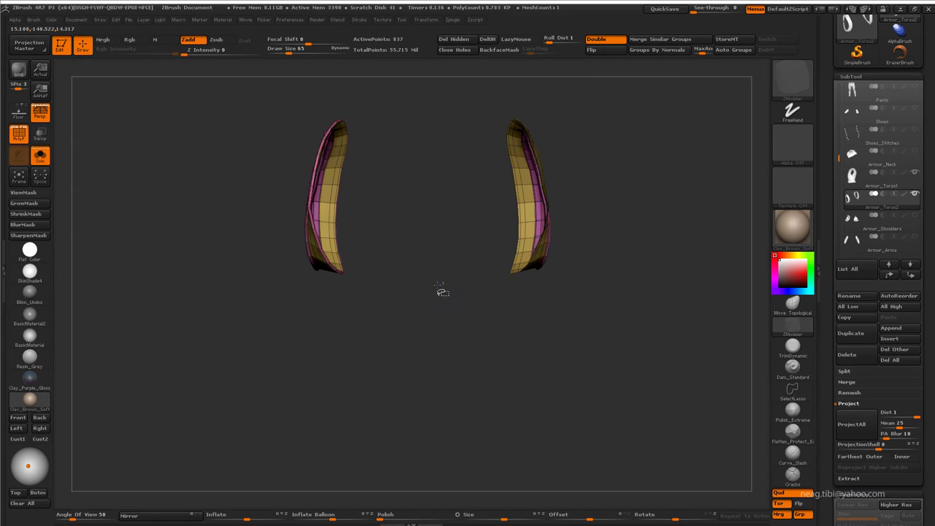
Step: Hide the left piece and extrude the pink polygroup island on the band
left_click_drag(442, 292, 432, 321, "ctrl+alt+shift")
mouse_move(444, 122)
left_mouse_down()
mouse_move(461, 200)
mouse_move(387, 430)
mouse_move(428, 240)
mouse_move(475, 278)
mouse_move(528, 299)
mouse_move(595, 217)
mouse_move(504, 354)
left_mouse_up()
key("space")
left_click(468, 365)
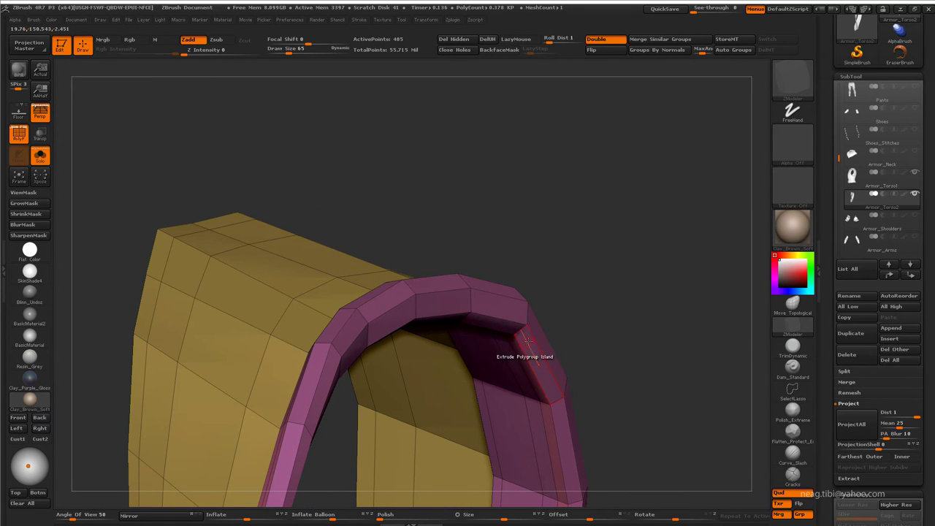
mouse_move(529, 348)
left_mouse_down()
mouse_move(467, 365)
mouse_move(461, 384)
mouse_move(455, 339)
mouse_move(646, 234)
mouse_move(630, 213)
mouse_move(555, 241)
mouse_move(540, 285)
mouse_move(429, 307)
mouse_move(497, 240)
mouse_move(537, 218)
mouse_move(564, 246)
left_mouse_up()
Step: Slide the edge loop and extrude the pink rim, then move Armor_Torso3 below Armor_Torso2
key("space")
left_click(606, 253)
key("space")
left_click(585, 240)
left_click(583, 226, "ctrl+shift")
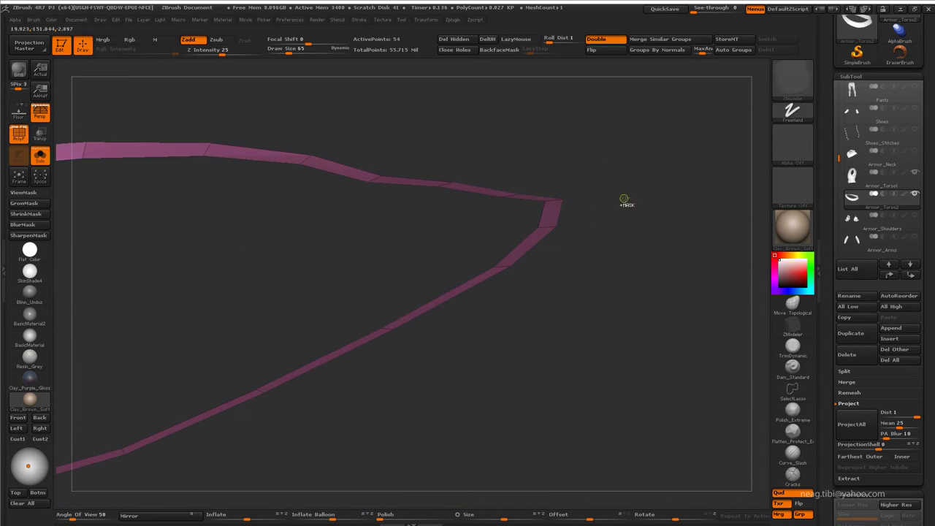
left_click(622, 200, "ctrl+shift")
mouse_move(636, 194)
left_mouse_down()
mouse_move(644, 188)
mouse_move(628, 197)
left_mouse_up()
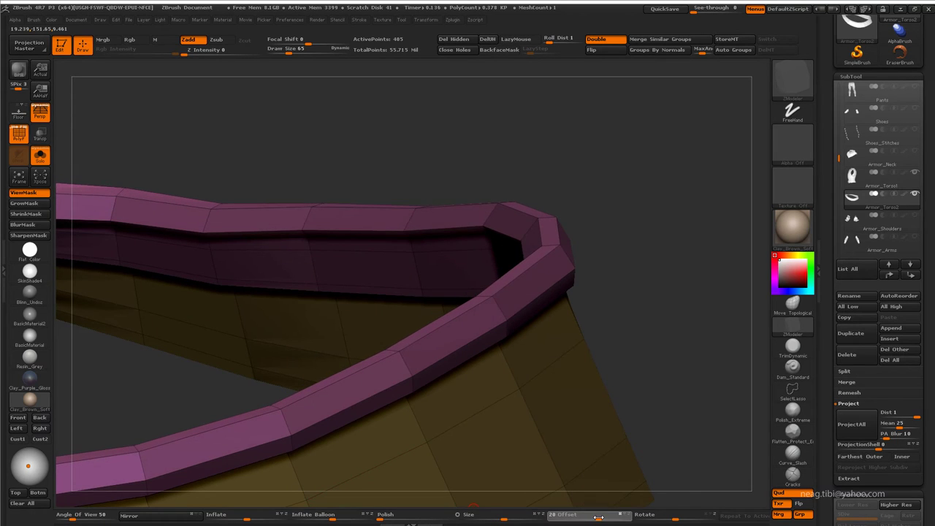
mouse_move(636, 314)
left_mouse_down()
mouse_move(646, 234)
mouse_move(862, 368)
left_mouse_up()
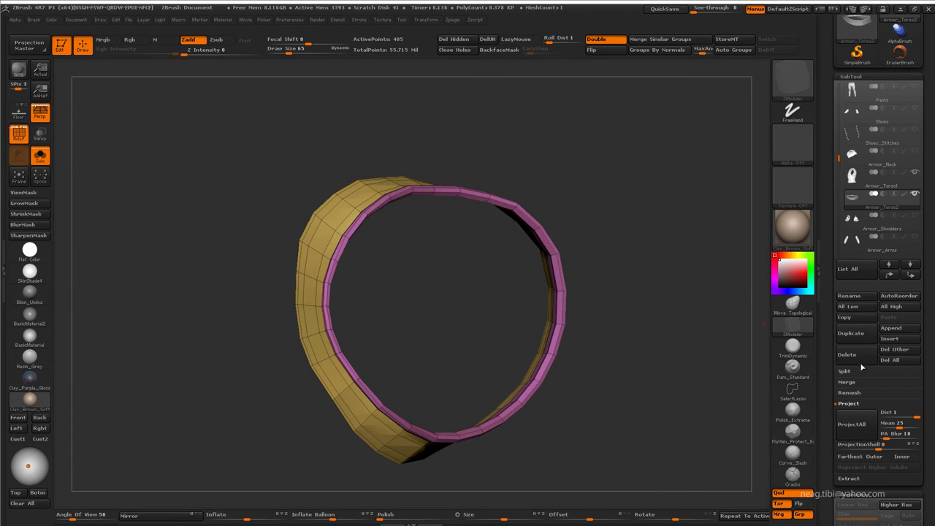
left_click(911, 278)
left_click(882, 182)
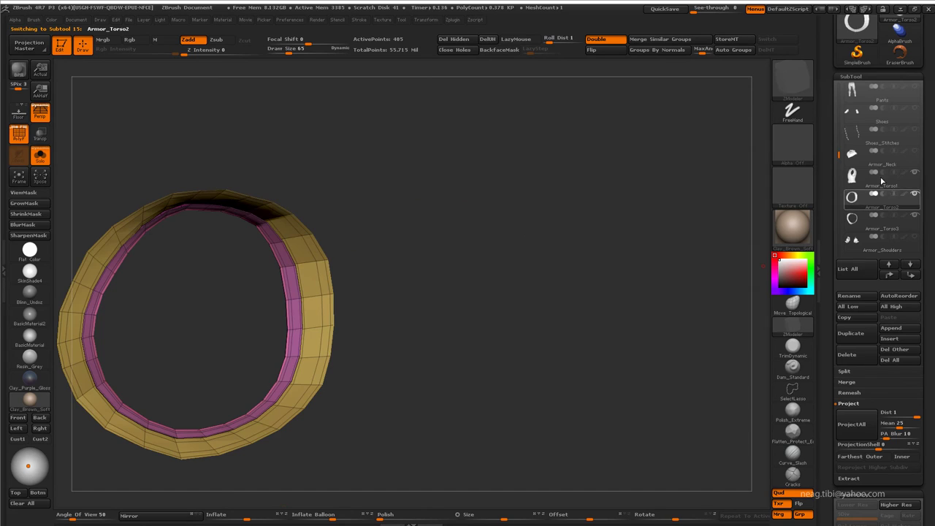
Step: MergeDown the lower ring into Armor_Torso2, confirming the warning
left_click(849, 404)
left_click(848, 382)
left_click(854, 392)
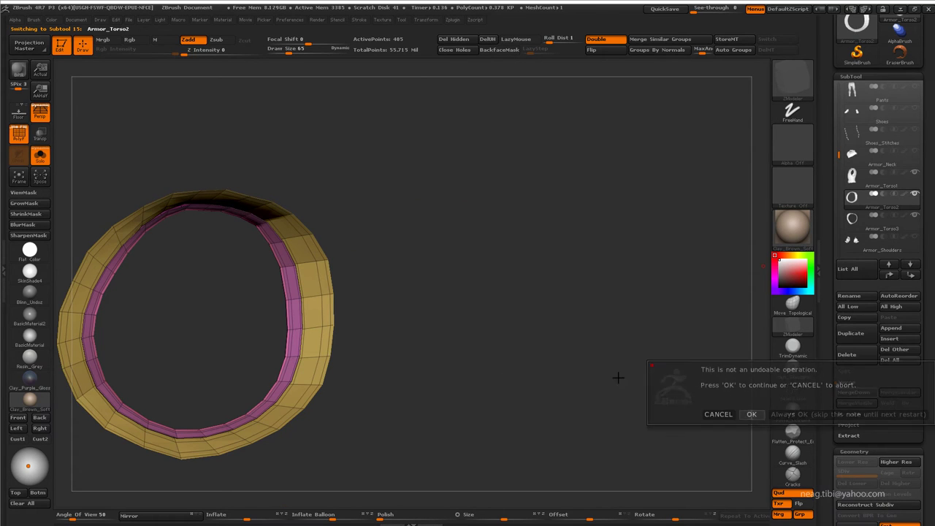
key("Return")
left_click_drag(643, 95, 648, 198)
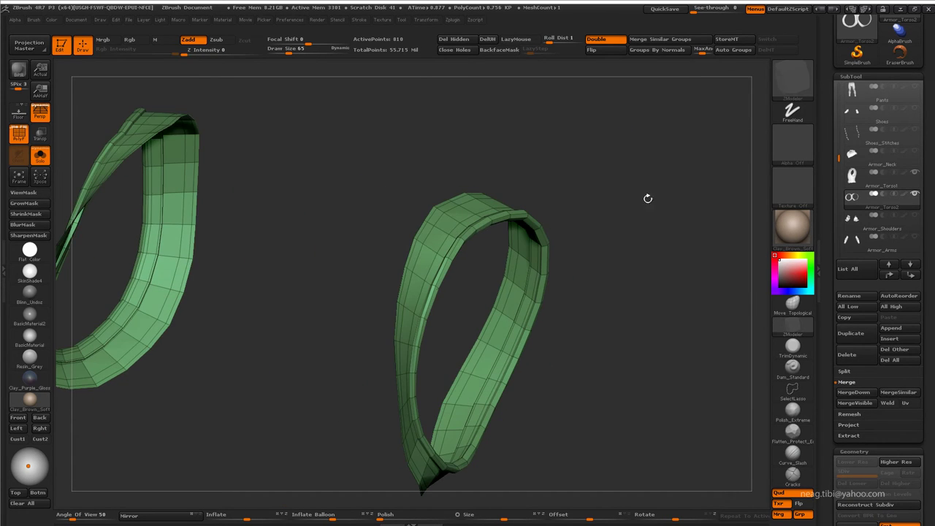
Step: Regroup the merged rings by normals and toggle double-sided display off and on
left_click(657, 49)
left_click_drag(626, 138, 649, 176)
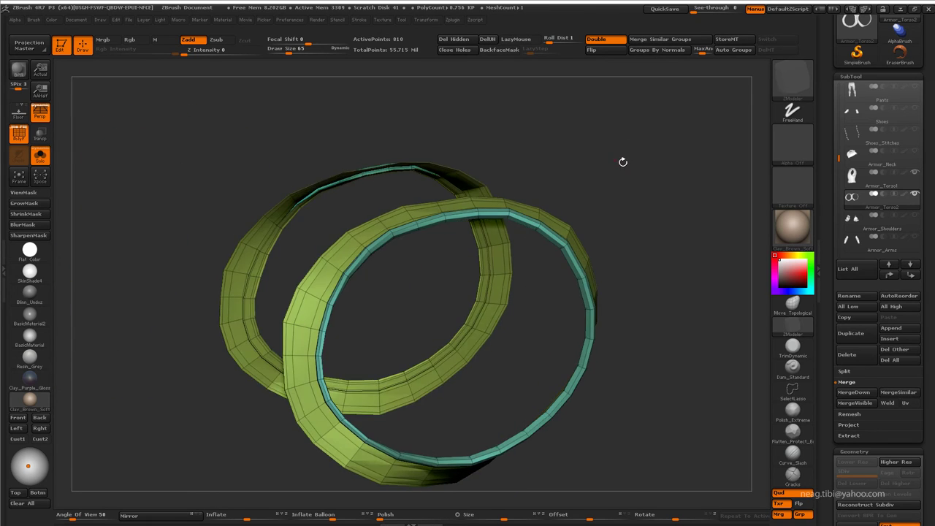
key("Up")
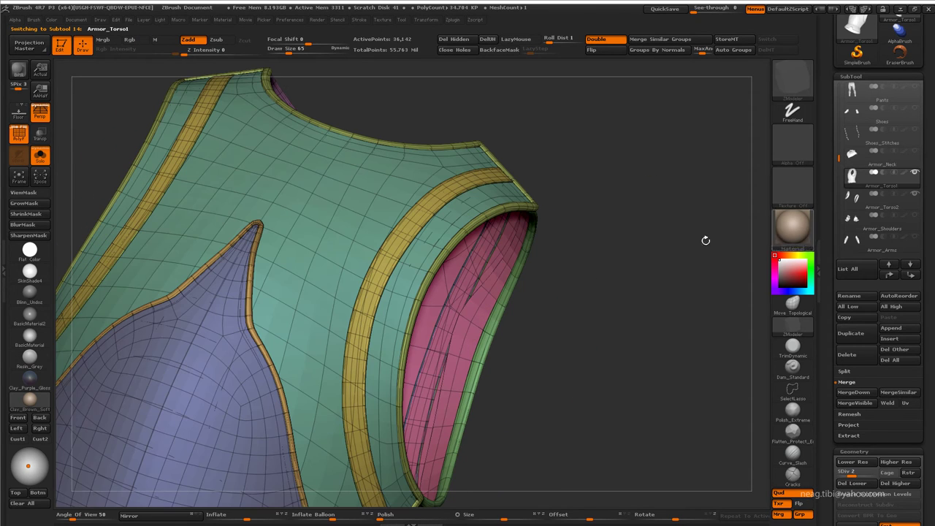
key("Down")
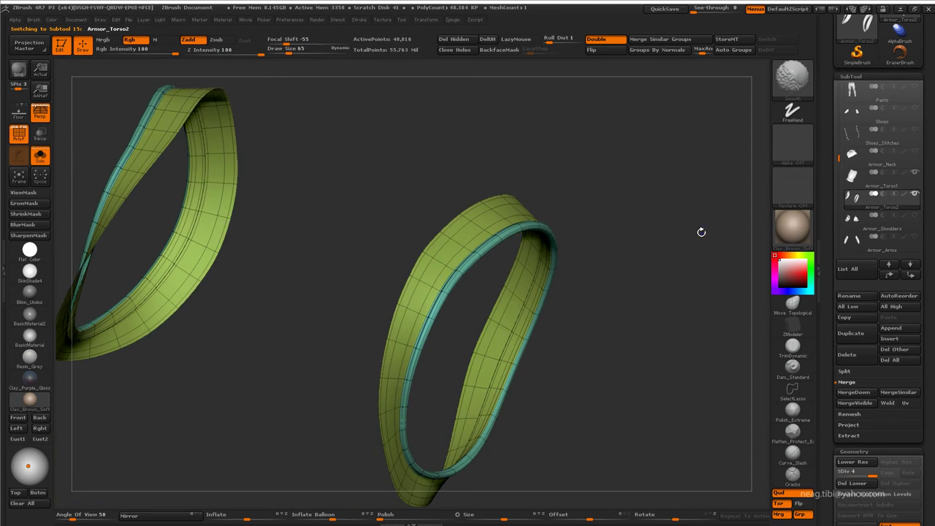
key("shift+f")
left_click(607, 40)
left_click(598, 39)
left_click_drag(544, 110, 519, 89)
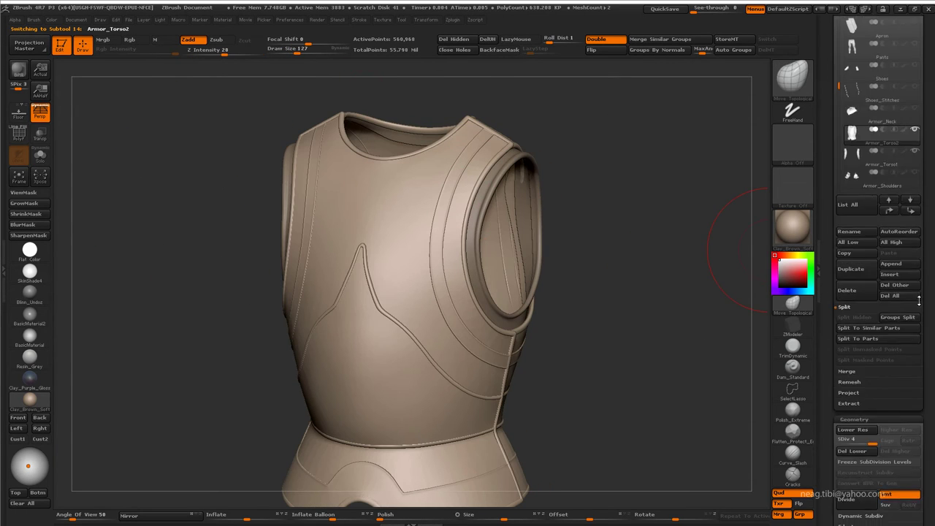
mouse_move(646, 335)
left_mouse_down("alt")
mouse_move(685, 267)
mouse_move(676, 144)
mouse_move(460, 251)
left_mouse_up("alt")
Step: Drop Armor_Shoulders a subdivision level, pick the Move Topological brush, and enable Double
left_click(498, 263, "alt")
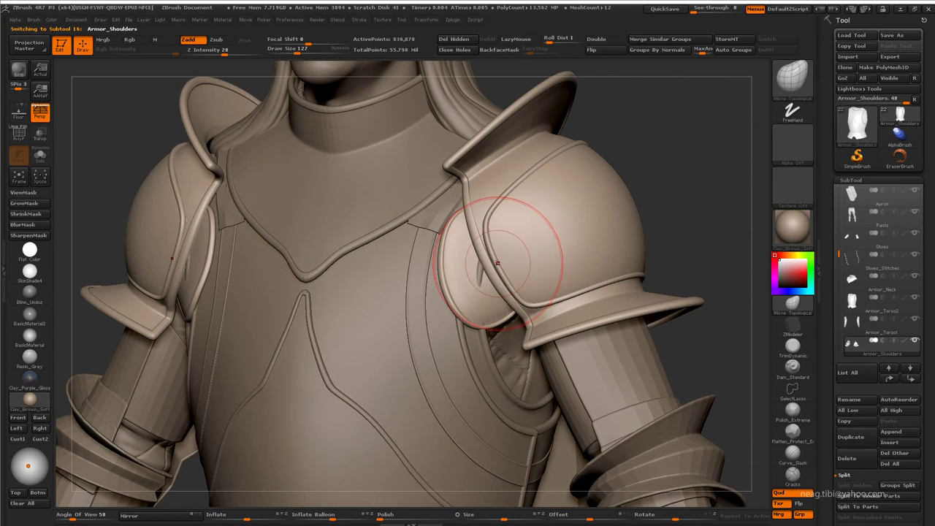
key("shift+d")
key("b")
key("m")
key("t")
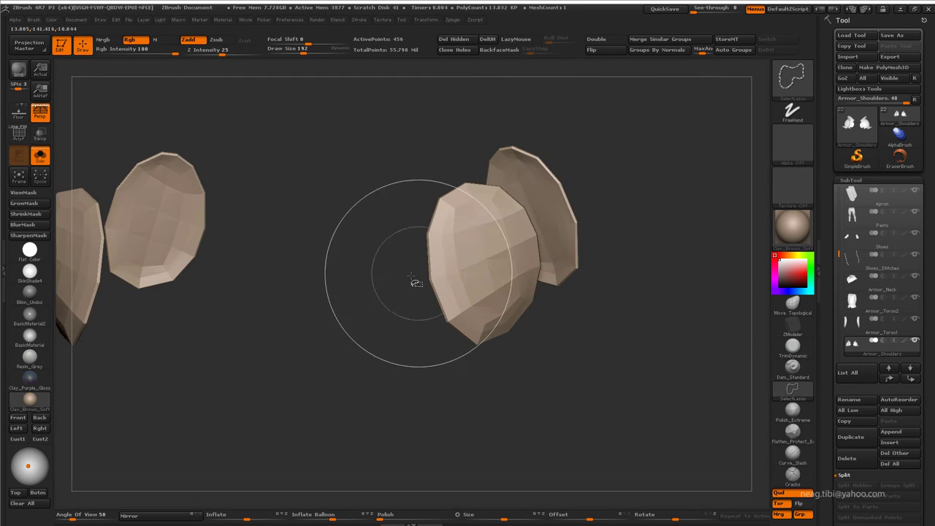
left_click(599, 41)
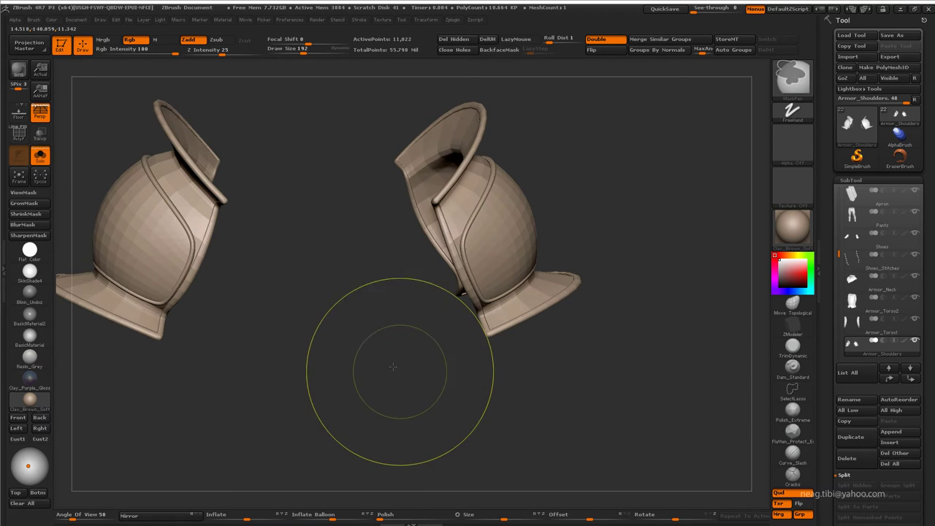
Step: Set the draw size to 113 and frame both shoulder pads
left_click_drag(393, 367, 385, 391)
mouse_move(397, 282)
left_mouse_down("alt")
mouse_move(445, 254)
mouse_move(503, 293)
mouse_move(366, 302)
mouse_move(434, 287)
mouse_move(422, 360)
left_mouse_up("alt")
mouse_move(446, 290)
left_mouse_down()
mouse_move(654, 209)
mouse_move(407, 355)
mouse_move(428, 376)
left_mouse_up()
key("space")
mouse_move(449, 290)
left_mouse_down()
mouse_move(412, 292)
mouse_move(408, 361)
left_mouse_up()
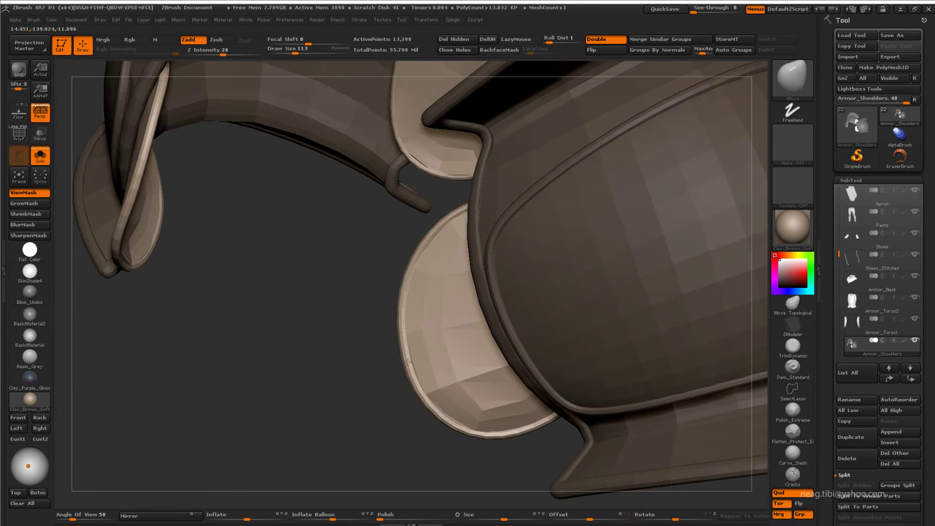
mouse_move(416, 269)
left_mouse_down()
mouse_move(618, 176)
mouse_move(428, 307)
mouse_move(434, 292)
mouse_move(447, 360)
mouse_move(463, 334)
mouse_move(532, 303)
mouse_move(589, 385)
mouse_move(621, 238)
mouse_move(501, 334)
mouse_move(539, 293)
mouse_move(484, 243)
mouse_move(559, 151)
mouse_move(552, 177)
left_mouse_up()
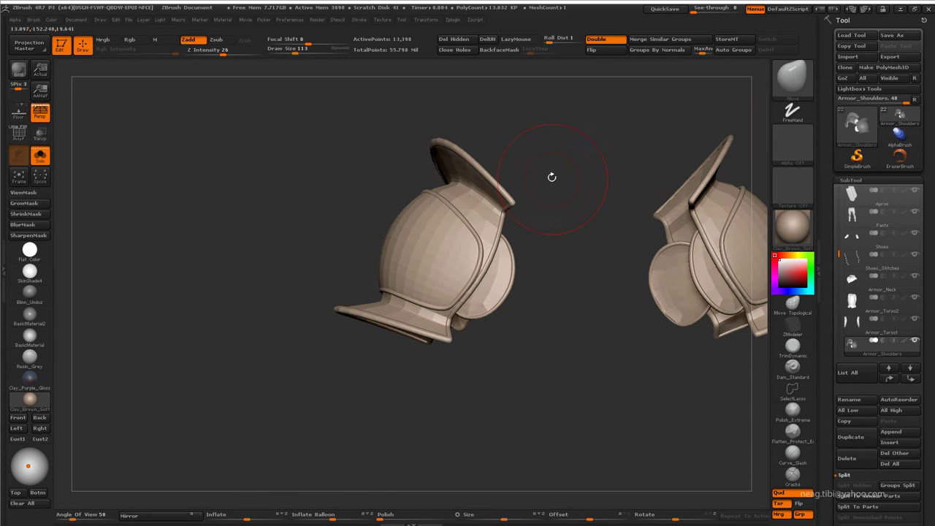
Step: Inspect the shoulder armor from the back and front with it selected
key("s")
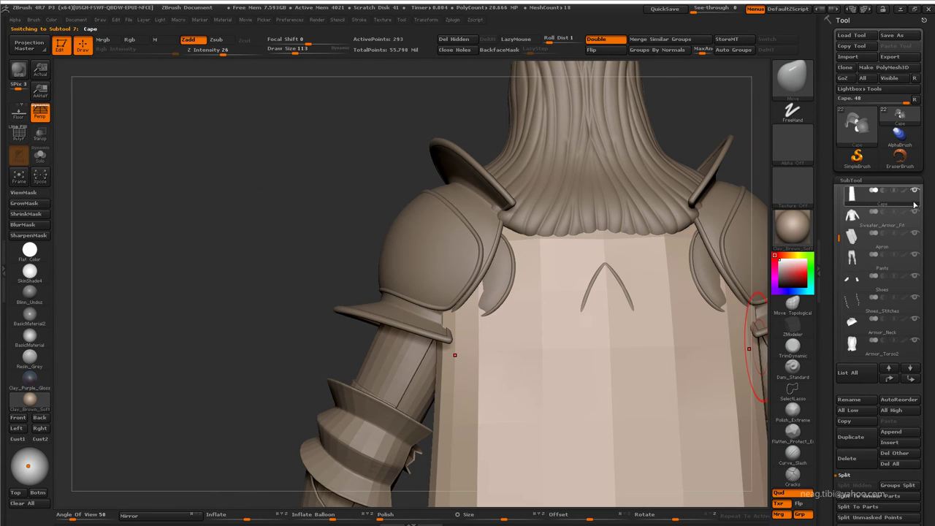
left_click_drag(450, 259, 311, 253)
left_click(427, 248, "alt")
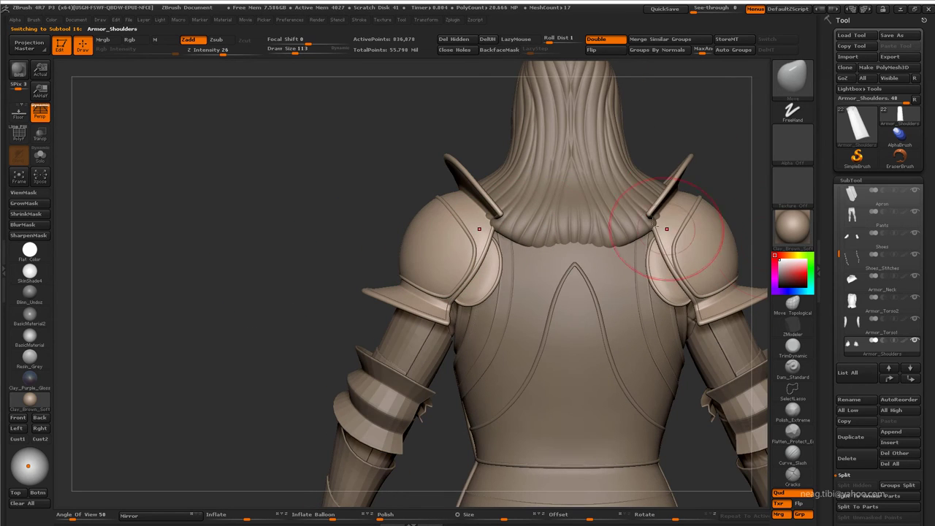
left_click(630, 224, "alt")
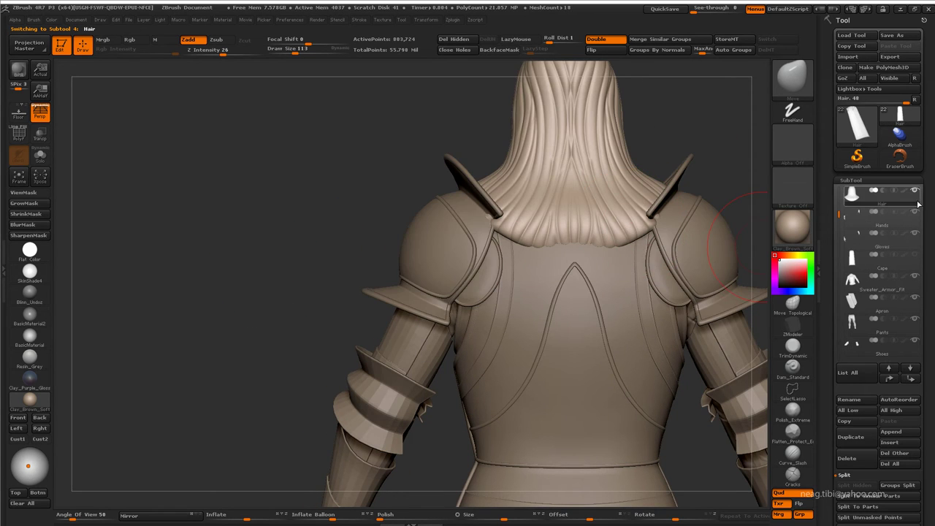
left_click(483, 281, "alt")
left_click_drag(271, 242, 438, 240)
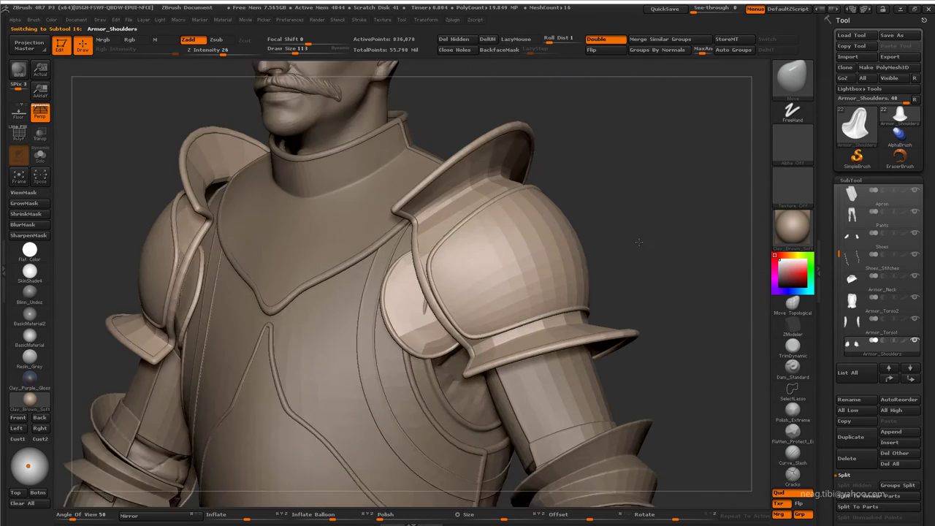
mouse_move(672, 194)
left_mouse_down("alt")
mouse_move(501, 317)
mouse_move(439, 340)
mouse_move(431, 385)
left_mouse_up("alt")
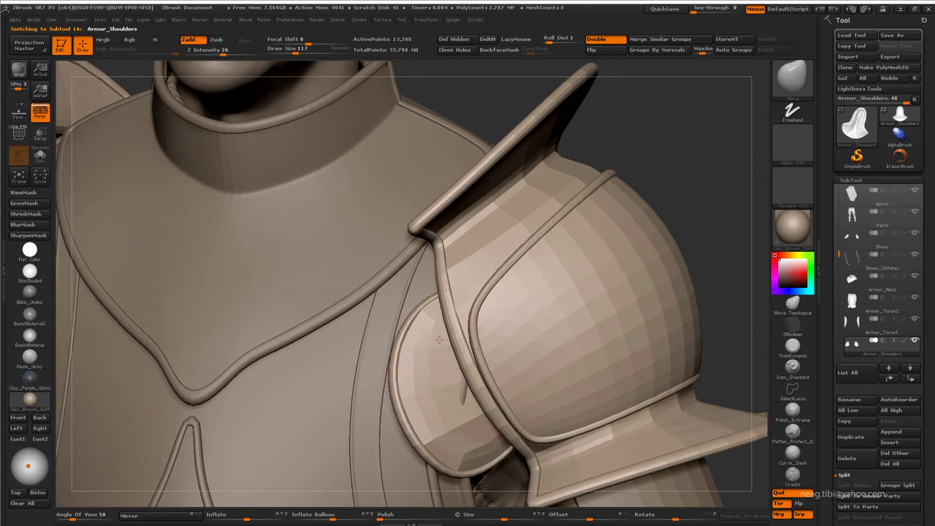
Step: Compare the shoulder armor's subdivision levels, leaving it at the lowest, and face the torso frontally
key("ctrl+d")
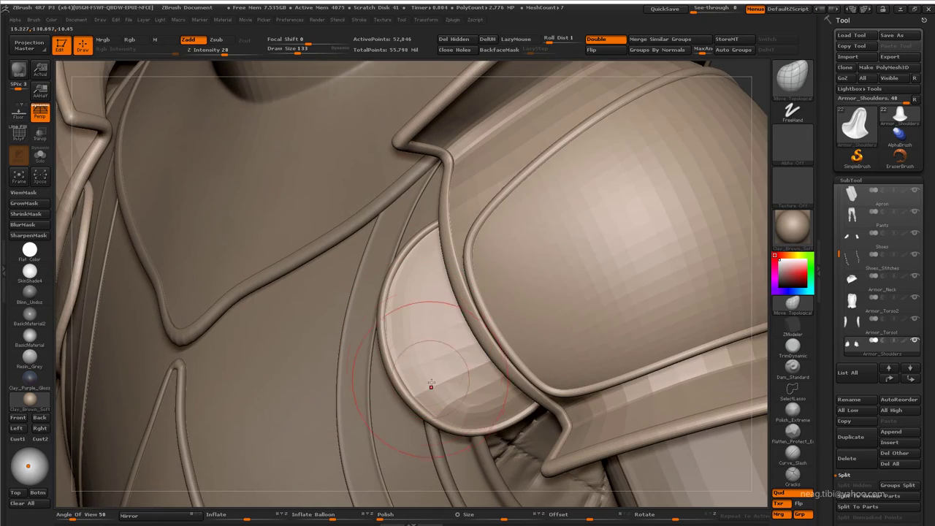
key("f")
left_click_drag(490, 386, 405, 362, "alt")
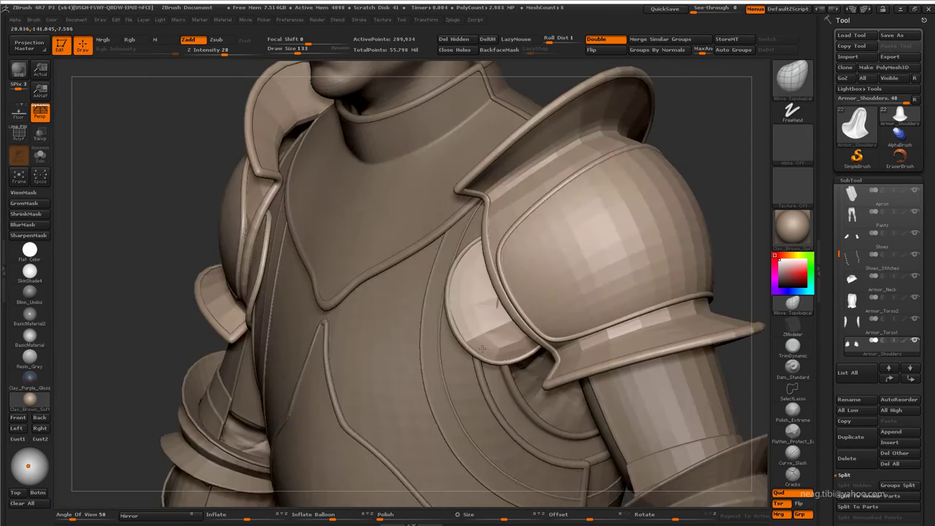
key("shift+d")
key("shift+d")
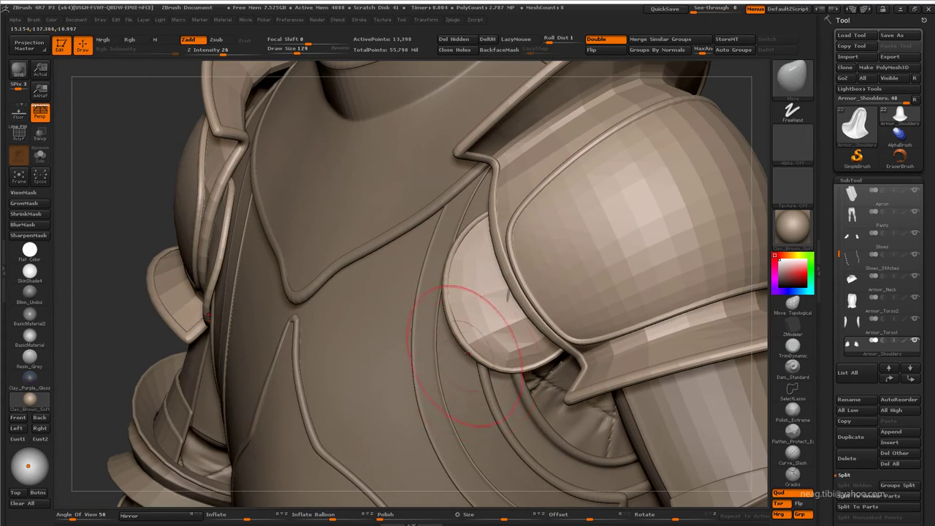
mouse_move(468, 354)
left_mouse_down()
mouse_move(449, 375)
mouse_move(387, 265)
mouse_move(445, 347)
mouse_move(457, 296)
left_mouse_up()
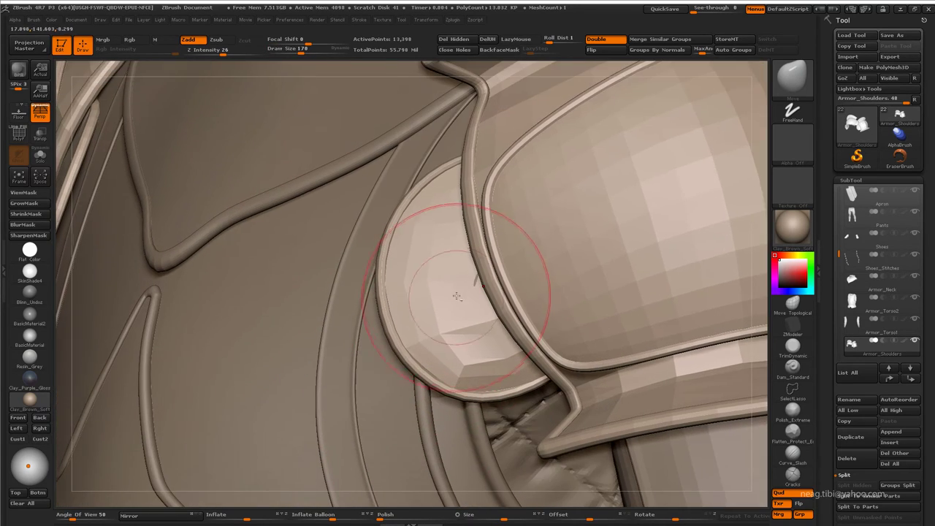
key("f")
mouse_move(604, 211)
left_mouse_down("shift")
mouse_move(607, 238)
mouse_move(512, 241)
left_mouse_up("shift")
Step: Select Armor_Torso2 and inspect its strip edges with PolyFrame, then hide the overlay
left_click(389, 354, "alt")
key("shift+f")
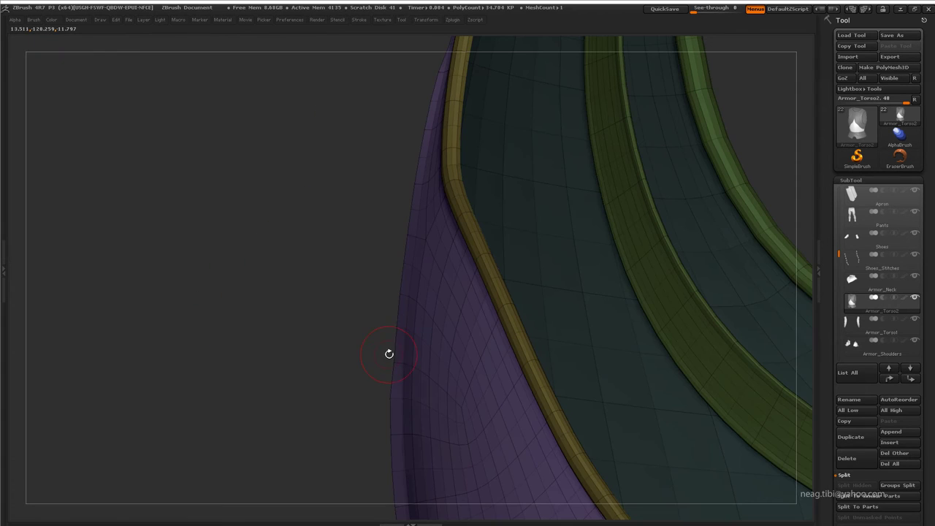
mouse_move(390, 361)
left_mouse_down()
mouse_move(380, 364)
mouse_move(414, 355)
left_mouse_up()
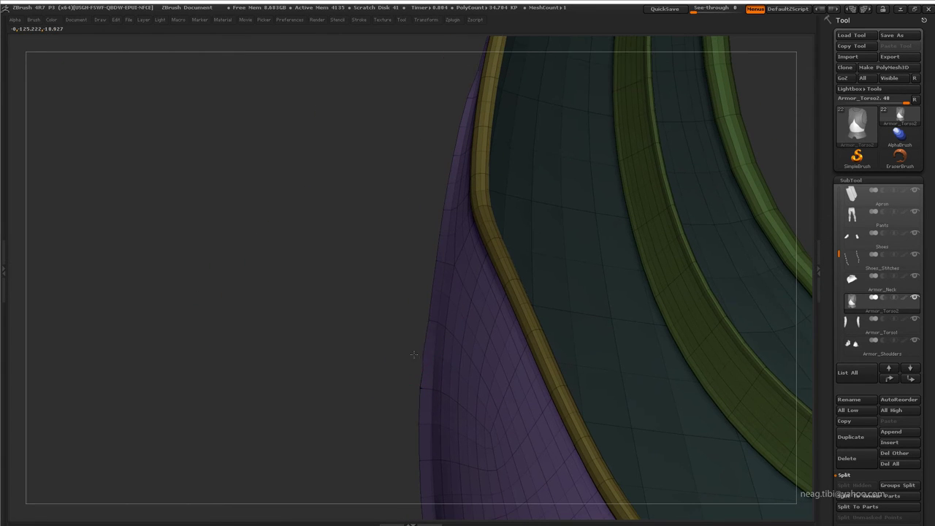
mouse_move(432, 313)
left_mouse_down()
mouse_move(441, 309)
mouse_move(443, 340)
mouse_move(445, 316)
left_mouse_up()
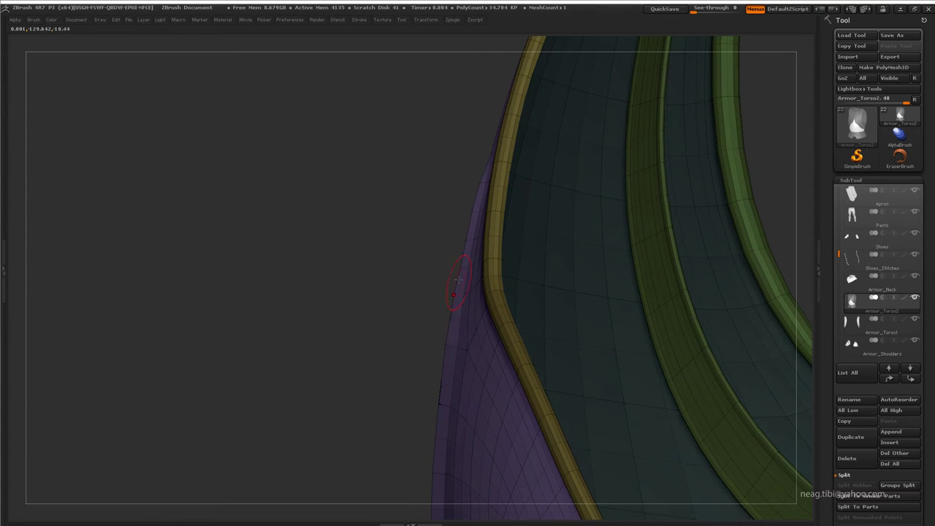
mouse_move(458, 280)
left_mouse_down()
mouse_move(468, 324)
mouse_move(443, 239)
mouse_move(492, 264)
left_mouse_up()
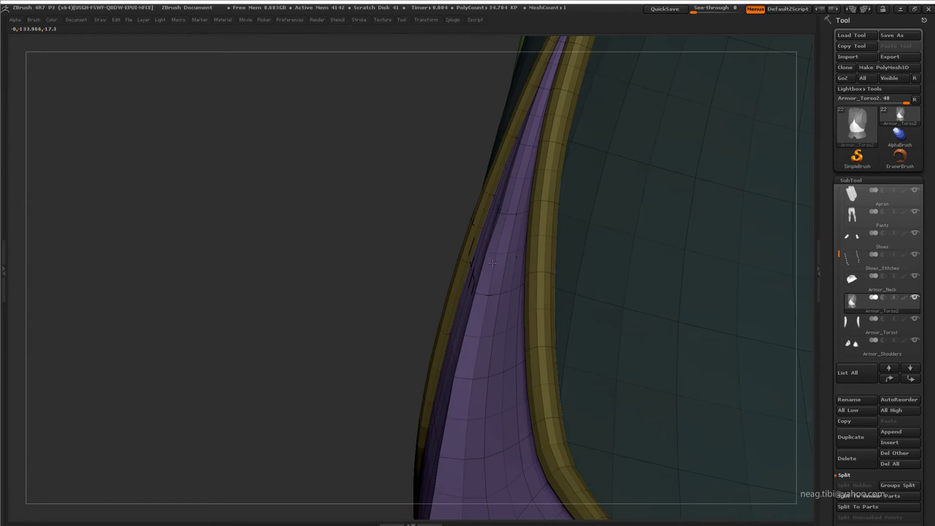
key("shift+f")
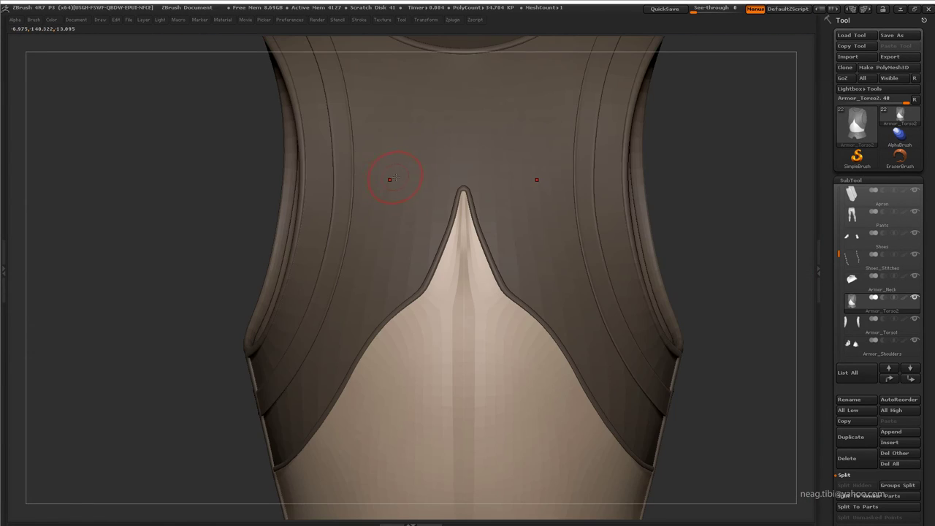
key("Tab")
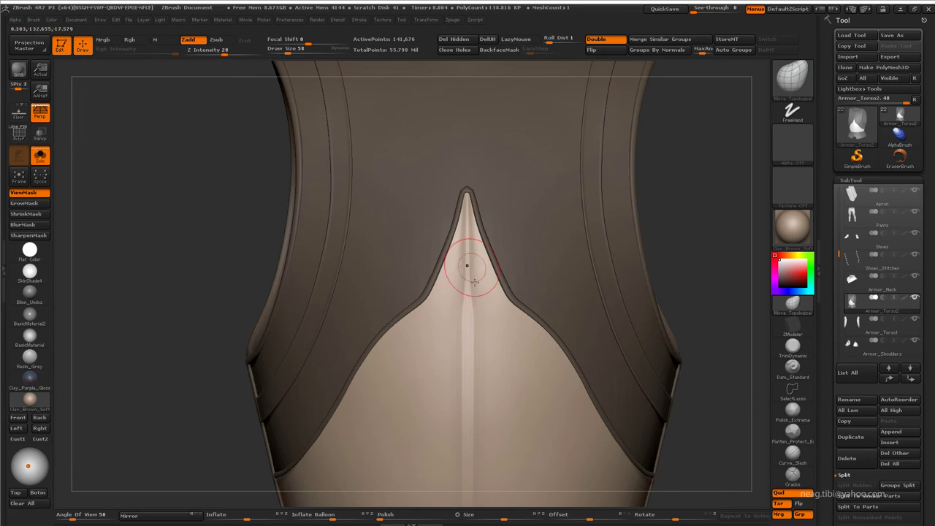
Step: Smooth the chest plate's pointed tip and the lower belt edge
left_click_drag(467, 265, 465, 277)
key("shift")
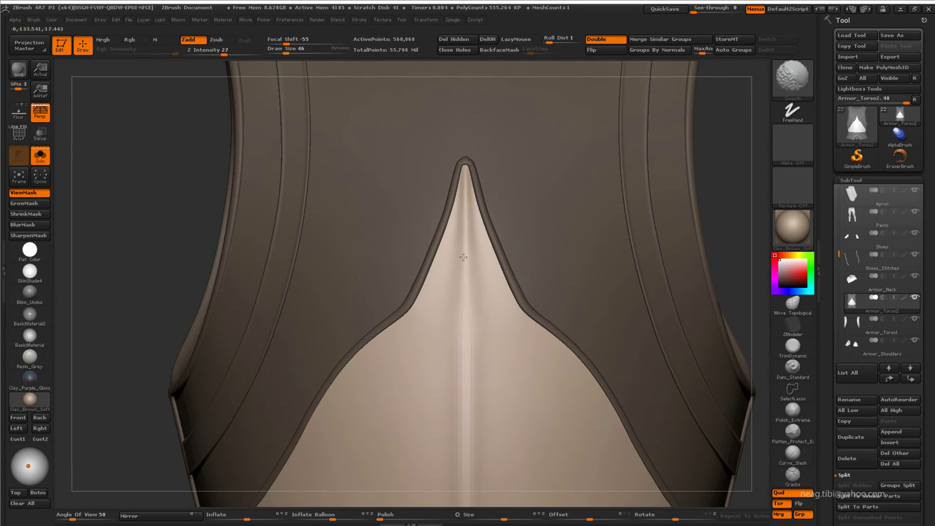
key("f")
mouse_move(426, 146)
left_mouse_down()
mouse_move(431, 256)
mouse_move(476, 378)
mouse_move(469, 377)
left_mouse_up()
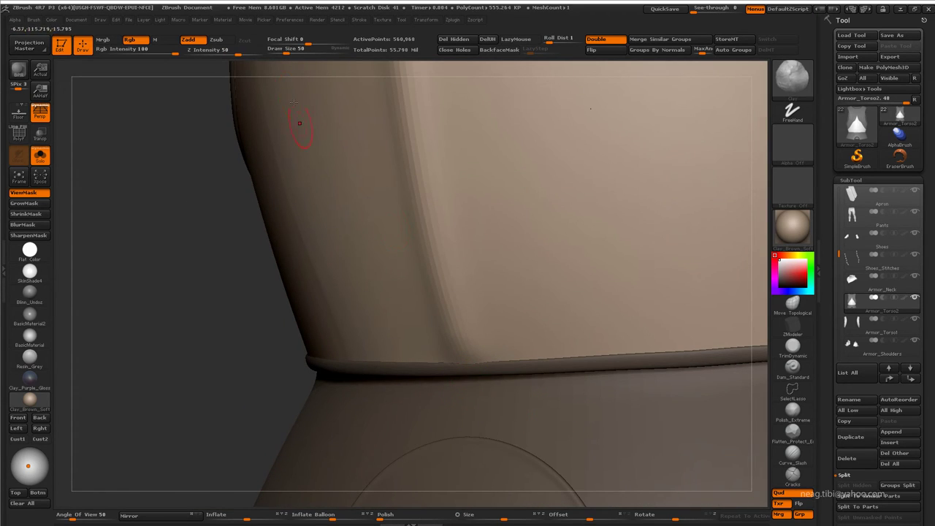
left_click_drag(513, 81, 473, 376)
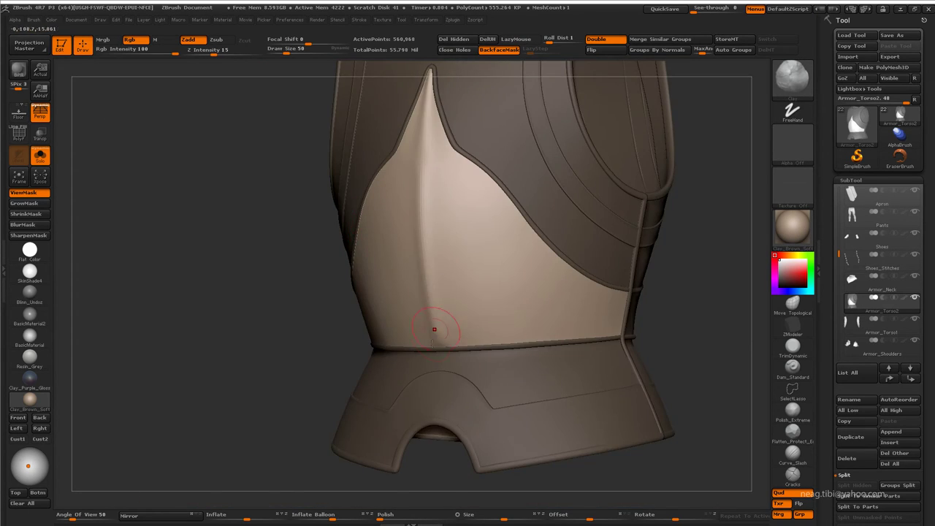
mouse_move(443, 359)
left_mouse_down("alt")
mouse_move(276, 303)
mouse_move(307, 330)
mouse_move(422, 321)
mouse_move(456, 271)
left_mouse_up("alt")
Step: Refine the chest plate with the Standard brush and LazyMouse at a smaller size, checking several angles
key("b")
key("s")
key("t")
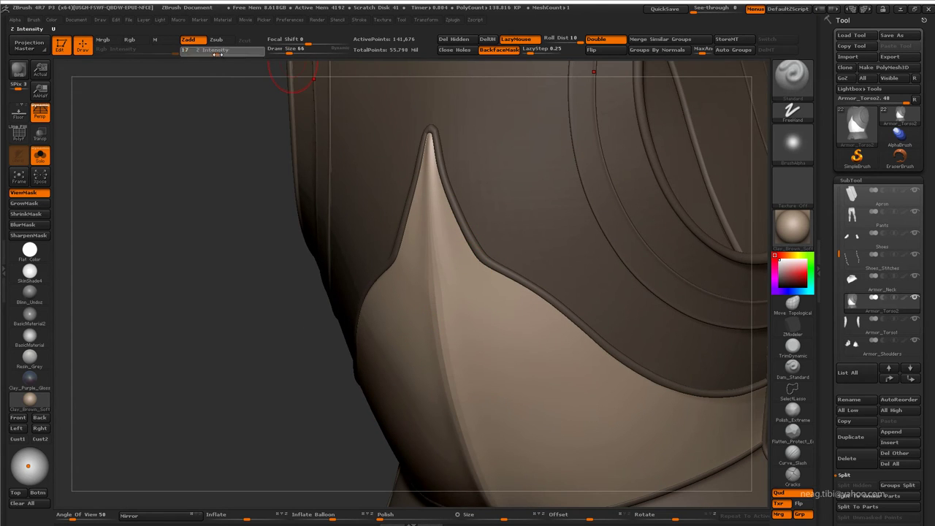
left_click_drag(278, 292, 411, 182)
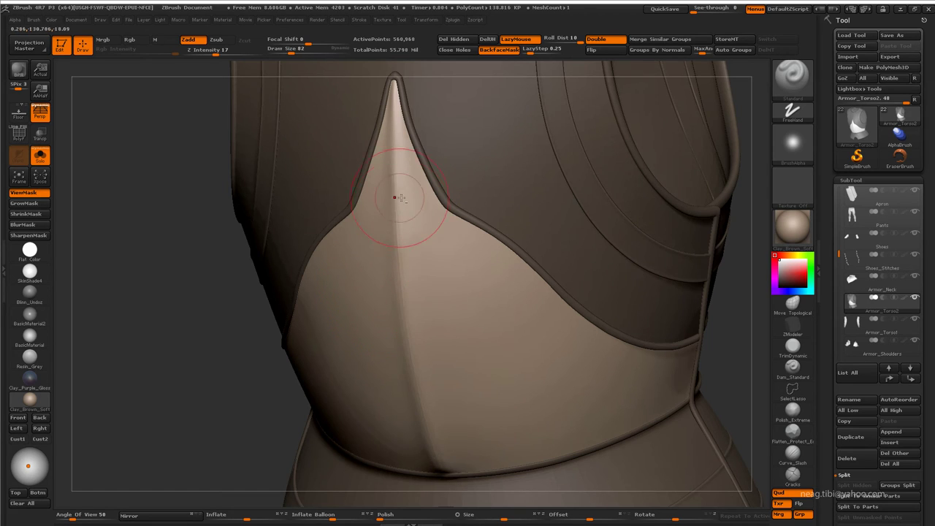
mouse_move(400, 197)
left_mouse_down("alt")
mouse_move(392, 269)
mouse_move(404, 223)
left_mouse_up("alt")
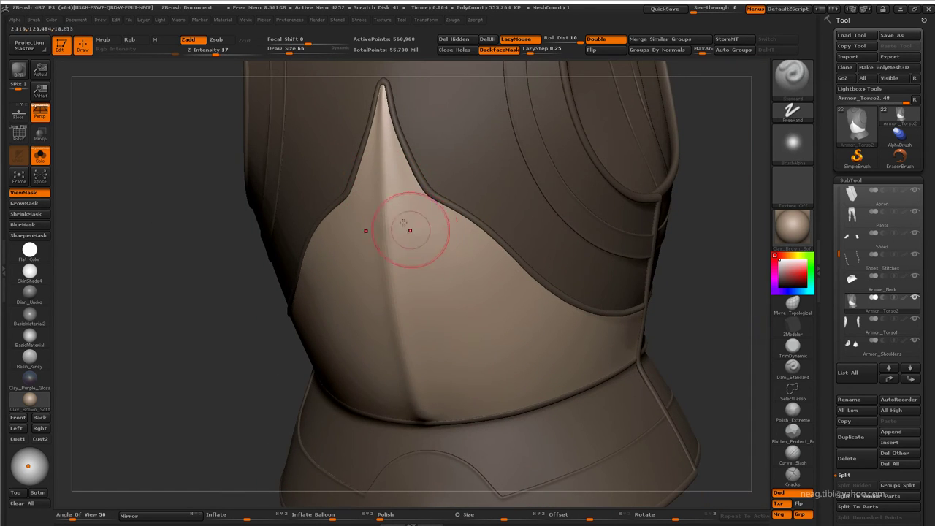
key("bracketleft")
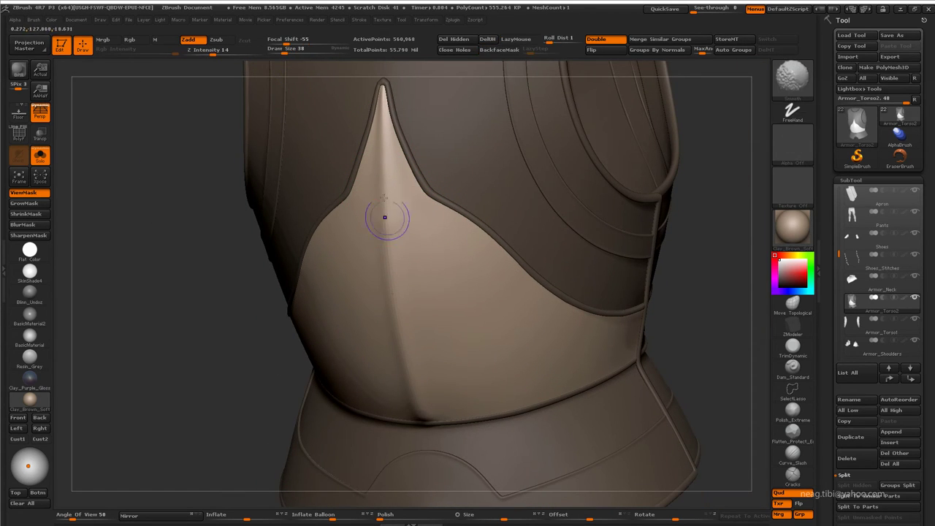
key("f")
left_click_drag(577, 246, 422, 348, "alt")
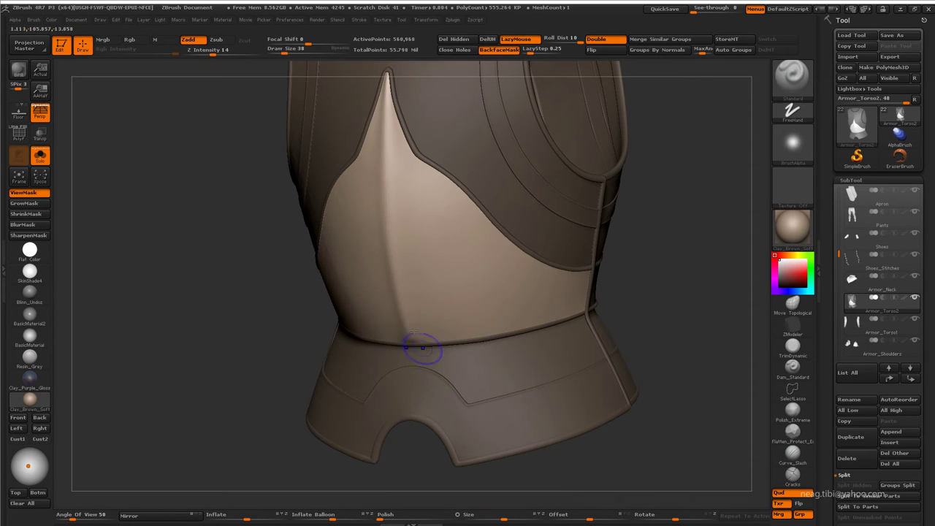
key("f")
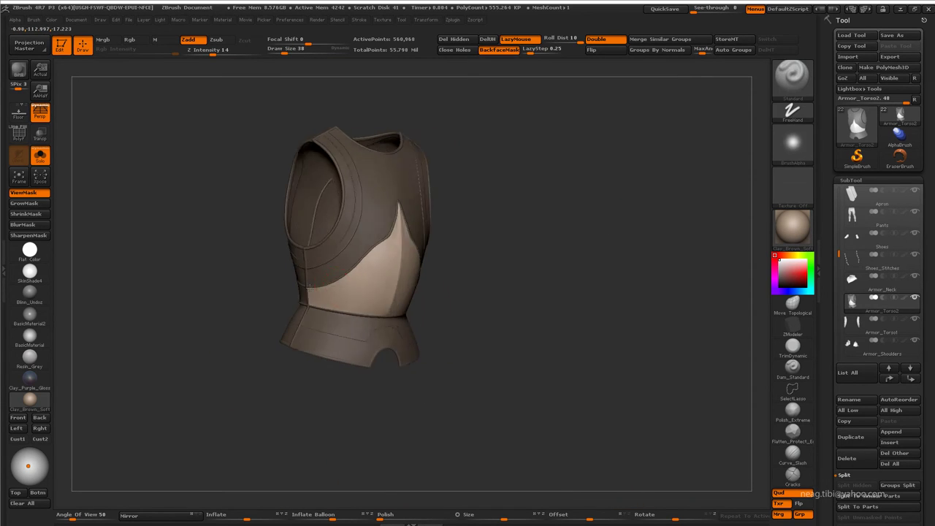
mouse_move(555, 292)
left_mouse_down()
mouse_move(534, 263)
mouse_move(585, 234)
mouse_move(587, 215)
mouse_move(510, 359)
left_mouse_up()
Step: Select the Apron with PolyFrame on and orbit around it between the thigh plates
left_click(410, 302, "alt")
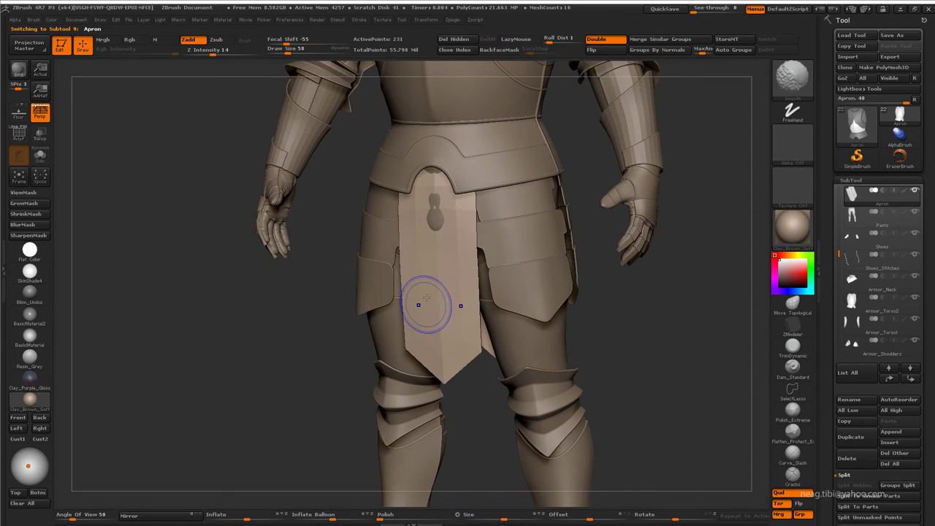
key("shift+f")
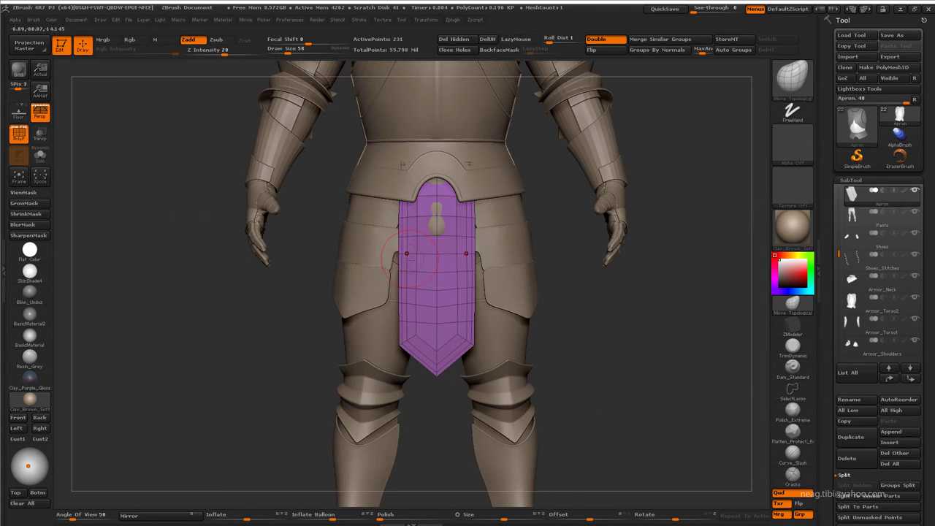
left_click_drag(407, 253, 418, 303)
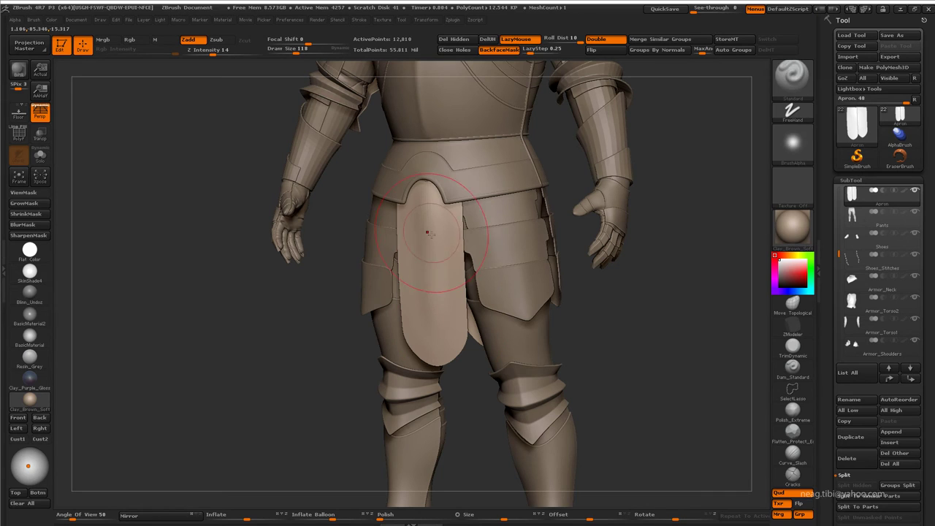
mouse_move(436, 286)
left_mouse_down("shift")
mouse_move(447, 331)
mouse_move(439, 370)
left_mouse_up("shift")
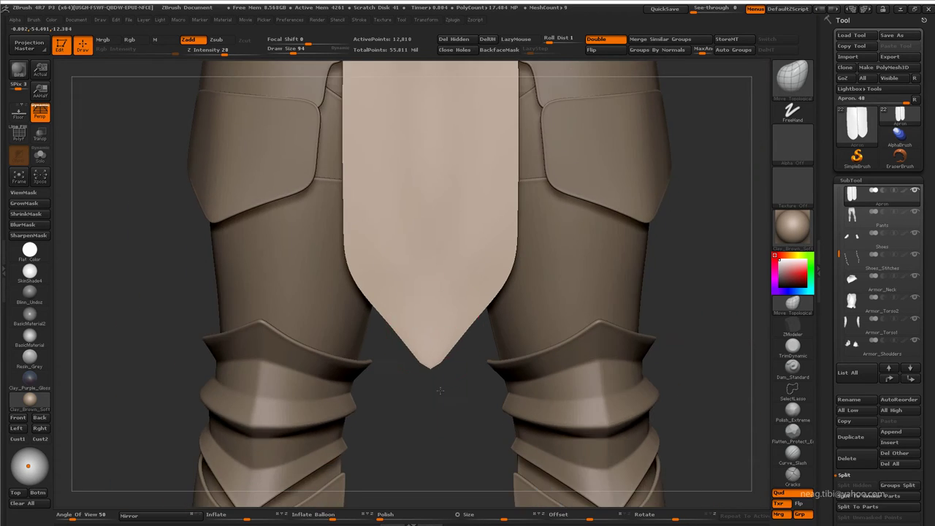
mouse_move(410, 322)
left_mouse_down("alt")
mouse_move(430, 407)
mouse_move(410, 293)
mouse_move(344, 288)
mouse_move(412, 285)
mouse_move(351, 287)
mouse_move(380, 351)
mouse_move(439, 240)
mouse_move(521, 229)
left_mouse_up("alt")
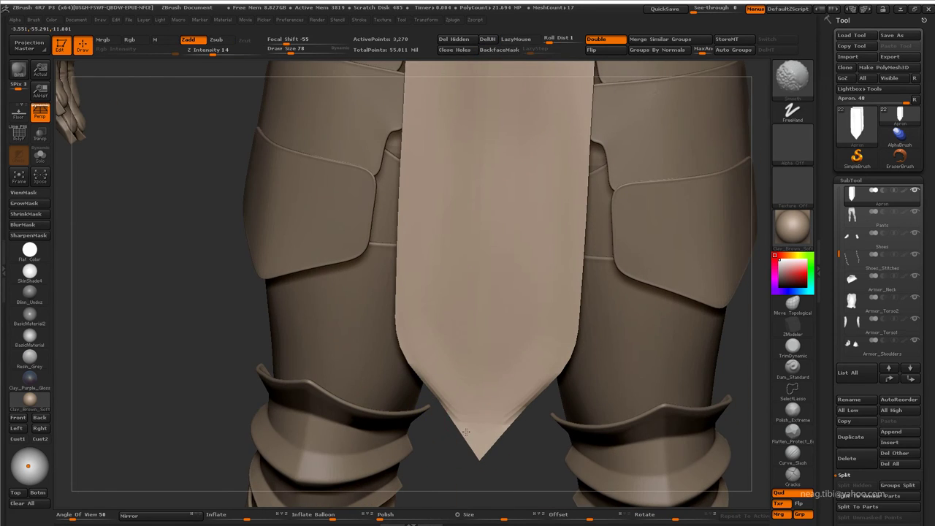
left_click_drag(455, 431, 489, 436)
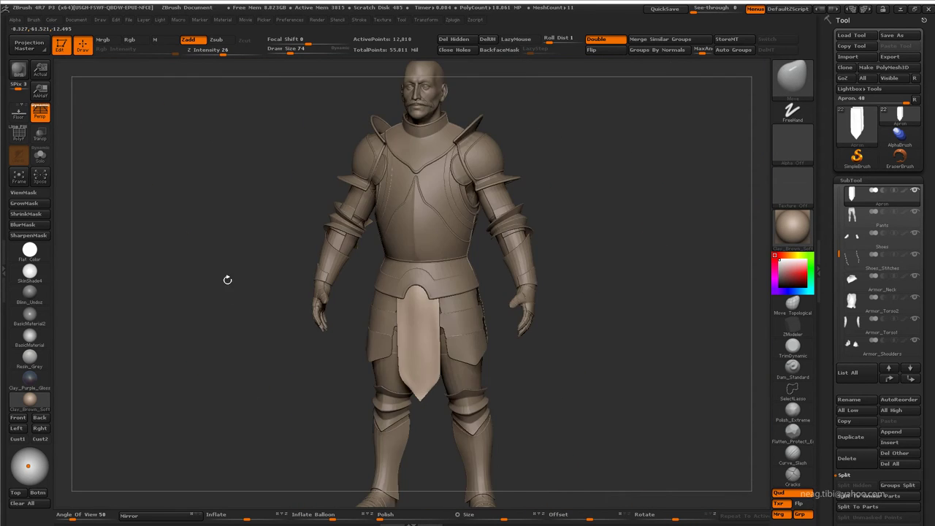
left_click_drag(226, 278, 277, 391)
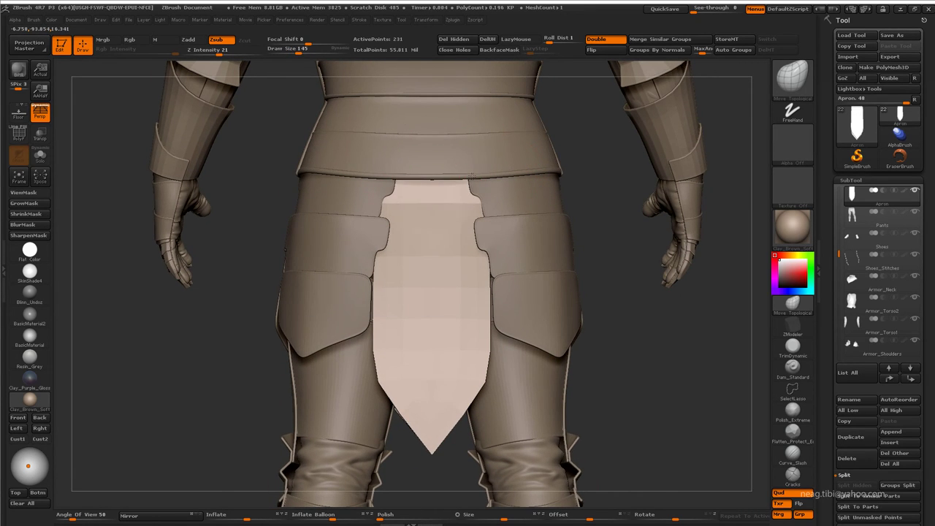
mouse_move(463, 182)
left_mouse_down()
mouse_move(396, 187)
mouse_move(412, 188)
left_mouse_up()
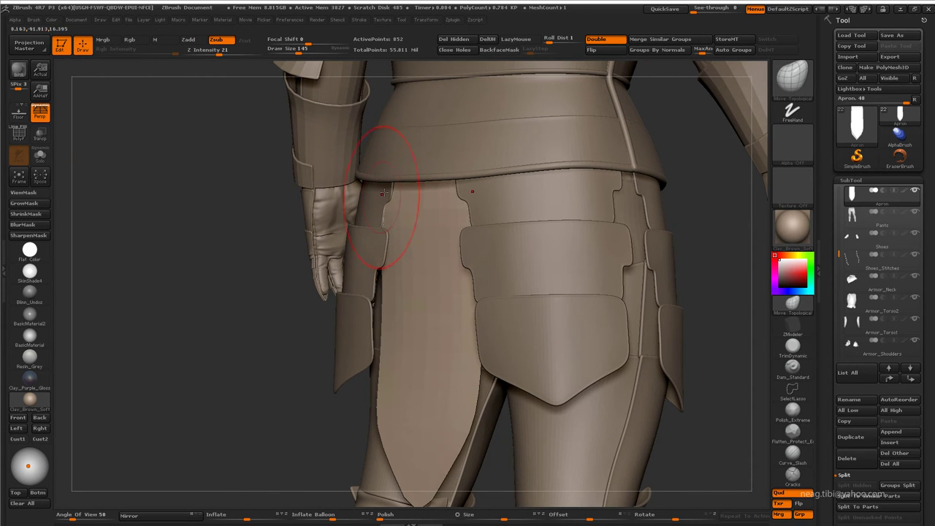
Step: Turn on Double display and select the Armor_Thighs plate
left_click(603, 44)
mouse_move(416, 209)
left_mouse_down()
mouse_move(437, 116)
mouse_move(516, 143)
mouse_move(524, 267)
mouse_move(550, 128)
left_mouse_up()
left_click(437, 116, "alt")
left_click(515, 143, "alt")
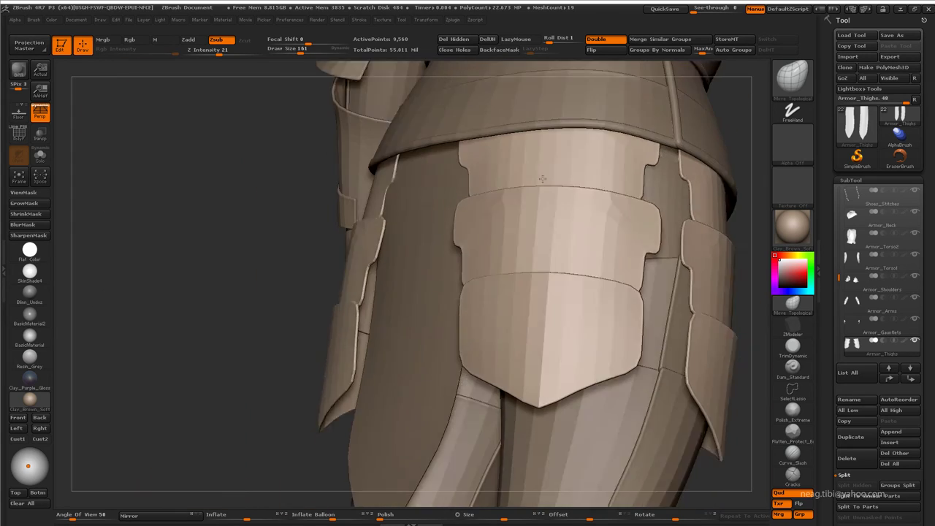
Step: Solo Armor_Torso2, drop it to its lowest subdivision level, inspect it, then unsolo
key("ctrl+shift+s")
mouse_move(512, 167)
left_mouse_down()
mouse_move(638, 212)
mouse_move(463, 357)
mouse_move(294, 307)
mouse_move(470, 294)
left_mouse_up()
key("shift+d")
left_click_drag(390, 329, 439, 313)
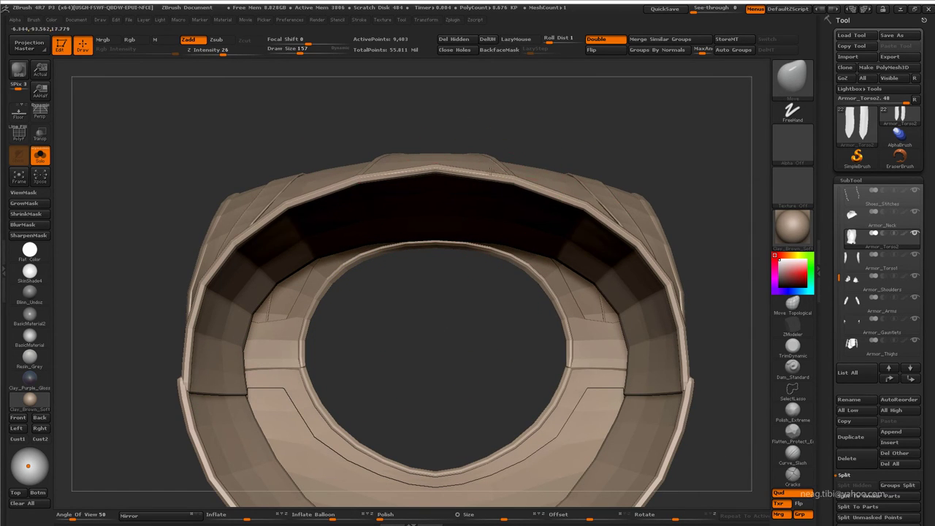
mouse_move(409, 292)
left_mouse_down()
mouse_move(288, 286)
mouse_move(291, 354)
mouse_move(334, 338)
mouse_move(526, 180)
mouse_move(507, 315)
mouse_move(532, 394)
left_mouse_up()
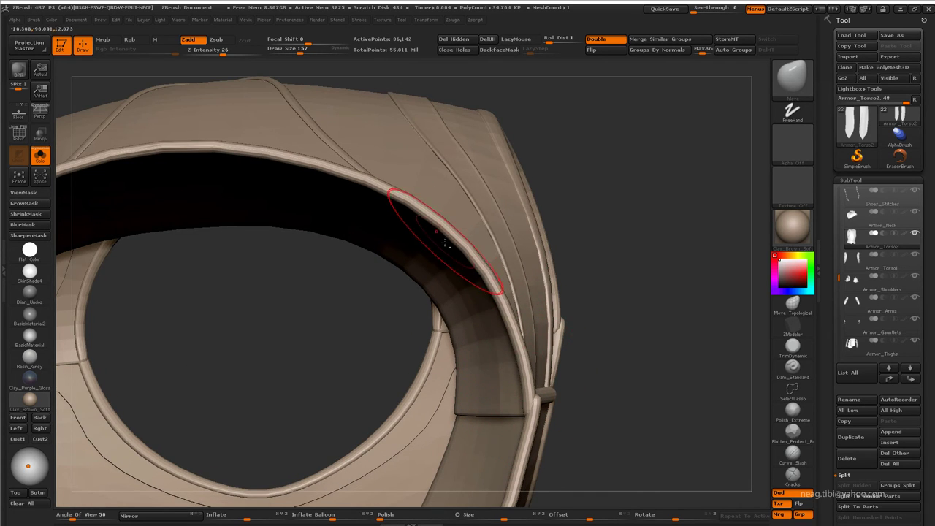
mouse_move(445, 244)
left_mouse_down()
mouse_move(375, 344)
mouse_move(548, 407)
mouse_move(575, 344)
mouse_move(564, 329)
mouse_move(605, 293)
mouse_move(468, 322)
mouse_move(376, 355)
mouse_move(362, 333)
mouse_move(409, 322)
mouse_move(464, 341)
mouse_move(544, 321)
left_mouse_up()
key("p")
Step: Select Armor_Thighs and check from below how its plates tuck under the belt
key("space")
key("space")
mouse_move(311, 67)
left_mouse_down()
mouse_move(409, 182)
mouse_move(475, 296)
left_mouse_up()
left_click(433, 302, "alt")
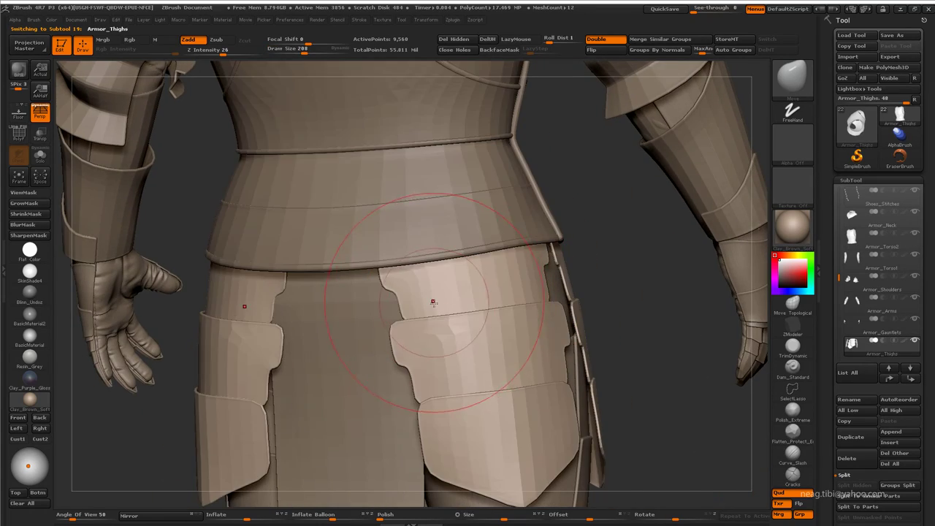
left_click_drag(384, 283, 414, 292)
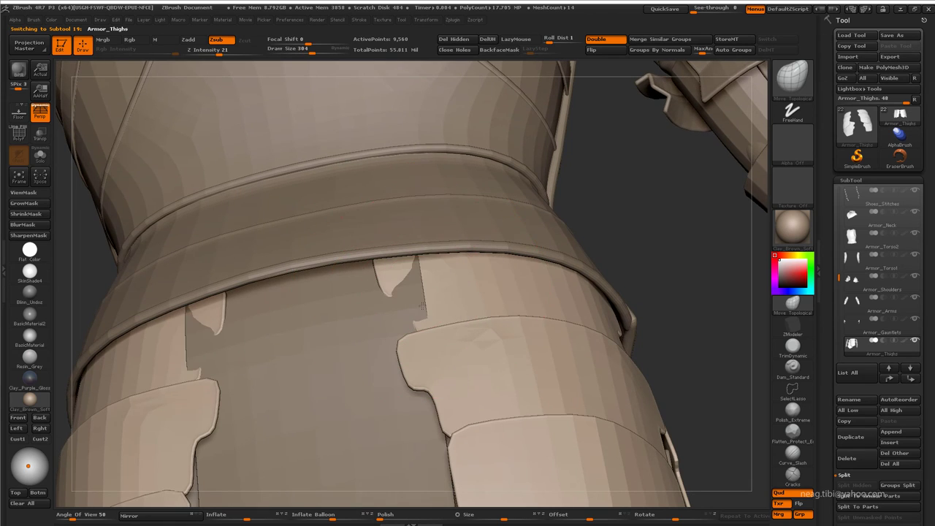
key("alt")
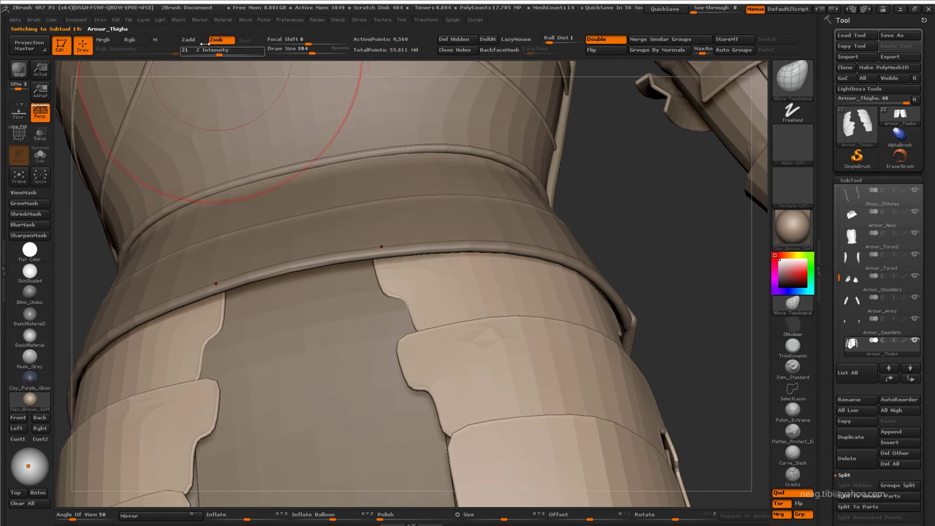
mouse_move(418, 279)
left_mouse_down()
mouse_move(407, 259)
mouse_move(440, 374)
mouse_move(468, 365)
mouse_move(415, 286)
mouse_move(441, 316)
mouse_move(480, 236)
mouse_move(545, 241)
left_mouse_up()
left_click(479, 236, "alt")
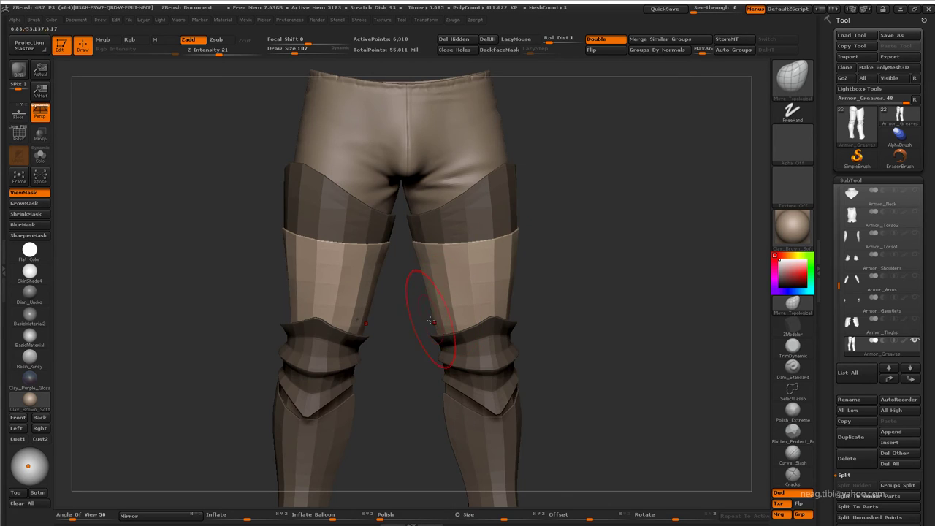
Step: Inspect the greaves' wireframe, then hide it and subdivide the greaves twice to smooth them
left_click_drag(431, 320, 496, 211)
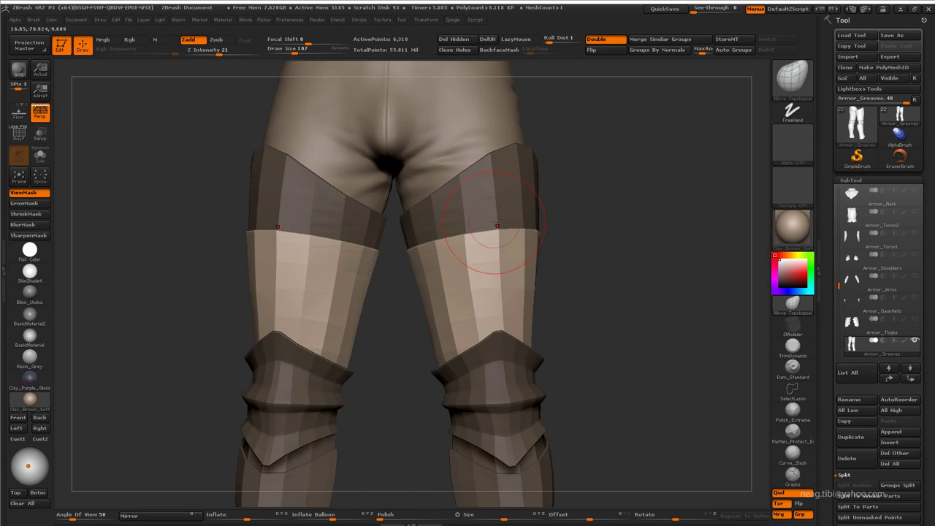
key("shift+f")
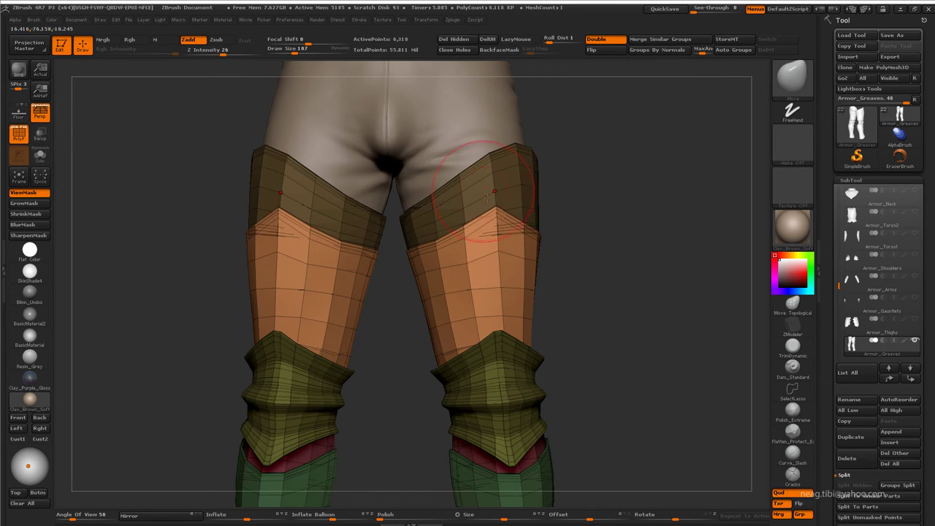
mouse_move(488, 195)
left_mouse_down()
mouse_move(559, 221)
mouse_move(622, 203)
mouse_move(623, 218)
mouse_move(482, 194)
mouse_move(620, 190)
left_mouse_up()
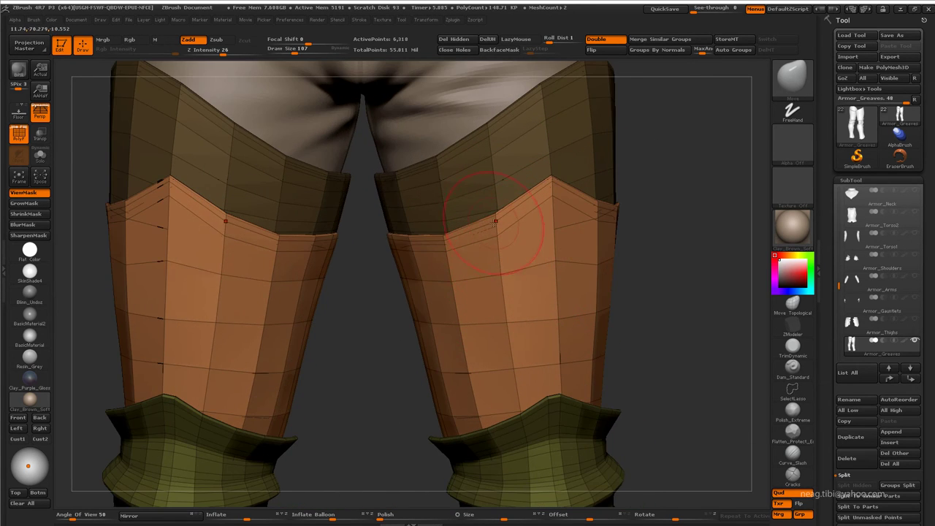
mouse_move(531, 256)
left_mouse_down()
mouse_move(476, 201)
mouse_move(548, 261)
left_mouse_up()
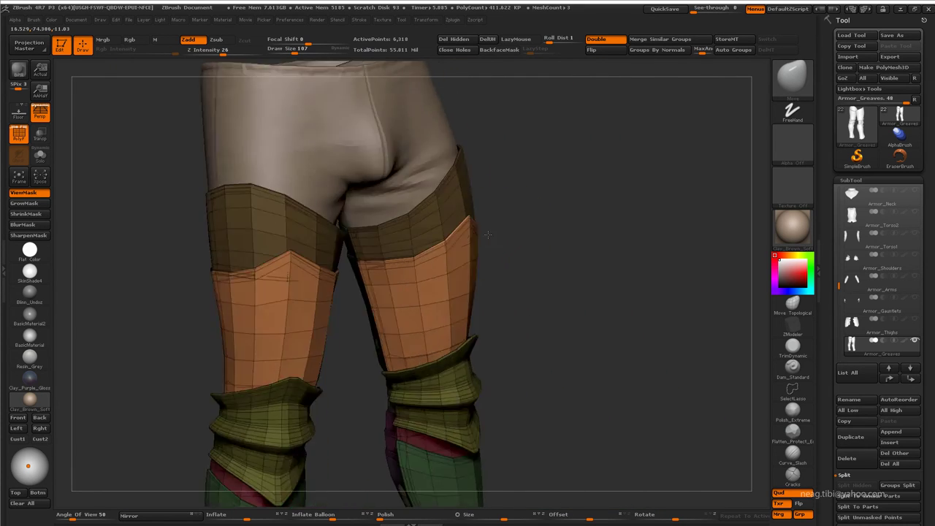
key("shift+f")
key("d")
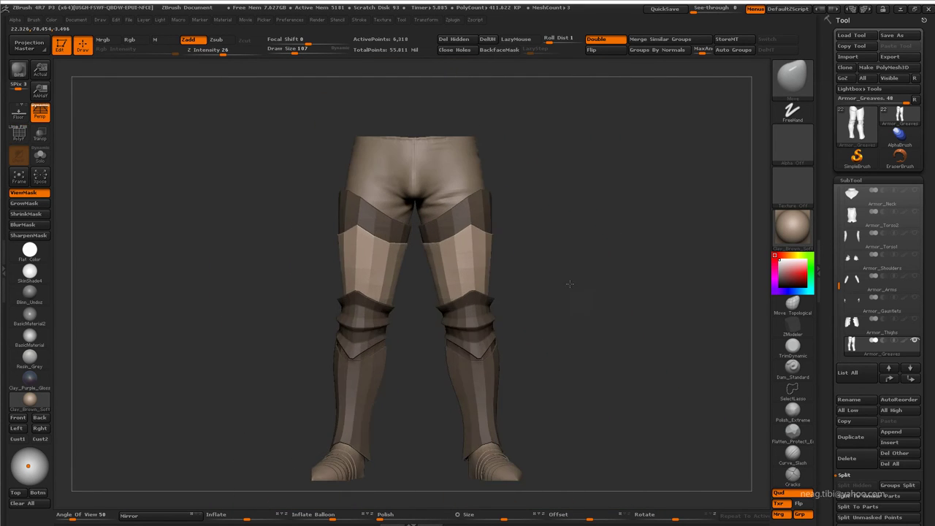
left_click_drag(552, 254, 495, 324, "alt")
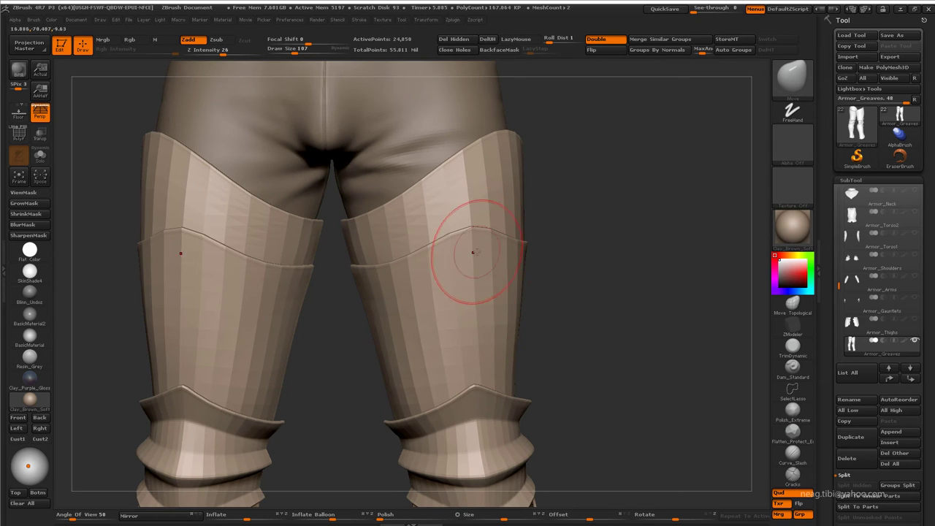
mouse_move(474, 252)
left_mouse_down("alt")
mouse_move(470, 240)
mouse_move(502, 250)
mouse_move(438, 255)
mouse_move(426, 206)
mouse_move(485, 247)
mouse_move(340, 307)
mouse_move(591, 253)
mouse_move(613, 225)
mouse_move(439, 250)
mouse_move(422, 185)
mouse_move(443, 202)
left_mouse_up("alt")
key("ctrl+d")
Step: Examine the greave plate's pointed tip up close with a smaller brush, then frame both legs from the side
left_click_drag(492, 318, 448, 313)
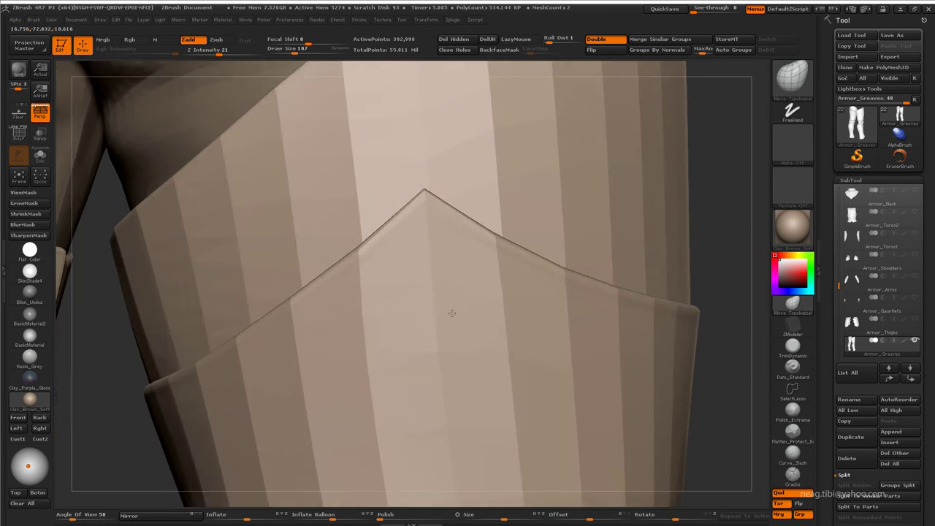
right_click(422, 183)
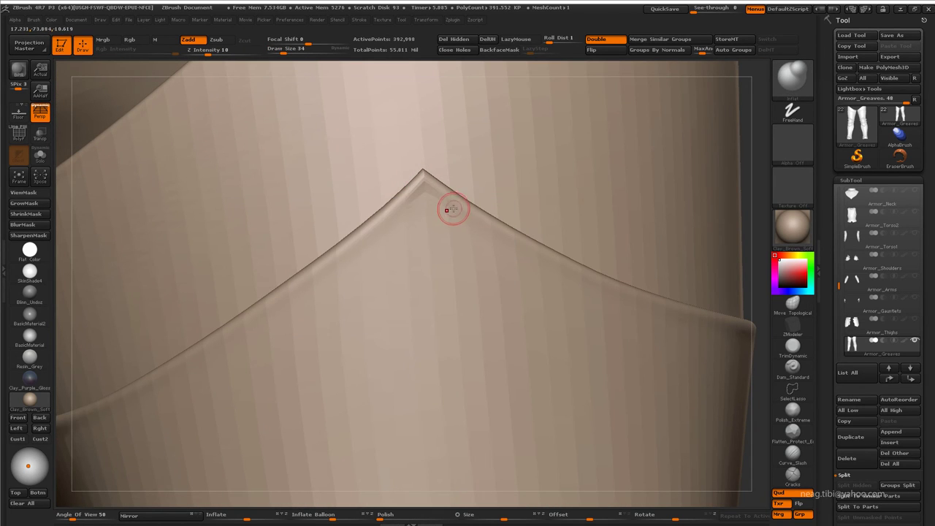
key("f")
mouse_move(568, 205)
left_mouse_down("alt")
mouse_move(401, 310)
mouse_move(344, 317)
mouse_move(449, 376)
mouse_move(423, 384)
left_mouse_up("alt")
Step: Drop the greaves to their lowest subdivision level and switch to the Move brush
key("shift+d")
key("shift+d")
key("shift+d")
key("b")
key("m")
key("v")
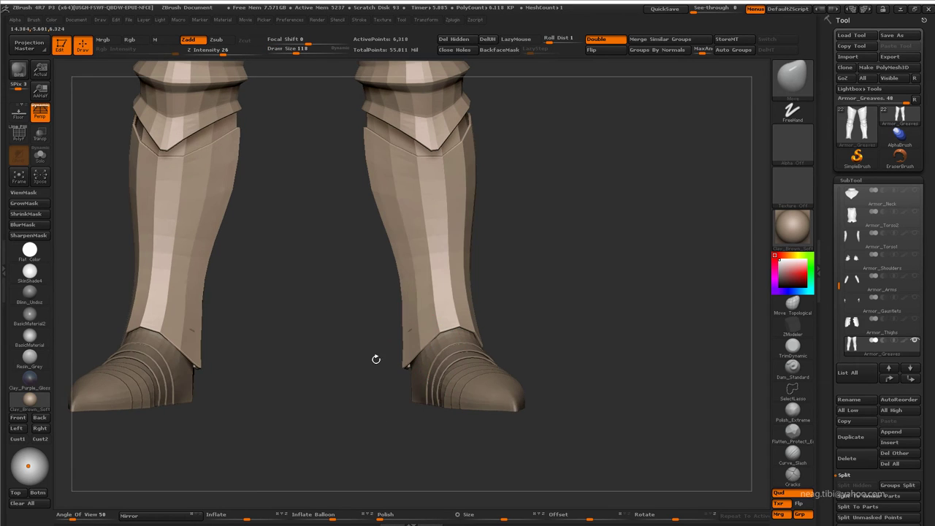
mouse_move(376, 359)
left_mouse_down("alt")
mouse_move(386, 341)
mouse_move(435, 329)
mouse_move(451, 306)
mouse_move(397, 333)
mouse_move(403, 324)
mouse_move(471, 322)
mouse_move(489, 283)
mouse_move(434, 286)
mouse_move(448, 309)
left_mouse_up("alt")
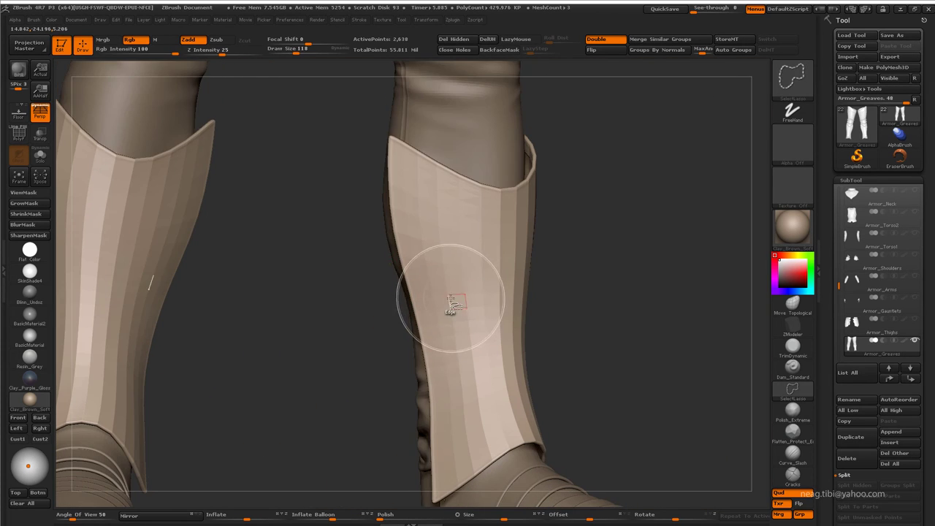
Step: Solo the greave plates, lasso-hide a thin strip along the plate edge, then unhide the rest
key("shift+ctrl+s")
left_click_drag(373, 317, 374, 426)
left_click_drag(374, 418, 384, 319)
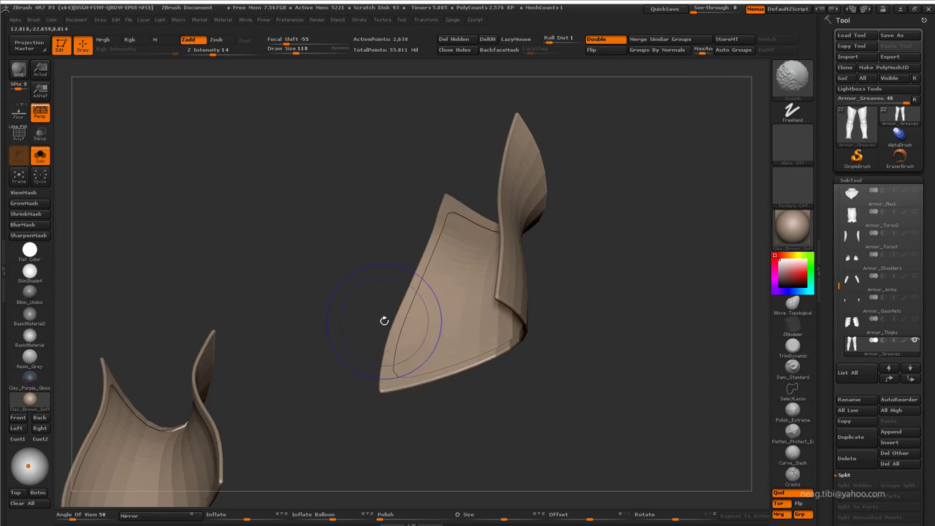
key("shift+f")
key("shift+d")
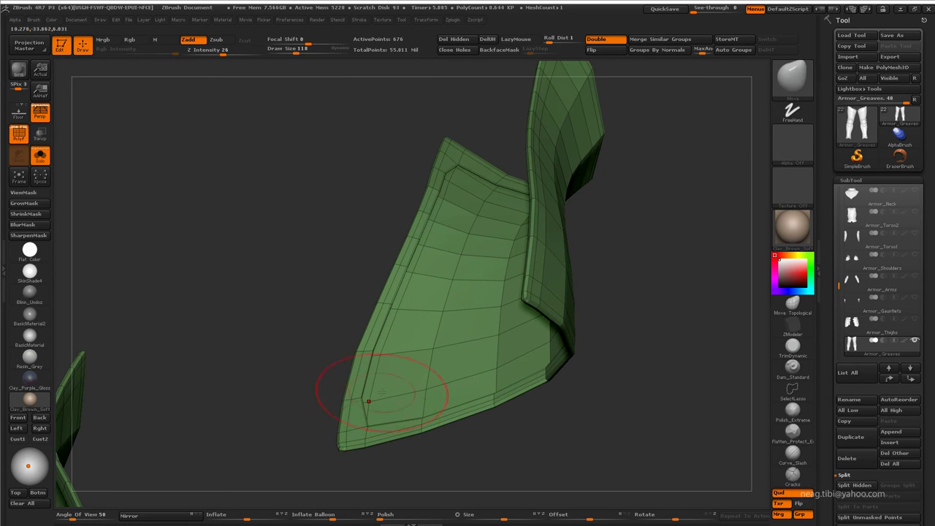
left_click(359, 444, "ctrl+shift")
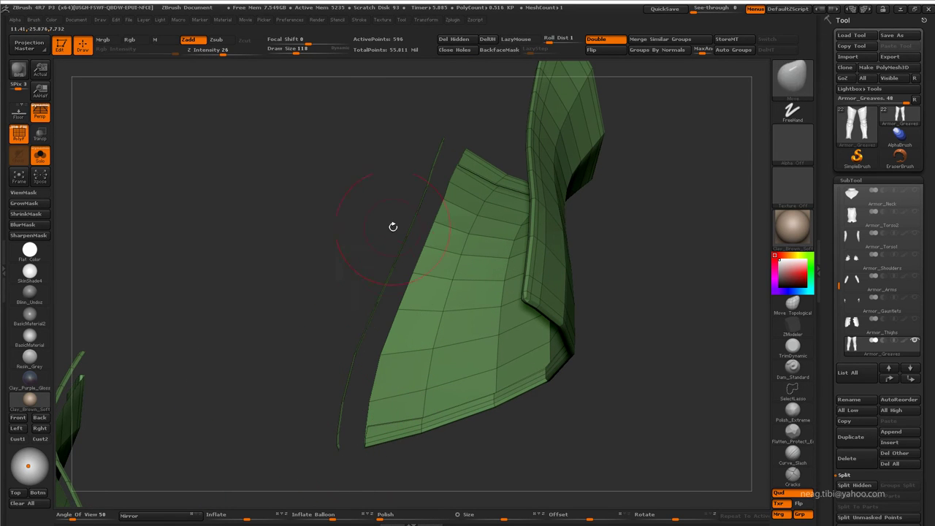
left_click_drag(369, 355, 365, 360, "ctrl+alt+shift")
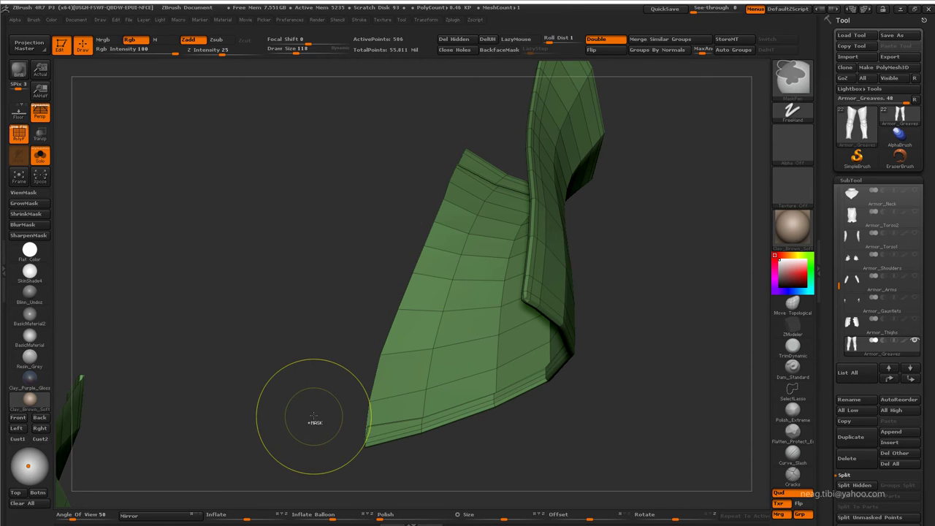
left_click_drag(313, 417, 576, 213)
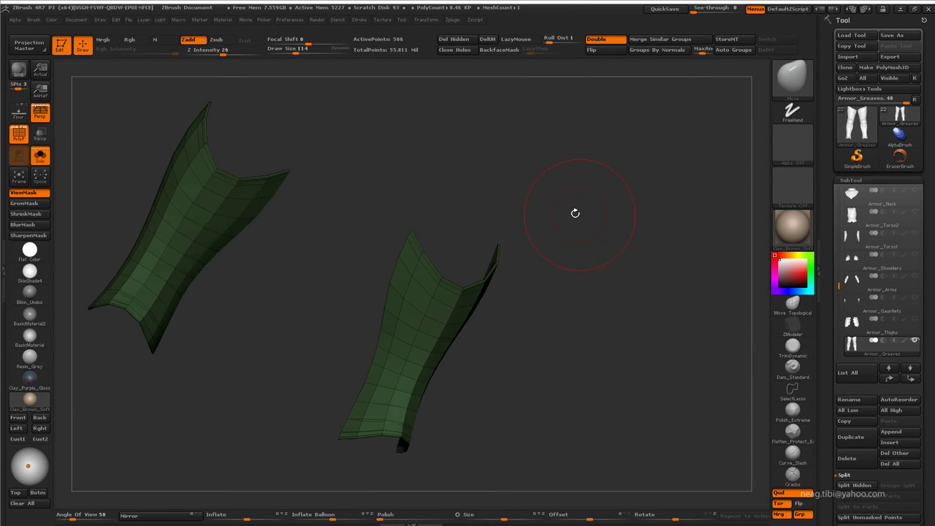
left_click(612, 274, "ctrl+shift")
Step: Mask the greave edge strip, then blur and sharpen the mask into a crisp band
key("w")
left_click_drag(338, 251, 393, 252)
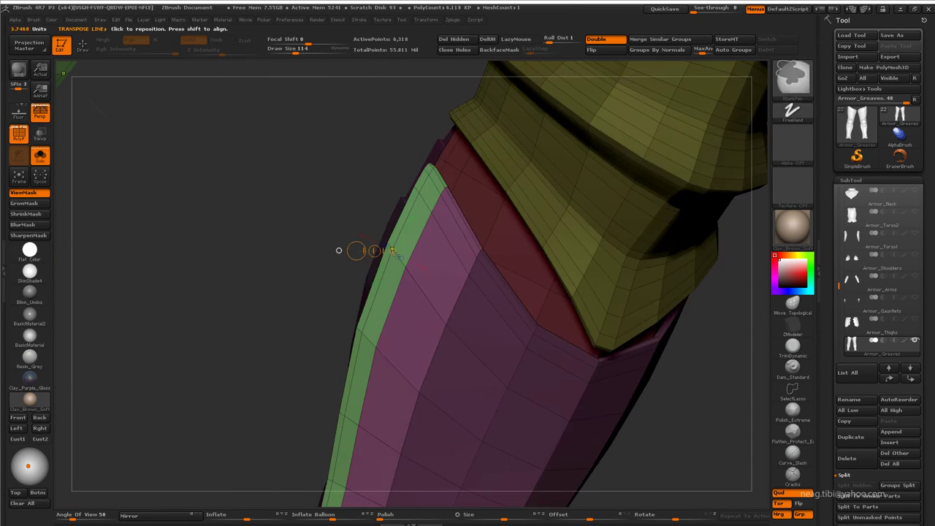
key("shift+f")
mouse_move(307, 323)
left_mouse_down()
mouse_move(326, 348)
mouse_move(363, 278)
left_mouse_up()
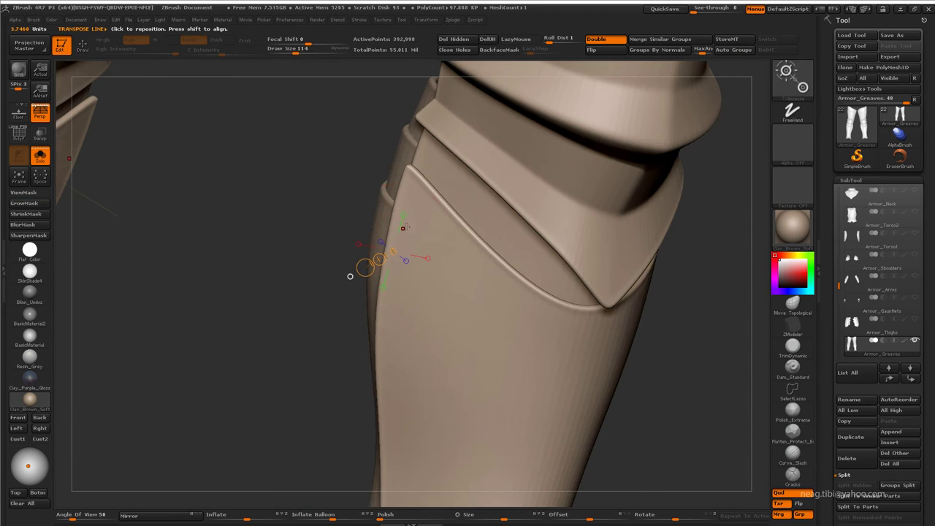
left_click(355, 256, "ctrl")
left_click(40, 225)
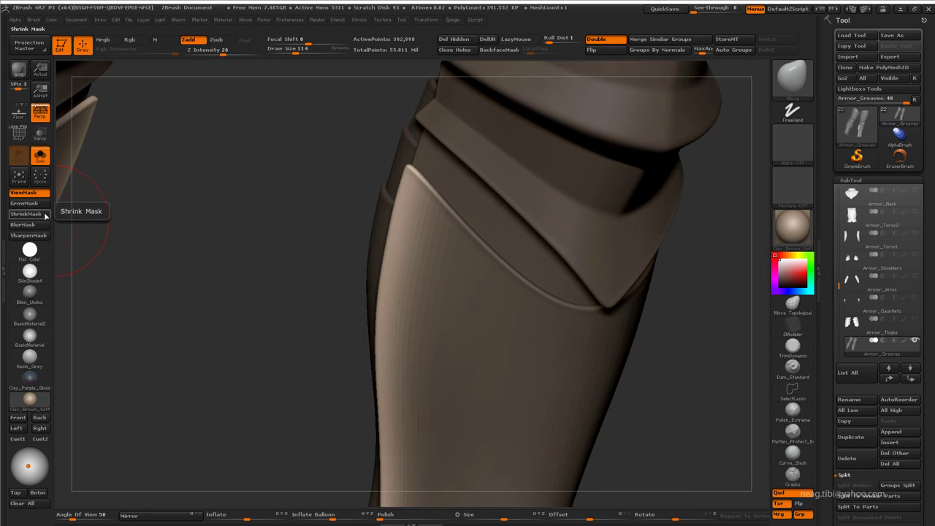
left_click(43, 236)
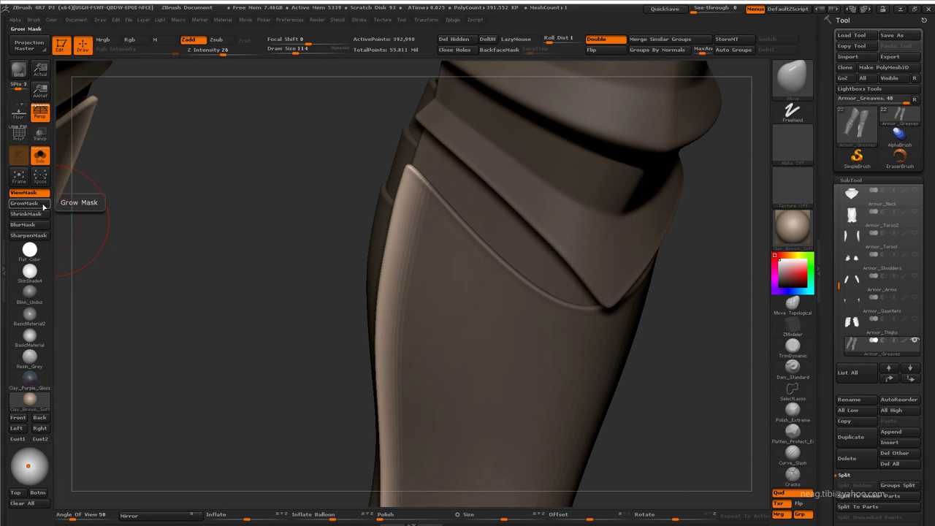
Step: Bend both greaves' side edges with Transpose lines to follow the calf, clear the mask, and lower subdivision
key("f")
left_click_drag(303, 296, 384, 359)
key("w")
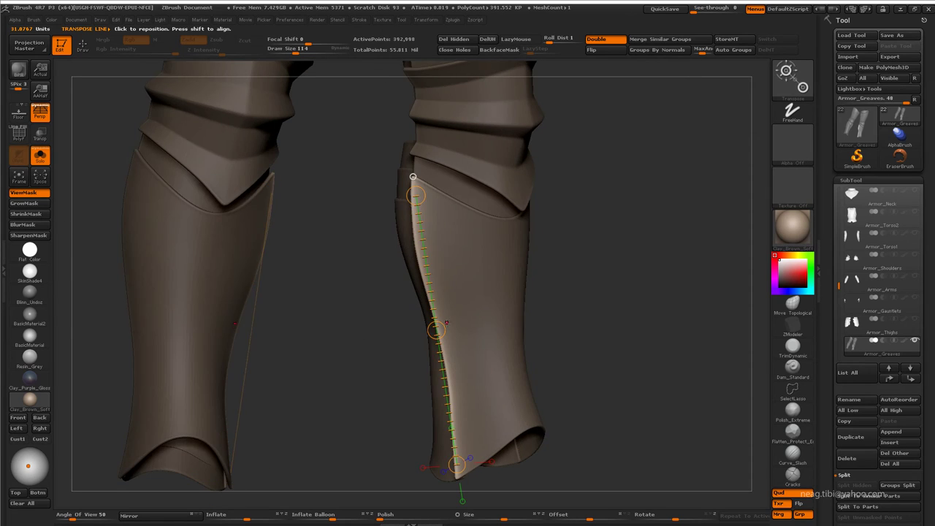
left_click_drag(392, 351, 439, 352)
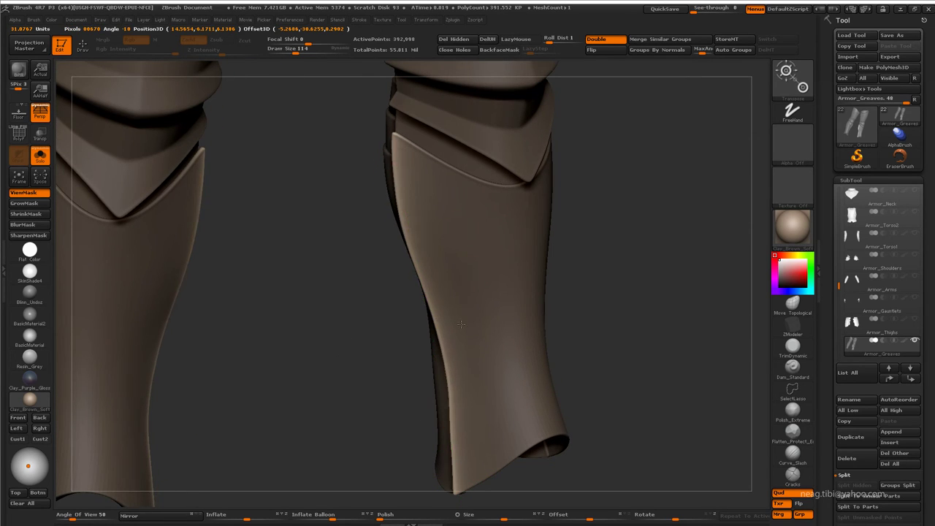
mouse_move(528, 416)
left_mouse_down("shift")
mouse_move(345, 381)
mouse_move(403, 304)
mouse_move(478, 296)
mouse_move(412, 304)
mouse_move(314, 247)
mouse_move(210, 275)
left_mouse_up("shift")
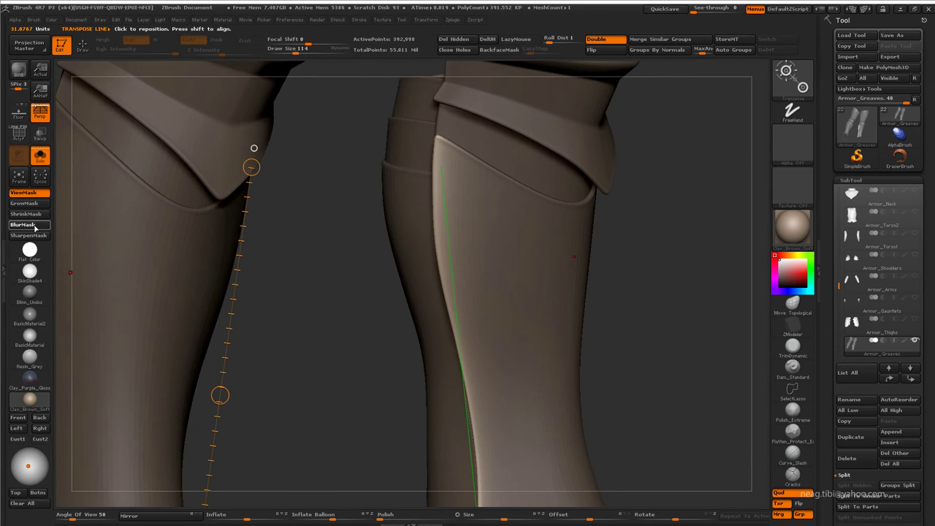
left_click_drag(329, 321, 456, 329)
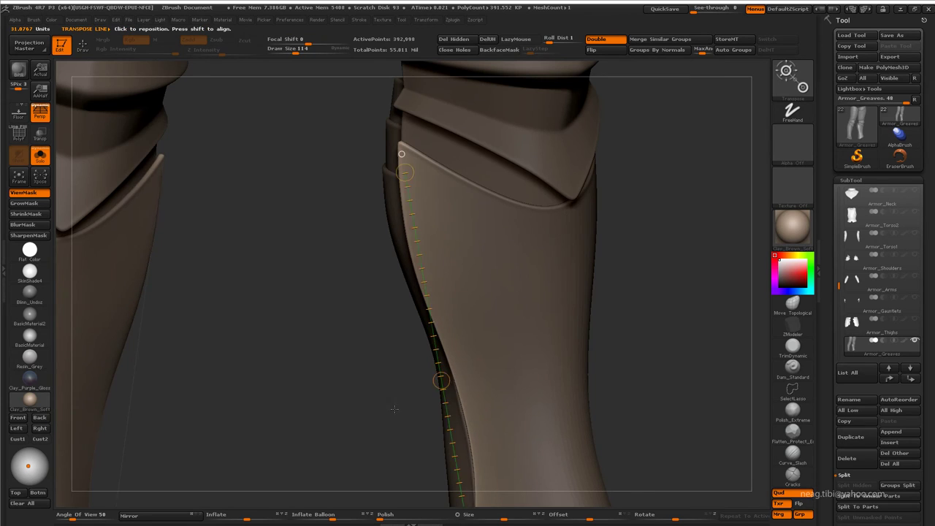
mouse_move(394, 409)
left_mouse_down("alt")
mouse_move(387, 380)
mouse_move(380, 410)
mouse_move(338, 405)
left_mouse_up("alt")
mouse_move(358, 337)
left_mouse_down()
mouse_move(341, 358)
mouse_move(410, 362)
left_mouse_up()
key("shift+d")
Step: Raise the greaves' subdivision and inspect them from side, front and top-rim angles
key("d")
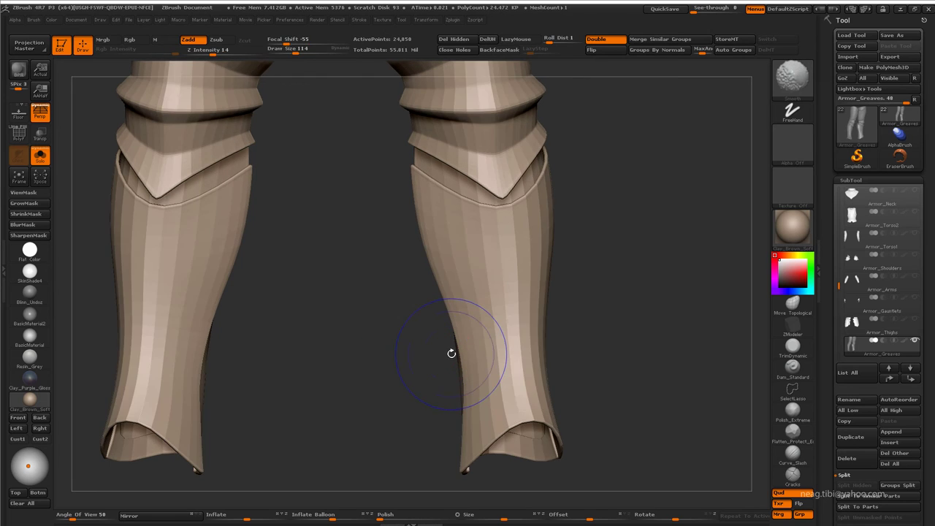
key("shift+d")
key("space")
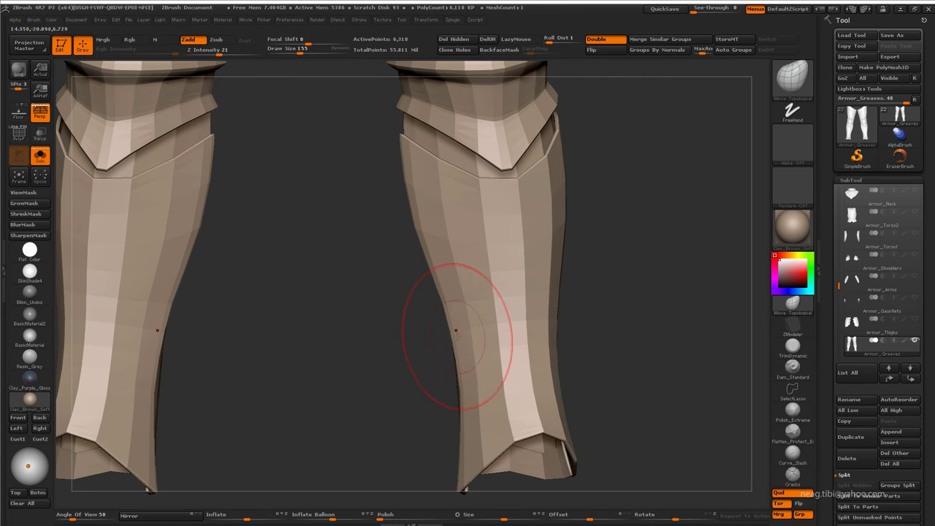
mouse_move(396, 194)
left_mouse_down()
mouse_move(446, 259)
mouse_move(370, 415)
mouse_move(344, 303)
left_mouse_up()
key("d")
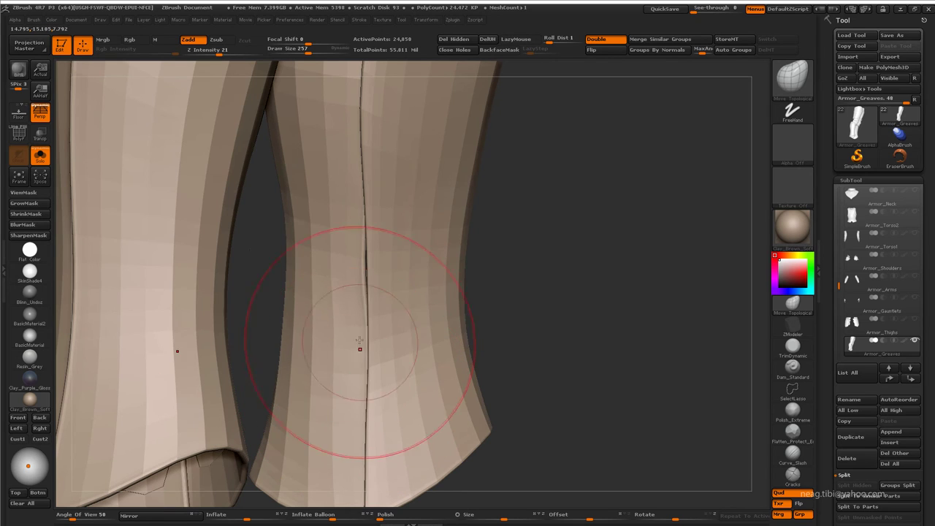
mouse_move(352, 253)
left_mouse_down()
mouse_move(290, 307)
mouse_move(370, 328)
mouse_move(379, 279)
mouse_move(397, 266)
mouse_move(324, 176)
mouse_move(536, 271)
mouse_move(443, 402)
mouse_move(386, 229)
mouse_move(549, 231)
mouse_move(511, 234)
mouse_move(603, 210)
mouse_move(449, 209)
mouse_move(420, 194)
left_mouse_up()
right_click_drag(420, 194, 426, 221)
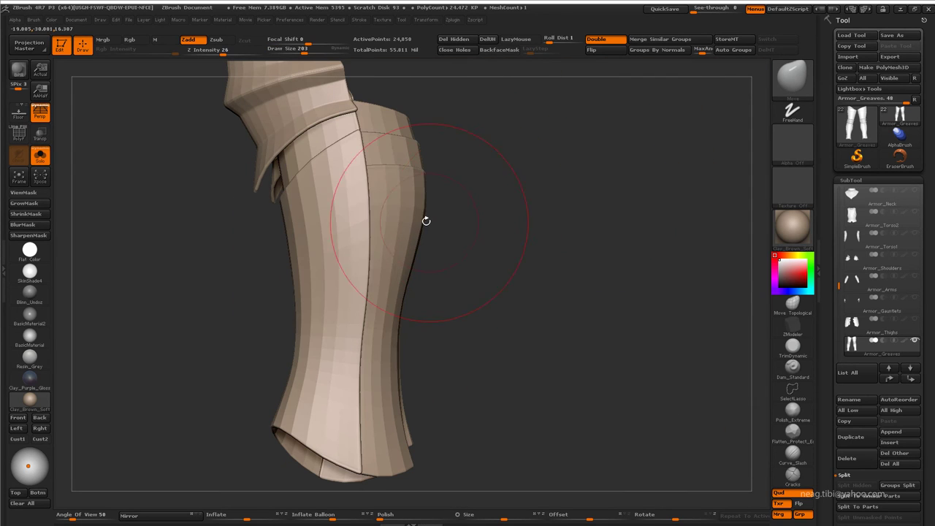
mouse_move(482, 263)
left_mouse_down()
mouse_move(319, 278)
mouse_move(428, 241)
mouse_move(417, 261)
mouse_move(545, 312)
mouse_move(504, 264)
mouse_move(462, 291)
mouse_move(468, 275)
mouse_move(460, 334)
mouse_move(448, 229)
left_mouse_up()
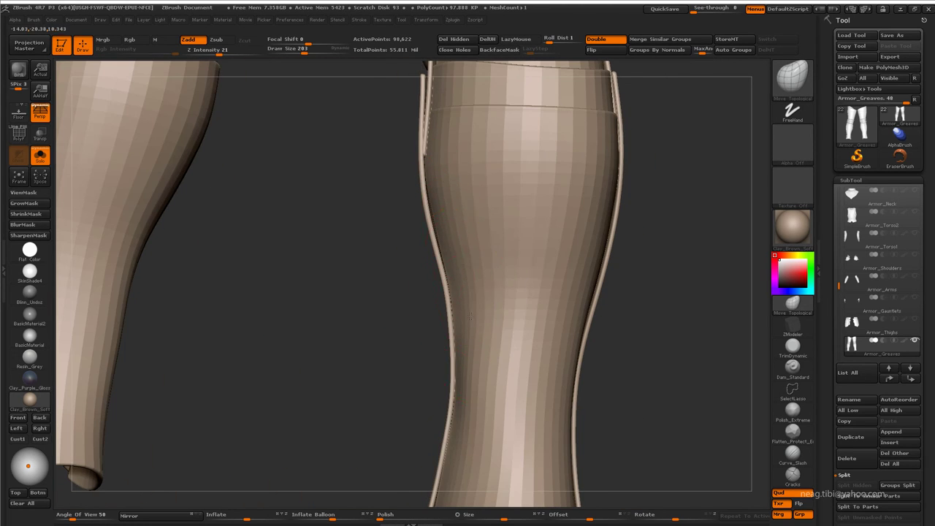
mouse_move(472, 315)
left_mouse_down()
mouse_move(459, 290)
mouse_move(464, 317)
mouse_move(458, 289)
mouse_move(479, 182)
mouse_move(468, 308)
mouse_move(453, 256)
mouse_move(474, 254)
left_mouse_up()
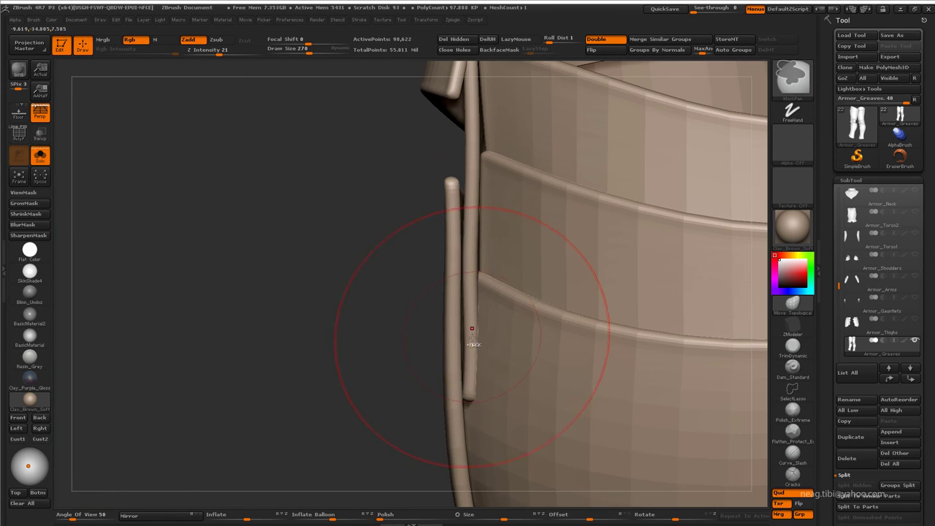
mouse_move(469, 329)
left_mouse_down()
mouse_move(475, 292)
mouse_move(443, 213)
mouse_move(380, 300)
mouse_move(512, 277)
mouse_move(429, 230)
mouse_move(371, 255)
mouse_move(560, 184)
mouse_move(474, 230)
mouse_move(504, 244)
mouse_move(319, 345)
mouse_move(197, 357)
mouse_move(307, 307)
left_mouse_up()
Step: Switch to Topological Move, isolate a greave polygroup, lasso-hide its thin rim loop, then unhide
key("b")
key("m")
key("t")
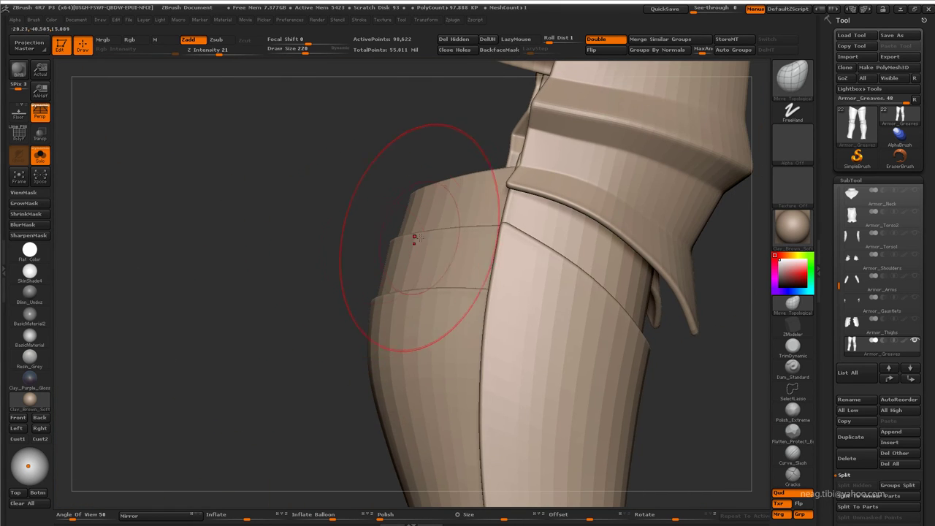
left_click_drag(481, 291, 423, 297)
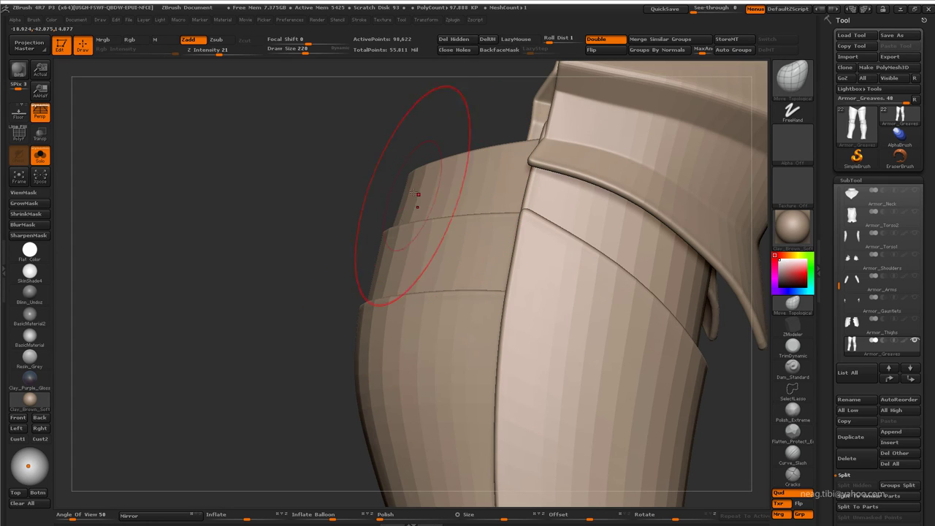
left_click_drag(425, 169, 589, 317)
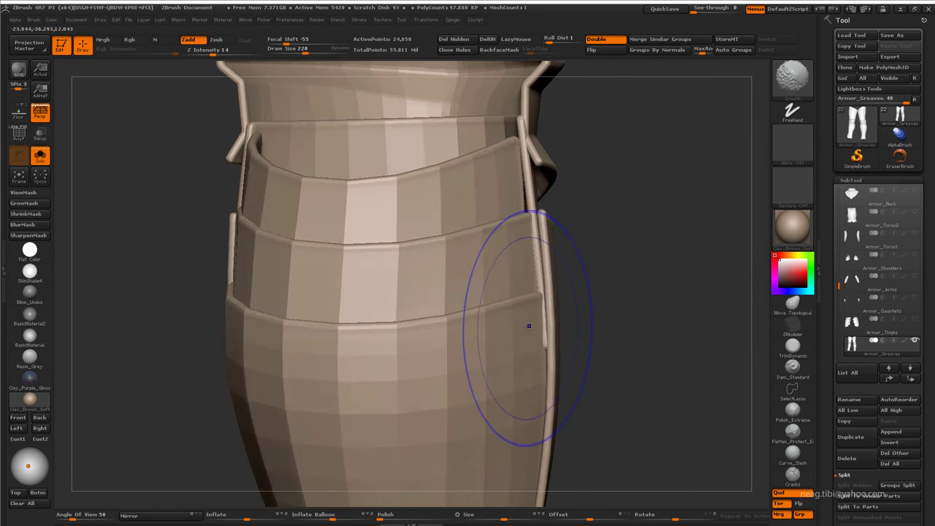
key("d")
left_click(541, 318, "ctrl+shift")
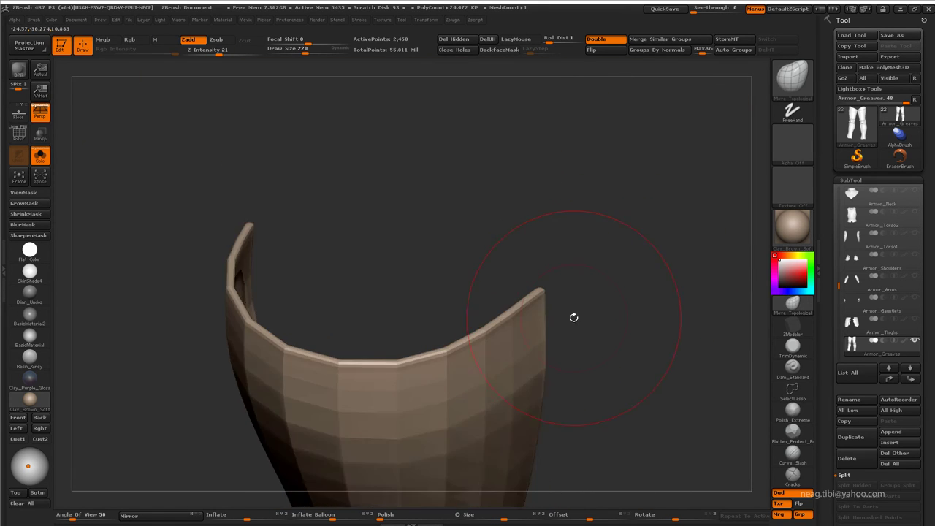
mouse_move(574, 317)
left_mouse_down()
mouse_move(493, 210)
mouse_move(581, 288)
mouse_move(585, 322)
mouse_move(531, 304)
left_mouse_up()
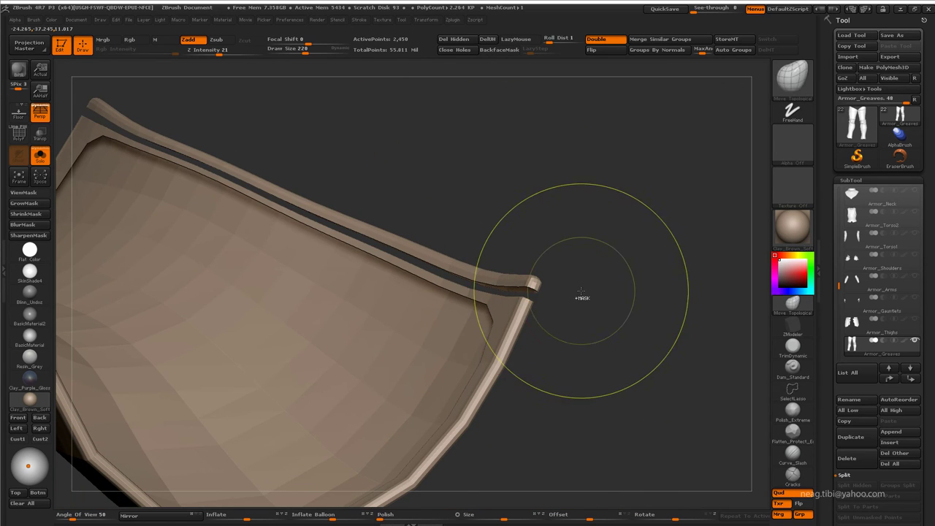
left_click(581, 305, "ctrl+shift")
mouse_move(595, 313)
left_mouse_down()
mouse_move(581, 246)
mouse_move(496, 215)
left_mouse_up()
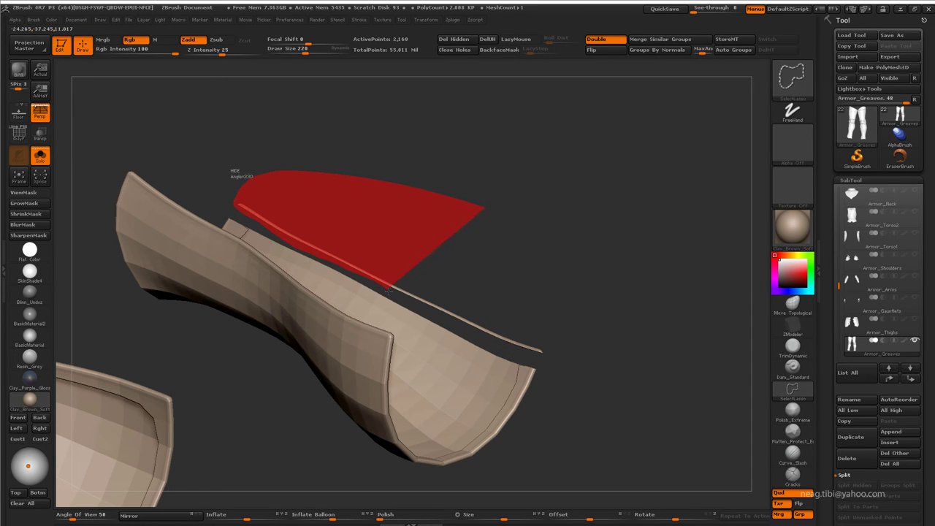
left_click_drag(579, 356, 570, 336, "ctrl+alt+shift")
left_click_drag(563, 293, 601, 299)
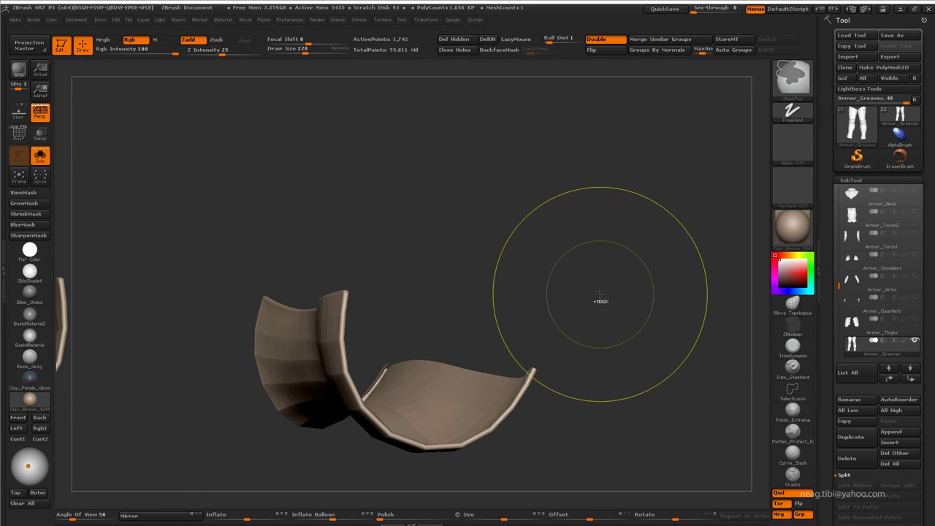
left_click(604, 302, "ctrl+shift")
Step: Draw a Transpose line on the greave, raise to the highest subdivision, and sharpen the mask
key("w")
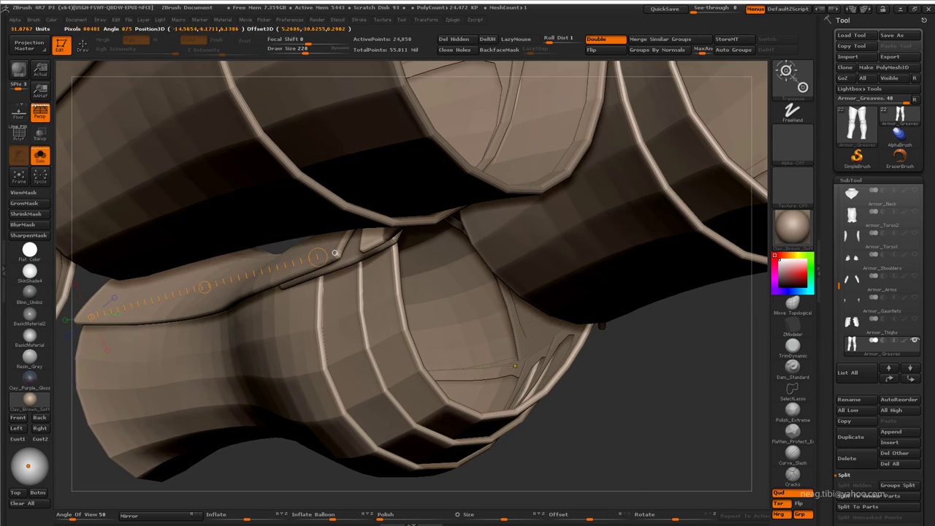
left_click_drag(475, 354, 526, 373)
key("d")
key("d")
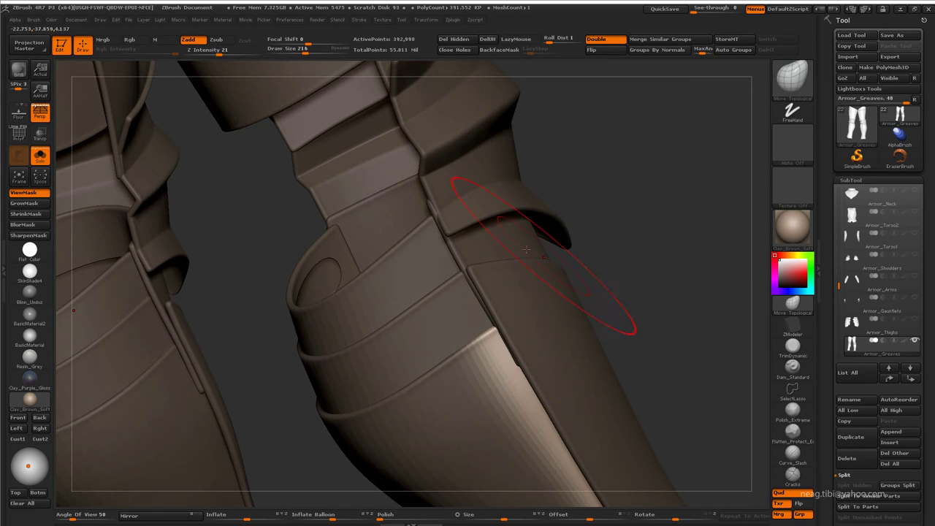
left_click(30, 236)
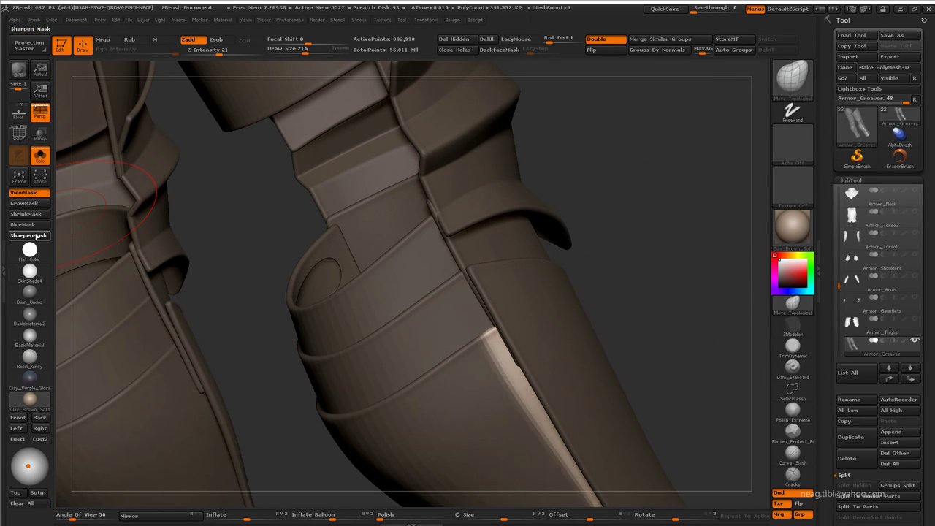
Step: Shape the rim strip with Transpose lines along the greave edge, inspect the rings, and drop subdivision
left_click_drag(231, 241, 587, 212)
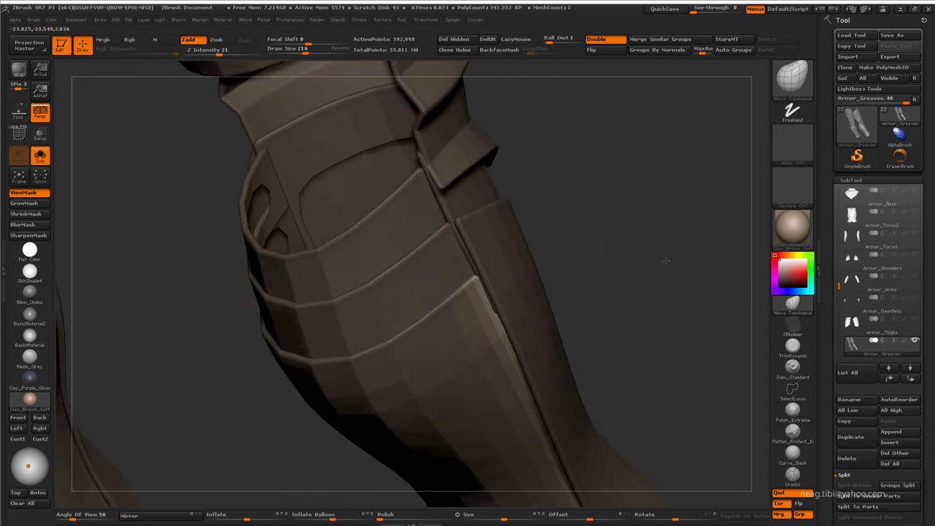
key("w")
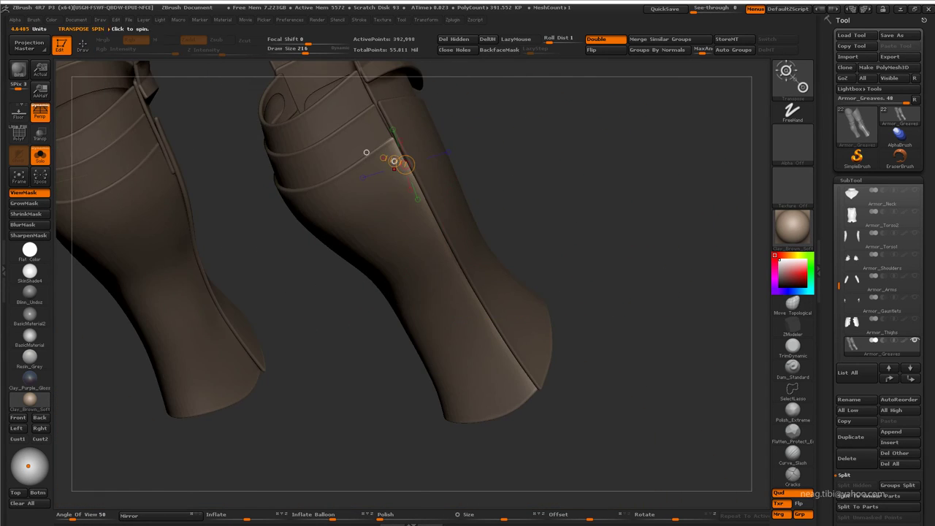
left_click_drag(348, 146, 387, 146)
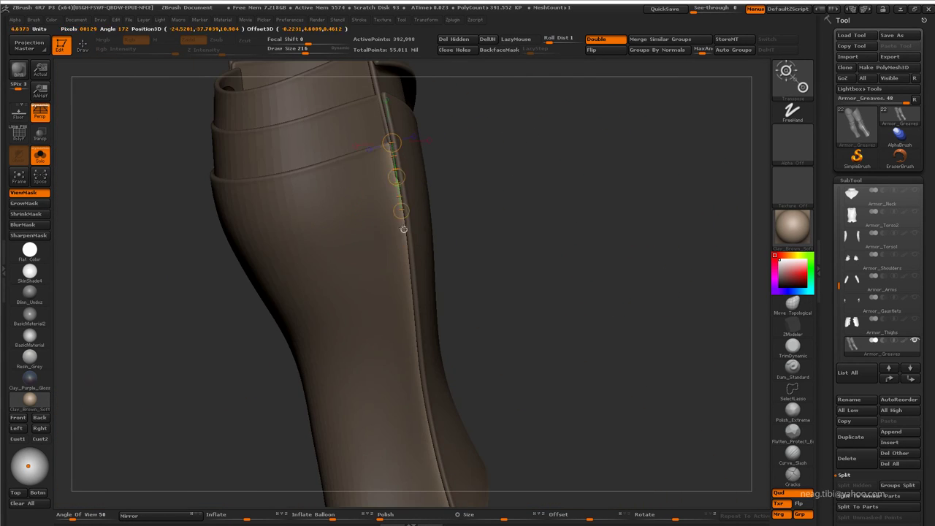
left_click_drag(404, 230, 480, 402)
left_click_drag(513, 442, 573, 323)
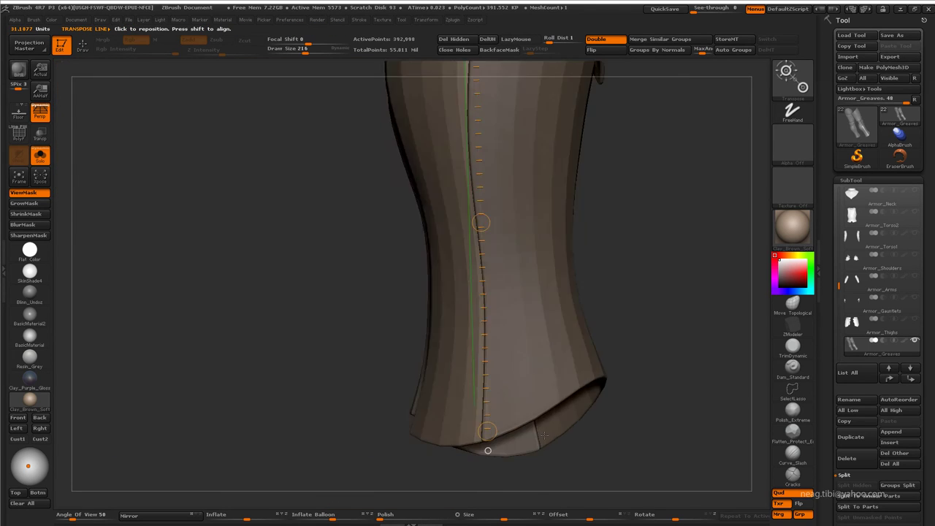
left_click_drag(510, 268, 454, 493)
mouse_move(573, 324)
left_mouse_down()
mouse_move(364, 330)
mouse_move(429, 306)
left_mouse_up()
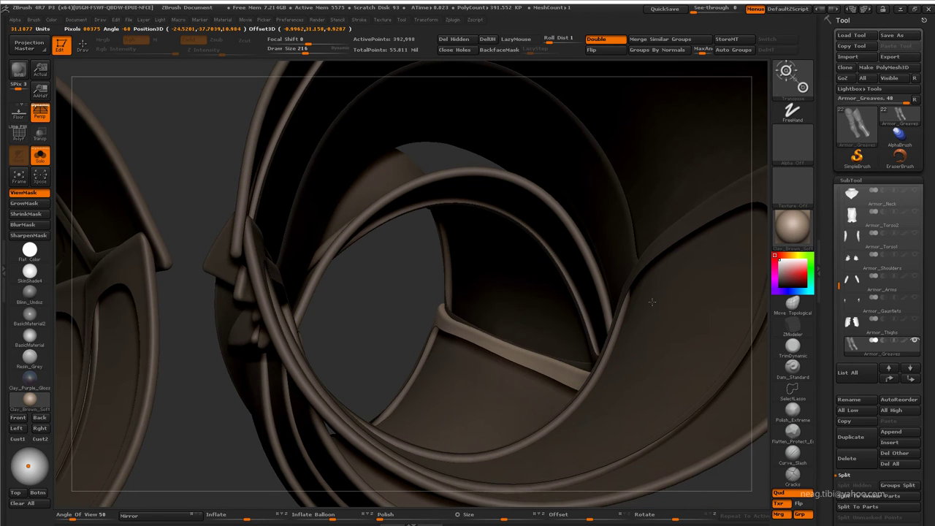
left_click_drag(429, 305, 535, 342)
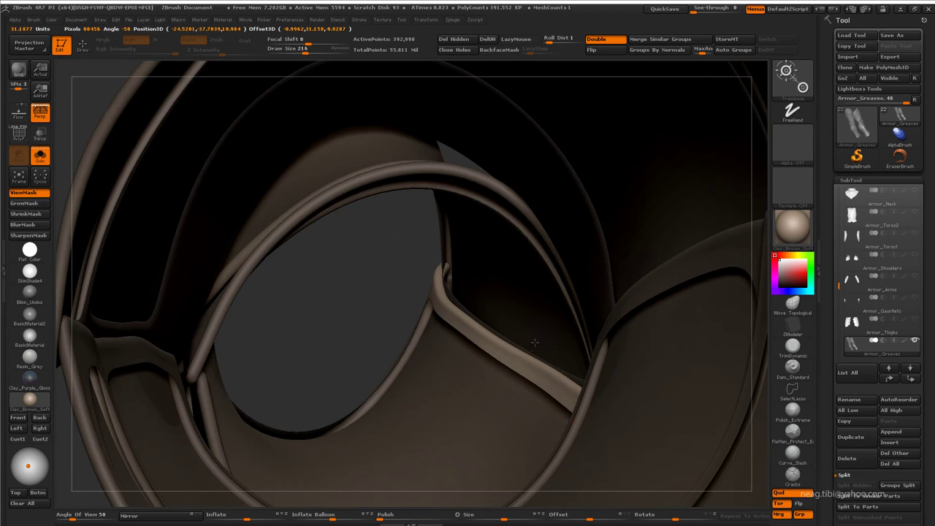
left_click_drag(738, 190, 612, 284)
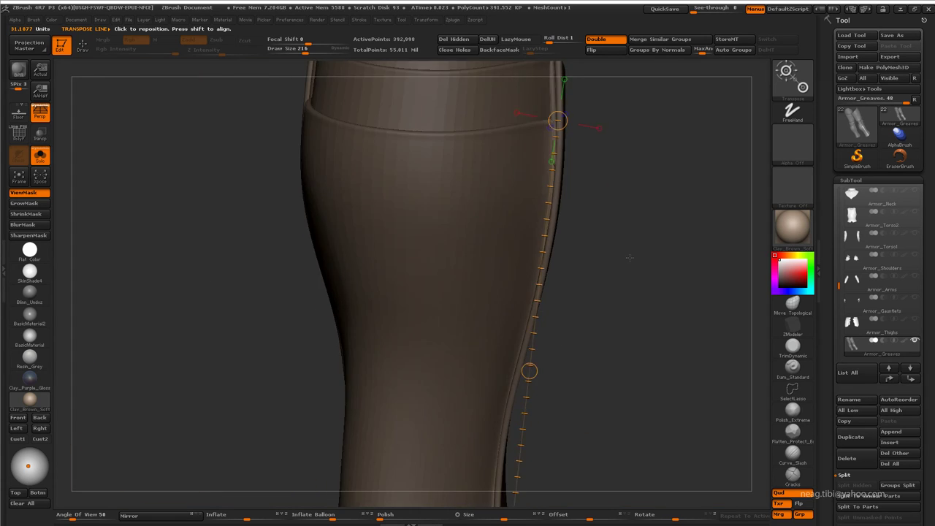
key("q")
key("shift+d")
key("shift+d")
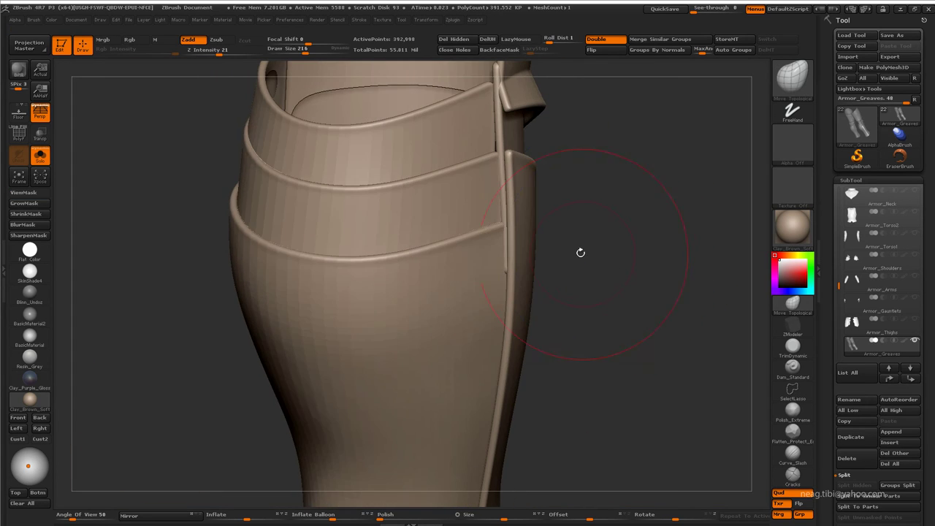
key("shift+d")
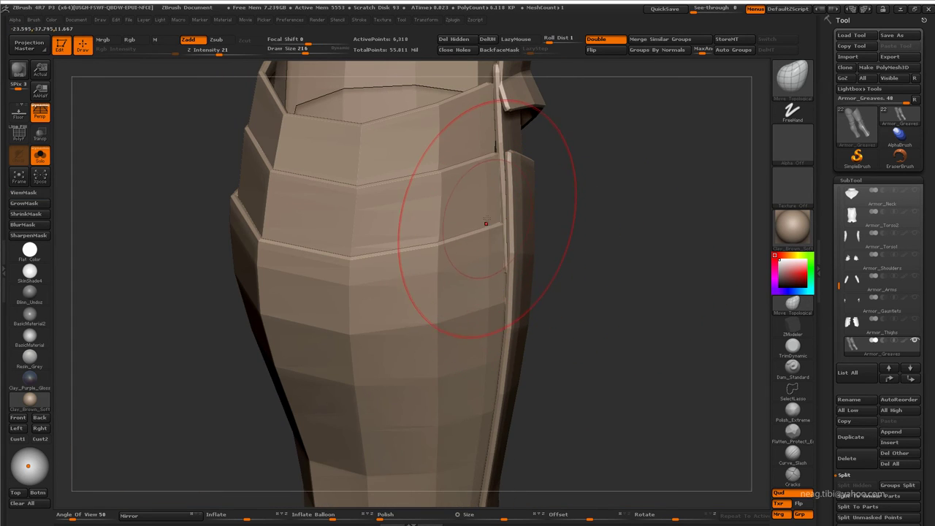
left_click_drag(469, 255, 508, 279)
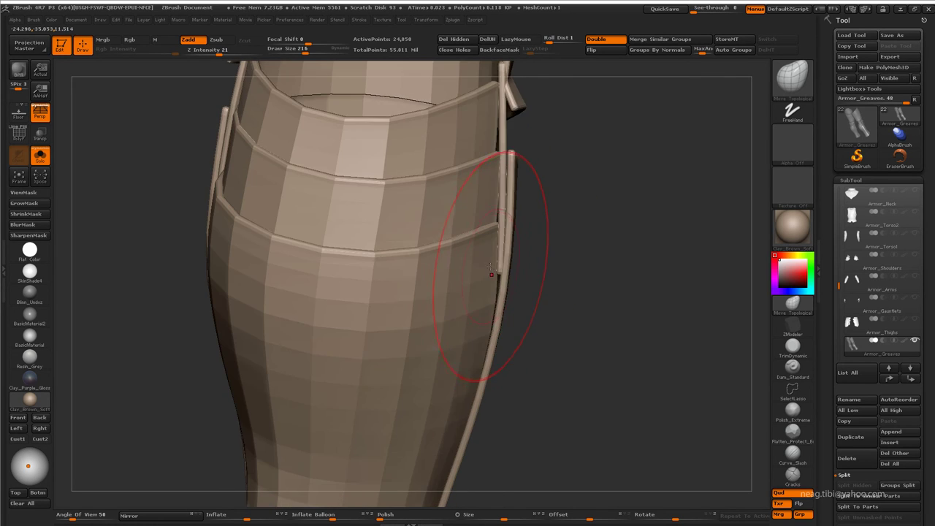
key("d")
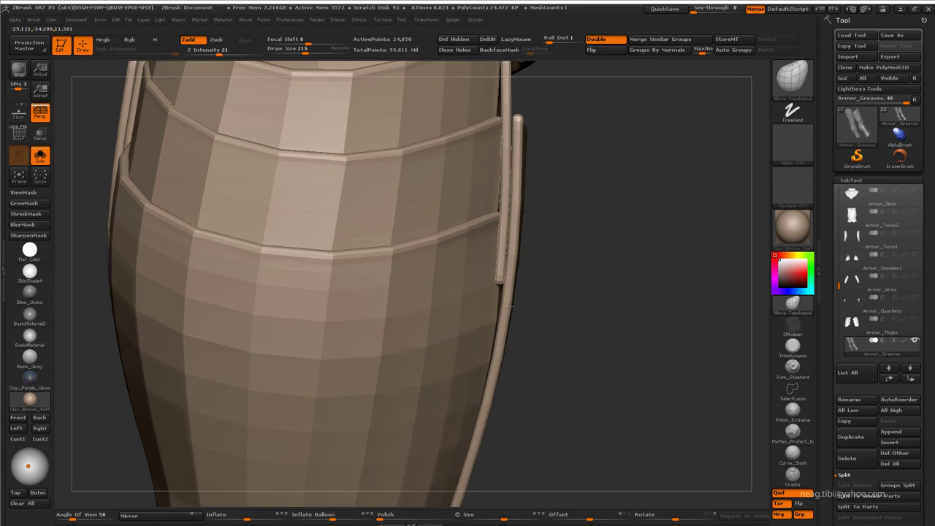
left_click_drag(510, 307, 501, 314)
mouse_move(509, 241)
left_mouse_down()
mouse_move(506, 260)
mouse_move(281, 209)
left_mouse_up()
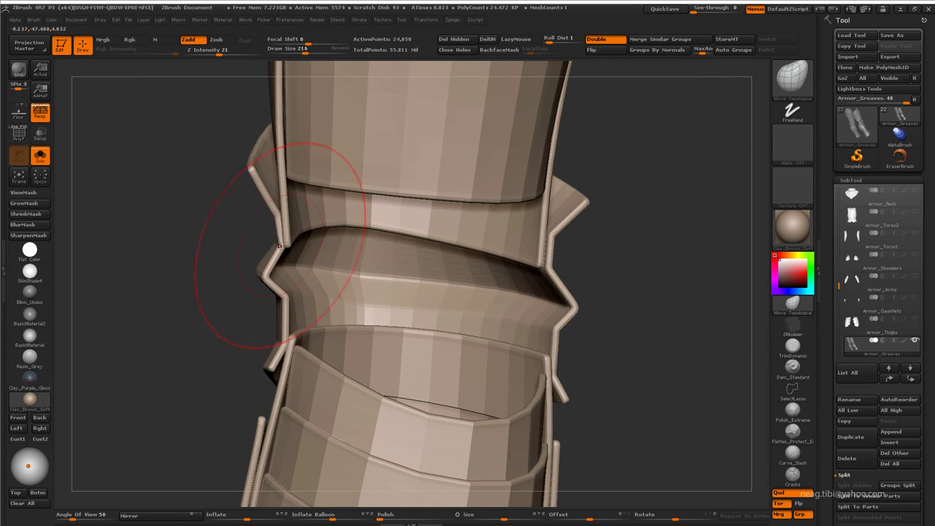
mouse_move(280, 335)
left_mouse_down()
mouse_move(271, 198)
mouse_move(310, 227)
left_mouse_up()
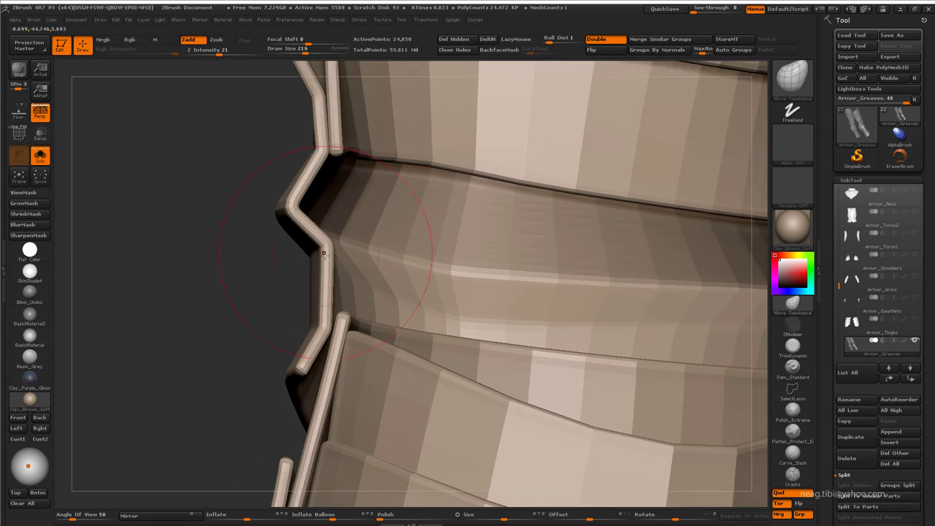
mouse_move(324, 257)
left_mouse_down()
mouse_move(268, 308)
mouse_move(265, 288)
mouse_move(288, 292)
mouse_move(347, 272)
left_mouse_up()
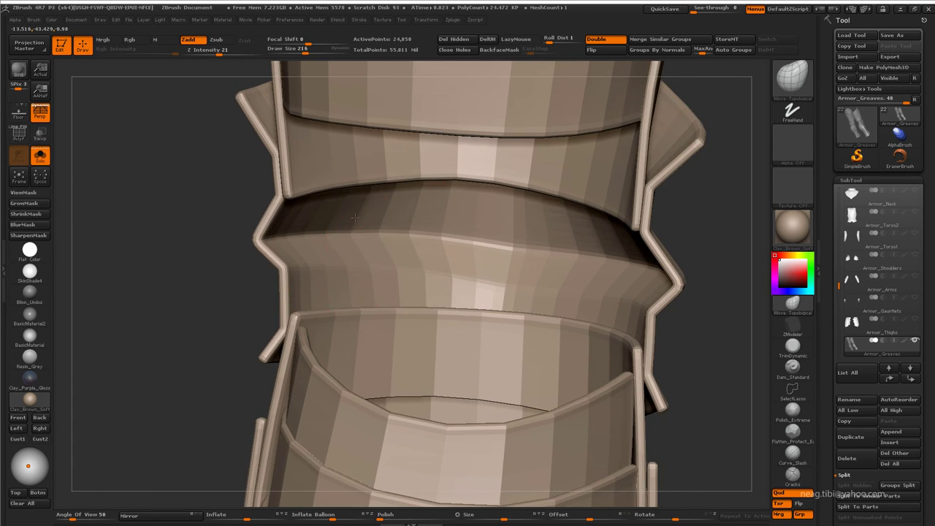
mouse_move(354, 217)
left_mouse_down("alt")
mouse_move(589, 285)
mouse_move(572, 241)
mouse_move(410, 234)
mouse_move(477, 334)
mouse_move(376, 271)
mouse_move(518, 231)
mouse_move(497, 249)
left_mouse_up("alt")
mouse_move(436, 257)
left_mouse_down()
mouse_move(280, 265)
mouse_move(313, 234)
mouse_move(293, 314)
mouse_move(267, 154)
mouse_move(328, 217)
mouse_move(449, 215)
mouse_move(293, 288)
mouse_move(475, 263)
mouse_move(488, 211)
mouse_move(344, 243)
mouse_move(494, 209)
left_mouse_up()
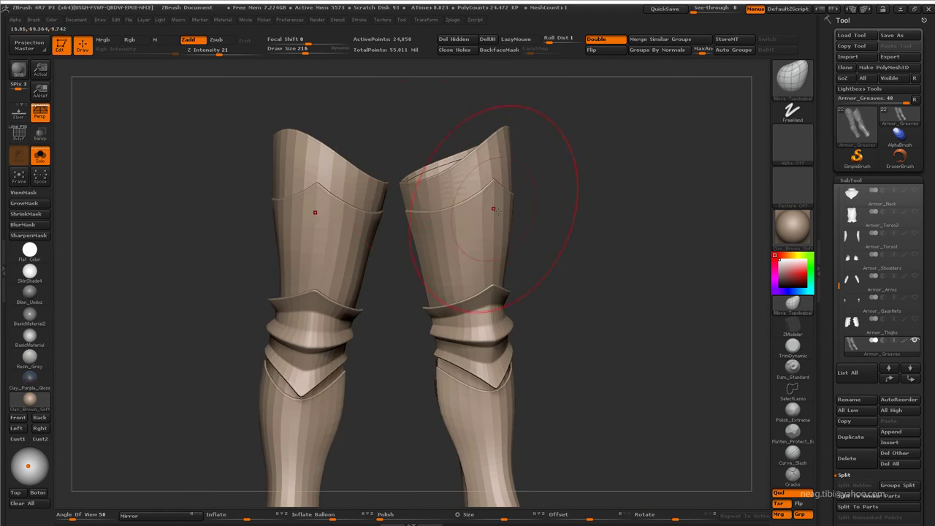
left_click_drag(537, 262, 595, 251)
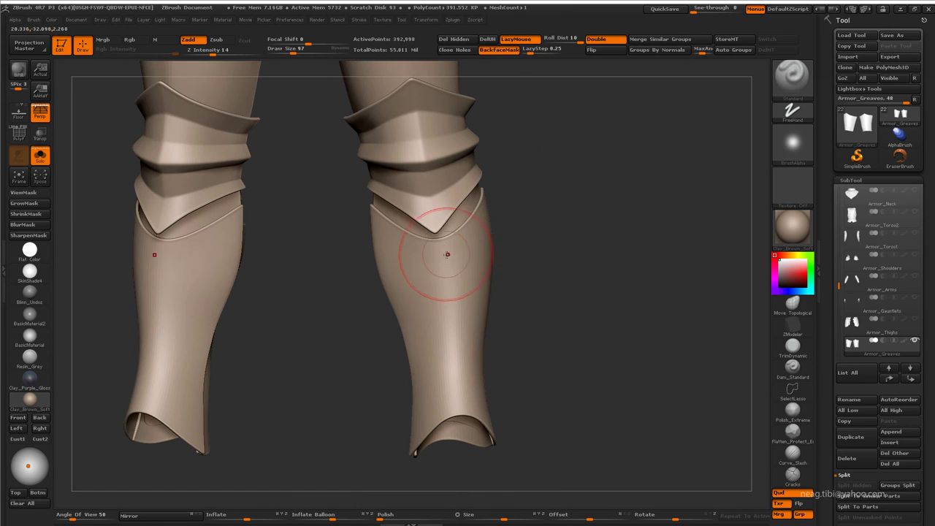
Step: Sculpt the greave surface around the plate rims and check the knees from a three-quarter angle
left_click_drag(449, 253, 438, 243)
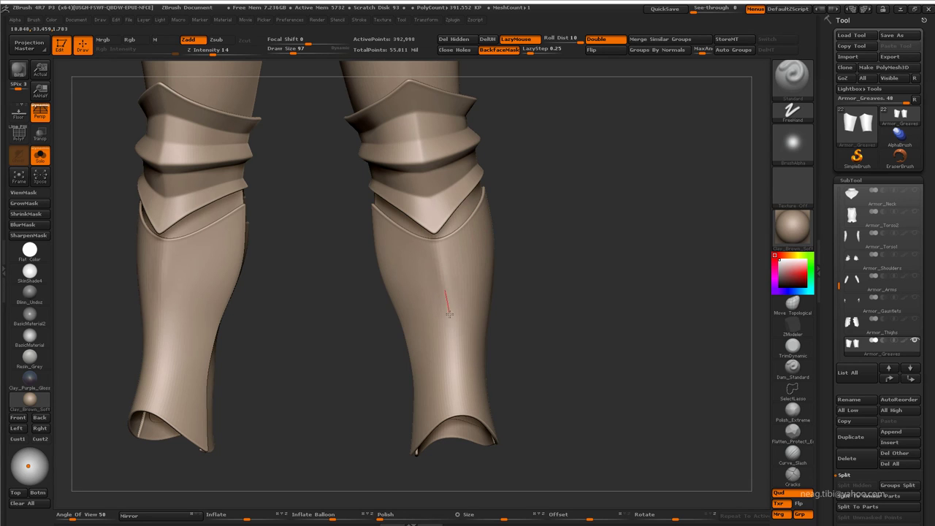
key("f")
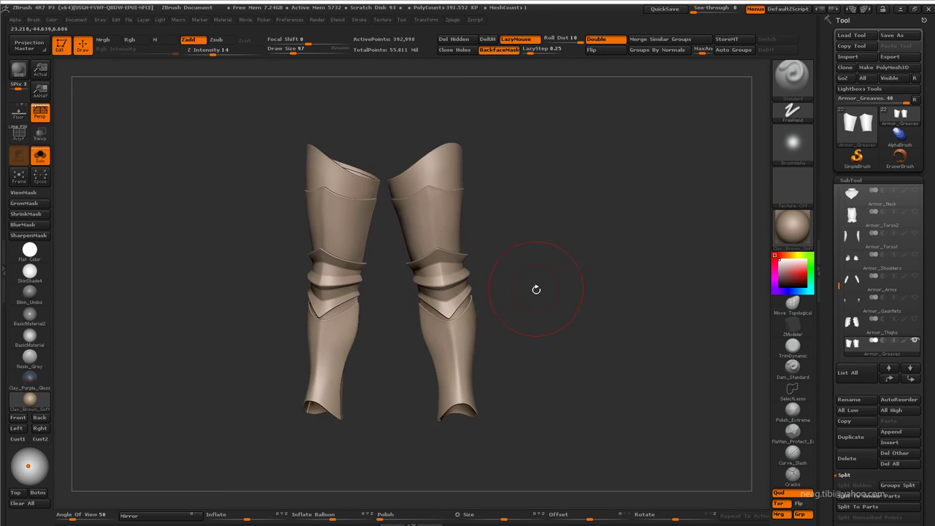
left_click_drag(536, 288, 458, 390, "alt")
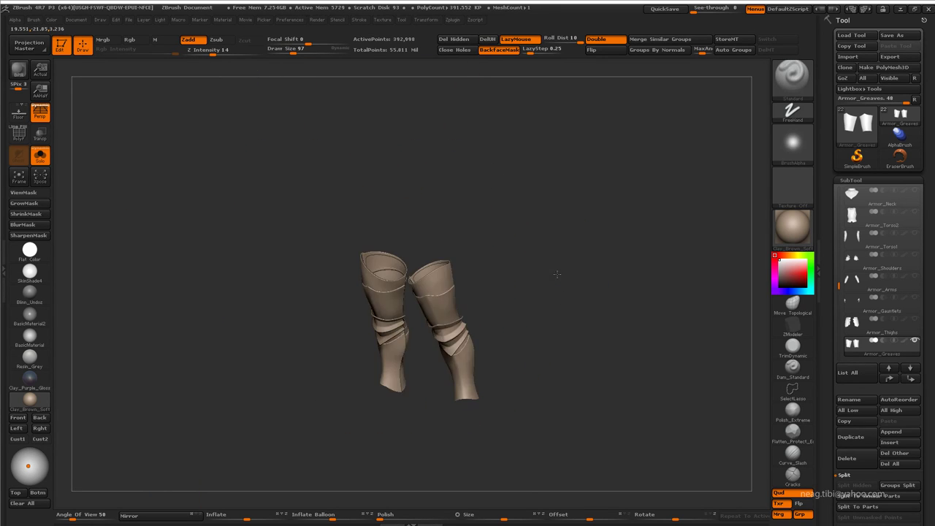
mouse_move(468, 395)
left_mouse_down("alt")
mouse_move(409, 293)
mouse_move(382, 330)
mouse_move(560, 292)
mouse_move(619, 227)
left_mouse_up("alt")
mouse_move(560, 377)
left_mouse_down()
mouse_move(553, 326)
mouse_move(621, 351)
mouse_move(658, 336)
left_mouse_up()
Step: On Armor_Greaves1, drop to the lowest level, delete higher subdivisions, and remove the lower leg sections
left_click(913, 382)
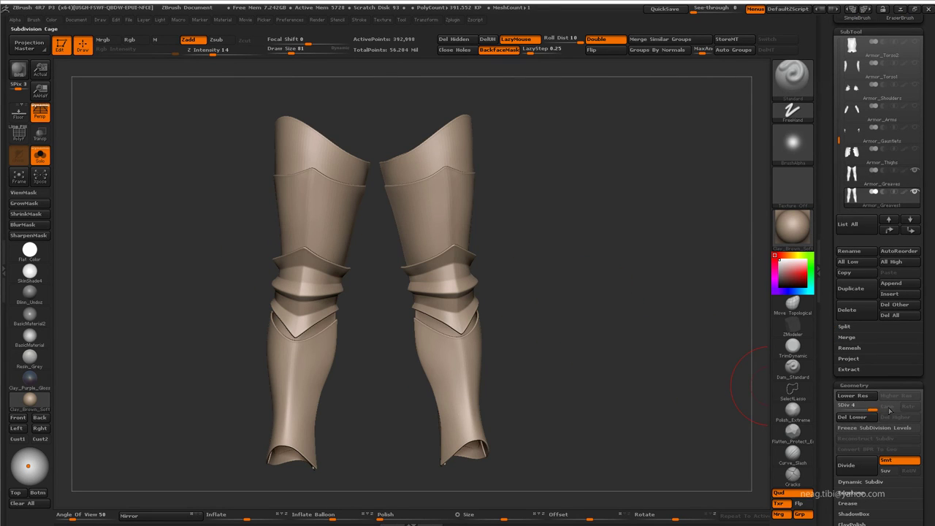
key("shift+d")
key("shift+f")
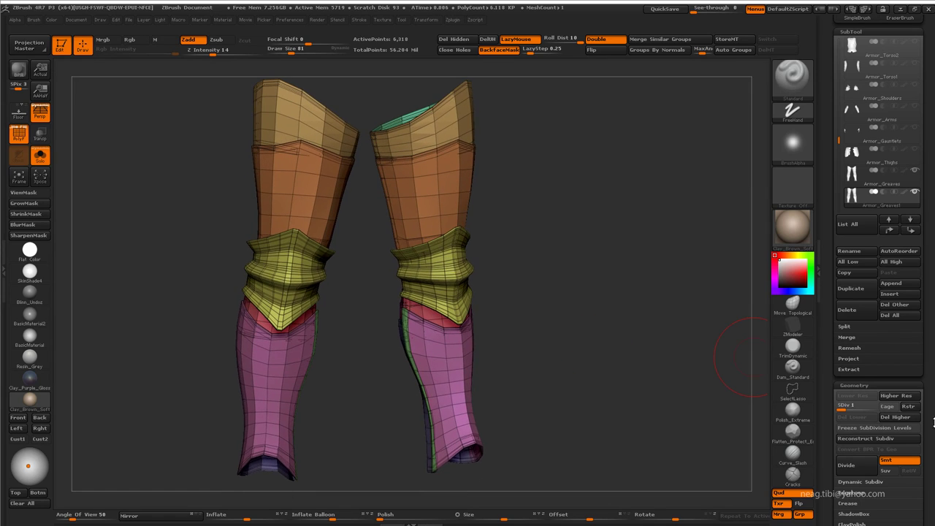
left_click(889, 418)
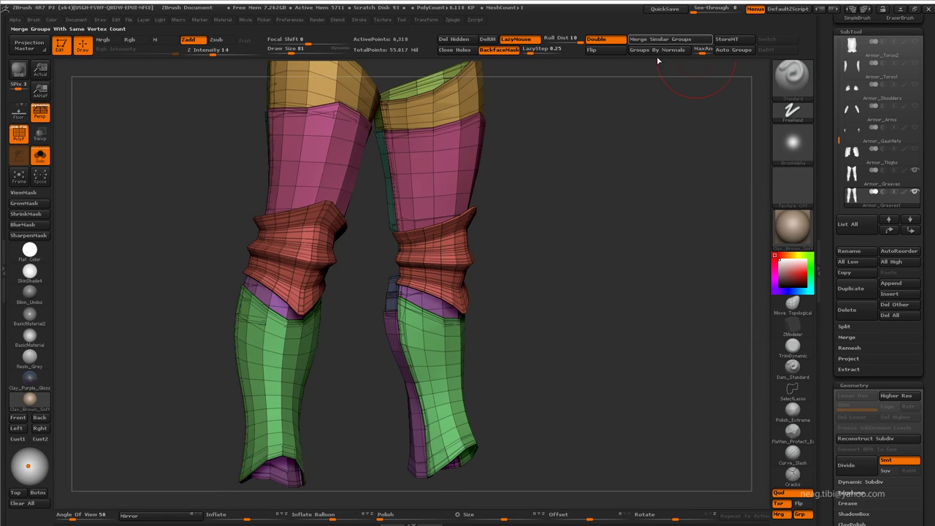
left_click(439, 363)
left_click(404, 376)
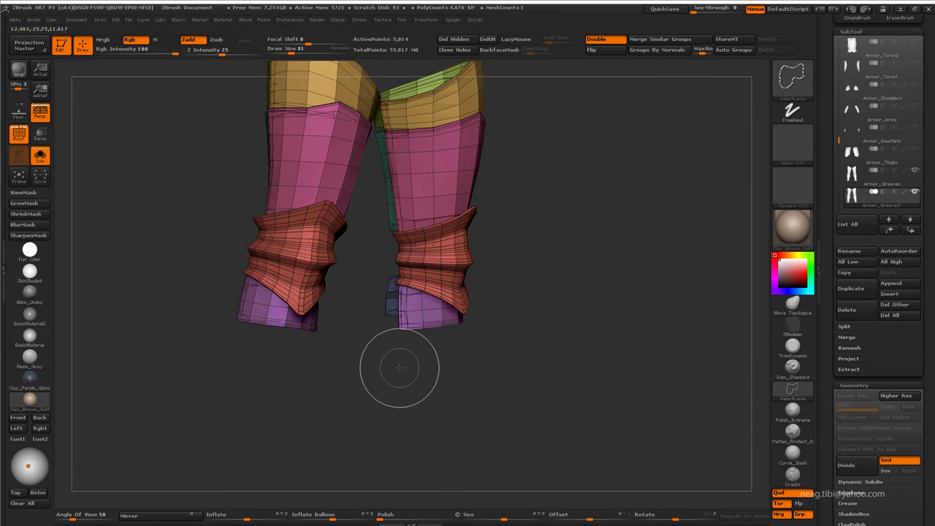
key("b")
key("s")
key("t")
left_click_drag(543, 184, 553, 229)
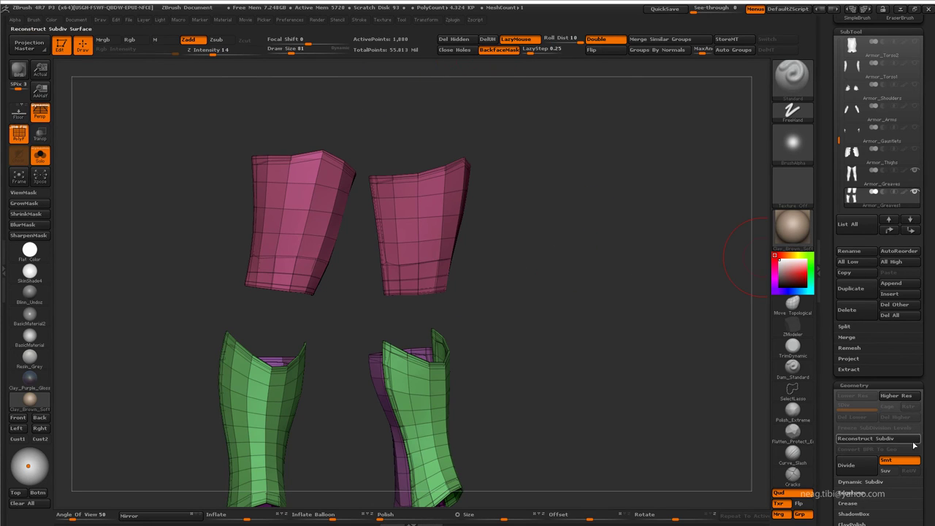
scroll(873, 391, "down", 3)
mouse_move(554, 355)
left_mouse_down("alt")
mouse_move(566, 387)
mouse_move(605, 199)
left_mouse_up("alt")
Step: Merge Similar Groups, then hide the greaves' front and inner groups and the thighs' upper group
left_click(657, 39)
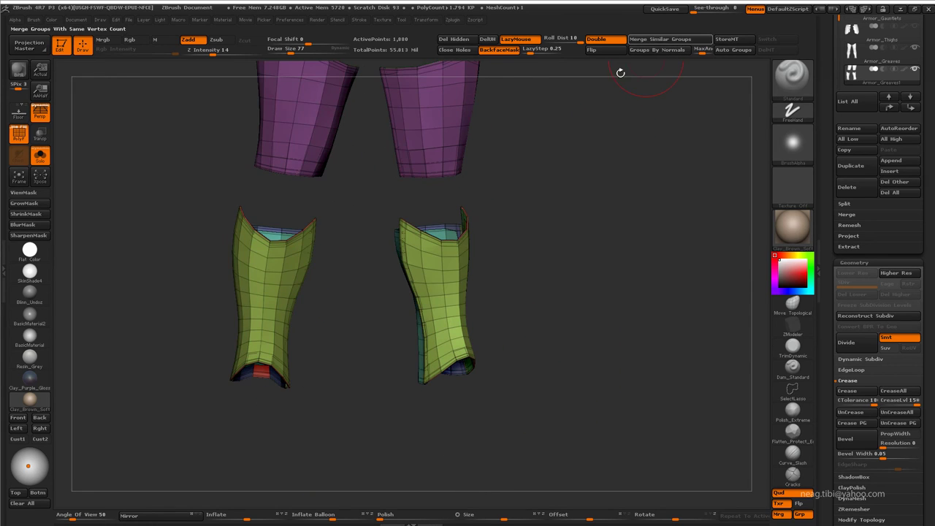
left_click(451, 280, "ctrl+alt+shift")
left_click(321, 296, "ctrl+alt+shift")
left_click_drag(324, 297, 329, 409, "alt")
left_click(468, 241, "ctrl+alt+shift")
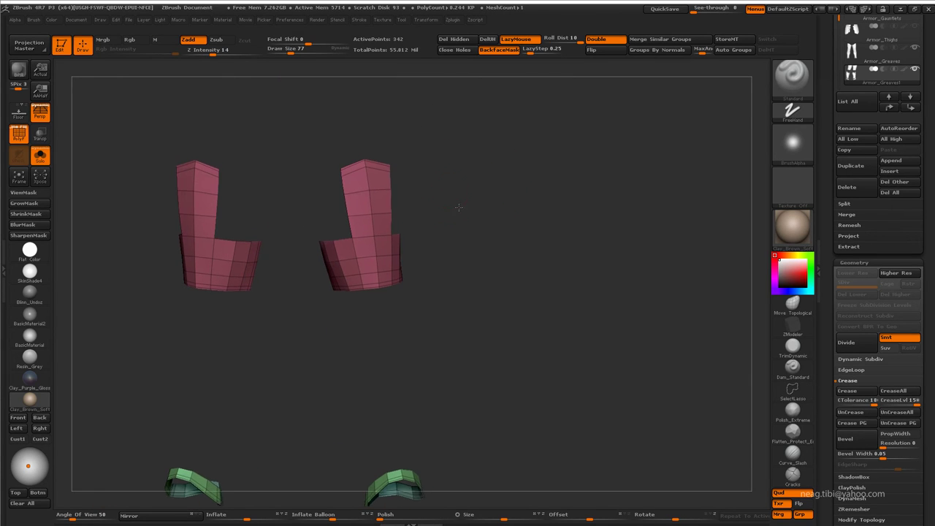
Step: Lasso-hide the excess faces beside the thigh strips, leaving L-shaped straps
left_click_drag(417, 155, 385, 225, "ctrl+alt+shift")
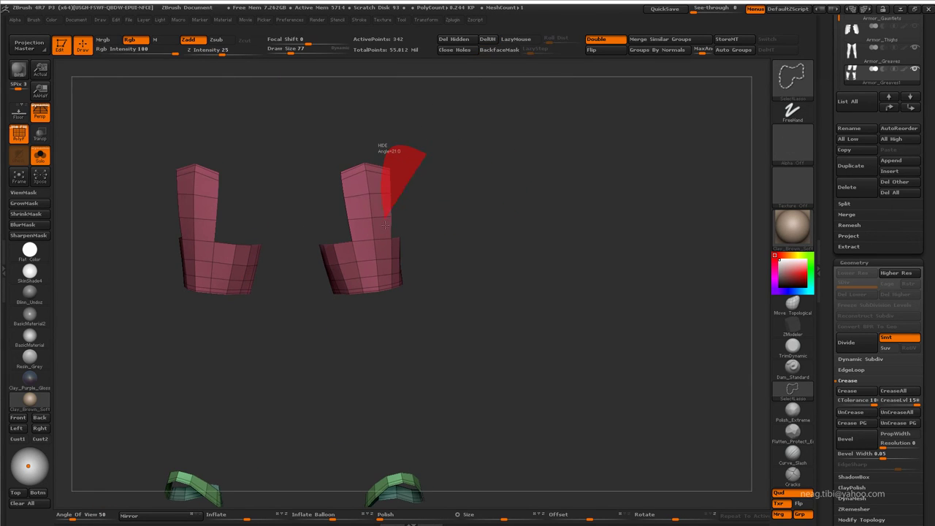
left_click_drag(439, 195, 386, 182)
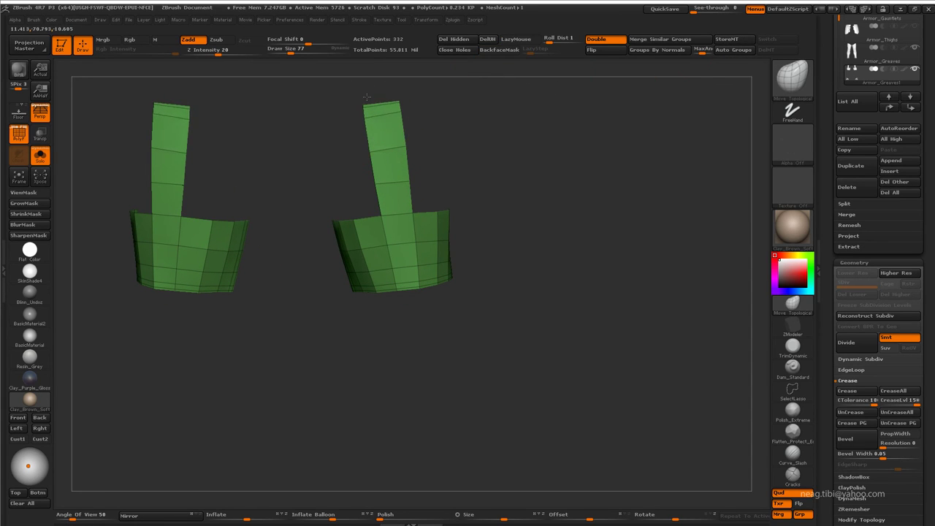
mouse_move(367, 97)
left_mouse_down()
mouse_move(507, 98)
mouse_move(500, 190)
left_mouse_up()
key("f")
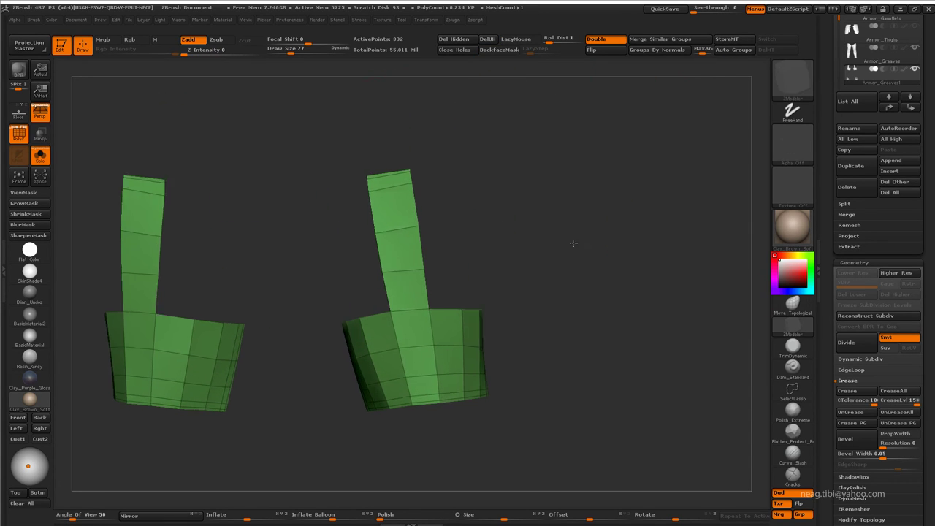
left_click_drag(574, 243, 373, 177)
Step: Insert a horizontal edge loop across each strap with ZModeler, then show the full leg armour again
key("space")
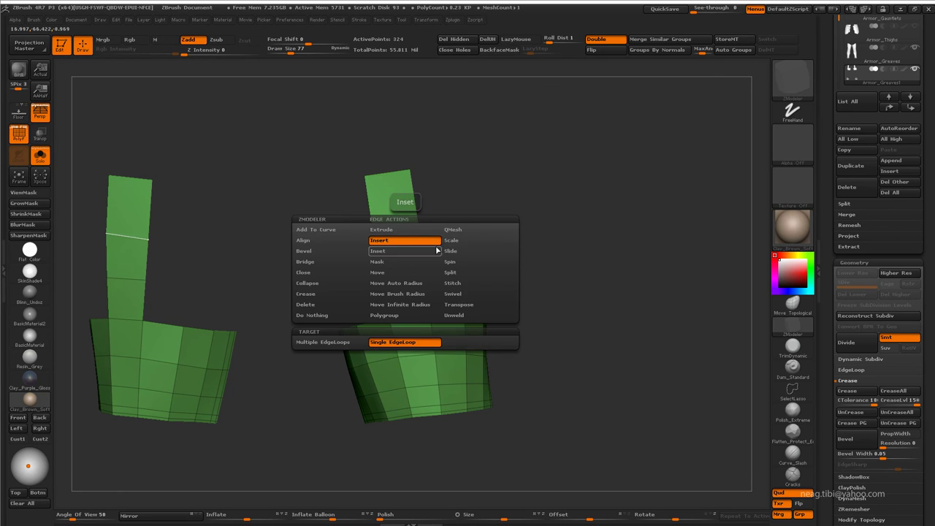
left_click(394, 226)
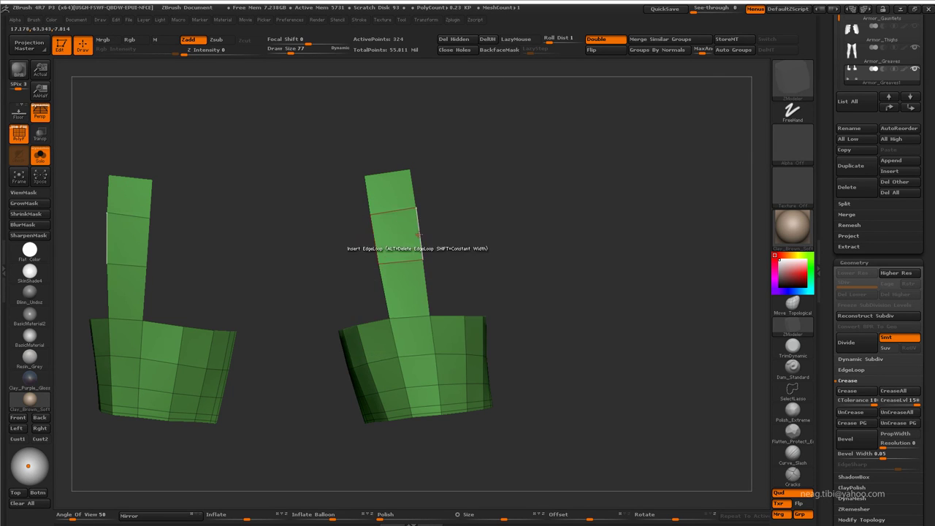
key("space")
left_click(402, 235)
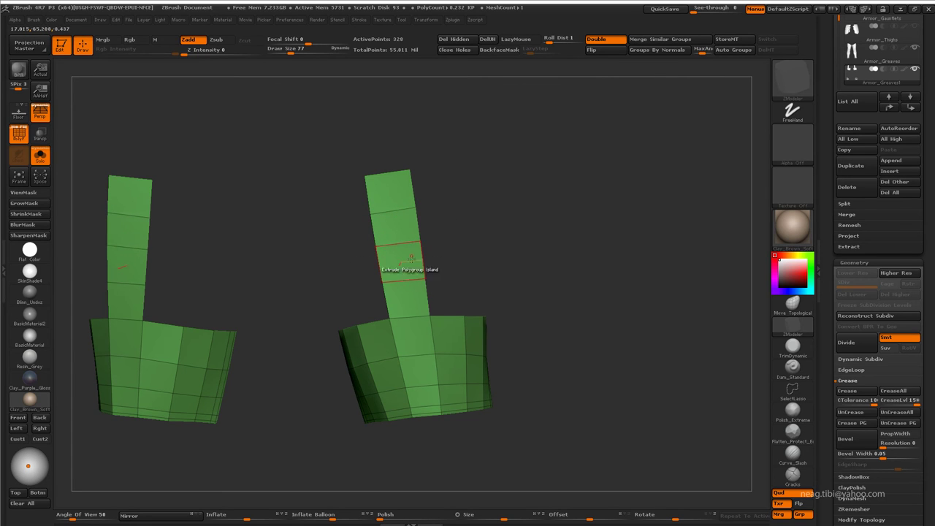
left_click_drag(492, 251, 410, 250)
left_click_drag(483, 216, 541, 232)
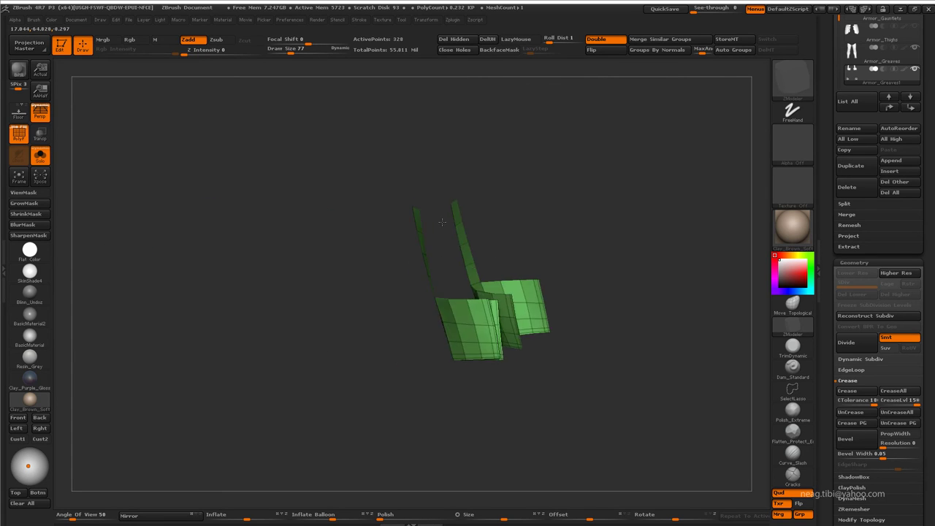
key("ctrl+shift+x")
Step: Zoom in on the thigh plates and isolate the strap band pieces with Solo
left_click_drag(346, 58, 360, 293)
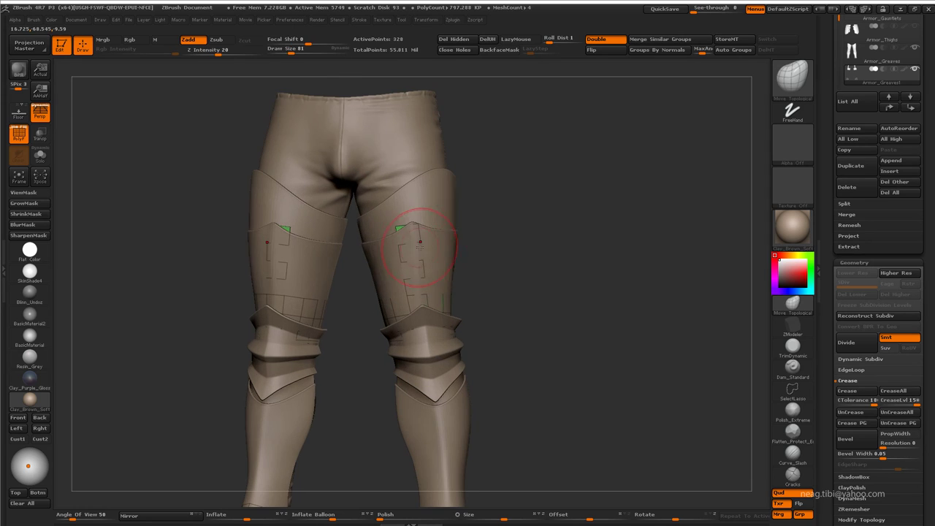
key("space")
left_click_drag(387, 174, 410, 233)
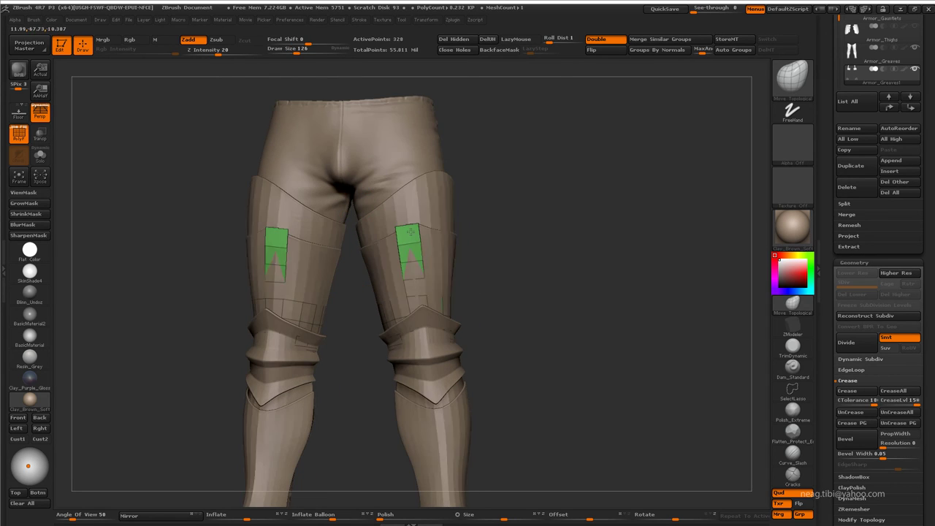
left_click_drag(422, 296, 418, 315, "alt")
mouse_move(408, 247)
left_mouse_down("alt")
mouse_move(431, 247)
mouse_move(400, 174)
mouse_move(444, 263)
mouse_move(401, 250)
mouse_move(428, 221)
left_mouse_up("alt")
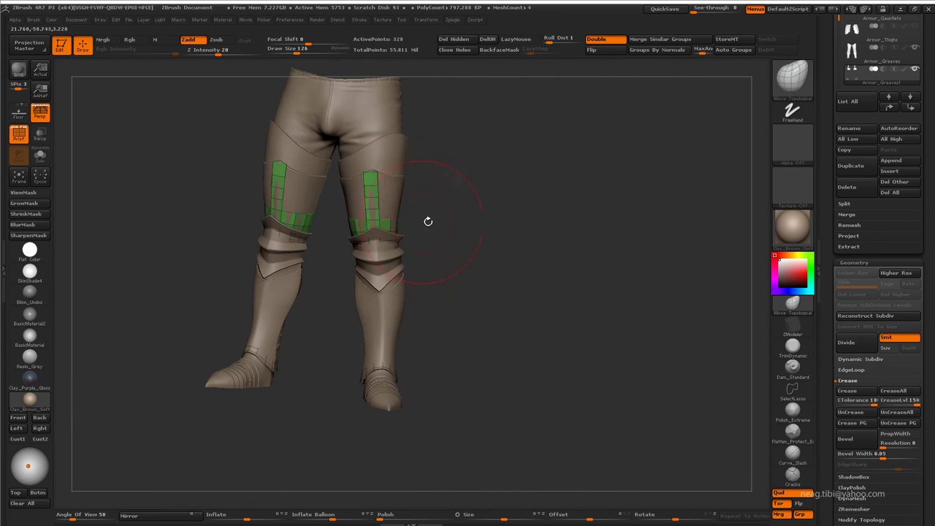
key("ctrl+shift+f")
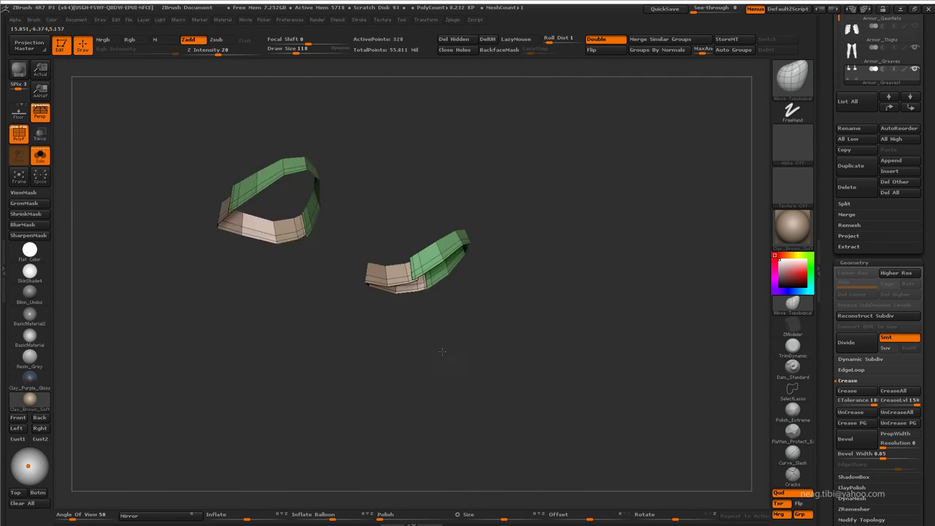
mouse_move(442, 352)
left_mouse_down("alt")
mouse_move(391, 296)
mouse_move(631, 334)
left_mouse_up("alt")
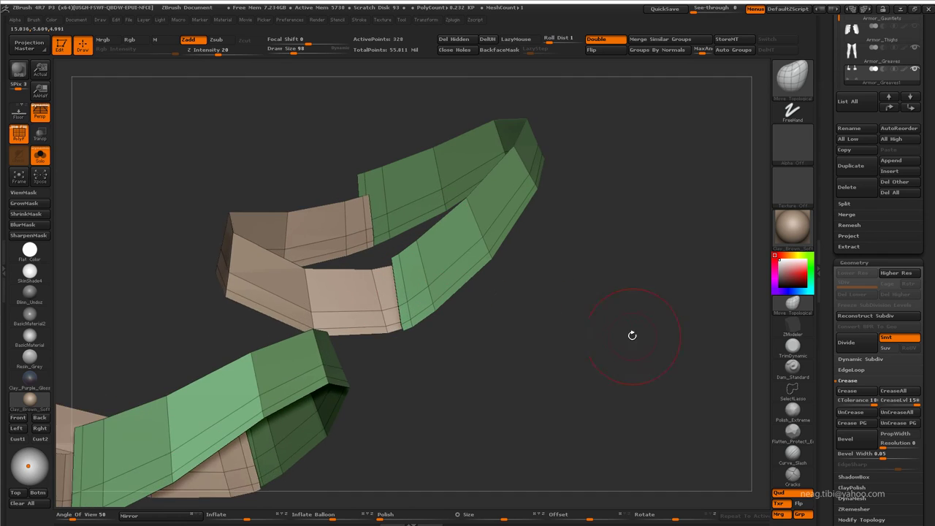
Step: Switch to ZModeler and slide a complete edge loop along the band ring
key("b")
key("z")
key("m")
key("space")
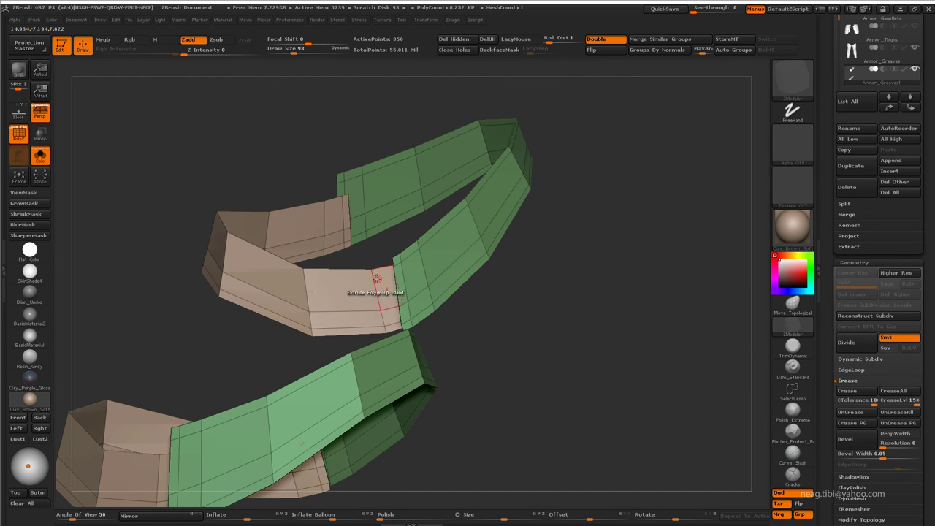
mouse_move(374, 276)
left_mouse_down()
mouse_move(409, 277)
mouse_move(385, 338)
left_mouse_up()
key("space")
left_click(422, 271)
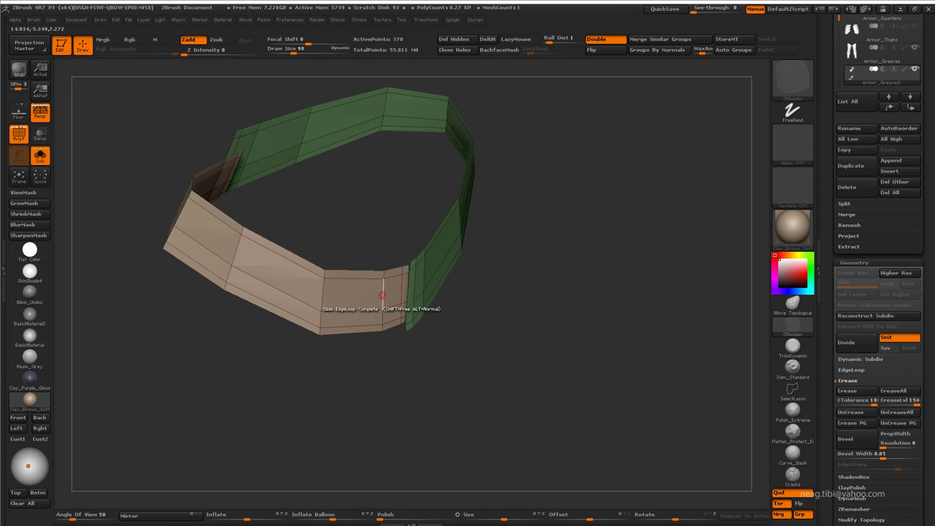
Step: Insert extra edge loops into the band ring, with points moving by brush radius
mouse_move(392, 294)
left_mouse_down()
mouse_move(387, 287)
mouse_move(421, 282)
left_mouse_up()
key("space")
left_click(388, 271)
mouse_move(475, 328)
left_mouse_down()
mouse_move(396, 223)
mouse_move(403, 250)
left_mouse_up()
key("space")
left_click(358, 228)
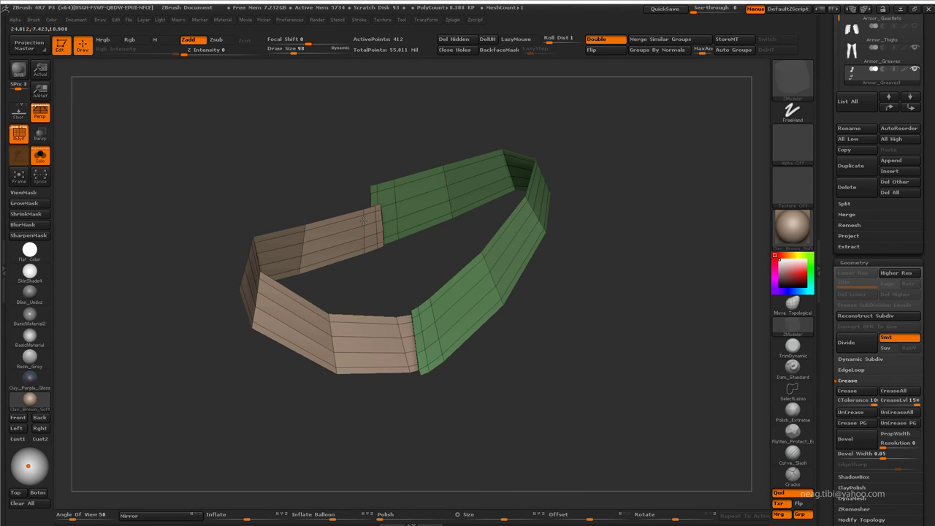
Step: Lasso-hide everything except the ankle band and use Split Hidden to separate it
mouse_move(391, 175)
left_mouse_down()
mouse_move(463, 119)
mouse_move(560, 139)
mouse_move(582, 41)
left_mouse_up()
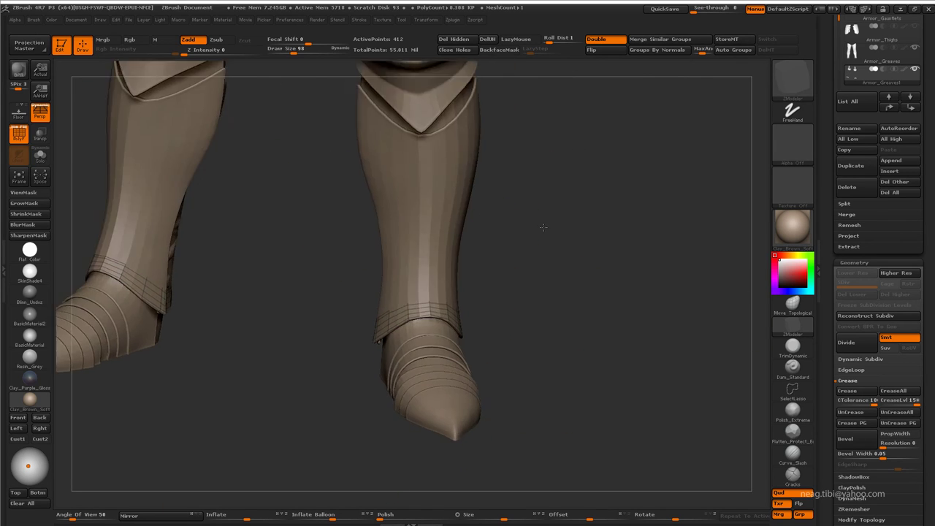
left_click_drag(556, 300, 392, 285, "ctrl+shift")
left_click(846, 203)
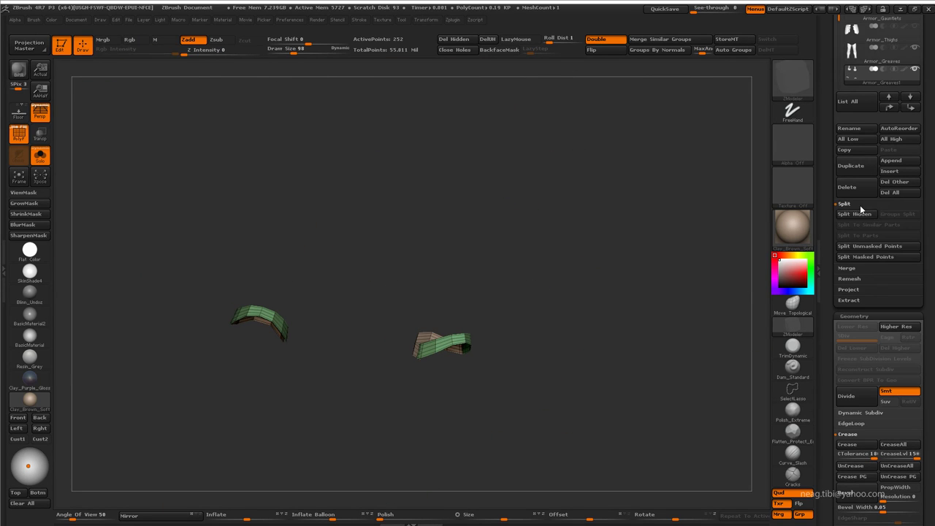
left_click(591, 291, "ctrl+shift")
key("ctrl+z")
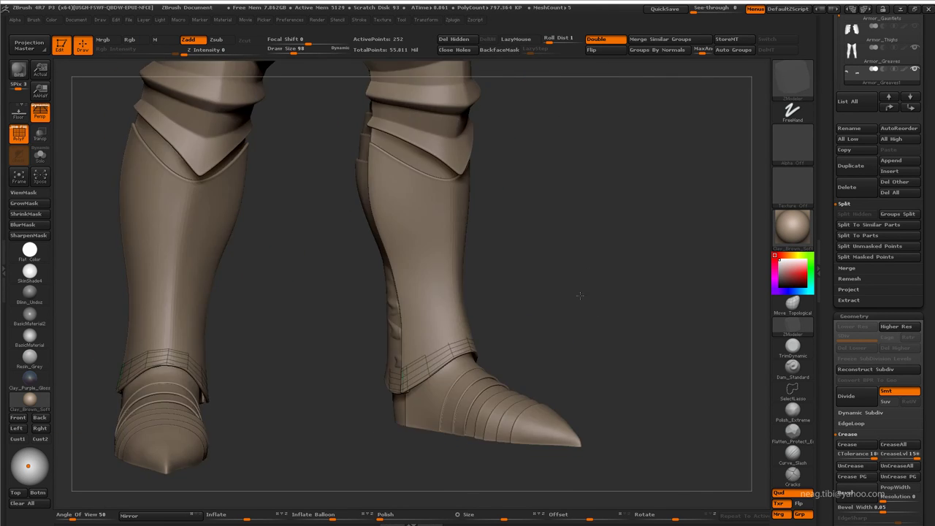
key("space")
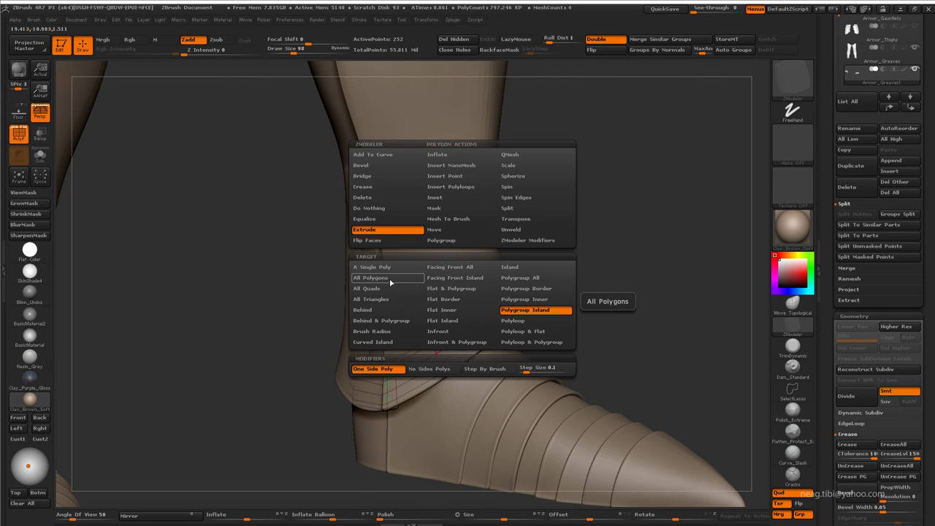
Step: Extrude all the band's polygons for thickness, then isolate the ankle band with Solo
left_click(390, 282)
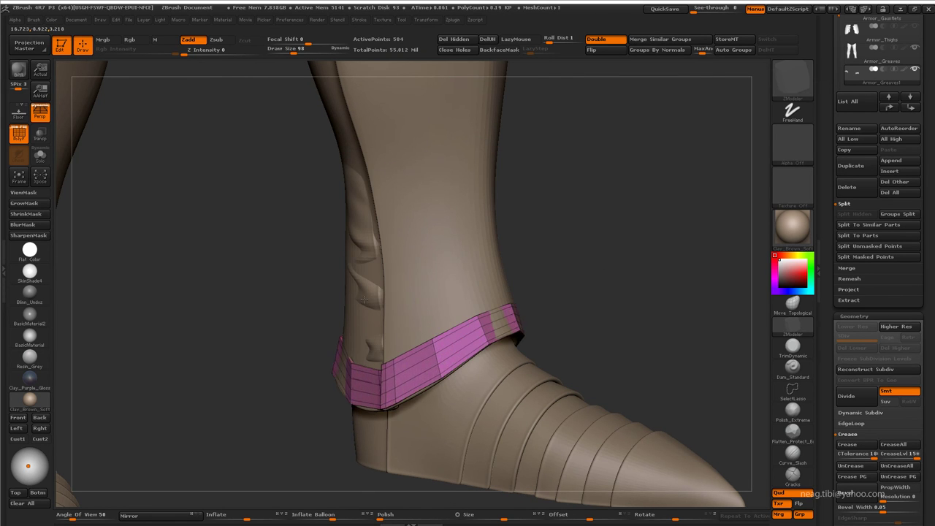
key("ctrl+shift+s")
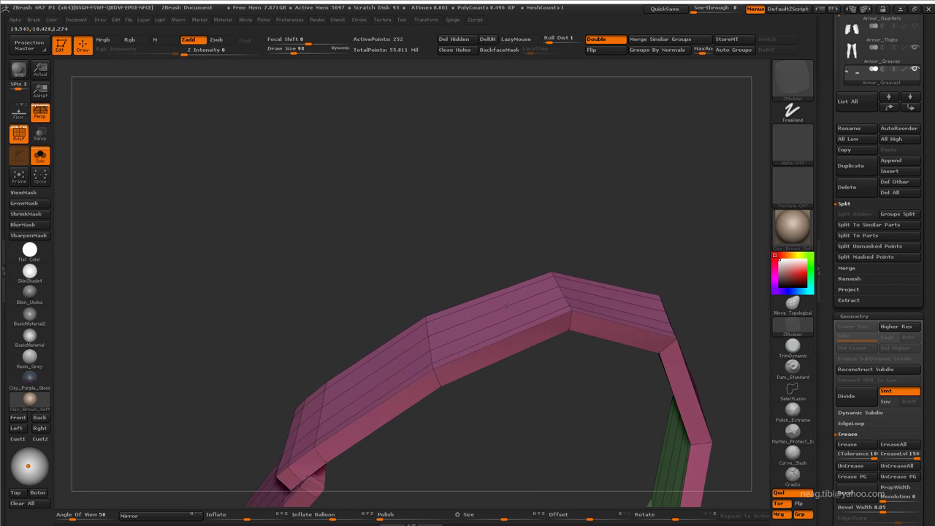
key("ctrl+shift+s")
left_click_drag(701, 240, 653, 223)
key("ctrl+shift+s")
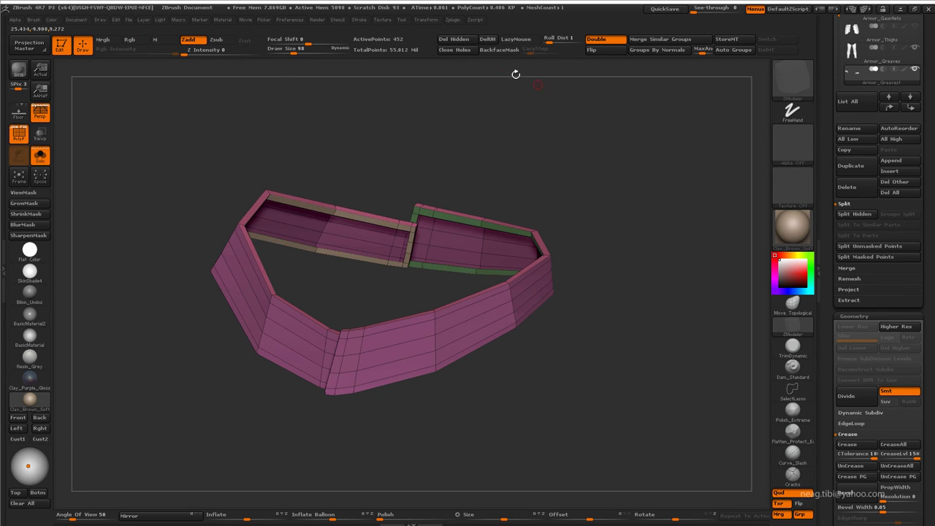
mouse_move(537, 131)
left_mouse_down()
mouse_move(591, 280)
mouse_move(612, 209)
left_mouse_up()
Step: Inset the ring edges into inner, top and outer polygroups and insert another edge loop
key("space")
left_click(585, 272)
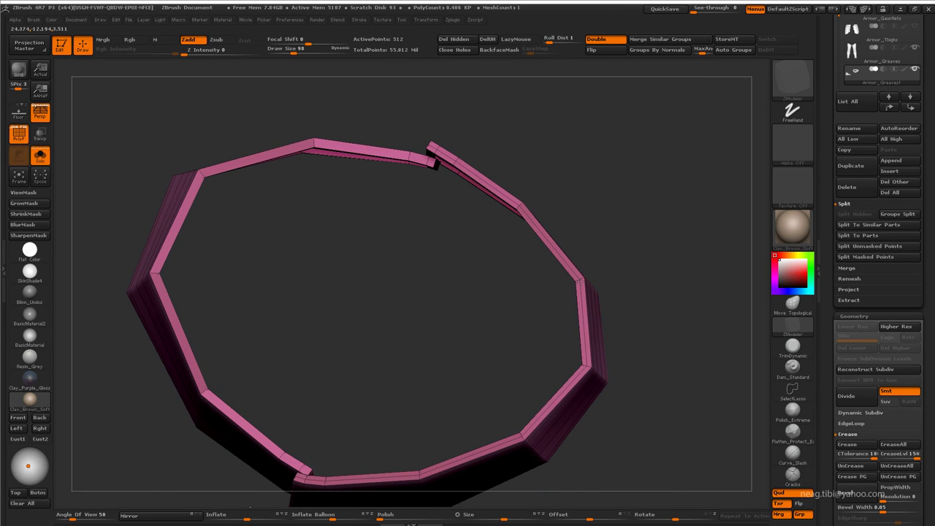
left_click_drag(592, 176, 434, 207)
left_click_drag(528, 197, 643, 102)
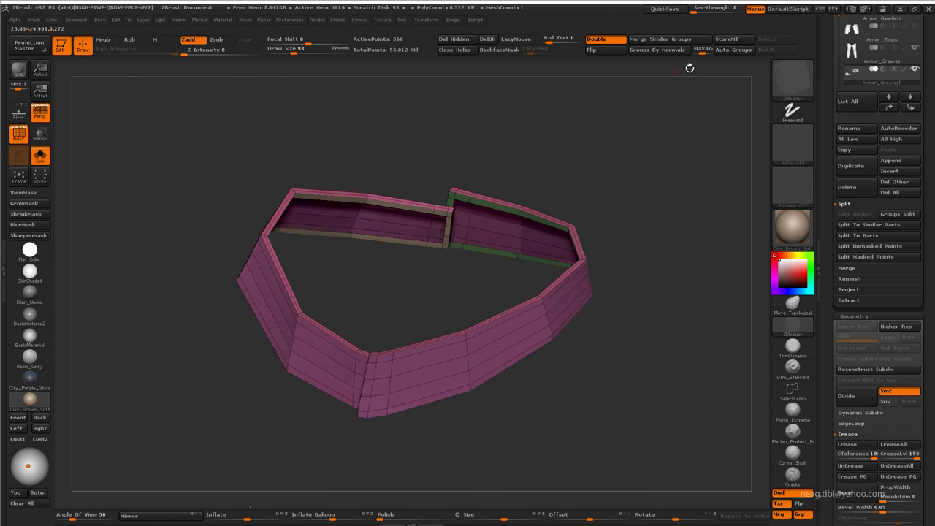
left_click(734, 50)
left_click(658, 50)
mouse_move(595, 132)
left_mouse_down()
mouse_move(586, 187)
mouse_move(600, 142)
mouse_move(463, 227)
mouse_move(398, 166)
mouse_move(414, 150)
left_mouse_up()
left_click(462, 223)
Step: Subdivide the ring, turn off PolyF, and apply Inflate Balloon and Inflate 50 to thicken it
key("ctrl+d")
key("ctrl+d")
key("ctrl+d")
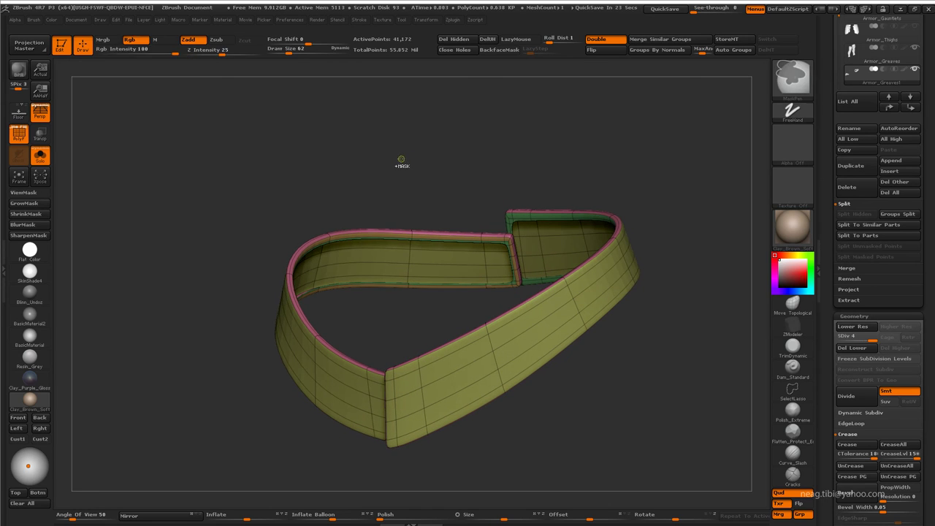
left_click(390, 215, "ctrl")
key("shift+f")
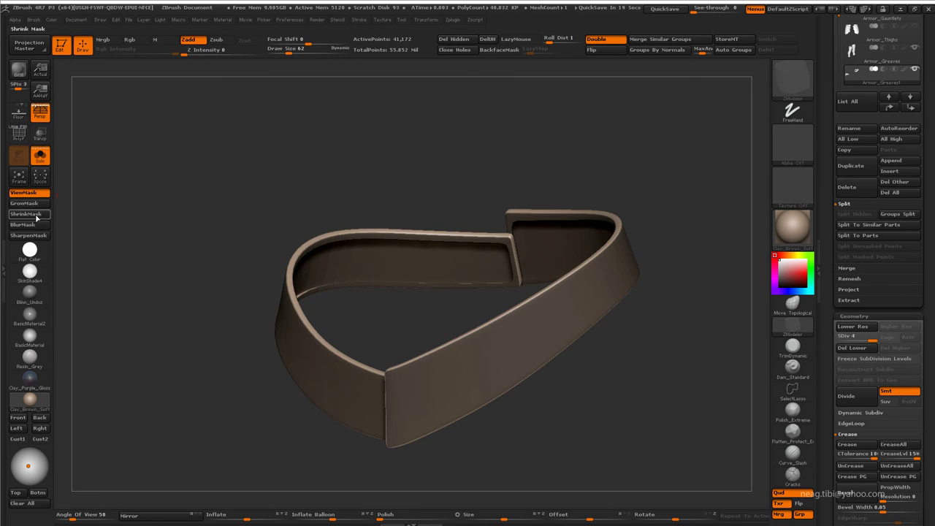
left_click_drag(198, 284, 170, 167)
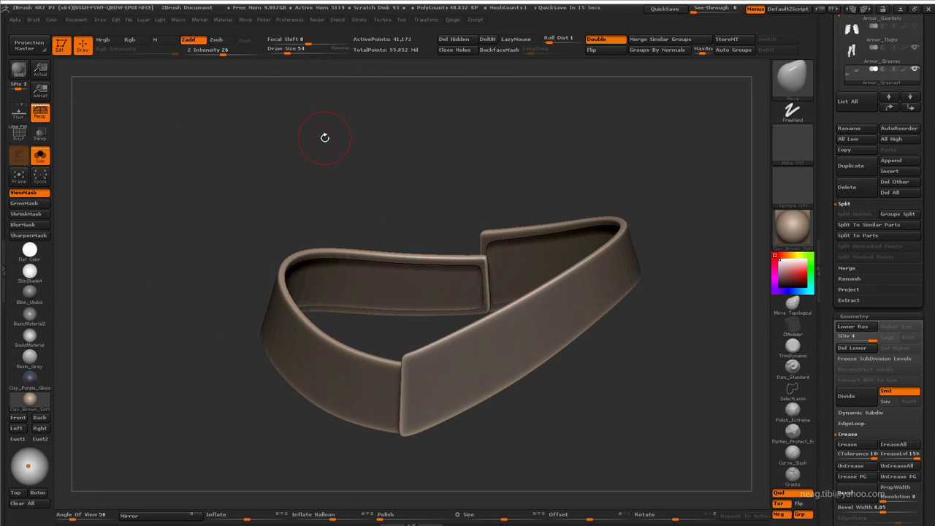
left_click_drag(334, 516, 342, 516)
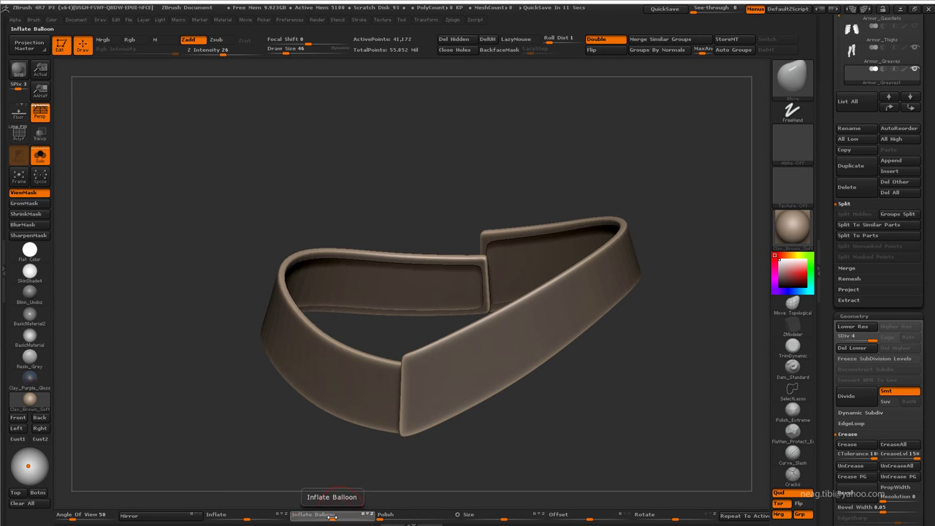
left_click_drag(248, 516, 274, 521)
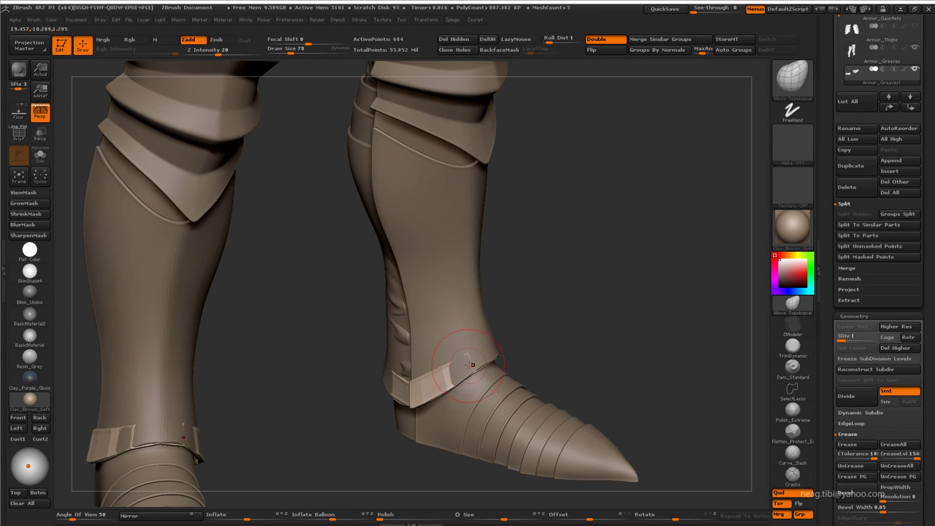
Step: Raise the strap to subdivision level 3 and inspect the right boot's ankle strap
key("d")
mouse_move(449, 355)
left_mouse_down()
mouse_move(546, 354)
mouse_move(575, 328)
mouse_move(613, 319)
mouse_move(538, 355)
left_mouse_up()
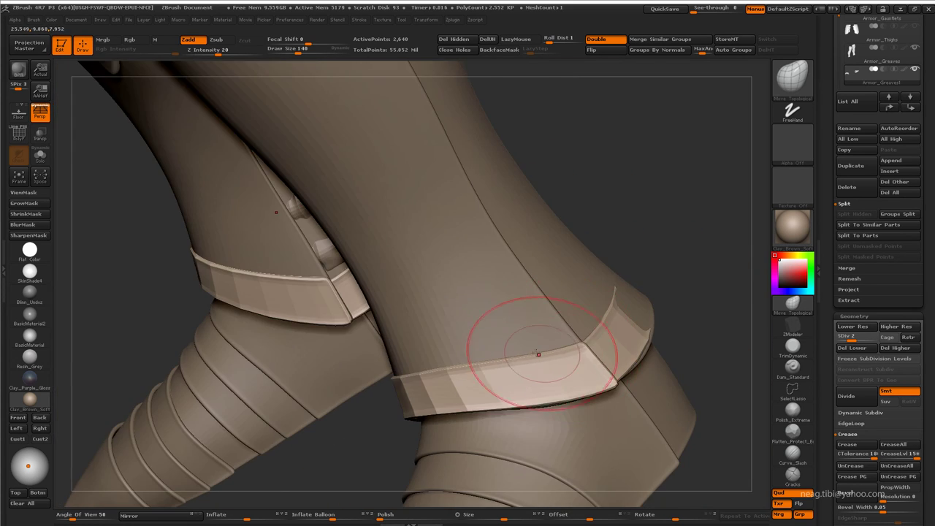
mouse_move(480, 367)
left_mouse_down()
mouse_move(470, 344)
mouse_move(460, 396)
left_mouse_up()
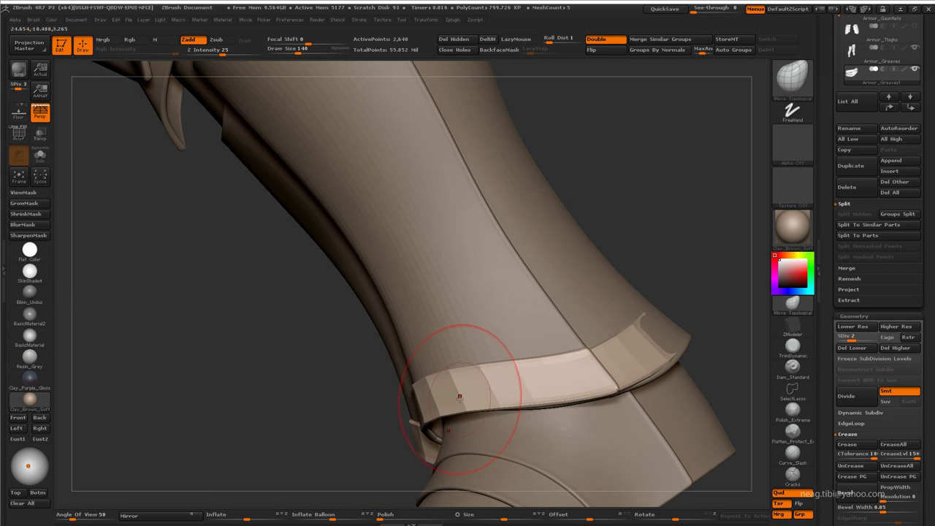
key("space")
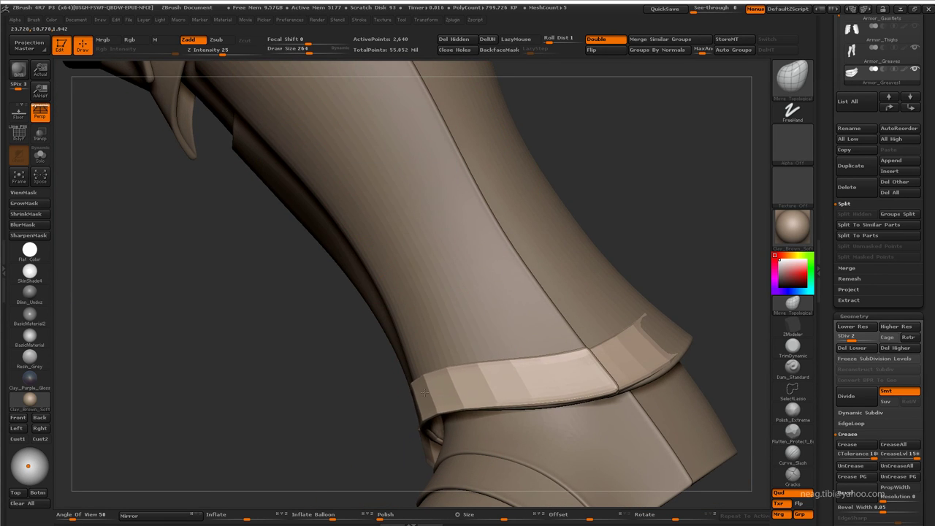
mouse_move(555, 219)
left_mouse_down()
mouse_move(412, 393)
mouse_move(371, 334)
mouse_move(460, 316)
mouse_move(567, 316)
mouse_move(482, 323)
mouse_move(501, 305)
mouse_move(487, 328)
left_mouse_up()
key("d")
key("space")
key("space")
mouse_move(511, 290)
left_mouse_down()
mouse_move(638, 339)
mouse_move(633, 328)
mouse_move(476, 309)
mouse_move(437, 376)
mouse_move(595, 339)
mouse_move(489, 324)
mouse_move(524, 345)
mouse_move(511, 292)
mouse_move(487, 348)
mouse_move(443, 328)
mouse_move(493, 331)
mouse_move(394, 316)
mouse_move(403, 359)
mouse_move(387, 364)
mouse_move(382, 312)
mouse_move(502, 455)
mouse_move(439, 314)
mouse_move(408, 333)
mouse_move(317, 352)
mouse_move(271, 387)
mouse_move(314, 306)
mouse_move(365, 271)
mouse_move(436, 251)
left_mouse_up()
key("space")
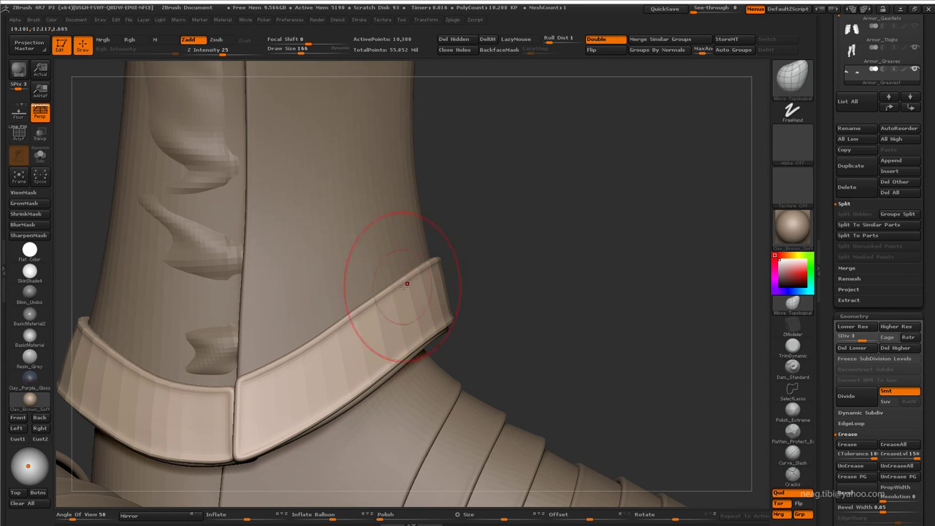
Step: Orbit to check both straps, then select the subtools and zoom out to show both legs
mouse_move(407, 284)
left_mouse_down()
mouse_move(511, 271)
mouse_move(521, 247)
mouse_move(552, 267)
mouse_move(424, 275)
mouse_move(467, 307)
mouse_move(501, 351)
mouse_move(390, 324)
mouse_move(353, 340)
mouse_move(455, 319)
mouse_move(377, 280)
left_mouse_up()
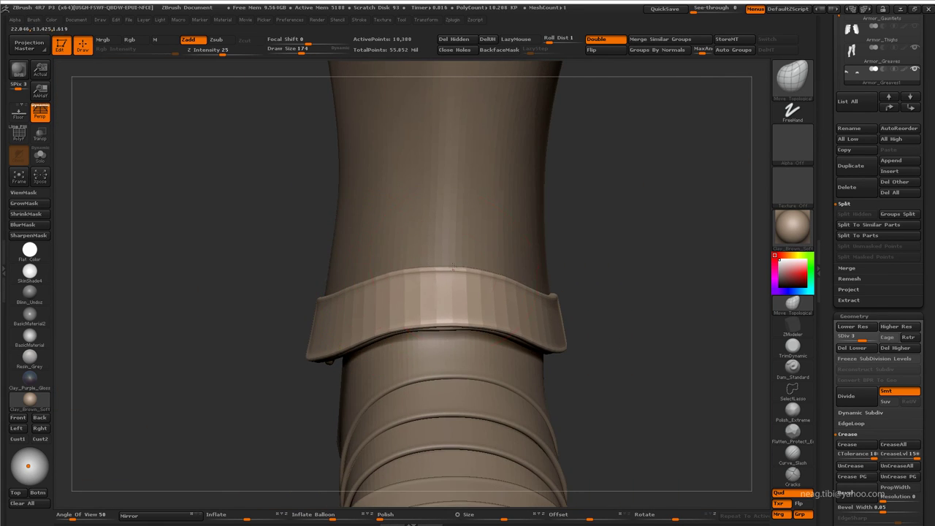
mouse_move(453, 268)
left_mouse_down()
mouse_move(455, 321)
mouse_move(423, 331)
mouse_move(386, 324)
mouse_move(358, 336)
mouse_move(358, 292)
mouse_move(476, 334)
mouse_move(407, 325)
mouse_move(358, 338)
mouse_move(409, 292)
mouse_move(438, 242)
left_mouse_up()
left_click(448, 334, "alt")
left_click(466, 166, "alt")
mouse_move(466, 166)
left_mouse_down()
mouse_move(396, 304)
mouse_move(282, 319)
mouse_move(461, 402)
mouse_move(531, 355)
mouse_move(524, 348)
mouse_move(541, 287)
mouse_move(563, 261)
mouse_move(570, 275)
mouse_move(616, 267)
mouse_move(655, 288)
mouse_move(647, 291)
mouse_move(612, 255)
left_mouse_up()
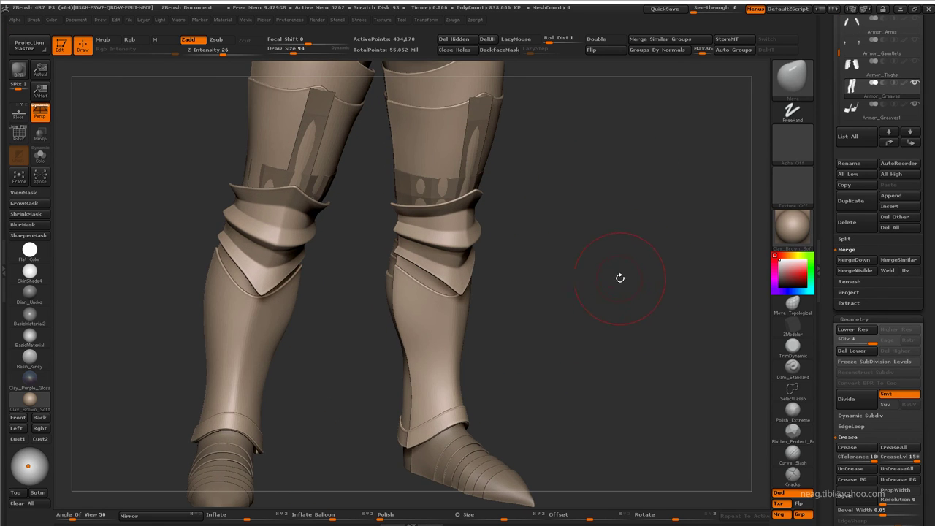
Step: Select Armor_Greaves1, solo it with PolyF on, and reshape the plates with Move Topological
key("alt+Down")
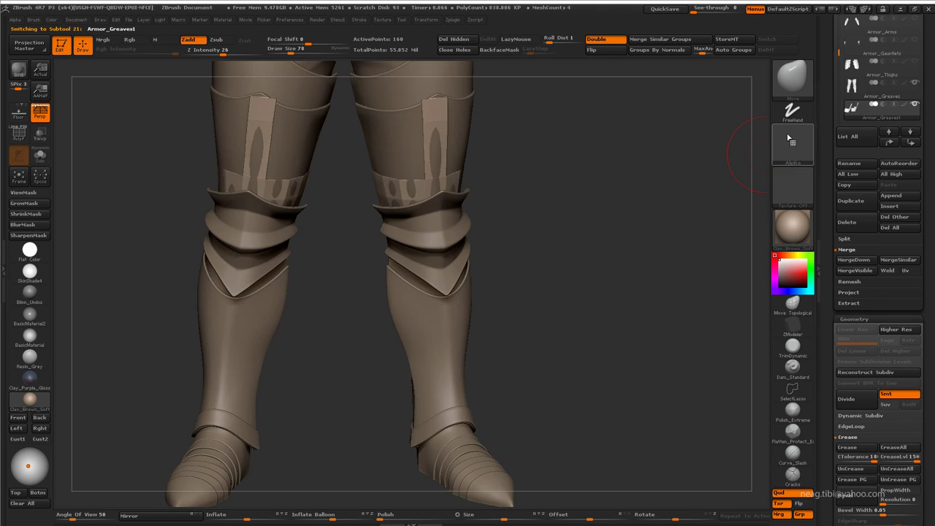
mouse_move(560, 208)
left_mouse_down()
mouse_move(564, 255)
mouse_move(503, 352)
left_mouse_up()
key("shift+f")
key("ctrl+shift+s")
key("b")
key("m")
key("t")
mouse_move(417, 295)
left_mouse_down()
mouse_move(426, 291)
mouse_move(445, 497)
left_mouse_up()
key("ctrl")
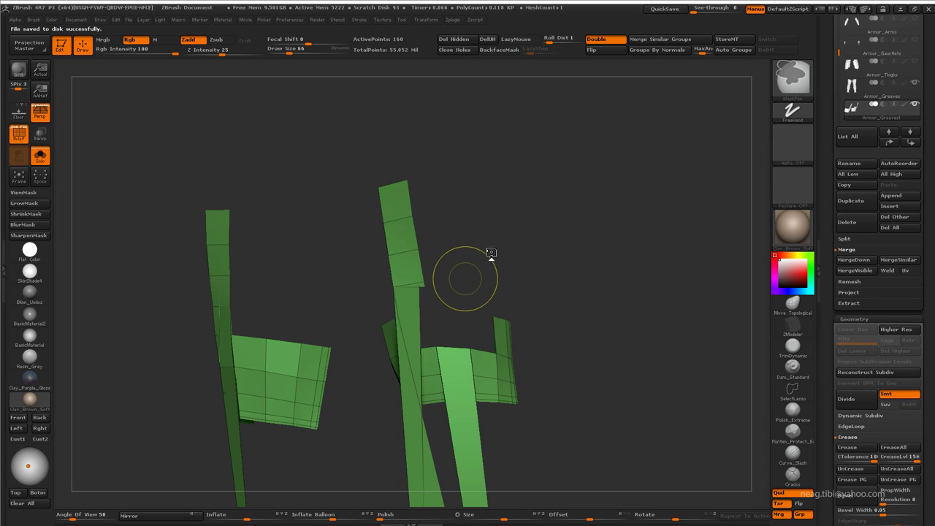
left_click_drag(439, 321, 393, 329)
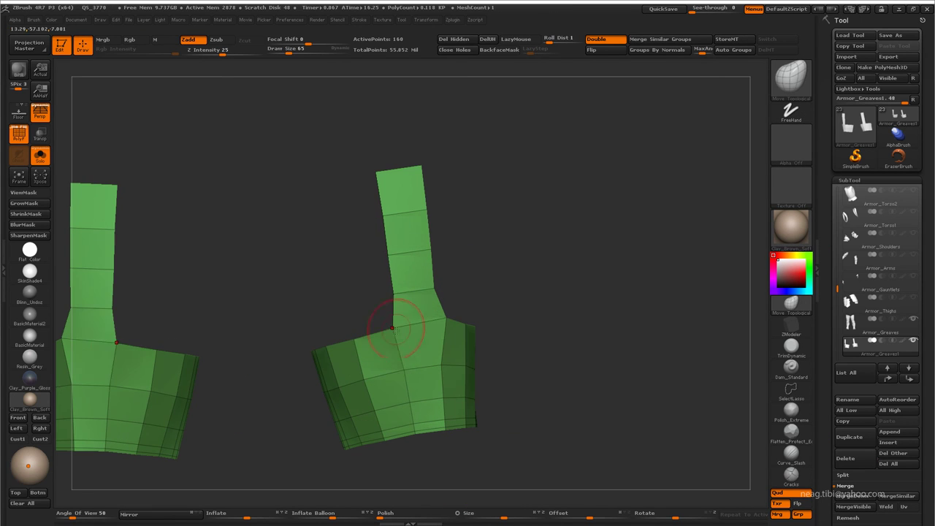
left_click_drag(486, 300, 555, 303)
Step: Insert an edge loop across the plate necks, then return to Move Topological with falloff -19
left_click(792, 325)
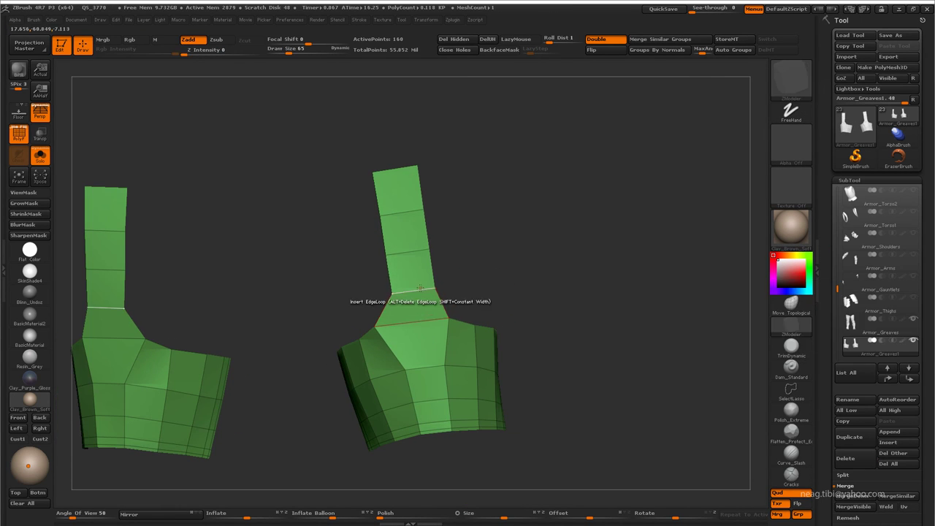
left_click_drag(457, 278, 478, 278)
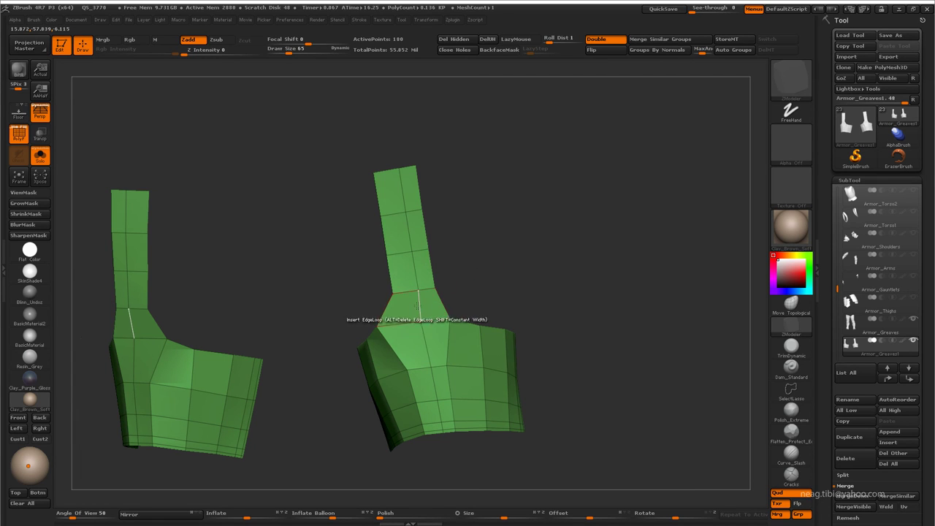
key("space")
left_click(493, 314)
left_click_drag(492, 313, 463, 306)
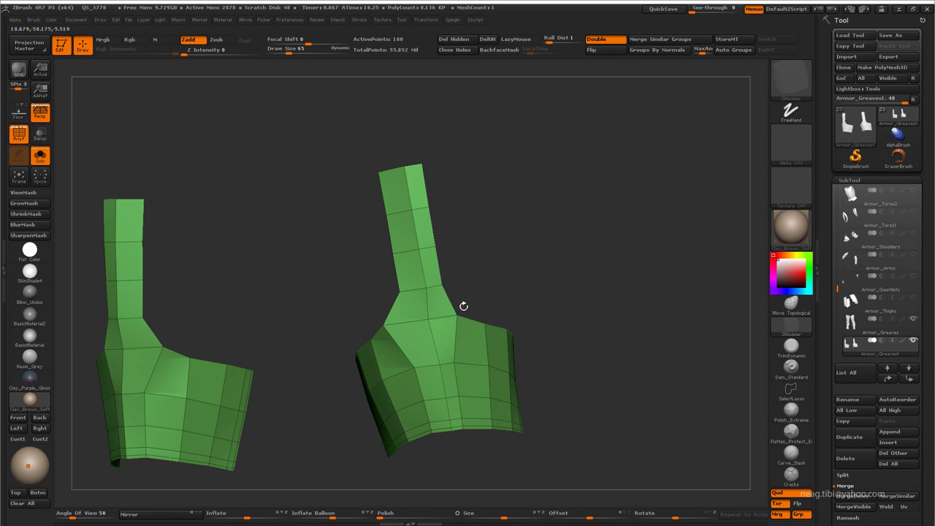
left_click(791, 302)
left_click_drag(308, 38, 300, 39)
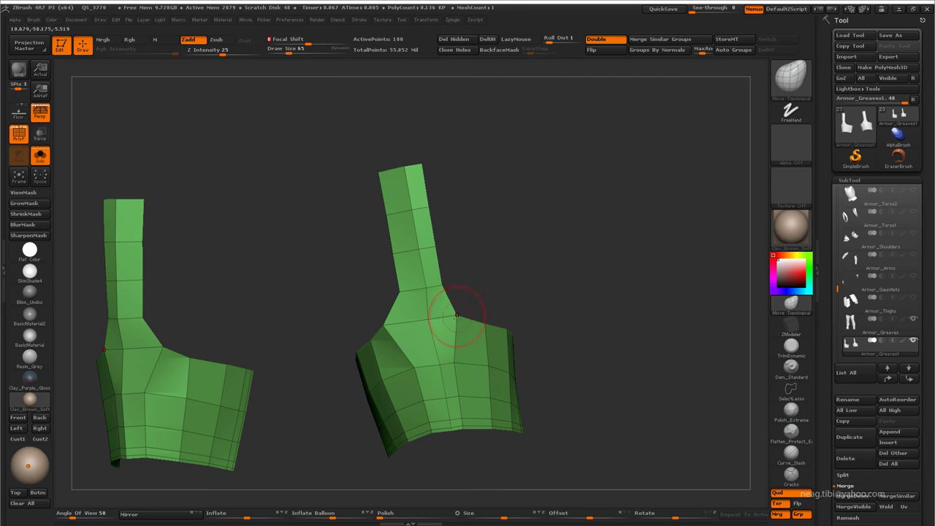
left_click_drag(421, 163, 437, 356)
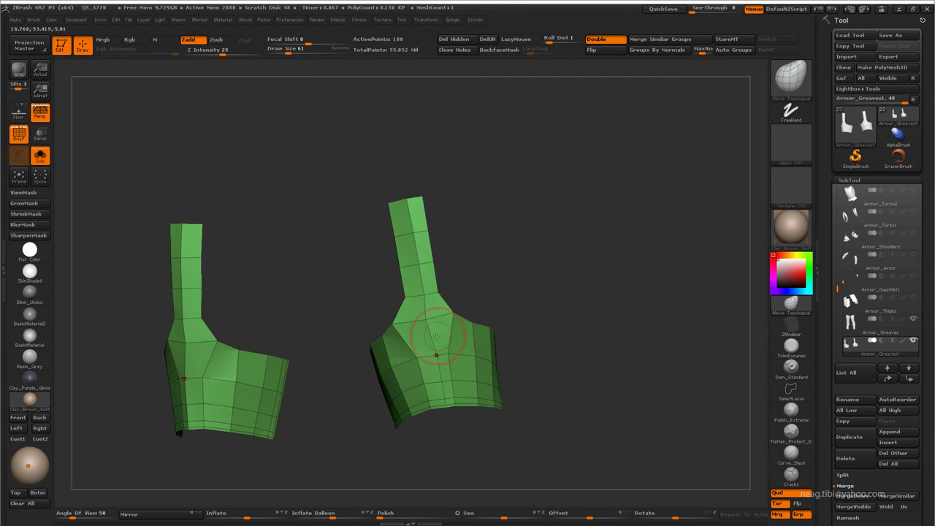
mouse_move(461, 311)
left_mouse_down()
mouse_move(387, 313)
mouse_move(405, 290)
mouse_move(453, 292)
mouse_move(404, 341)
left_mouse_up()
Step: Run ZRemesher on the Armor_Greaves1 plates with a 0.1 target polygon count
scroll(877, 355, "down", 5)
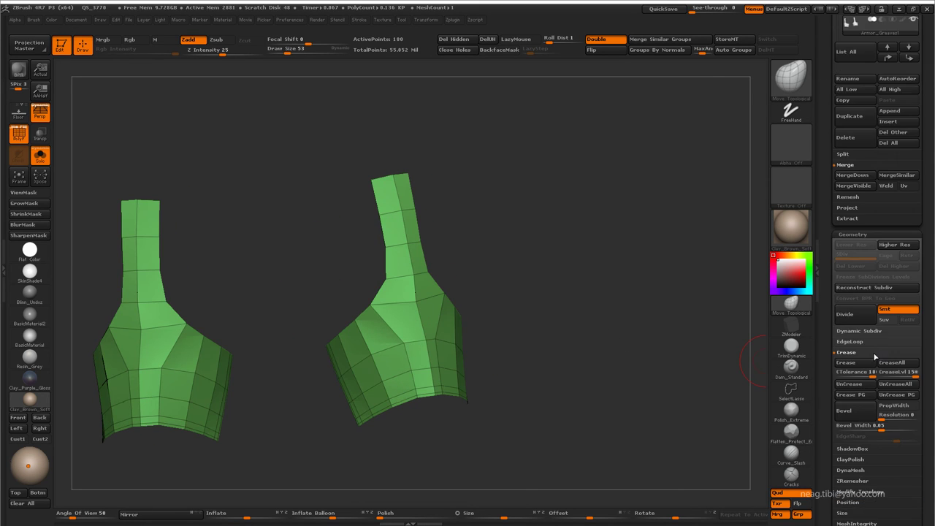
key("Return")
left_click(852, 411)
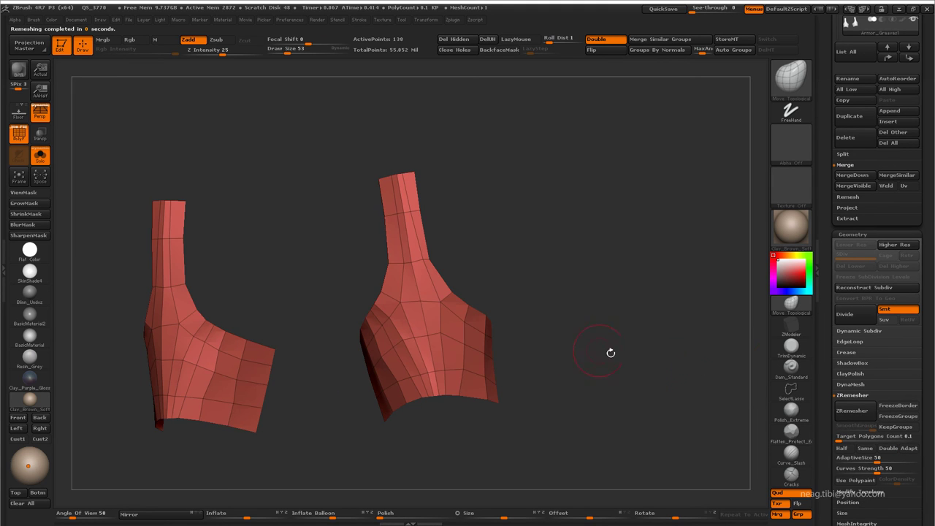
left_click_drag(610, 371, 612, 356)
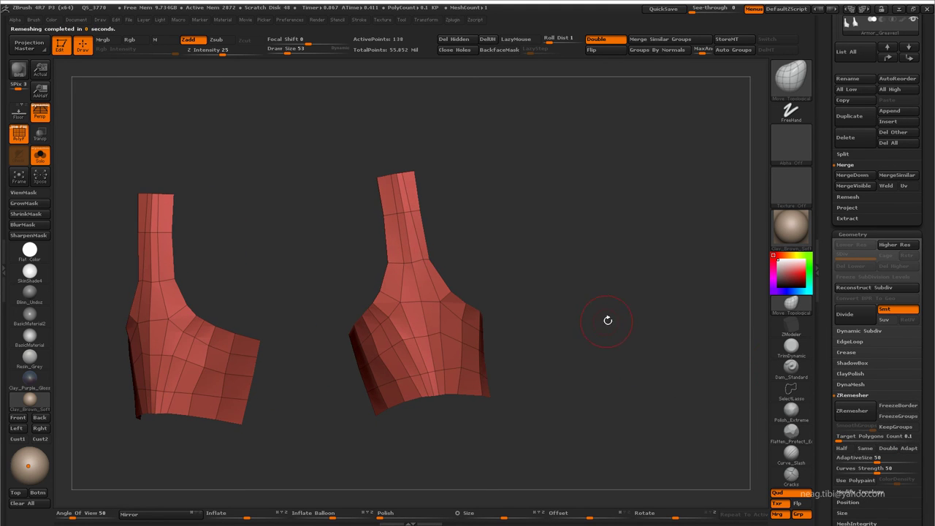
left_click_drag(608, 319, 527, 358)
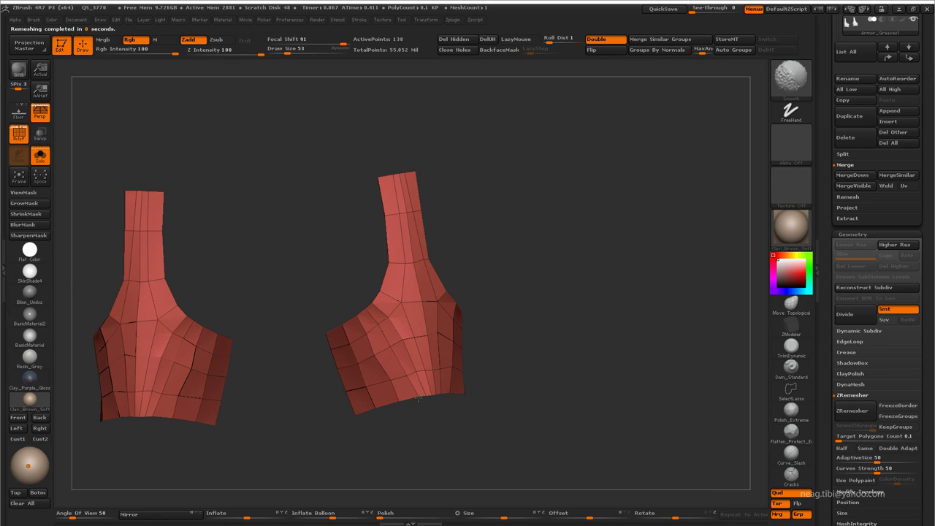
Step: Reselect Armor_Greaves1, turn off Solo and PolyF, and view the remeshed plates on the legs
left_click_drag(929, 160, 928, 336)
left_click(881, 183)
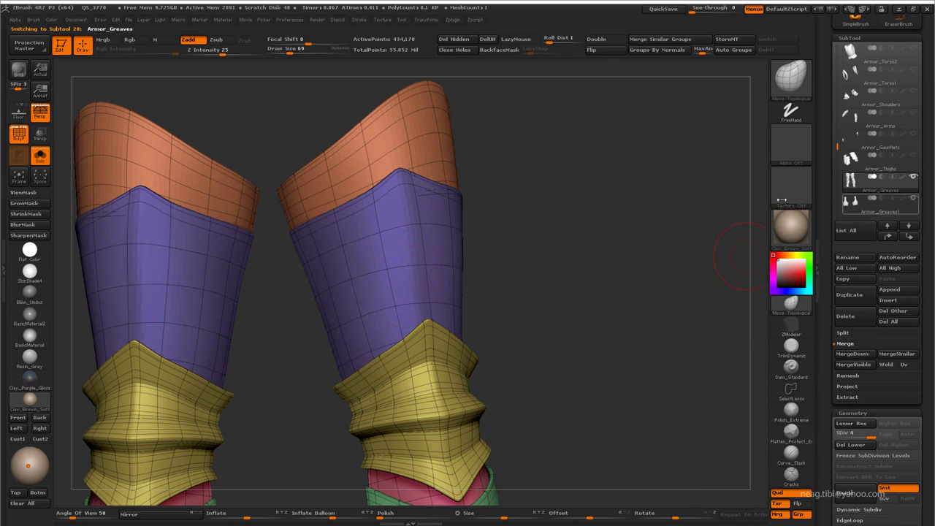
left_click(417, 292, "alt")
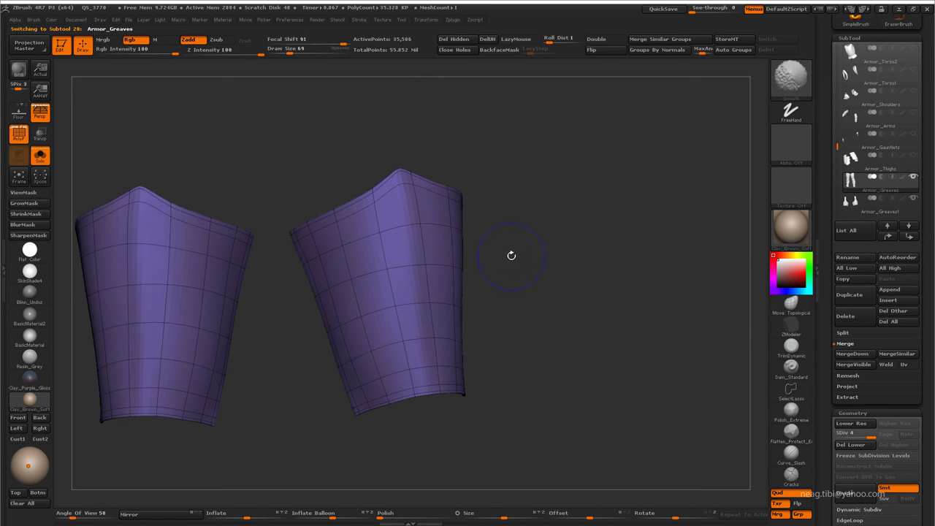
key("shift+f")
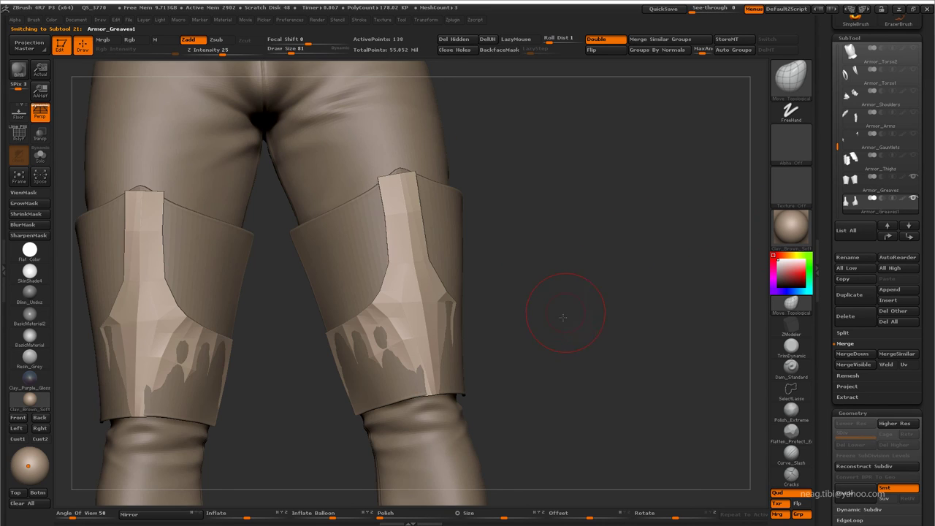
scroll(438, 307, "down", 1)
scroll(413, 269, "down", 1)
scroll(398, 247, "down", 1)
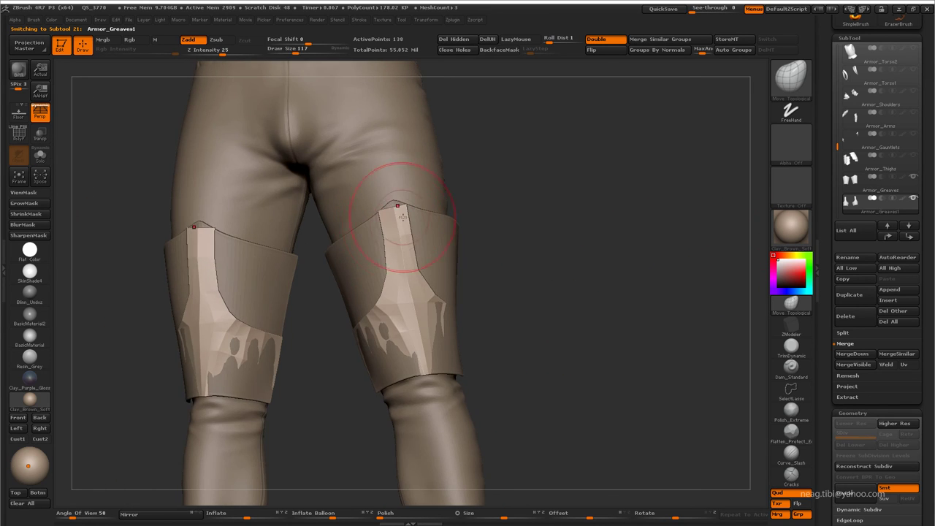
scroll(391, 314, "down", 1)
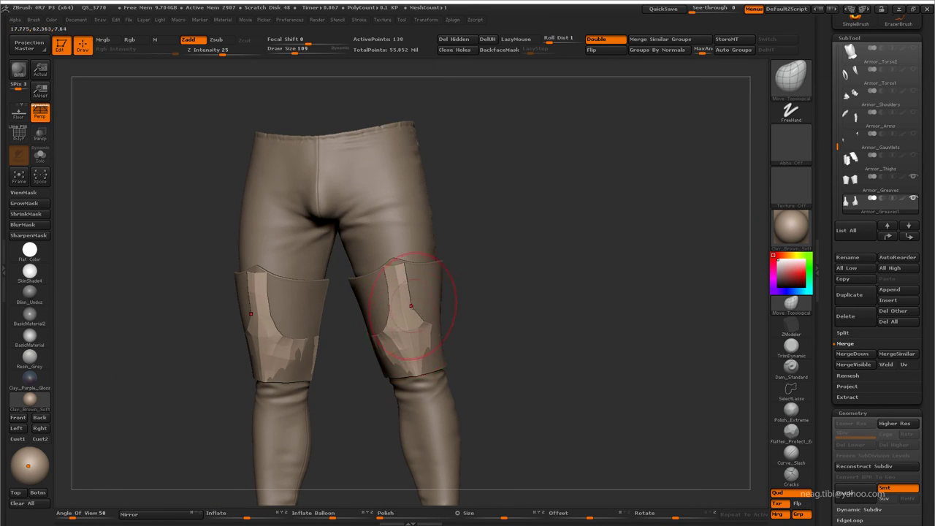
scroll(387, 267, "up", 1)
scroll(390, 246, "up", 1)
scroll(395, 253, "up", 1)
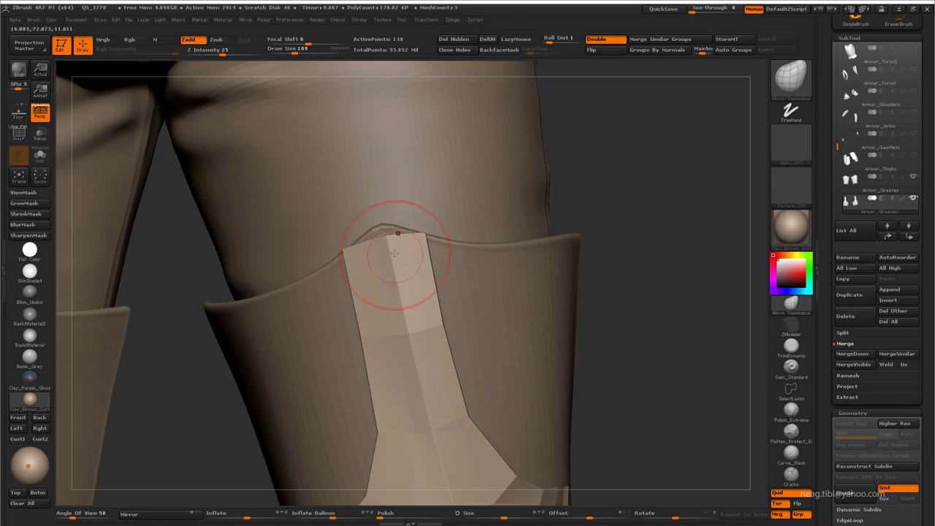
scroll(418, 258, "down", 1)
scroll(398, 241, "up", 1)
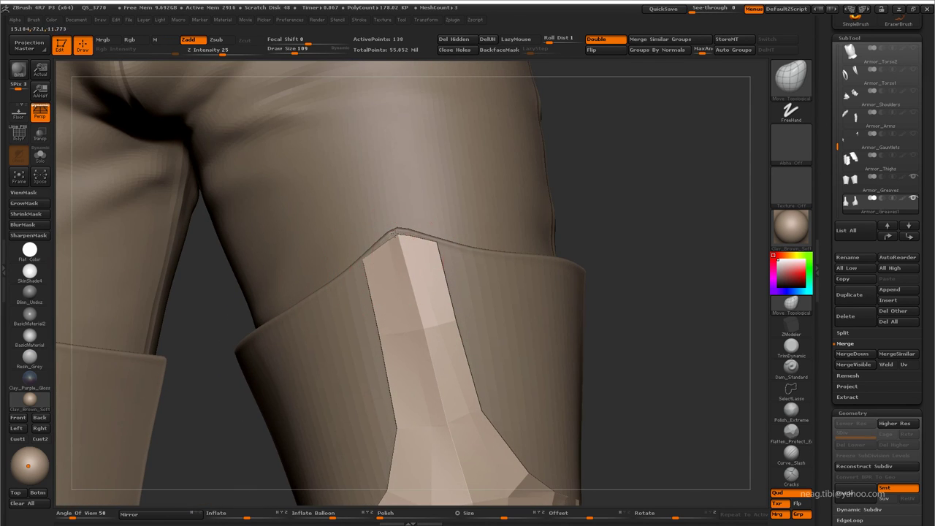
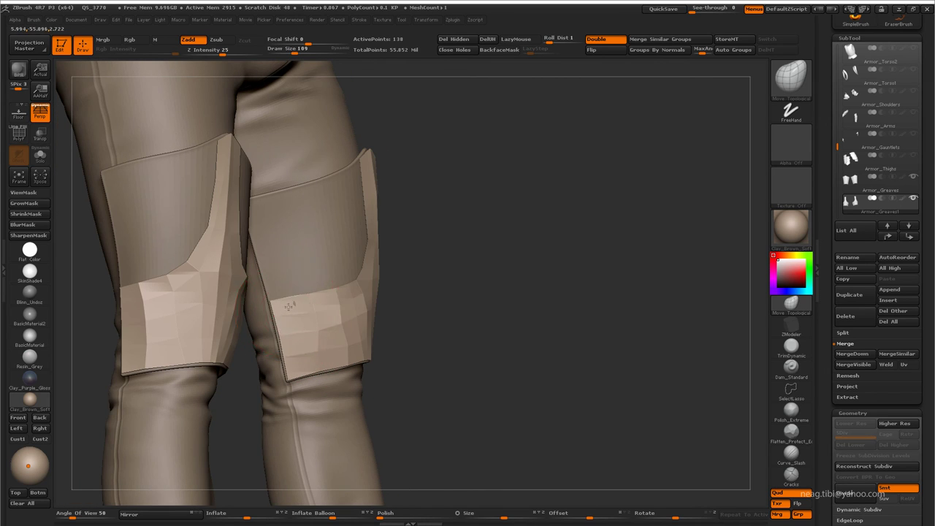
Step: Turn on PolyF, pick the Move Topological brush and raise Z Intensity
key("shift+f")
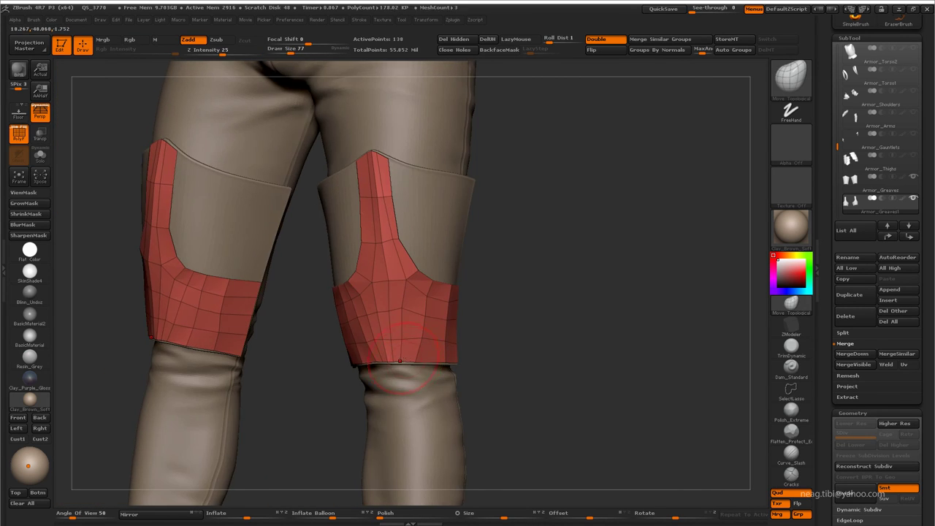
key("b")
left_click(306, 214)
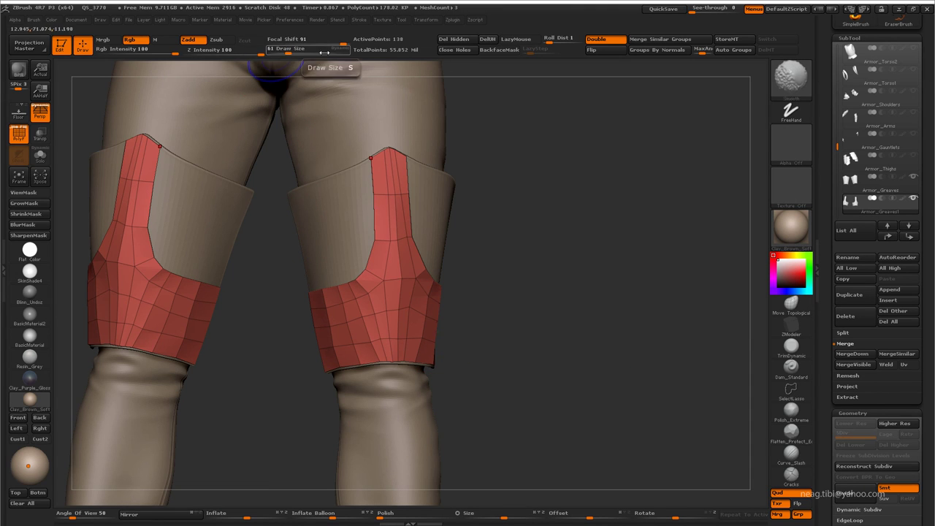
left_click(250, 54)
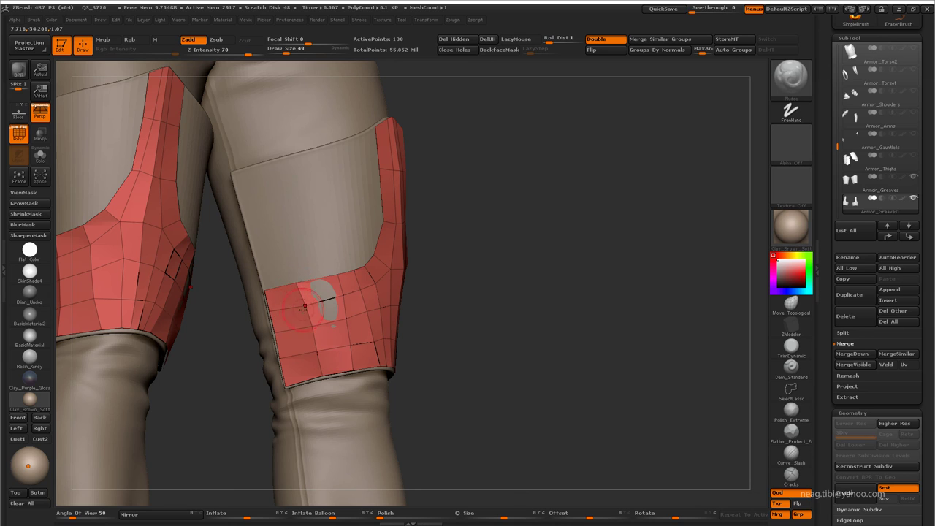
Step: Reshape and smooth the thigh panels' lower sections to wrap the legs, orbiting to check
left_click_drag(302, 285, 368, 311)
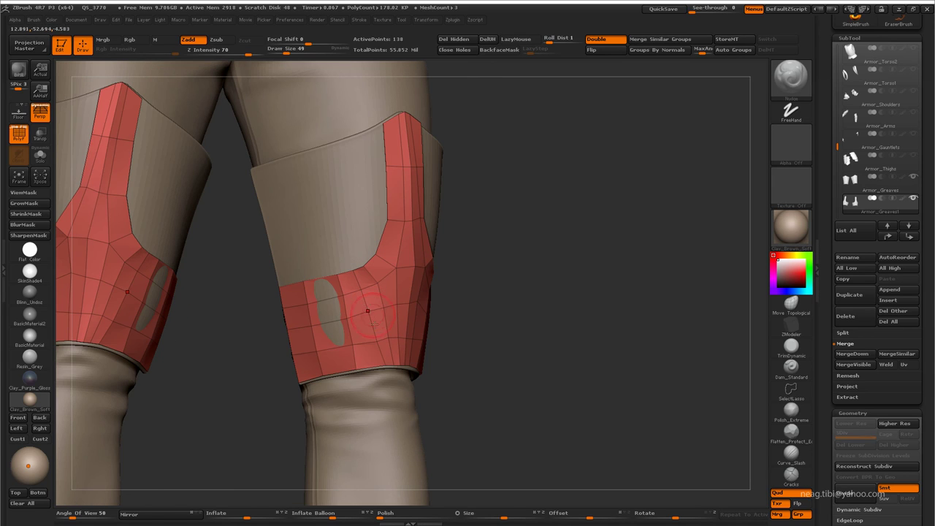
mouse_move(356, 366)
left_mouse_down()
mouse_move(380, 369)
mouse_move(417, 302)
left_mouse_up()
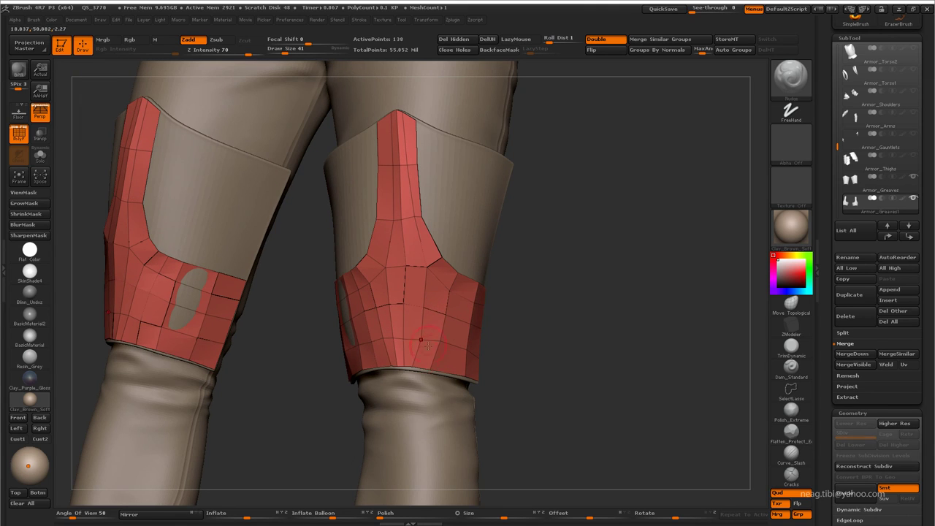
left_click_drag(392, 339, 434, 372)
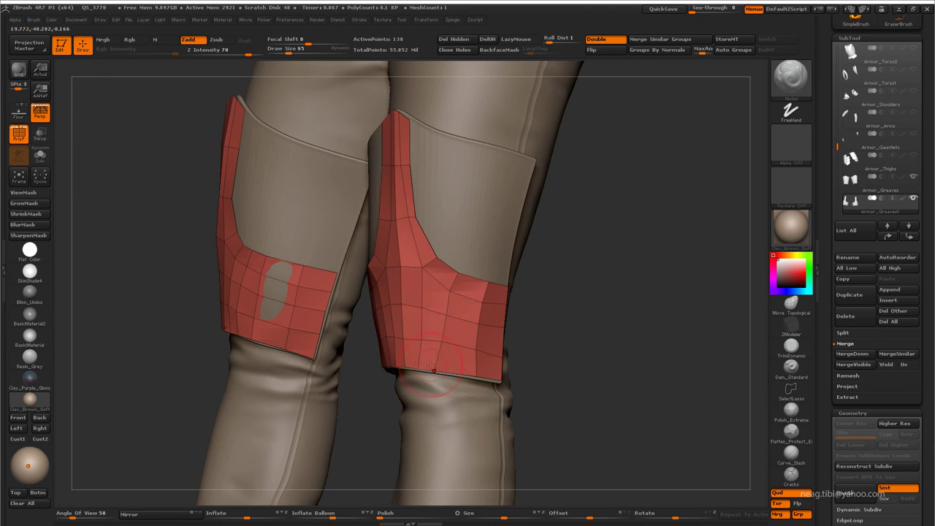
mouse_move(458, 281)
left_mouse_down()
mouse_move(467, 295)
mouse_move(497, 286)
left_mouse_up()
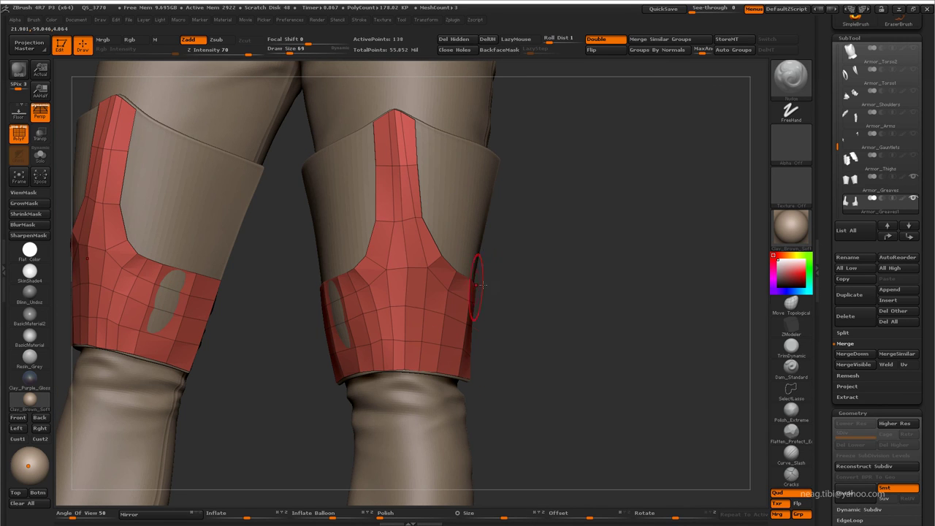
left_click(790, 302)
mouse_move(410, 211)
left_mouse_down("alt")
mouse_move(394, 196)
mouse_move(413, 226)
left_mouse_up("alt")
key("shift")
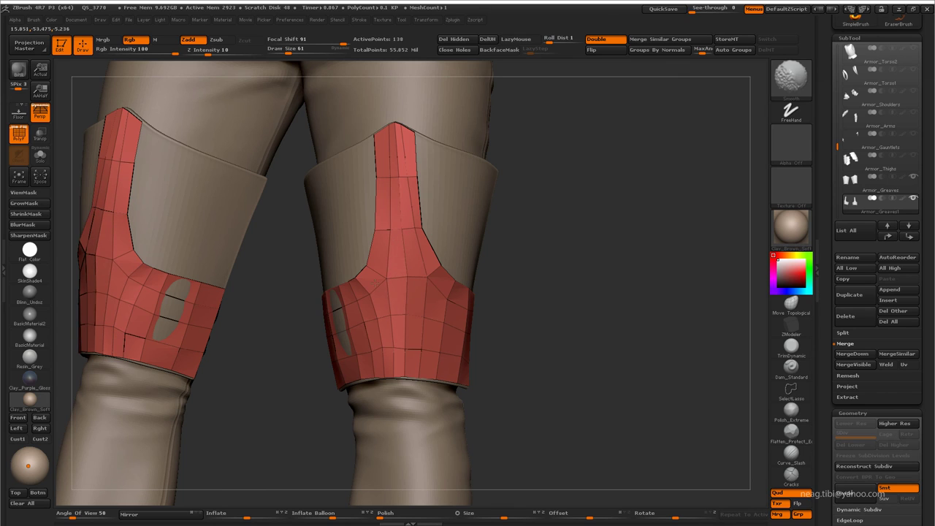
key("shift")
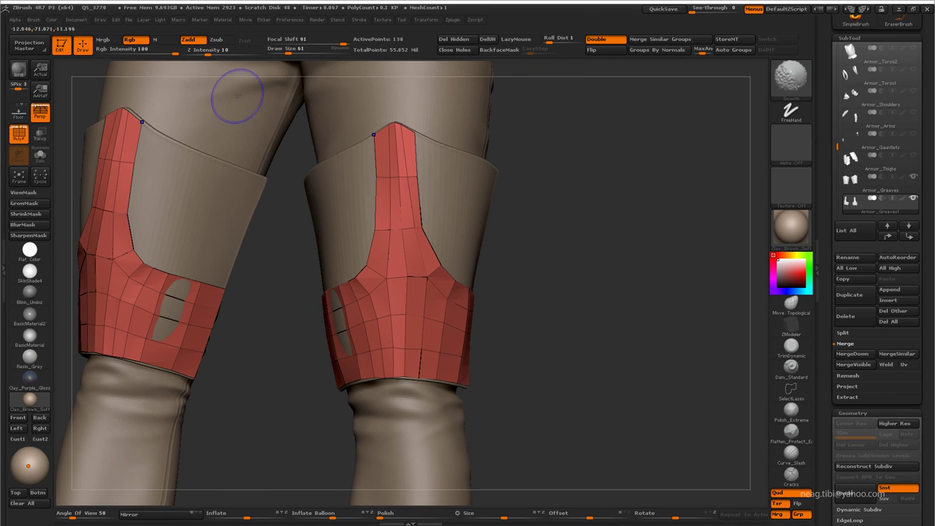
mouse_move(377, 284)
left_mouse_down()
mouse_move(456, 300)
mouse_move(475, 321)
mouse_move(423, 329)
mouse_move(550, 292)
mouse_move(483, 267)
left_mouse_up()
key("space")
key("space")
key("space")
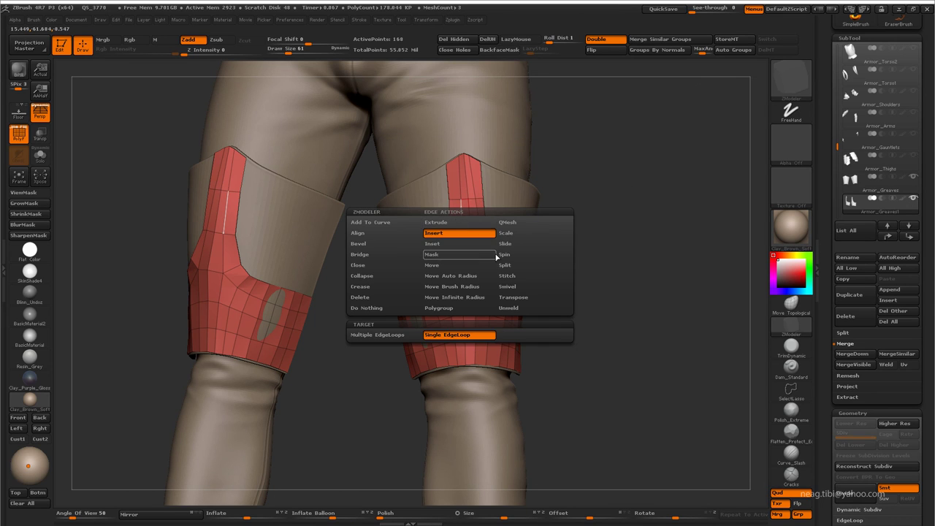
Step: Slide a complete edge loop on the panels and pick a smaller sculpting brush
left_click(506, 243)
left_click_drag(460, 228, 543, 219)
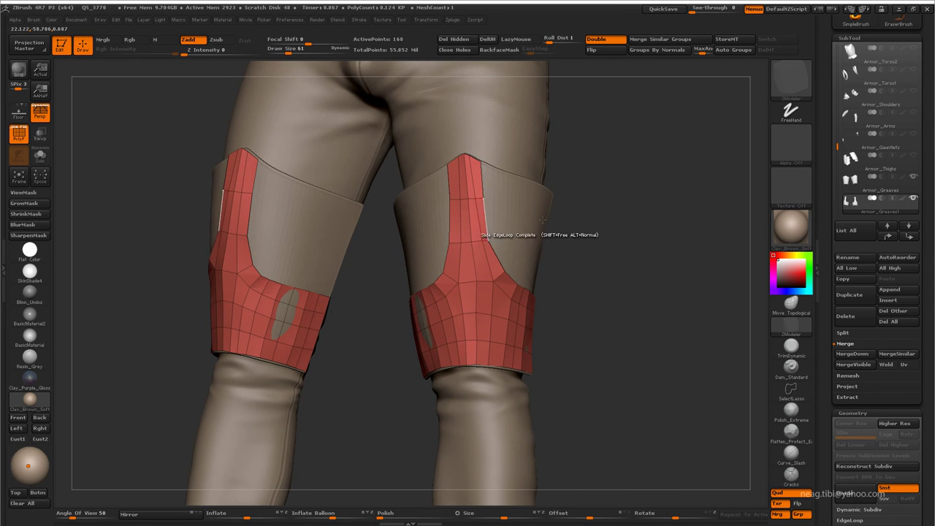
left_click(773, 76)
left_click(302, 133)
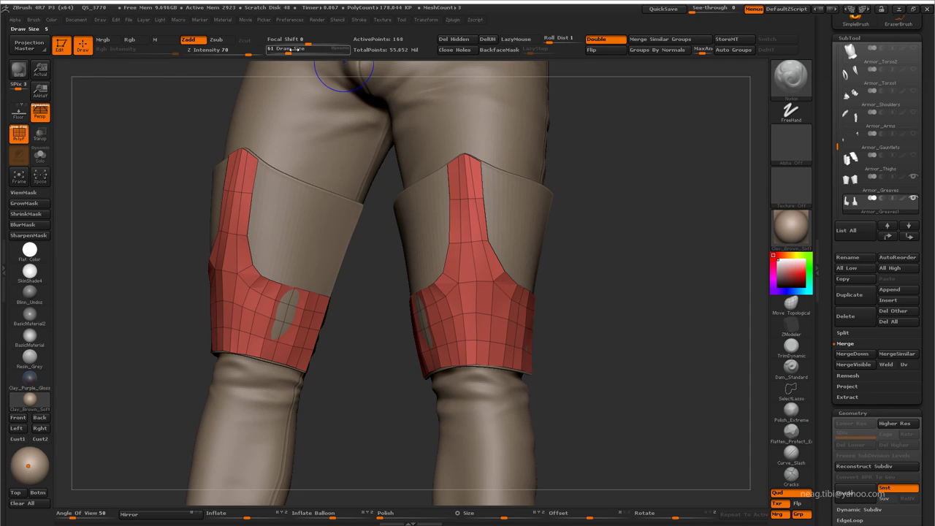
left_click_drag(297, 50, 291, 50)
mouse_move(465, 198)
left_mouse_down()
mouse_move(453, 162)
mouse_move(477, 158)
left_mouse_up()
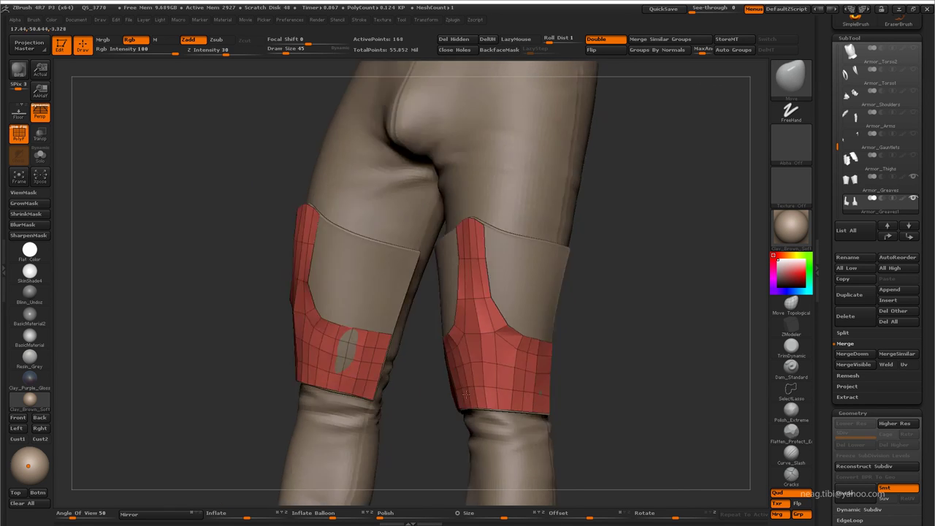
left_click_drag(628, 365, 599, 343)
Step: In ZModeler, slide full edge loops and QMesh polygons on the panels' lower section
left_click(791, 323)
key("space")
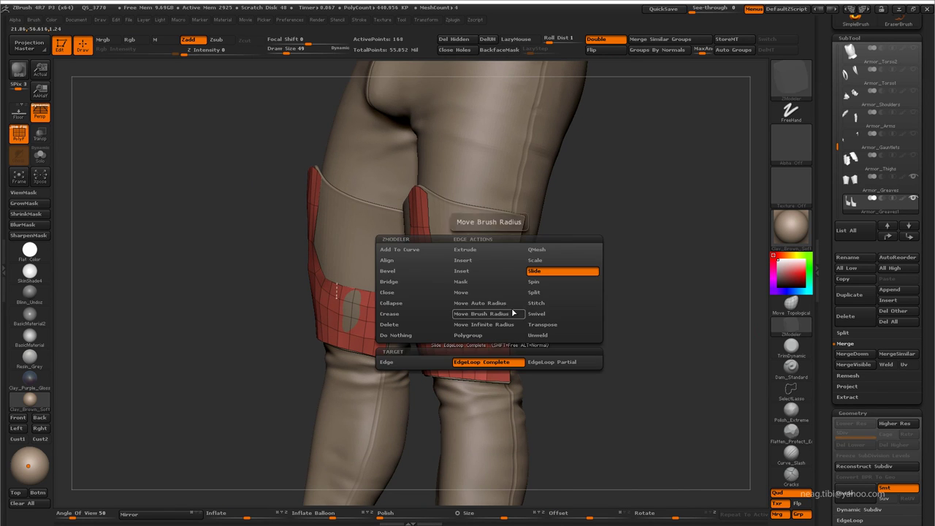
left_click_drag(574, 277, 468, 330)
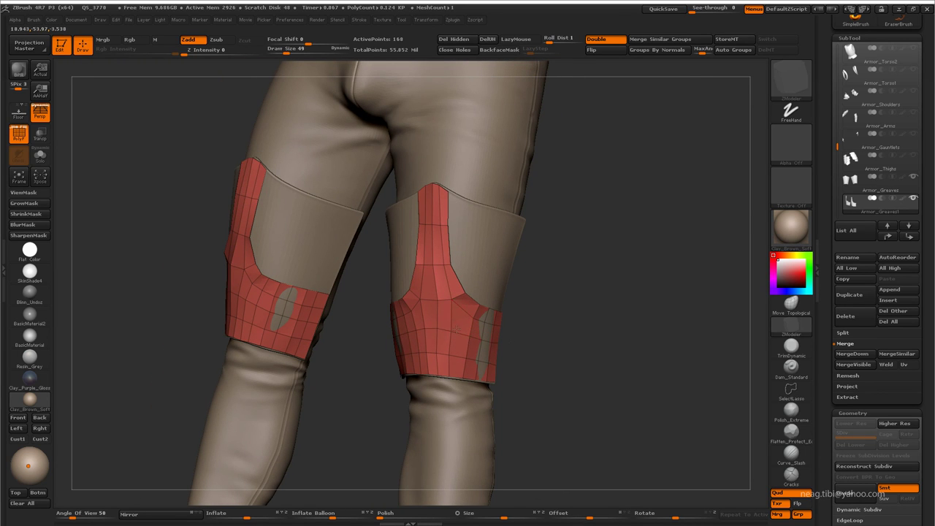
left_click_drag(532, 306, 442, 325)
left_click_drag(511, 321, 439, 333)
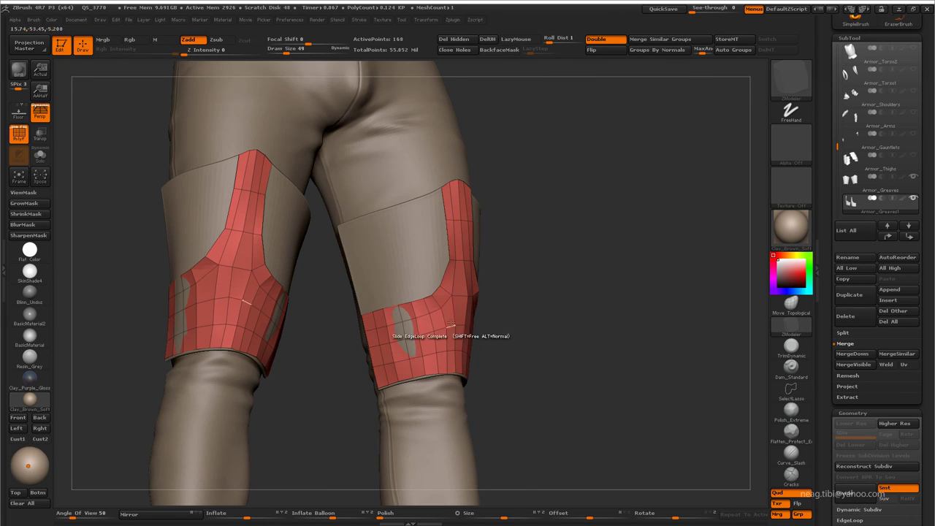
key("space")
left_click(426, 330)
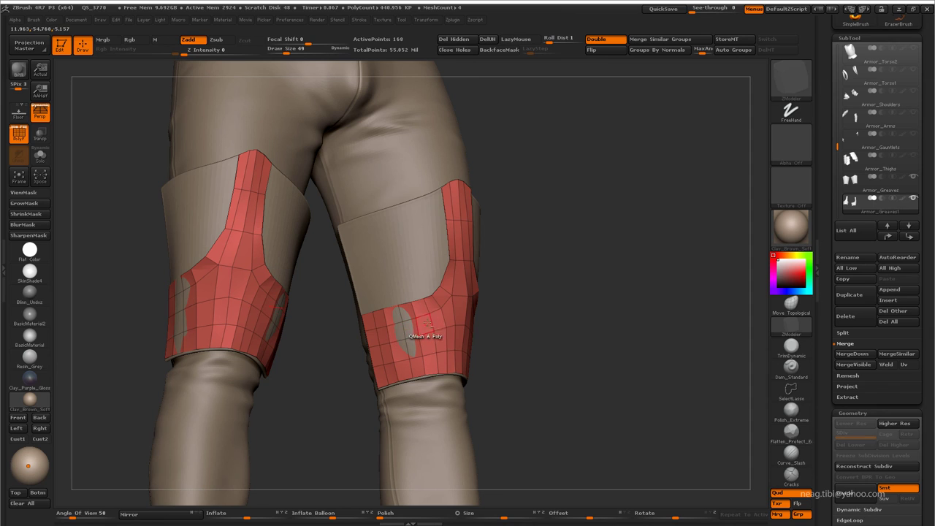
key("space")
left_click(415, 330)
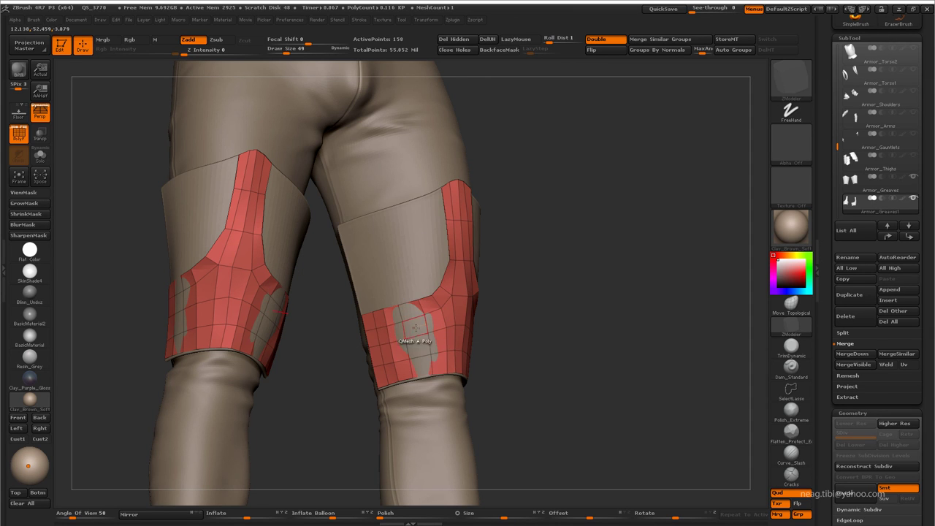
Step: Switch to Move Topological with Draw Size 109 to adjust the lower sections
left_click_drag(504, 332, 560, 310)
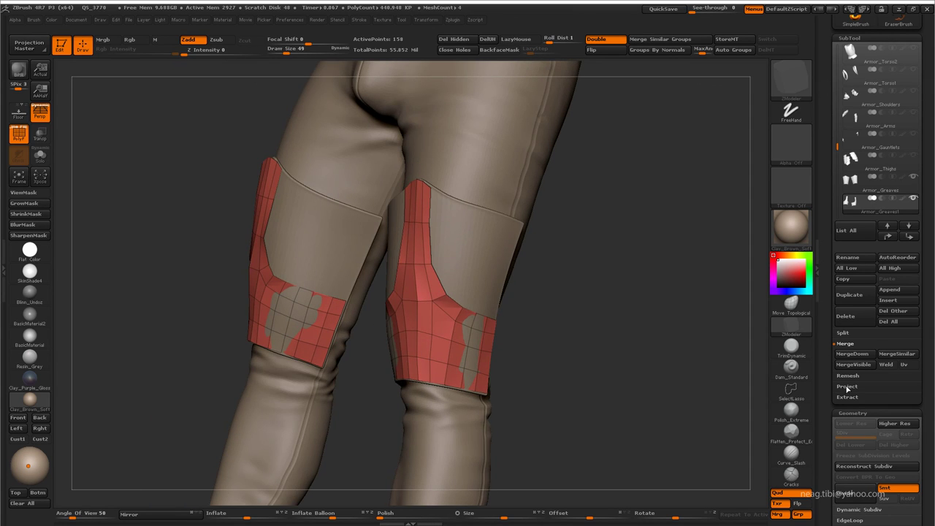
left_click_drag(702, 380, 641, 372)
key("b")
key("m")
key("t")
left_click_drag(292, 49, 304, 55)
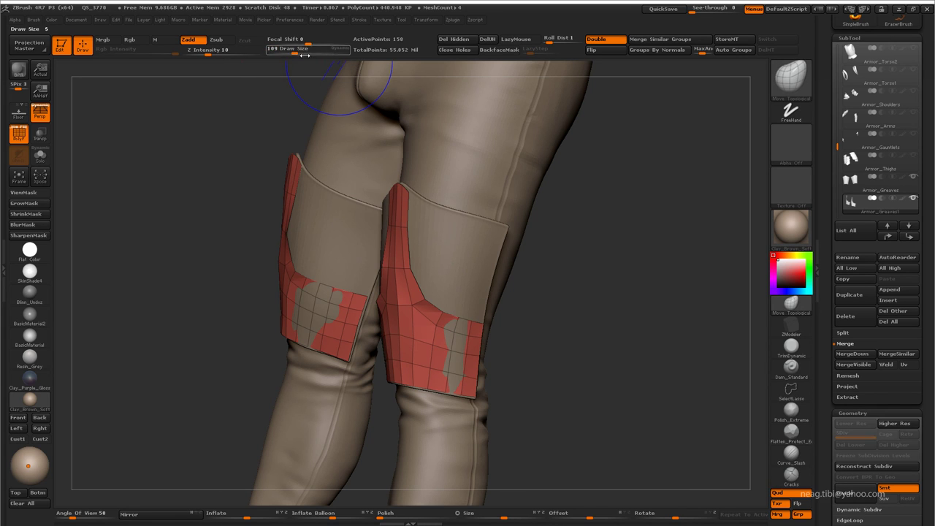
mouse_move(480, 344)
left_mouse_down()
mouse_move(377, 365)
mouse_move(409, 235)
left_mouse_up()
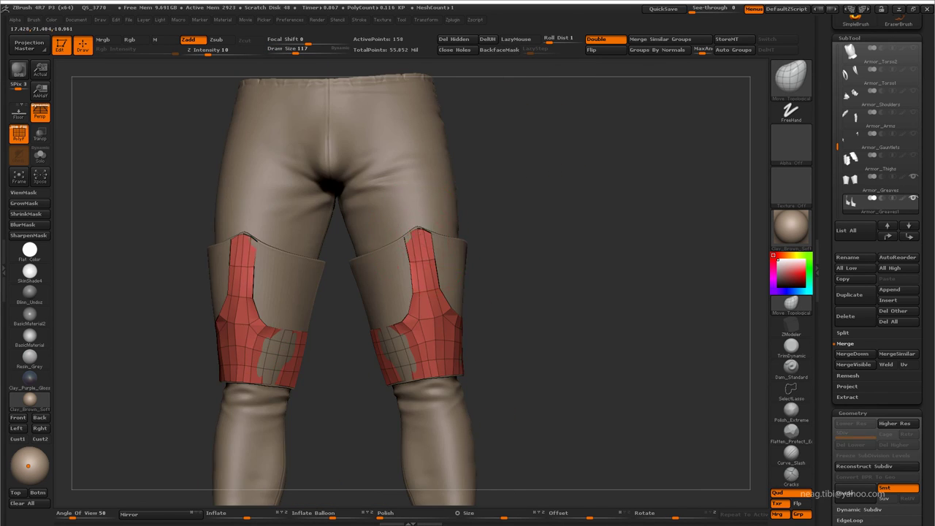
Step: Open Tool > Project, Solo the two thigh panels and orbit to inspect them
left_click(848, 385)
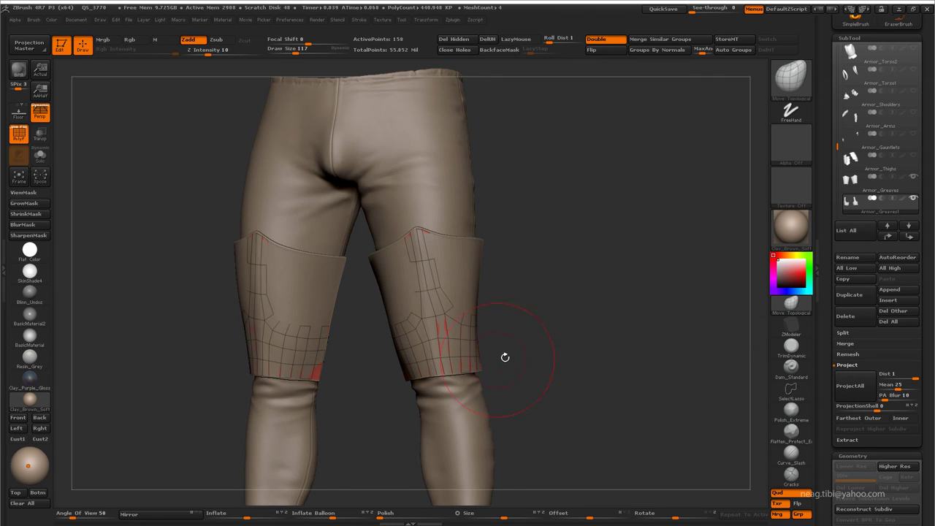
mouse_move(505, 355)
left_mouse_down()
mouse_move(95, 393)
mouse_move(557, 284)
mouse_move(224, 324)
mouse_move(554, 396)
left_mouse_up()
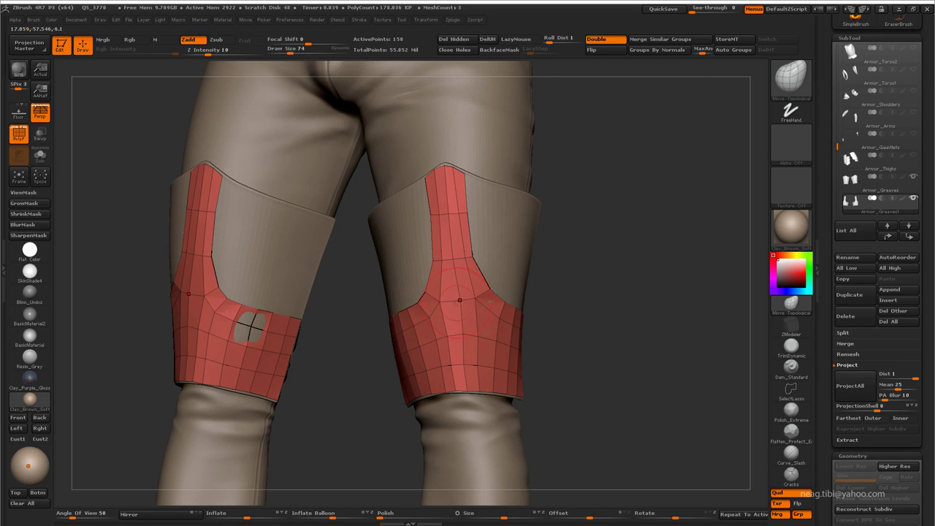
key("b")
key("z")
key("m")
mouse_move(560, 275)
left_mouse_down()
mouse_move(509, 309)
mouse_move(553, 340)
mouse_move(517, 415)
mouse_move(614, 328)
mouse_move(411, 367)
left_mouse_up()
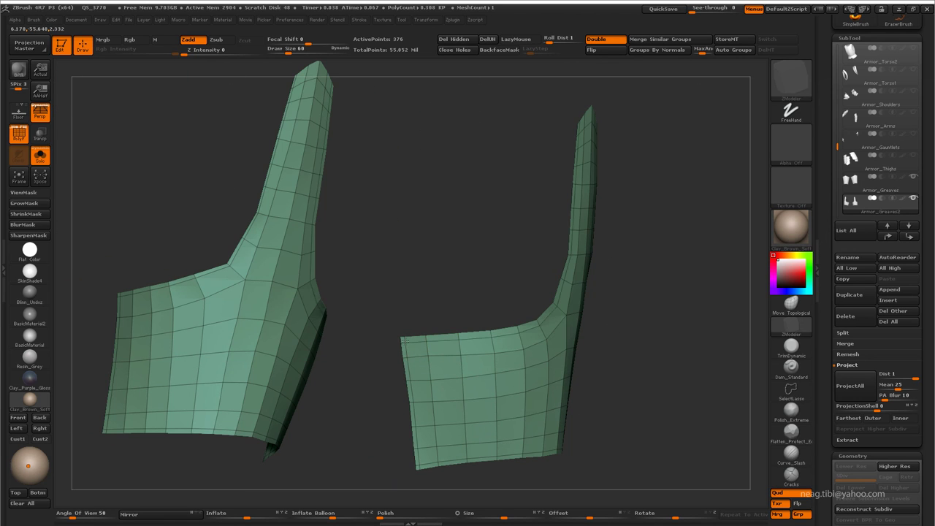
mouse_move(448, 278)
left_mouse_down()
mouse_move(509, 218)
mouse_move(512, 236)
left_mouse_up()
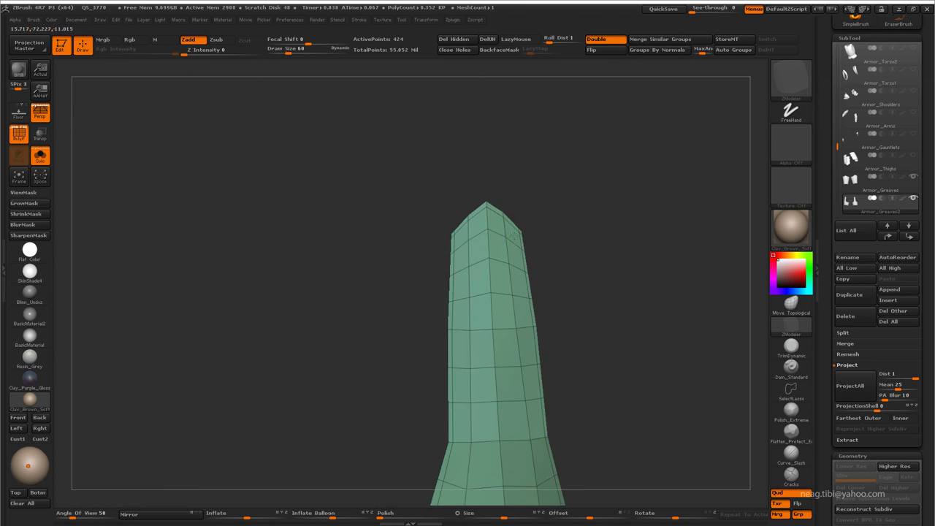
mouse_move(516, 202)
left_mouse_down()
mouse_move(541, 349)
mouse_move(606, 222)
mouse_move(537, 415)
left_mouse_up()
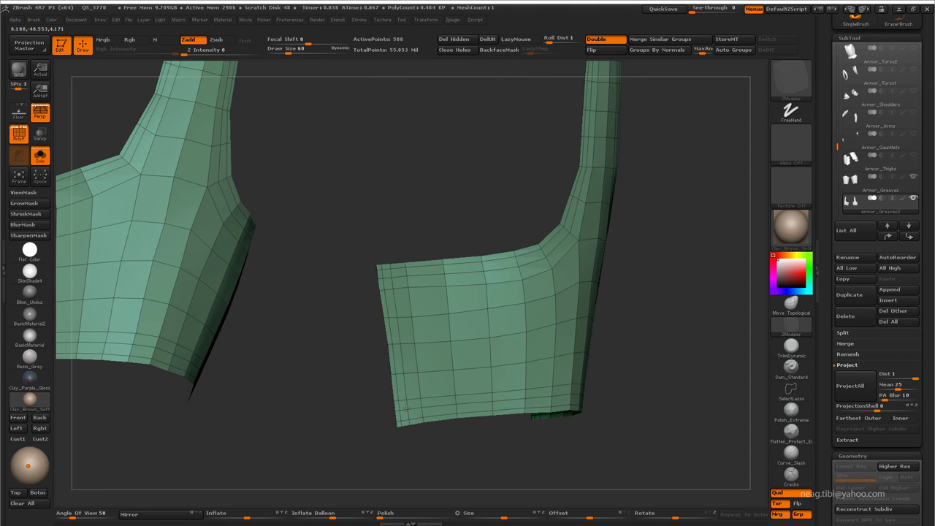
left_click_drag(441, 448, 463, 453)
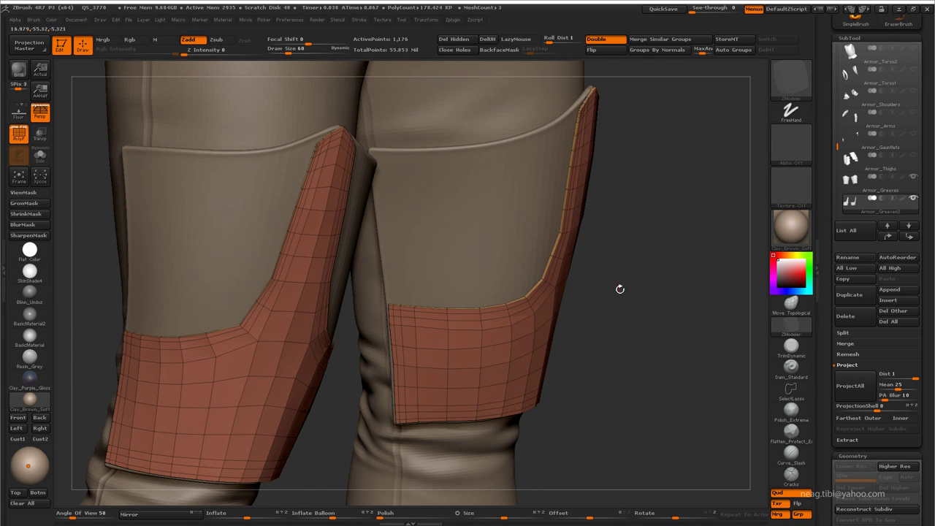
Step: Inset the border polygroup using Polygroup Island target and Inset Region modifier
left_click_drag(619, 288, 642, 287)
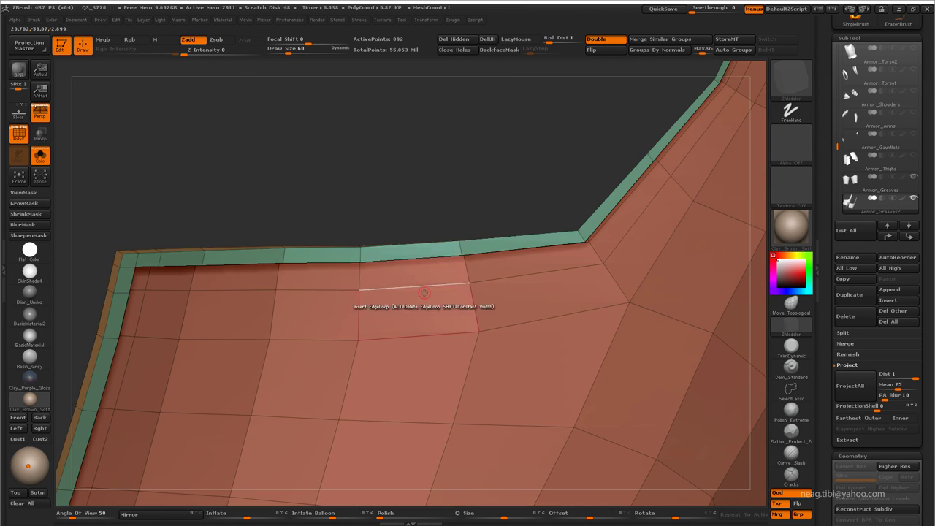
key("space")
left_click(496, 309)
left_click(446, 378)
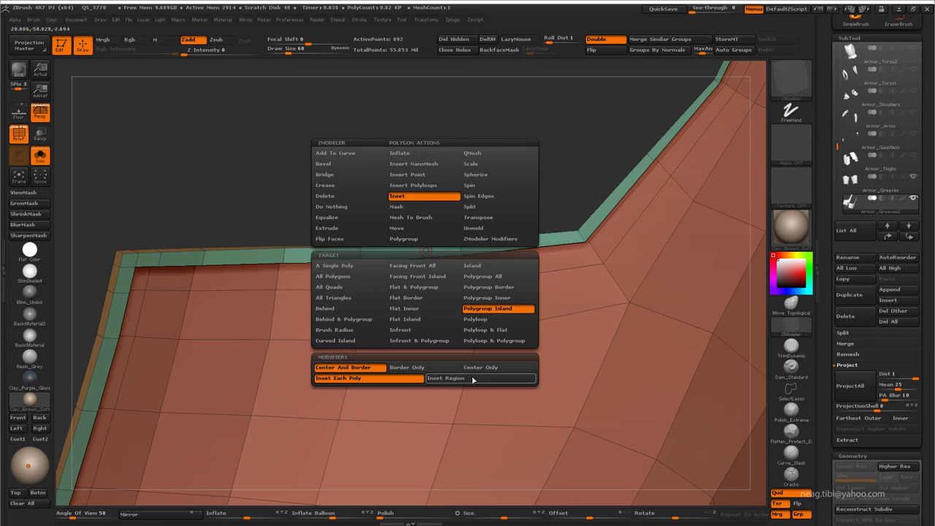
left_click_drag(468, 256, 476, 249)
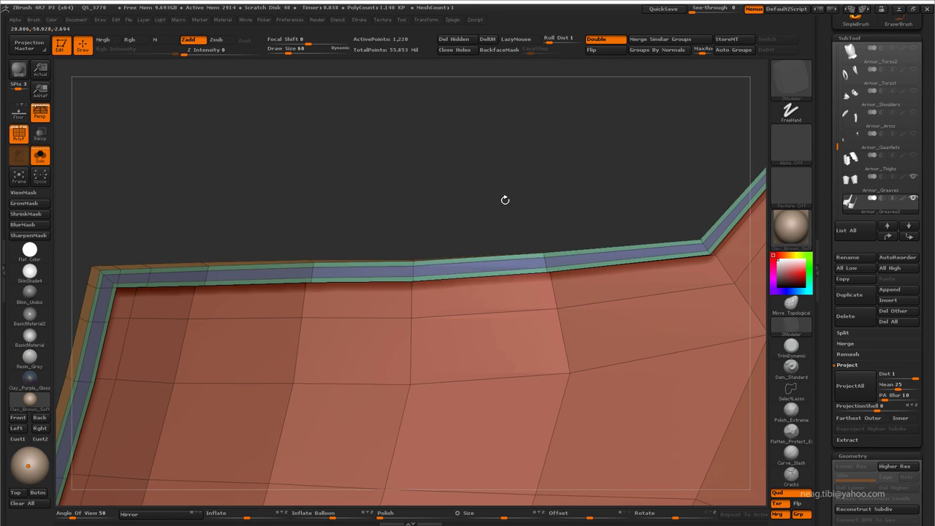
Step: Test-delete the border edge loop, then undo to restore it
key("space")
left_click(461, 263)
left_click(462, 264, "alt")
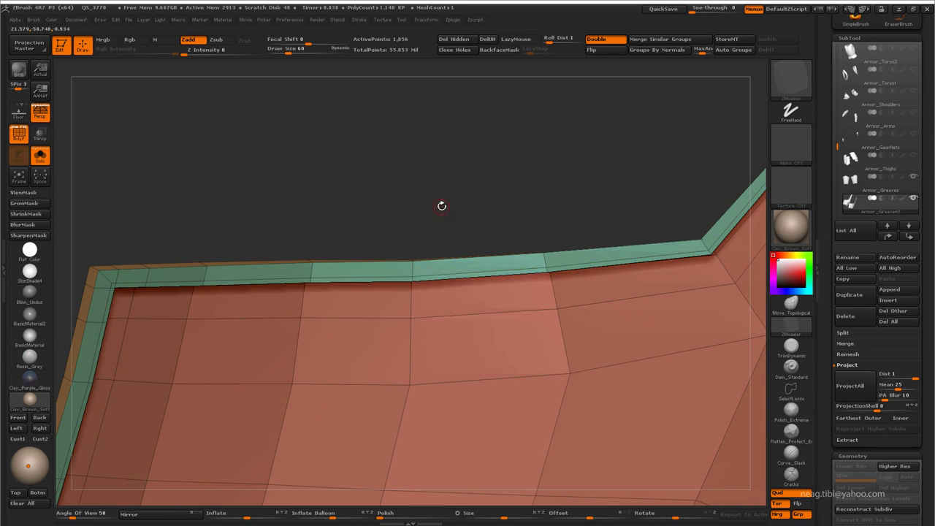
mouse_move(441, 205)
left_mouse_down()
mouse_move(406, 258)
mouse_move(344, 125)
mouse_move(478, 167)
left_mouse_up()
key("space")
key("ctrl+z")
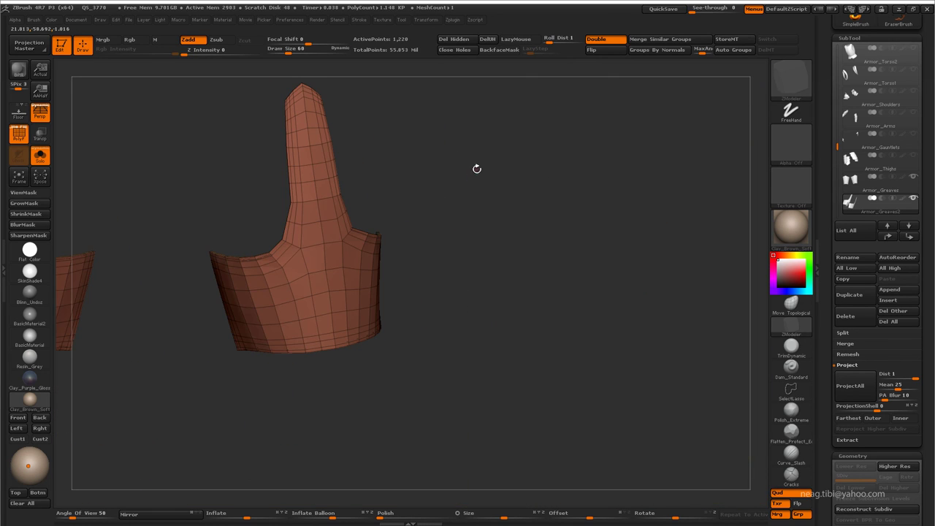
Step: Subdivide the panels with Ctrl+D, show the whole figure and hide PolyF
key("ctrl+d")
key("ctrl+d")
key("ctrl+d")
key("d")
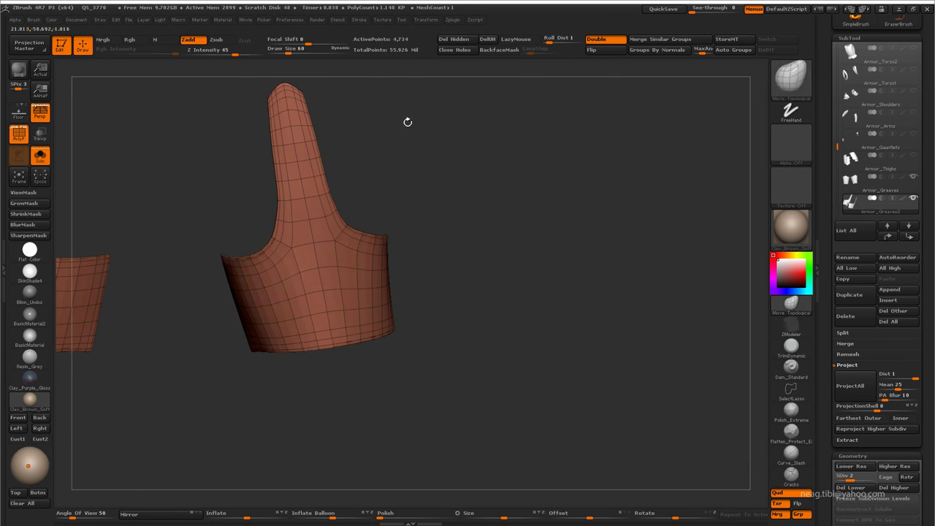
key("shift+alt+s")
key("shift+f")
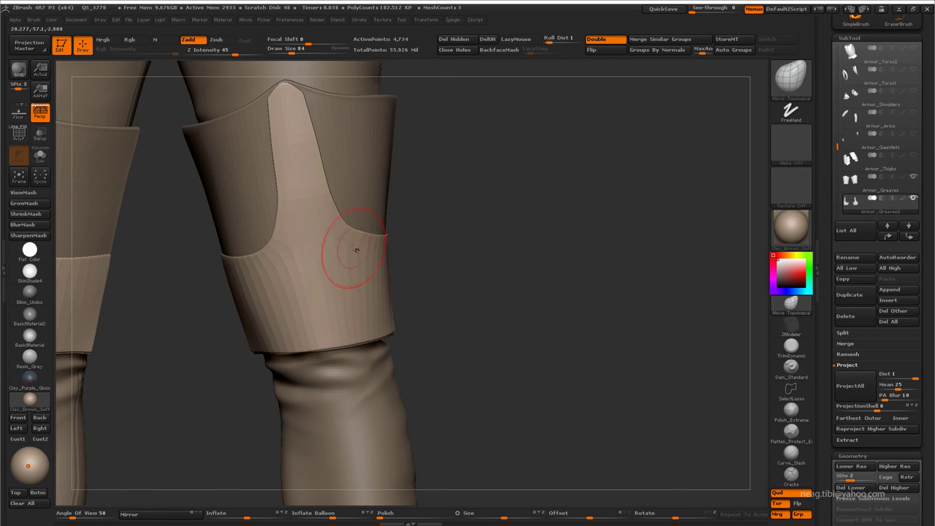
Step: Orbit around the legs to inspect the panels' fit, then re-isolate them with PolyF
left_click_drag(356, 250, 458, 260, "alt")
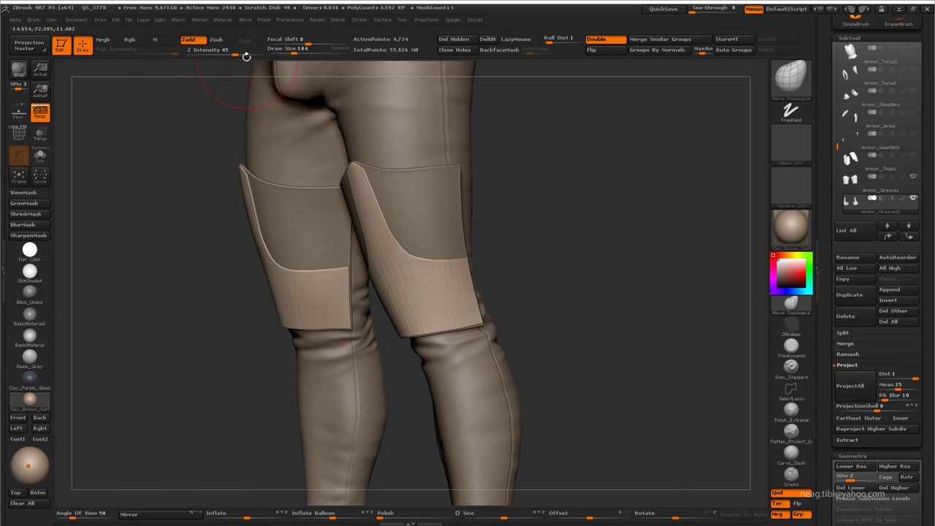
mouse_move(272, 85)
left_mouse_down()
mouse_move(443, 271)
mouse_move(460, 271)
mouse_move(455, 292)
mouse_move(492, 318)
mouse_move(428, 271)
mouse_move(438, 167)
mouse_move(430, 173)
left_mouse_up()
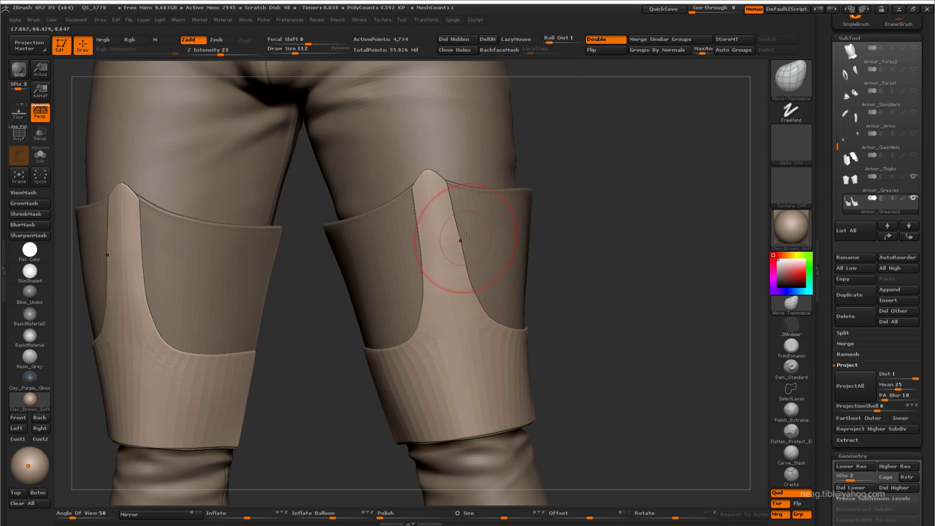
left_click_drag(461, 239, 461, 262)
mouse_move(467, 293)
left_mouse_down()
mouse_move(428, 387)
mouse_move(497, 307)
mouse_move(391, 419)
mouse_move(437, 424)
mouse_move(428, 387)
mouse_move(278, 375)
mouse_move(265, 396)
mouse_move(321, 326)
left_mouse_up()
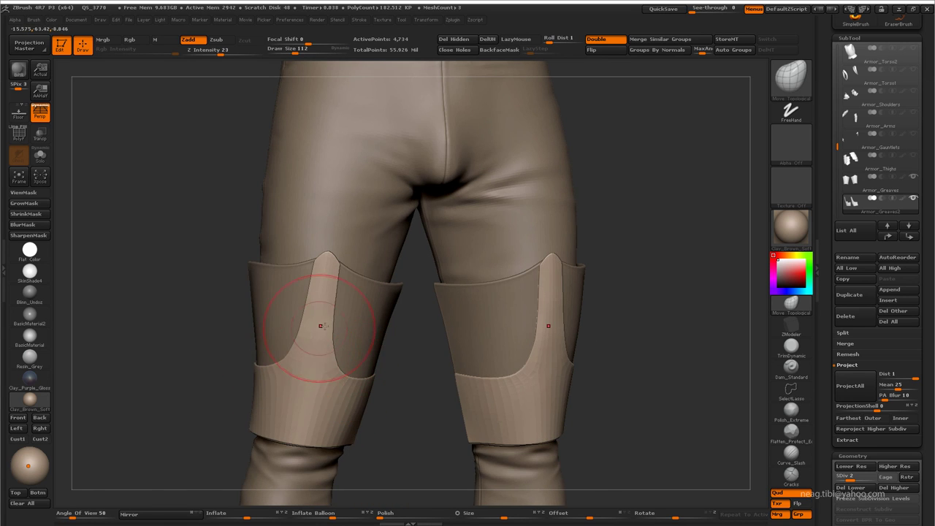
mouse_move(333, 373)
left_mouse_down()
mouse_move(390, 386)
mouse_move(414, 370)
left_mouse_up()
right_click(394, 387)
mouse_move(404, 449)
left_mouse_down()
mouse_move(344, 375)
mouse_move(328, 314)
mouse_move(355, 313)
mouse_move(326, 303)
mouse_move(260, 318)
mouse_move(228, 343)
left_mouse_up()
mouse_move(223, 260)
left_mouse_down()
mouse_move(287, 246)
mouse_move(415, 191)
left_mouse_up()
mouse_move(432, 305)
right_mouse_down()
mouse_move(407, 282)
mouse_move(455, 309)
mouse_move(401, 259)
mouse_move(305, 320)
mouse_move(271, 292)
mouse_move(230, 344)
mouse_move(271, 292)
mouse_move(307, 287)
mouse_move(334, 313)
mouse_move(516, 212)
right_mouse_up()
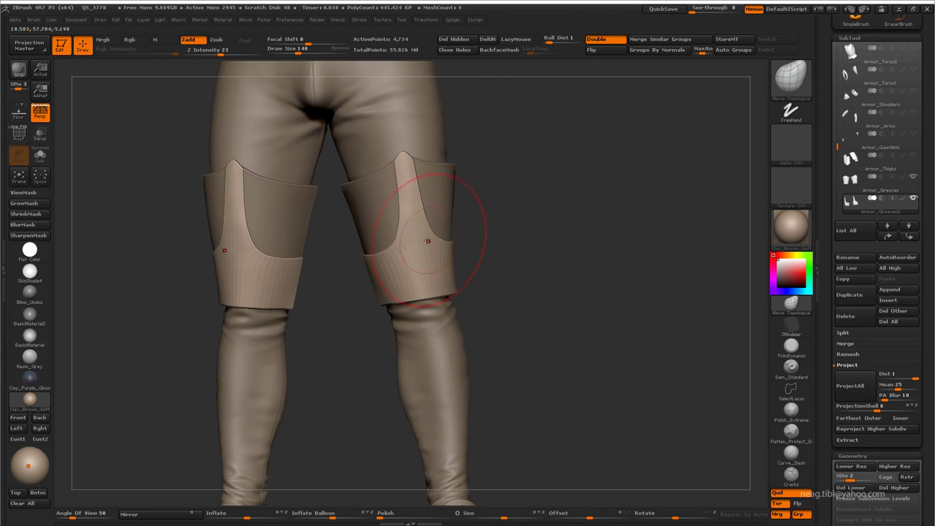
right_click_drag(428, 241, 507, 302)
key("shift+f")
mouse_move(577, 269)
right_mouse_down()
mouse_move(585, 277)
mouse_move(531, 163)
mouse_move(559, 198)
right_mouse_up()
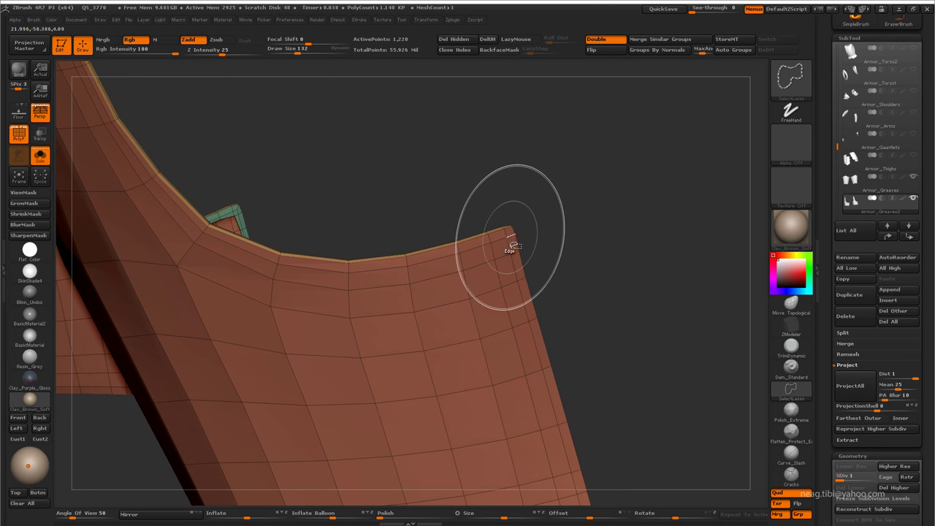
Step: Go to the highest SDiv, turn off PolyF and mask the panel interiors by polygroup
key("ctrl+w")
key("f")
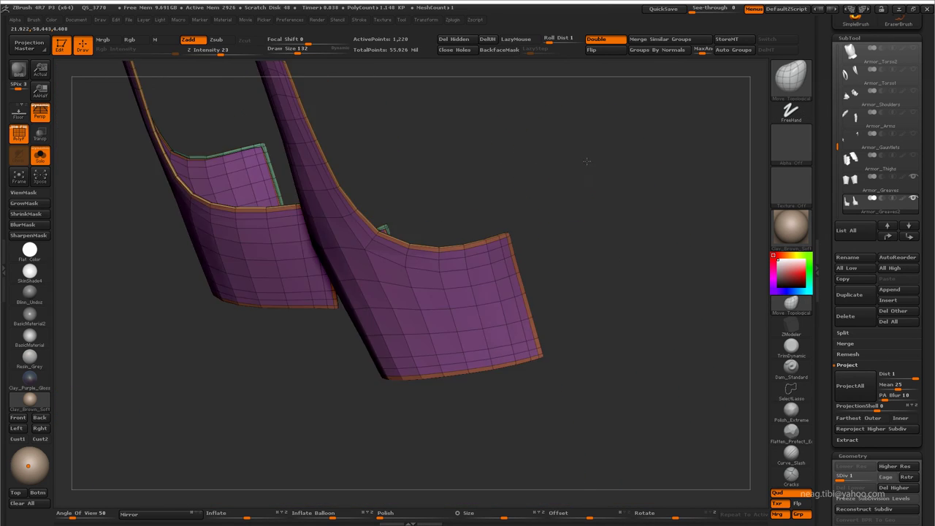
mouse_move(660, 163)
right_mouse_down()
mouse_move(600, 246)
mouse_move(584, 250)
mouse_move(219, 234)
right_mouse_up()
key("d")
key("d")
key("d")
key("shift+f")
key("ctrl+h")
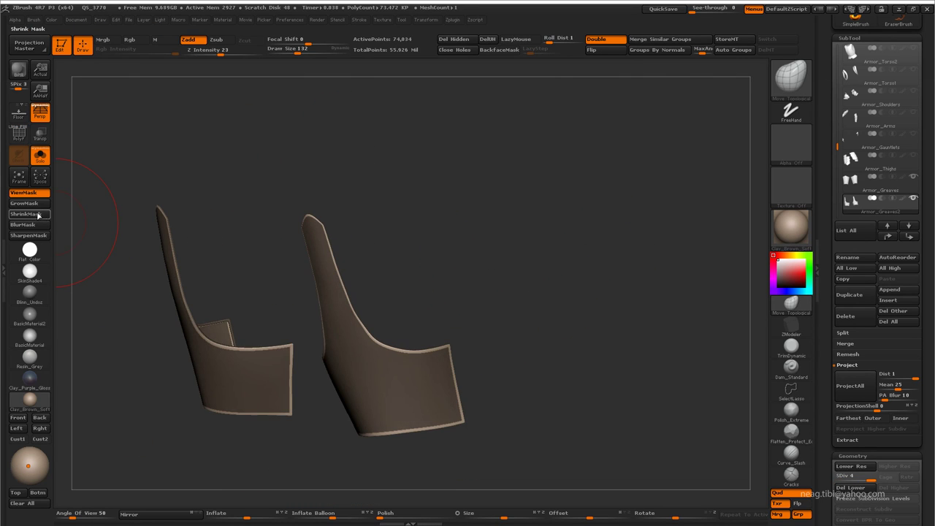
Step: Refine the mask with ShrinkMask, GrowMask and SharpenMask so only border rims stay unmasked
left_click(43, 218)
left_click(42, 235)
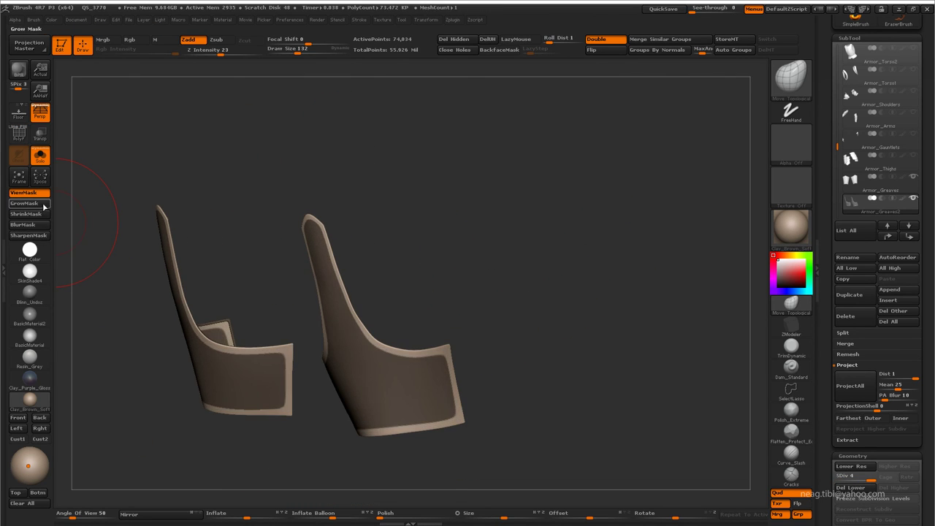
left_click(29, 204)
mouse_move(219, 220)
right_mouse_down()
mouse_move(491, 195)
mouse_move(537, 269)
right_mouse_up()
left_click(24, 265)
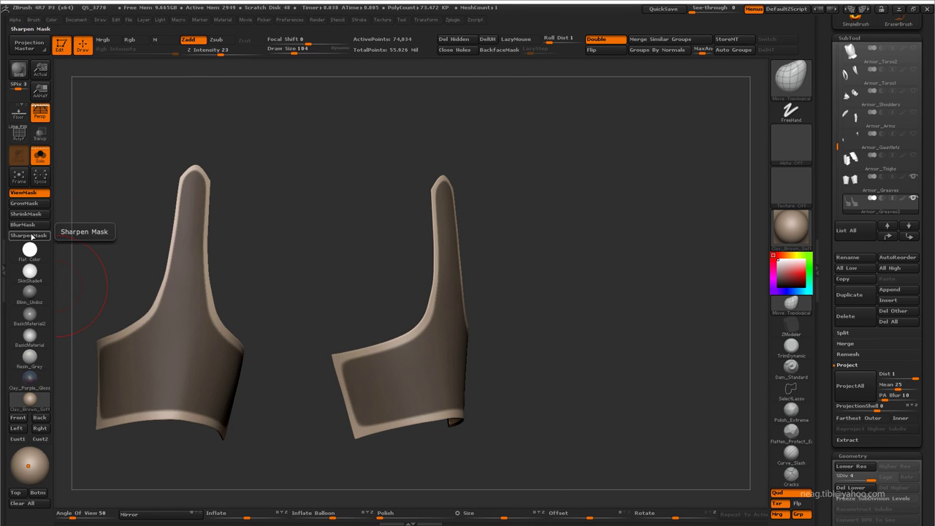
right_click_drag(117, 241, 497, 250)
Step: With LazyMouse on and a smaller Draw Size, paint MaskPen along the tall spike's edges
left_click(516, 39)
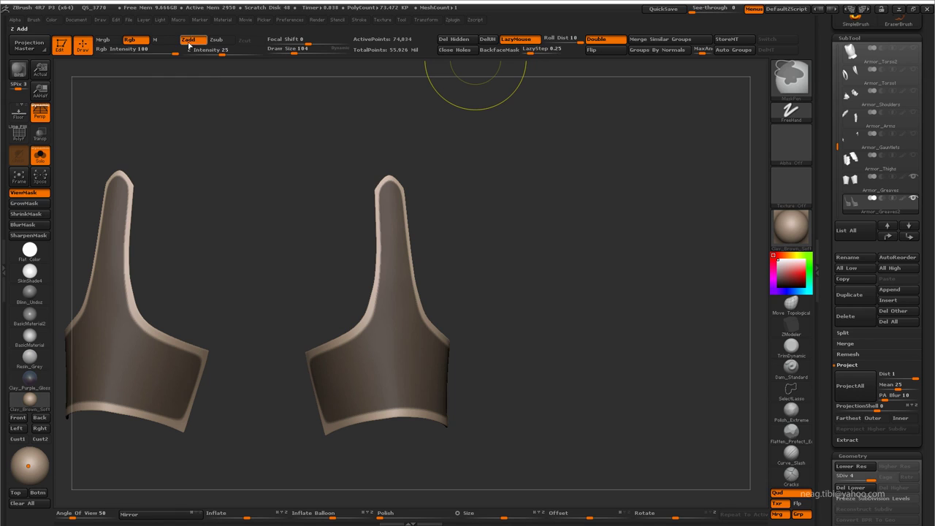
right_click(344, 306)
right_click_drag(343, 305, 366, 400, "ctrl")
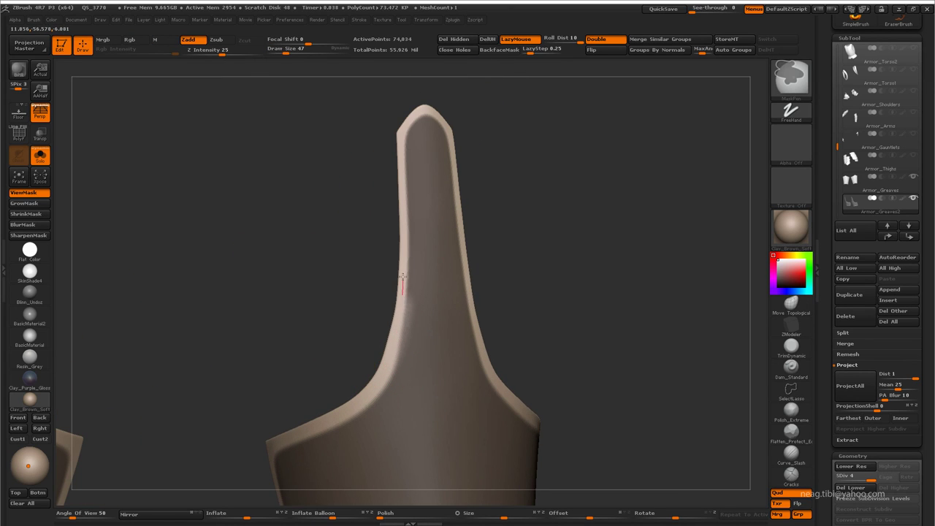
left_click_drag(379, 383, 387, 353, "ctrl")
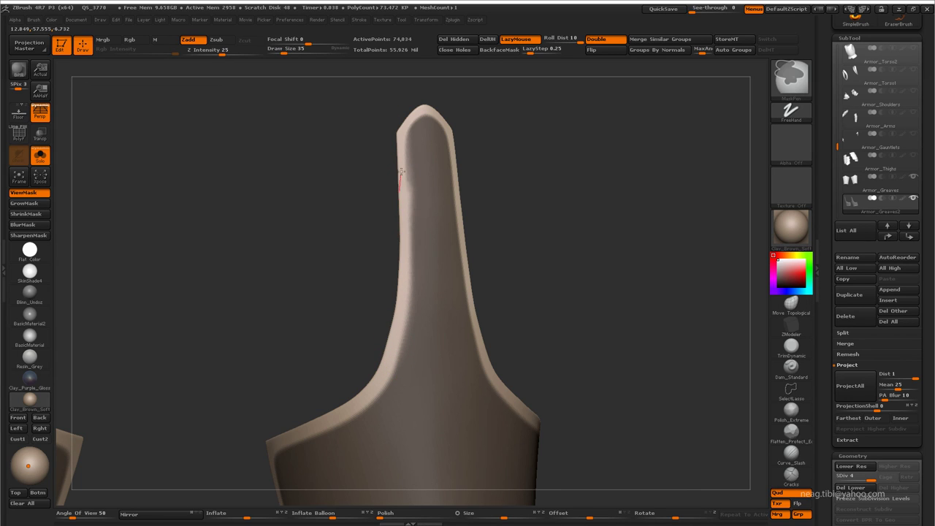
right_click_drag(399, 124, 422, 149)
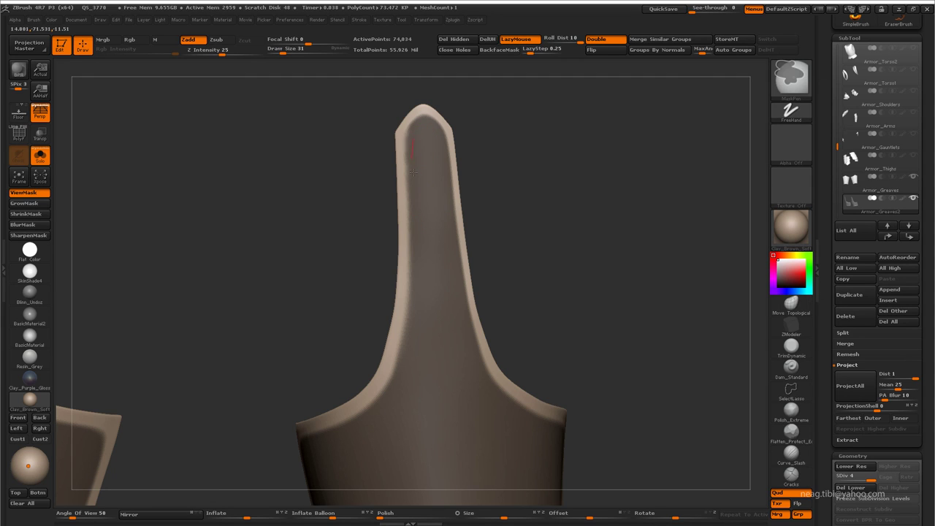
mouse_move(476, 176)
left_mouse_down()
mouse_move(507, 198)
mouse_move(529, 343)
left_mouse_up()
left_click_drag(541, 402, 523, 390, "ctrl")
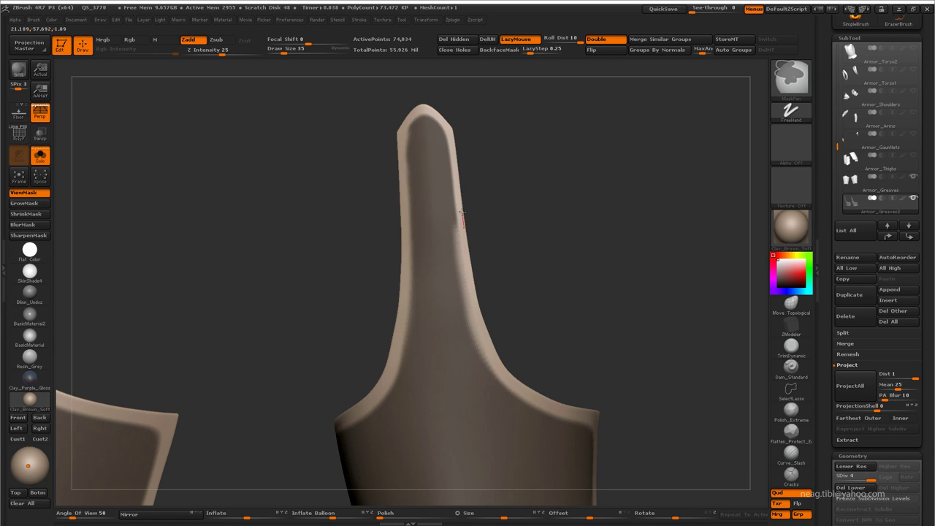
mouse_move(436, 90)
left_mouse_down("ctrl")
mouse_move(455, 142)
mouse_move(448, 128)
left_mouse_up("ctrl")
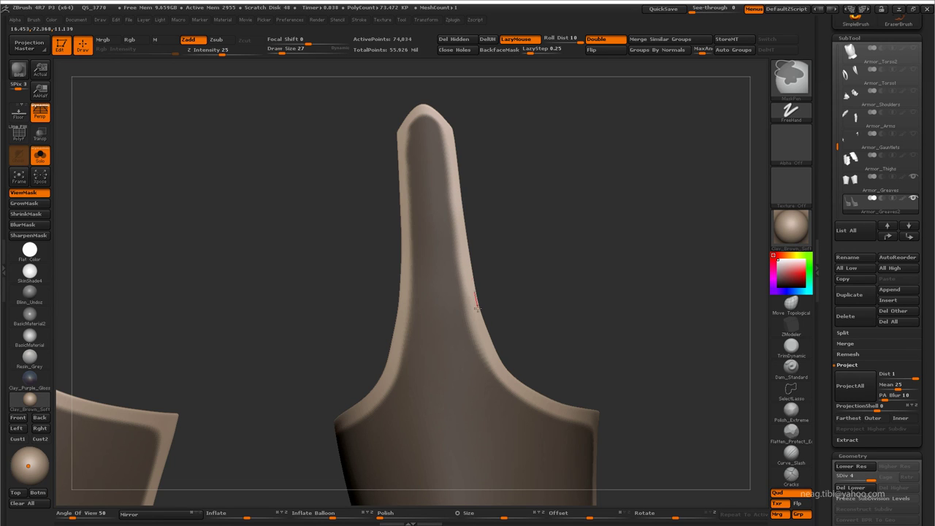
mouse_move(530, 341)
left_mouse_down("alt")
mouse_move(548, 183)
mouse_move(543, 244)
mouse_move(418, 226)
left_mouse_up("alt")
Step: Sharpen the mask twice, then raise the border rims with the Inflate and Inflate Balloon sliders
key("f")
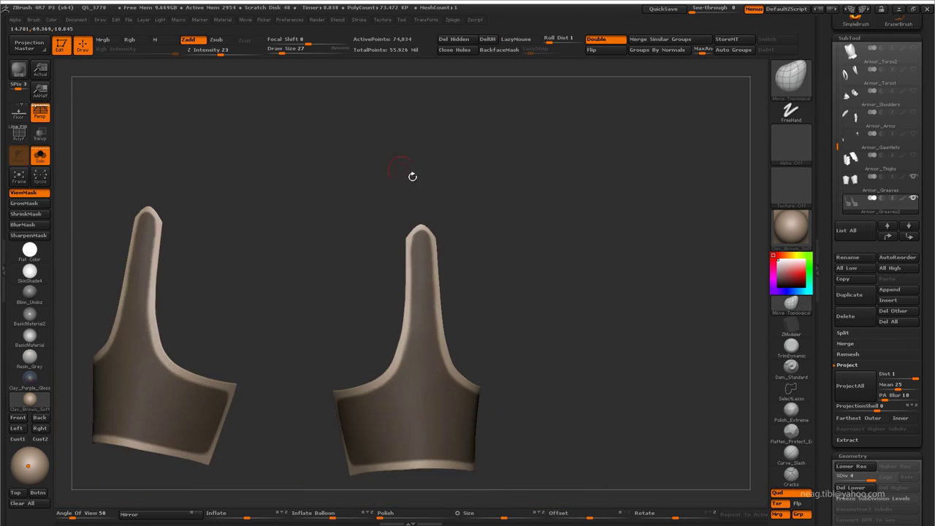
left_click_drag(412, 175, 526, 259)
left_click(26, 236)
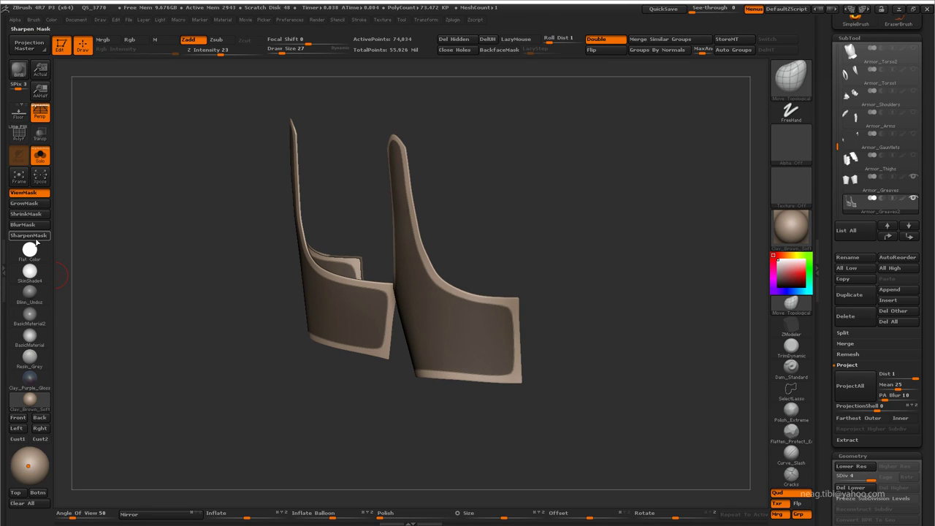
left_click(26, 235)
mouse_move(109, 241)
left_mouse_down()
mouse_move(271, 255)
mouse_move(392, 378)
mouse_move(378, 322)
mouse_move(348, 355)
mouse_move(324, 351)
mouse_move(319, 330)
mouse_move(314, 351)
left_mouse_up()
key("f")
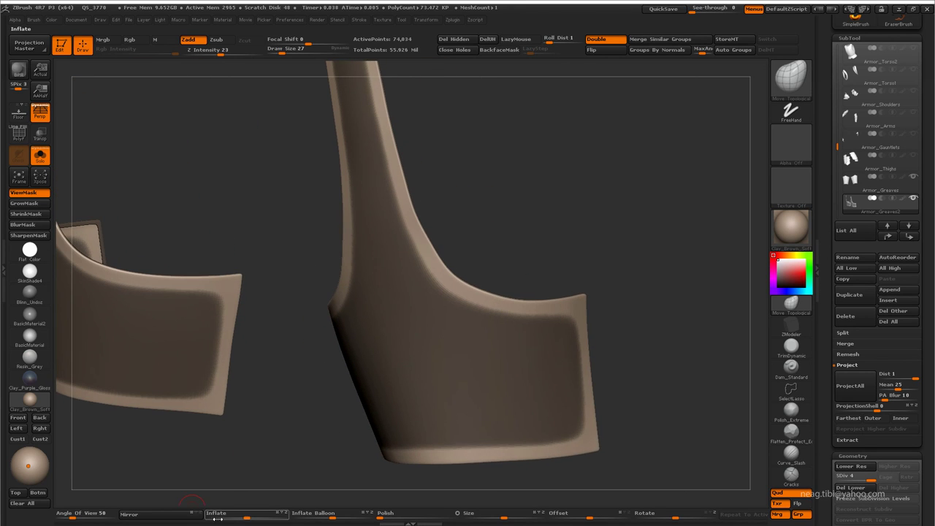
left_click_drag(332, 516, 324, 444)
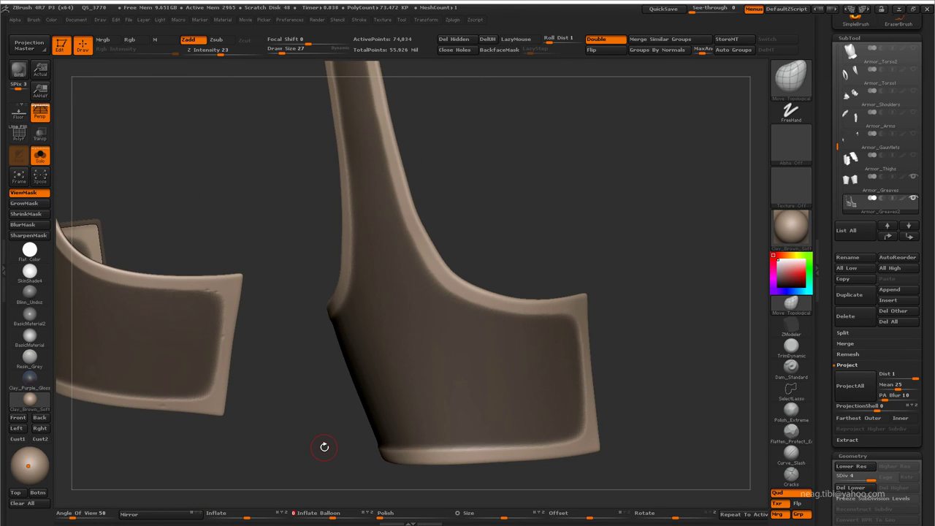
mouse_move(327, 516)
left_mouse_down()
mouse_move(345, 480)
mouse_move(574, 241)
mouse_move(480, 203)
left_mouse_up()
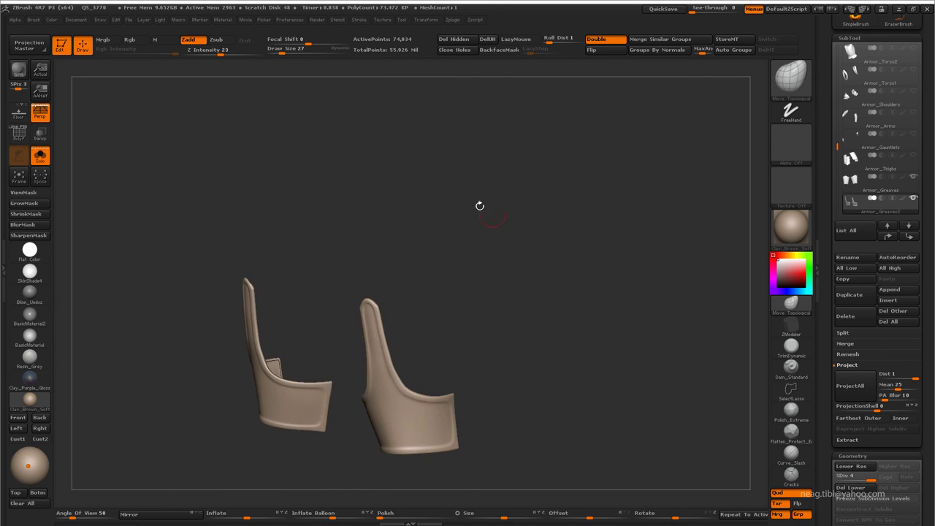